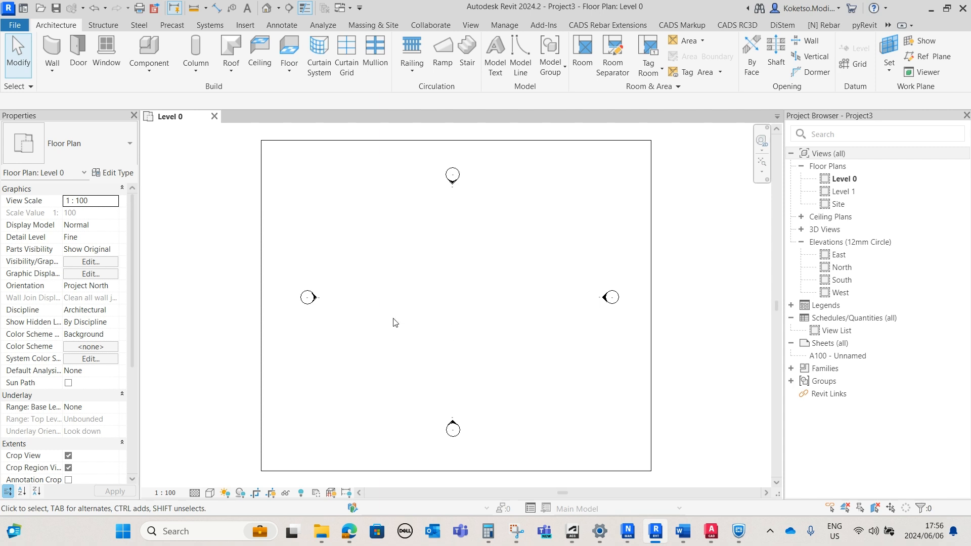
Create a new family from the Metric Structural Framing - Beams and Braces template
left_click(15, 27)
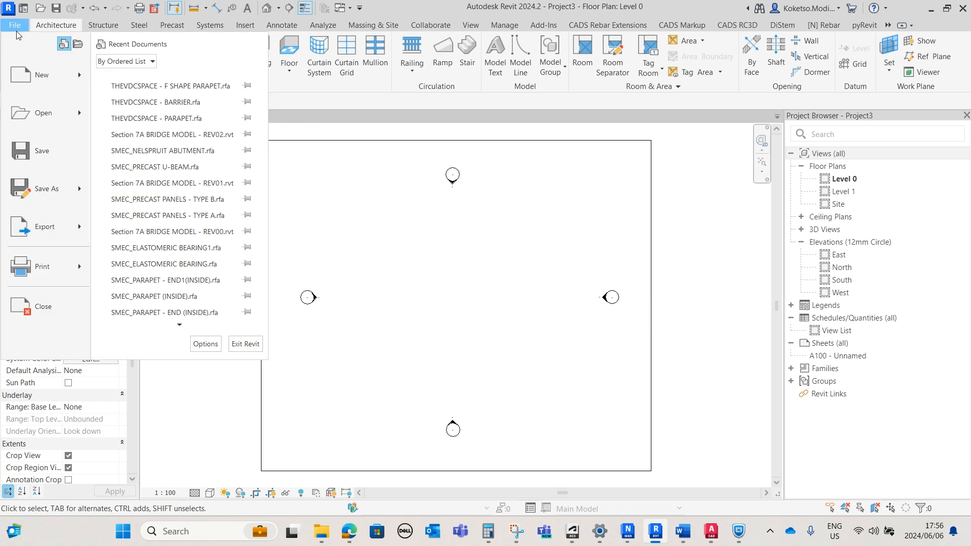
mouse_move(35, 76)
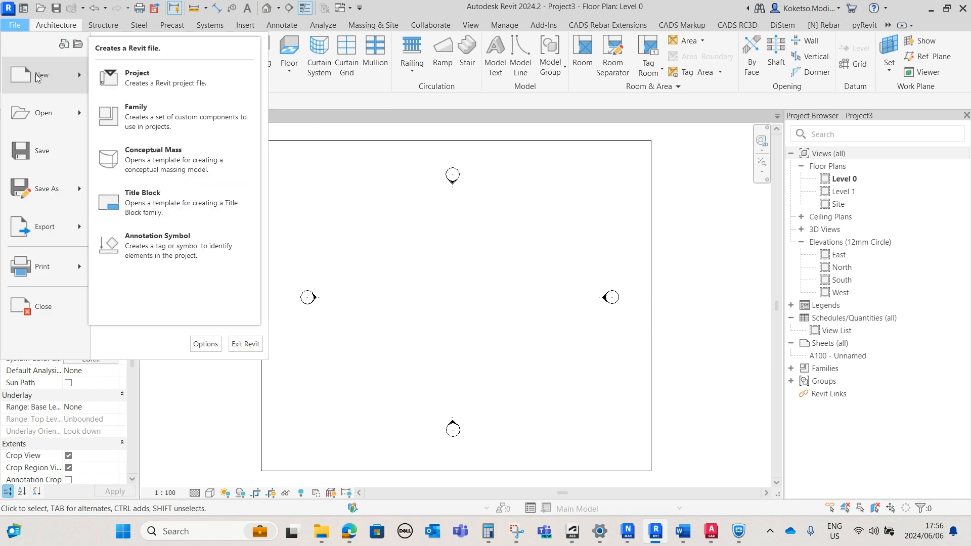
left_click(141, 116)
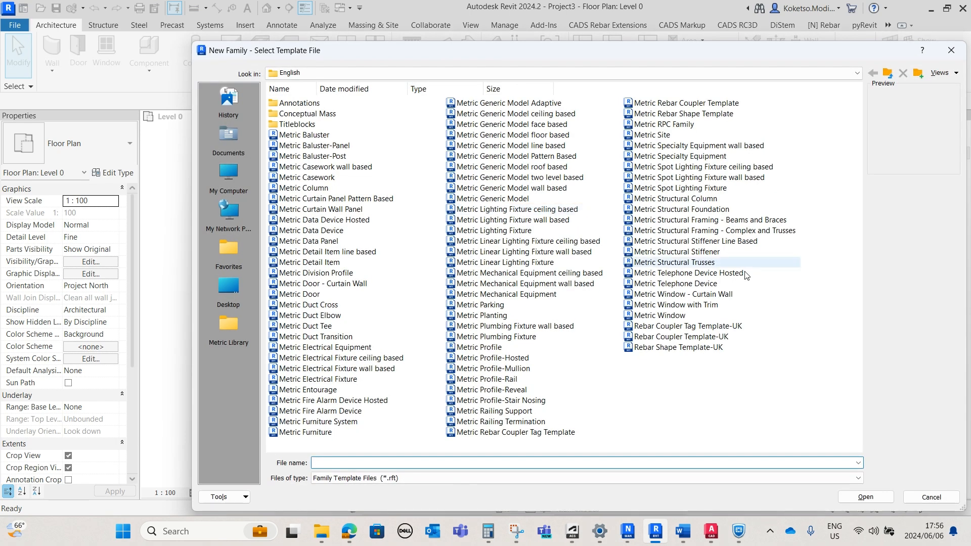
left_click(654, 222)
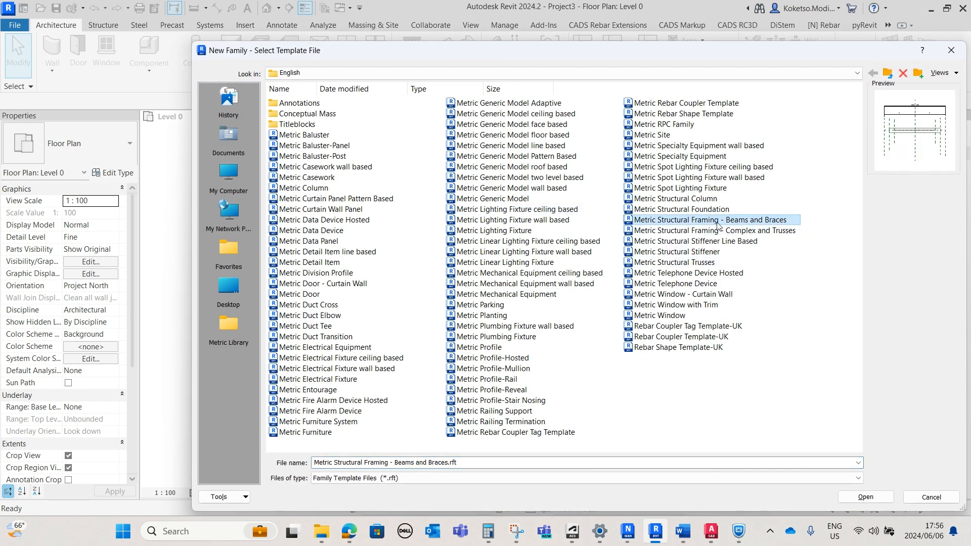
left_click(865, 497)
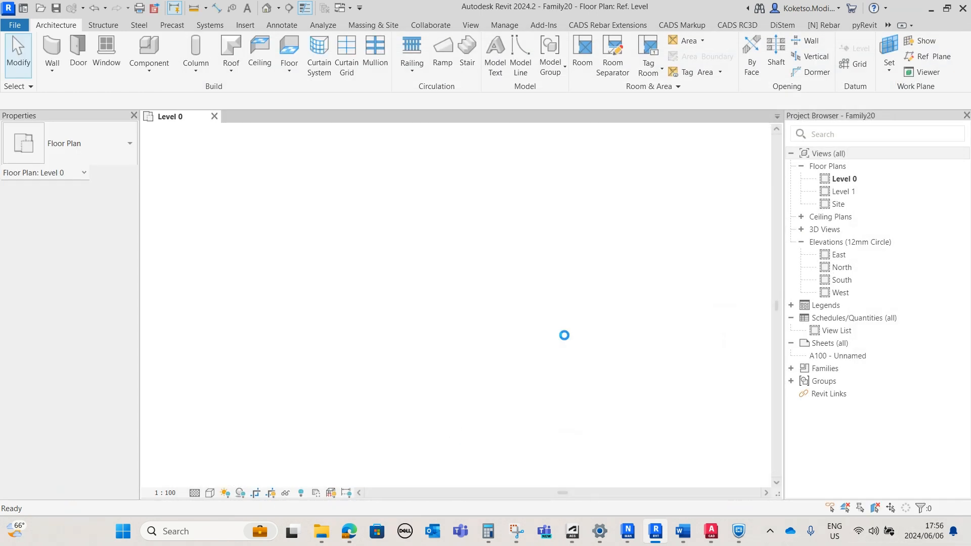
Delete the template's default beam extrusion and the model line along its centre
left_click(495, 304)
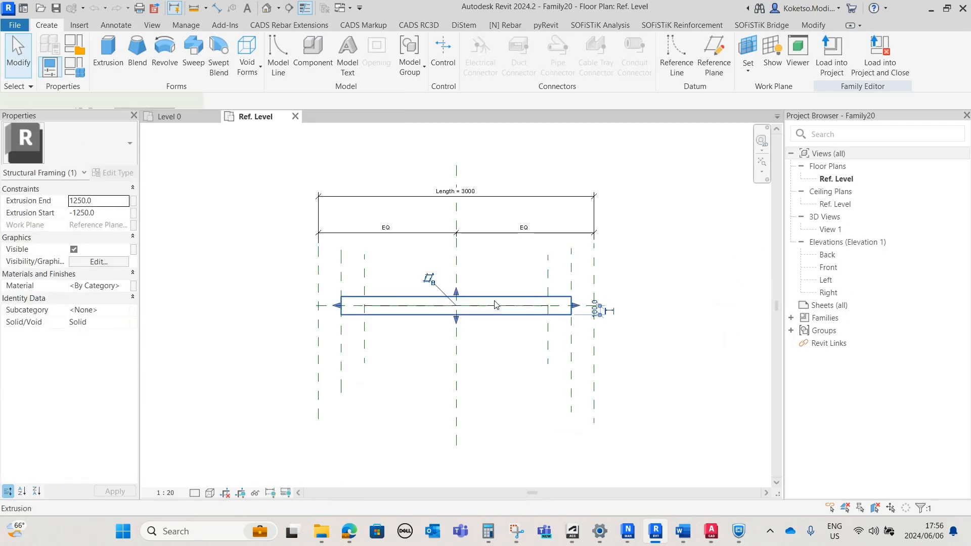
key("Delete")
left_click(496, 309)
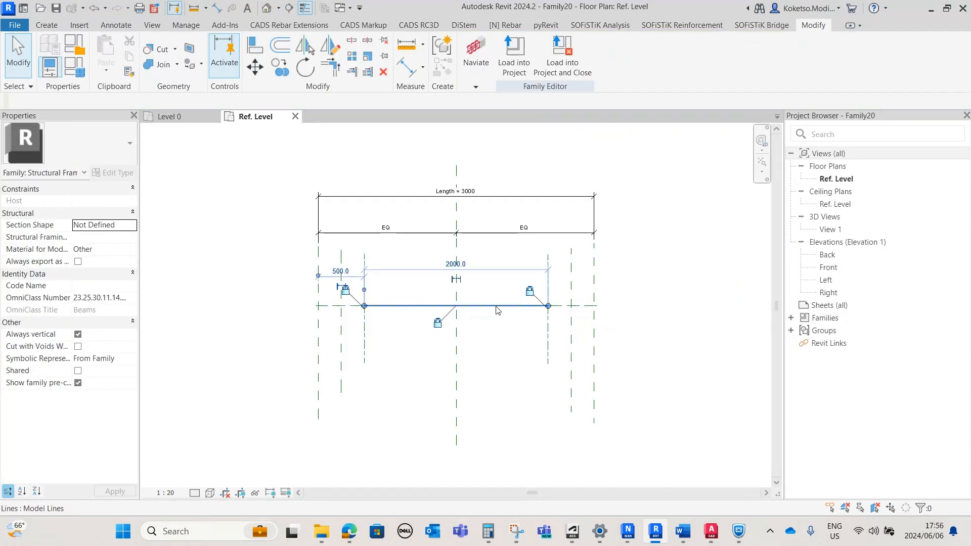
key("Delete")
Delete the four inner vertical reference planes, two near each end of the beam length
left_click_drag(576, 260, 522, 289)
left_click_drag(380, 259, 337, 286)
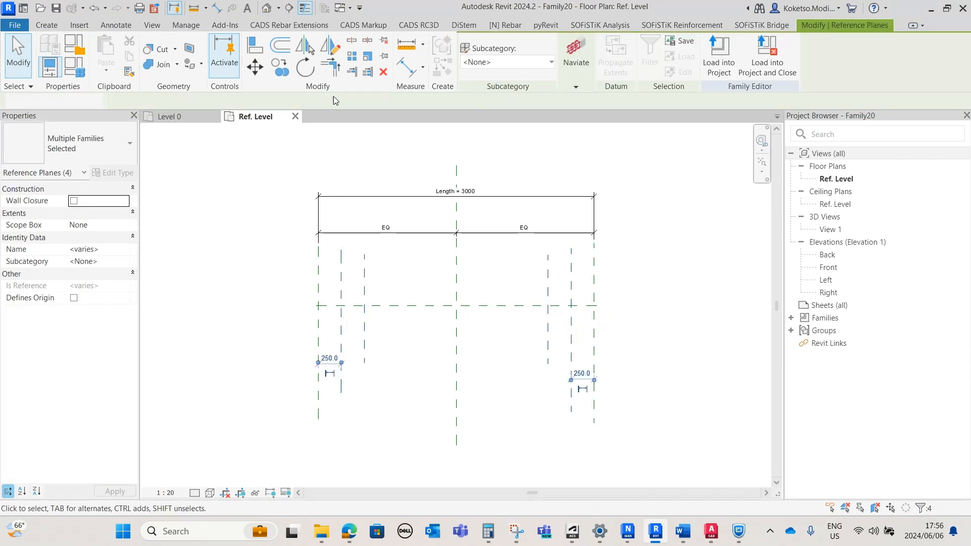
key("Delete")
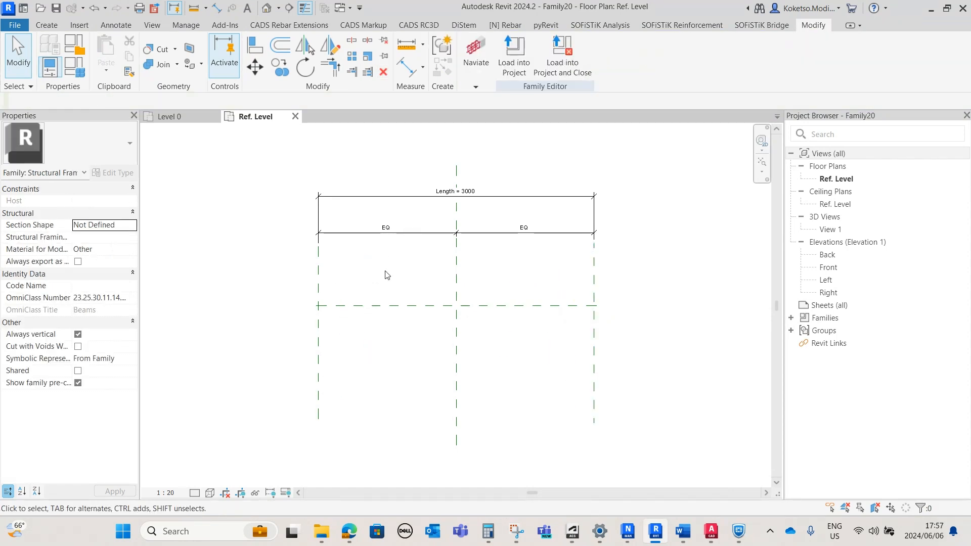
Move the Length and EQ dimensions farther above the horizontal reference plane in the Ref. Level plan
scroll(451, 236, "up", 1)
middle_click_drag(459, 236, 469, 312)
scroll(470, 313, "down", 2)
left_click_drag(551, 223, 506, 331)
left_click_drag(525, 280, 533, 185)
left_click(495, 285)
middle_click_drag(494, 343, 494, 286)
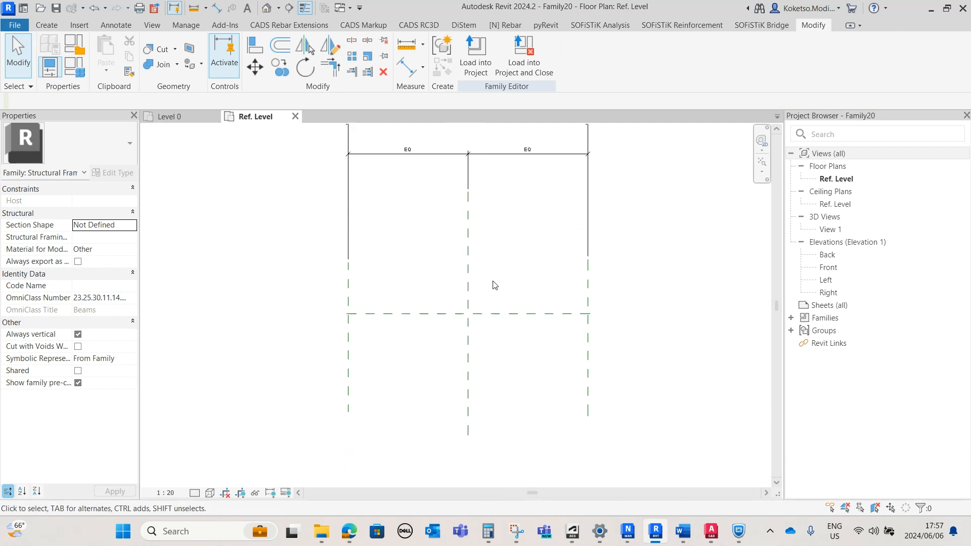
Open the Left elevation and lengthen the Ref. Level line well beyond both sides of the centre reference plane
double_click(827, 280)
left_click(551, 355)
left_click(555, 359)
left_click_drag(556, 357, 704, 354)
left_click_drag(424, 359, 184, 355)
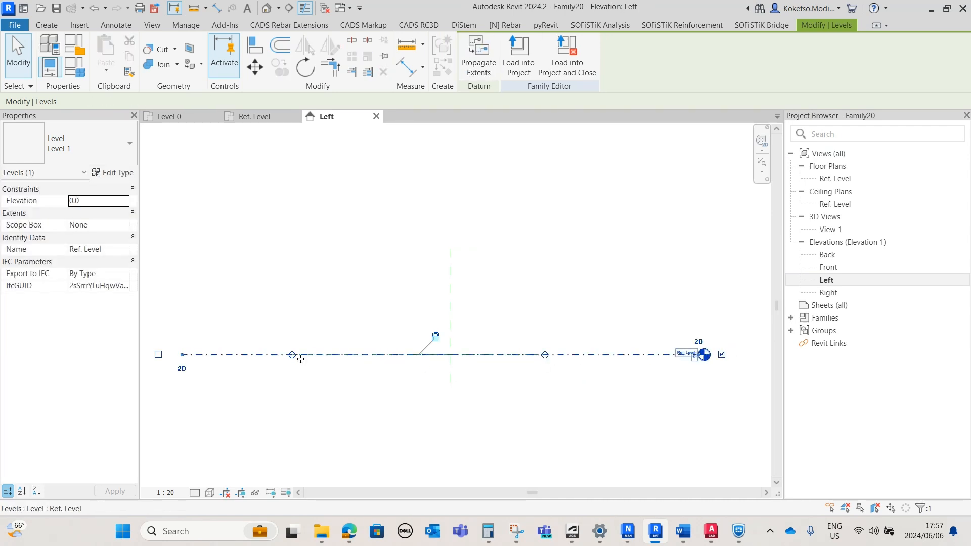
left_click_drag(545, 355, 703, 355)
scroll(457, 341, "up", 2)
left_click(502, 328)
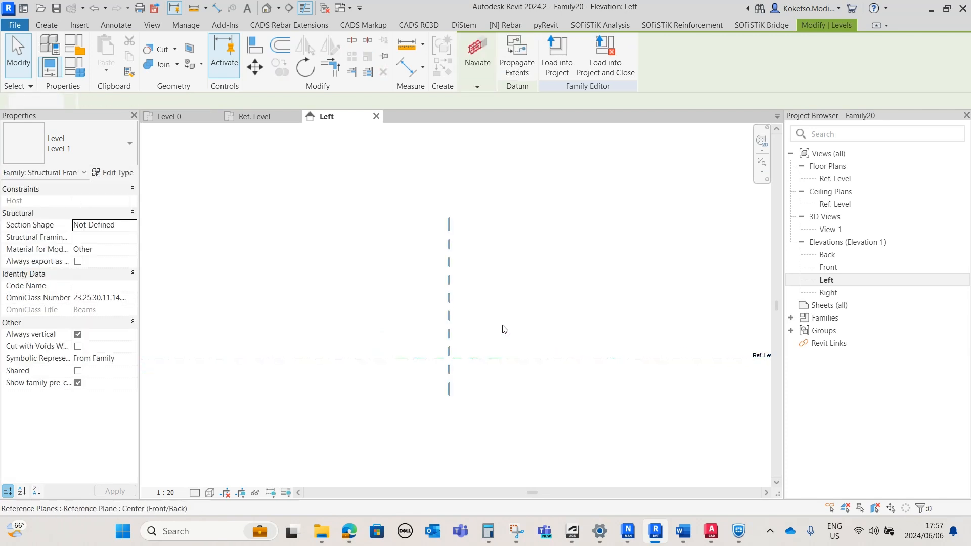
Draw a horizontal reference plane from the centre plane toward the right, offset 115 mm above the Ref. Level
scroll(434, 341, "up", 3)
middle_click_drag(536, 371, 413, 361)
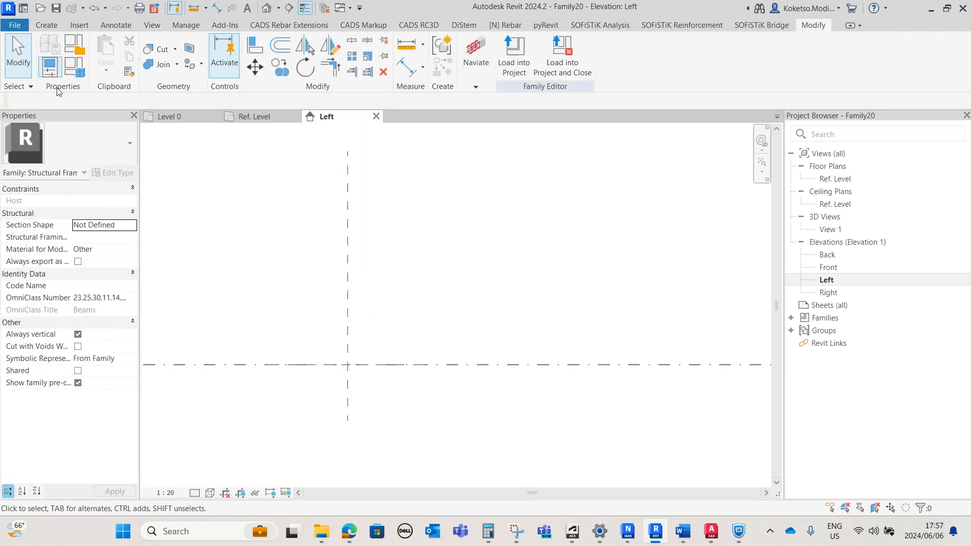
left_click(51, 25)
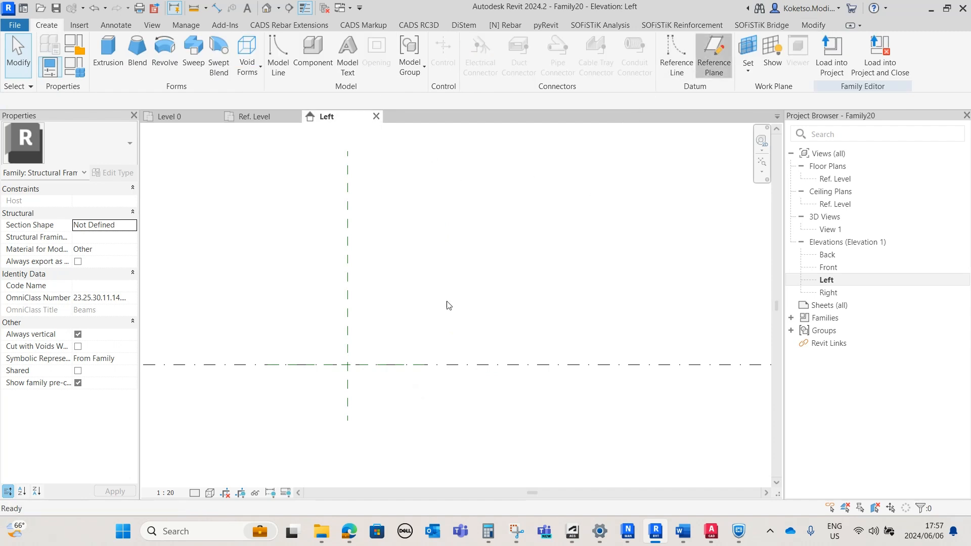
left_click(710, 64)
middle_click_drag(395, 402, 407, 359)
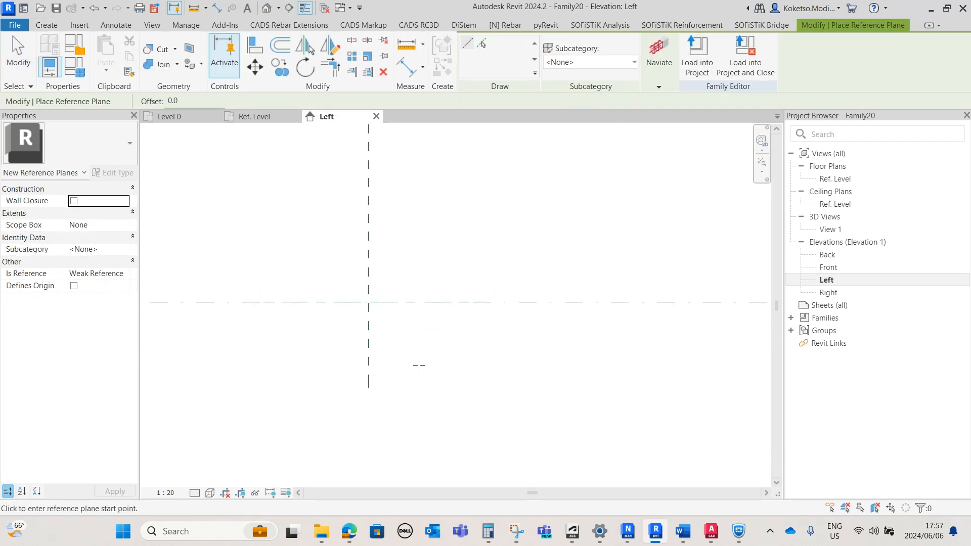
middle_click_drag(390, 303, 373, 368)
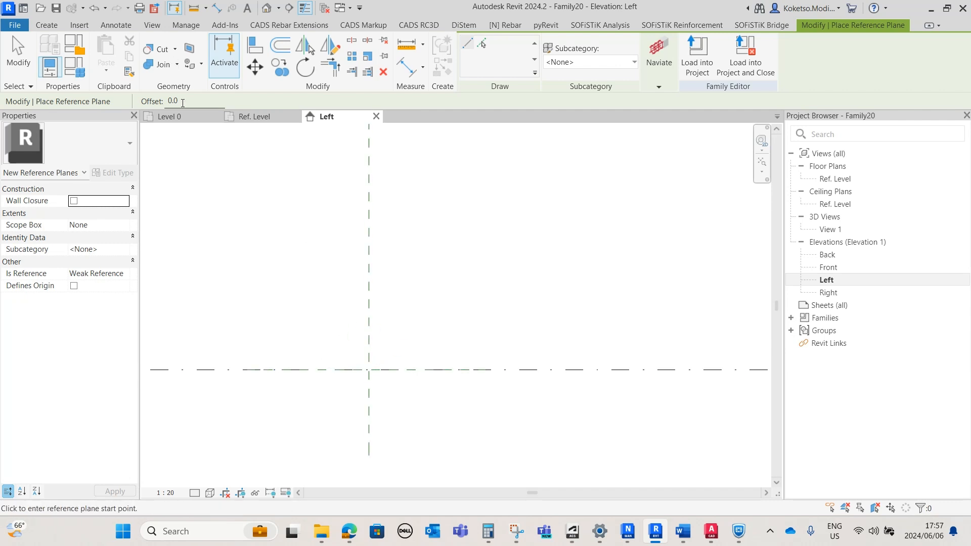
type("115")
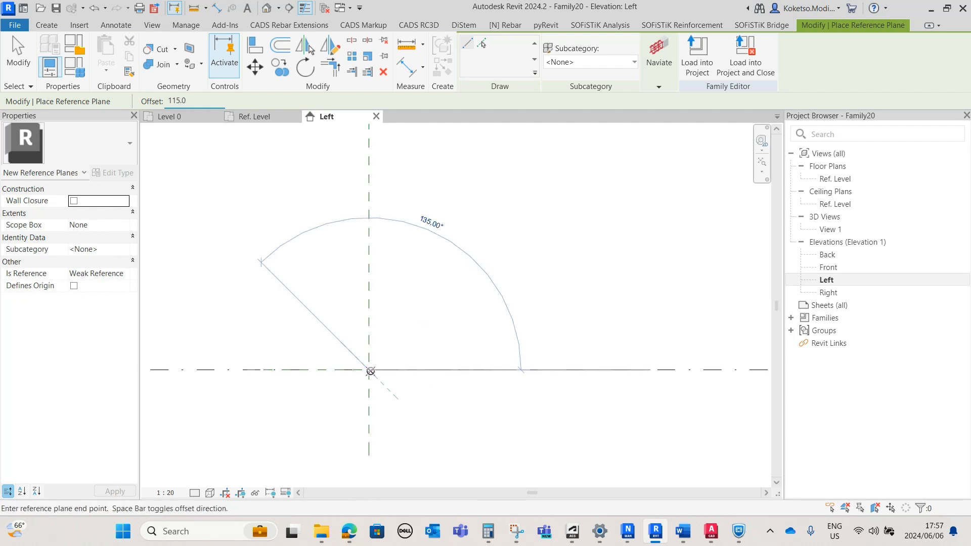
middle_click_drag(711, 365, 675, 373)
left_click(626, 357)
key("Escape")
key("Escape")
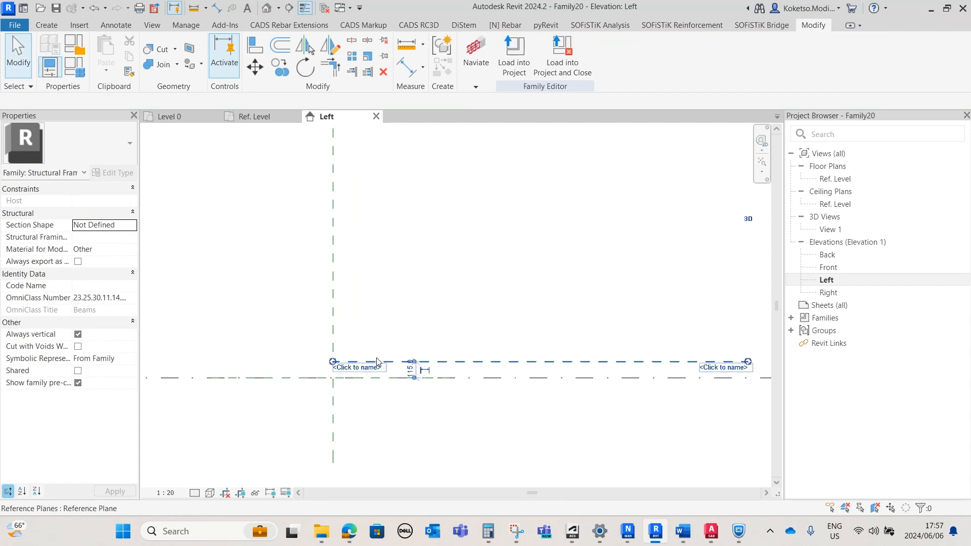
Copy the new horizontal reference plane 180 mm upward with multiple copies enabled
left_click(425, 362)
left_click(479, 361)
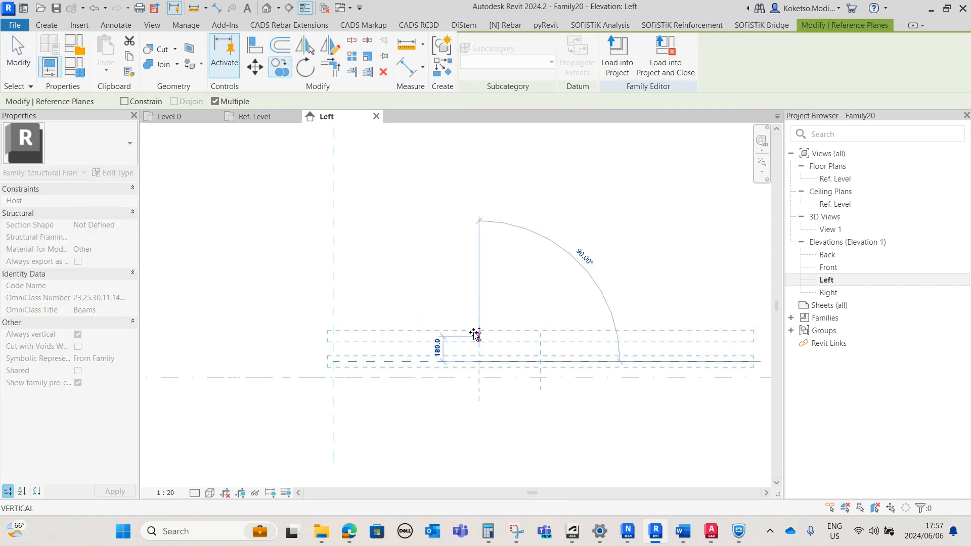
type("1")
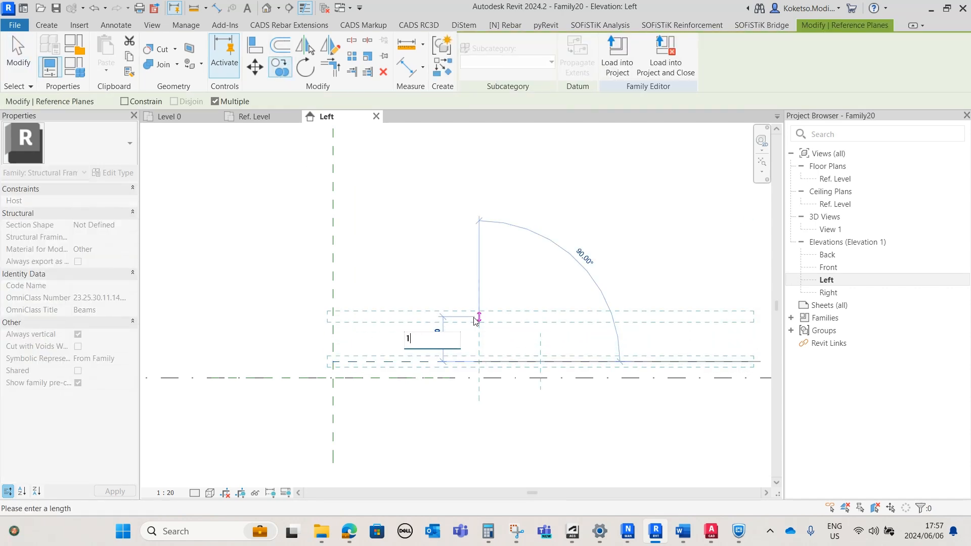
type("80")
key("Return")
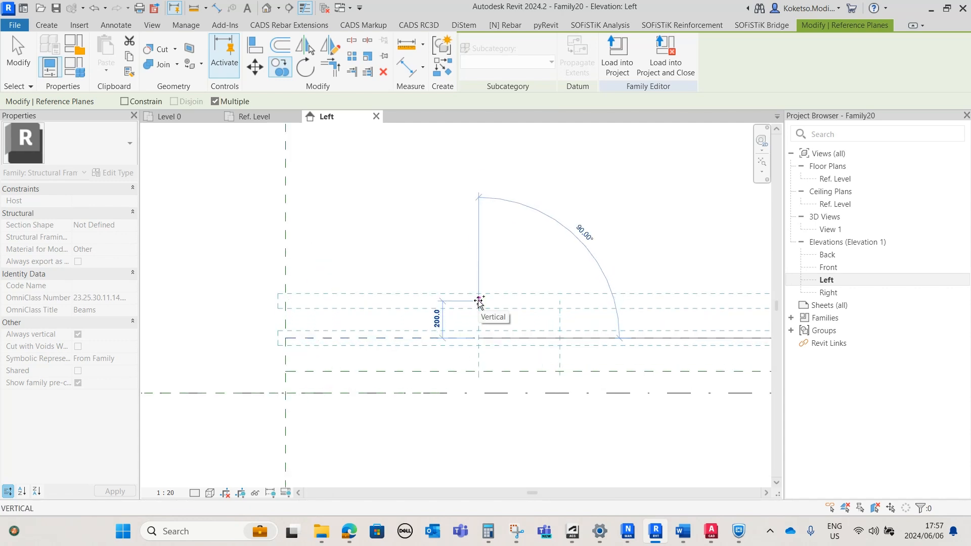
Place another copy of the horizontal reference plane 520 mm above the previous copy and end copying
type("520")
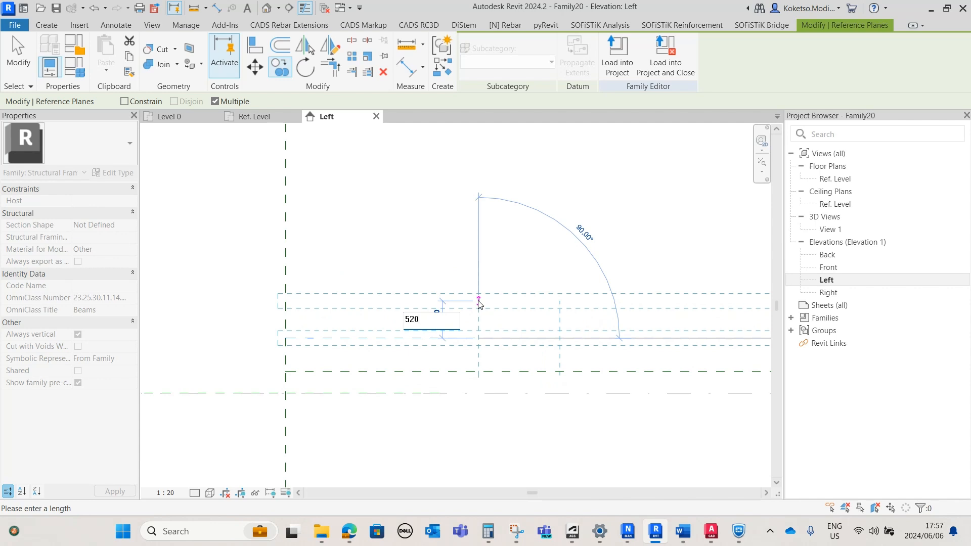
key("Return")
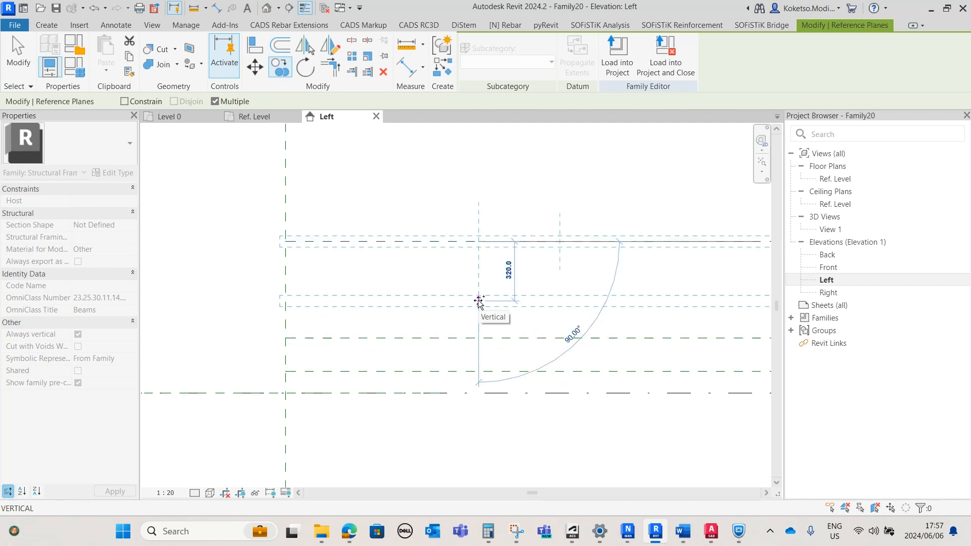
key("Escape")
key("Escape")
scroll(504, 293, "down", 3)
middle_click_drag(336, 302, 417, 288)
scroll(411, 284, "up", 3)
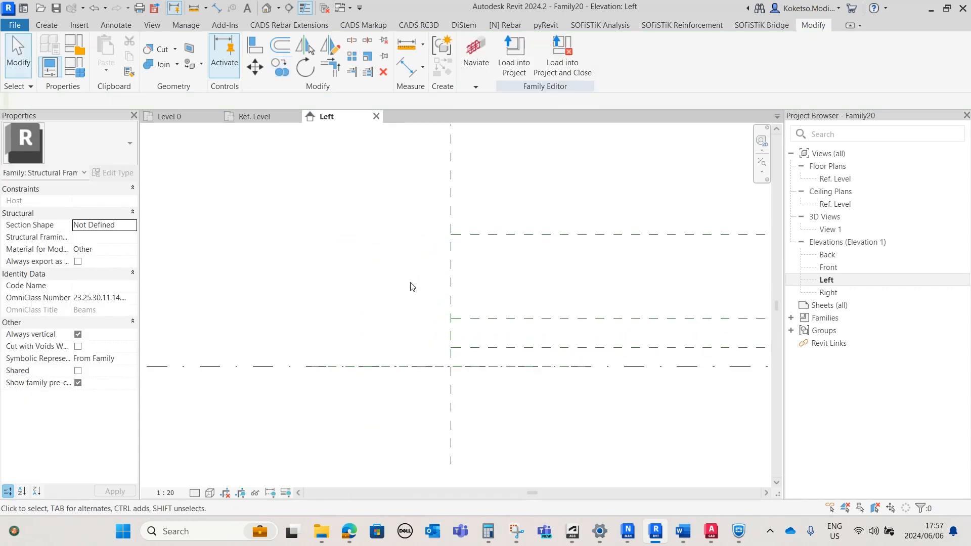
Draw a horizontal reference plane left of the centre plane, in line with the topmost right-hand plane
left_click(53, 26)
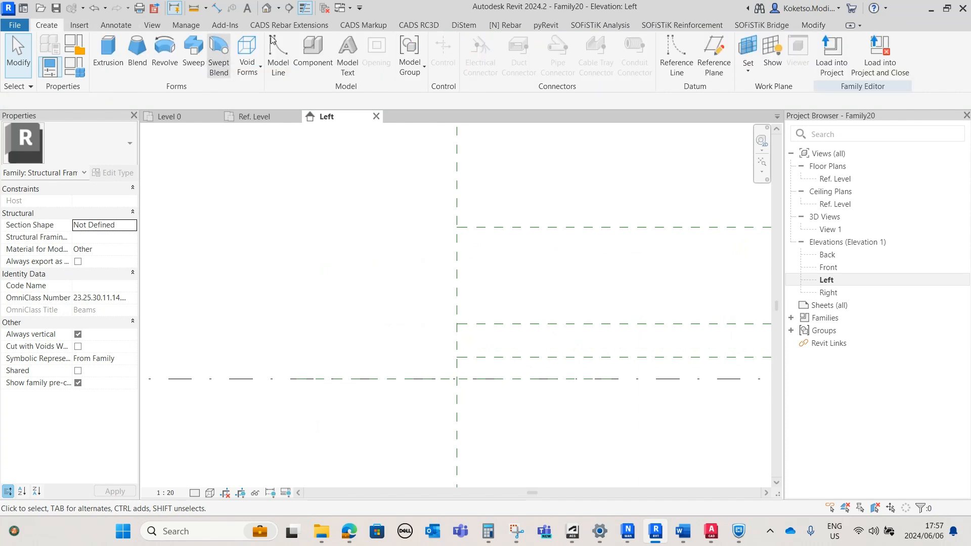
left_click(718, 66)
scroll(422, 244, "up", 2)
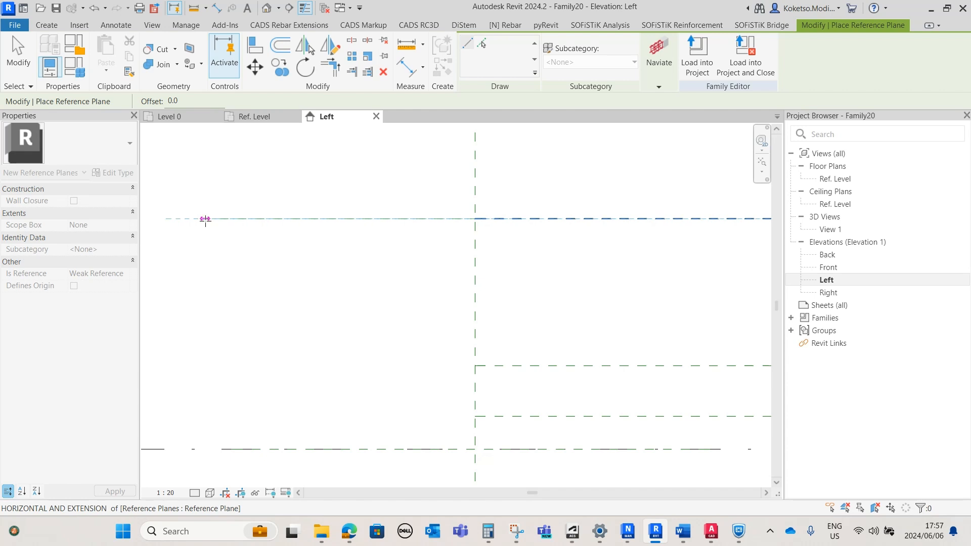
left_click(198, 218)
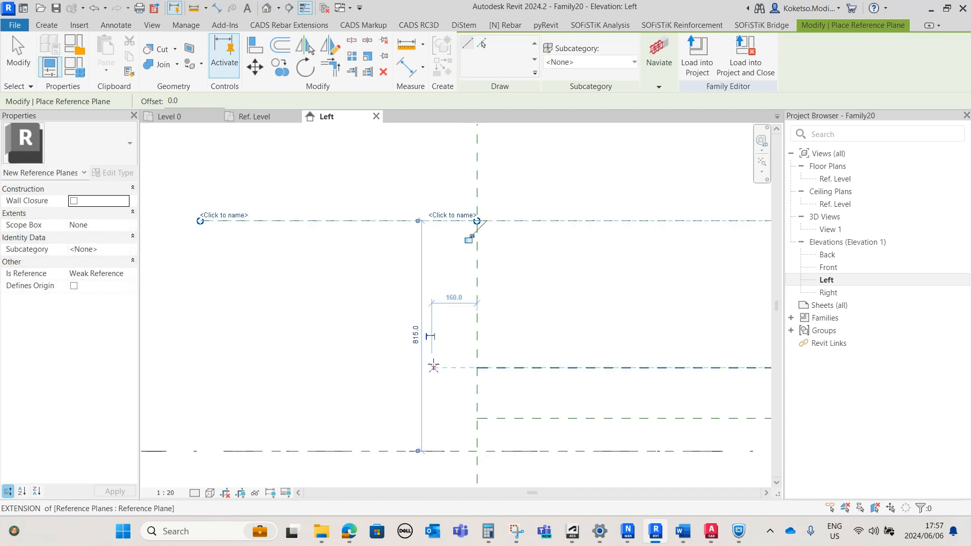
scroll(420, 331, "up", 2)
scroll(389, 346, "down", 1)
scroll(386, 337, "up", 3)
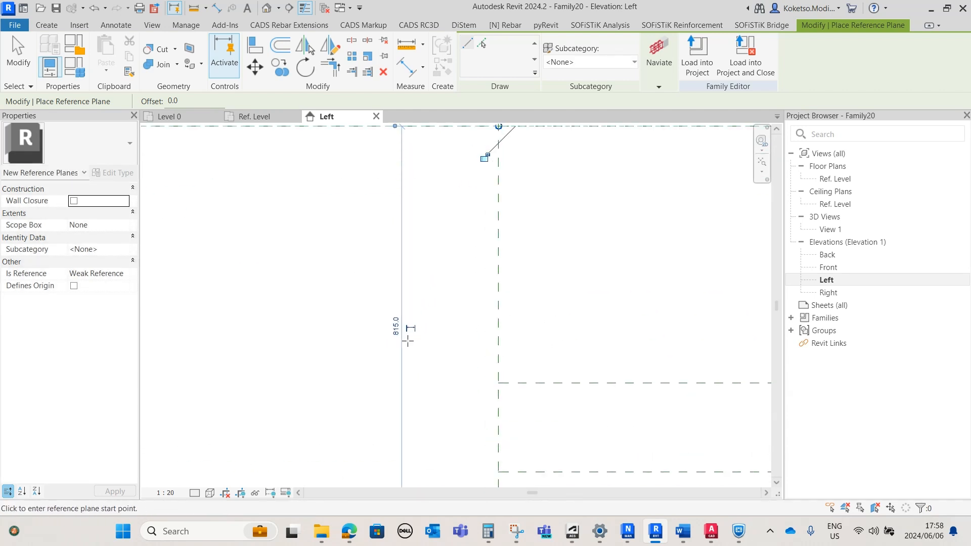
scroll(418, 333, "down", 8)
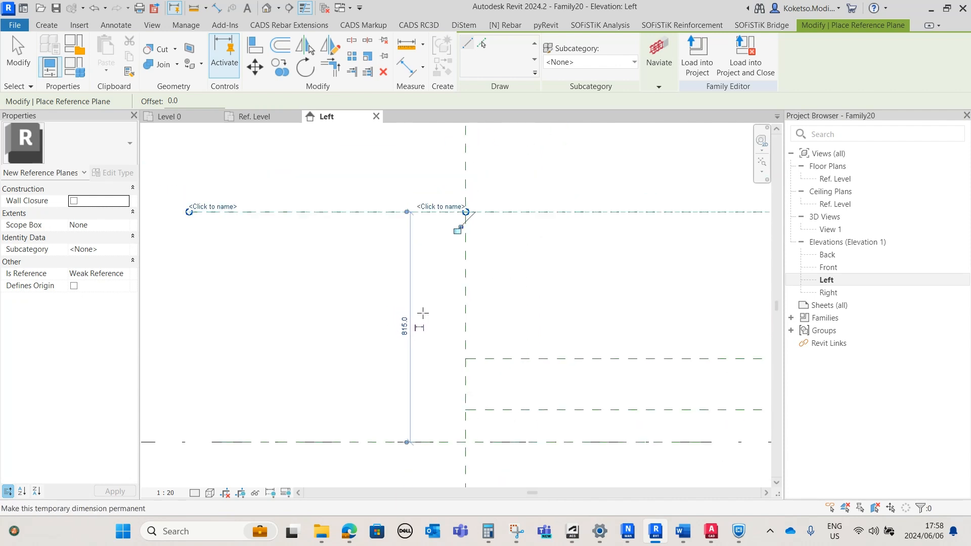
scroll(370, 252, "up", 1)
middle_click_drag(370, 252, 430, 255)
key("Escape")
Copy the upper left-hand reference plane 35 mm downward
left_click(326, 224)
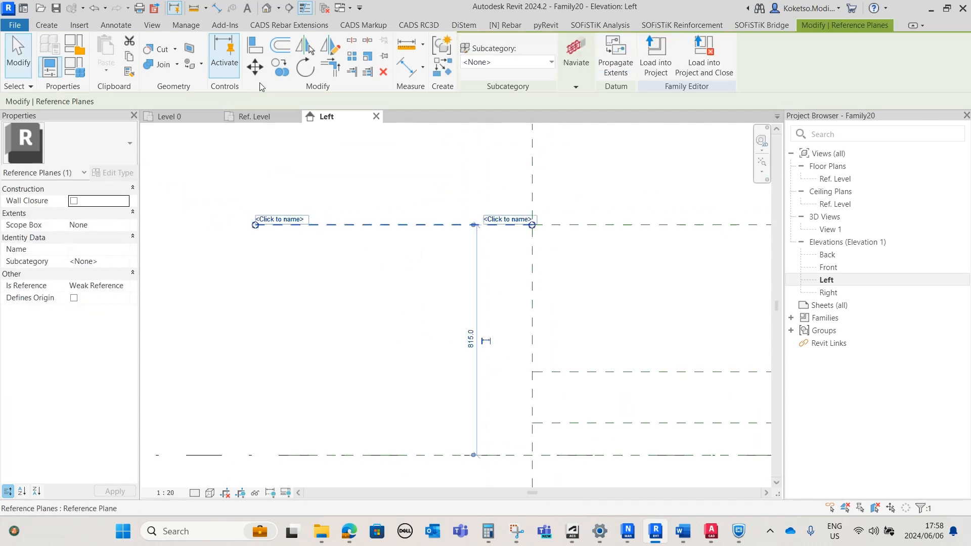
left_click(281, 67)
left_click(403, 225)
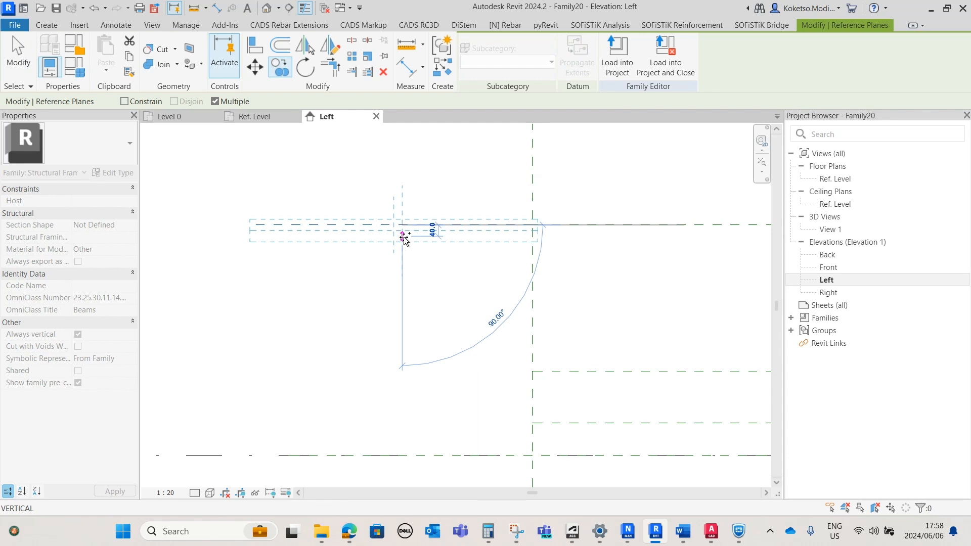
type("3")
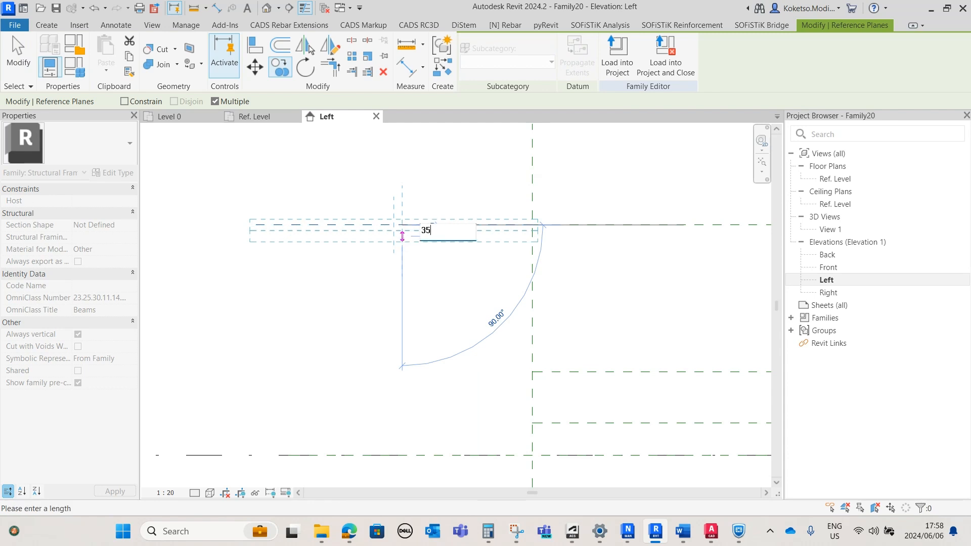
type("5")
key("Return")
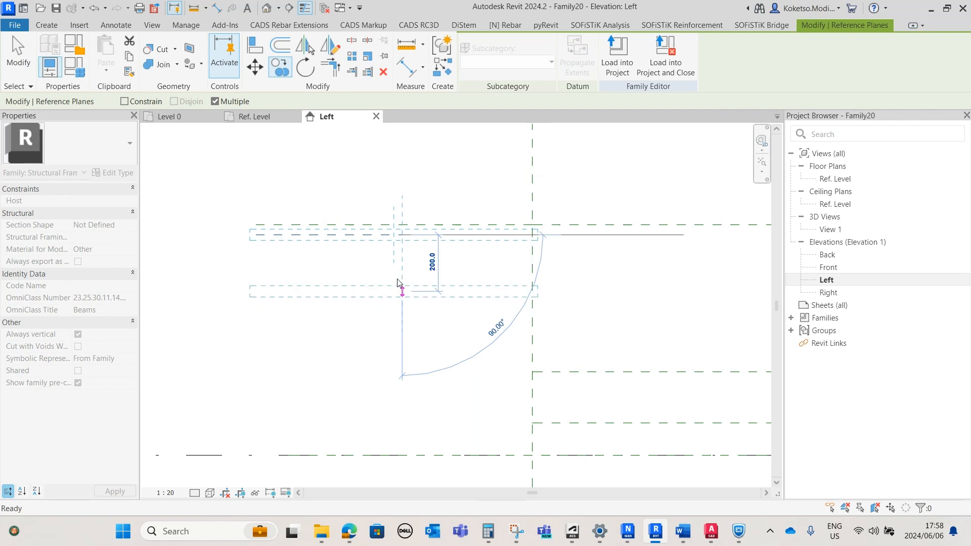
key("Escape")
key("Escape")
middle_click_drag(410, 360, 448, 308)
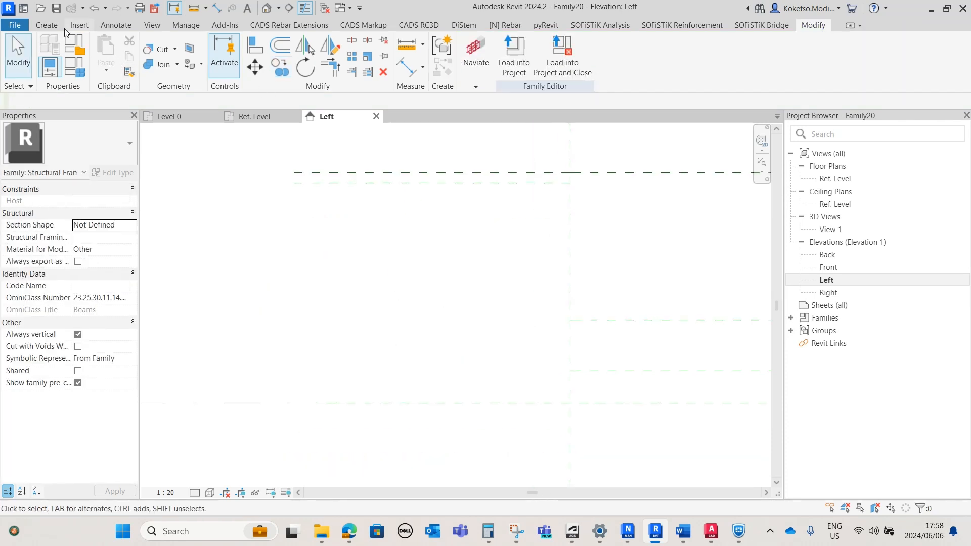
left_click(50, 26)
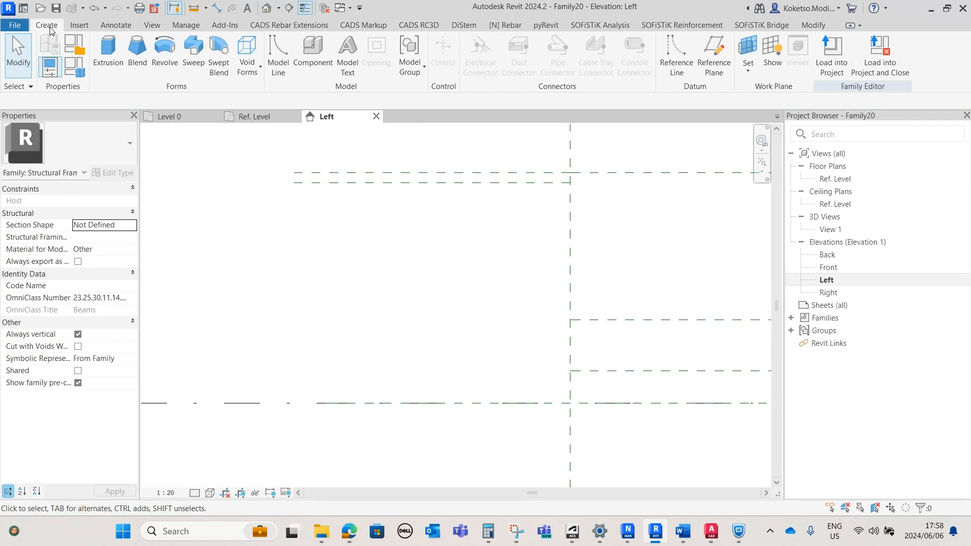
Draw a horizontal reference plane left of the centre plane, offset 195 mm above the Ref. Level
left_click(713, 53)
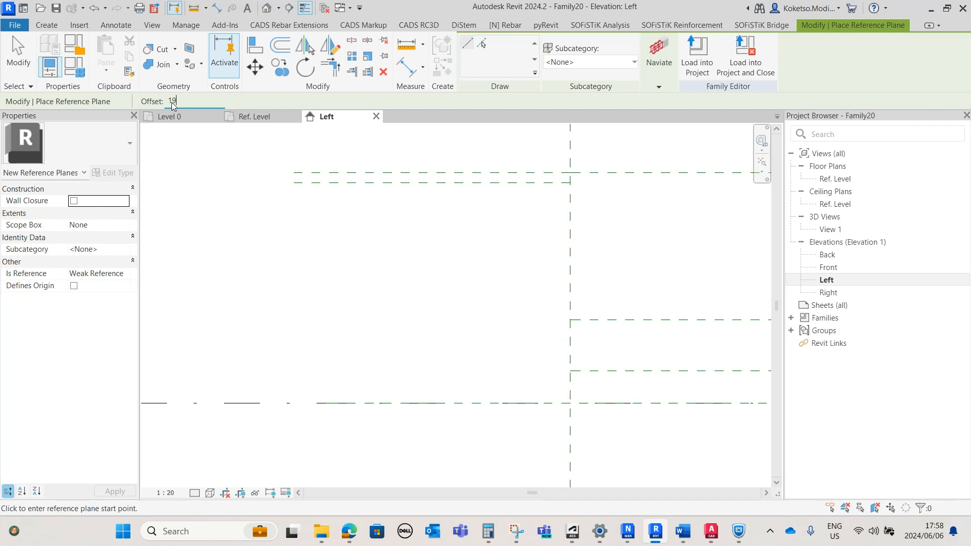
type("195")
left_click(570, 403)
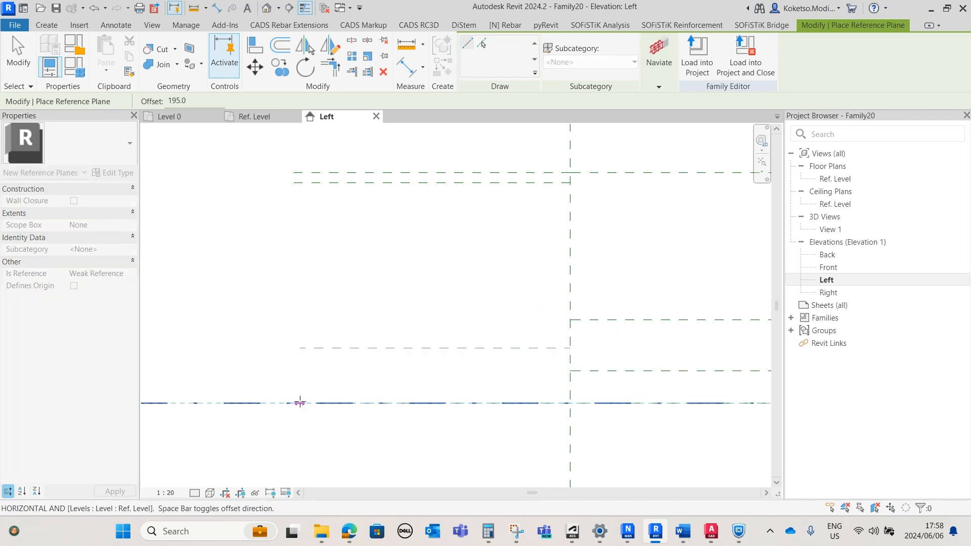
left_click(292, 403)
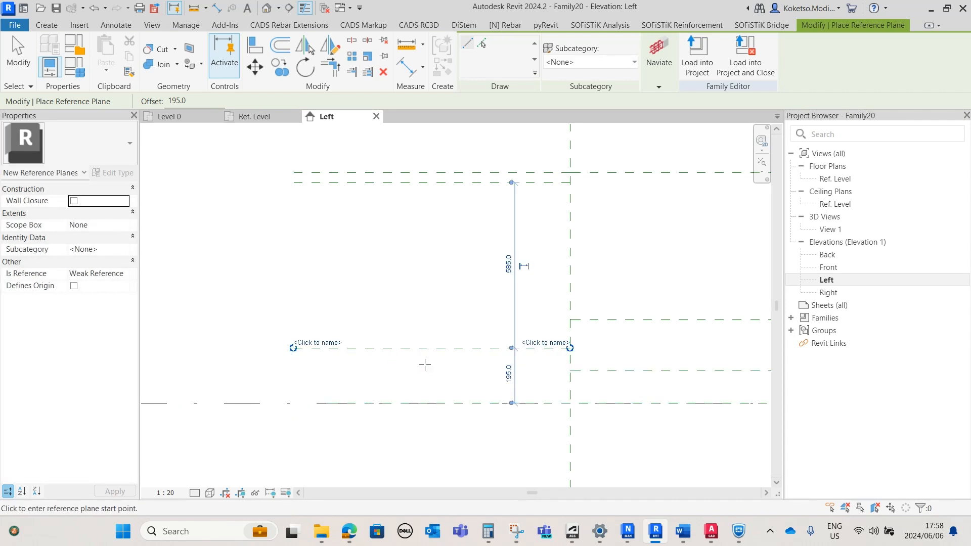
key("Escape")
key("Escape")
Add aligned dimensions between the left-hand horizontal reference planes, from the Ref. Level up to the topmost plane
left_click(217, 7)
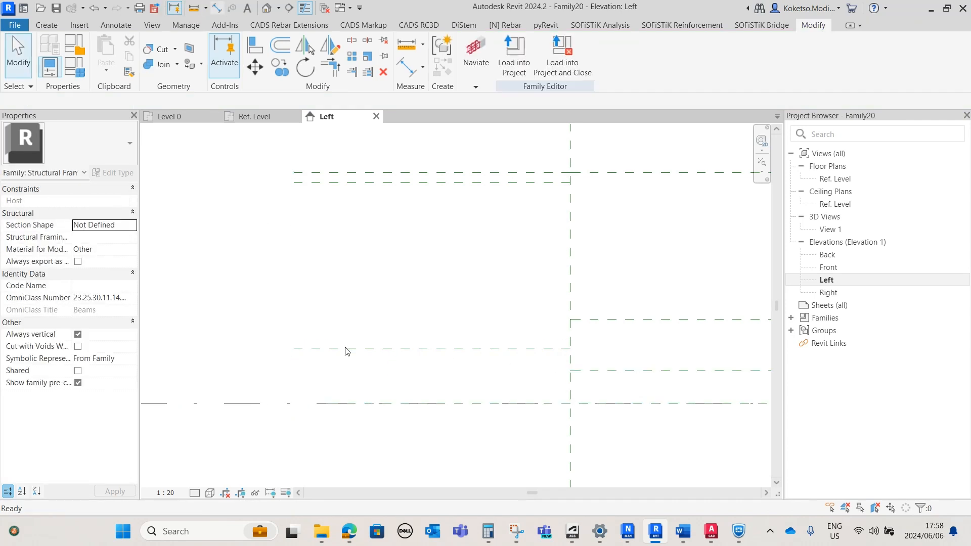
left_click(356, 403)
left_click(356, 348)
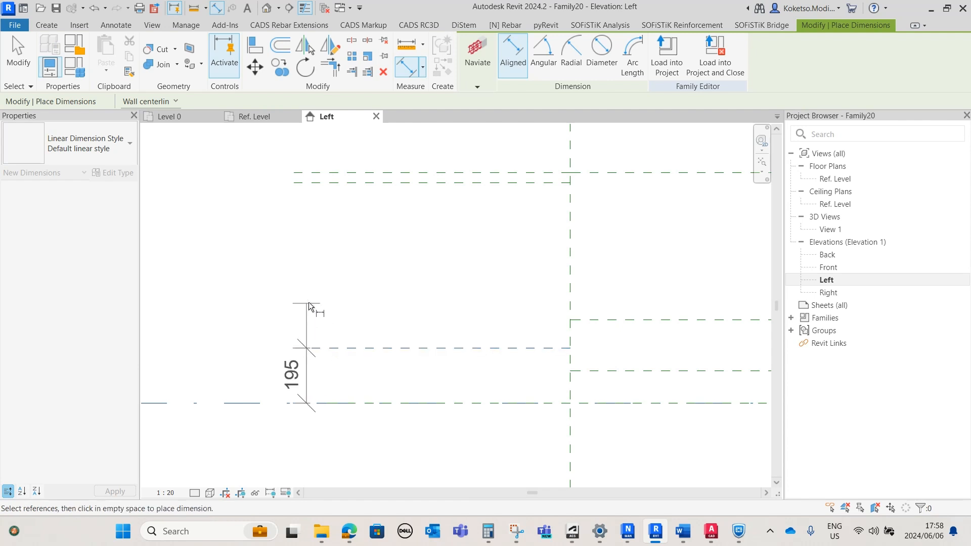
left_click(316, 182)
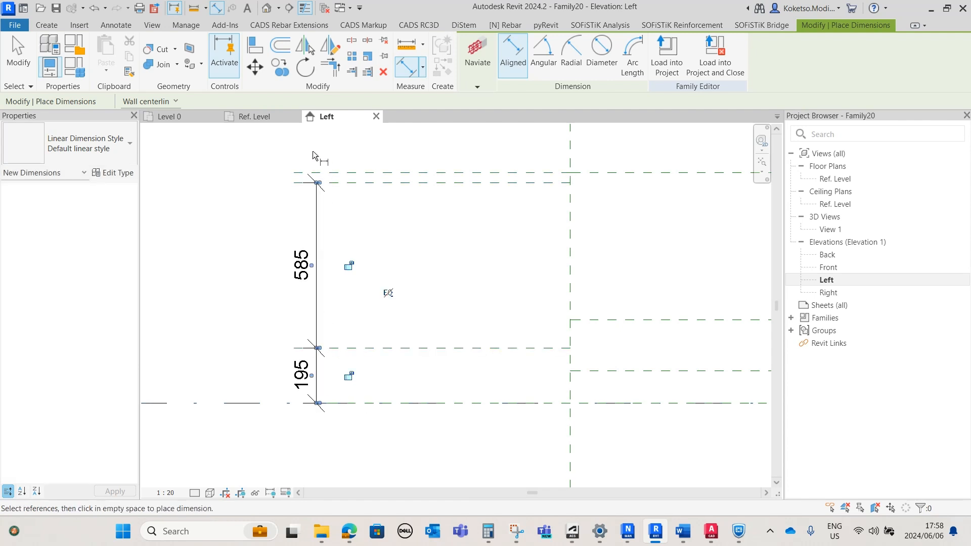
left_click(317, 172)
left_click(315, 147)
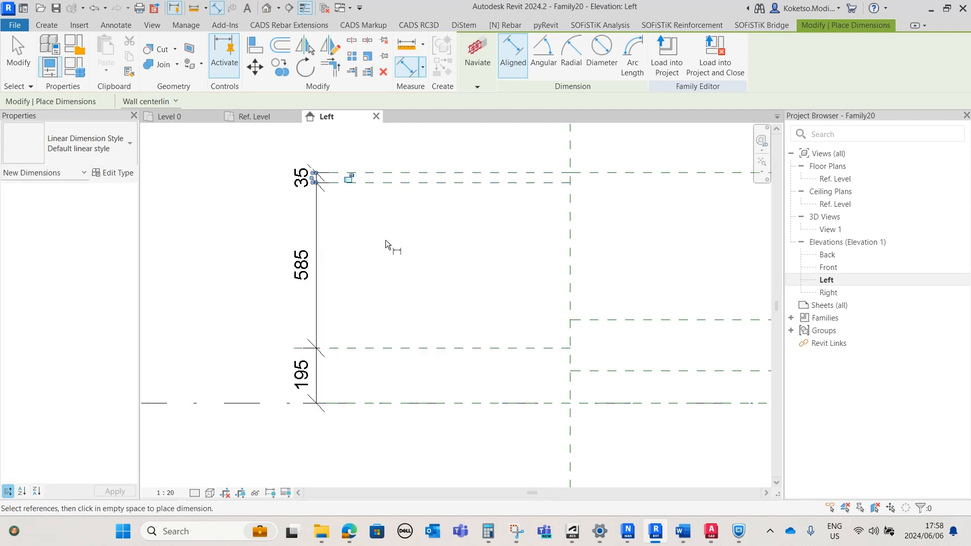
Add a chain of aligned dimensions across the right-hand horizontal reference planes, from the topmost plane down to the Ref. Level
scroll(385, 243, "down", 3)
middle_click_drag(764, 288, 572, 288)
left_click(514, 207)
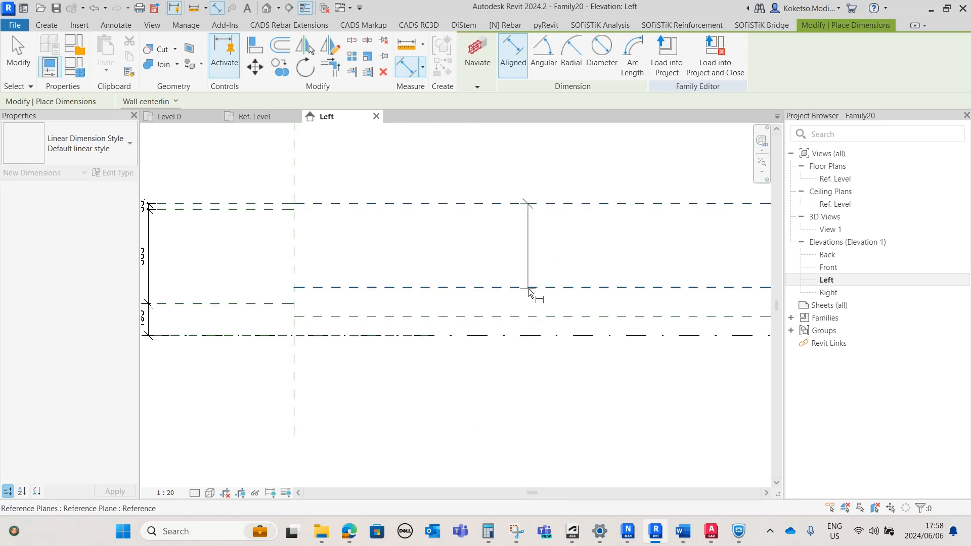
left_click(553, 288)
left_click(566, 317)
left_click(579, 340)
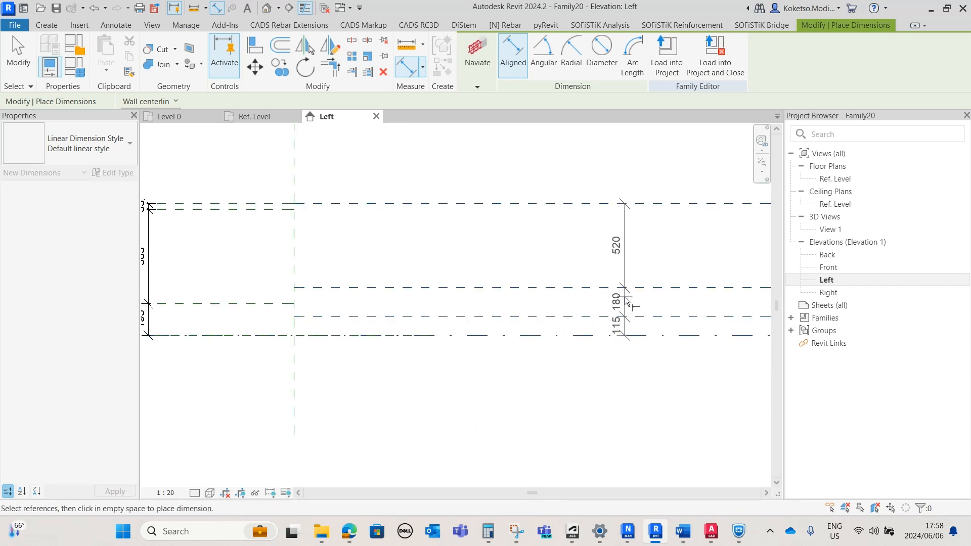
left_click(626, 268)
key("Escape")
Draw a vertical reference plane 200 mm right of the centre plane, from the topmost plane down to the Ref. Level
middle_click_drag(491, 283, 579, 295)
scroll(484, 292, "up", 2)
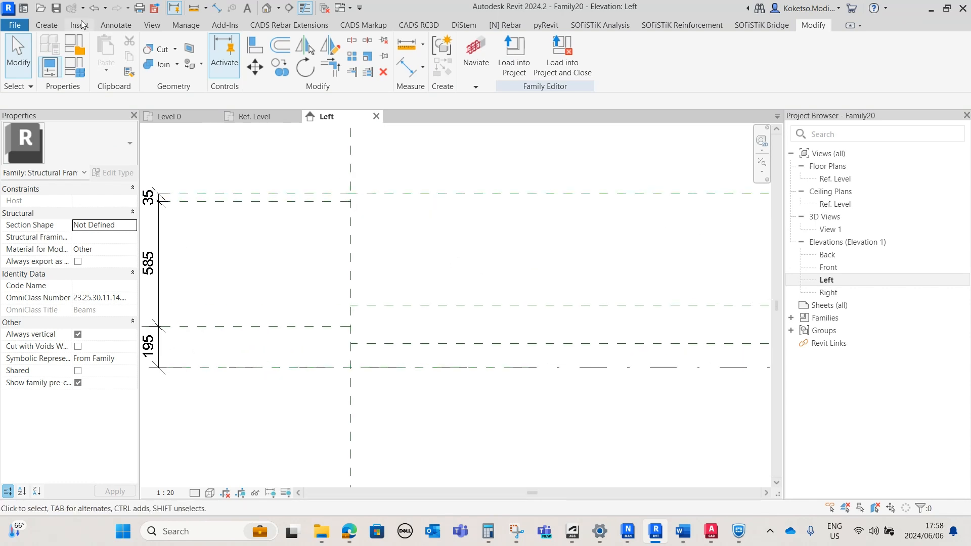
left_click(47, 25)
left_click(712, 66)
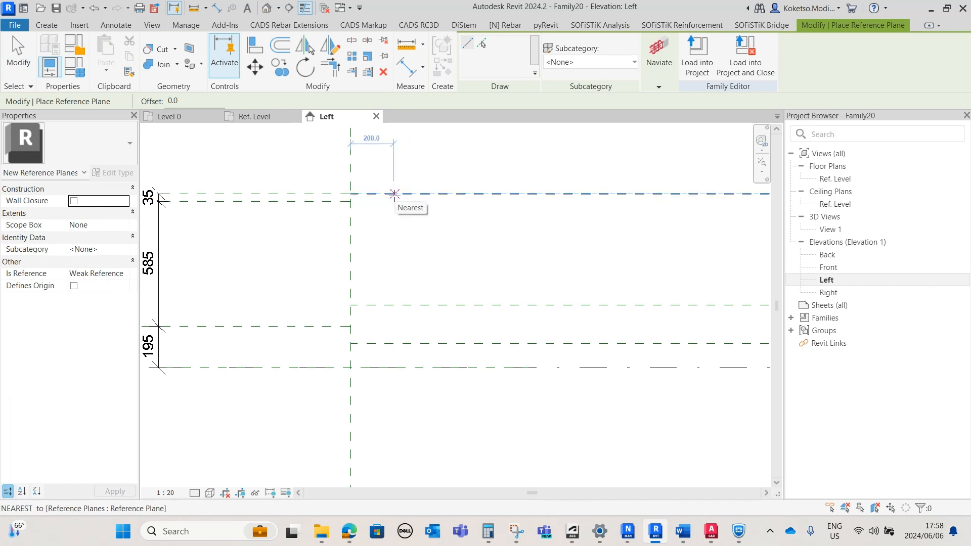
left_click(394, 194)
left_click(394, 368)
key("Escape")
key("Escape")
Shorten the new vertical reference plane so its lower end meets the middle right-hand horizontal plane
left_click(394, 253)
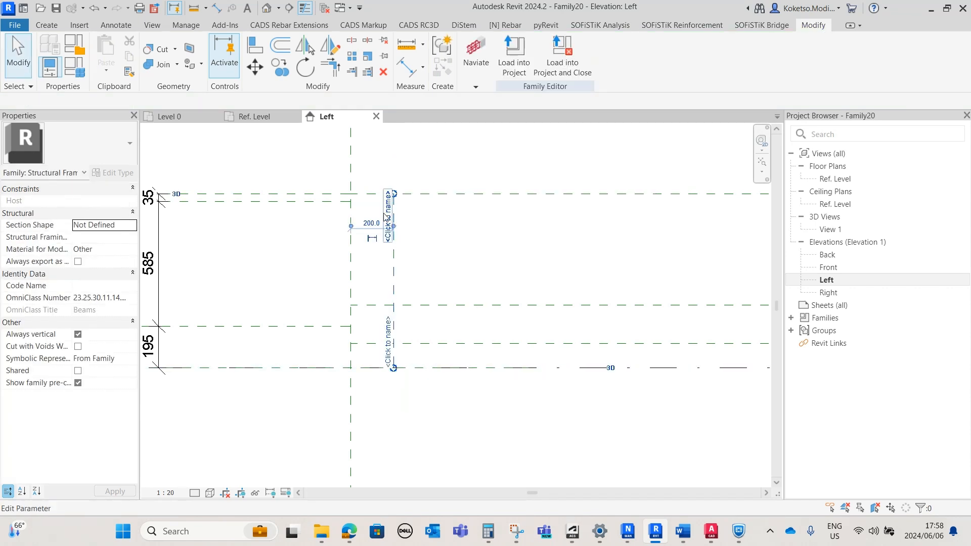
scroll(395, 308, "up", 1)
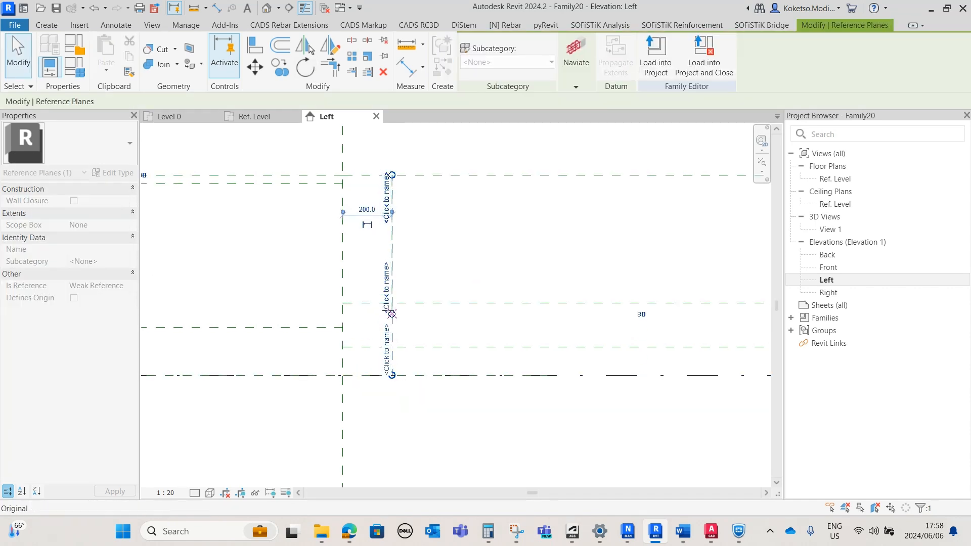
scroll(395, 311, "down", 2)
left_click(402, 270)
scroll(402, 270, "up", 2)
Copy the shortened vertical reference plane 55 mm to the right with multiple copies enabled
left_click(390, 258)
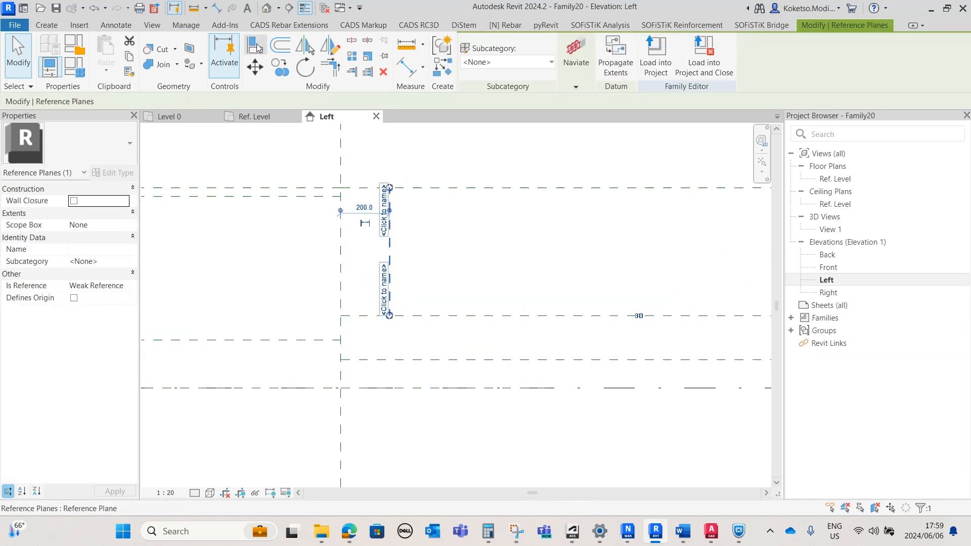
left_click(280, 67)
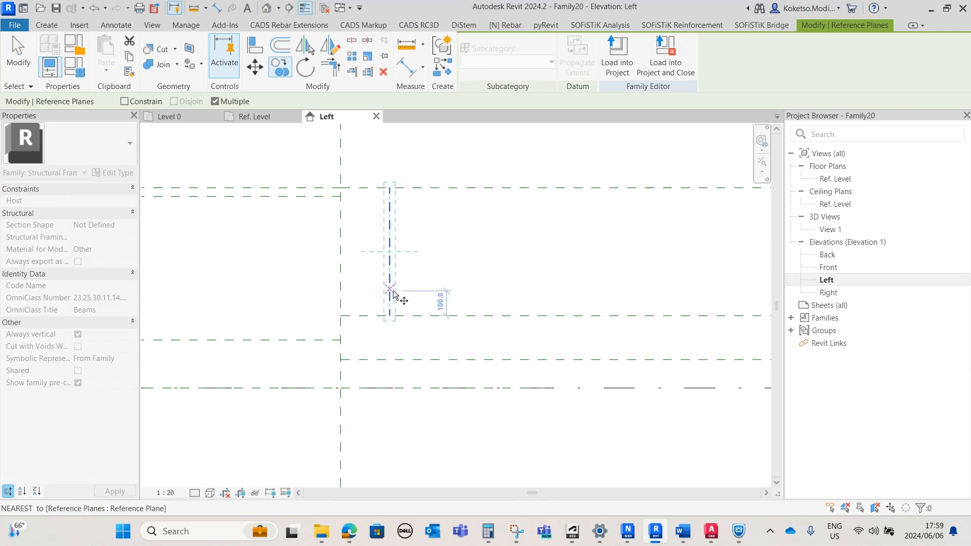
left_click(391, 287)
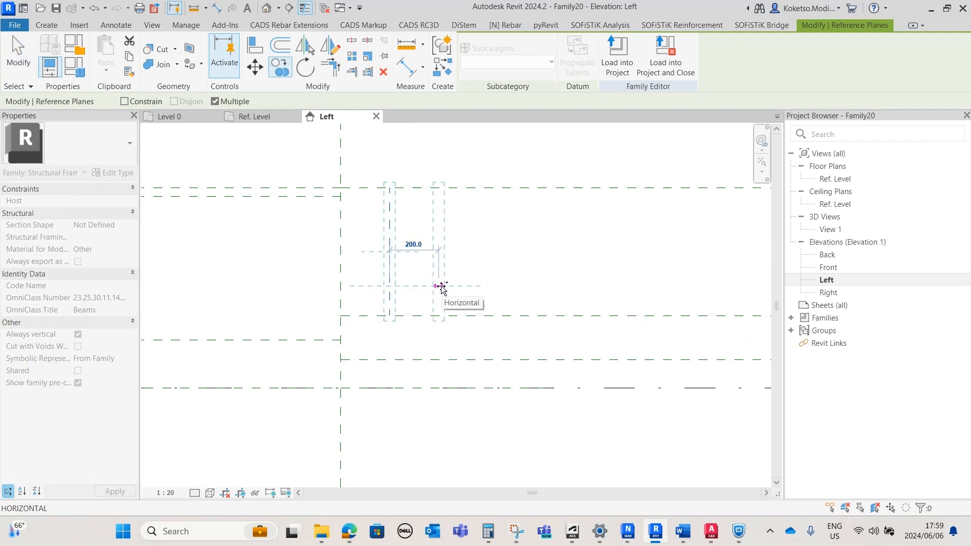
type("55")
key("Return")
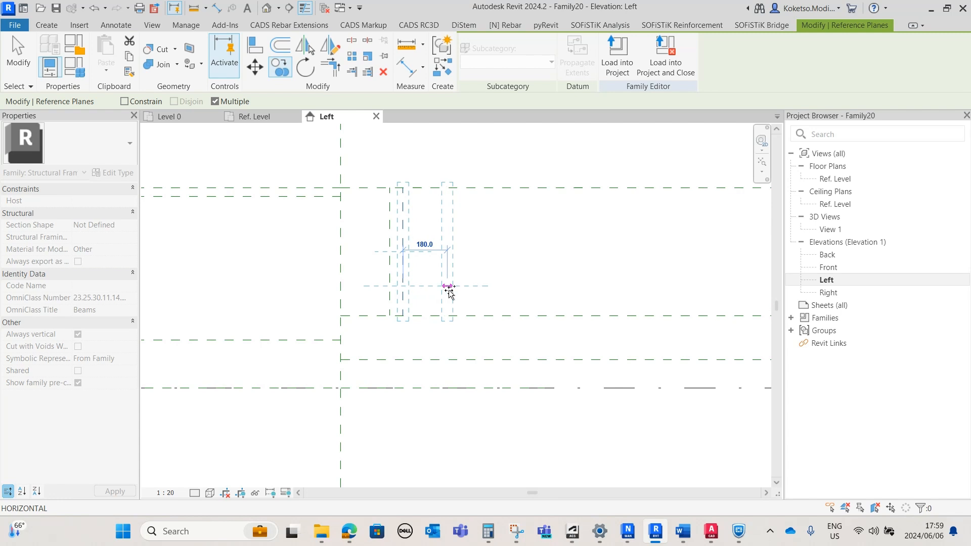
Place another copy of the vertical reference plane 125 mm right of the previous copy and end copying
type("125")
key("Return")
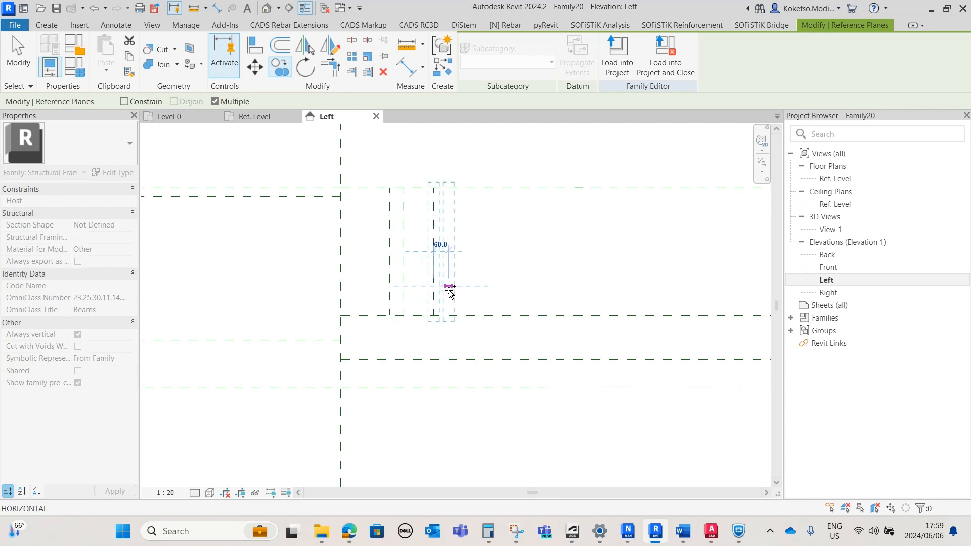
key("Escape")
key("Escape")
Draw a vertical reference plane offset 125 mm right of the centre plane, from the middle right-hand horizontal plane down to the Ref. Level
scroll(464, 326, "down", 1)
middle_click_drag(464, 325, 529, 296)
scroll(422, 337, "up", 3)
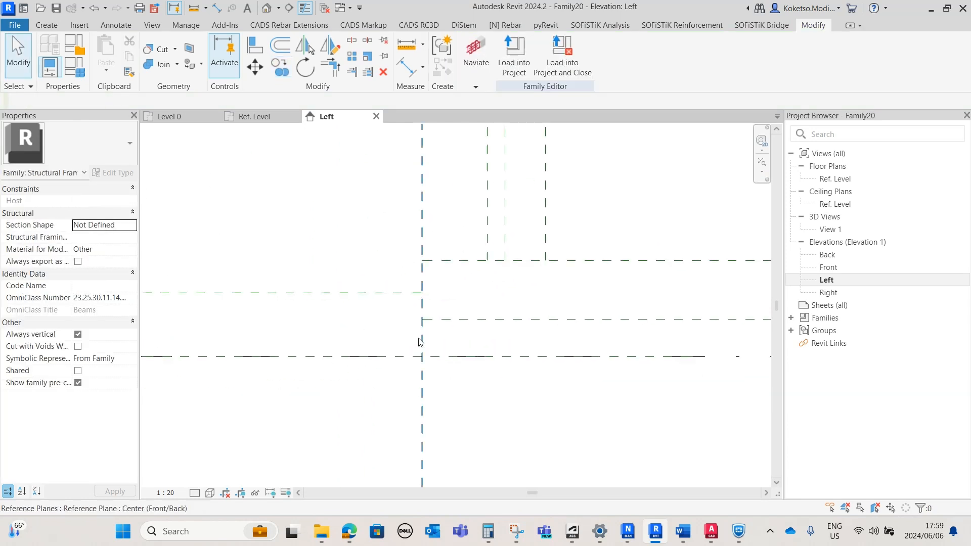
left_click(47, 26)
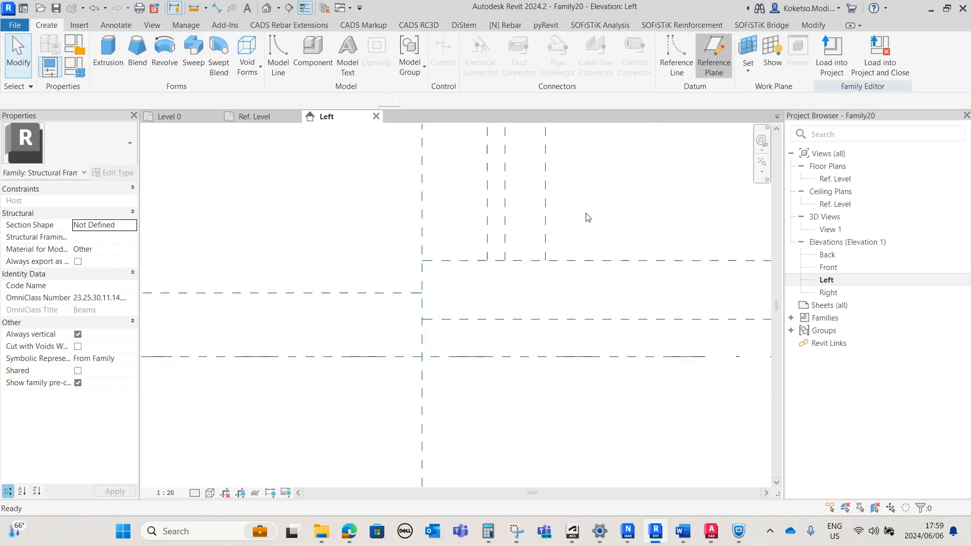
scroll(457, 351, "up", 1)
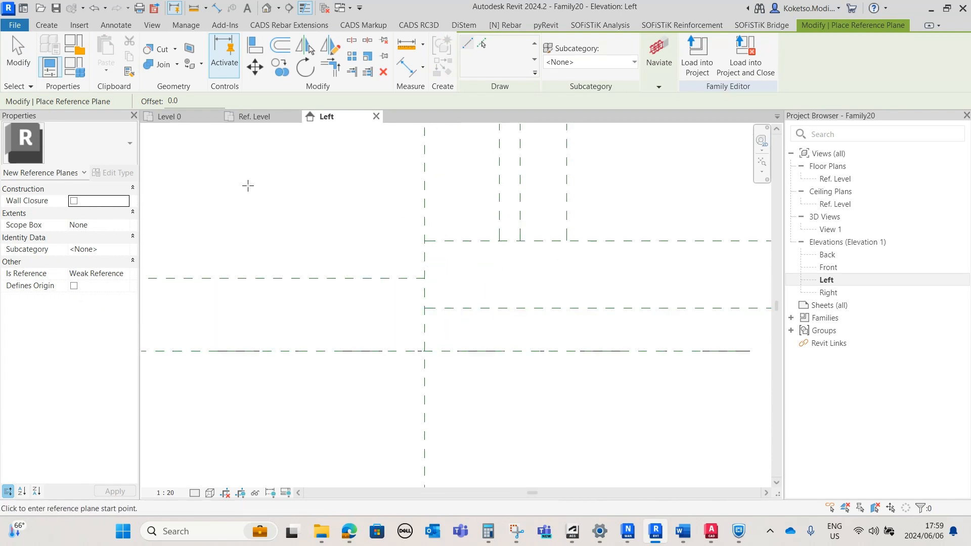
type("5")
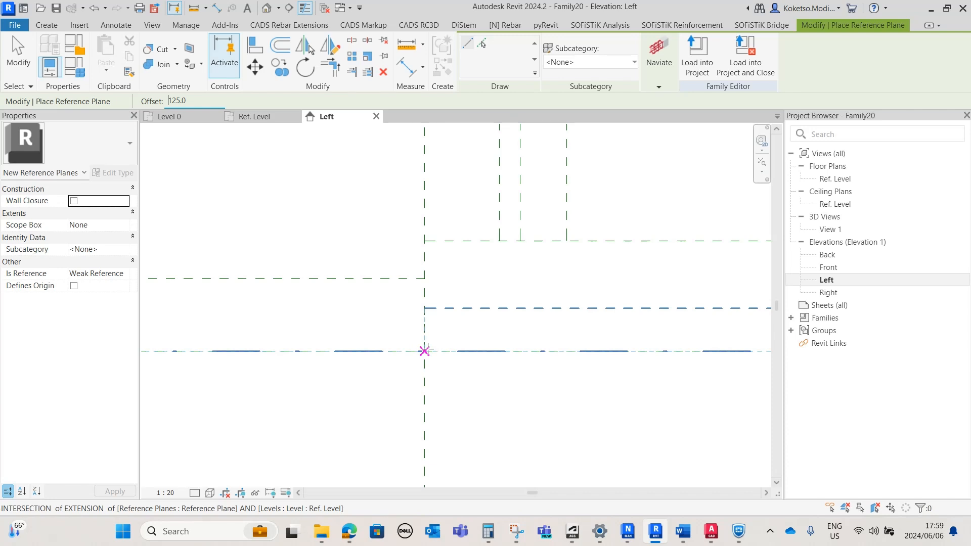
left_click(424, 240)
left_click(424, 350)
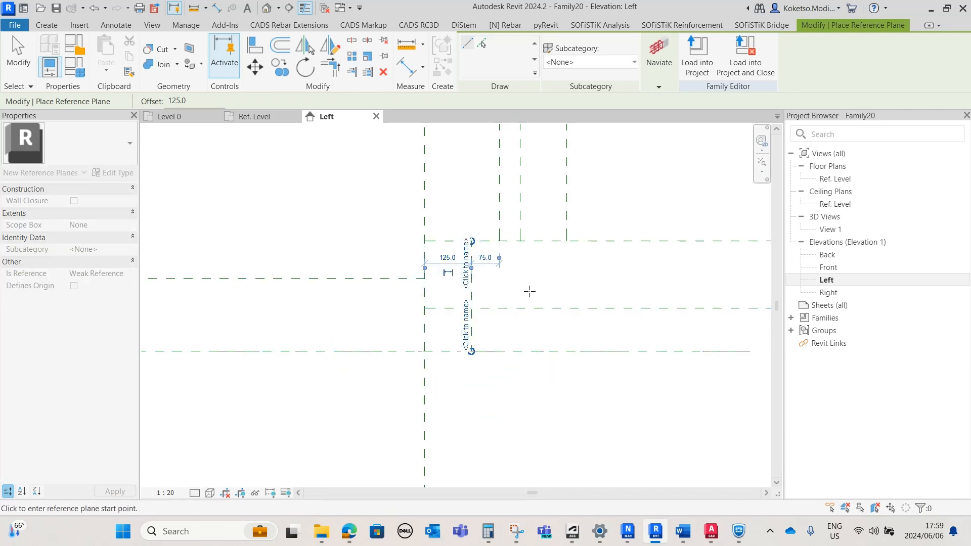
key("Escape")
key("Escape")
Extend the lower left-hand horizontal reference plane across the centre plane, past the new lower vertical plane
scroll(455, 283, "up", 1)
left_click(403, 278)
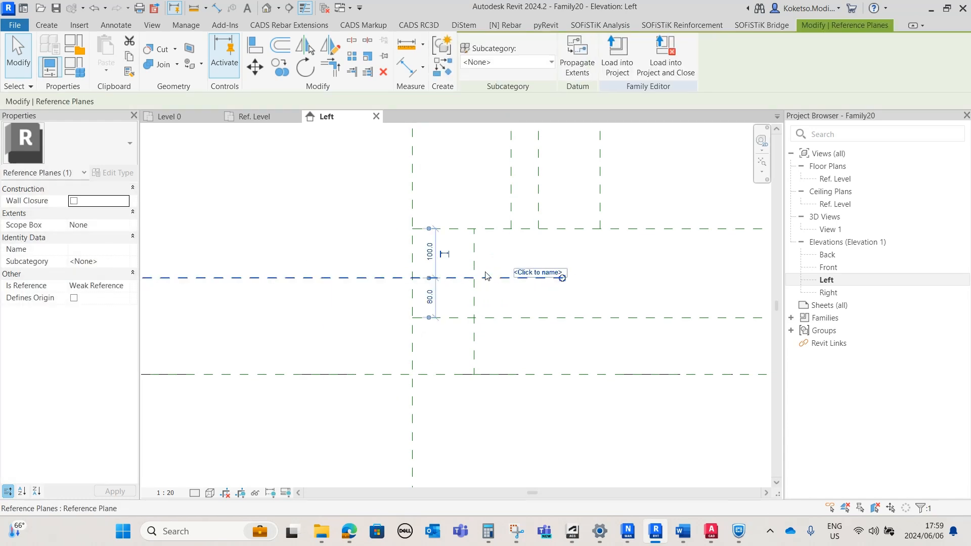
key("Escape")
Examine the reference plane layout around the lower vertical plane and the upper vertical planes
scroll(485, 279, "down", 1)
scroll(489, 281, "up", 1)
scroll(498, 294, "up", 1)
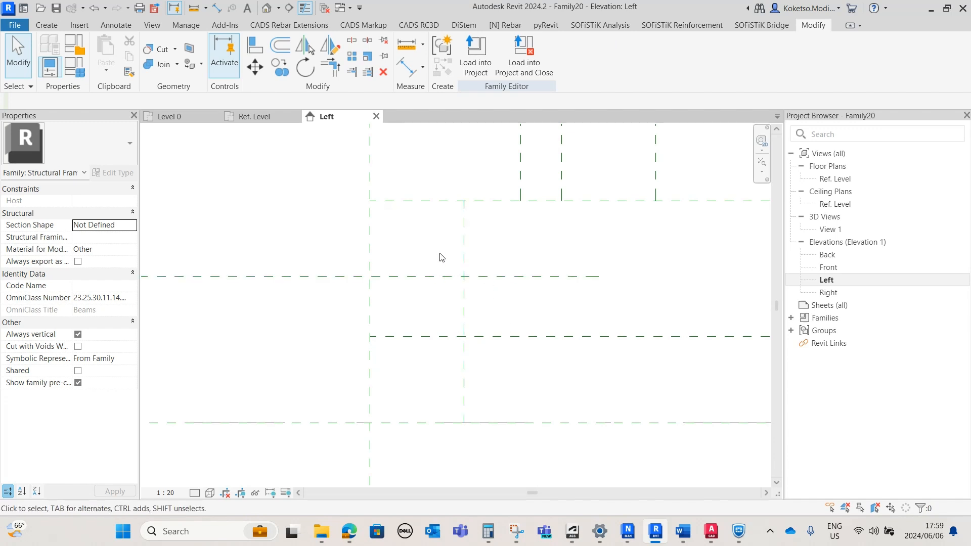
scroll(442, 282, "down", 3)
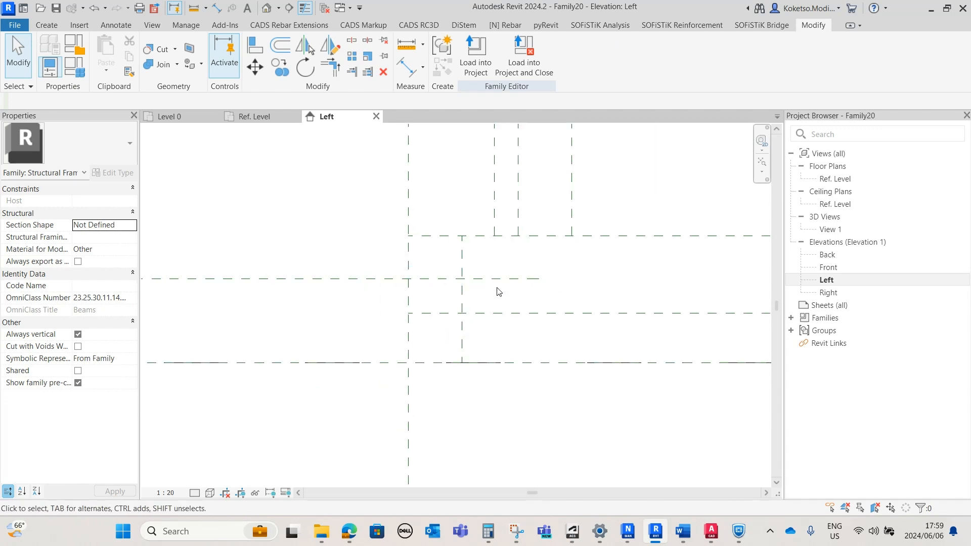
middle_click_drag(521, 299, 413, 339)
scroll(453, 309, "down", 1)
scroll(423, 333, "down", 1)
scroll(495, 297, "up", 1)
scroll(499, 284, "down", 1)
scroll(445, 281, "up", 1)
middle_click_drag(474, 287, 573, 292)
scroll(572, 291, "up", 1)
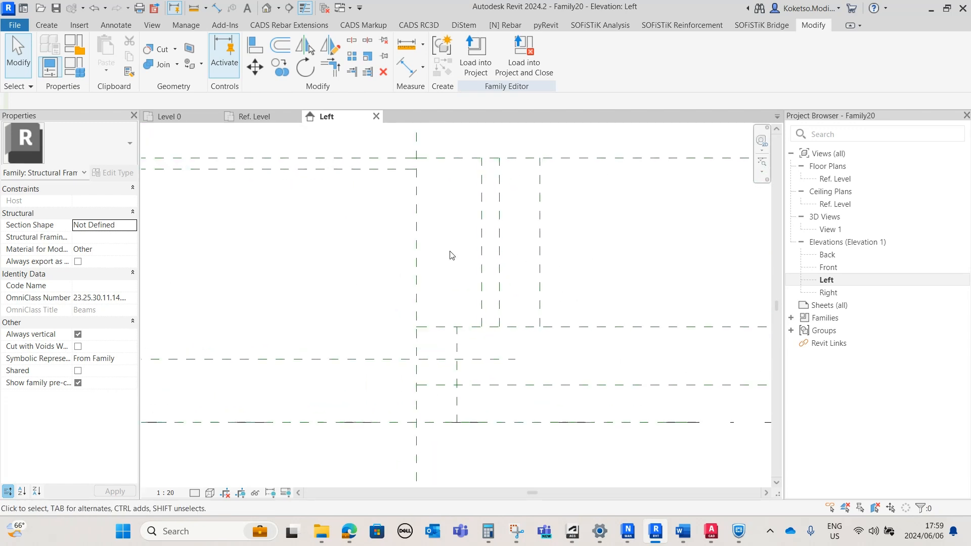
left_click(51, 25)
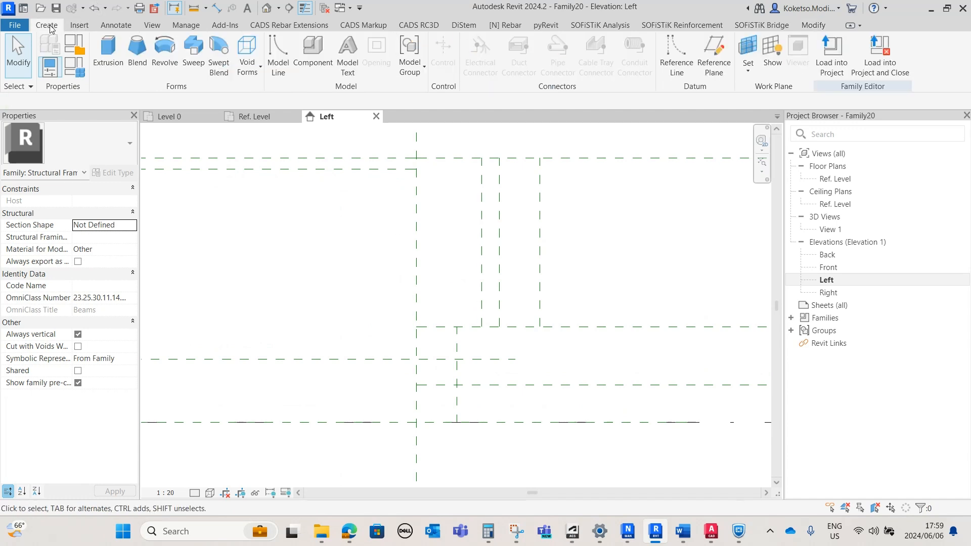
left_click(108, 55)
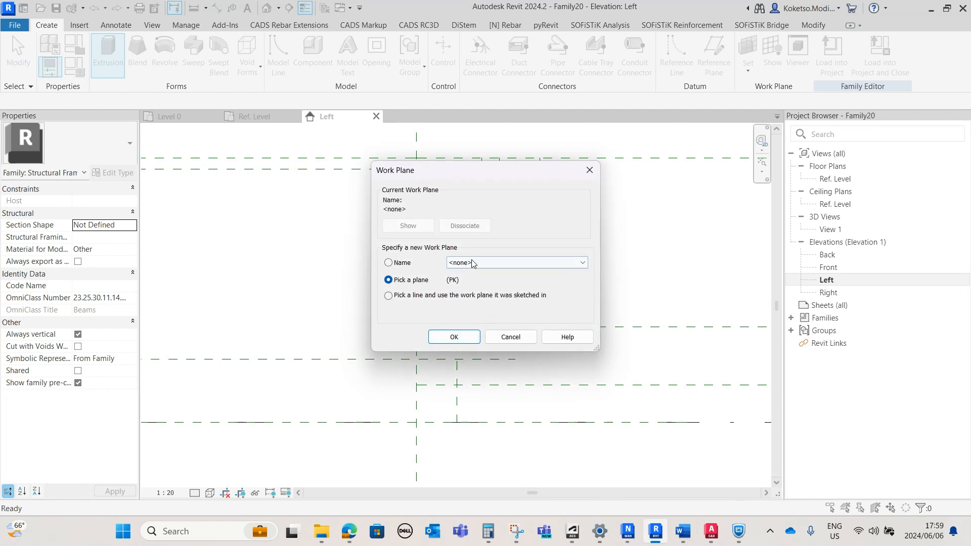
left_click(506, 263)
left_click(501, 317)
left_click(438, 342)
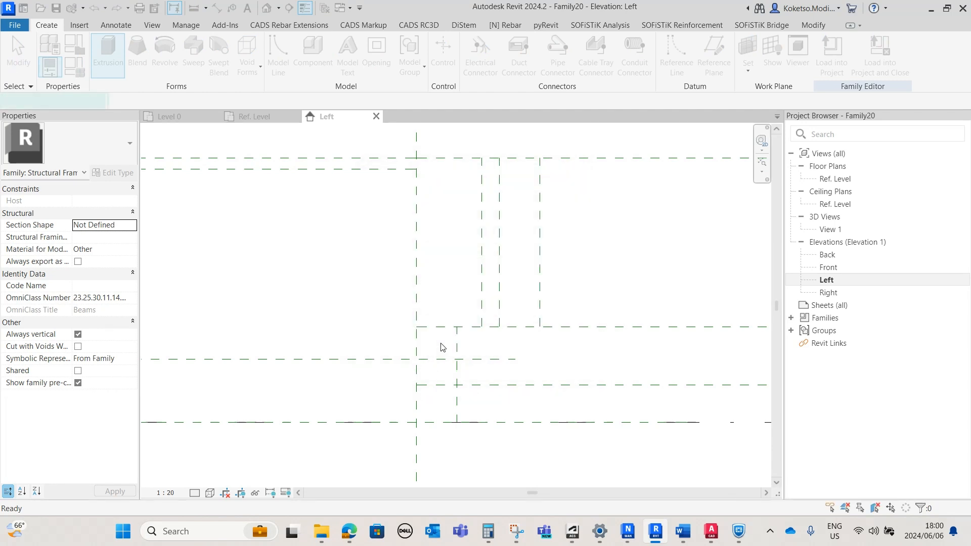
scroll(491, 434, "up", 3)
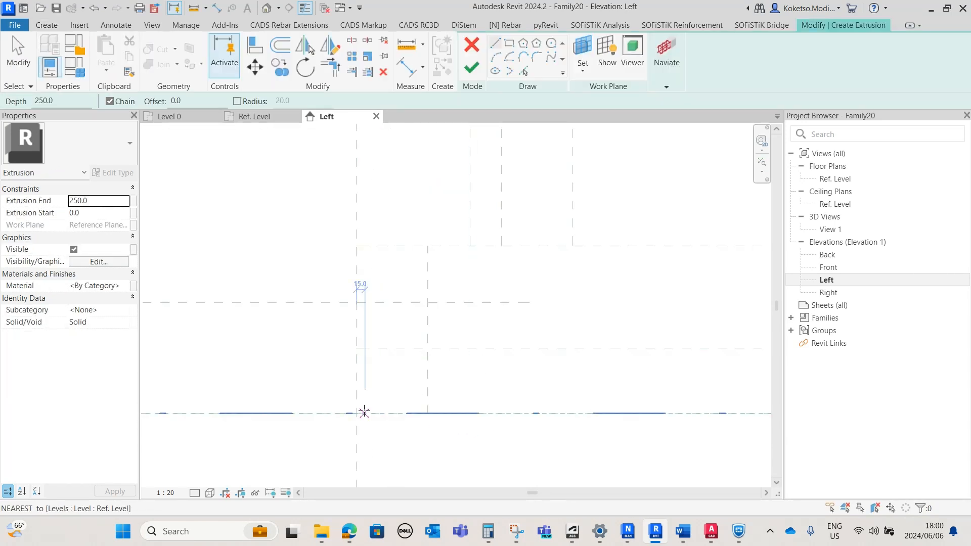
middle_click_drag(365, 424, 330, 390)
scroll(365, 389, "down", 3)
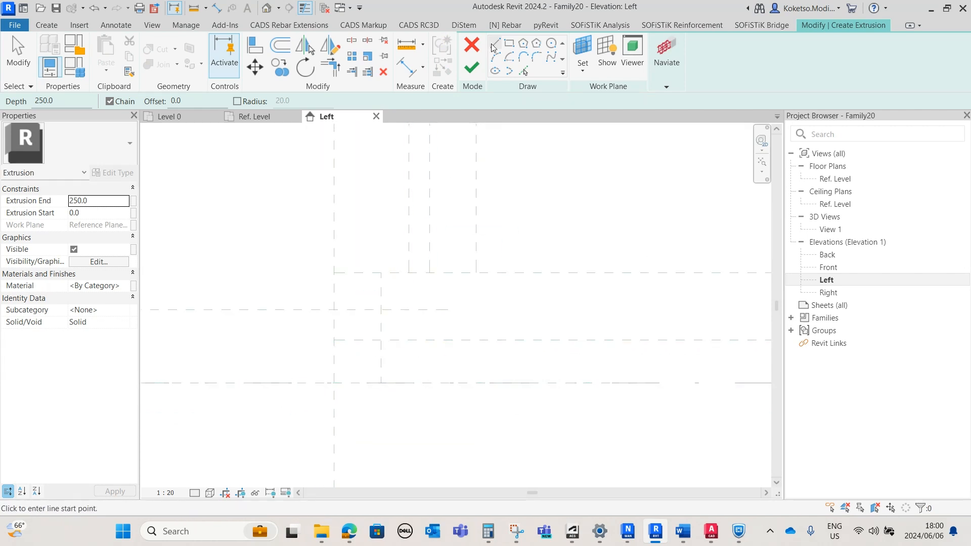
left_click(472, 47)
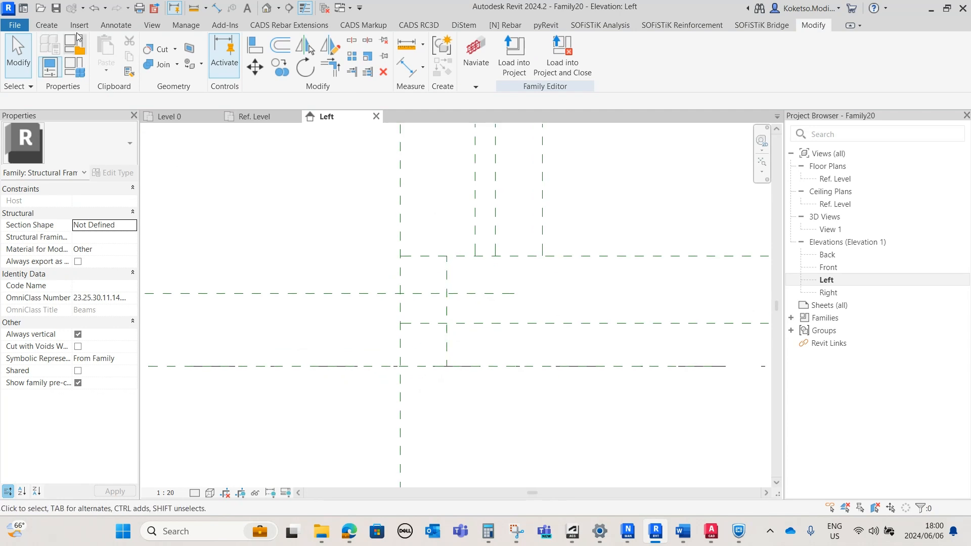
Draw a vertical reference plane offset 380 mm right of the centre plane, from the Ref. Level up to the middle right-hand horizontal plane
left_click(44, 25)
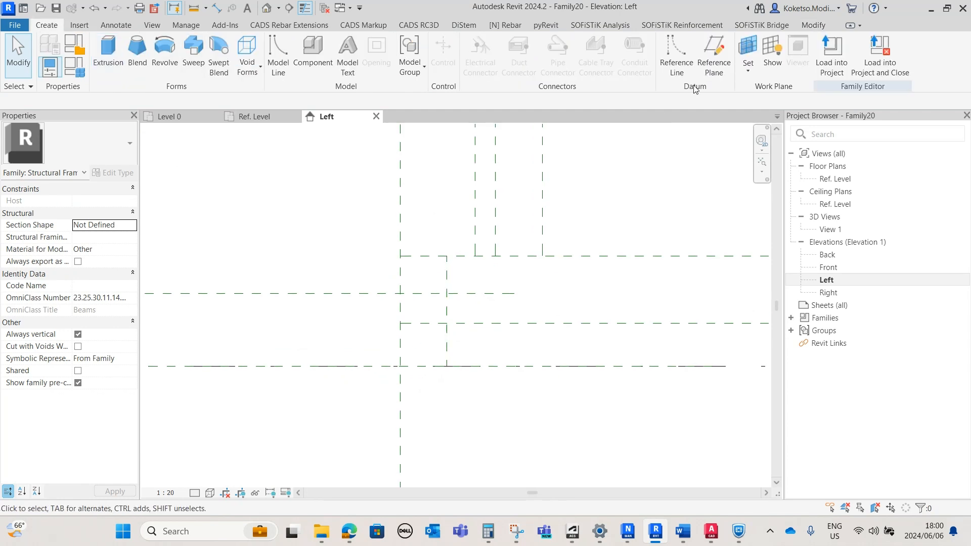
left_click(714, 55)
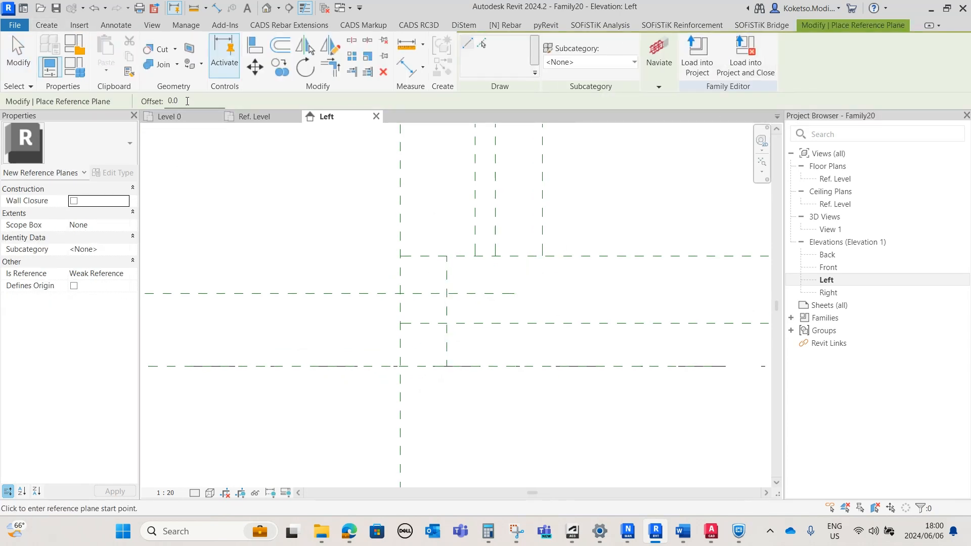
left_click(181, 104)
type("380")
left_click(401, 366)
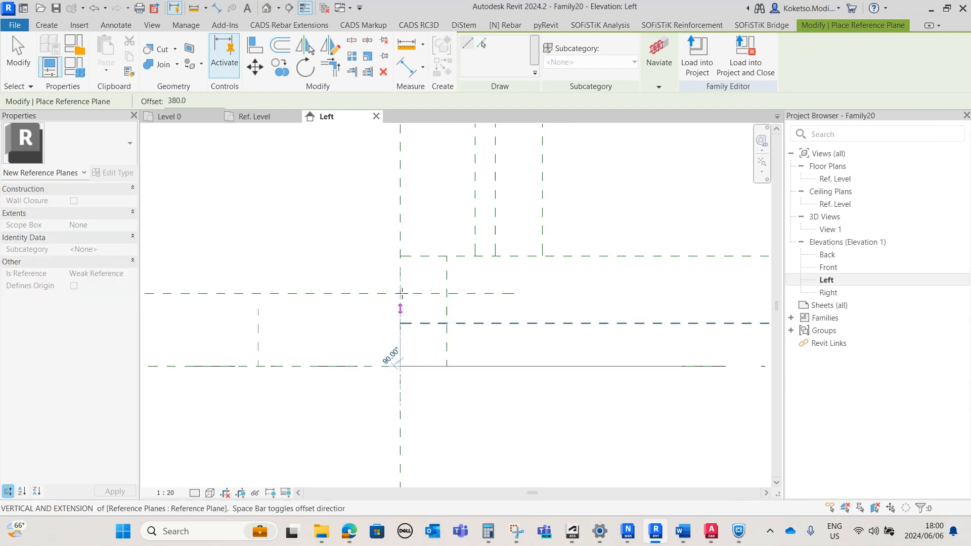
left_click(400, 255)
key("Escape")
key("Escape")
Extend the lower left-hand horizontal reference plane to meet the 380 mm vertical plane
scroll(521, 300, "up", 1)
left_click(505, 294)
left_click_drag(515, 293, 546, 295)
key("Escape")
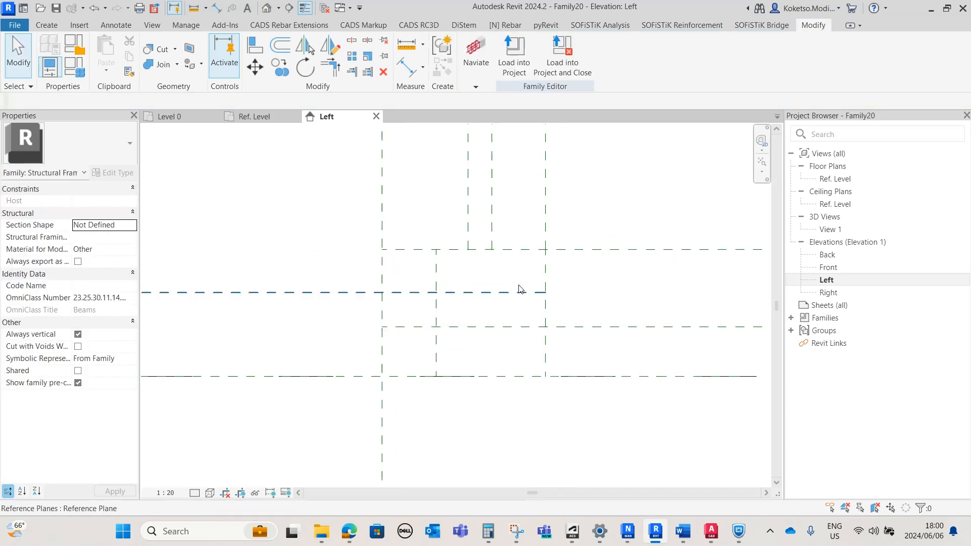
Start an extrusion and specify a reference plane as its work plane
left_click(38, 25)
left_click(108, 54)
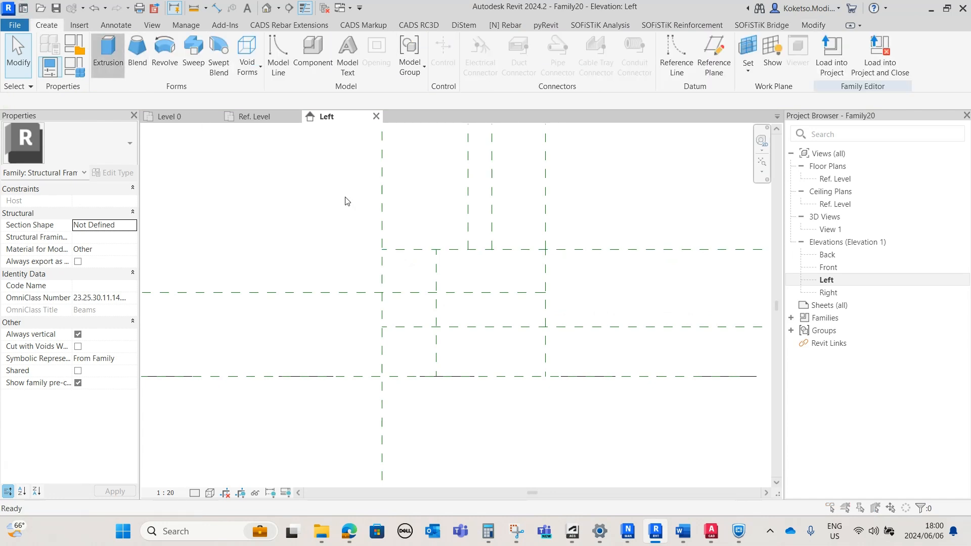
left_click(492, 263)
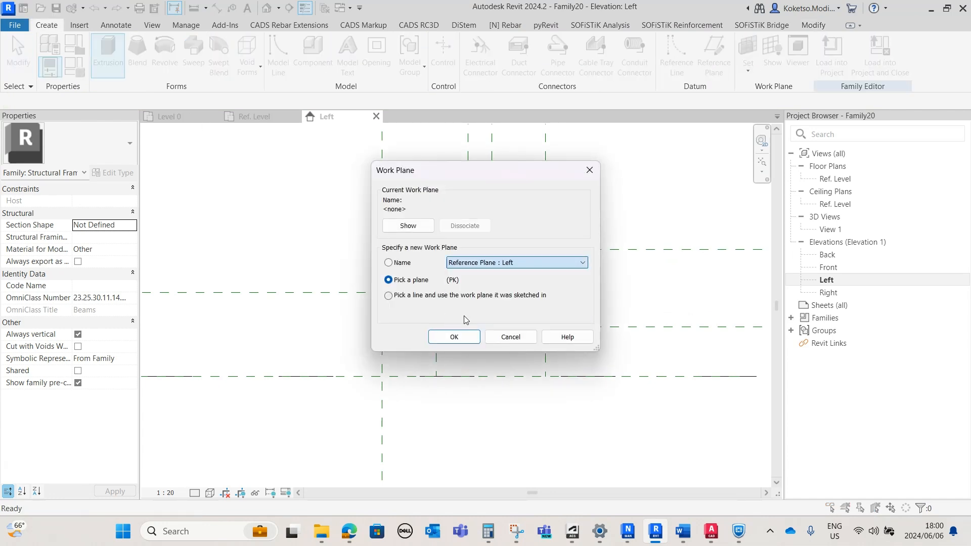
left_click(468, 314)
left_click(454, 336)
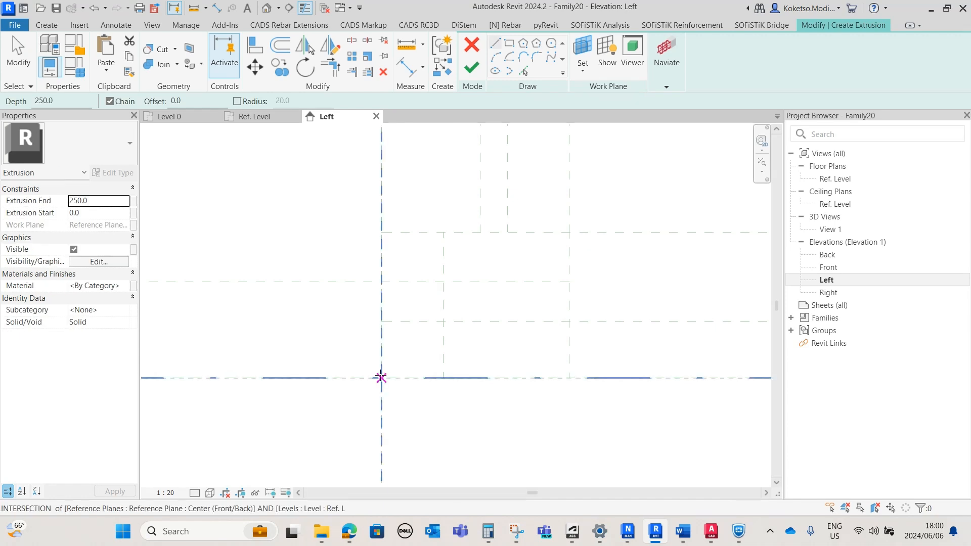
Sketch the profile's 380 mm bottom edge along the Ref. Level from the centre plane and its 115 mm right edge up to the lower right-hand plane
left_click(381, 377)
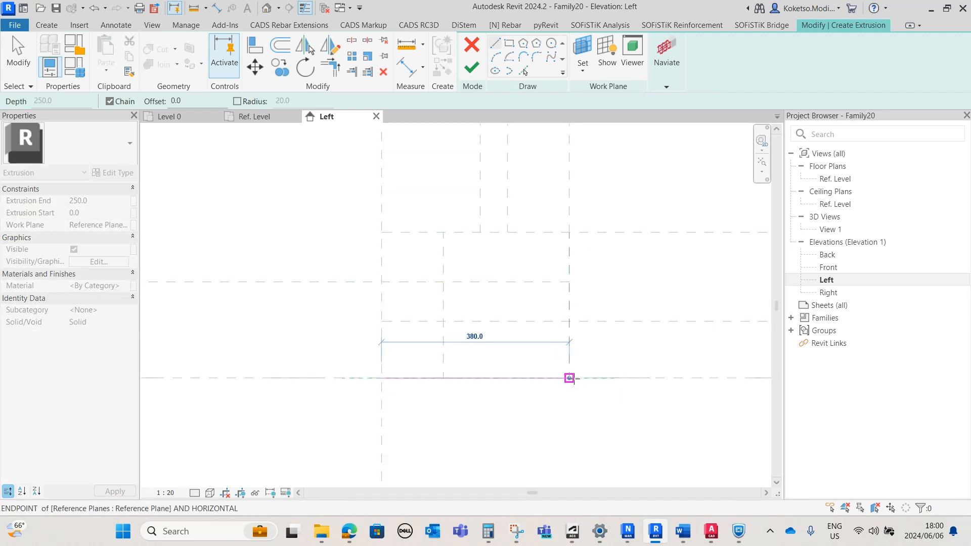
left_click(574, 378)
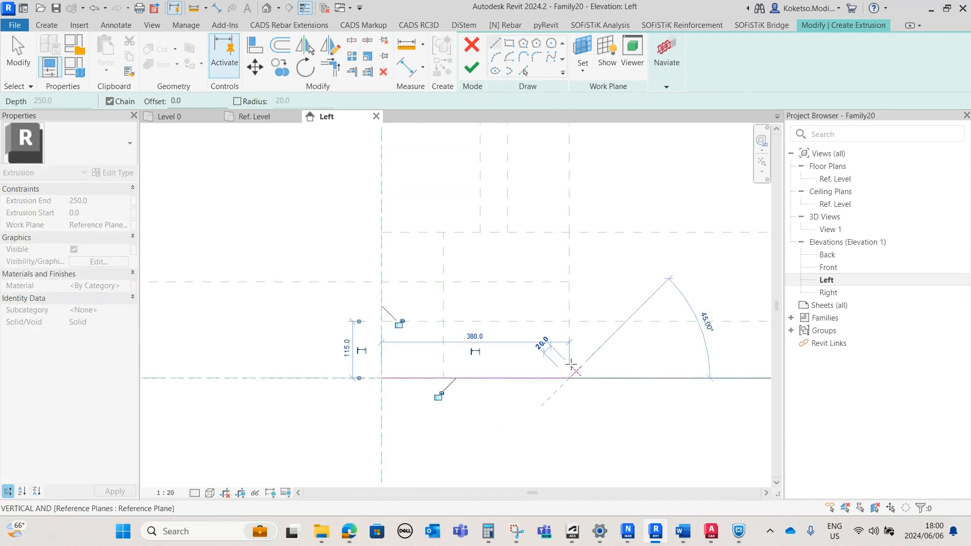
scroll(570, 299, "up", 1)
mouse_move(570, 299)
middle_mouse_down()
mouse_move(541, 354)
mouse_move(499, 383)
middle_mouse_up()
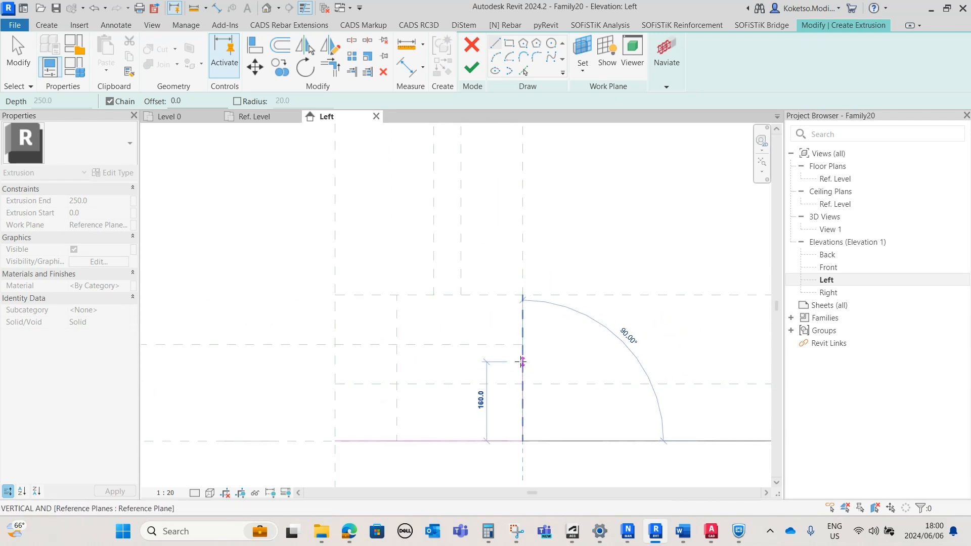
left_click(523, 384)
Sketch a sloped edge from the top of the short right edge to the lower end of the middle upper vertical plane
scroll(520, 386, "down", 2)
scroll(517, 406, "up", 1)
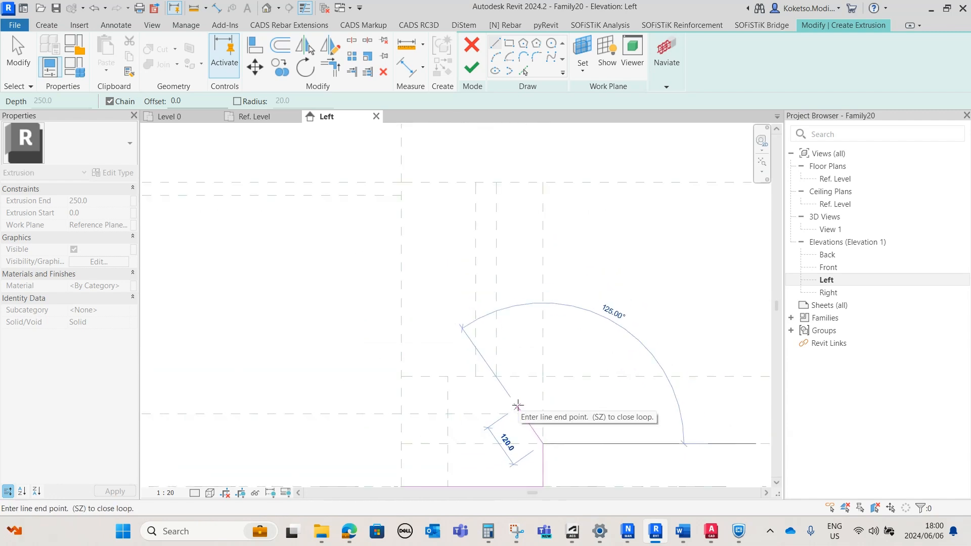
scroll(531, 412, "up", 2)
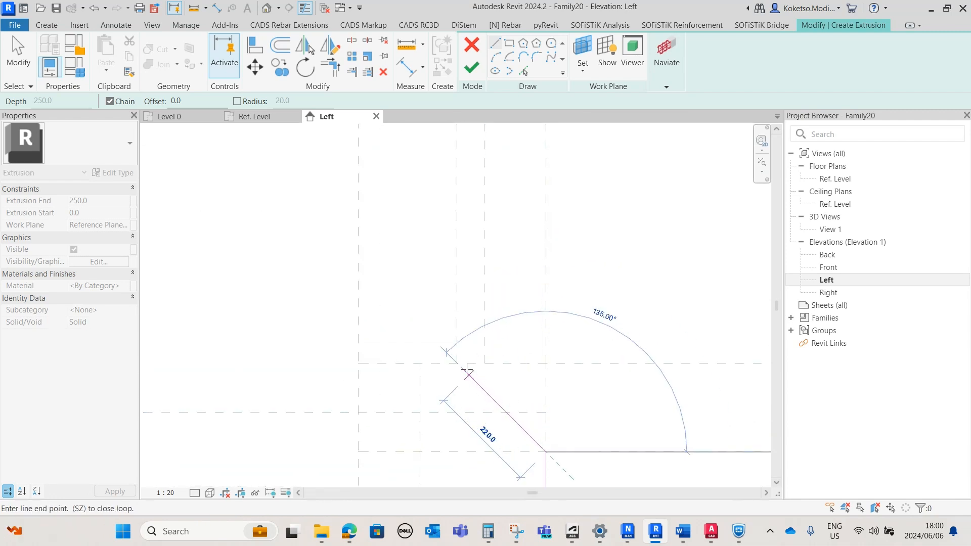
scroll(484, 363, "down", 2)
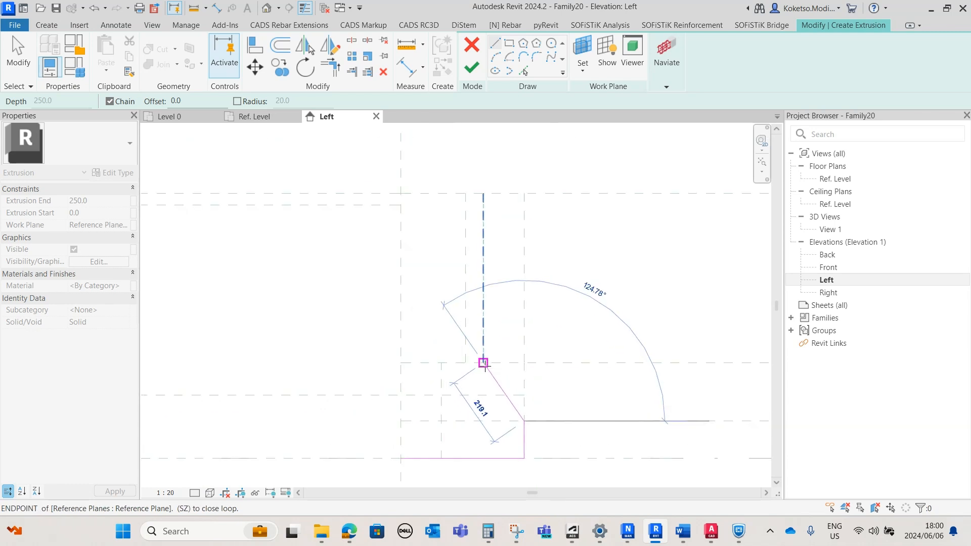
scroll(483, 362, "up", 2)
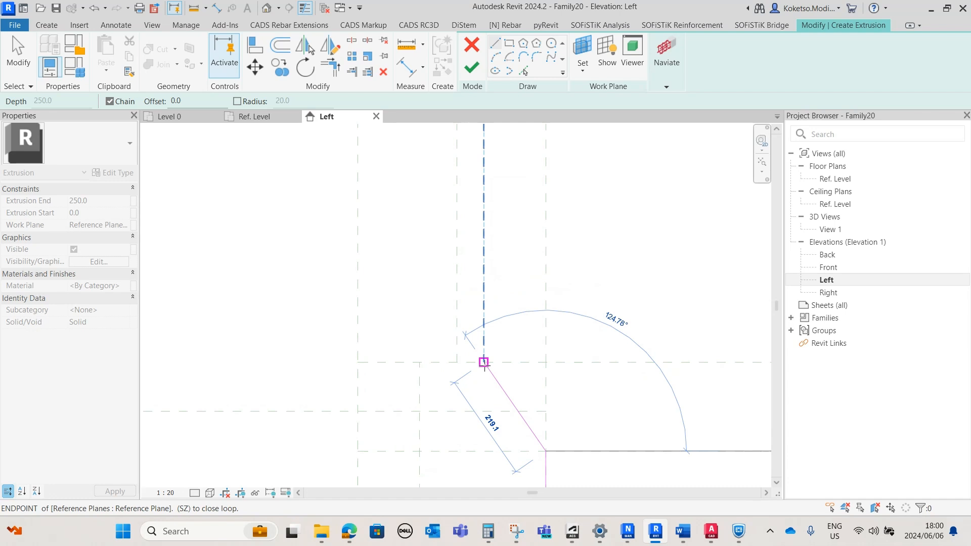
left_click(484, 363)
Sketch the slanted right edge up to the top plane at the leftmost offset vertical plane, and the sloping top edge down to the centre plane
middle_click_drag(450, 271, 496, 357)
scroll(497, 357, "down", 1)
scroll(508, 229, "up", 3)
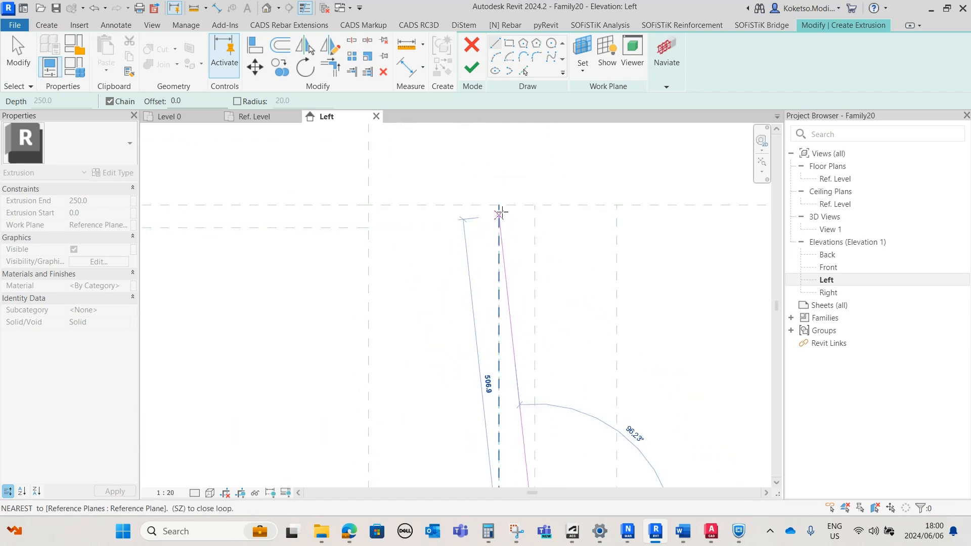
left_click(498, 202)
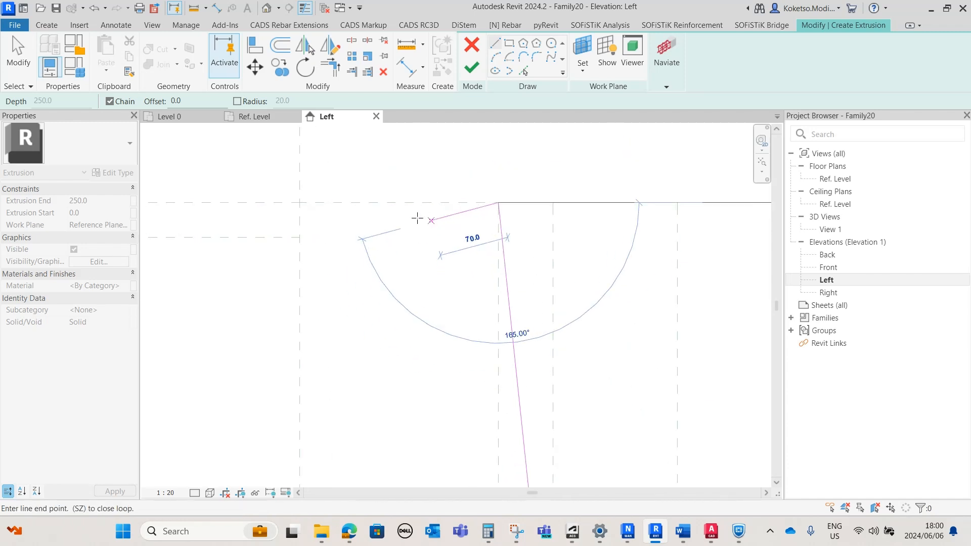
left_click(301, 237)
Close the profile with a vertical edge down the centre plane to the Ref. Level and end line drawing
scroll(300, 236, "down", 5)
middle_click_drag(309, 340, 327, 255)
middle_click_drag(323, 455, 340, 285)
middle_click_drag(399, 365, 529, 438)
scroll(470, 399, "down", 2)
scroll(470, 399, "up", 3)
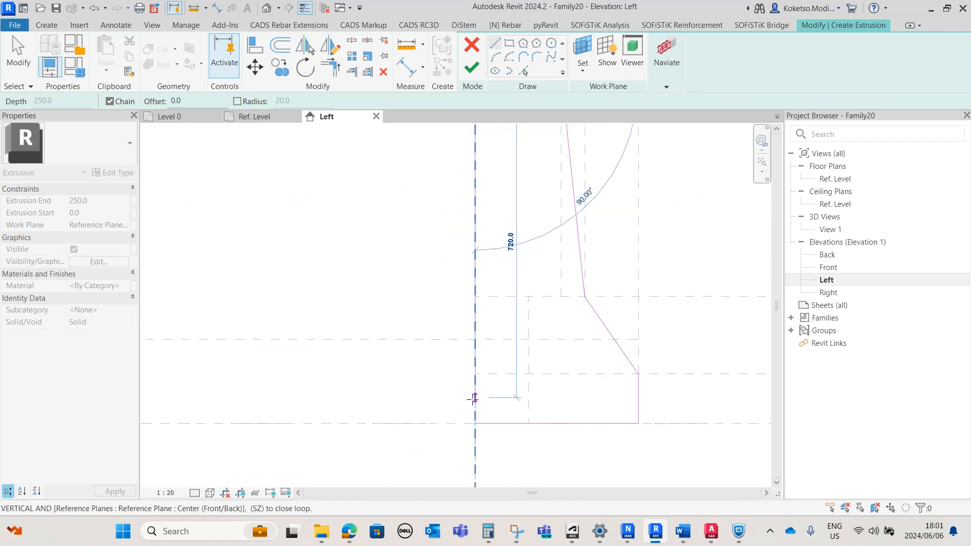
left_click(475, 431)
scroll(506, 324, "down", 3)
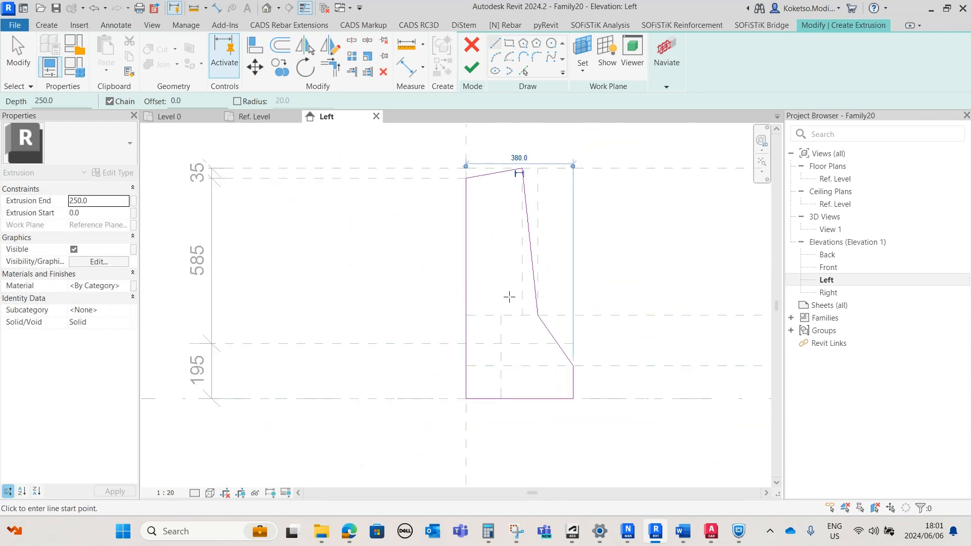
key("Escape")
Examine the closed profile sketch against the reference planes, checking its vertical edge on the centre plane
left_click(467, 207)
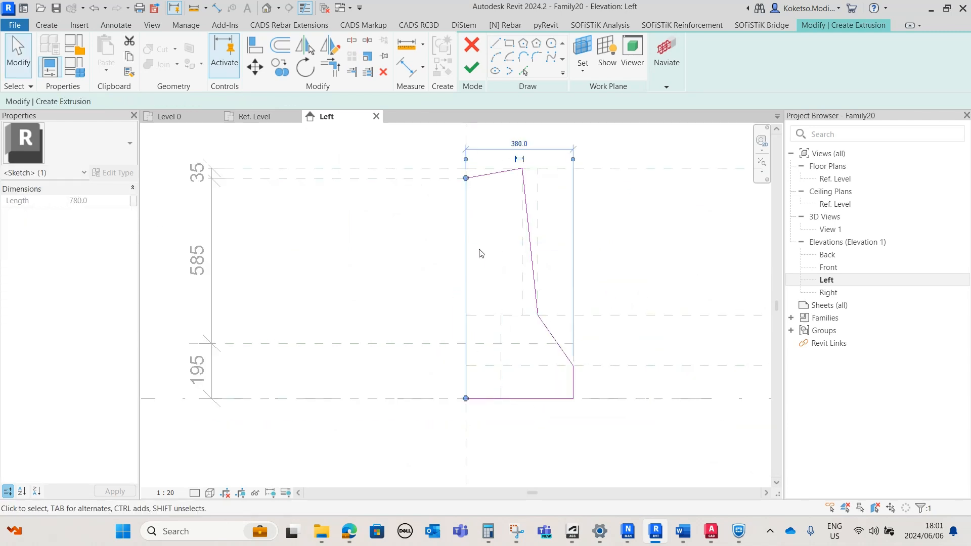
key("Escape")
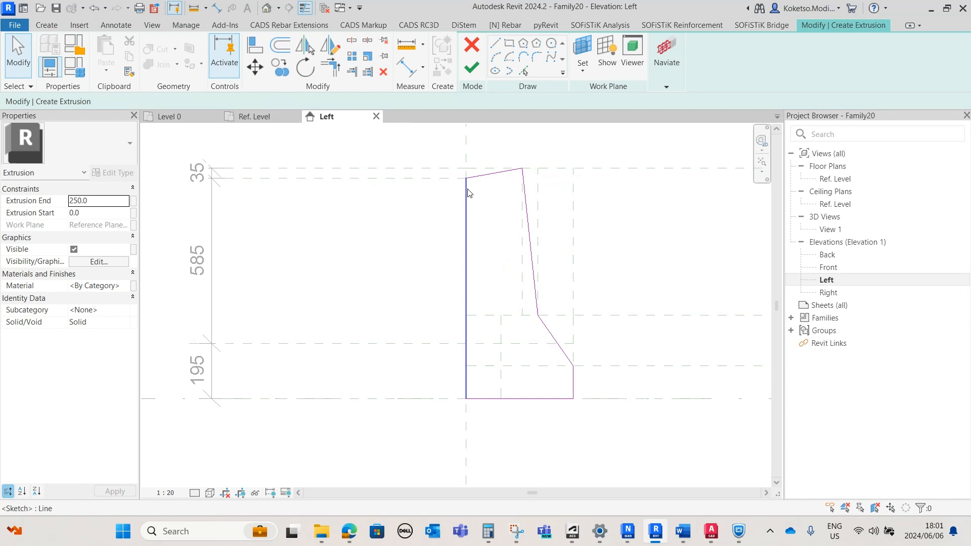
scroll(561, 273, "up", 2)
scroll(520, 259, "down", 1)
mouse_move(556, 387)
middle_mouse_down()
mouse_move(535, 392)
mouse_move(530, 375)
middle_mouse_up()
scroll(514, 264, "up", 1)
middle_click_drag(514, 264, 515, 293)
scroll(516, 293, "down", 1)
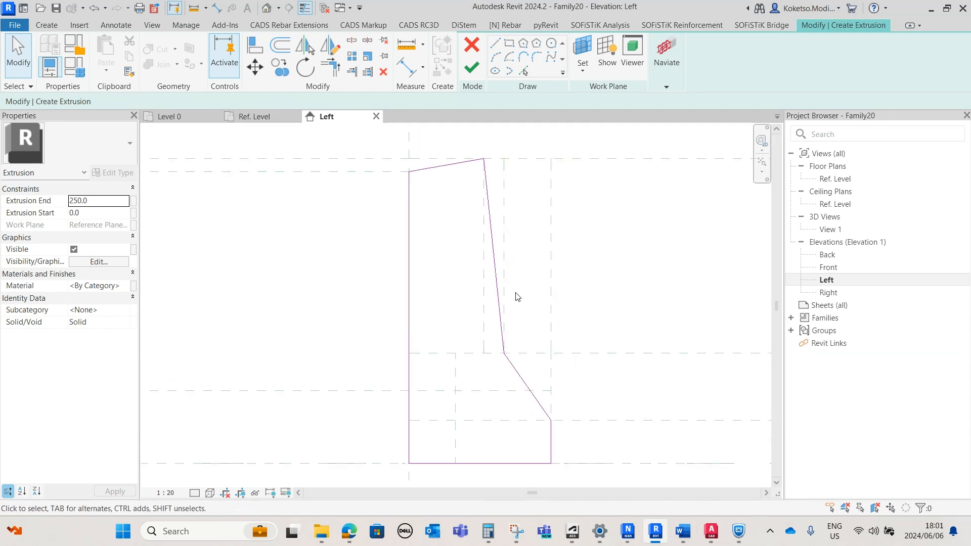
Draw a helper line about 15 mm long down from the sloping top edge near the upper right corner, parallel to the slanted right edge
scroll(478, 157, "up", 1)
scroll(445, 162, "up", 2)
left_click(495, 43)
scroll(511, 226, "up", 1)
scroll(511, 226, "up", 1)
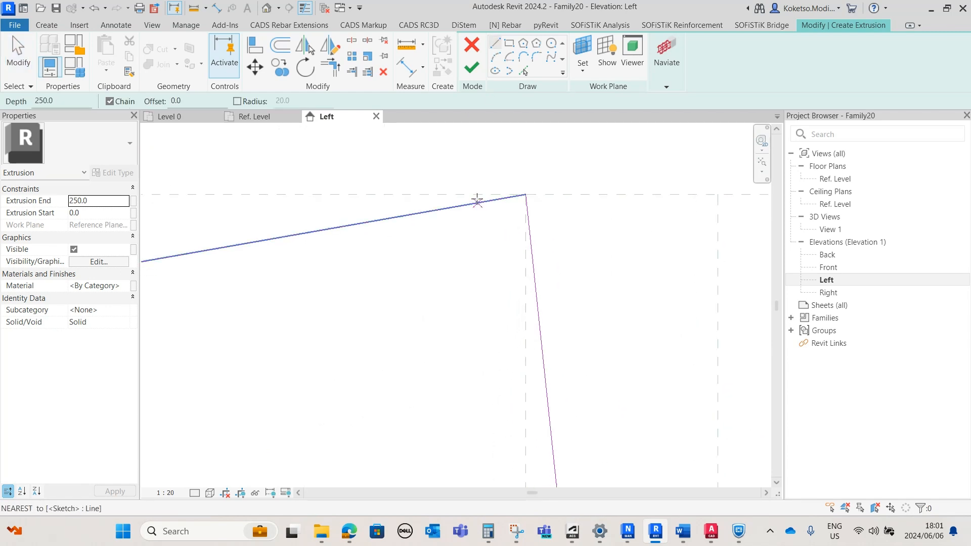
scroll(488, 202, "up", 1)
left_click(479, 201)
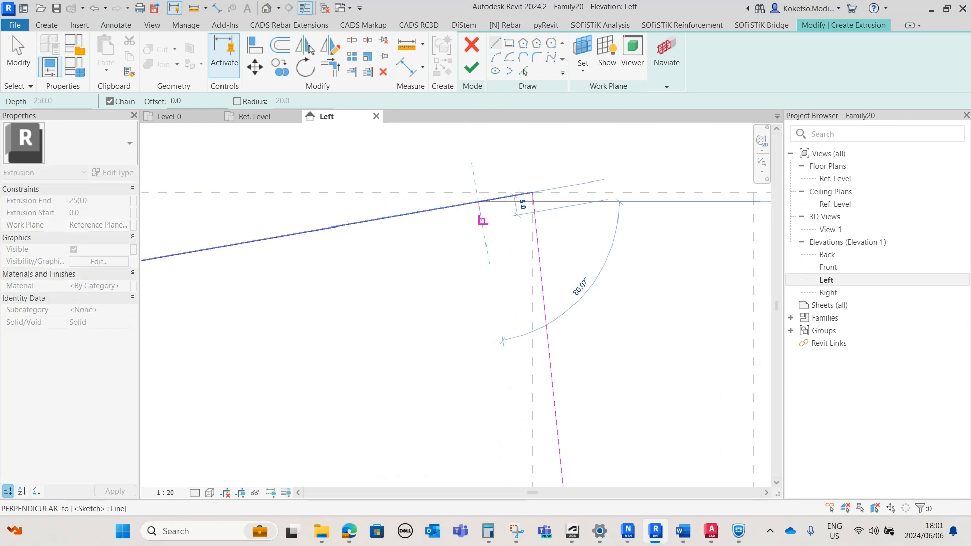
left_click(484, 262)
key("Escape")
key("Escape")
Set the helper line's distance from the slanted right edge to 25 mm
scroll(485, 221, "up", 1)
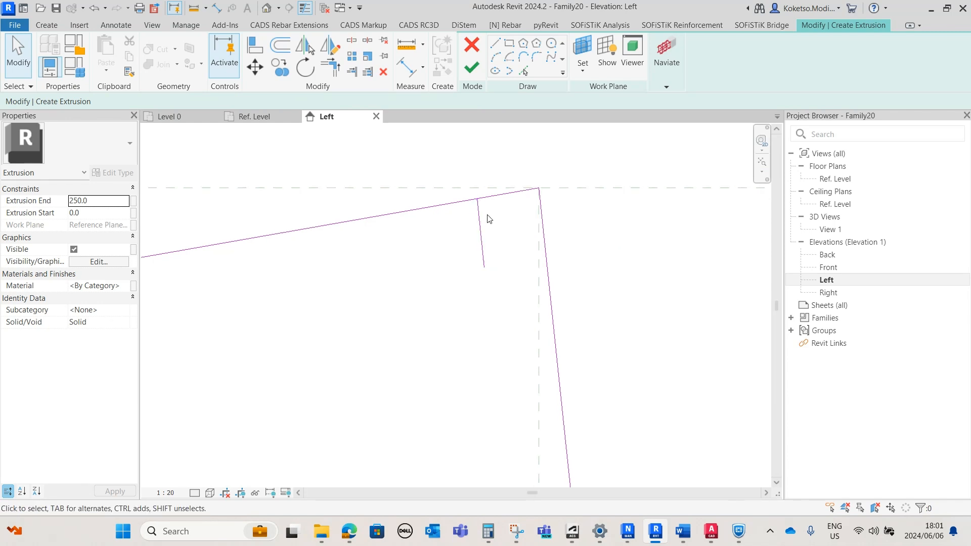
left_click(481, 231)
scroll(521, 202, "up", 2)
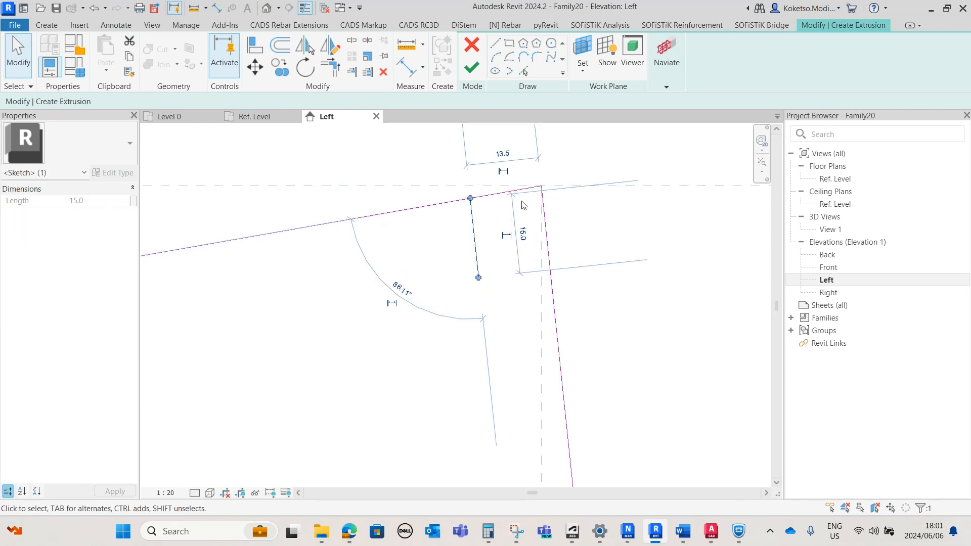
scroll(559, 218, "down", 2)
left_click(515, 249)
left_click(494, 251)
left_click(519, 164)
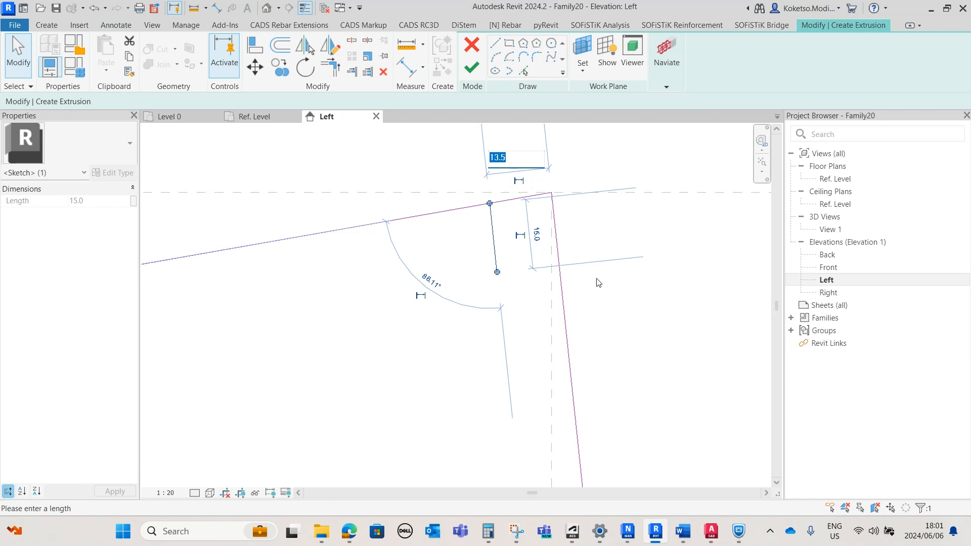
type("25")
key("Return")
Draw a helper line about 17 mm long outward from the slanted right edge, parallel to the top edge, and set it 25 mm from that edge
left_click(495, 43)
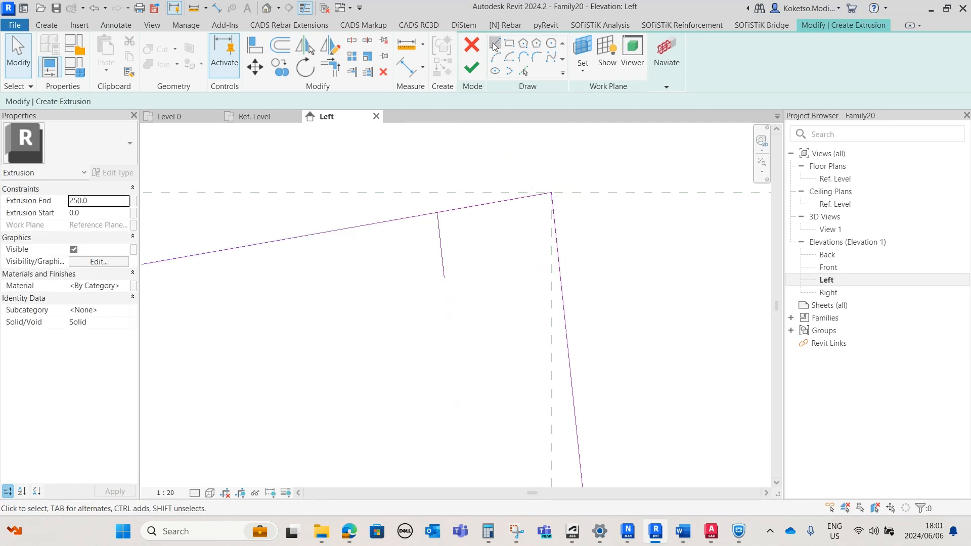
left_click(561, 289)
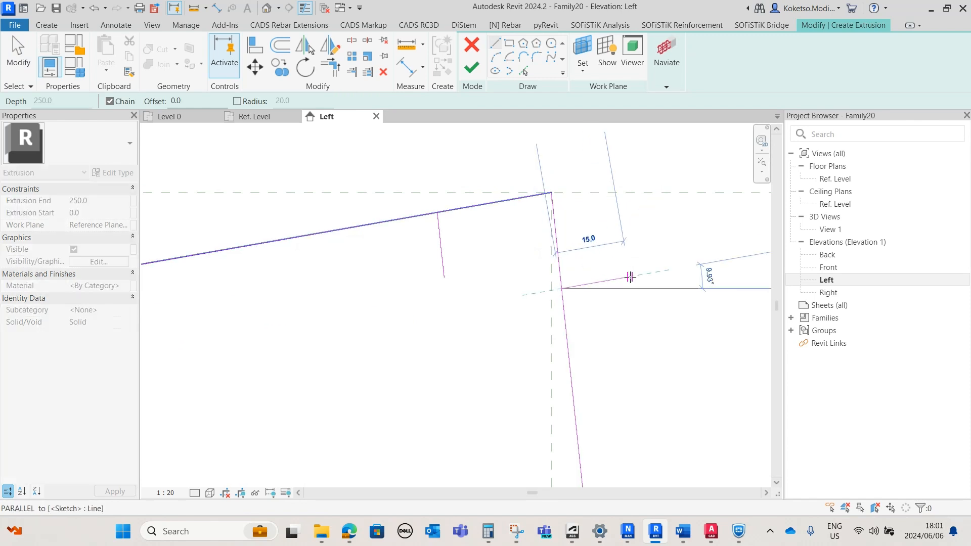
left_click(640, 276)
key("Escape")
key("Escape")
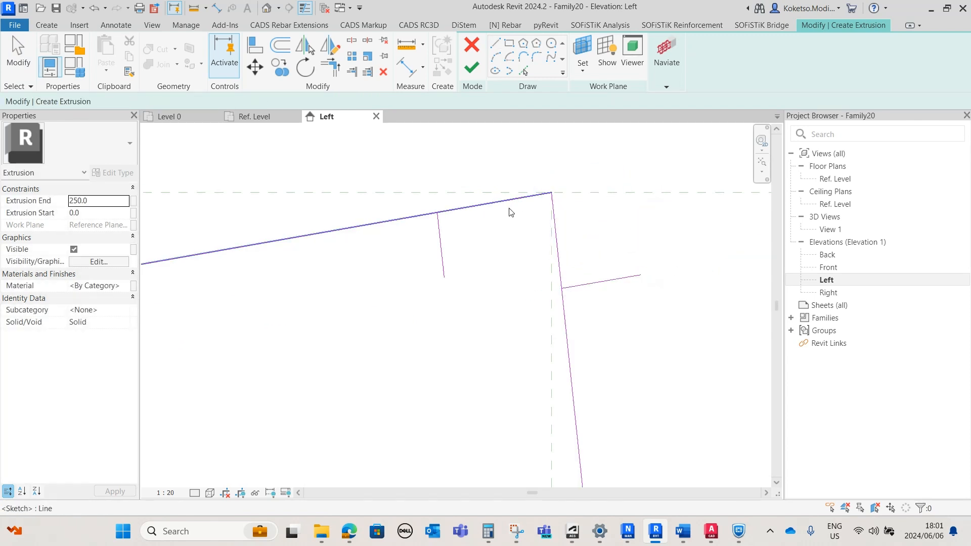
left_click(598, 283)
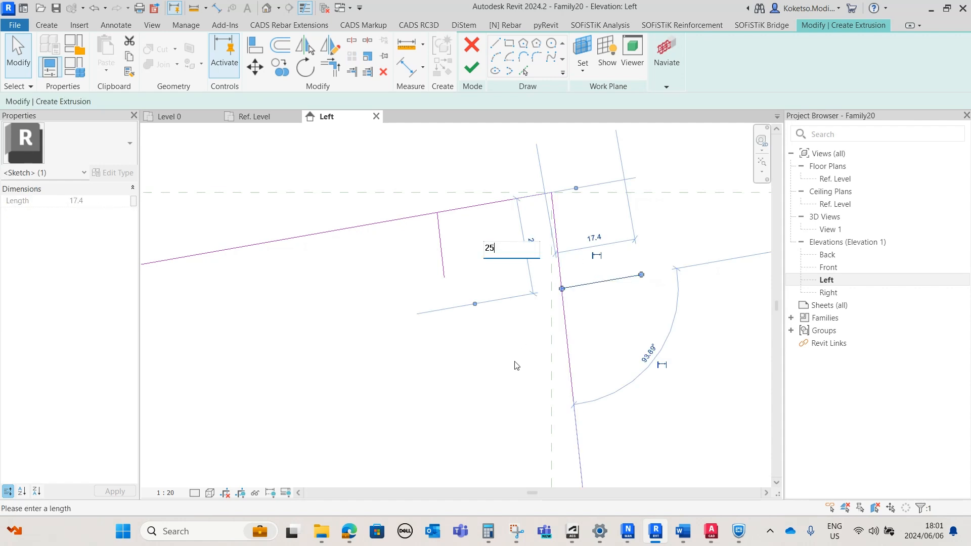
key("Return")
Run a diagonal line across the upper right corner through the two 25 mm points, delete the leftover helper line and trim the corner
left_click_drag(553, 268, 436, 213)
left_click_drag(458, 257, 384, 310)
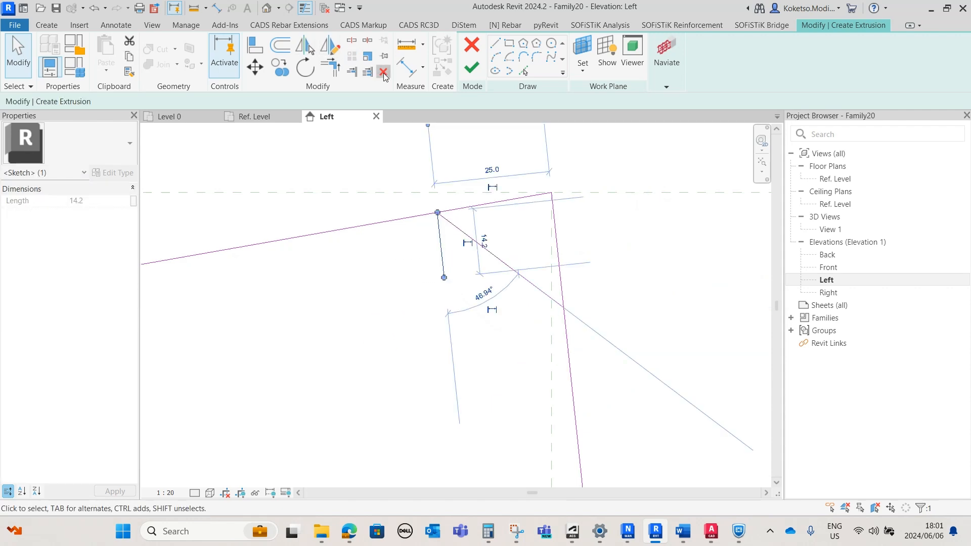
left_click(383, 74)
left_click(474, 237)
left_click(567, 336)
key("Escape")
key("Escape")
Draw a vertical helper line about 15 mm long down from the sloping top edge, about 10 mm from the profile's left edge
scroll(408, 191, "up", 5)
left_click(495, 43)
left_click(431, 192)
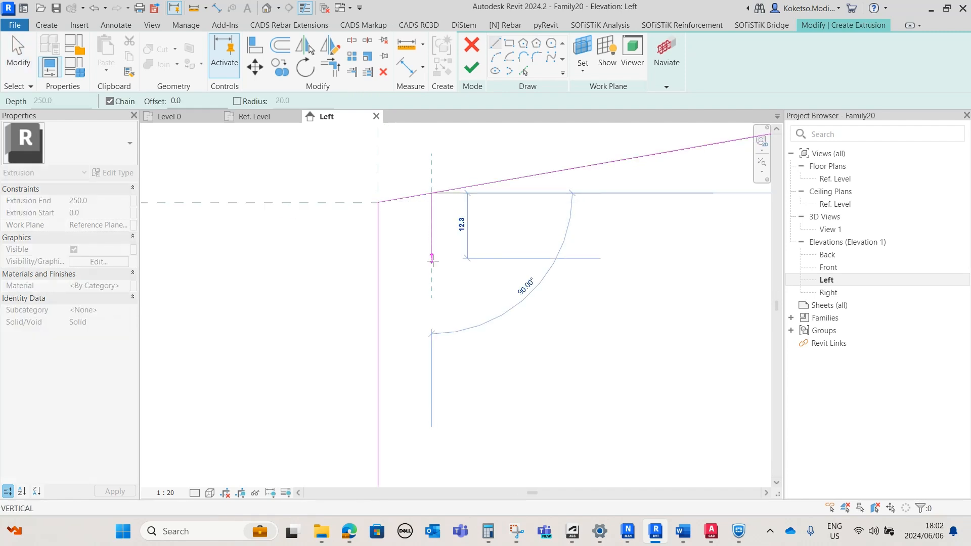
left_click(432, 273)
key("Escape")
Draw a helper line about 15 mm long outward from the left edge below the upper left corner, parallel to the top edge
left_click(379, 295)
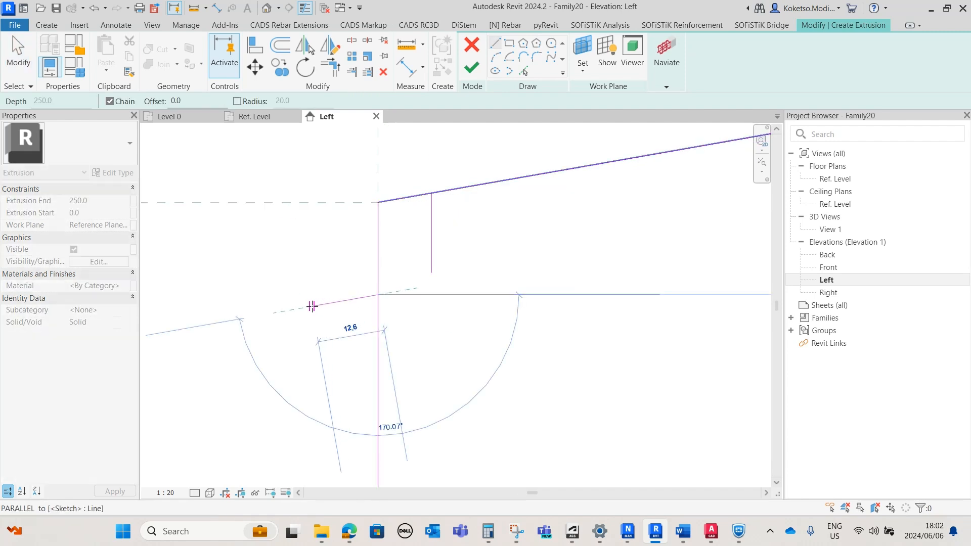
left_click(302, 307)
key("Escape")
key("Escape")
Set the vertical helper line 25 mm from the profile's left edge and the sloped helper line 25 mm from the top edge
left_click(431, 228)
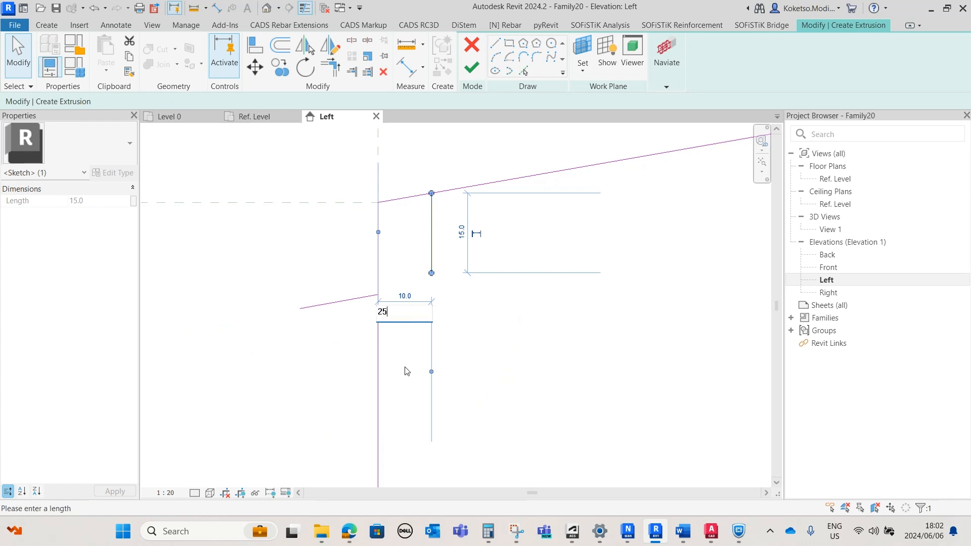
key("Return")
left_click(325, 306)
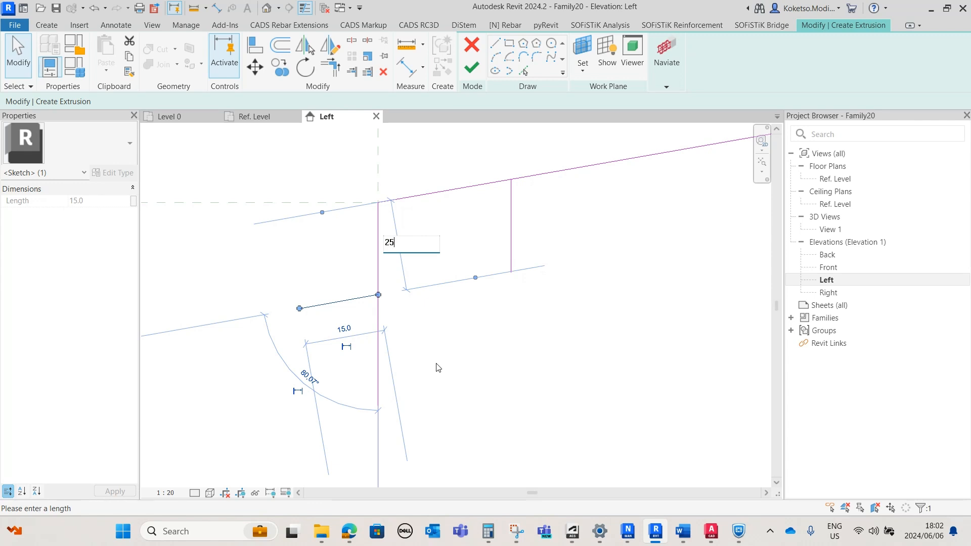
key("Return")
key("Escape")
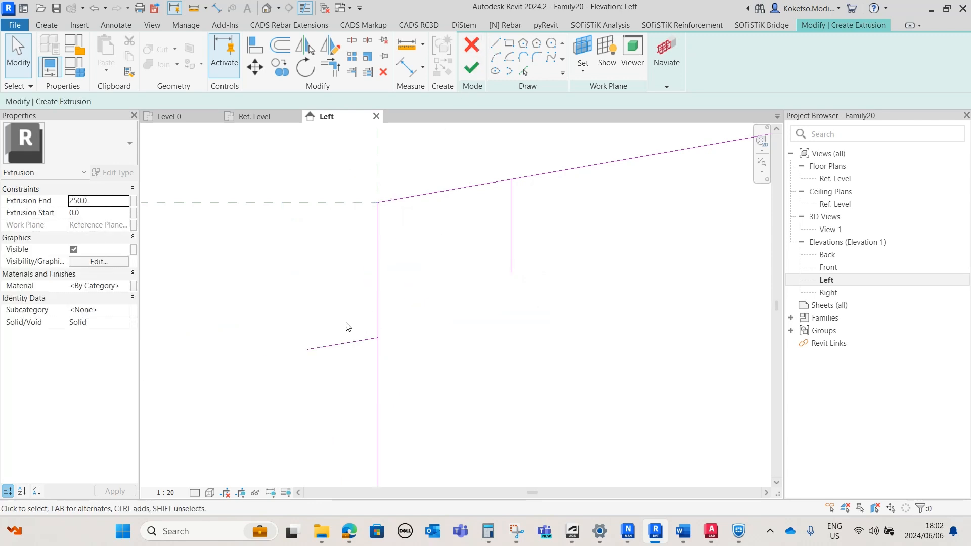
Run a diagonal line across the upper left corner through the two 25 mm points, delete the leftover helper line and trim the corner
left_click(333, 344)
mouse_move(308, 349)
left_mouse_down()
mouse_move(423, 266)
mouse_move(510, 179)
left_mouse_up()
left_click(511, 237)
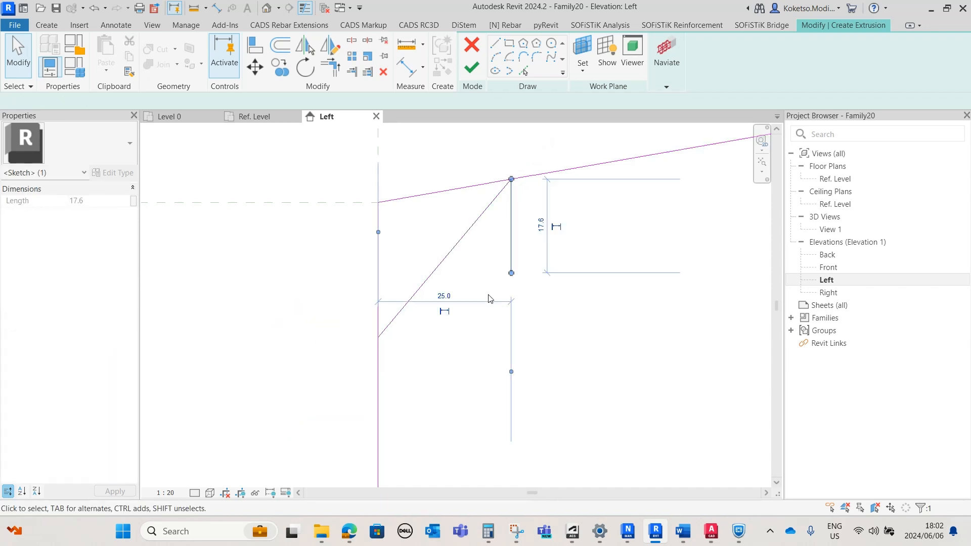
left_click(383, 72)
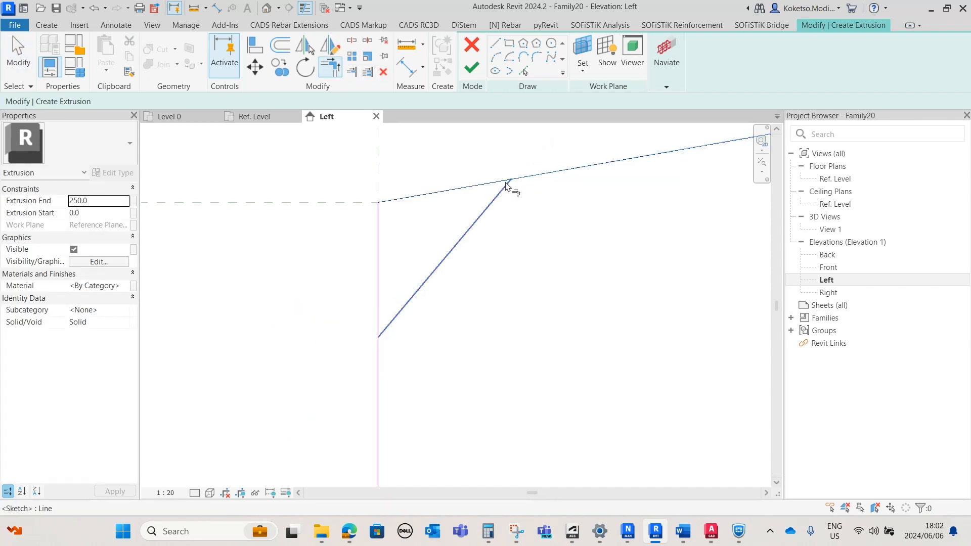
scroll(375, 202, "down", 8)
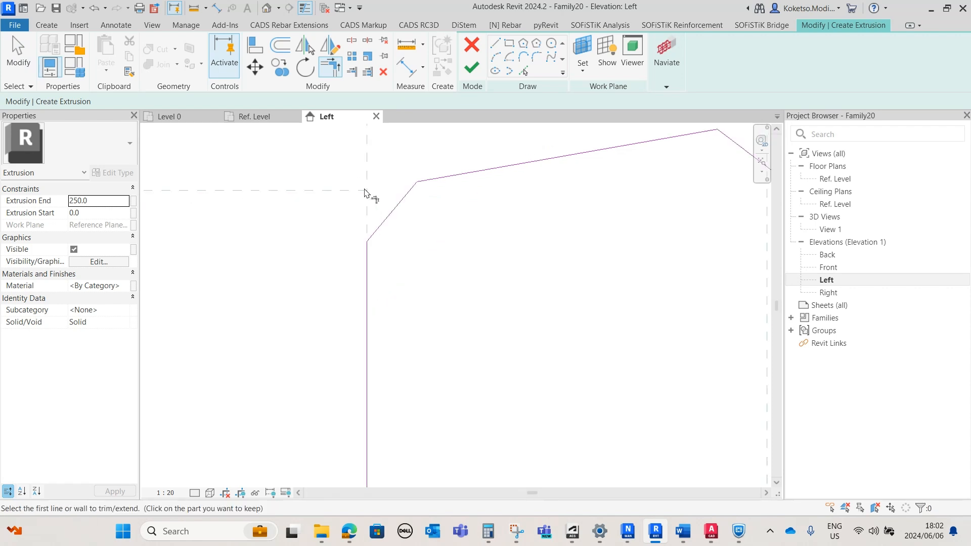
key("Escape")
Draw a circle of 55 mm radius inside the lower part of the profile, centred on the intersection of the two hole reference planes
middle_click_drag(437, 347, 432, 300)
scroll(432, 301, "up", 1)
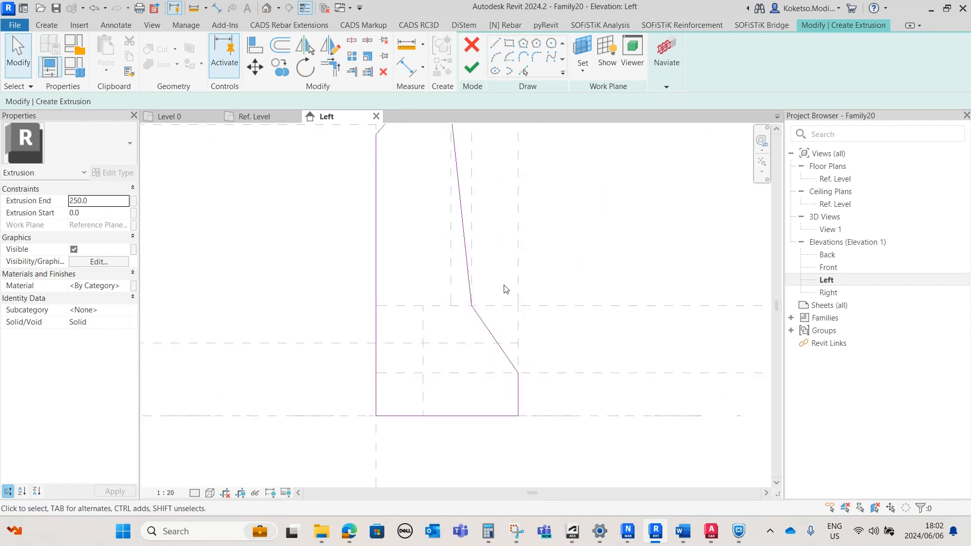
scroll(511, 283, "down", 1)
middle_click_drag(535, 271, 536, 321)
scroll(471, 422, "up", 3)
middle_click_drag(387, 394, 478, 332)
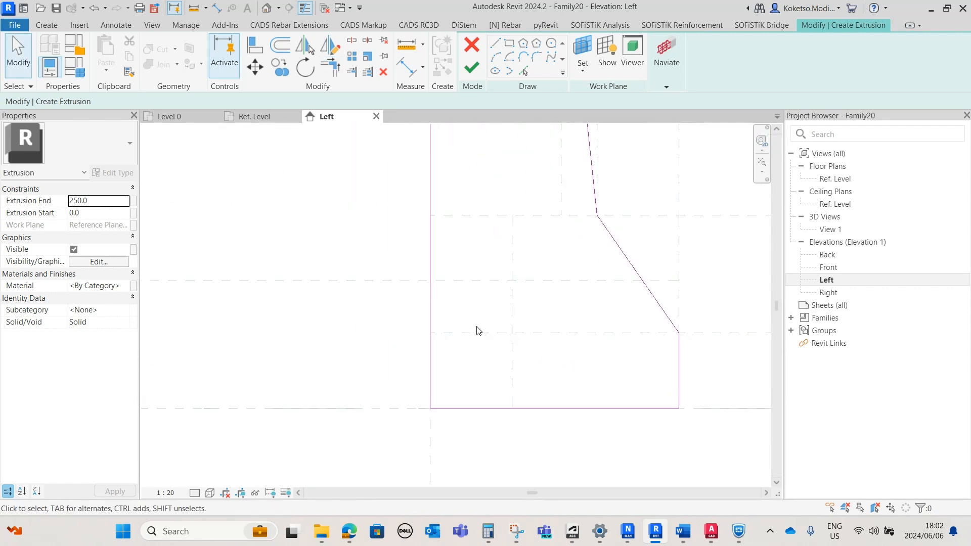
left_click(551, 44)
scroll(518, 344, "up", 1)
scroll(518, 343, "down", 4)
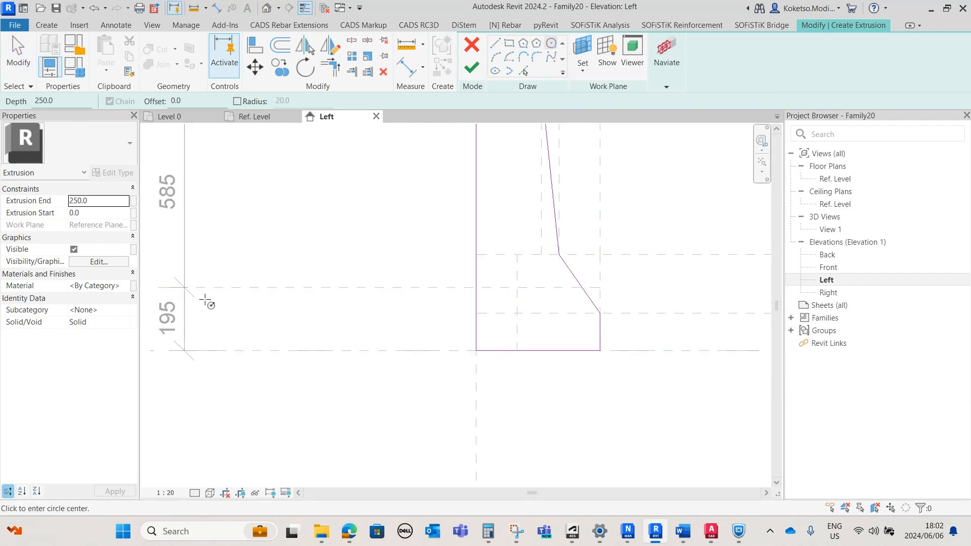
scroll(522, 333, "up", 2)
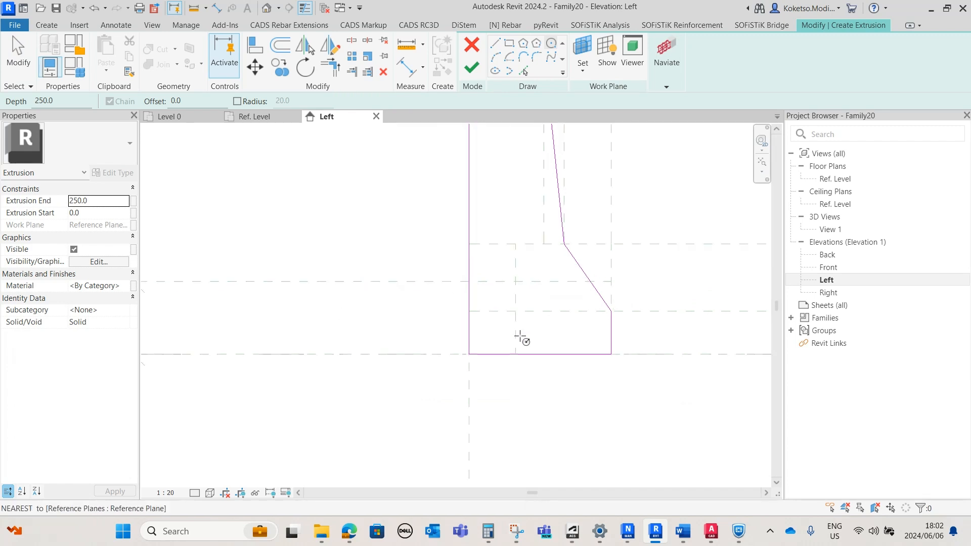
scroll(538, 266, "up", 1)
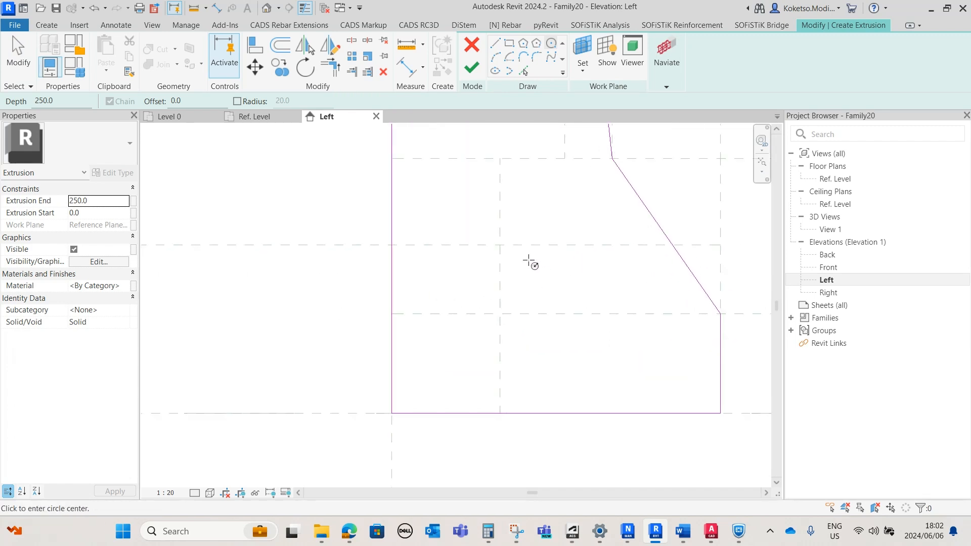
left_click(499, 244)
scroll(499, 223, "up", 1)
scroll(499, 243, "up", 1)
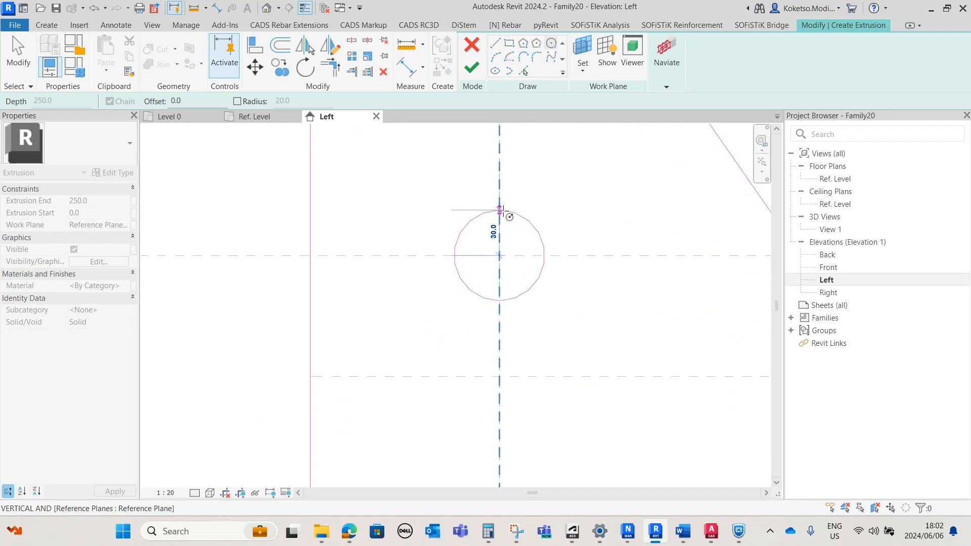
left_click(504, 172)
scroll(520, 243, "down", 2)
scroll(531, 330, "up", 1)
scroll(518, 273, "down", 1)
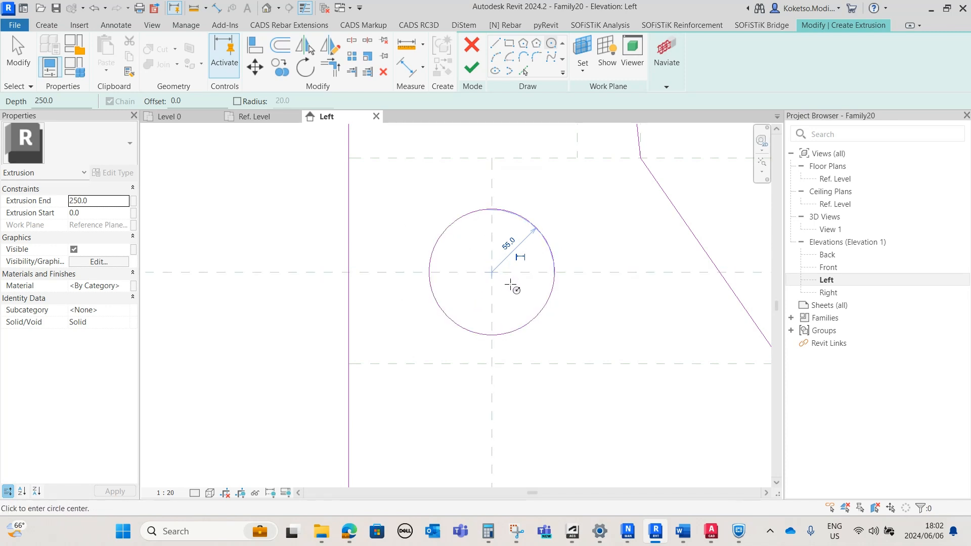
key("Escape")
key("Escape")
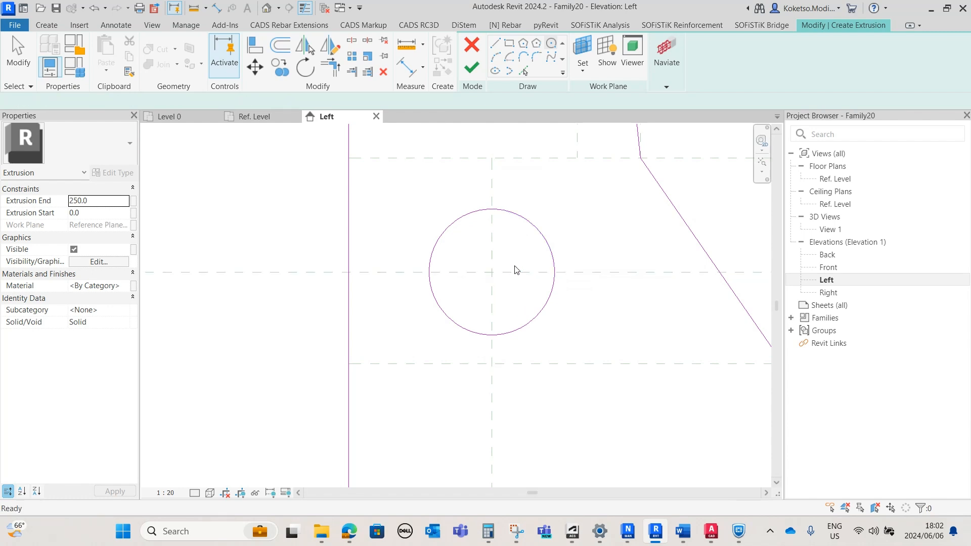
Finish the extrusion sketch and, in the Ref. Level plan, stretch the extrusion's right end to the Right reference plane
scroll(517, 263, "down", 4)
scroll(518, 248, "up", 2)
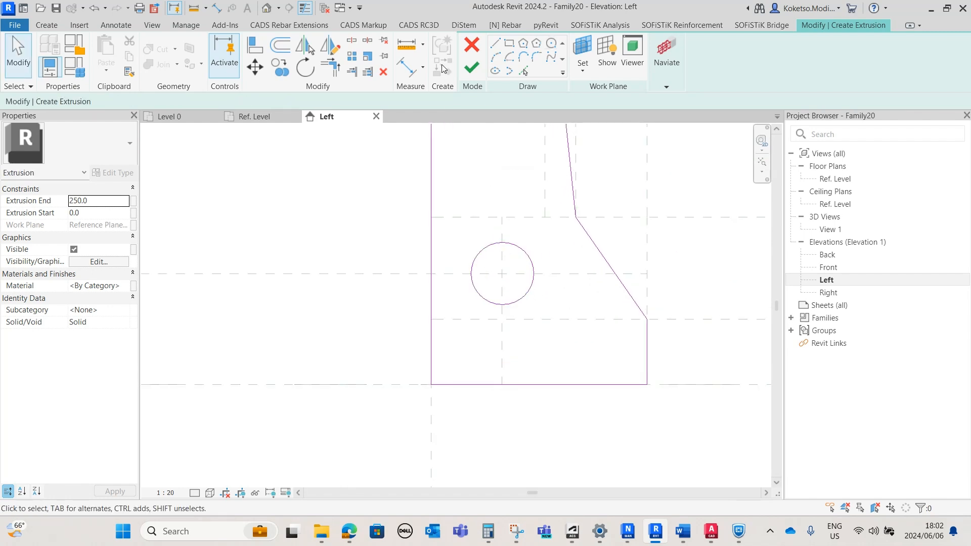
left_click(469, 69)
scroll(420, 272, "down", 2)
left_click(265, 120)
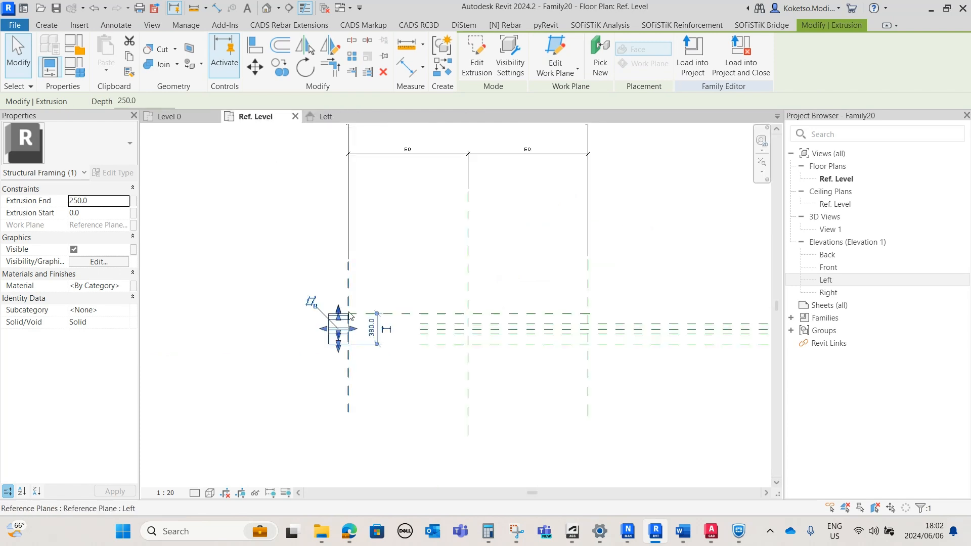
left_click_drag(360, 332, 585, 335)
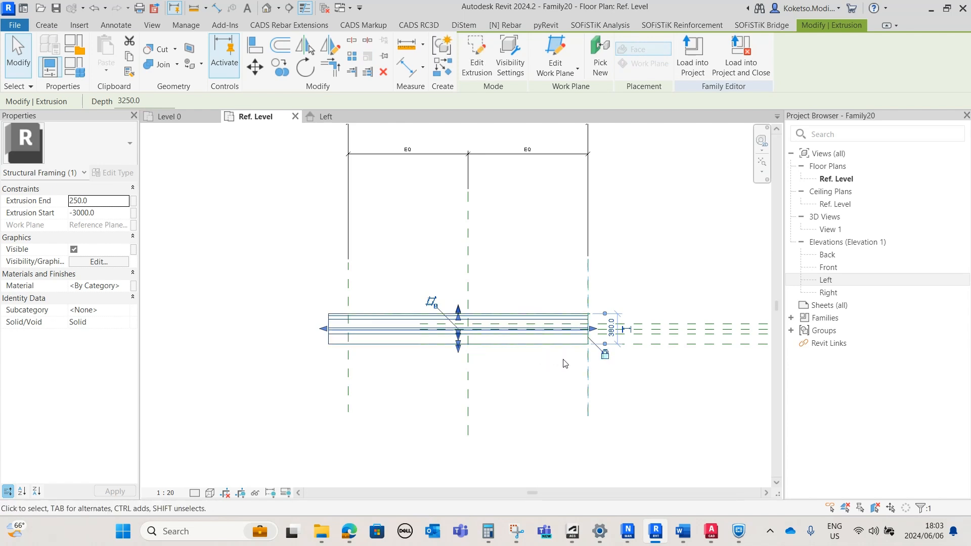
Pull the extrusion's left end back to the Left reference plane
scroll(357, 328, "up", 5)
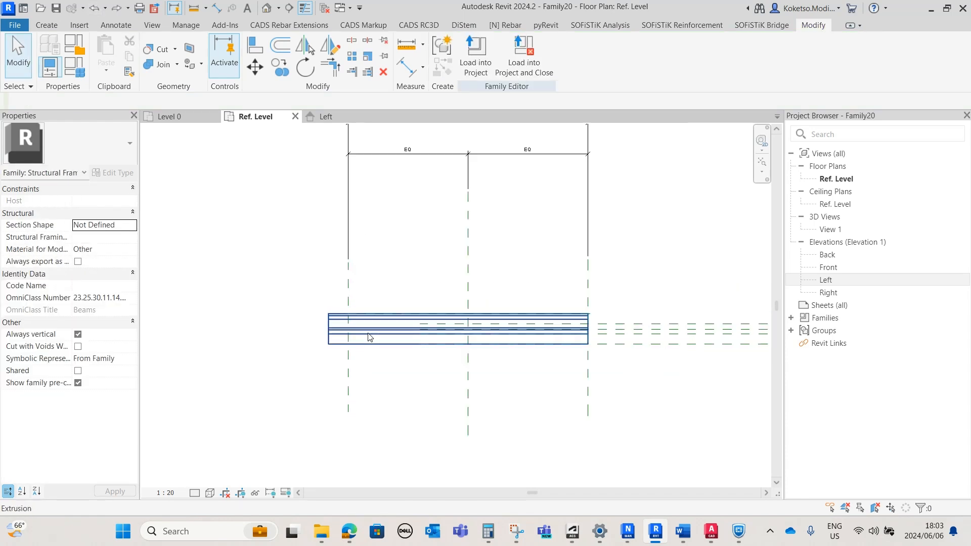
left_click(368, 334)
scroll(342, 330, "up", 4)
left_click_drag(301, 324, 361, 325)
left_click(336, 301)
scroll(350, 283, "down", 2)
key("Escape")
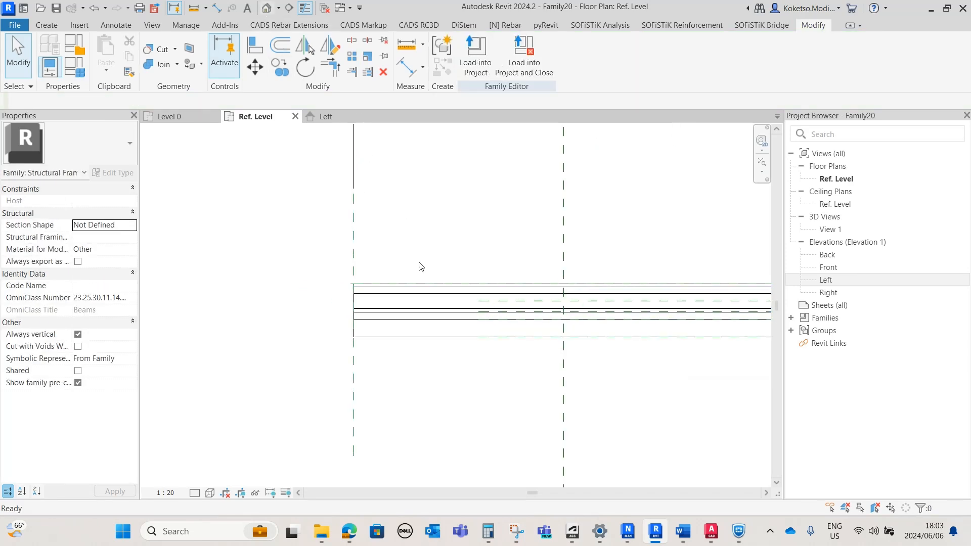
Show the beam in the default 3D view, adjusting its detail level and setting the visual style to Realistic
middle_click_drag(426, 379, 605, 344, "shift")
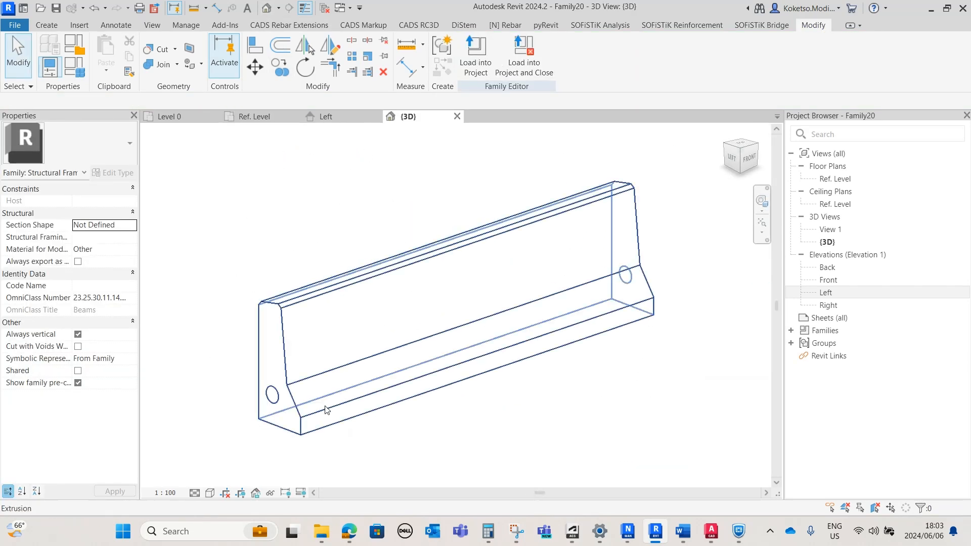
left_click(194, 492)
left_click(209, 492)
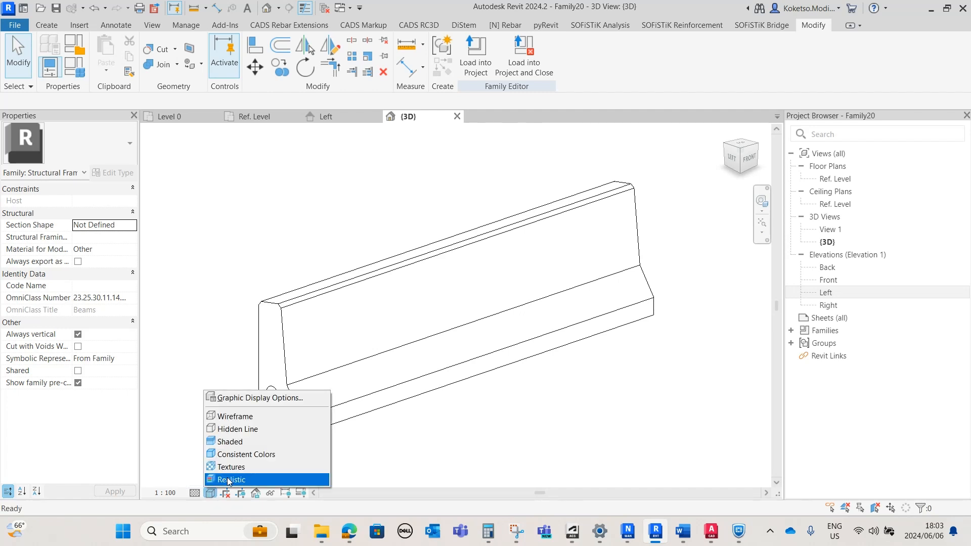
left_click(232, 479)
mouse_move(460, 403)
middle_mouse_down("shift")
mouse_move(520, 362)
mouse_move(453, 412)
mouse_move(460, 404)
middle_mouse_up("shift")
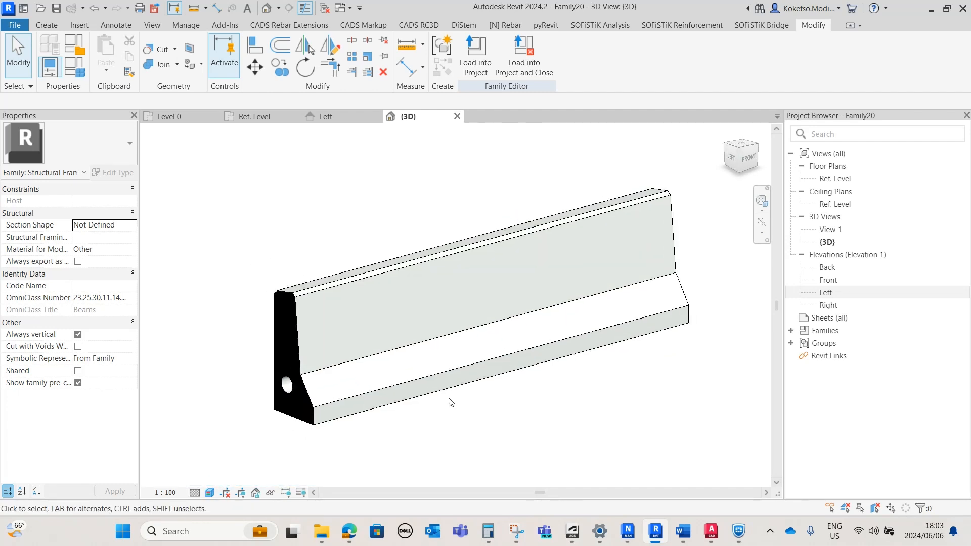
Assign the Concrete - Precast Concrete material to the extrusion and inspect its end face in 3D
left_click(442, 385)
left_click(122, 285)
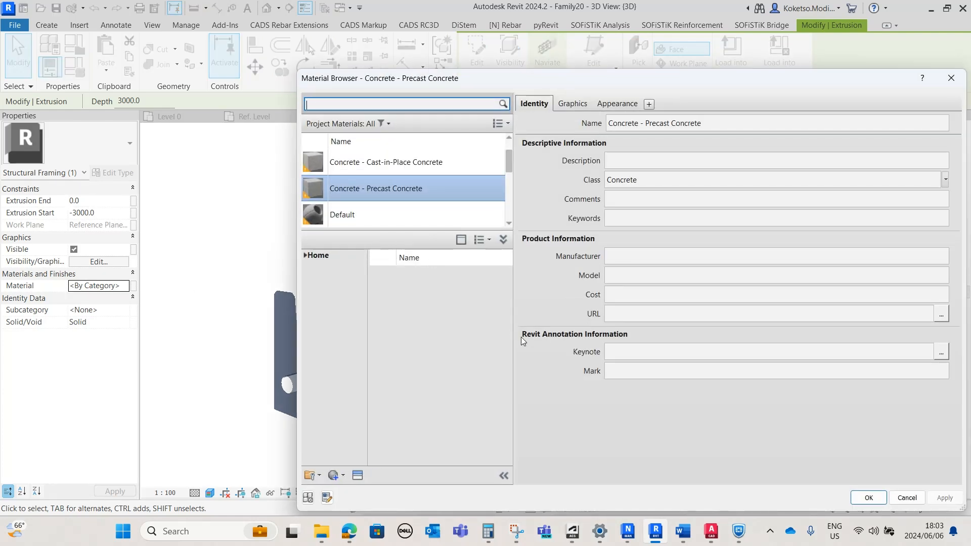
left_click(868, 497)
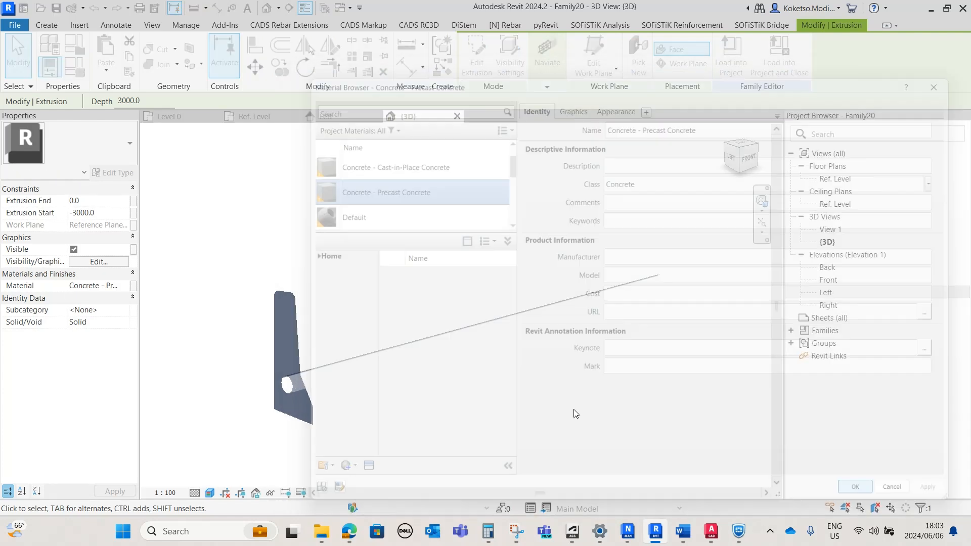
left_click(630, 444)
middle_click_drag(630, 444, 641, 406, "shift")
scroll(598, 379, "up", 1)
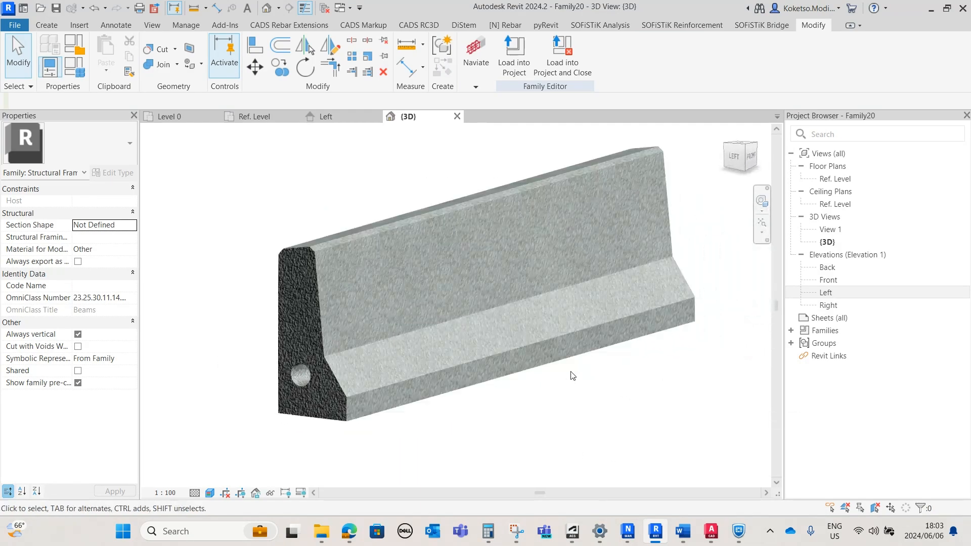
scroll(466, 449, "up", 1)
middle_click_drag(536, 448, 551, 436, "shift")
middle_click_drag(340, 347, 375, 381, "shift")
scroll(399, 435, "up", 1)
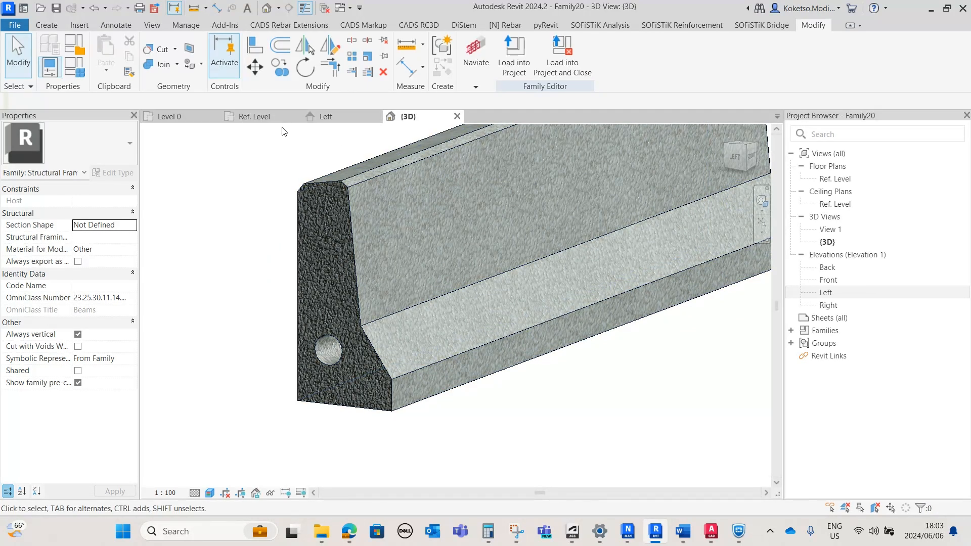
Start a void sweep in the Left elevation and sketch its path on the work plane Reference Plane : Left
left_click(348, 118)
middle_click_drag(538, 299, 477, 290)
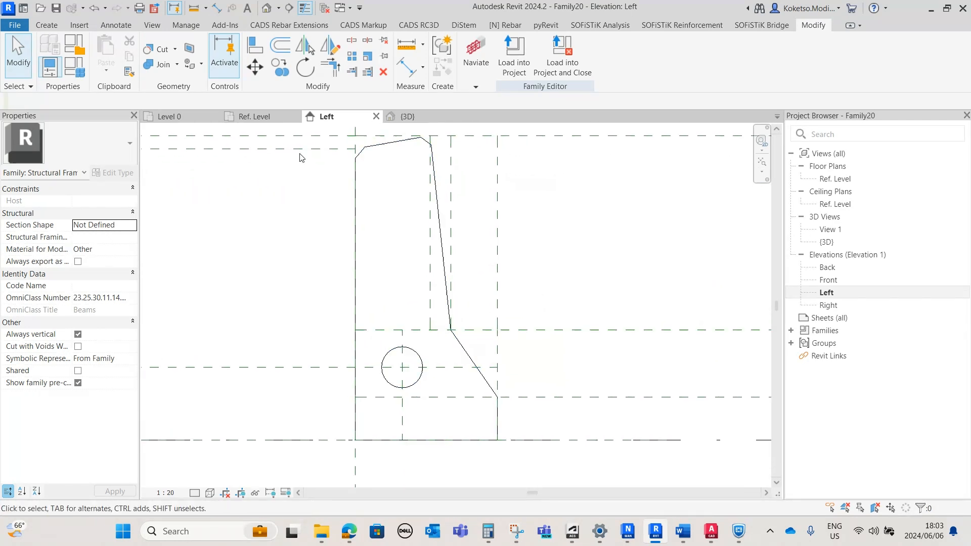
left_click(47, 26)
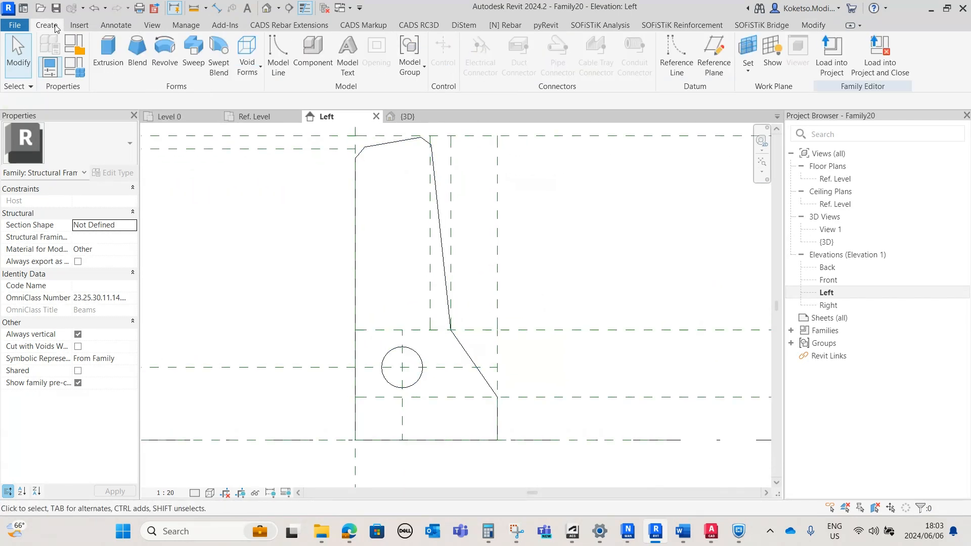
left_click(247, 66)
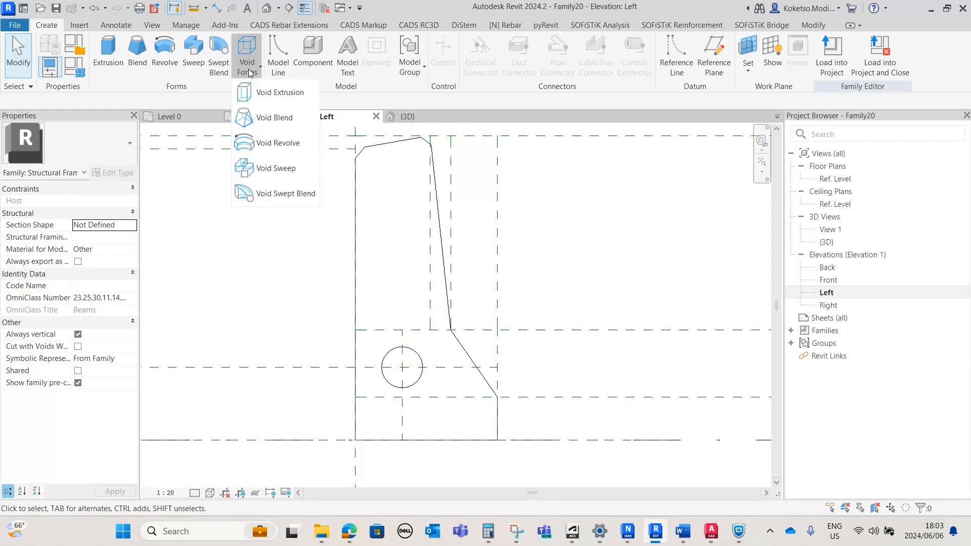
left_click(263, 168)
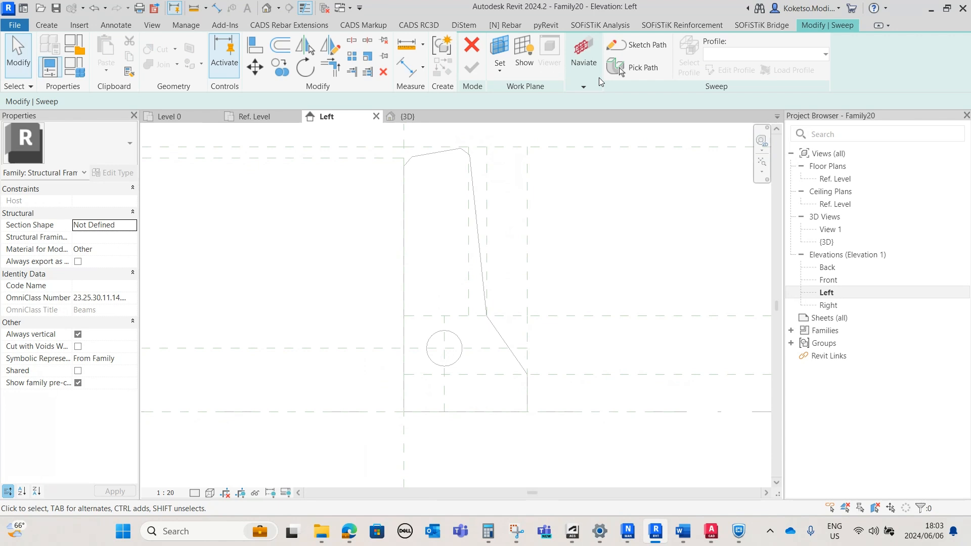
left_click(632, 45)
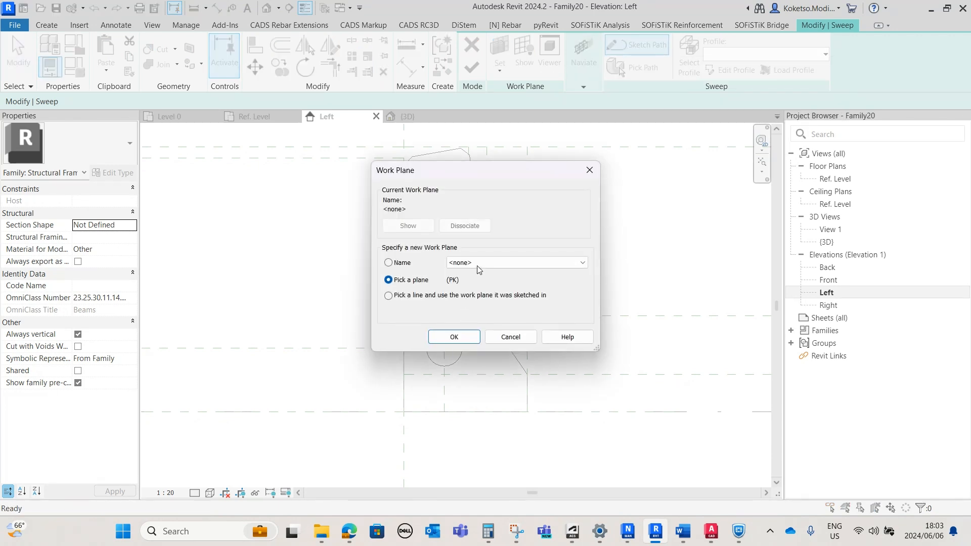
left_click(477, 264)
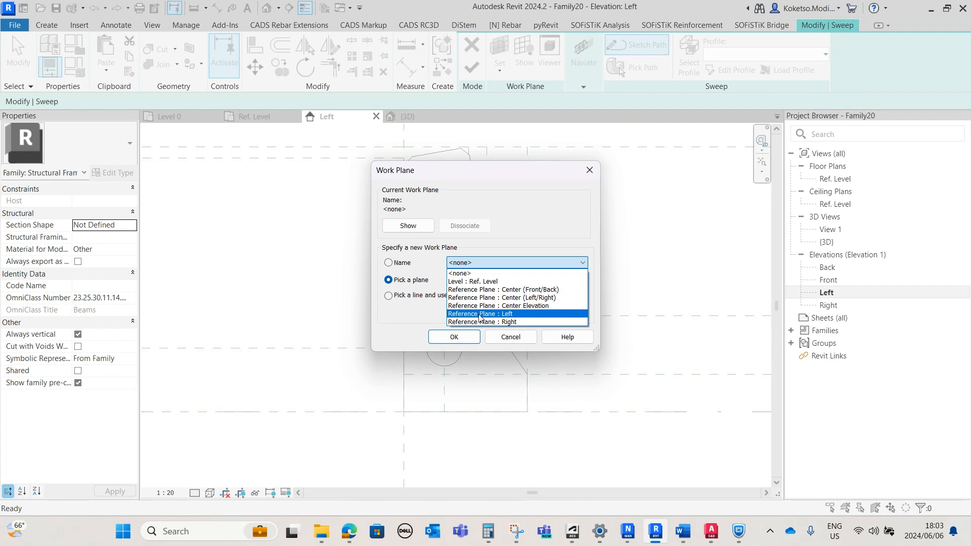
left_click(482, 314)
left_click(454, 337)
Draw the sweep path as a vertical line along the profile's left edge, from the base up to the start of the chamfer
scroll(404, 412, "up", 3)
left_click(407, 412)
middle_click_drag(409, 268, 403, 397)
scroll(403, 396, "down", 4)
scroll(397, 357, "up", 3)
middle_click_drag(395, 210, 404, 330)
scroll(405, 330, "up", 1)
left_click(408, 217)
scroll(426, 191, "down", 2)
key("Escape")
key("Escape")
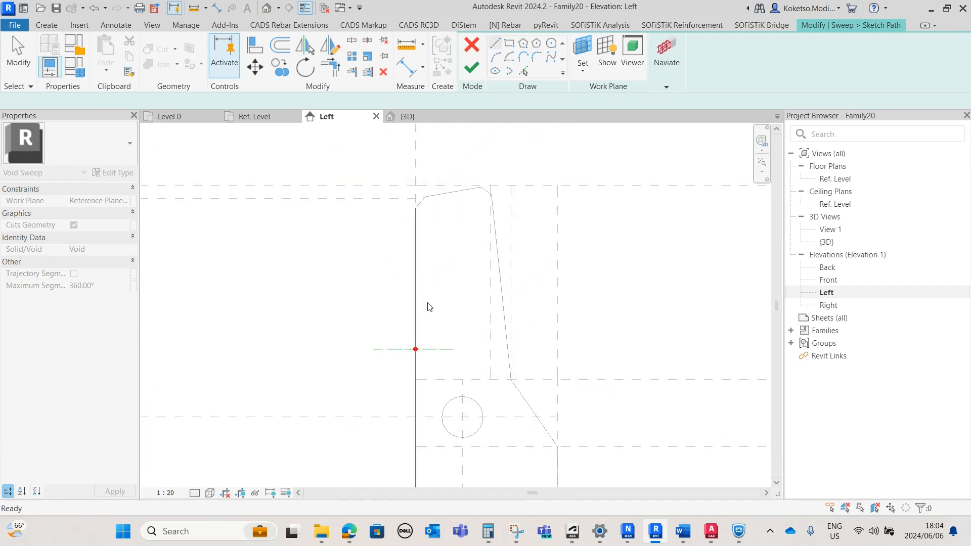
scroll(425, 363, "up", 4)
scroll(424, 361, "up", 2)
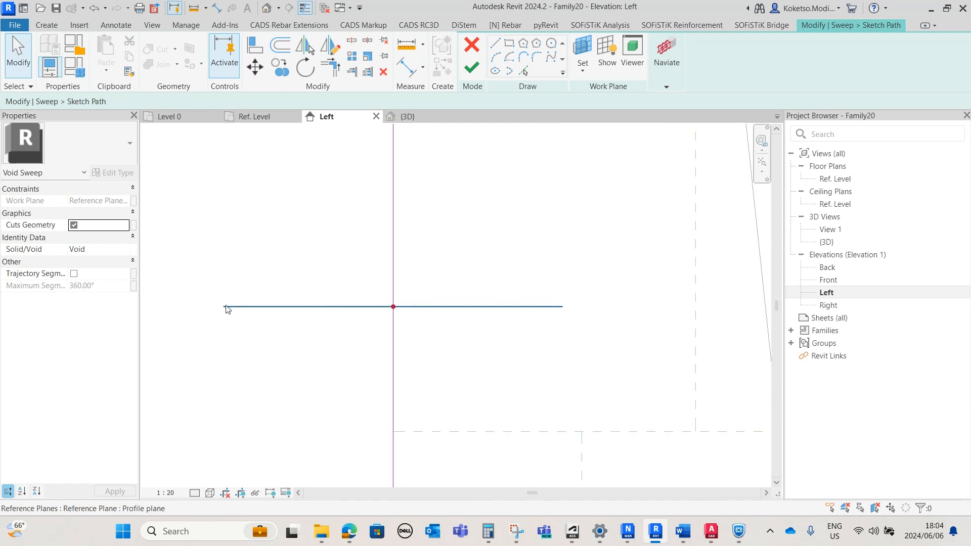
scroll(526, 313, "down", 2)
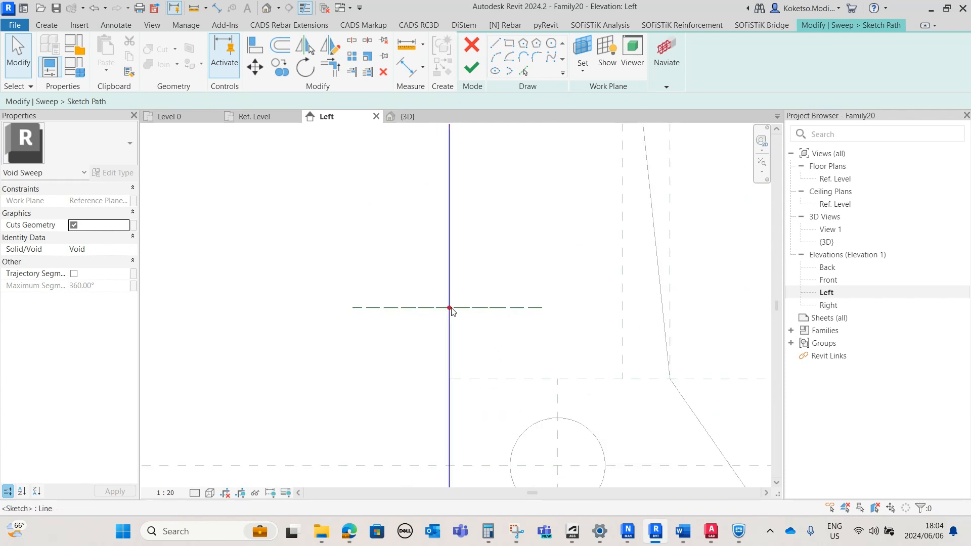
Continue the sweep path with lines along the profile's left chamfer, sloping top edge and right chamfer
scroll(475, 301, "down", 1)
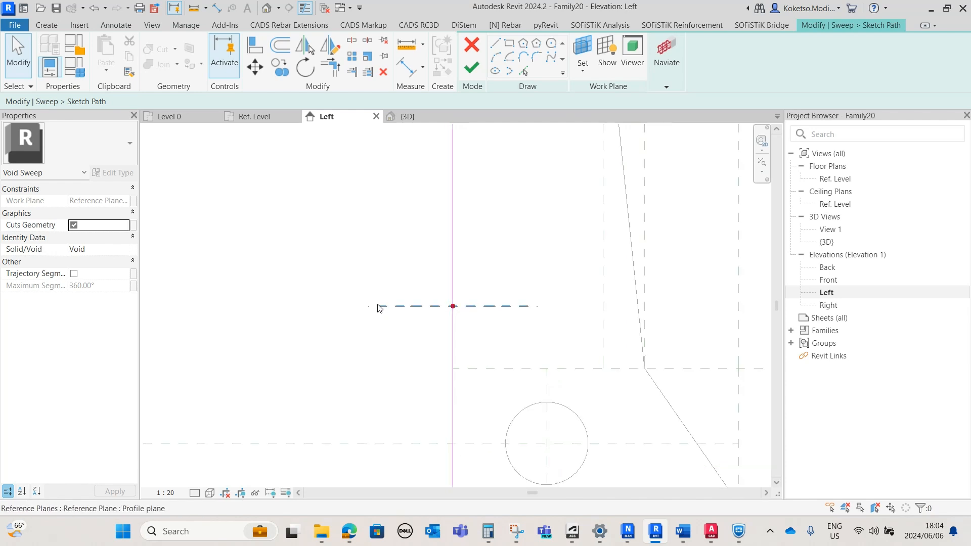
scroll(429, 318, "down", 2)
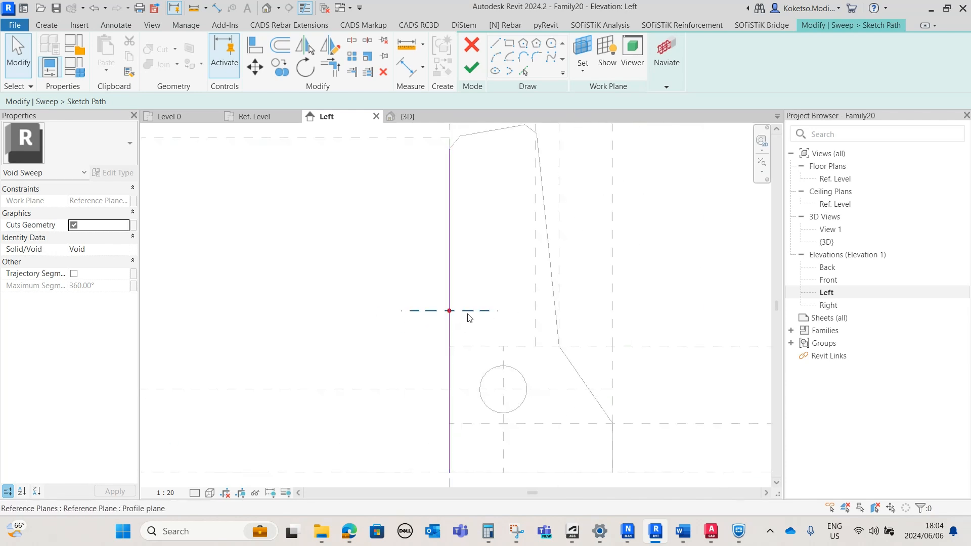
left_click(495, 44)
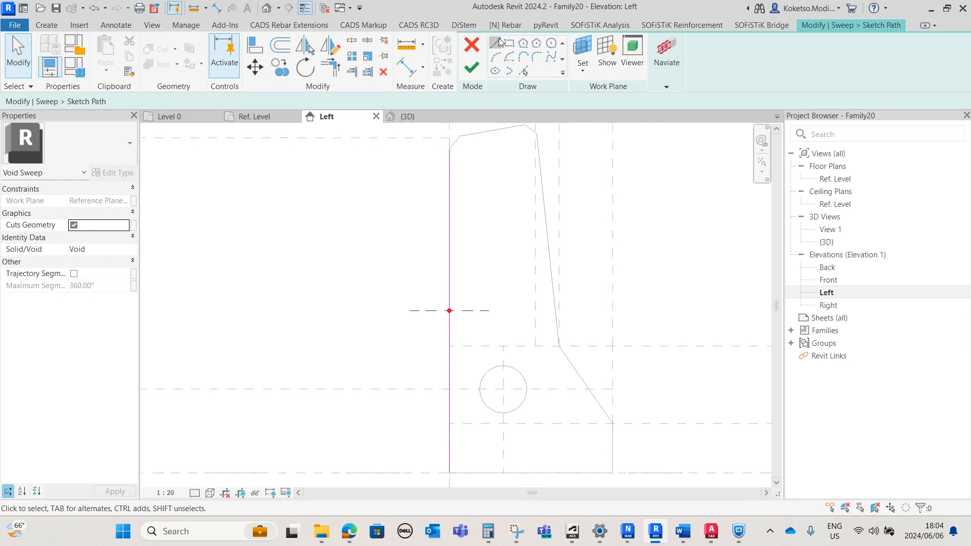
scroll(454, 148, "up", 4)
left_click(454, 147)
scroll(458, 147, "down", 2)
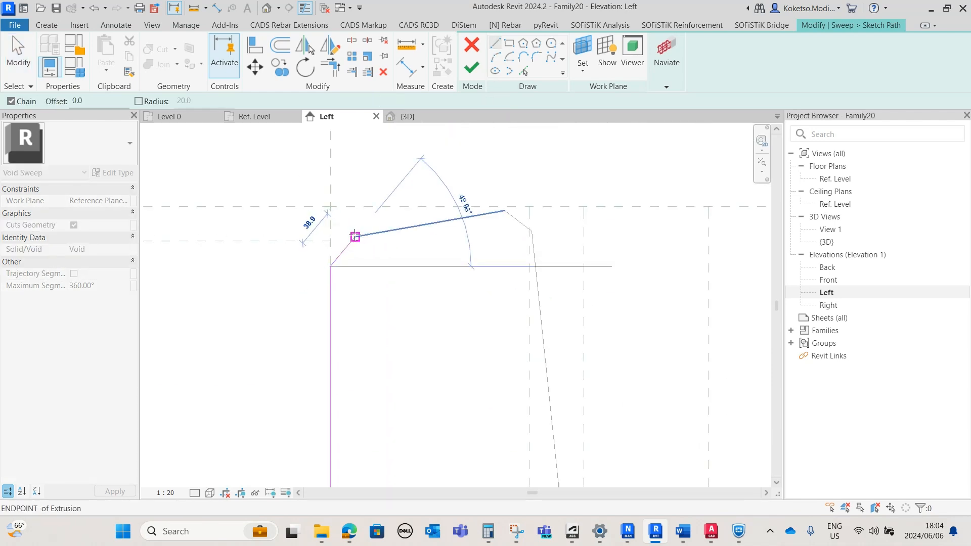
left_click(478, 219)
left_click(504, 210)
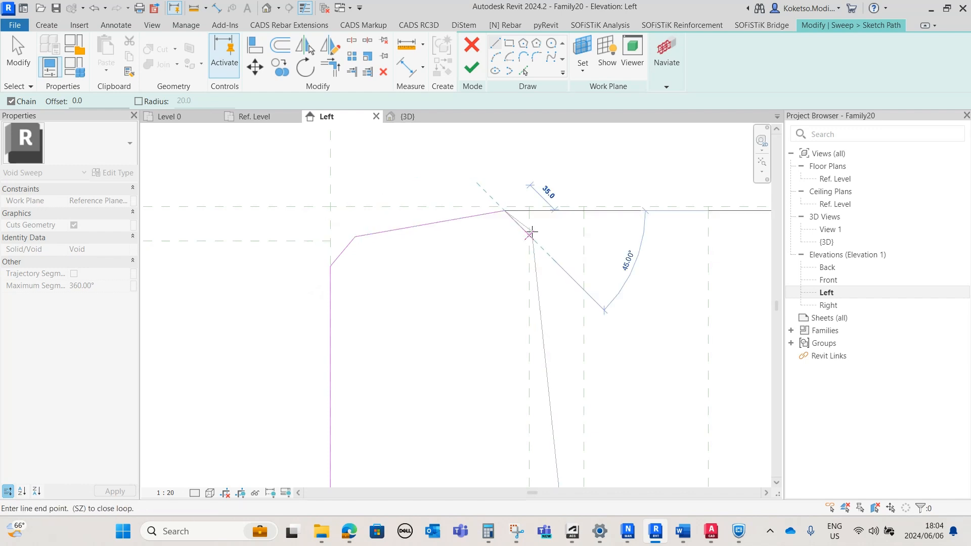
left_click(532, 232)
Trace the path down the sloped face, lower slope and vertical toe, close it along the base, and finish the path sketch
scroll(551, 321, "down", 5)
middle_click_drag(552, 323, 501, 136)
scroll(507, 259, "up", 3)
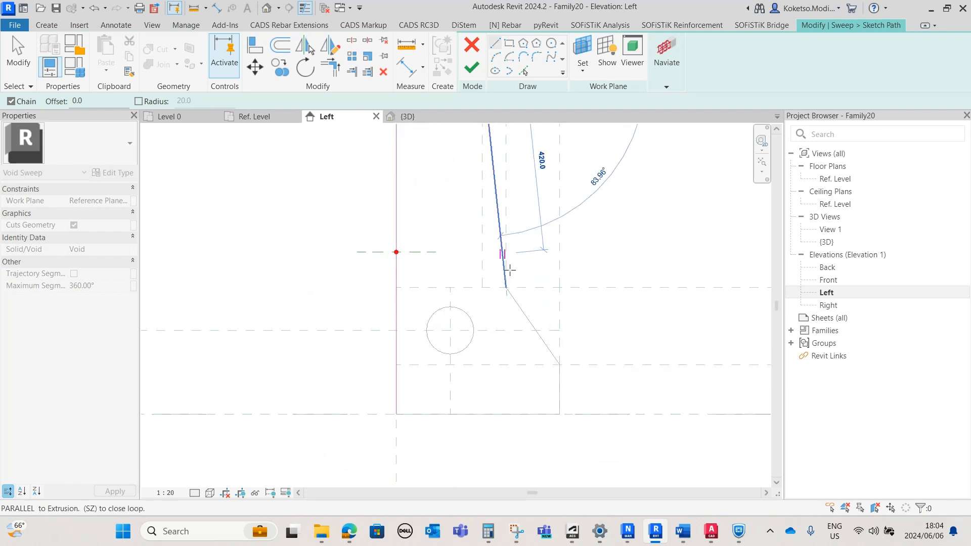
left_click(506, 300)
middle_click_drag(587, 419, 626, 307)
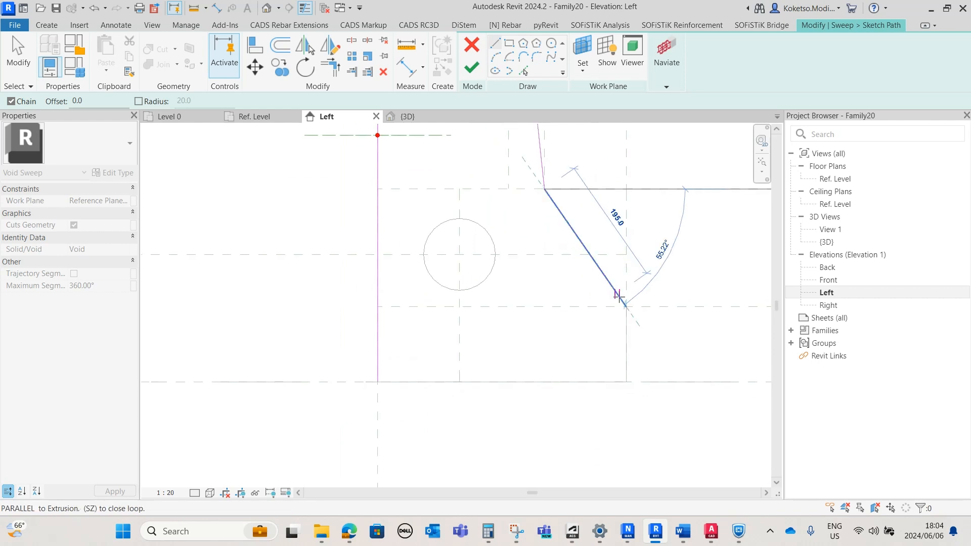
left_click(626, 306)
left_click(626, 382)
left_click(377, 382)
scroll(553, 369, "down", 5)
key("Escape")
scroll(487, 258, "up", 4)
middle_click_drag(487, 262, 422, 325)
scroll(422, 325, "down", 3)
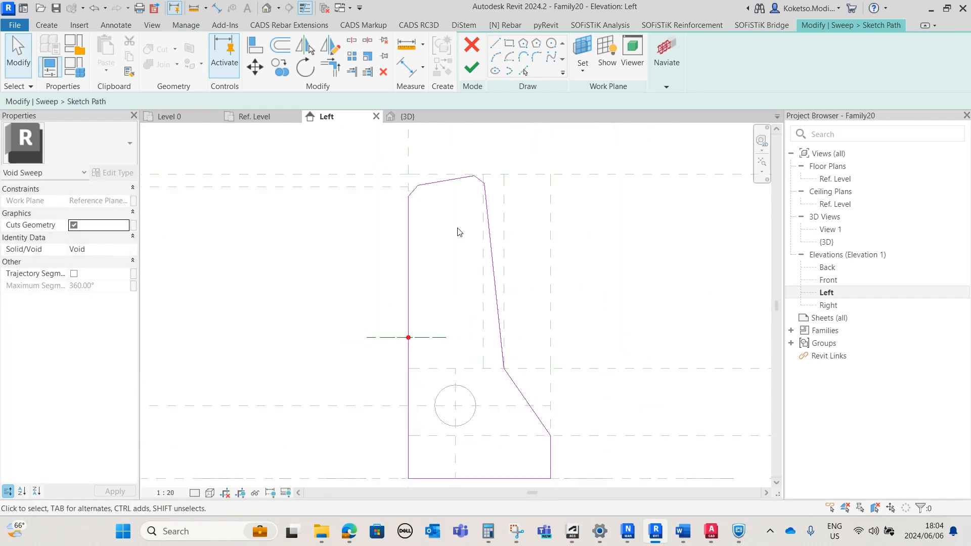
left_click(471, 69)
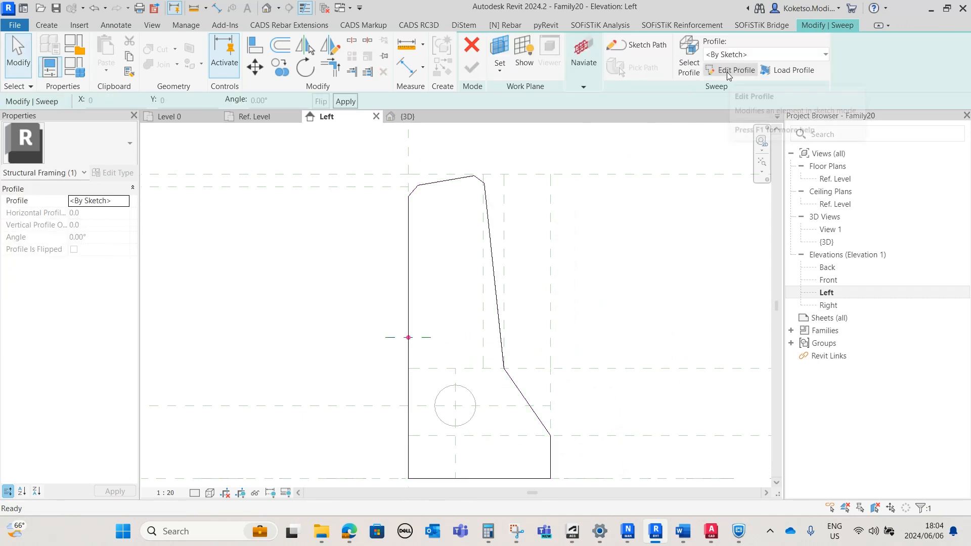
Sketch the sweep profile in the Ref. Level floor plan as a closed 45° right triangle at the beam's corner, and finish it
left_click(727, 73)
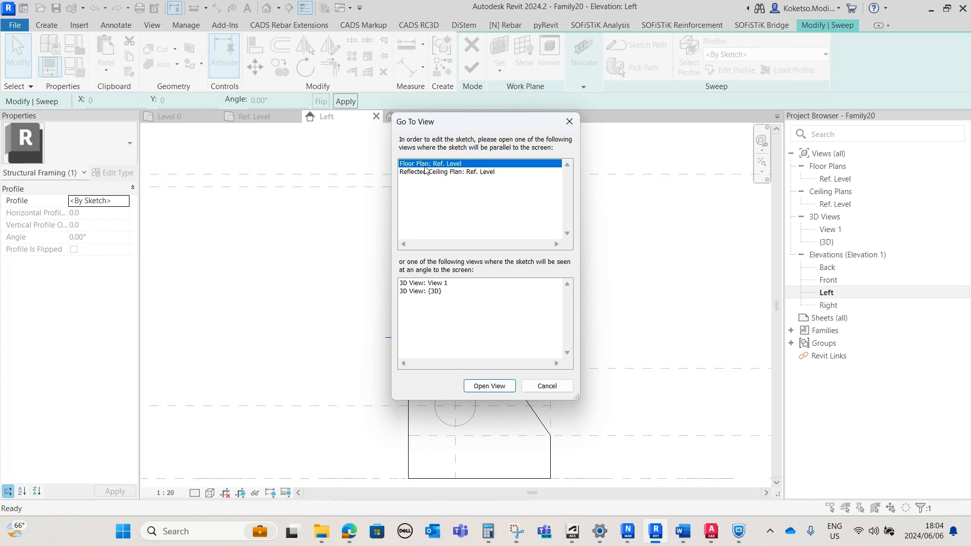
left_click(490, 387)
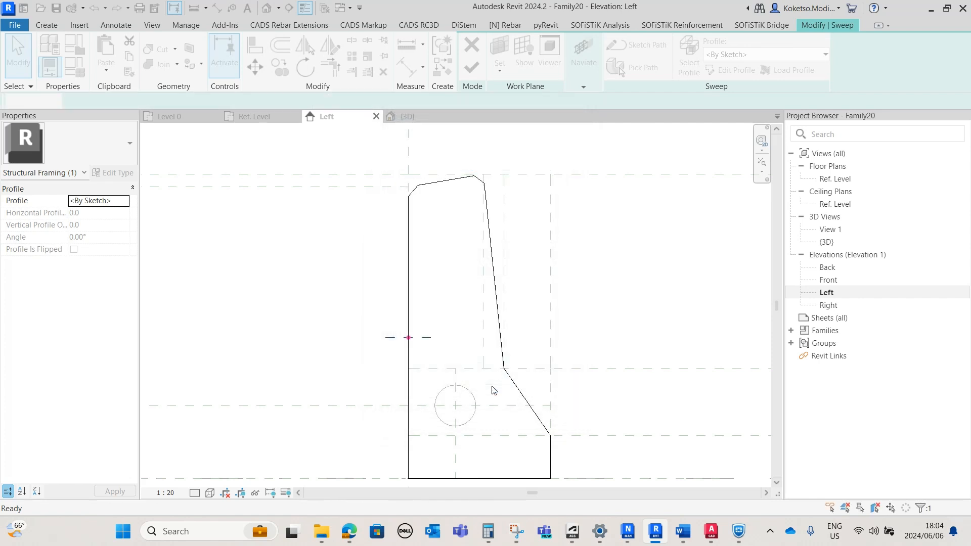
scroll(394, 240, "up", 4)
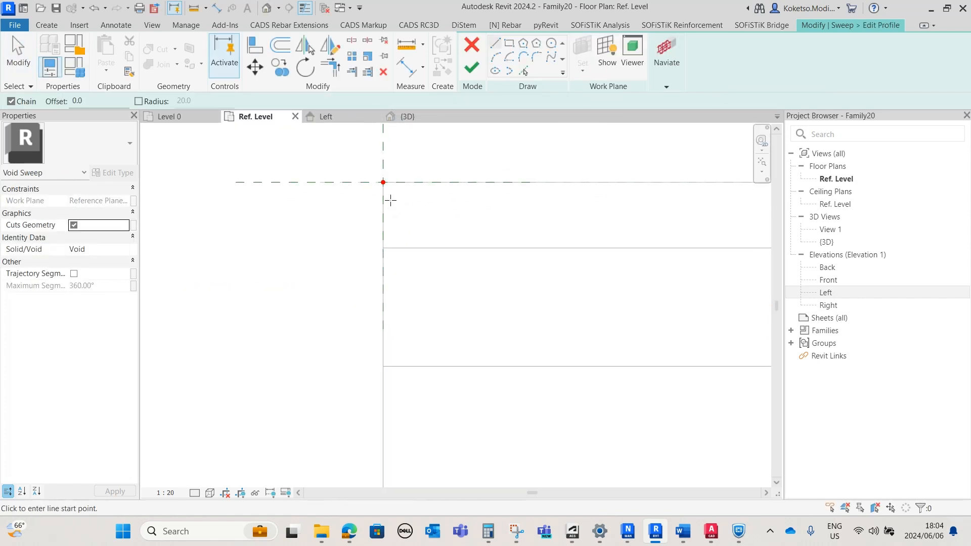
middle_click_drag(392, 210, 371, 259)
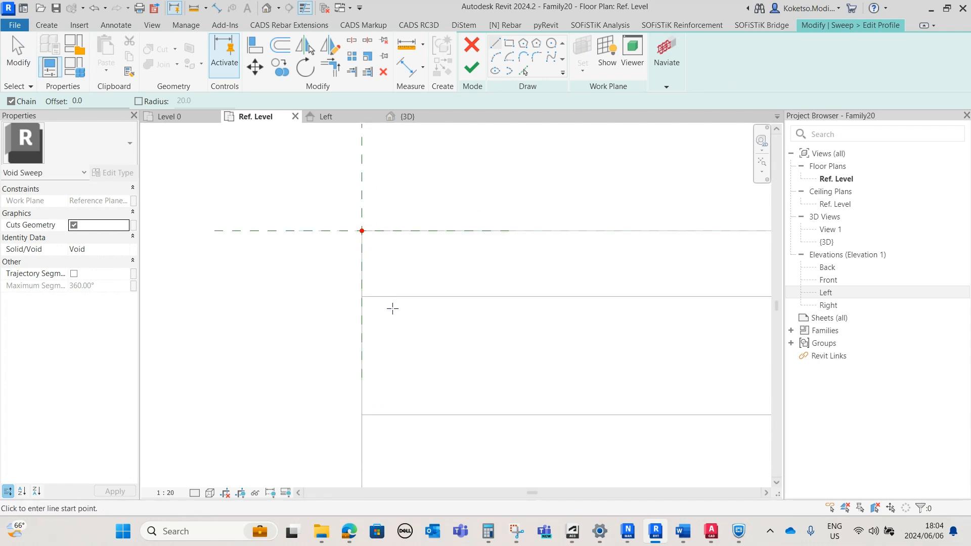
left_click(361, 230)
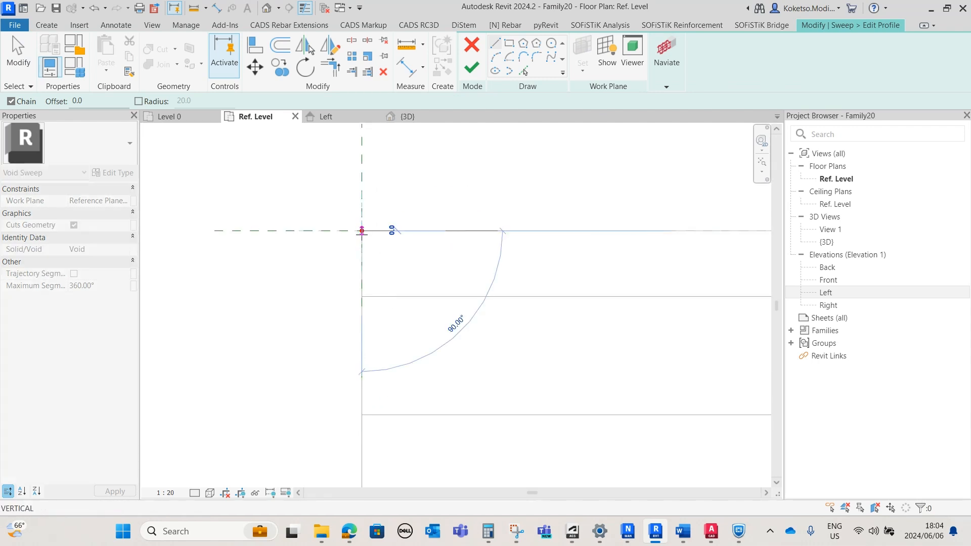
left_click(366, 286)
scroll(400, 256, "up", 3)
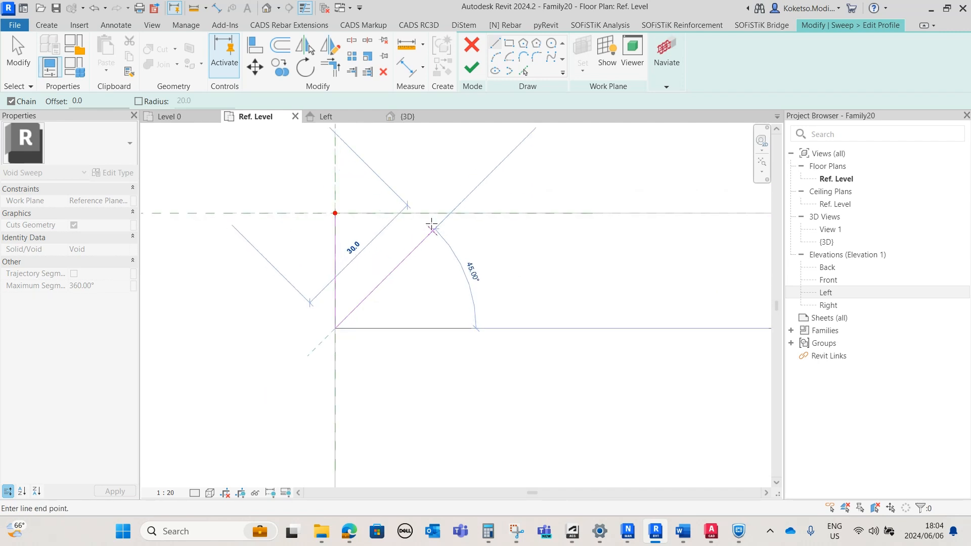
left_click(447, 213)
left_click(335, 213)
key("Escape")
scroll(403, 262, "down", 2)
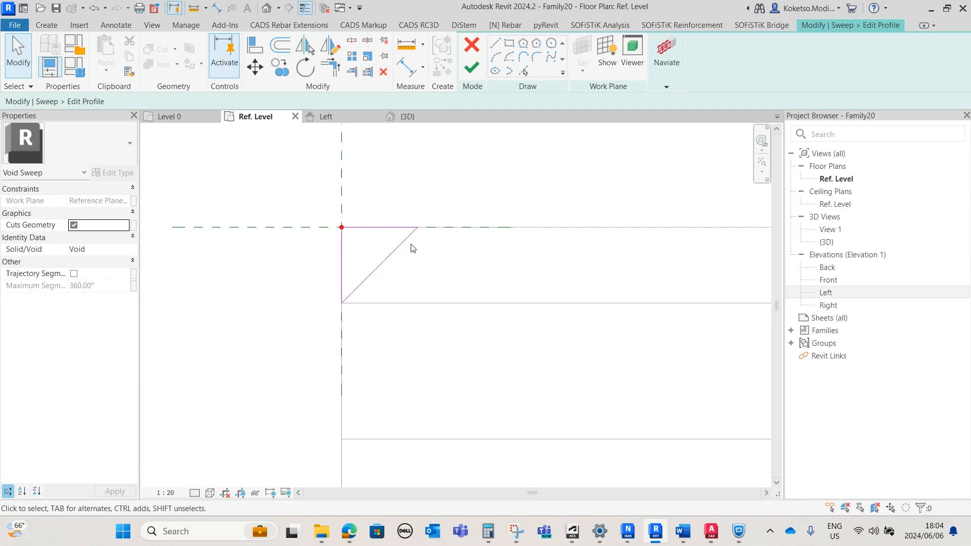
left_click(472, 68)
Finish the void sweep in the 3D view and inspect the chamfered end of the beam
left_click(407, 117)
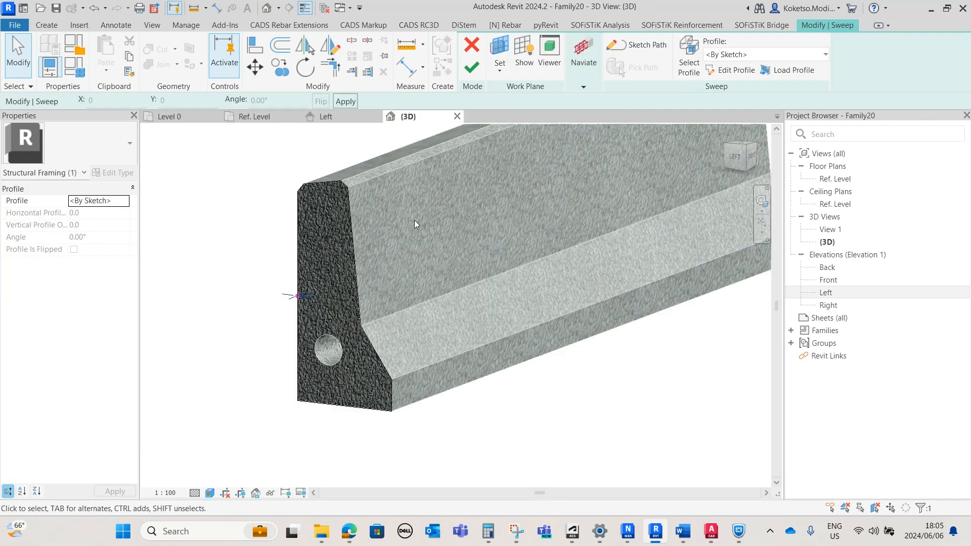
left_click(473, 68)
middle_click_drag(531, 424, 649, 407, "shift")
scroll(649, 408, "up", 5)
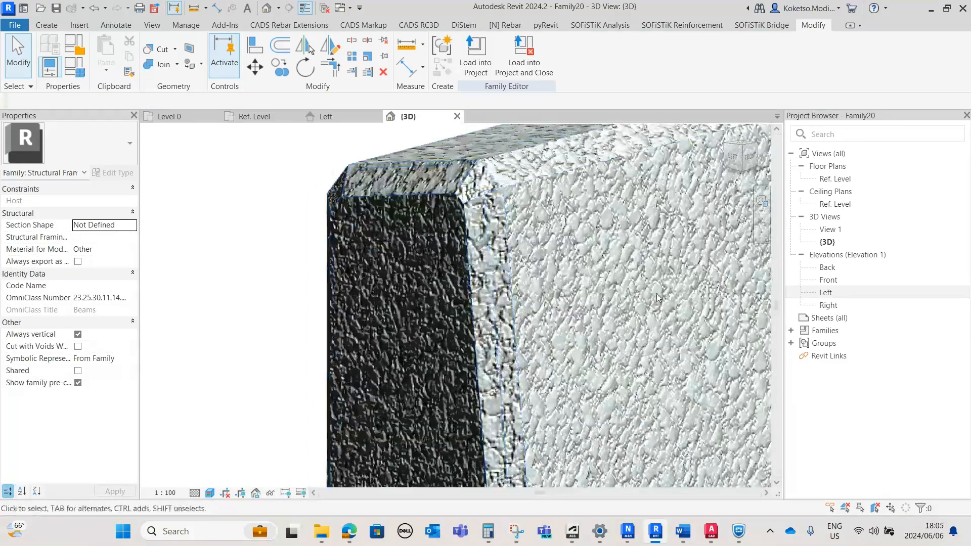
scroll(554, 278, "down", 5)
middle_click_drag(566, 415, 590, 425, "shift")
middle_click_drag(483, 414, 434, 374, "shift")
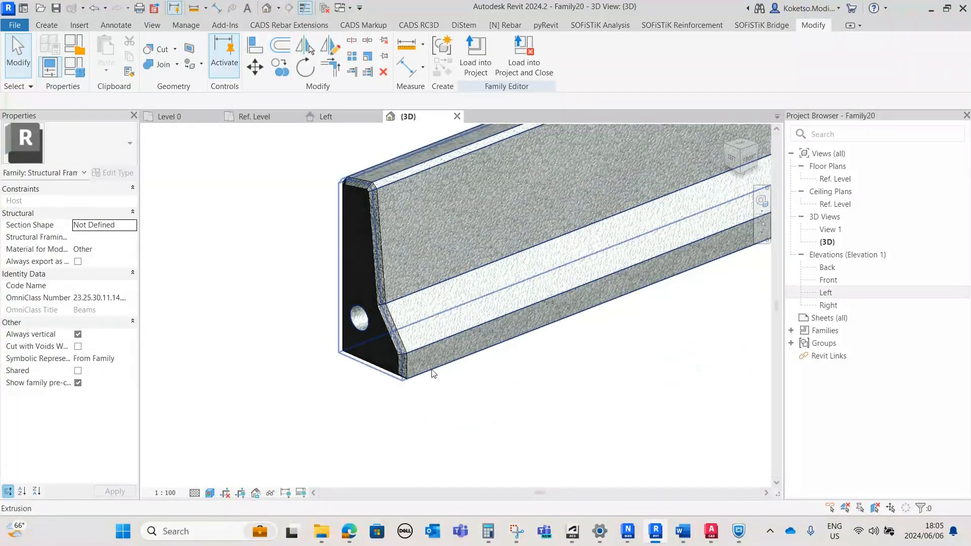
Mirror a copy of the void sweep to the beam's other end about the Center (Left/Right) reference plane in the Ref. Level plan
left_click(406, 356)
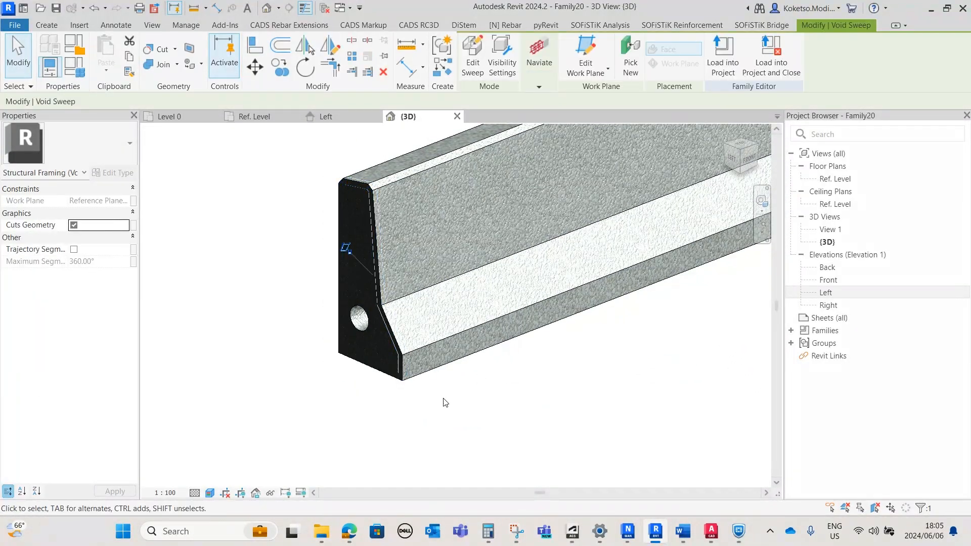
left_click(260, 120)
scroll(324, 248, "down", 4)
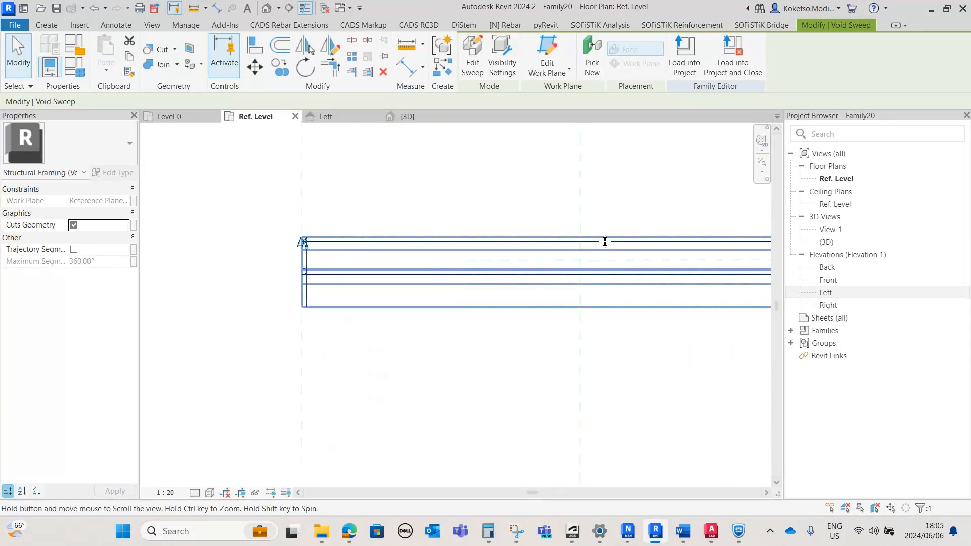
middle_click_drag(618, 239, 479, 242)
scroll(479, 242, "down", 1)
left_click(306, 47)
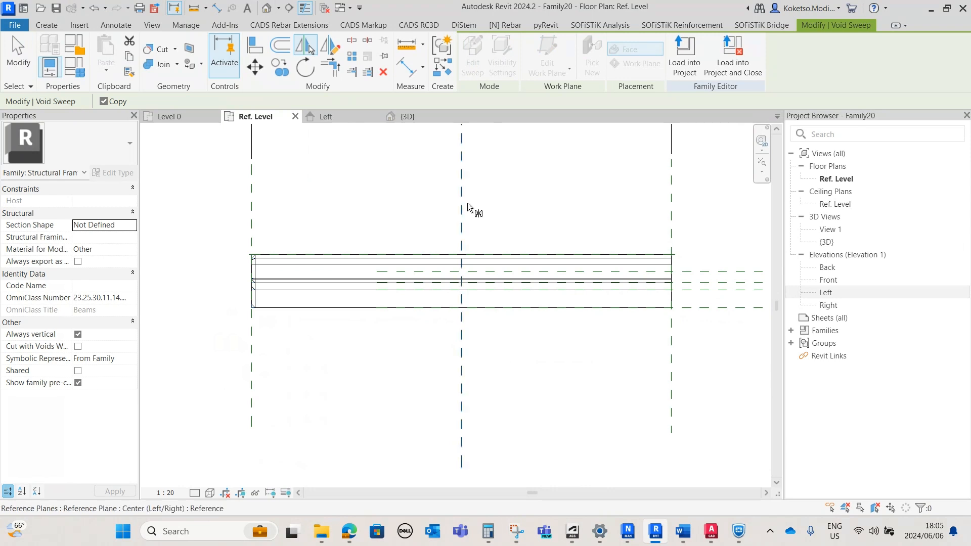
left_click(461, 209)
scroll(678, 275, "up", 3)
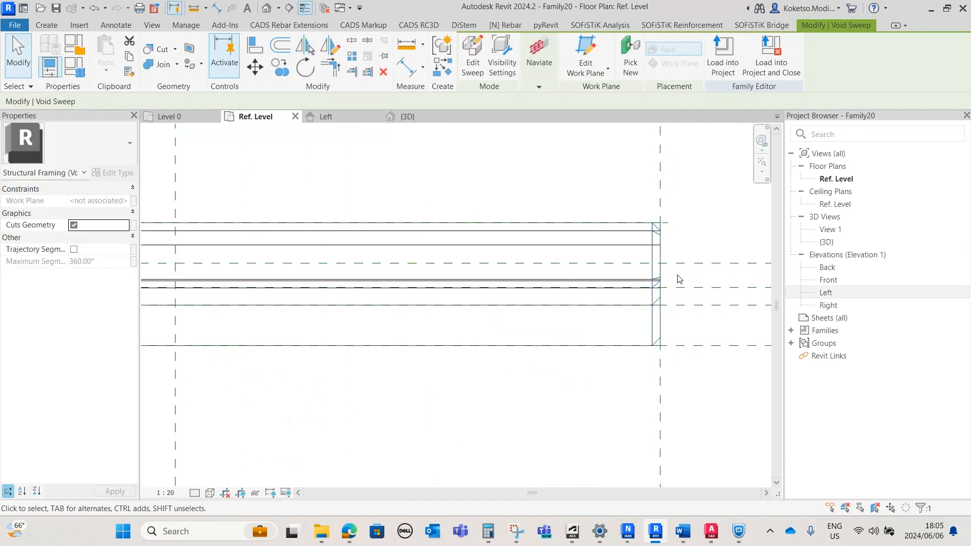
key("Escape")
Align the mirrored void sweep with the reference plane at the beam's right end and lock the alignment
scroll(679, 323, "up", 2)
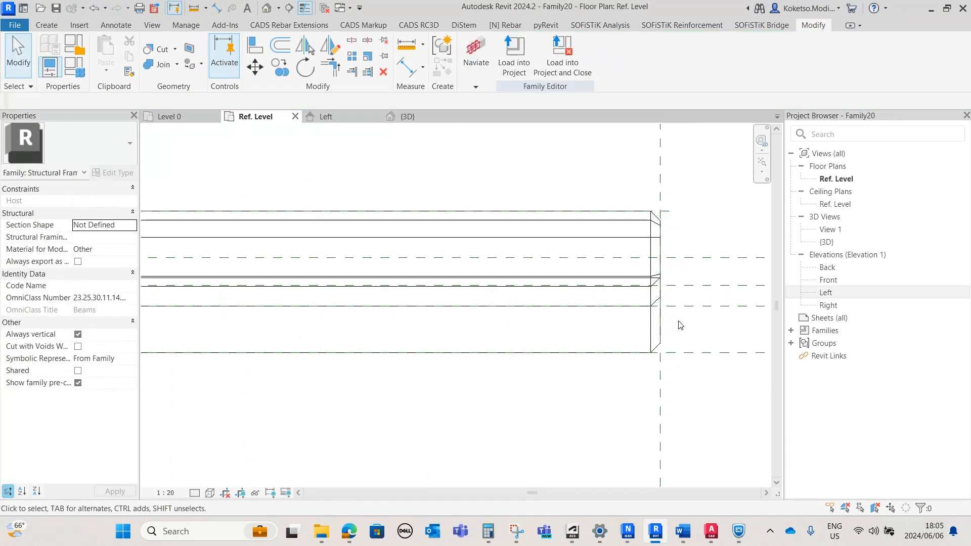
key("a")
key("l")
scroll(674, 323, "up", 2)
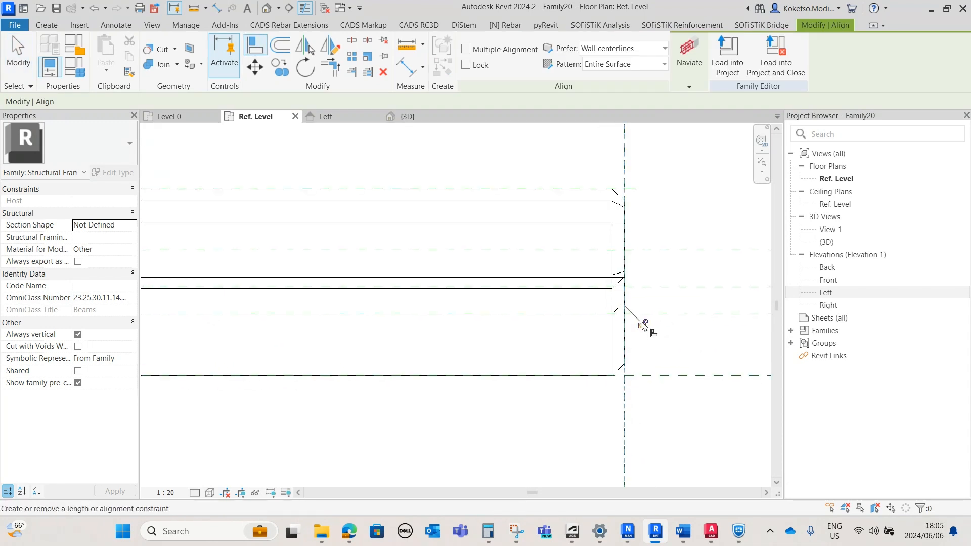
scroll(645, 324, "down", 4)
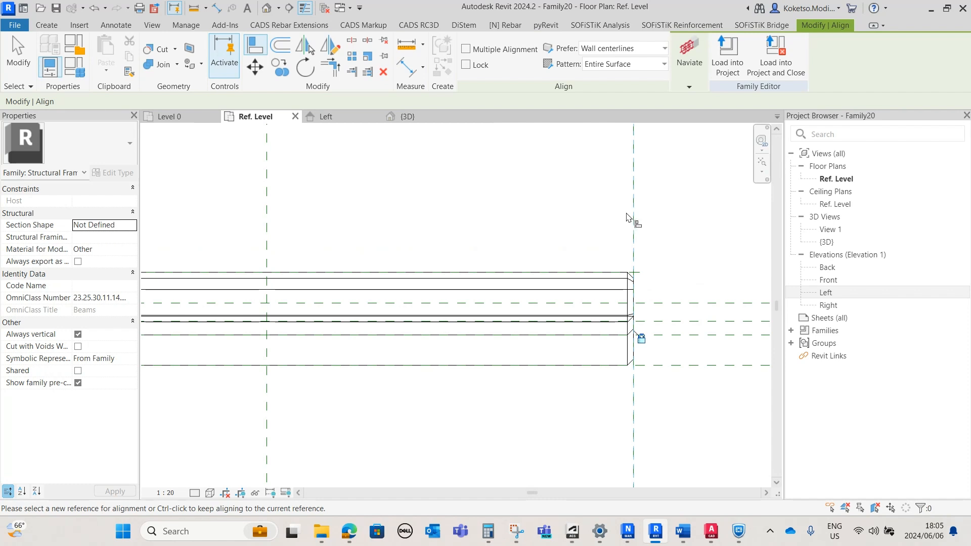
scroll(277, 281, "up", 3)
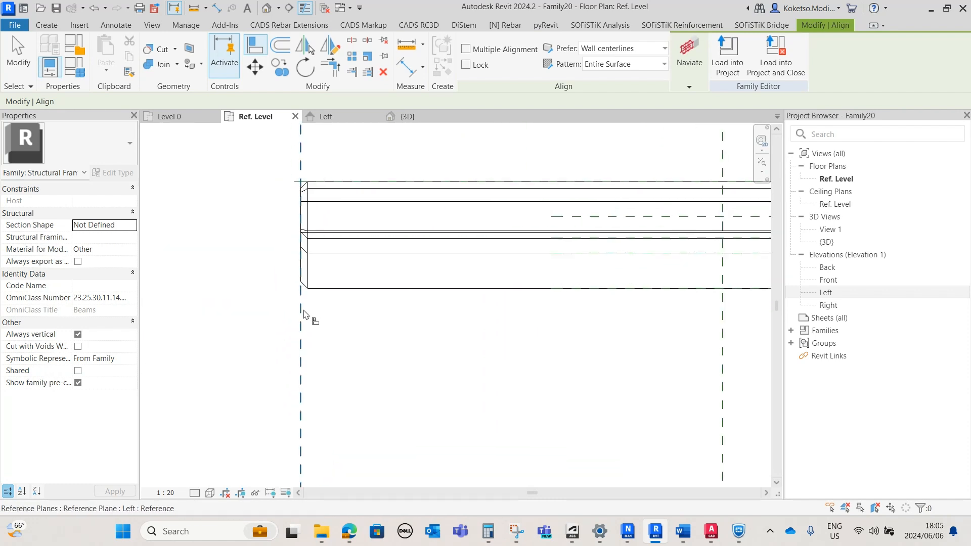
scroll(304, 225, "up", 2)
scroll(373, 306, "down", 5)
key("Escape")
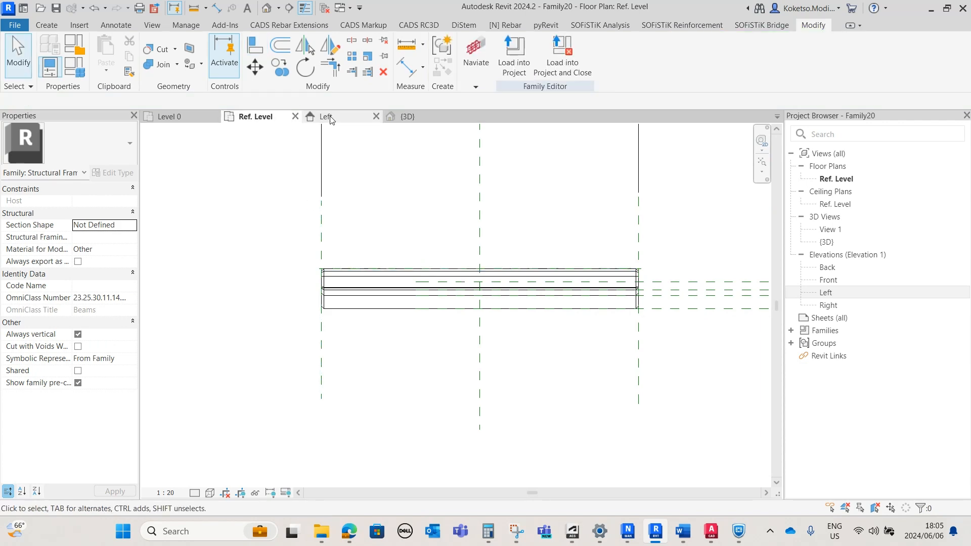
Check the chamfers at both beam ends in 3D, load the family into the project and close the family
left_click(426, 119)
scroll(481, 358, "up", 3)
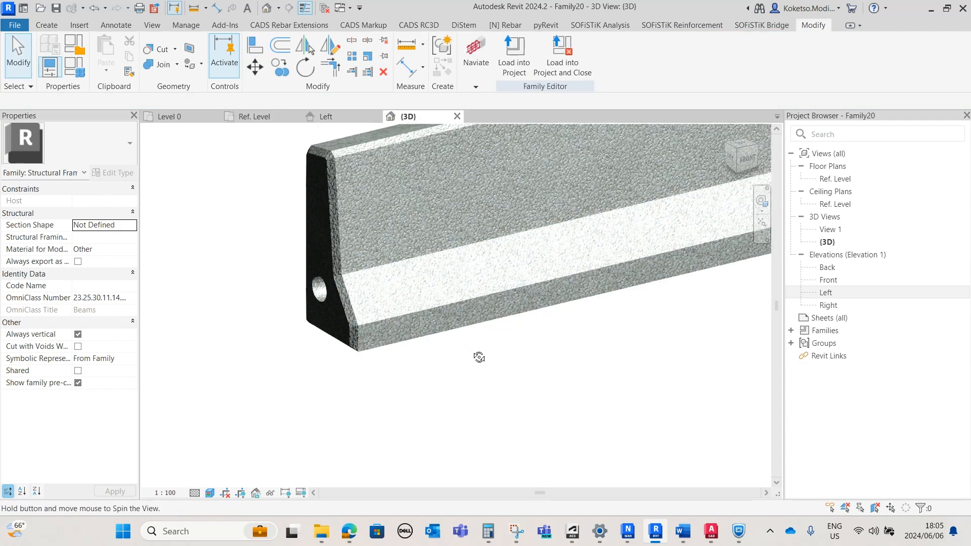
scroll(354, 320, "down", 2)
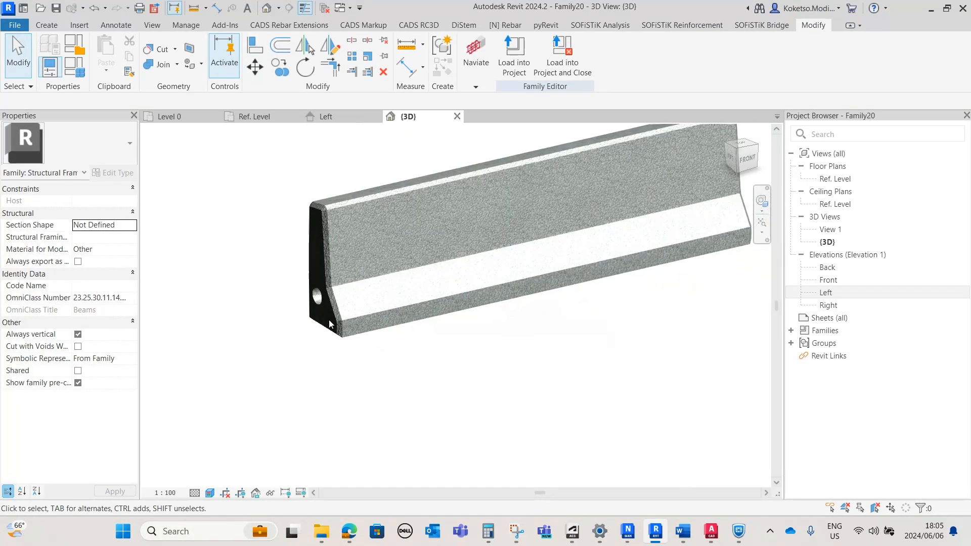
middle_click_drag(443, 342, 551, 364, "shift")
scroll(549, 360, "up", 1)
middle_click_drag(639, 385, 657, 400, "shift")
left_click(550, 70)
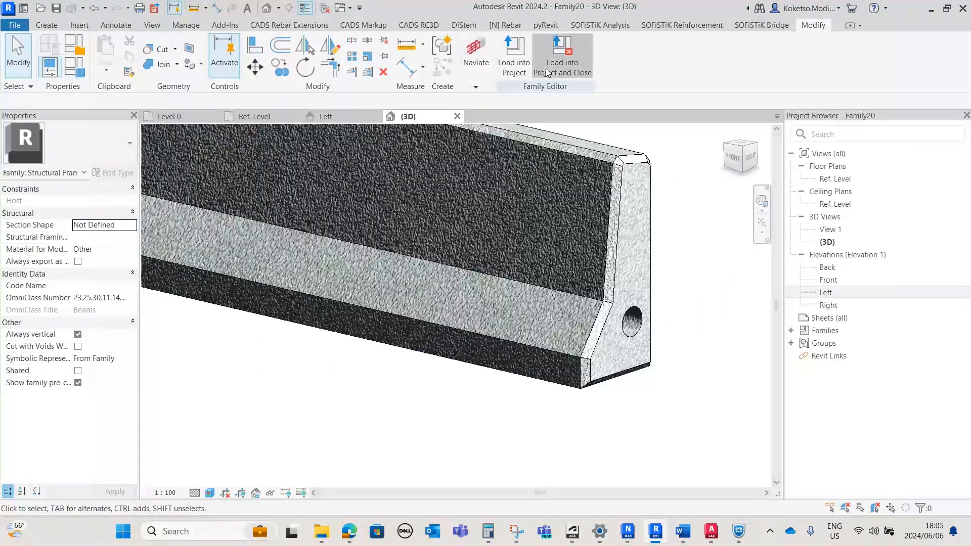
left_click(508, 264)
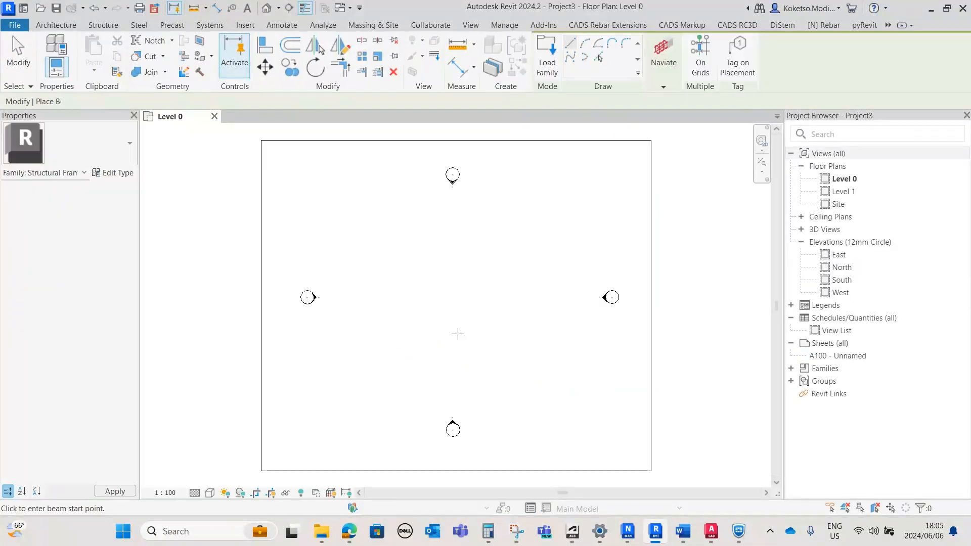
Place a horizontal Family20 beam on Level 0 with a typed length
scroll(417, 238, "up", 3)
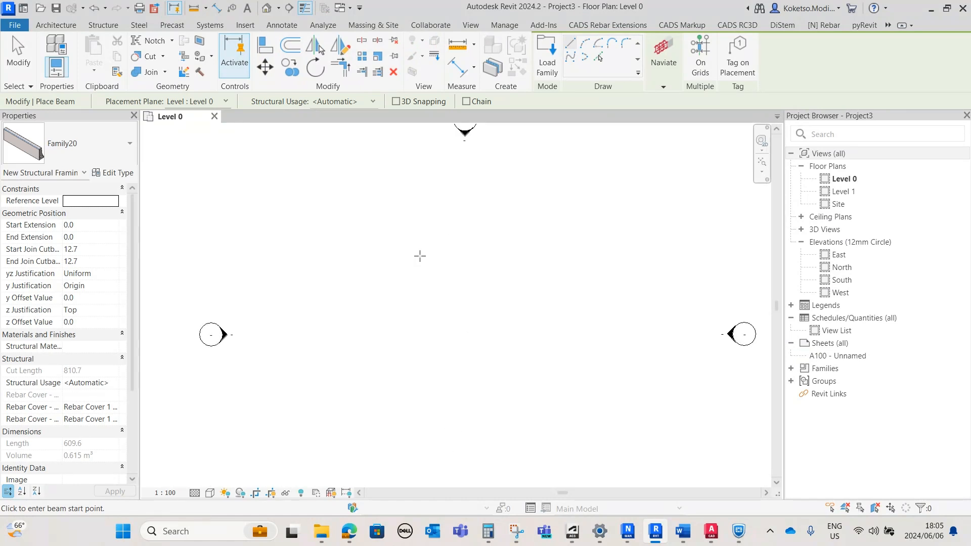
left_click(374, 249)
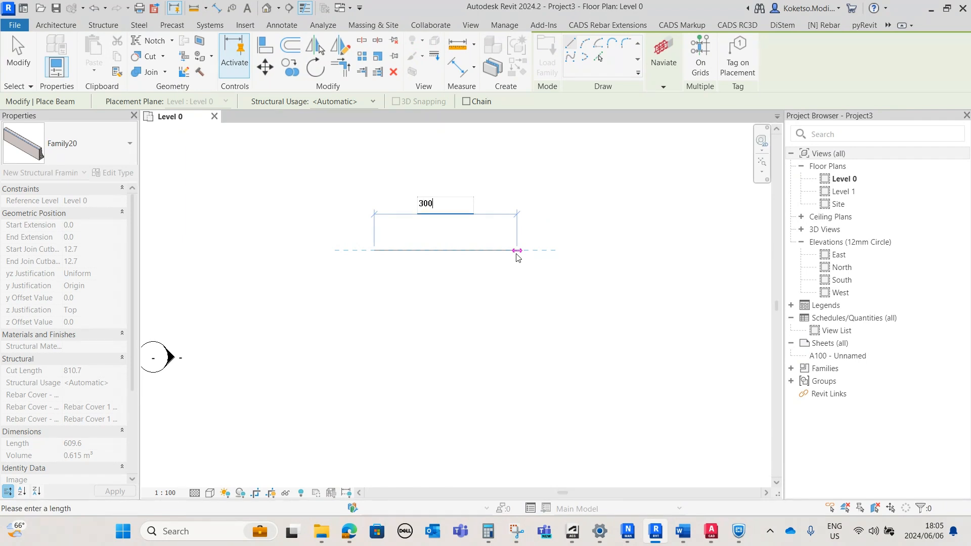
key("Return")
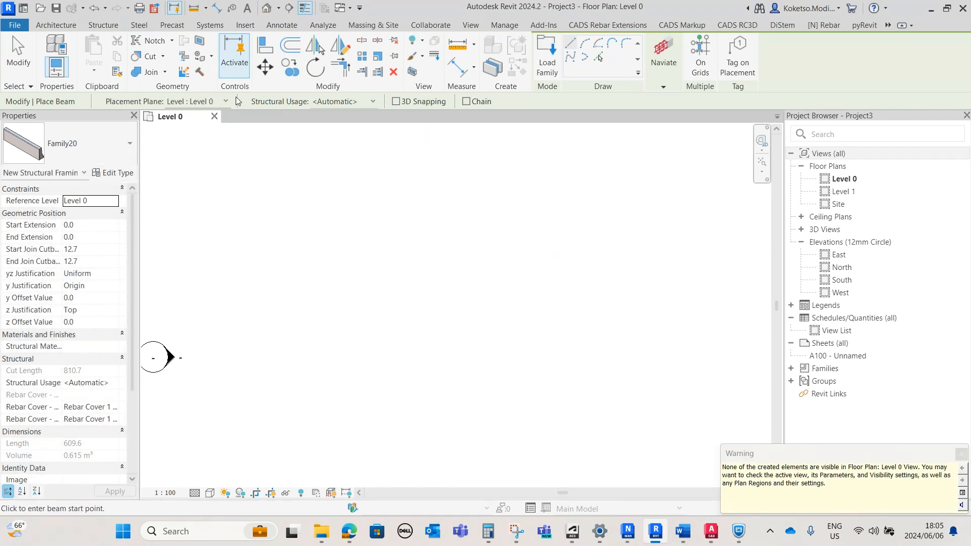
Open the project's 3D view and examine the placed barrier's end chamfers and round hole
key("Escape")
left_click(272, 10)
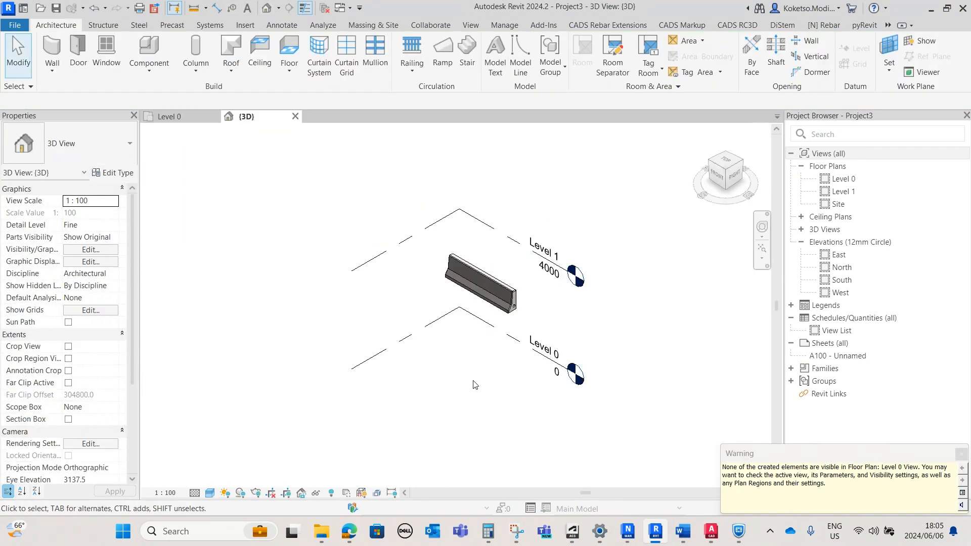
scroll(472, 315, "up", 5)
middle_click_drag(478, 308, 577, 276, "shift")
middle_click_drag(445, 309, 944, 226)
scroll(378, 383, "up", 2)
scroll(380, 352, "down", 2)
scroll(585, 353, "up", 3)
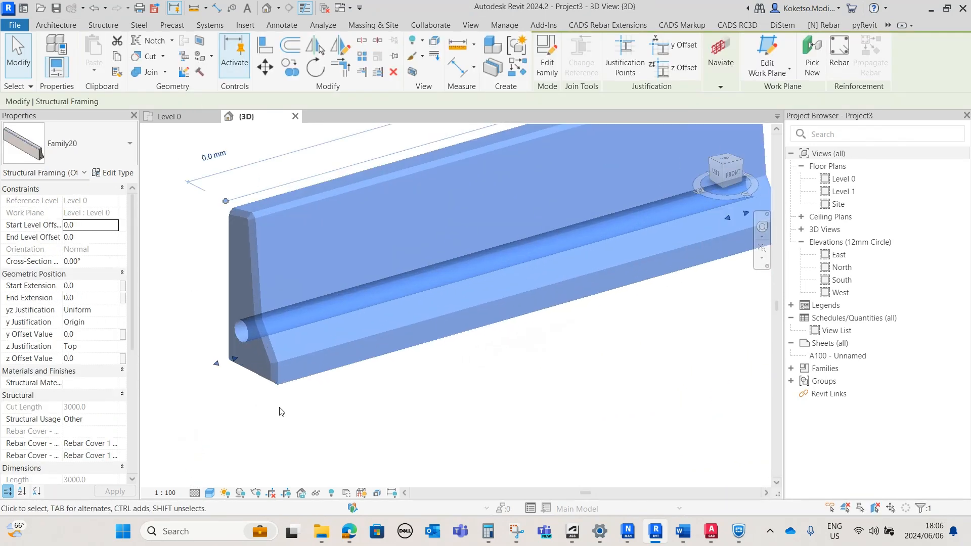
Set the 3D view's visual style to Realistic and view the barrier's concrete surface from several angles
key("Escape")
left_click(209, 493)
left_click(221, 484)
scroll(329, 282, "down", 2)
middle_click_drag(329, 281, 425, 308, "shift")
scroll(380, 233, "up", 2)
middle_click_drag(383, 235, 439, 388, "shift")
scroll(444, 389, "down", 1)
middle_click_drag(606, 408, 619, 405, "shift")
scroll(621, 409, "down", 1)
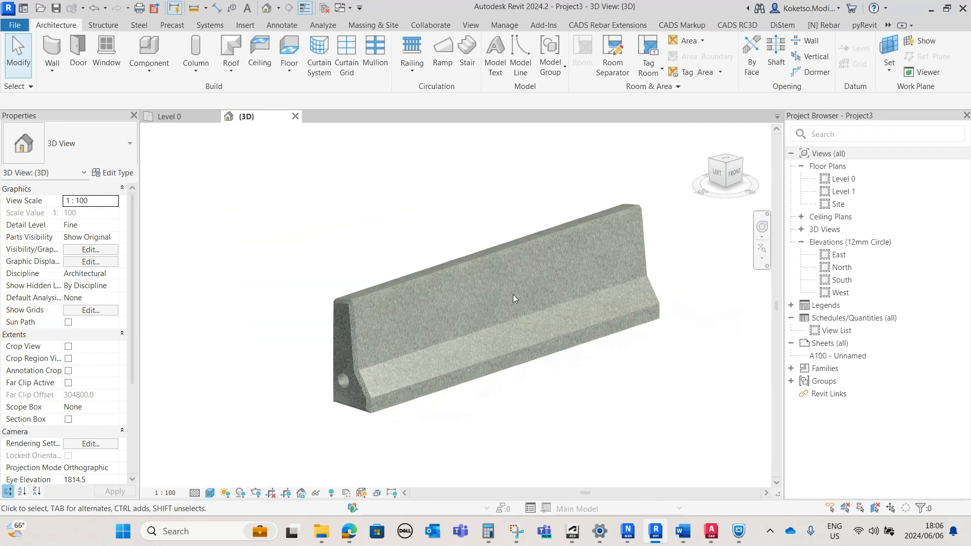
Create a new family from the Metric Structural Framing - Beams and Braces template
left_click(14, 25)
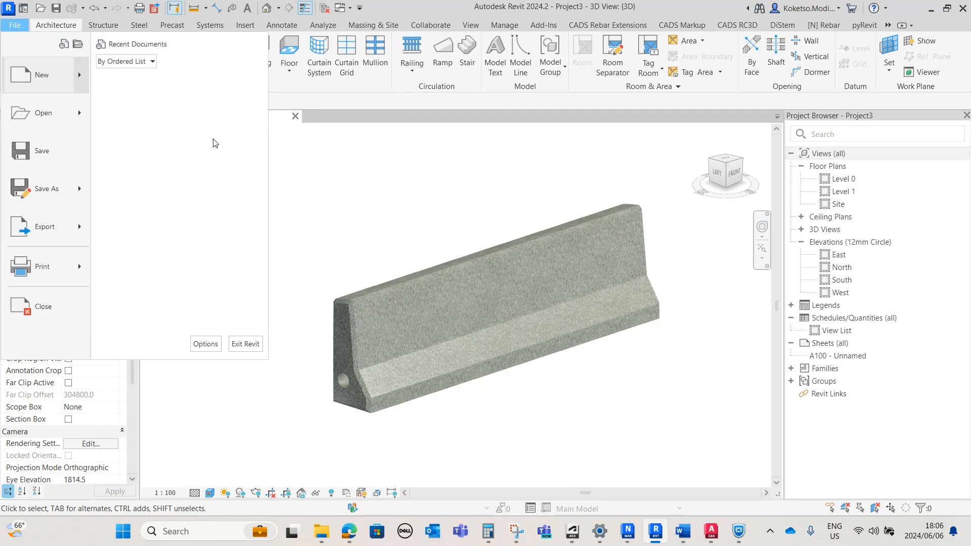
left_click(223, 143)
left_click(16, 26)
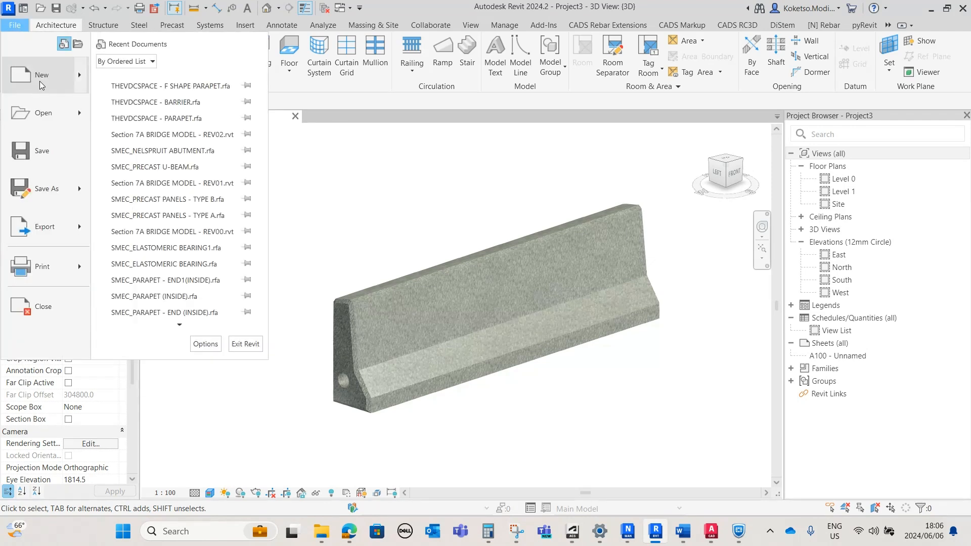
left_click(306, 145)
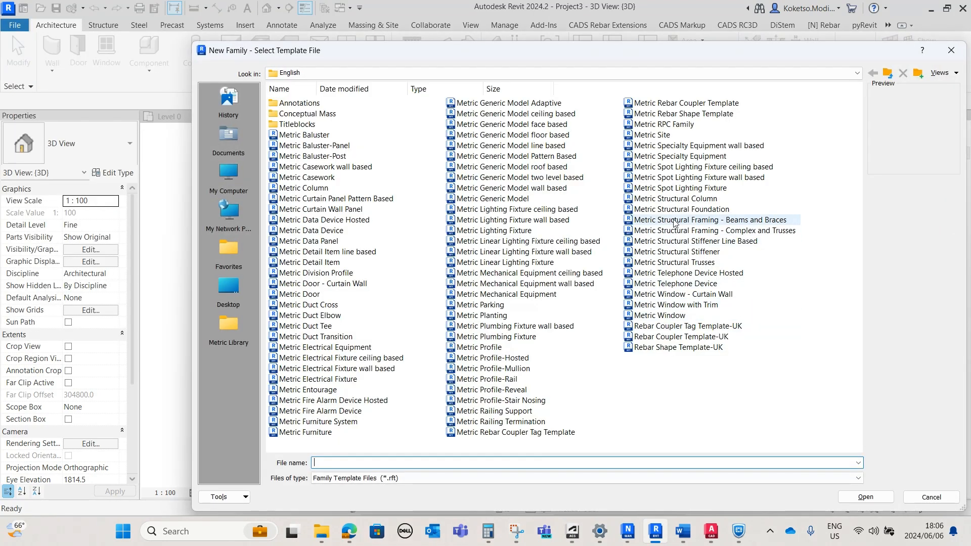
left_click(675, 221)
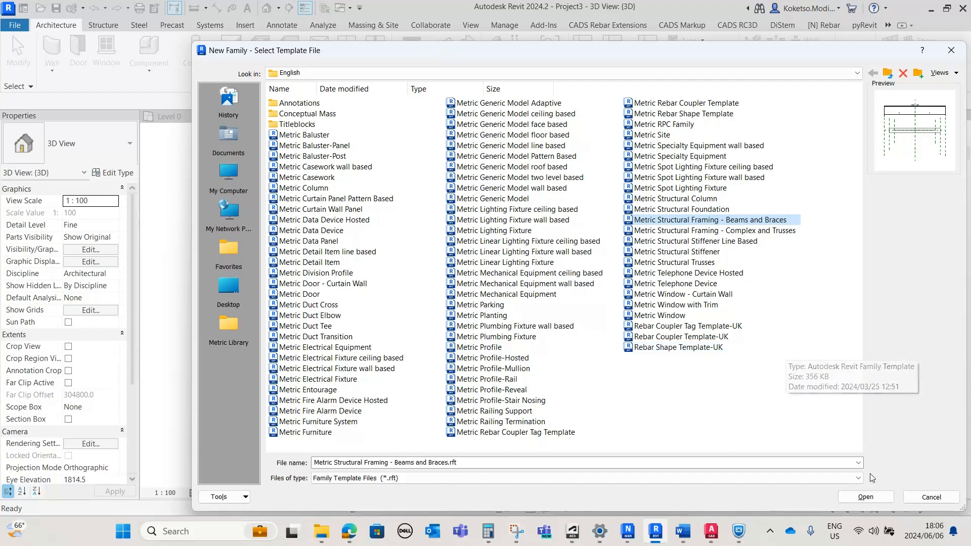
left_click(865, 497)
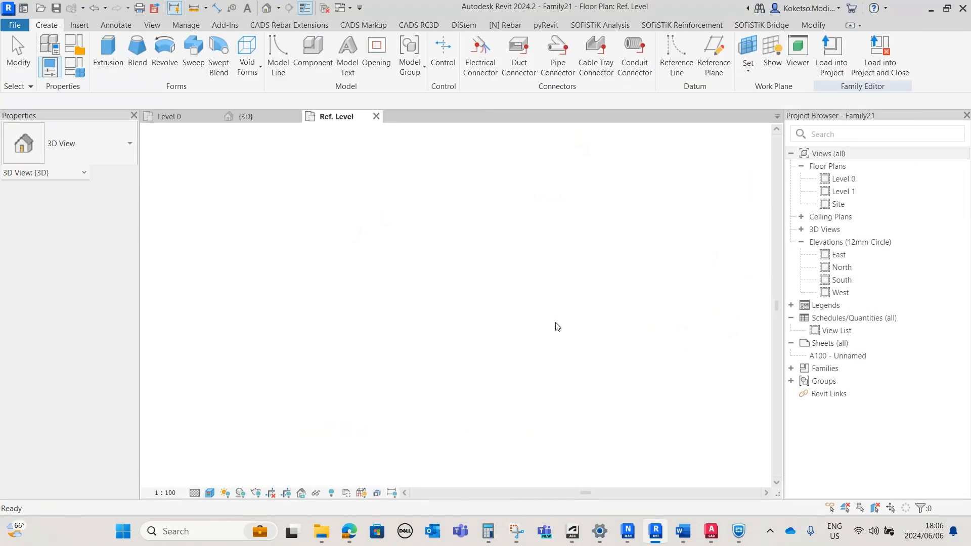
Delete the template's default beam extrusion and its symbolic centre line from the Ref. Level plan
left_click(537, 304)
scroll(531, 303, "up", 2)
scroll(526, 301, "down", 1)
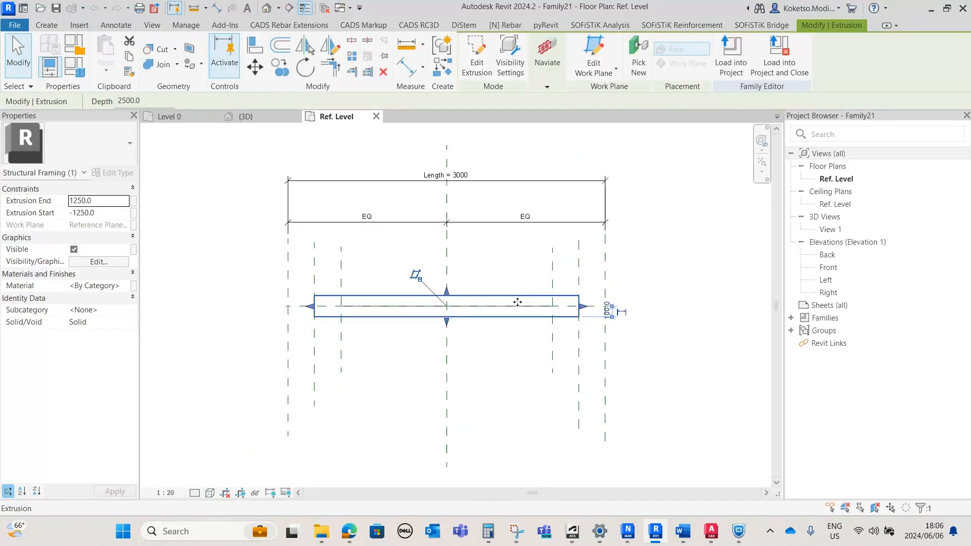
left_click(526, 326)
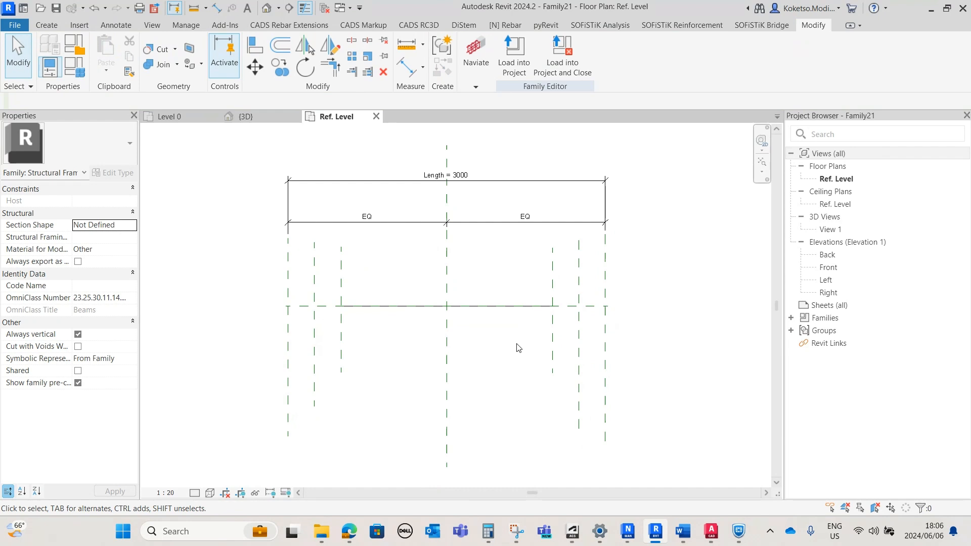
scroll(517, 344, "up", 1)
left_click(493, 301)
key("Delete")
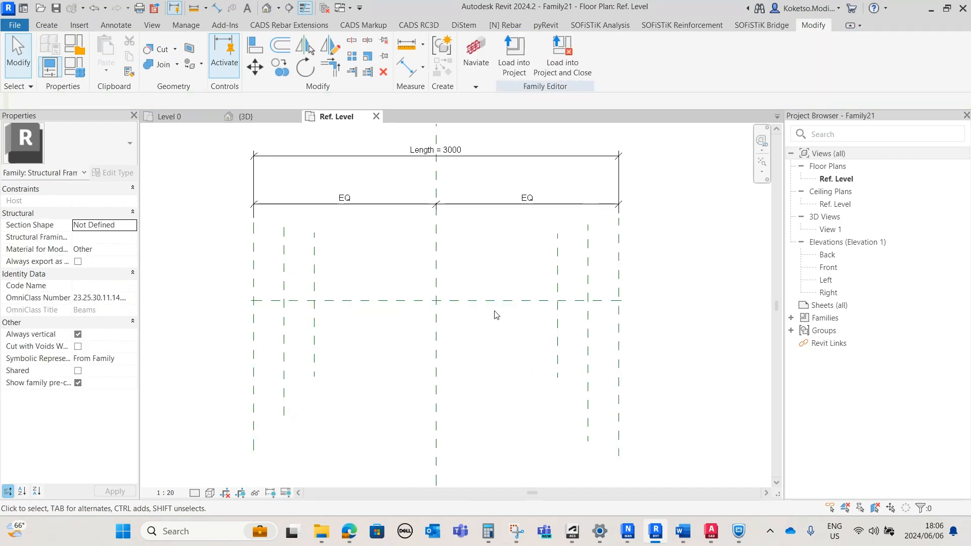
Delete the four inner vertical reference planes, keeping the centre plane and the two outer length planes
left_click_drag(603, 229, 522, 263)
left_click_drag(354, 234, 270, 260, "ctrl")
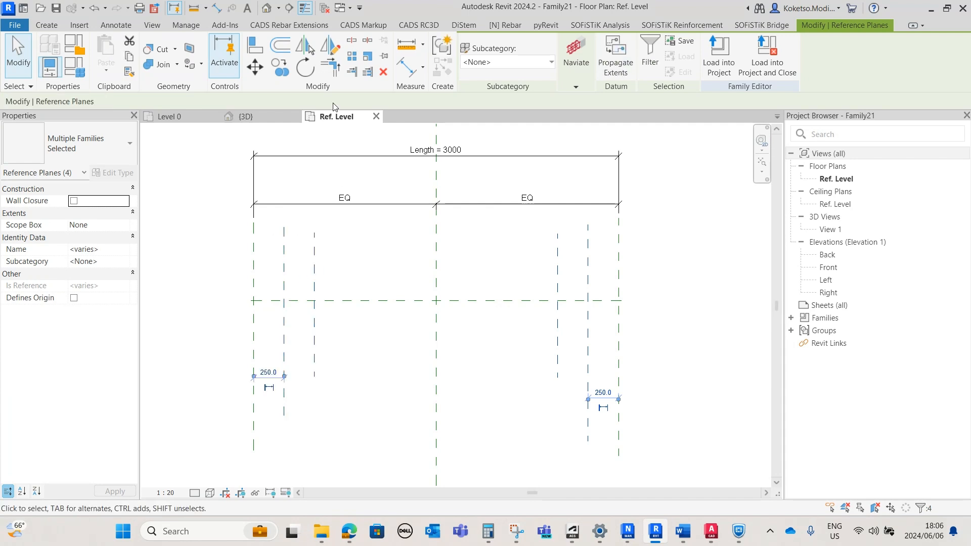
left_click(383, 71)
scroll(444, 232, "down", 2)
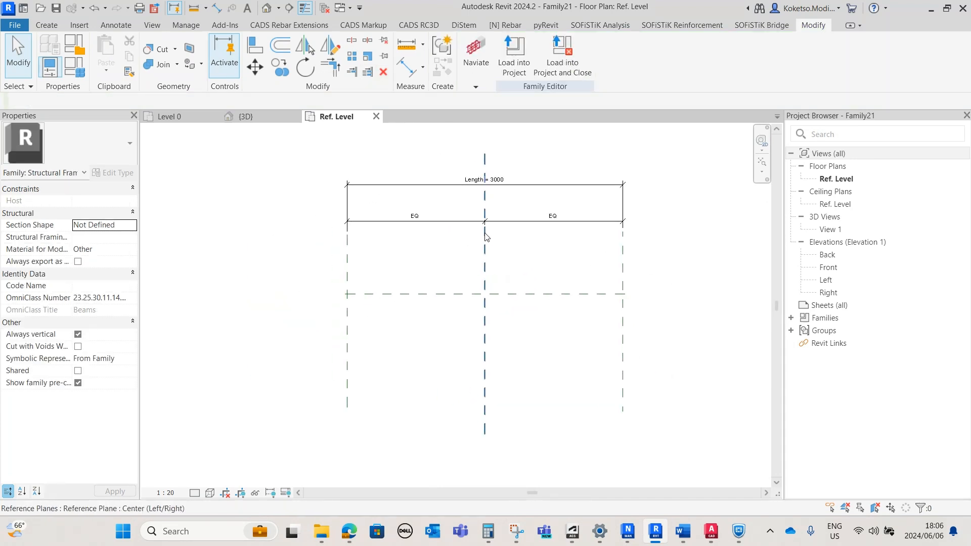
Move the Length and EQ dimensions farther above the horizontal reference plane in the Ref. Level plan
left_click_drag(546, 142, 487, 295)
middle_click_drag(528, 244, 520, 292)
left_click_drag(522, 274, 510, 175)
left_click(500, 321)
middle_click_drag(501, 321, 525, 281)
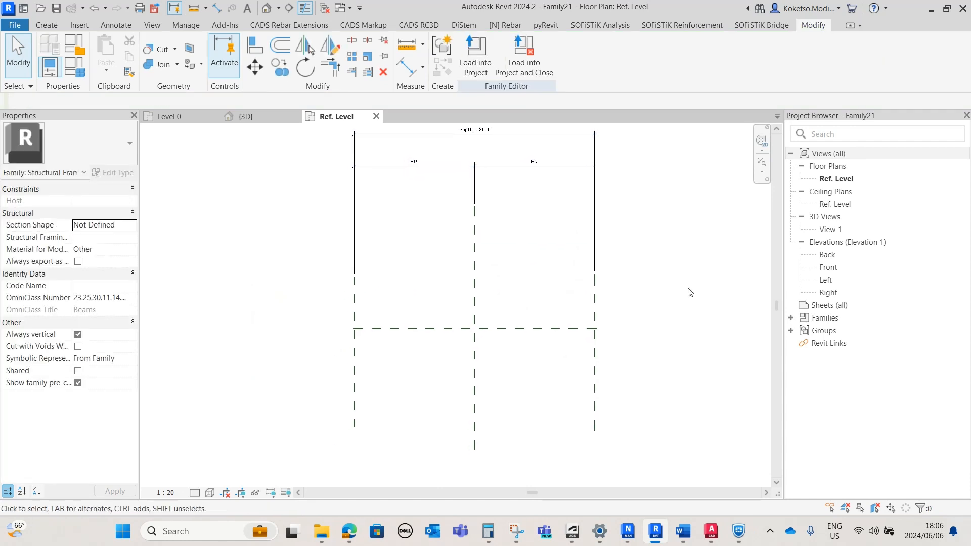
Open the Left elevation and extend the Ref. Level line and the Center (Elevation) reference plane outward
double_click(826, 281)
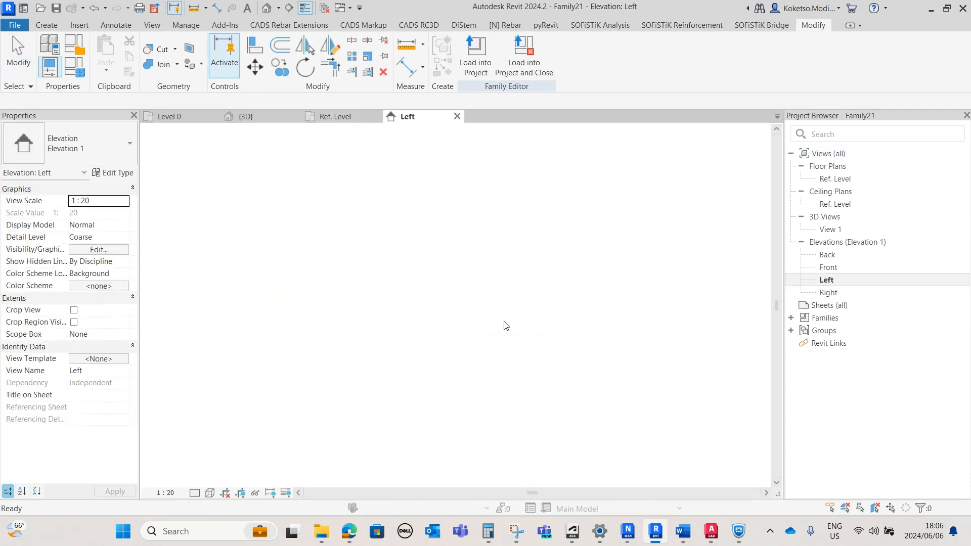
left_click(495, 368)
scroll(492, 369, "down", 1)
left_click_drag(541, 367, 627, 368)
left_click_drag(418, 368, 277, 367)
left_click(437, 373)
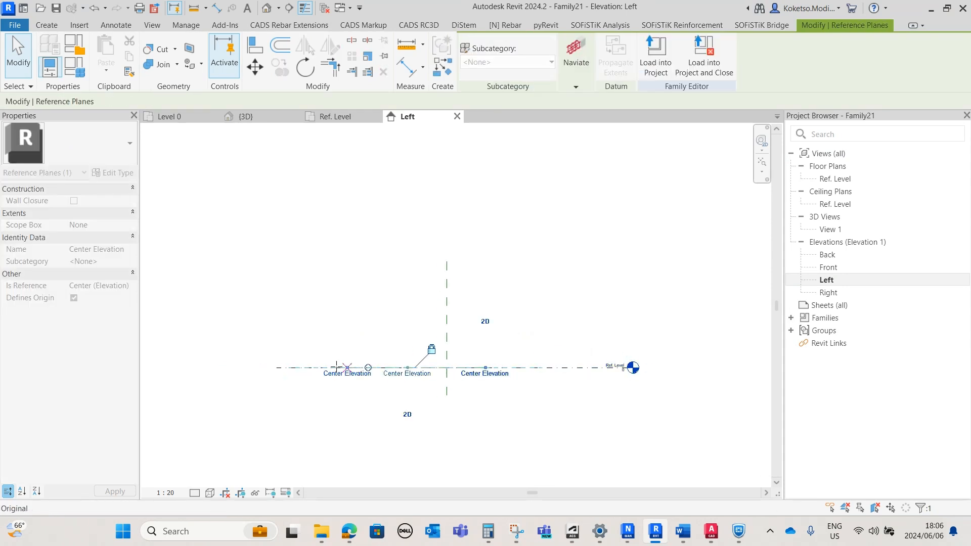
key("Escape")
Draw a horizontal reference plane starting at the Center (Front/Back) plane, offset 95 mm above the Ref. Level
scroll(429, 372, "up", 2)
scroll(512, 347, "up", 1)
middle_click_drag(514, 347, 464, 339)
scroll(501, 342, "down", 2)
scroll(501, 343, "up", 1)
scroll(464, 338, "up", 2)
middle_click_drag(448, 375, 427, 369)
scroll(323, 385, "up", 1)
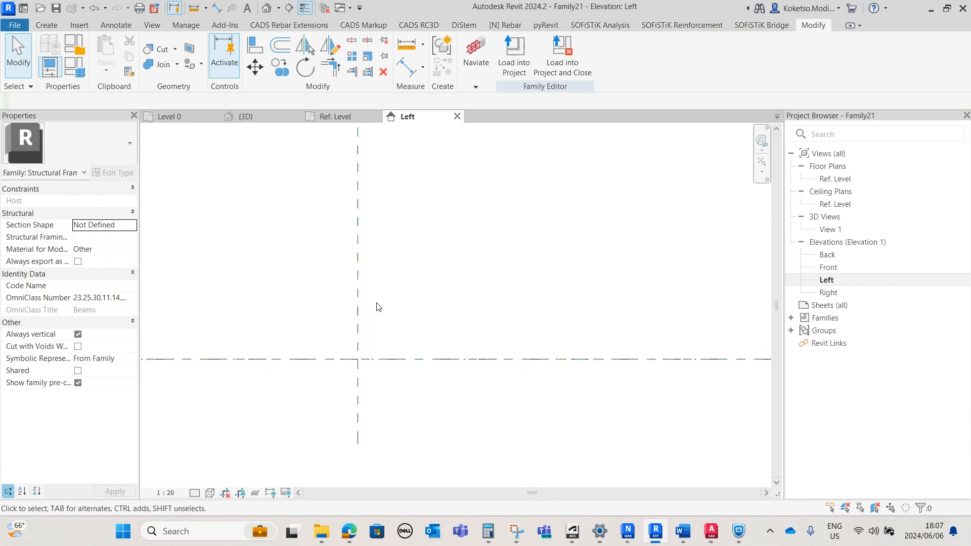
left_click(37, 24)
left_click(713, 51)
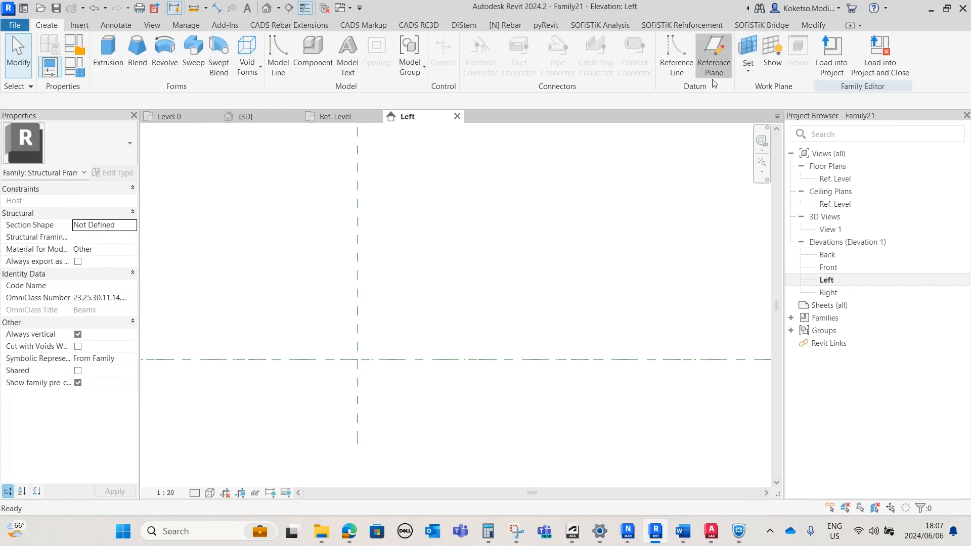
scroll(420, 402, "up", 2)
middle_click_drag(411, 408, 468, 339)
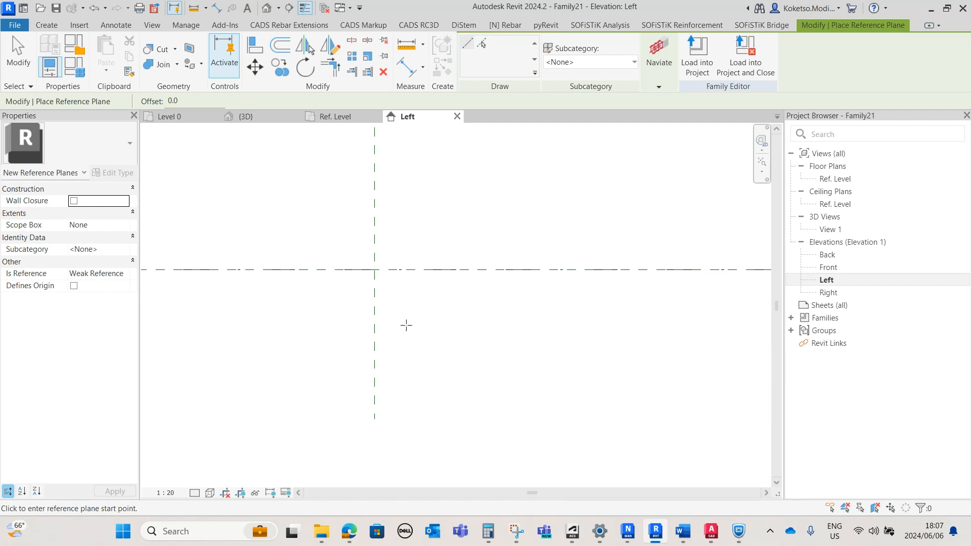
middle_click_drag(436, 232, 383, 317)
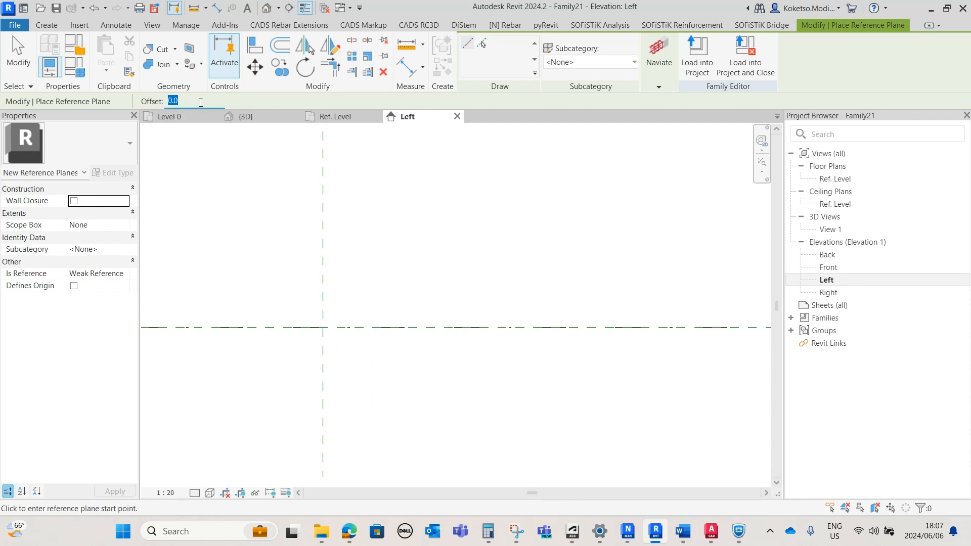
type("5")
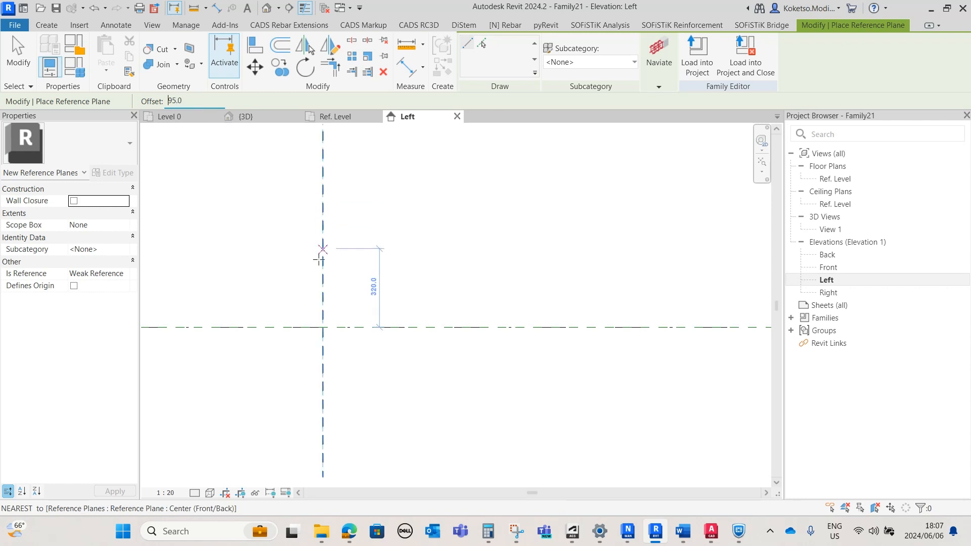
middle_click_drag(720, 341, 623, 333)
left_click(692, 319)
key("Escape")
Copy the 95 mm offset reference plane 180 mm vertically upward with multiple copying enabled
left_click(283, 297)
scroll(278, 289, "up", 2)
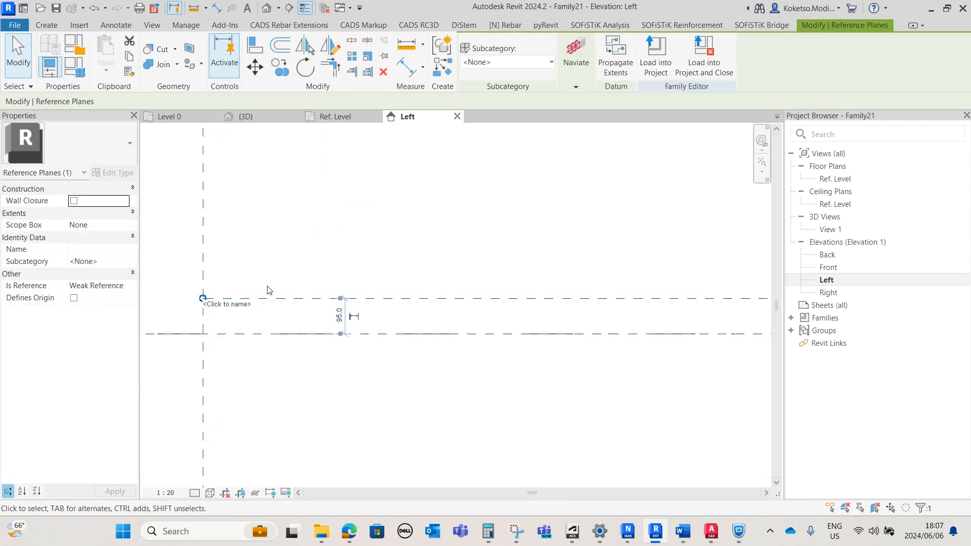
middle_click_drag(269, 292, 339, 316)
left_click(255, 67)
key("c")
key("o")
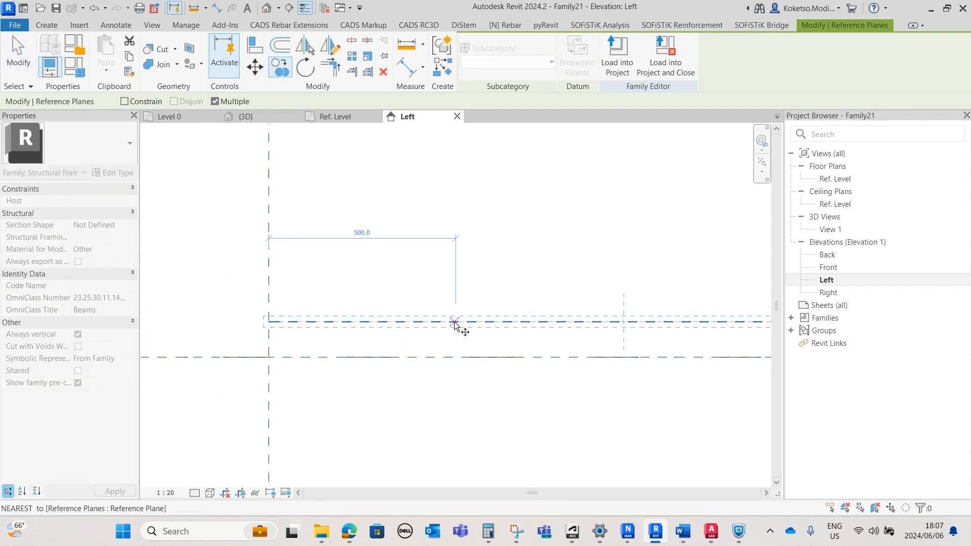
left_click(455, 322)
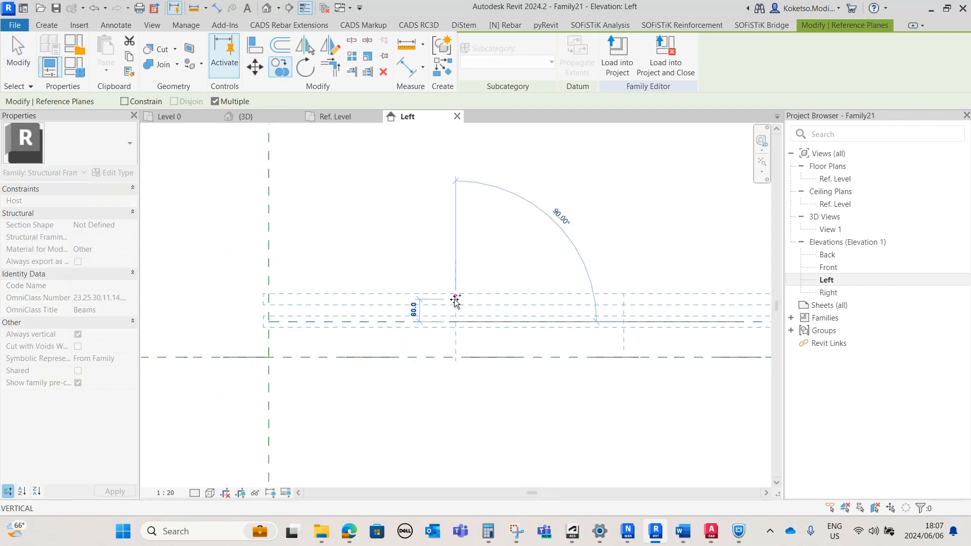
type("180")
key("Return")
Place another copy of the reference plane 1320 mm above the previous copy and finish copying
middle_click_drag(454, 220, 426, 336)
scroll(426, 336, "down", 2)
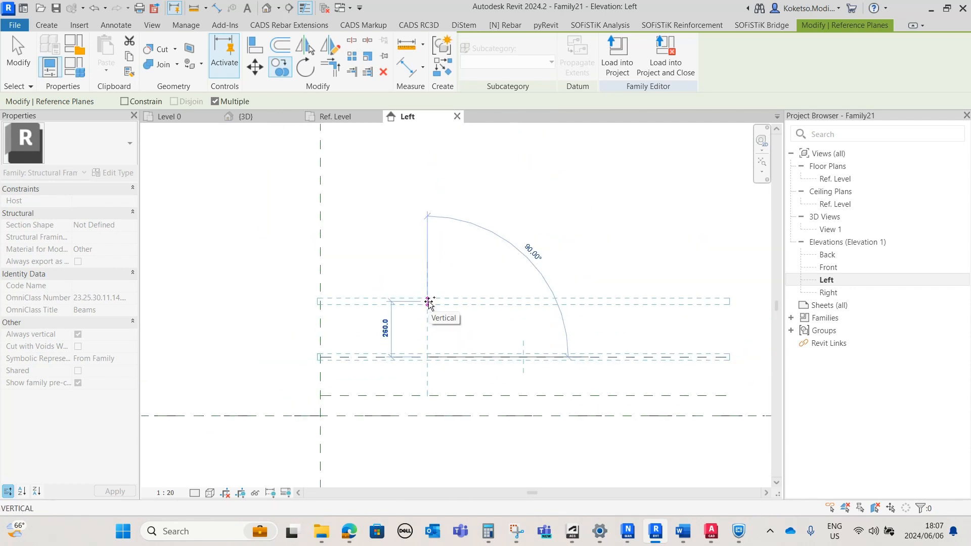
type("1320")
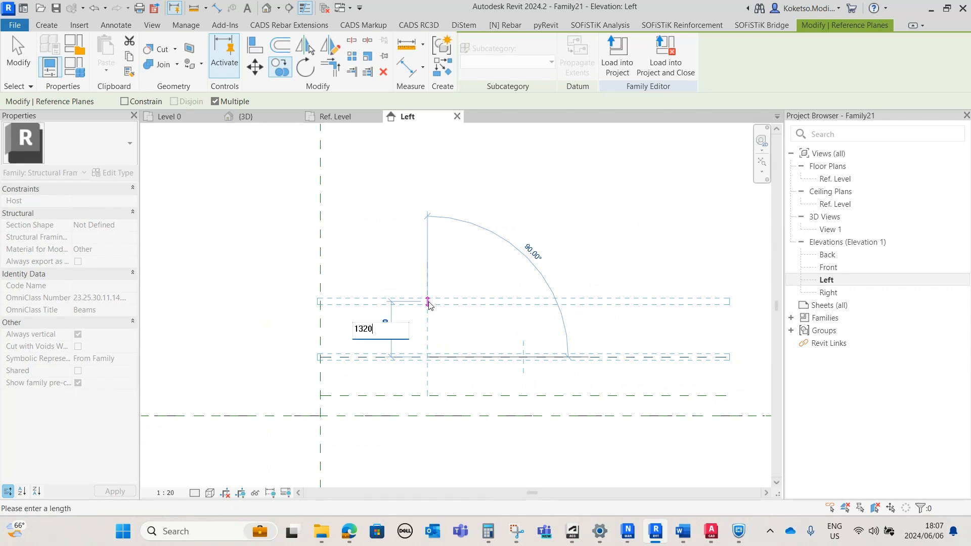
key("Return")
scroll(429, 304, "down", 2)
key("Escape")
key("Escape")
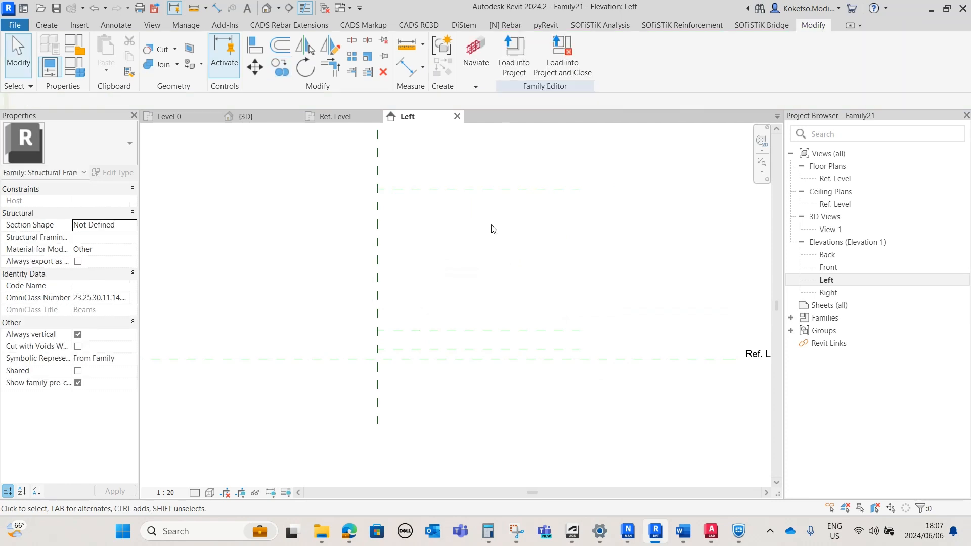
Draw a horizontal reference plane on the other side of the vertical centre plane, in line with the topmost plane
scroll(454, 234, "up", 1)
scroll(548, 301, "up", 3)
left_click(46, 25)
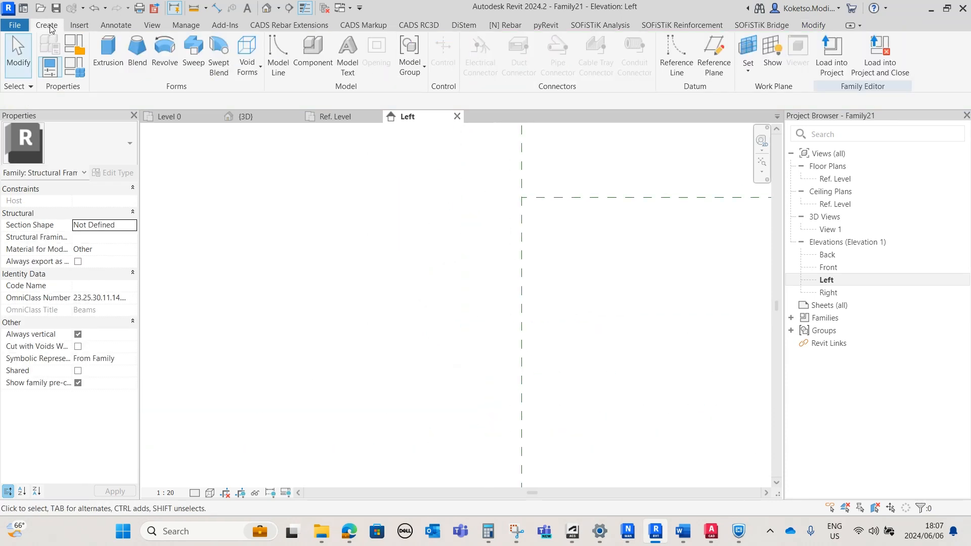
left_click(682, 57)
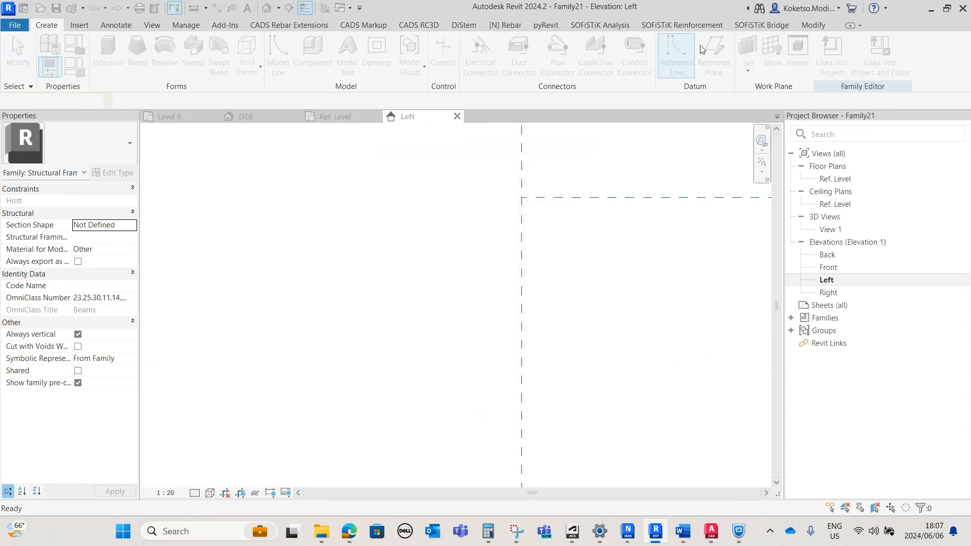
key("Escape")
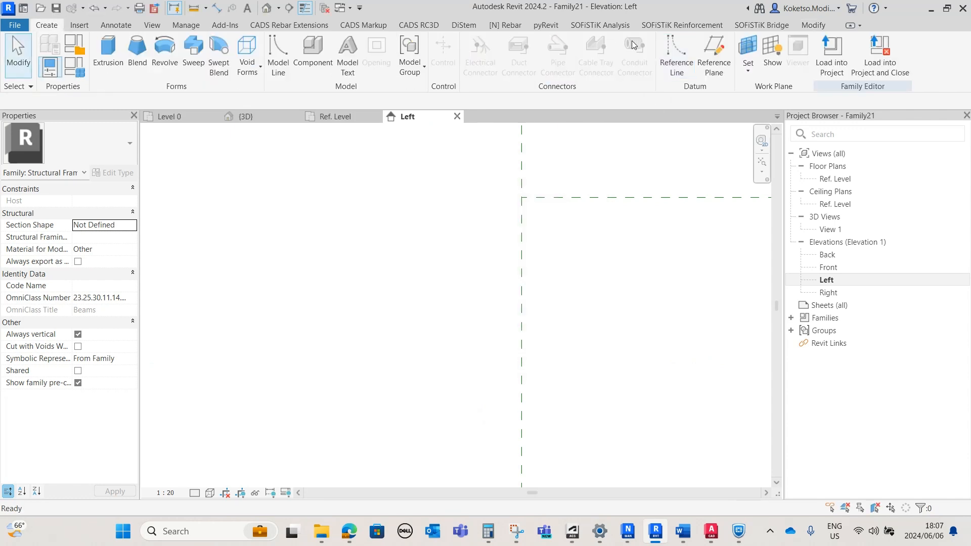
left_click(697, 76)
left_click(197, 201)
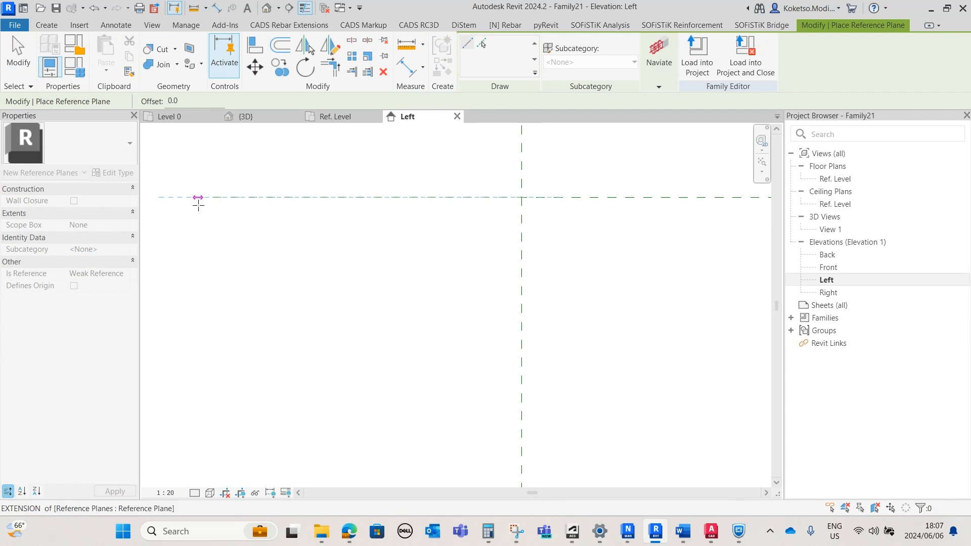
key("Escape")
Copy the newly drawn top reference plane 30 mm downward with multiple copying enabled
left_click(324, 198)
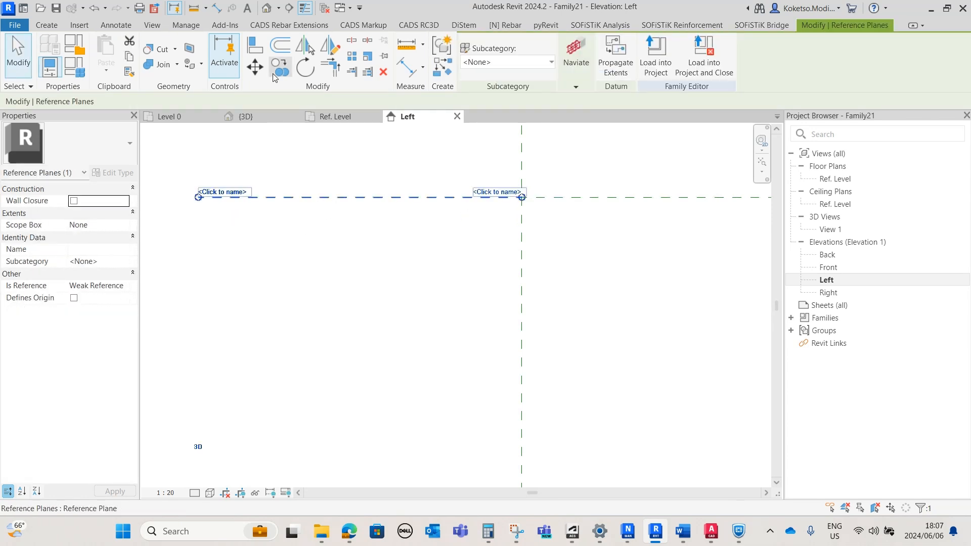
left_click(279, 69)
left_click(400, 198)
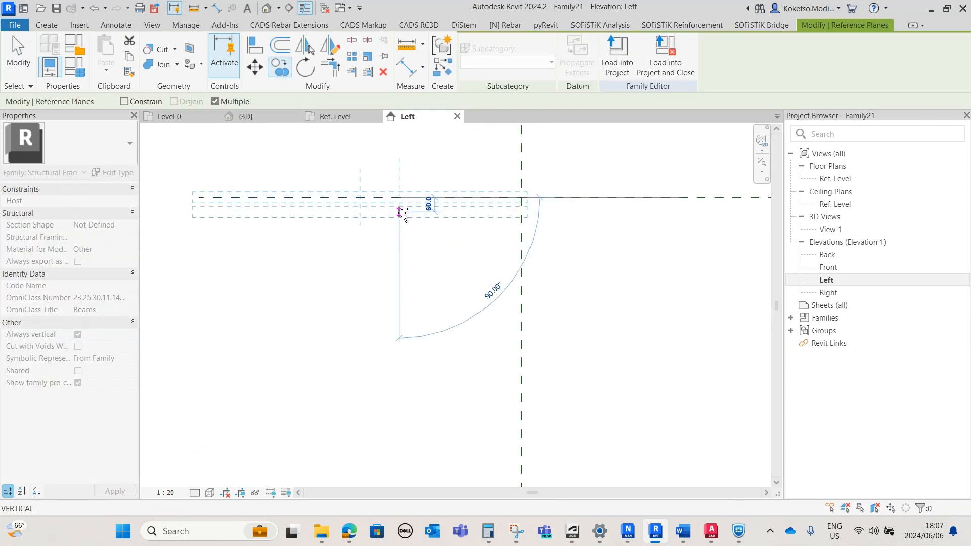
type("30")
key("Return")
Place two more copies of the top reference plane further down, the second 20 mm below the first
middle_click_drag(399, 276, 418, 230)
scroll(418, 230, "down", 1)
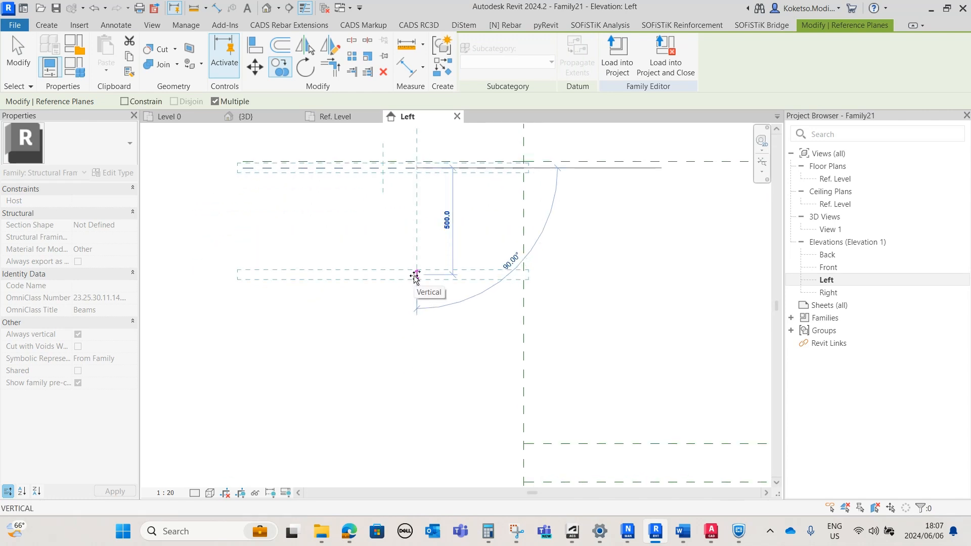
type("8")
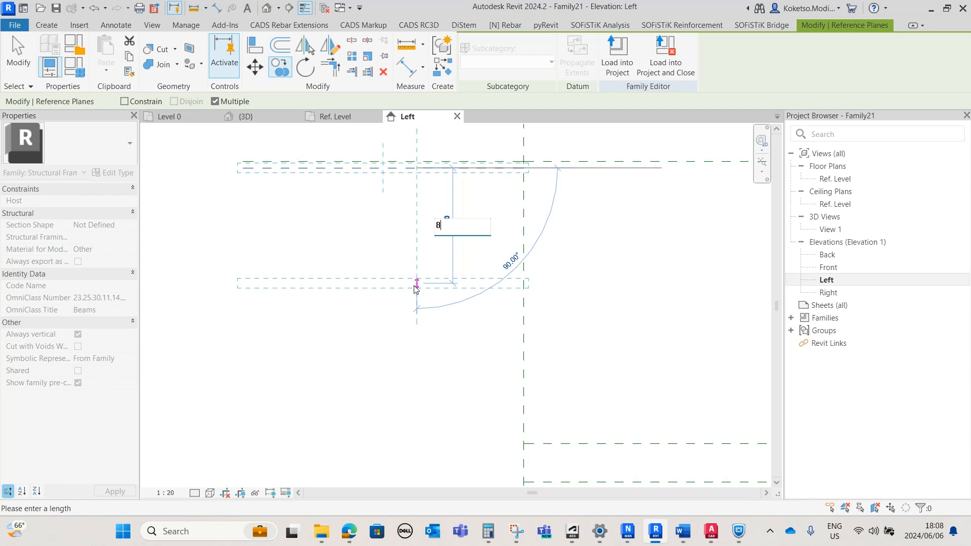
key("Return")
scroll(417, 393, "up", 1)
middle_click_drag(418, 393, 428, 290)
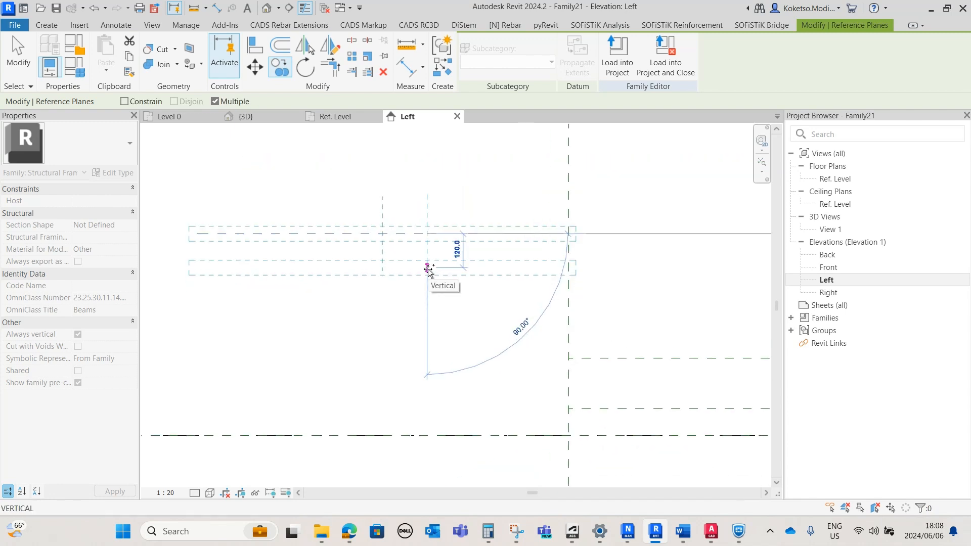
type("20")
key("Return")
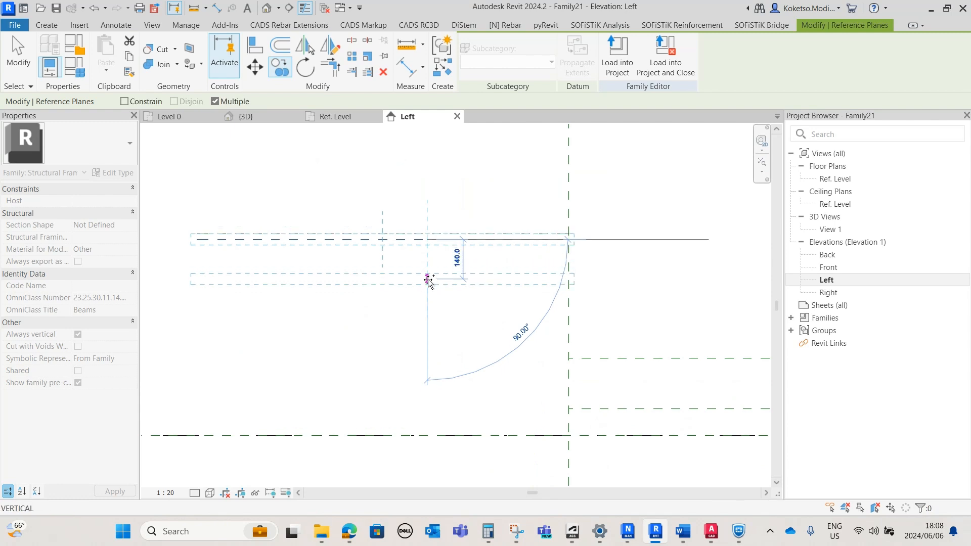
Place another copy of the reference plane 550 mm lower, followed by one 20 mm beneath it
type("550")
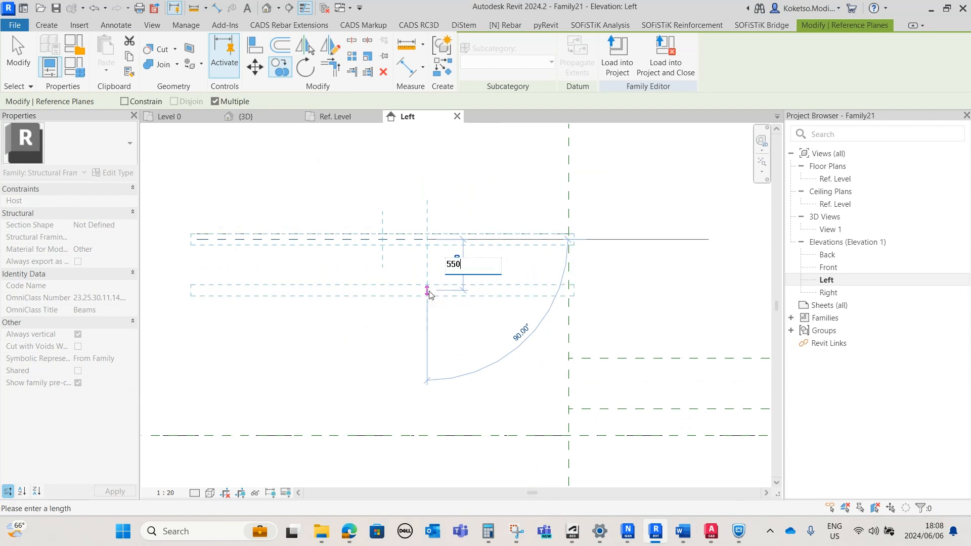
key("Return")
scroll(427, 412, "up", 3)
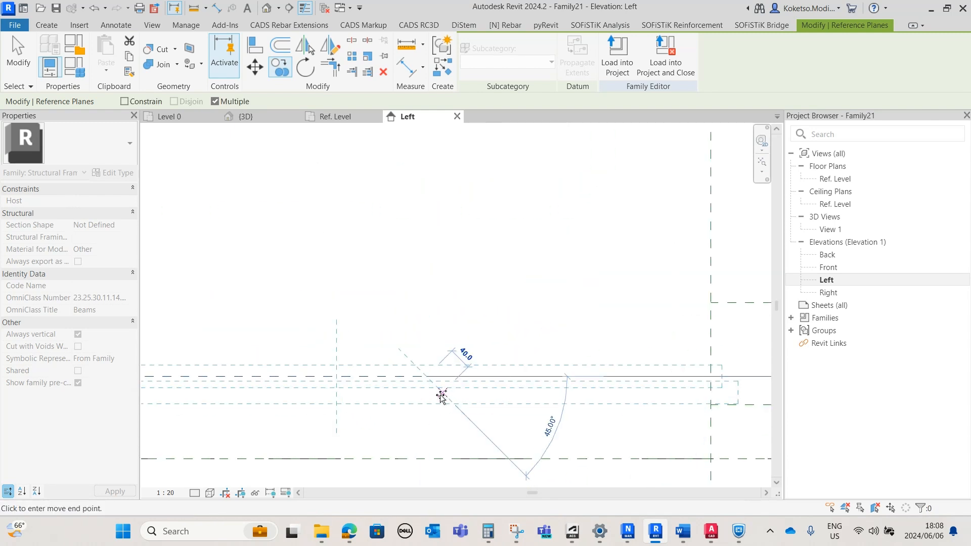
type("20")
key("Return")
Place a copy of the reference plane below the reference level and another 20 mm beneath it, then finish copying
middle_click_drag(428, 408, 452, 262)
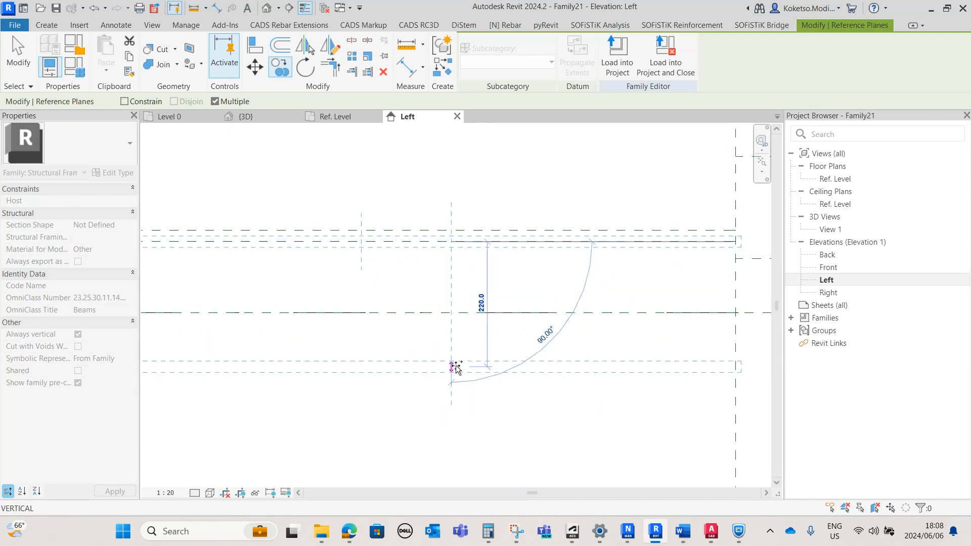
type("41")
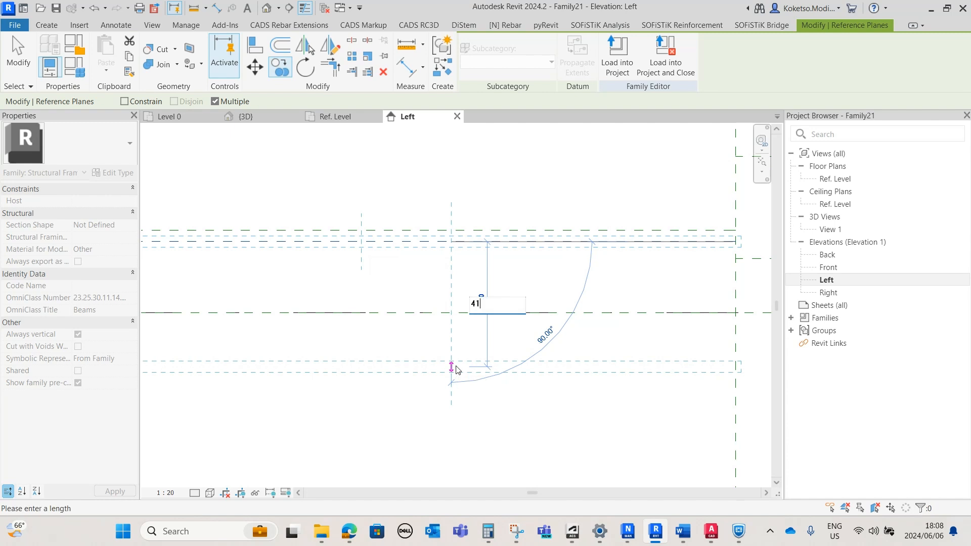
key("Return")
middle_click_drag(453, 426, 468, 268)
scroll(469, 268, "down", 1)
scroll(468, 306, "up", 2)
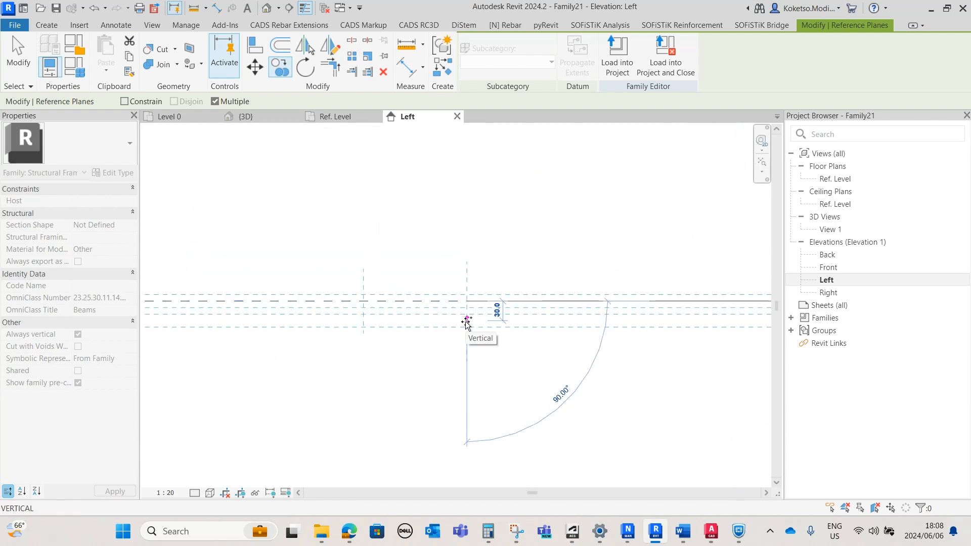
type("20")
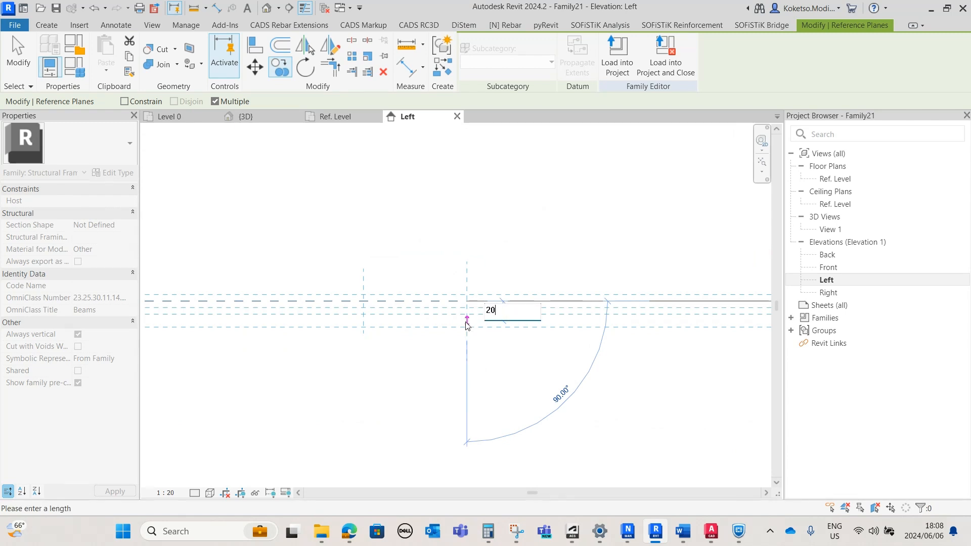
key("Return")
scroll(469, 358, "down", 3)
middle_click_drag(477, 333, 355, 321)
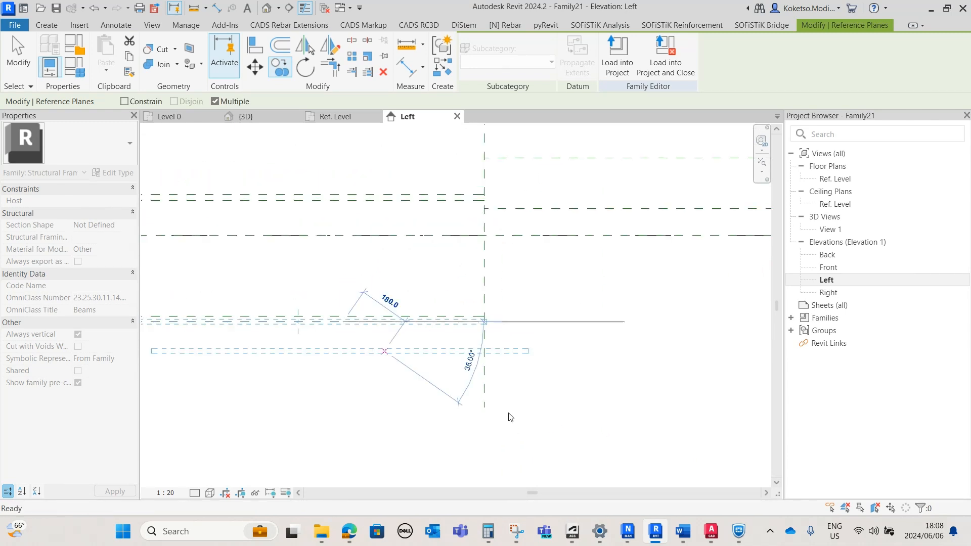
key("Escape")
key("Escape")
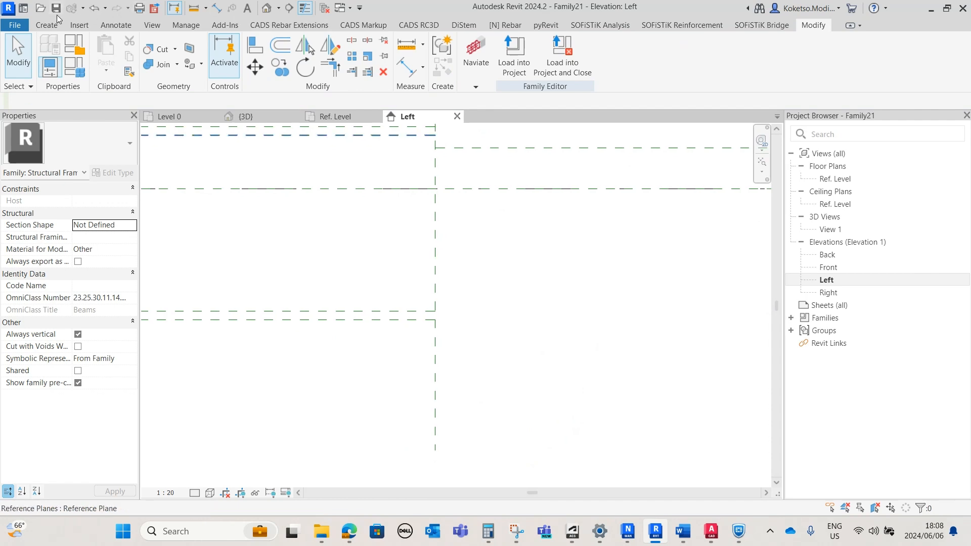
Draw a horizontal reference plane from the vertical centre plane to its other side, in line with the lowest copied plane
left_click(46, 25)
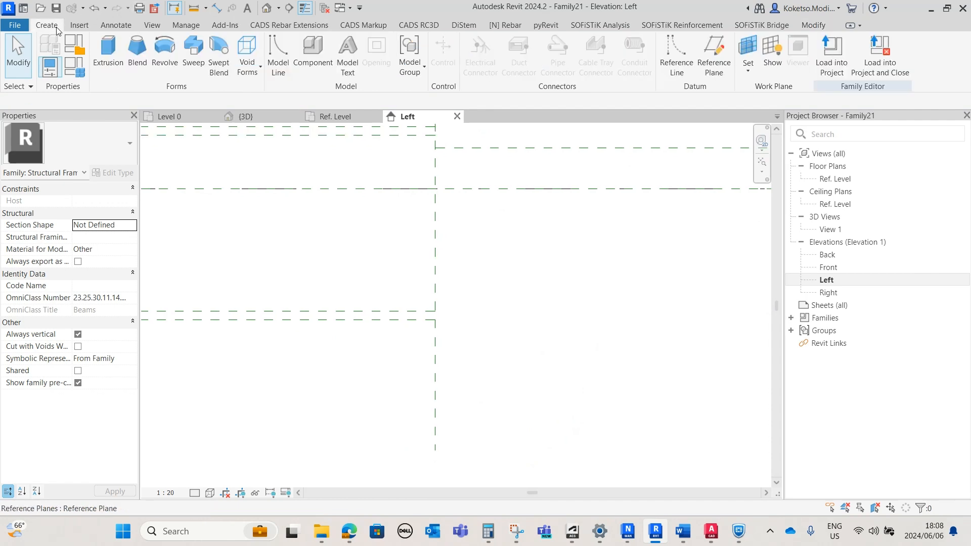
left_click(714, 50)
left_click(435, 320)
scroll(434, 335, "down", 3)
middle_click_drag(526, 329, 354, 328)
scroll(374, 329, "down", 4)
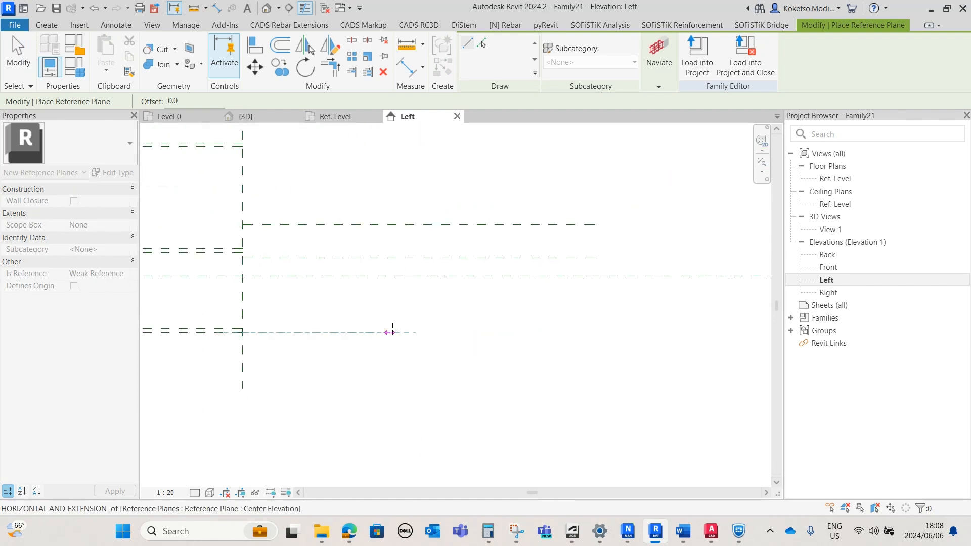
left_click(568, 332)
scroll(236, 334, "up", 3)
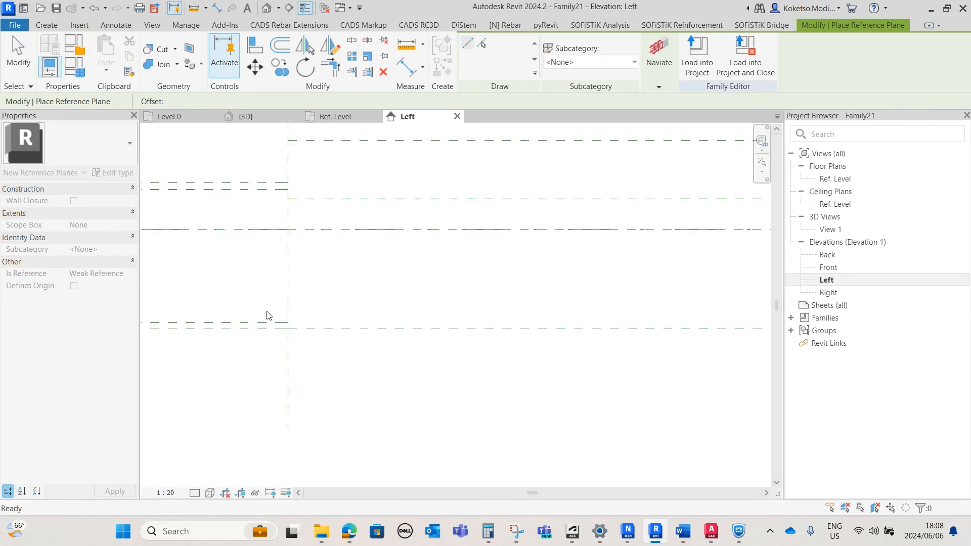
key("Escape")
Copy the newly drawn lowest reference plane vertically up to the reference level and finish copying
left_click(333, 329)
scroll(292, 282, "up", 3)
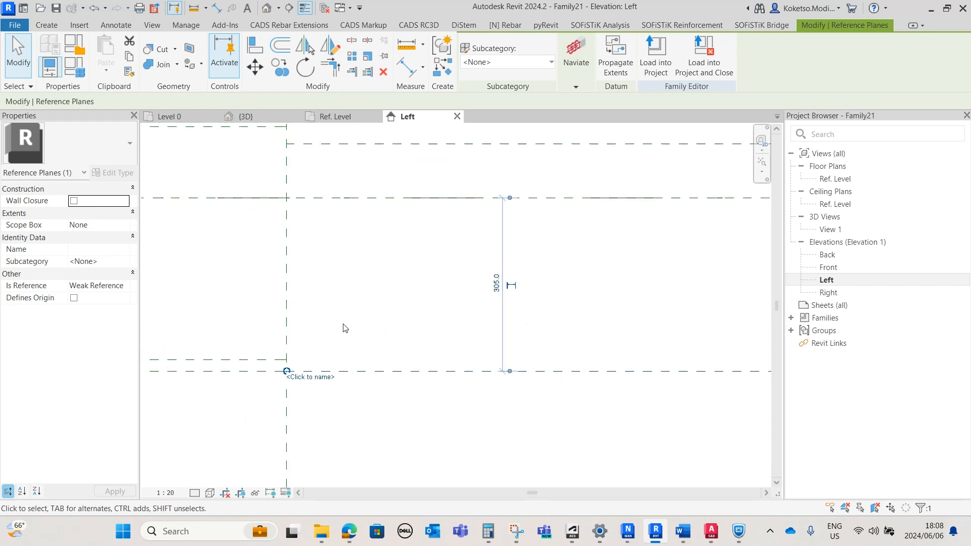
scroll(380, 380, "up", 2)
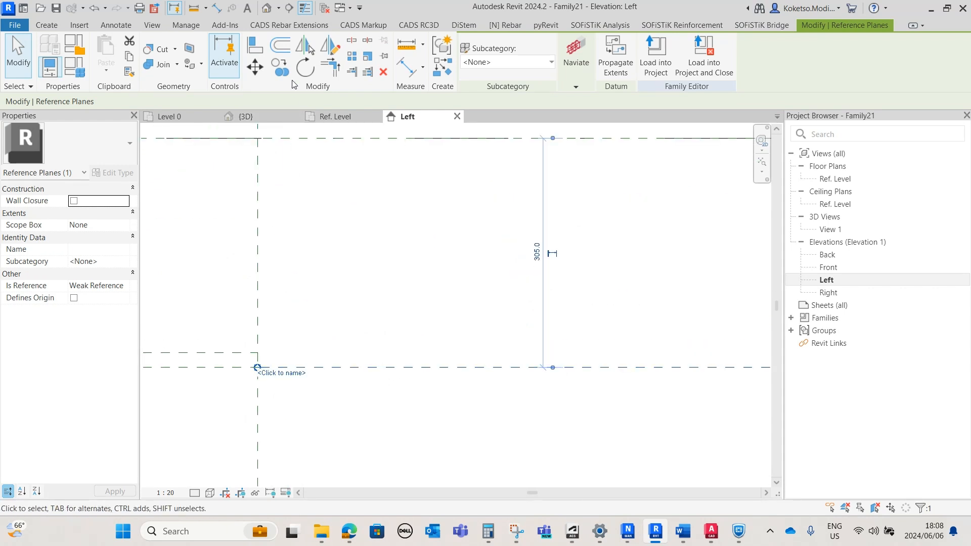
left_click(281, 67)
left_click(399, 366)
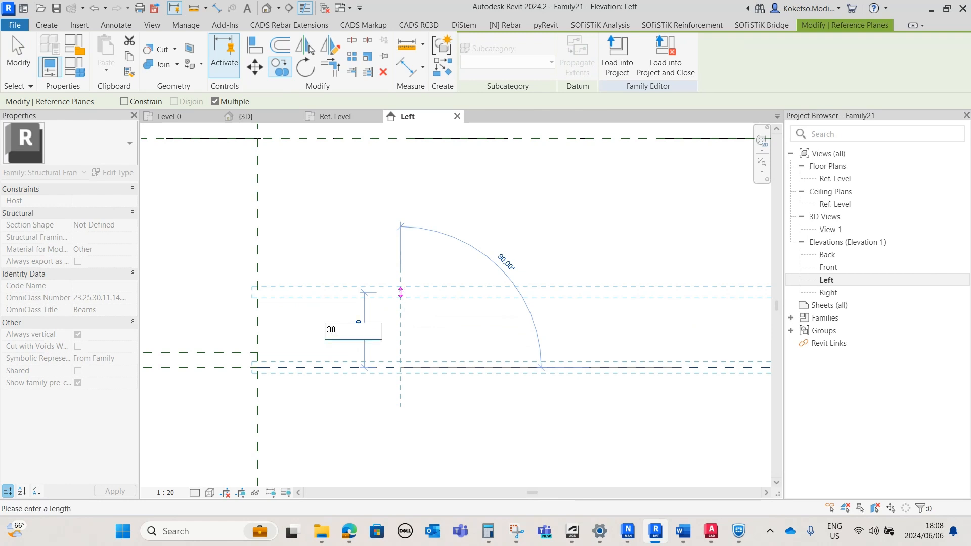
key("Return")
scroll(403, 292, "down", 3)
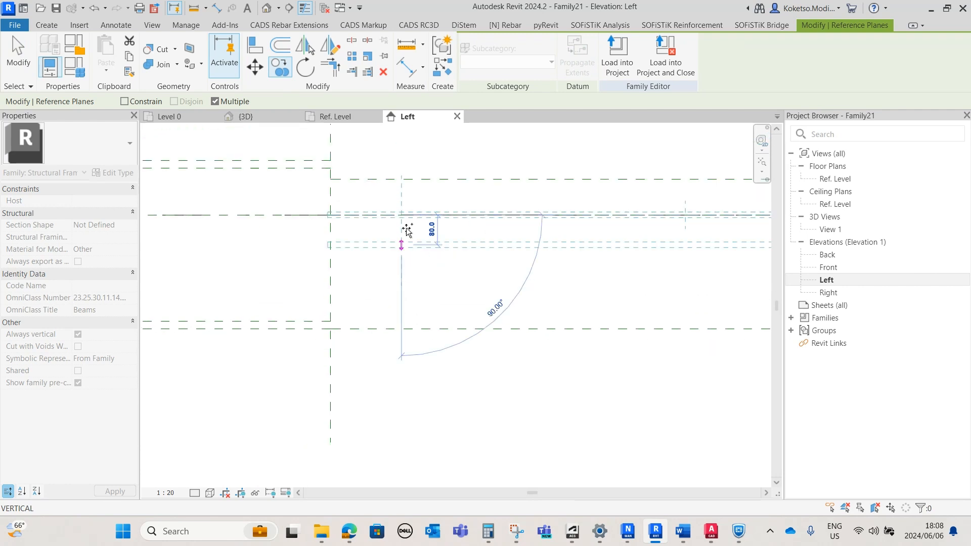
key("Escape")
key("Escape")
Draw a vertical reference plane from the lowest horizontal plane up to the reference level, about 170 mm from the vertical centre plane
scroll(391, 244, "up", 3)
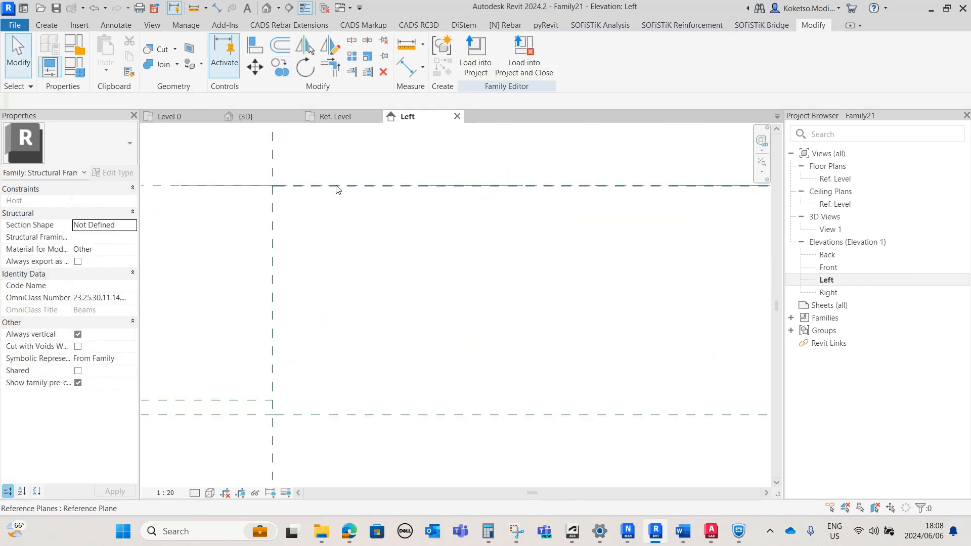
scroll(446, 324, "down", 3)
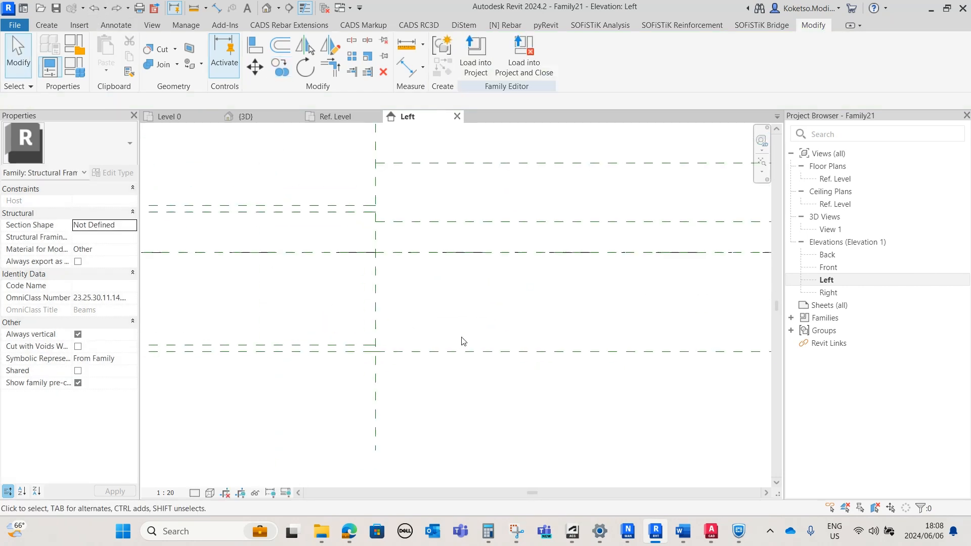
scroll(442, 368, "up", 2)
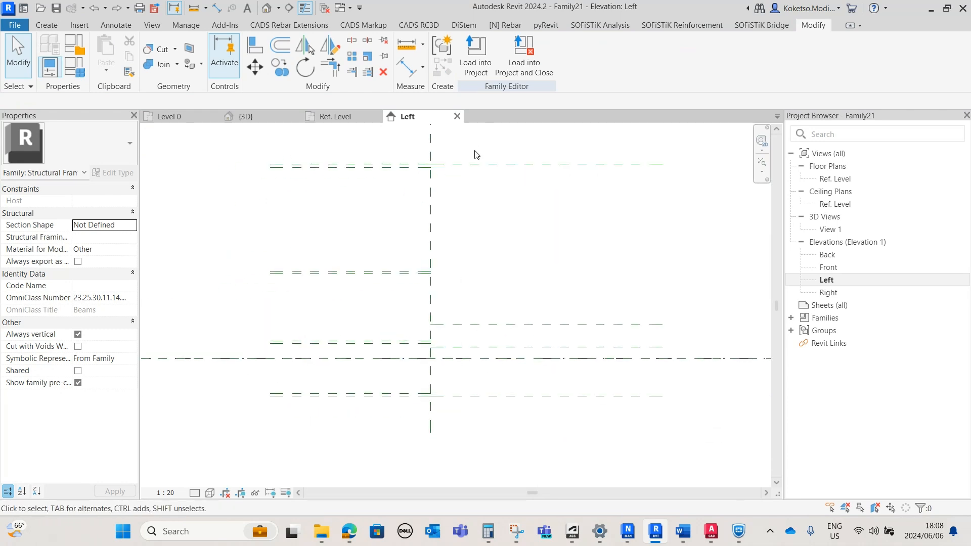
left_click(47, 28)
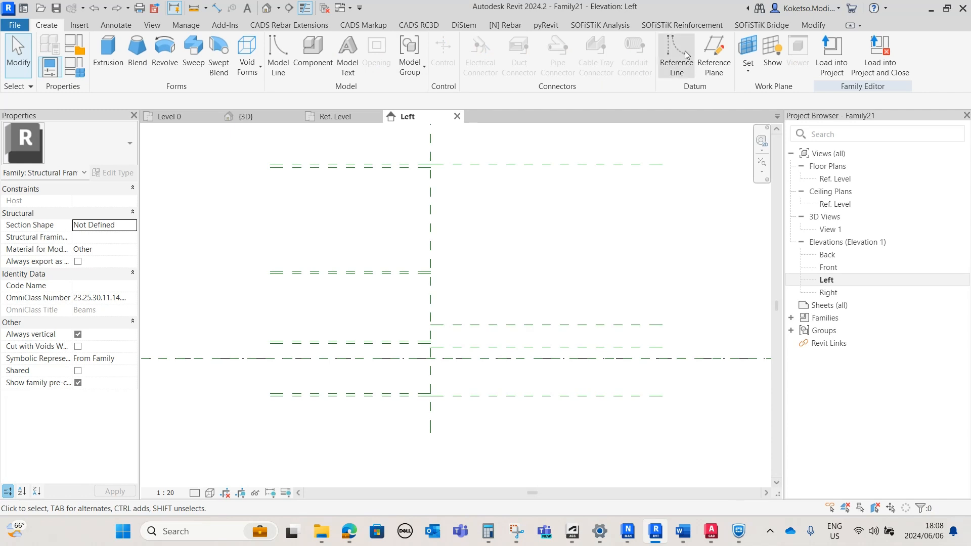
left_click(713, 53)
scroll(470, 379, "up", 2)
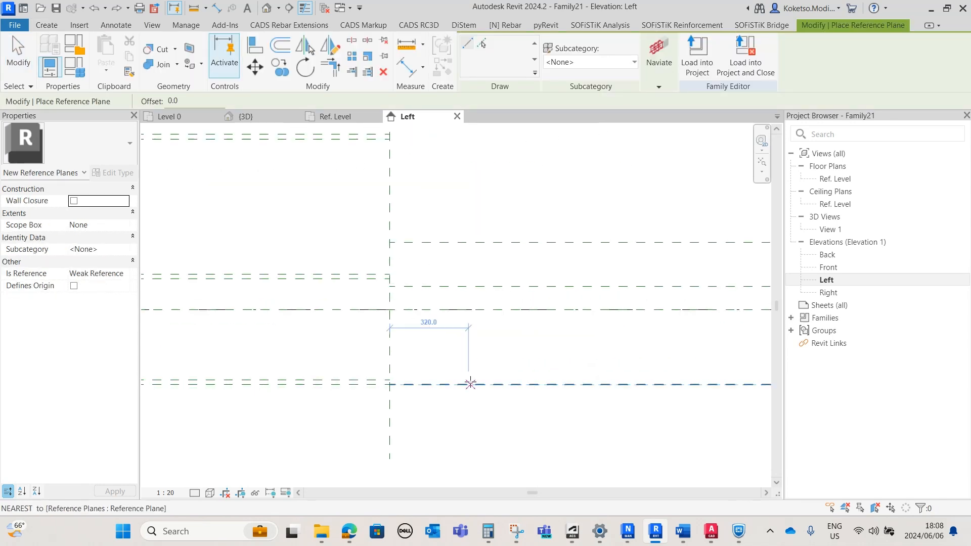
scroll(440, 387, "up", 3)
left_click(420, 383)
left_click(420, 208)
key("Escape")
key("Escape")
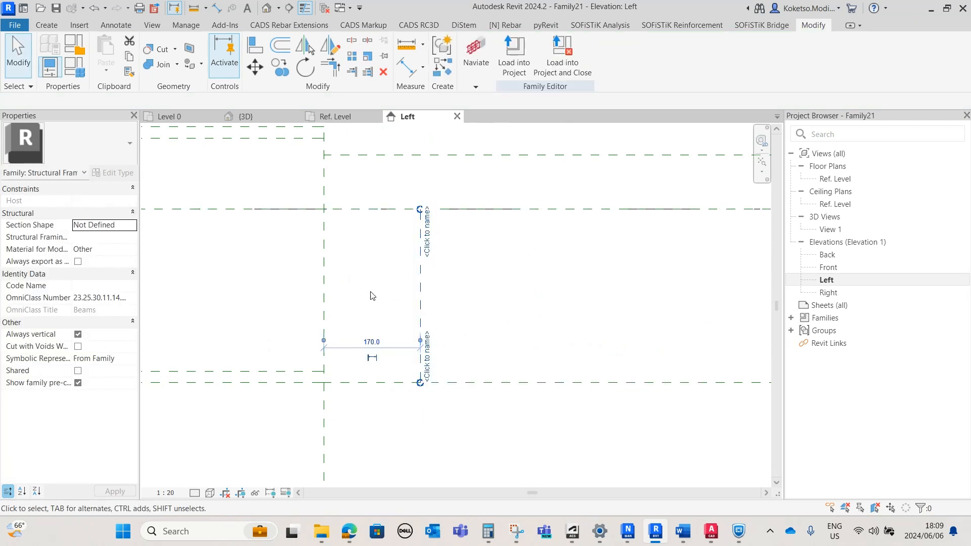
Set the lower vertical reference plane's distance from the vertical centre plane to 135 mm
left_click(371, 341)
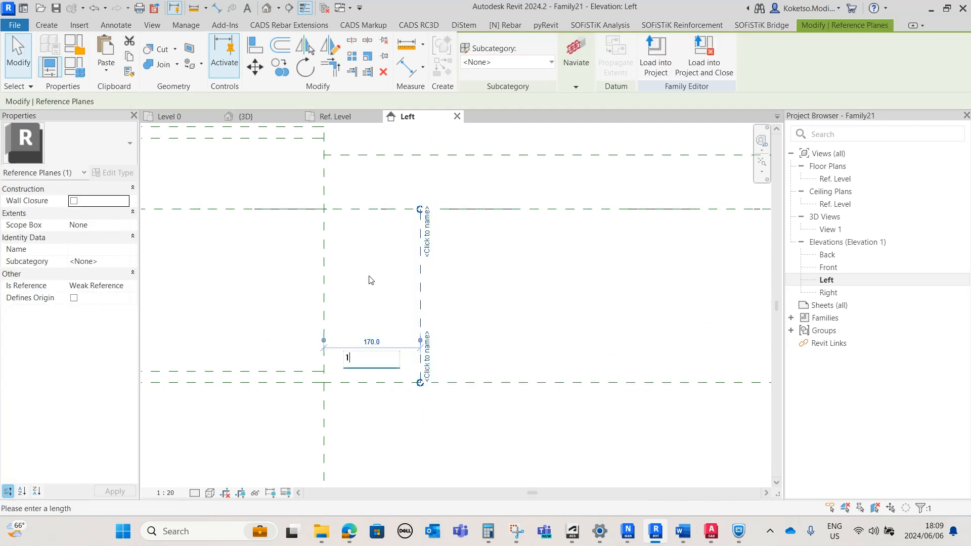
type("135")
key("Return")
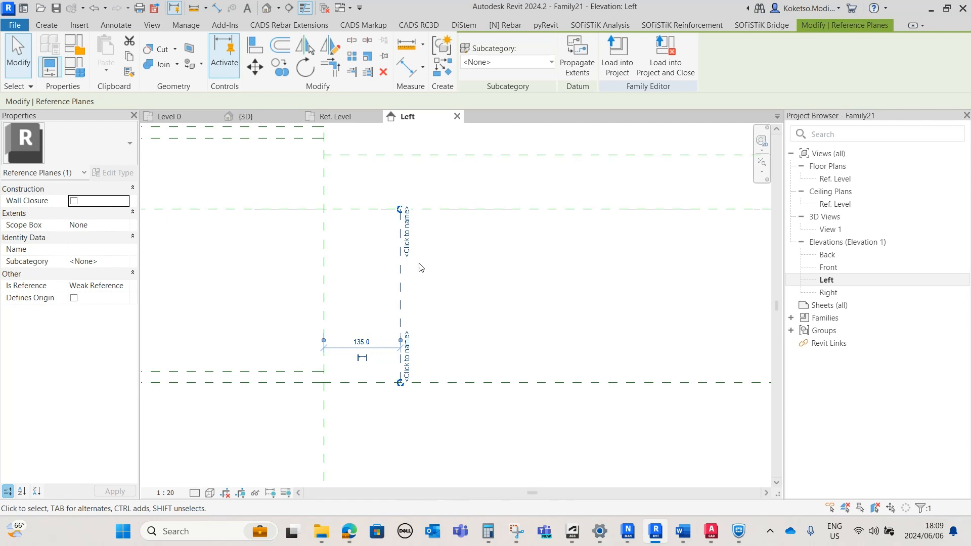
Draw a vertical reference plane from the upper end of the 135 mm plane to the second horizontal plane above the reference level
middle_click_drag(430, 273, 414, 338)
scroll(413, 333, "down", 3)
scroll(407, 243, "up", 2)
scroll(409, 245, "up", 1)
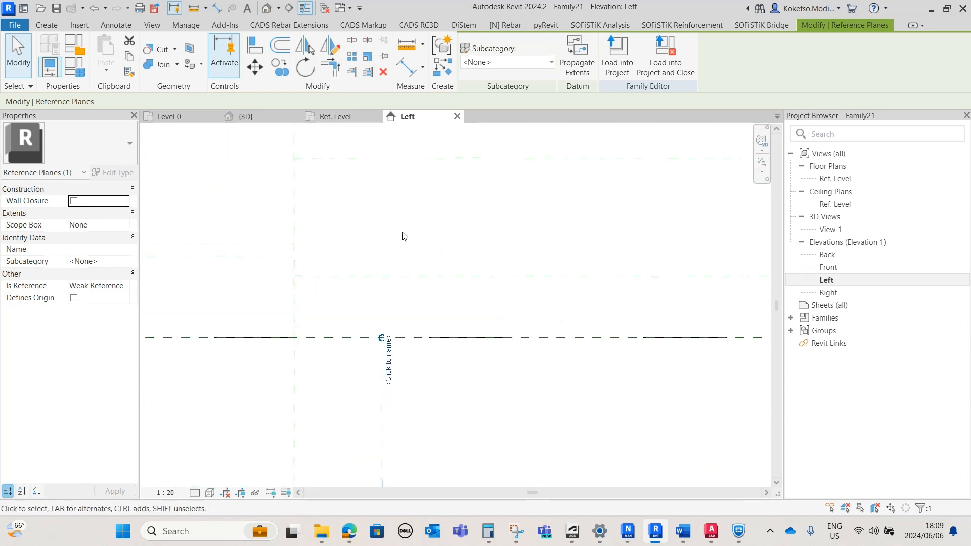
key("Escape")
left_click(50, 28)
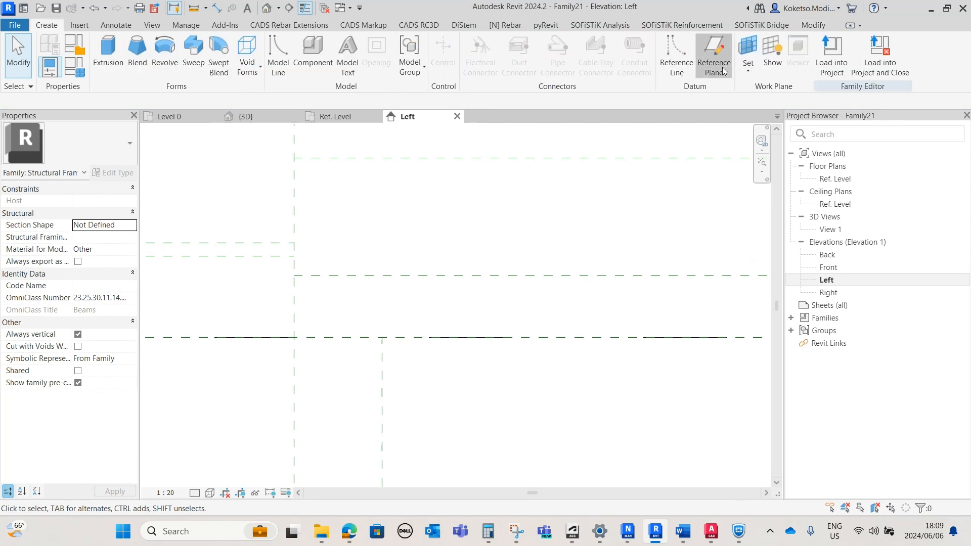
left_click(722, 67)
left_click(382, 337)
middle_click_drag(390, 337, 393, 429)
scroll(392, 429, "down", 2)
left_click(384, 328)
scroll(387, 387, "up", 2)
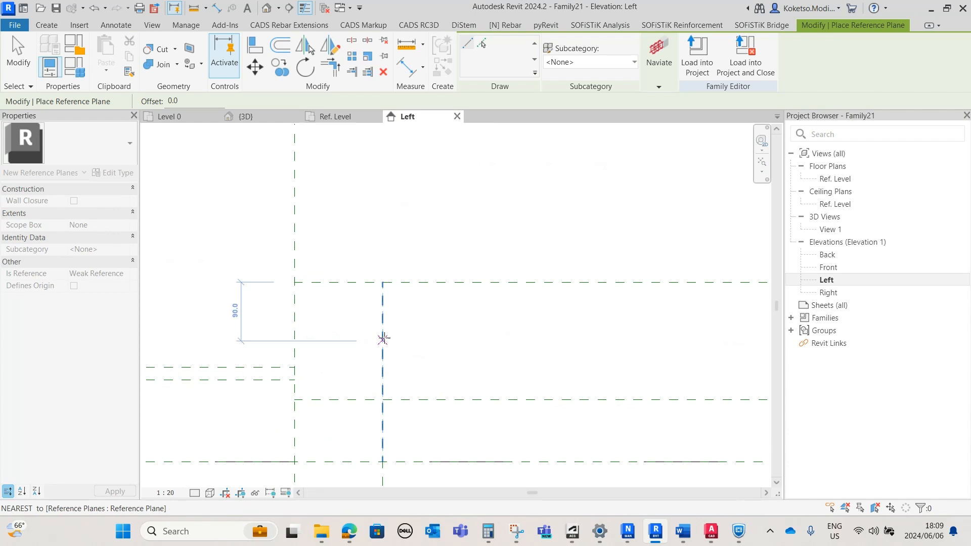
key("Escape")
Set the upper vertical reference plane's distance from the vertical centre plane to =135+340 and deselect it
left_click(337, 421)
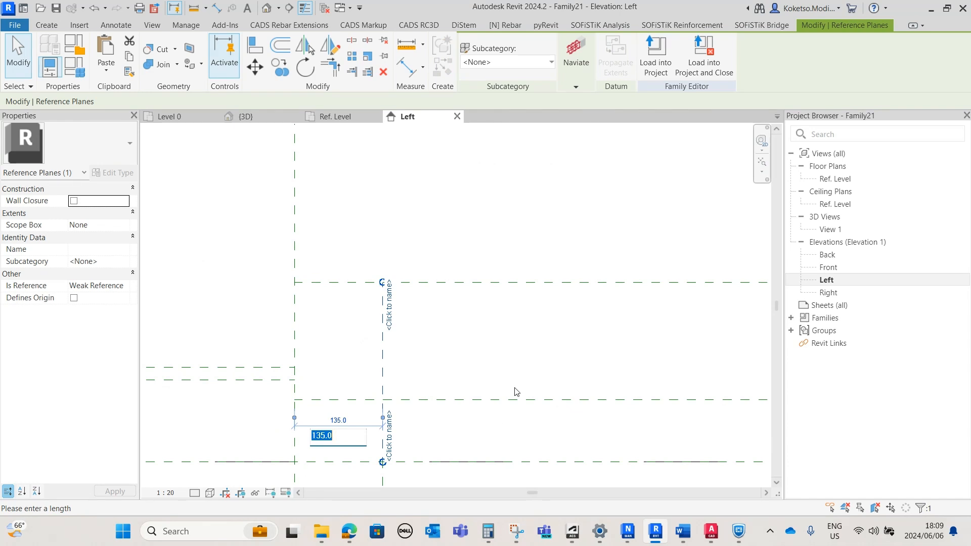
scroll(477, 385, "down", 2)
middle_click_drag(434, 394, 431, 313)
scroll(424, 360, "up", 1)
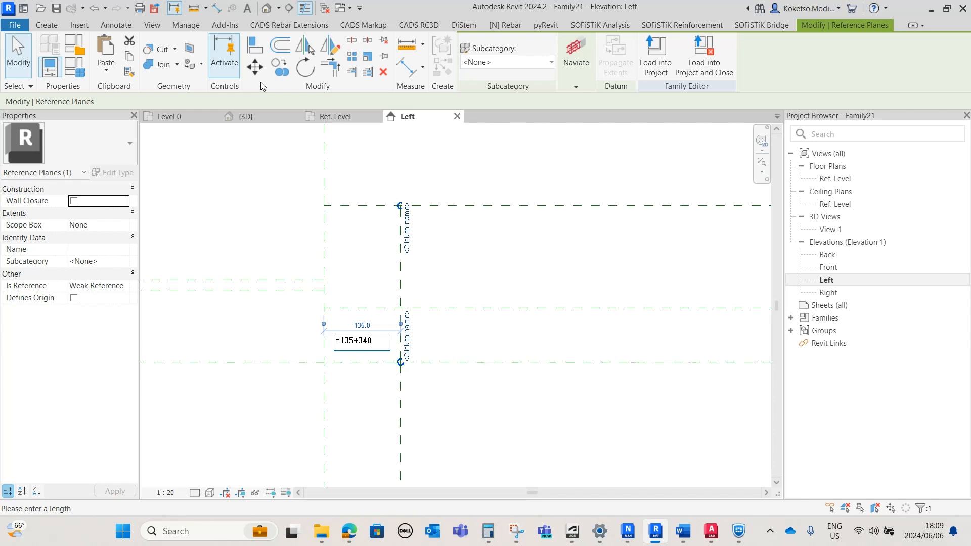
key("Return")
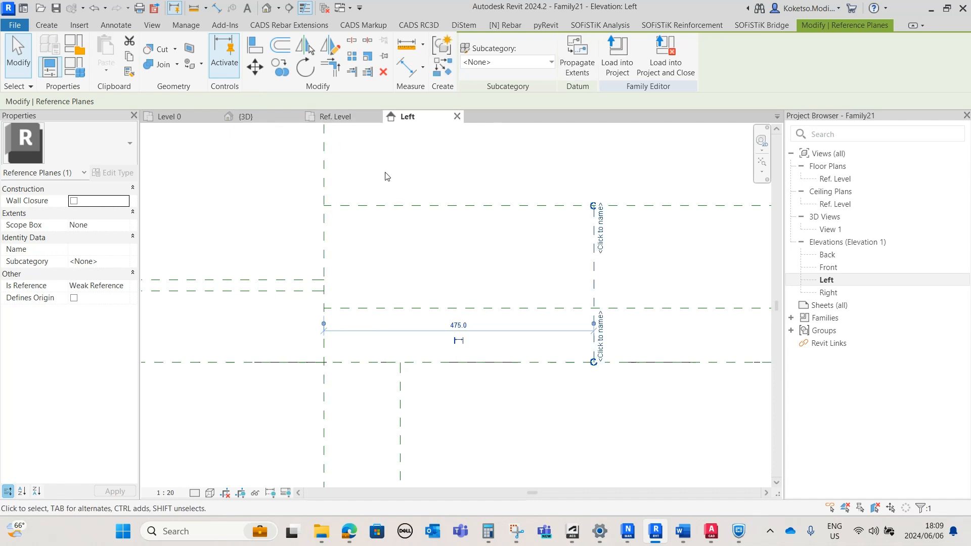
left_click(518, 394)
Draw a vertical reference plane down from the topmost horizontal plane, about 255 mm from the vertical centre plane
scroll(559, 313, "down", 2)
mouse_move(562, 309)
middle_mouse_down()
mouse_move(544, 338)
mouse_move(552, 323)
middle_mouse_up()
scroll(551, 333, "down", 1)
scroll(596, 309, "up", 3)
scroll(542, 322, "down", 2)
middle_click_drag(473, 270, 469, 385)
scroll(468, 383, "down", 3)
middle_click_drag(462, 226, 424, 388)
scroll(426, 382, "down", 3)
middle_click_drag(435, 318, 419, 258)
scroll(419, 258, "up", 1)
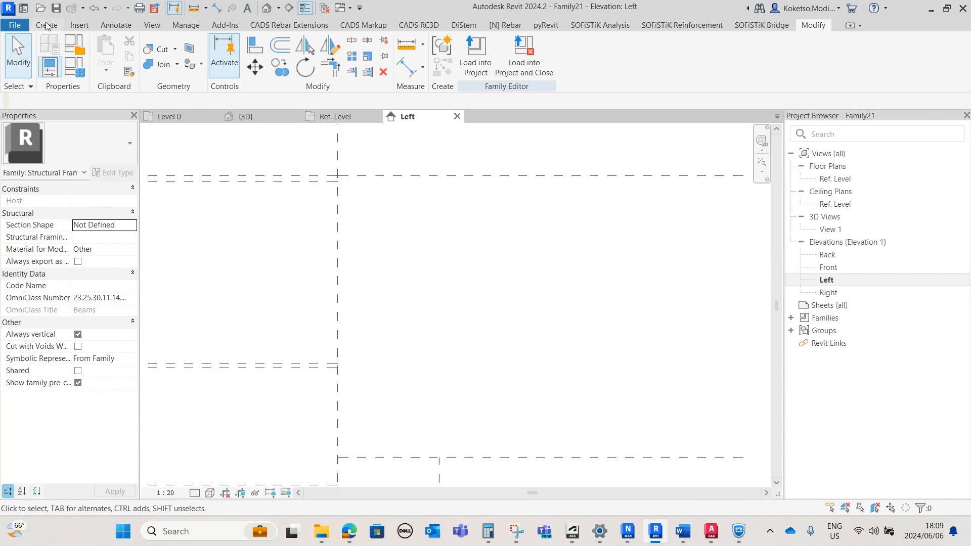
left_click(46, 25)
left_click(713, 56)
left_click(391, 175)
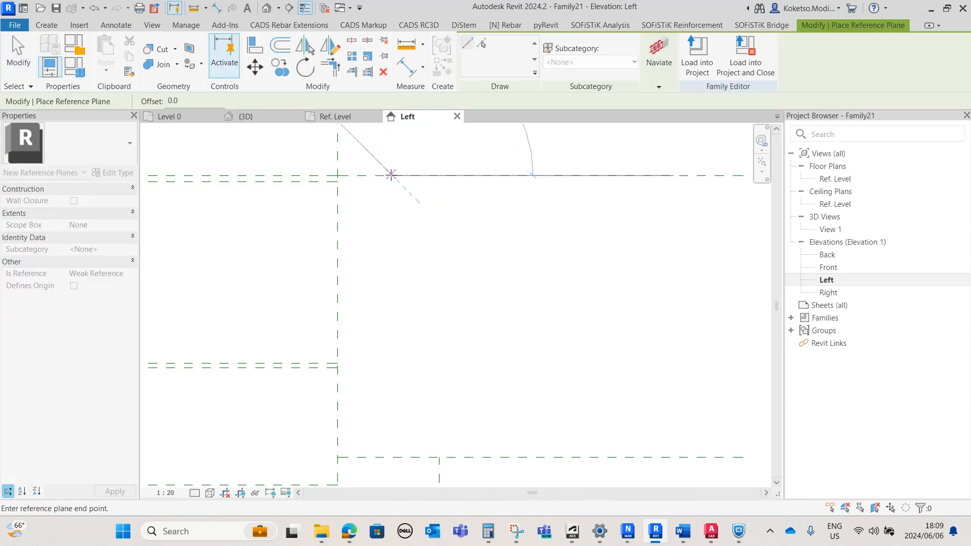
left_click(393, 368)
key("Escape")
Set the new vertical reference plane's distance from the vertical centre plane to 210 mm
left_click(397, 247)
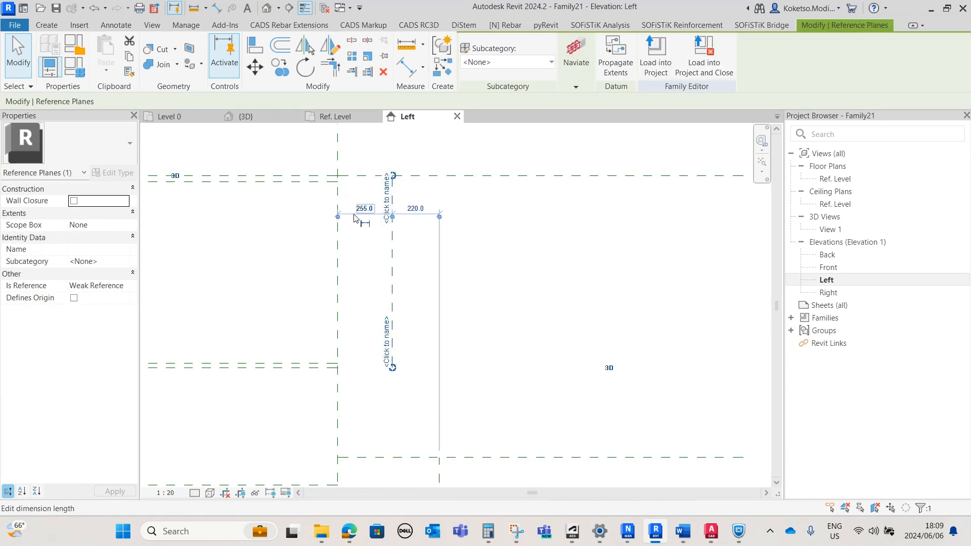
left_click(355, 218)
type("210")
key("Return")
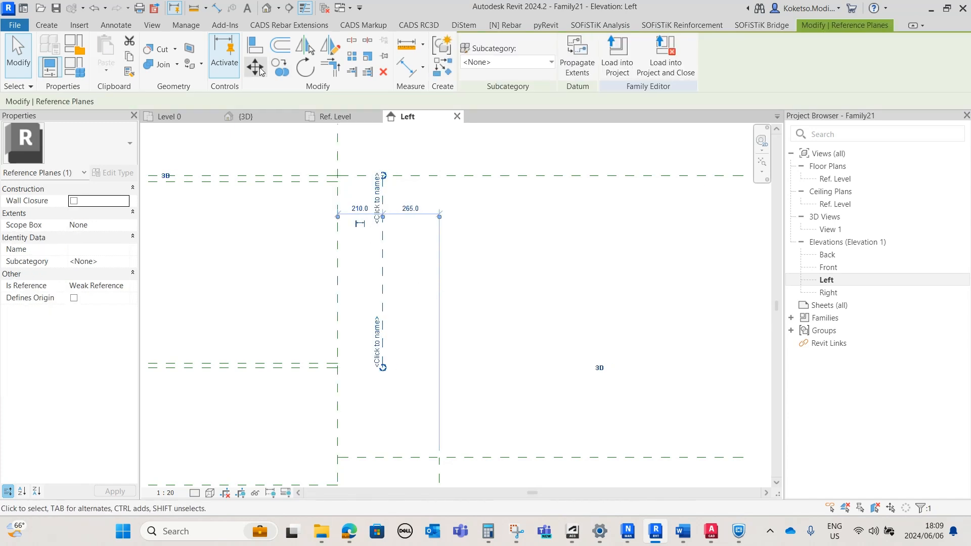
Copy the 210 mm vertical plane 140 mm further from the centre plane, and again in line with the 475 mm plane
left_click(271, 69)
left_click(383, 257)
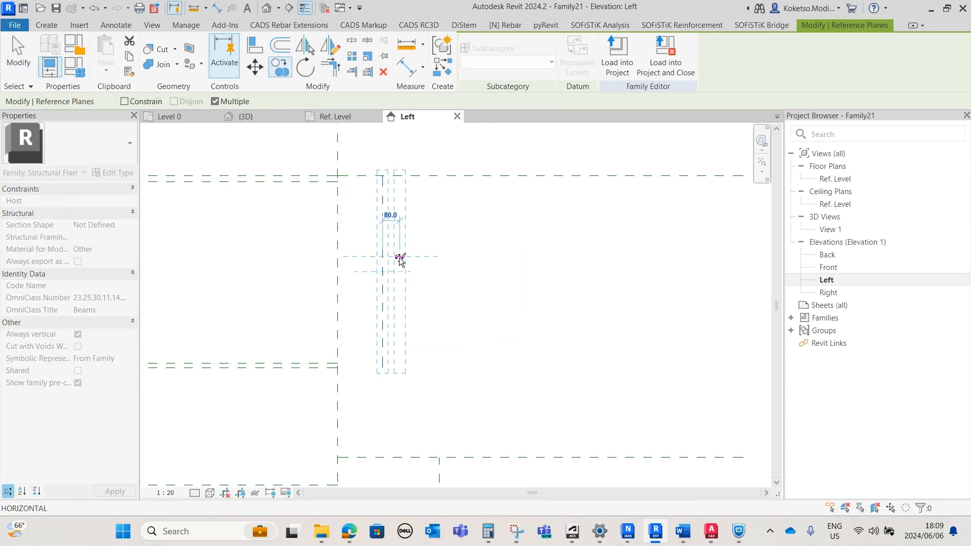
type("140")
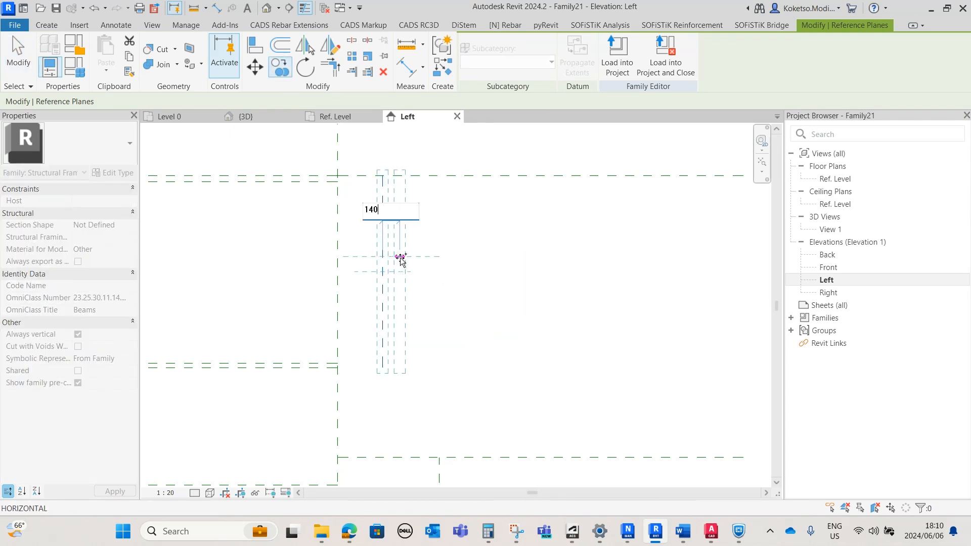
key("Return")
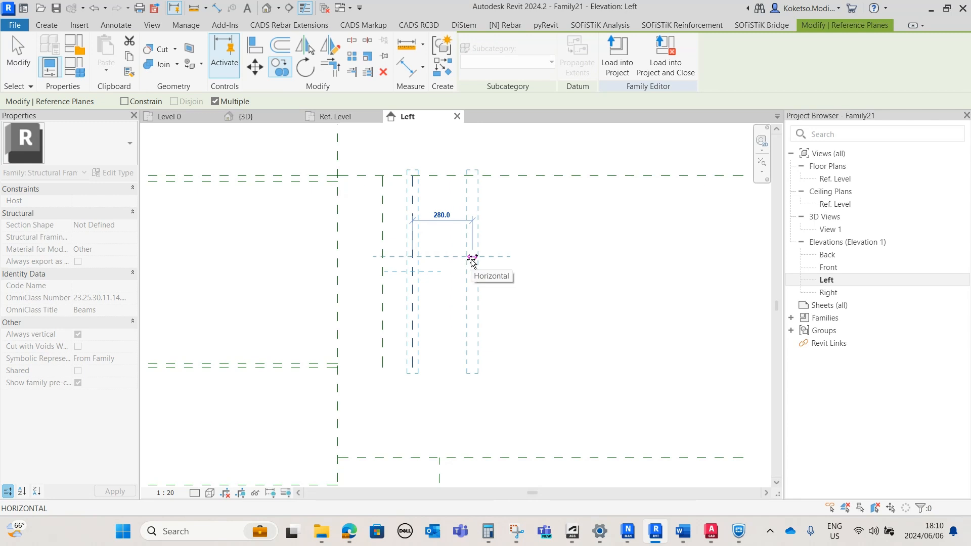
type("12")
key("Return")
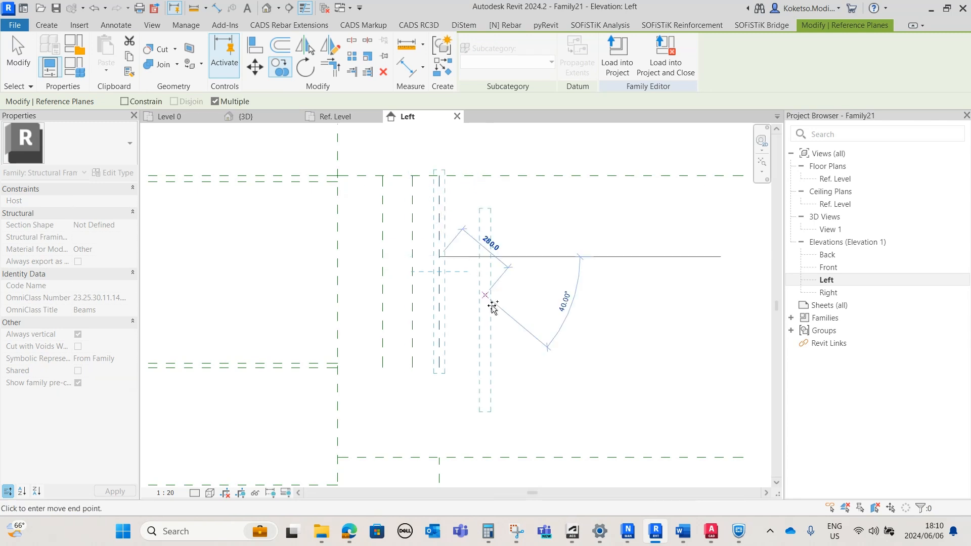
key("Escape")
key("Escape")
Extend the lower ends of the three upper vertical planes down to the second horizontal plane above the reference level
middle_click_drag(454, 364, 541, 253)
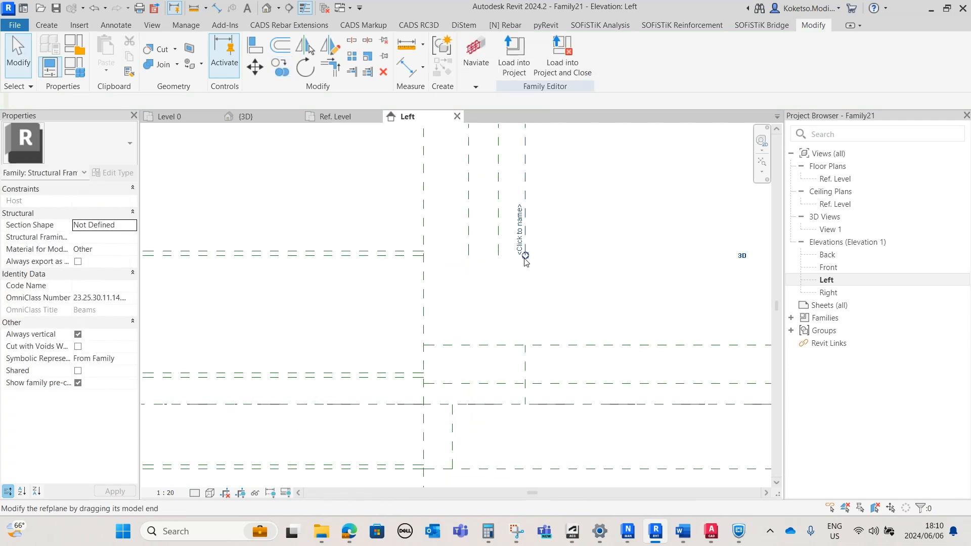
left_click(524, 255)
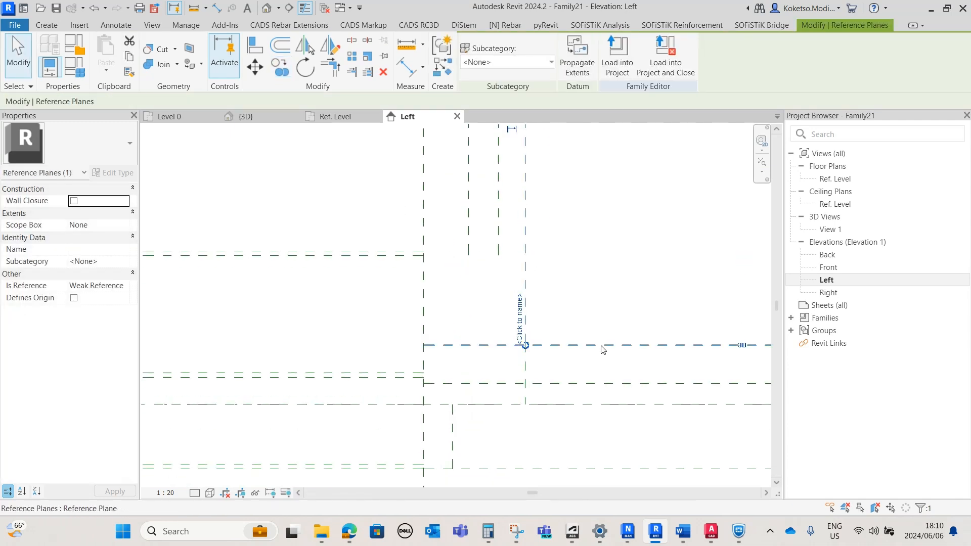
left_click(499, 251)
left_click_drag(498, 255, 499, 345)
left_click(470, 251)
left_click_drag(468, 255, 469, 345)
key("Escape")
scroll(582, 299, "down", 4)
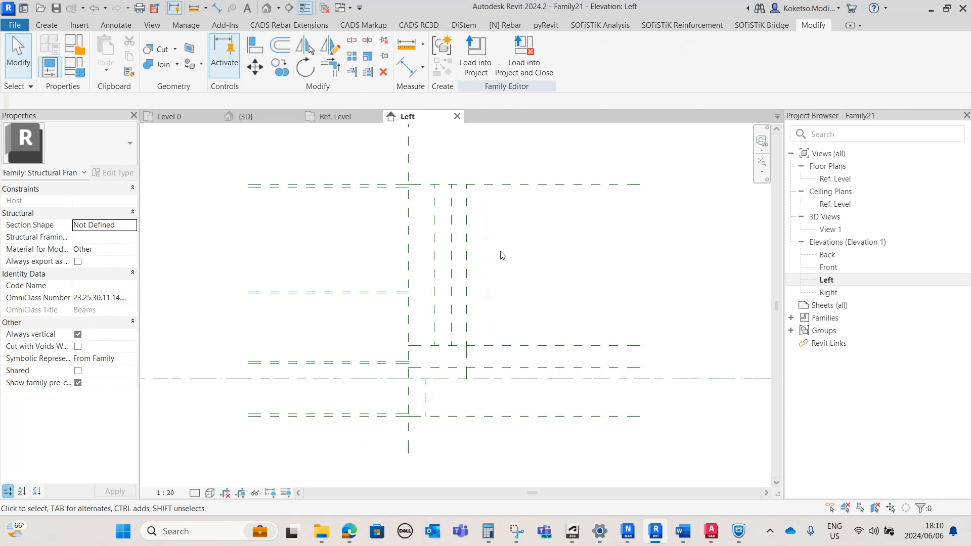
Start an extrusion sketch on the work plane Reference Plane : Left
left_click(46, 25)
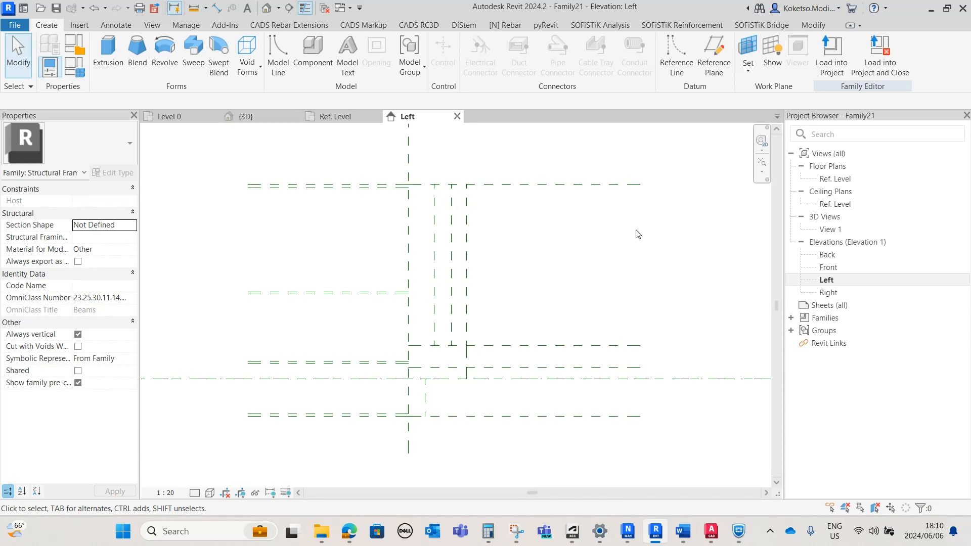
left_click(108, 53)
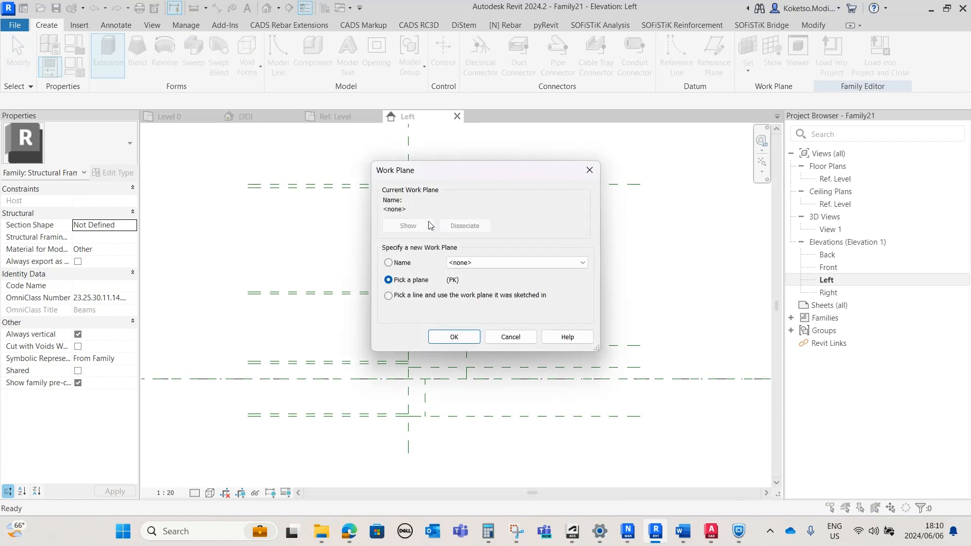
left_click(478, 262)
left_click(478, 318)
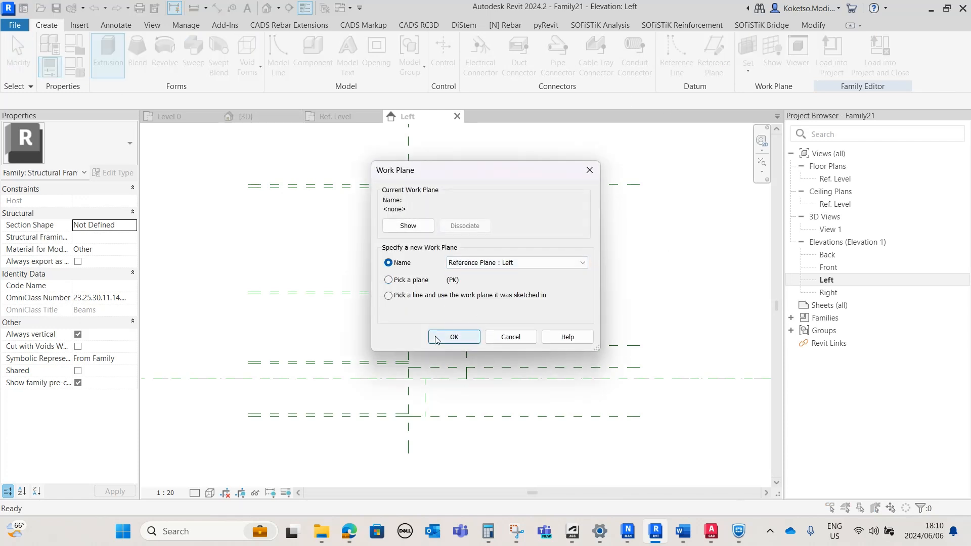
left_click(445, 337)
Sketch 340 mm along the reference level from the 135 mm plane, up to the next horizontal plane, and diagonally to the middle vertical plane's lower end
scroll(422, 412, "up", 4)
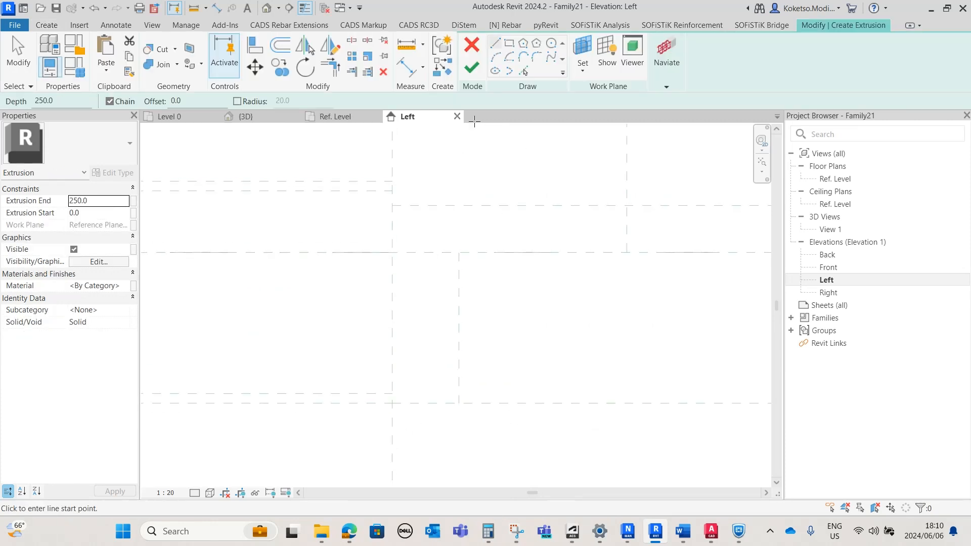
scroll(368, 340, "down", 2)
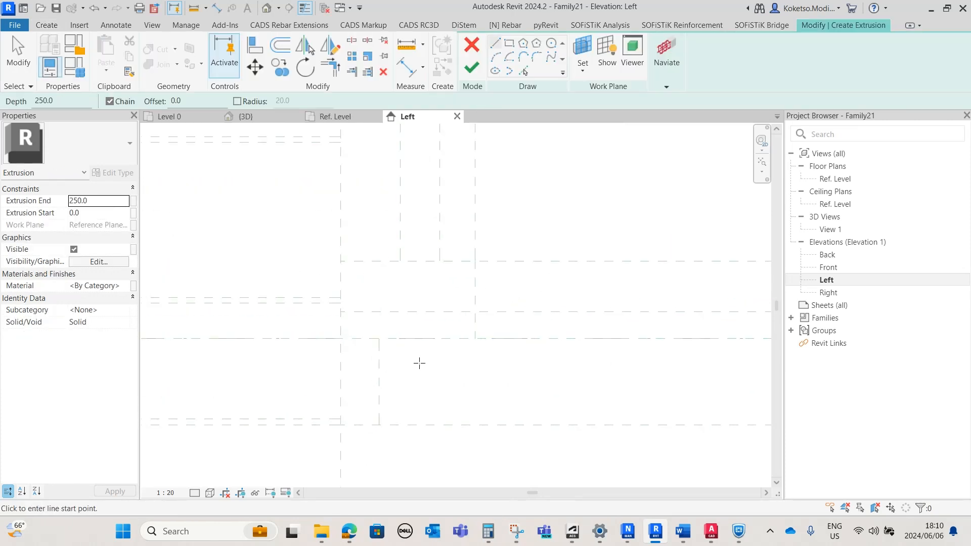
scroll(391, 345, "up", 2)
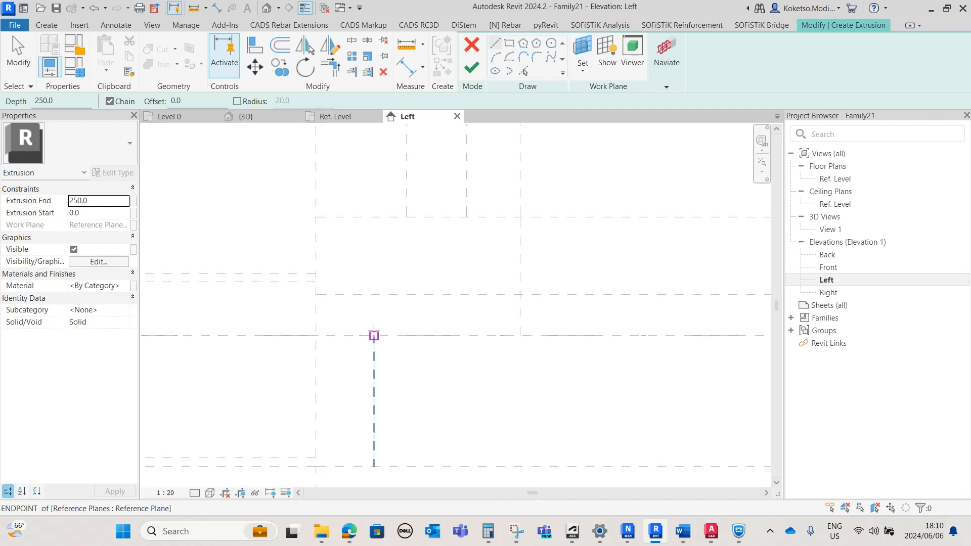
left_click(374, 335)
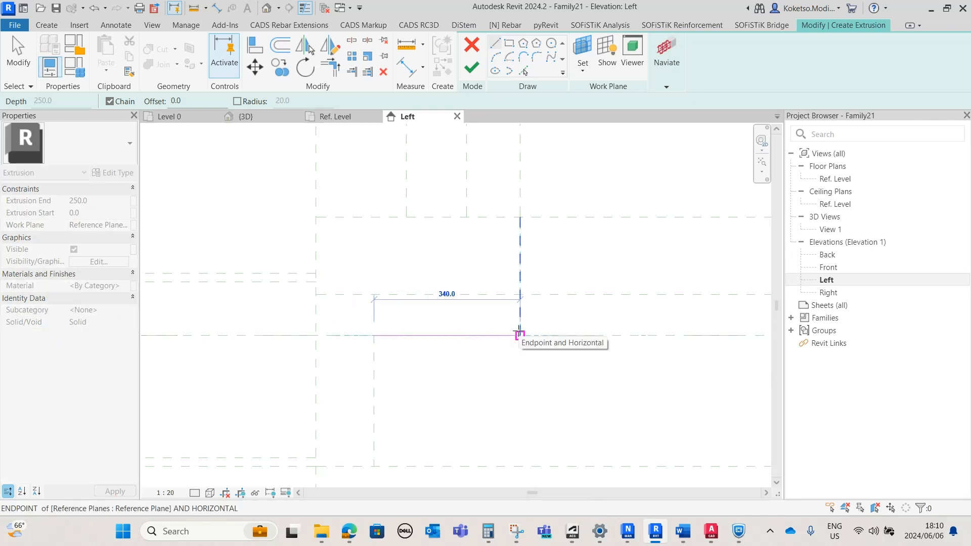
left_click(519, 334)
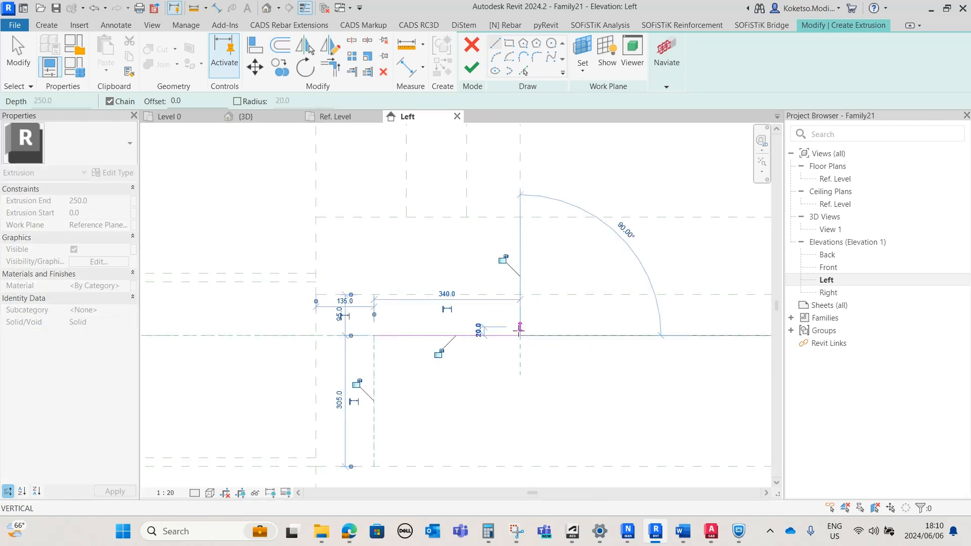
left_click(521, 293)
middle_click_drag(496, 260, 518, 337)
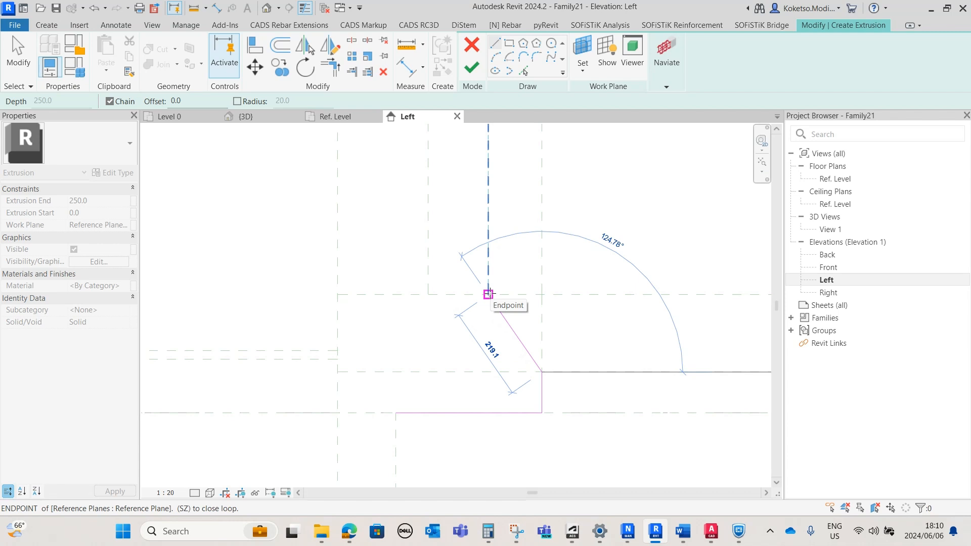
left_click(489, 294)
Continue the profile up to the top of the 210 mm plane and slope it to the centre plane at the second-highest horizontal plane
middle_click_drag(477, 320, 503, 431)
scroll(503, 431, "down", 2)
middle_click_drag(472, 223, 489, 314)
scroll(489, 314, "down", 2)
scroll(492, 249, "up", 5)
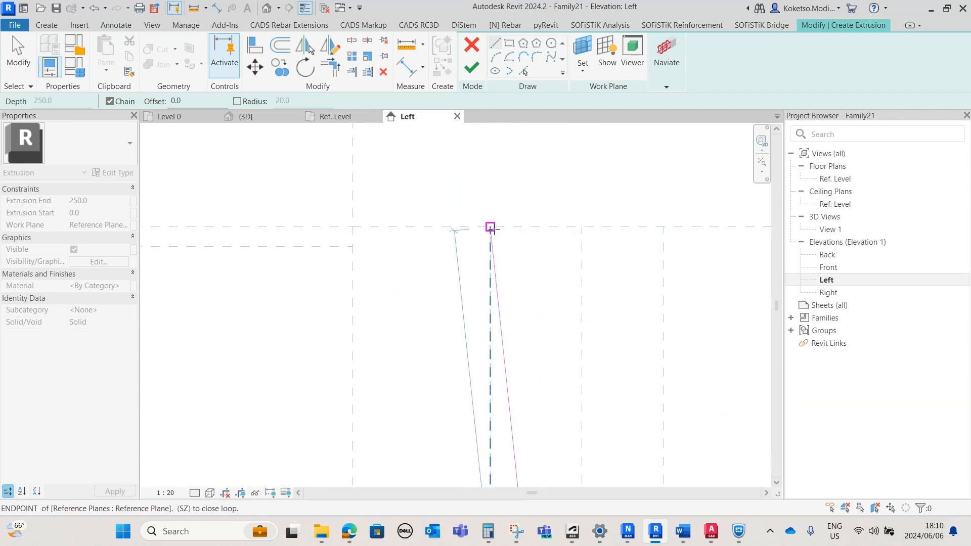
left_click(491, 225)
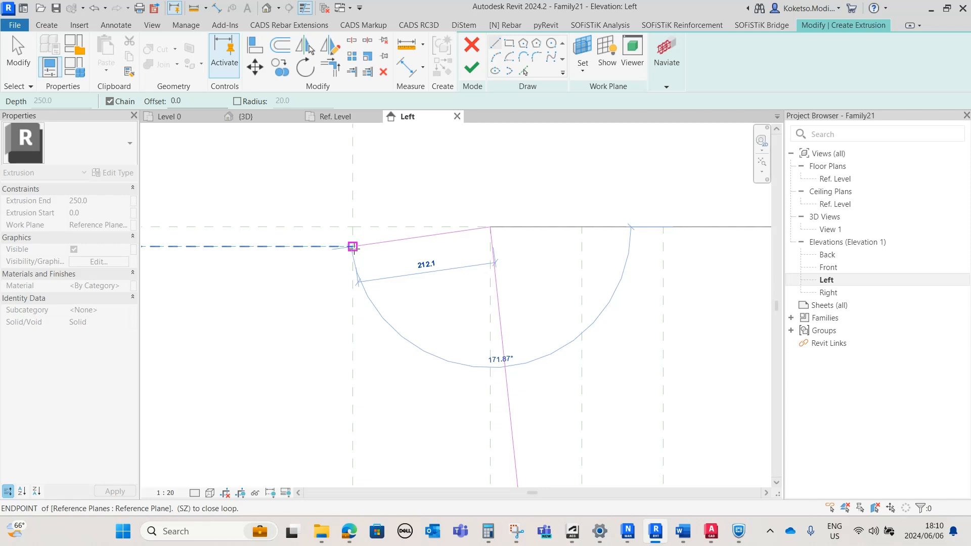
left_click(354, 248)
Continue the profile down the centre plane to the next horizontal plane pair and inward along a 28.3 mm line at 45° to the pair's lower plane
scroll(353, 248, "down", 3)
scroll(340, 381, "down", 1)
middle_click_drag(340, 382, 418, 338)
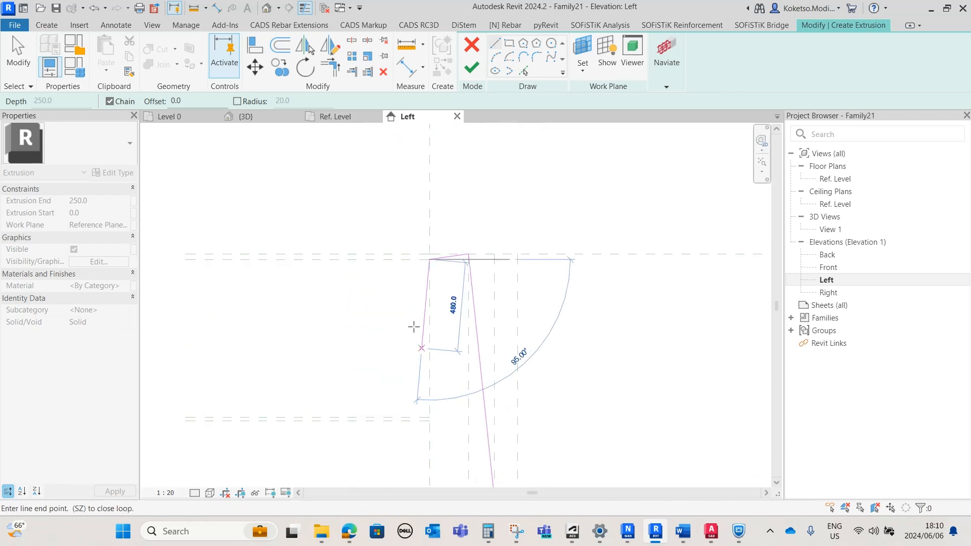
middle_click_drag(444, 389, 440, 230)
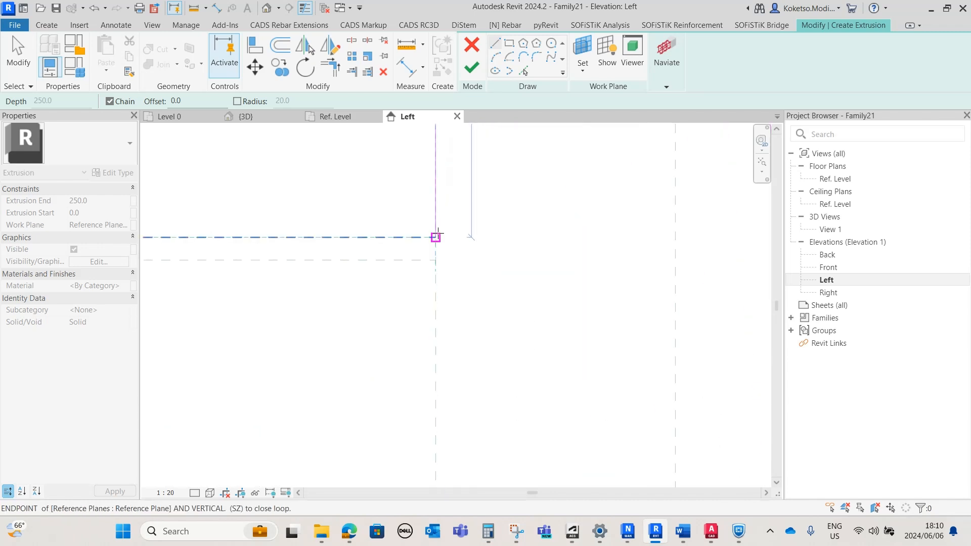
left_click(436, 237)
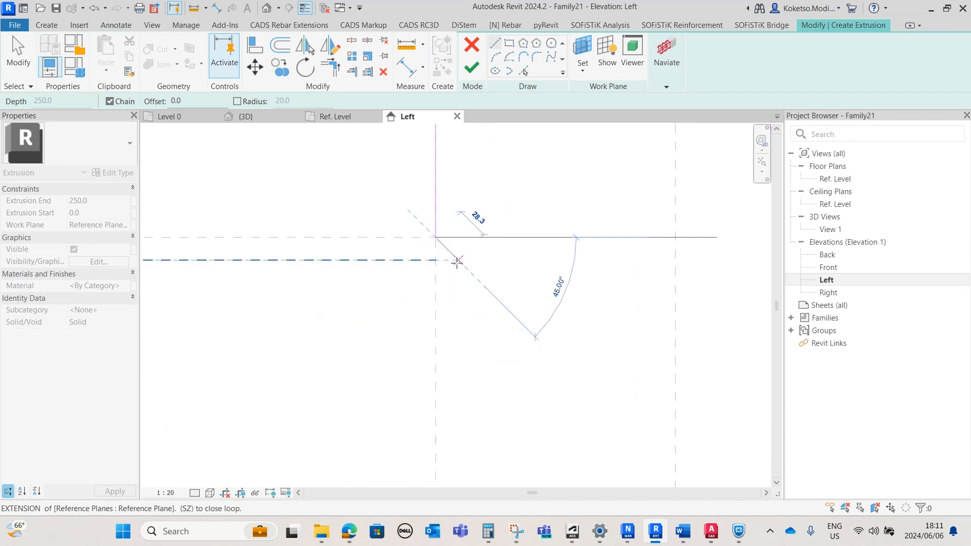
left_click(457, 261)
Continue the profile vertically down to the plane pair just above the reference level and diagonally back out to the centre plane
scroll(457, 263, "down", 6)
middle_click_drag(466, 349, 495, 215)
scroll(495, 217, "up", 1)
scroll(488, 275, "up", 1)
scroll(478, 388, "up", 3)
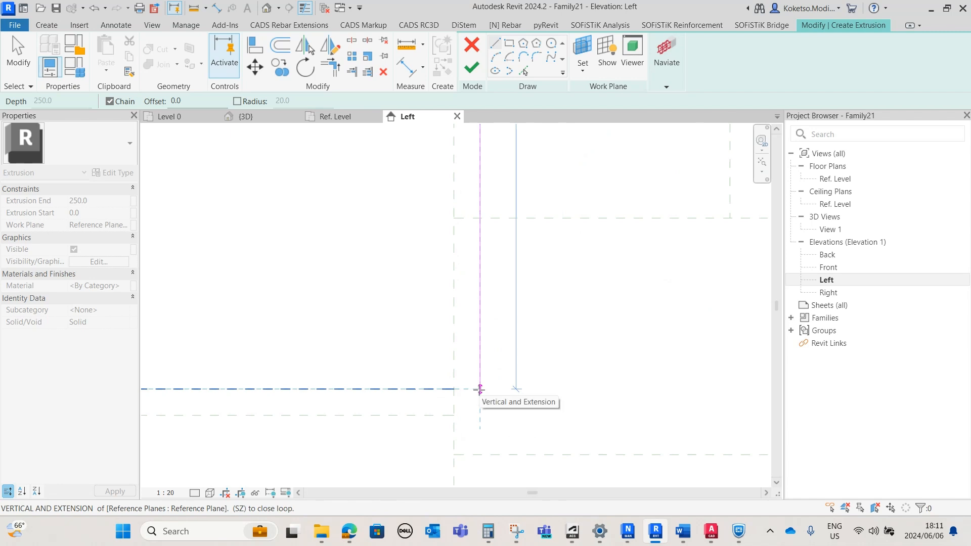
left_click(479, 389)
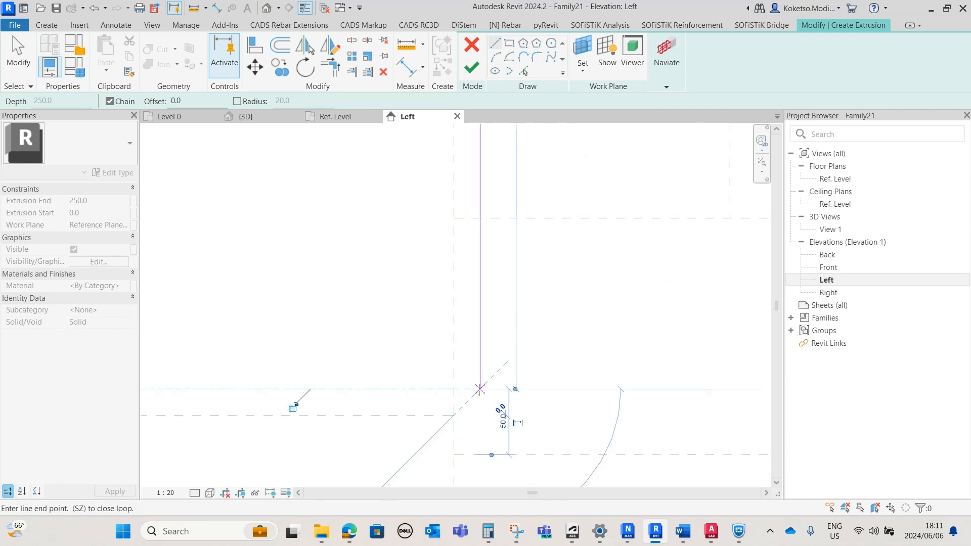
left_click(458, 415)
Continue the profile down the centre plane, cut the bottom corner with a 28.3 mm line at 45°, and run the base to the 135 mm plane
middle_click_drag(461, 416, 474, 142)
scroll(472, 143, "down", 2)
scroll(463, 211, "down", 3)
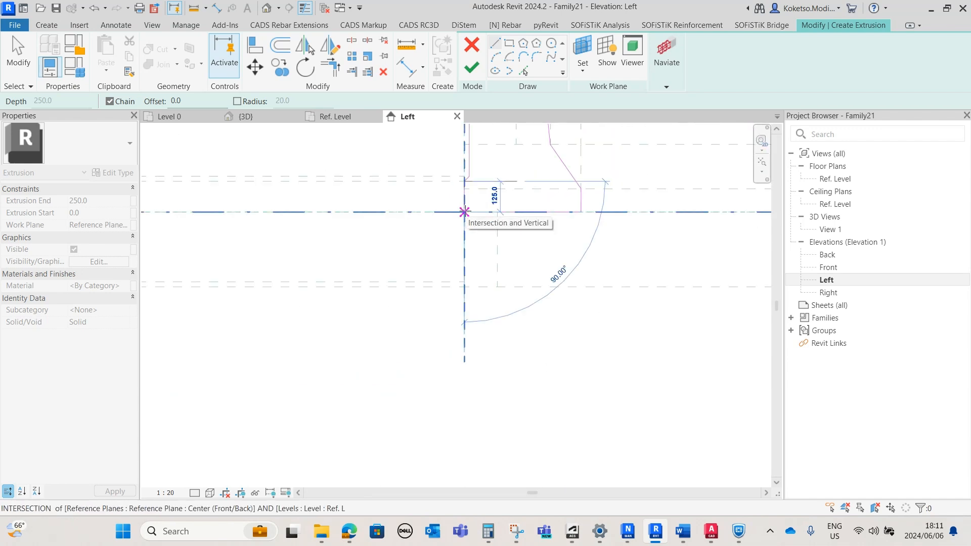
scroll(477, 291, "up", 2)
scroll(459, 274, "up", 2)
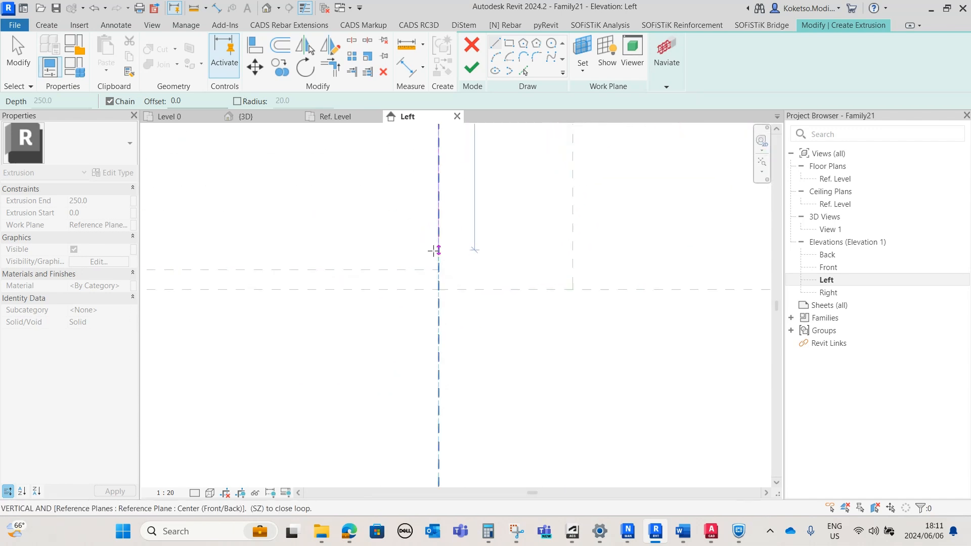
left_click(438, 270)
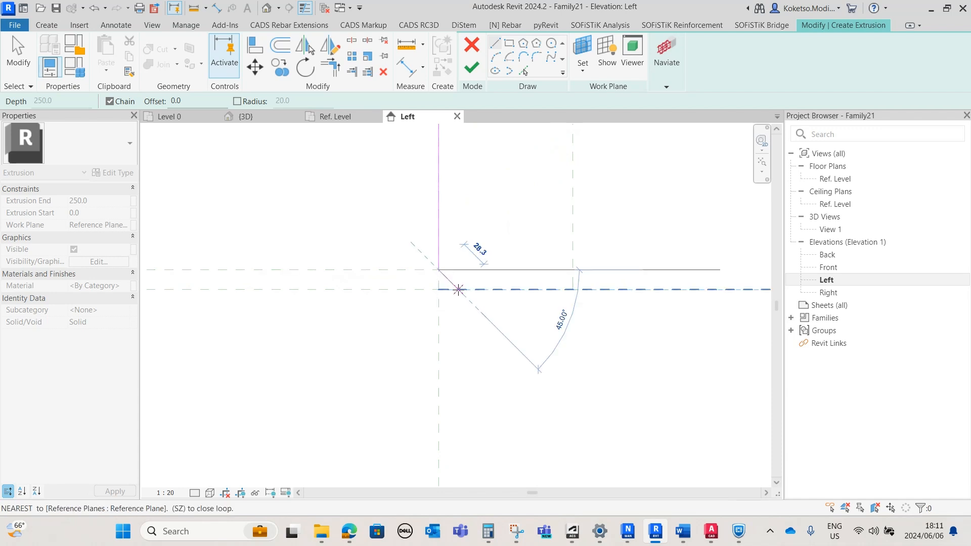
left_click(458, 289)
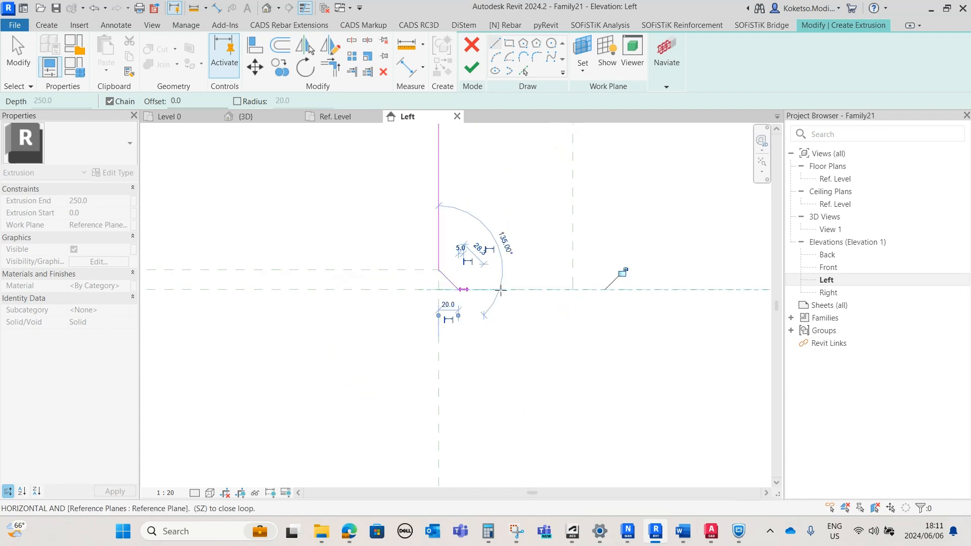
left_click(572, 289)
key("Escape")
Sketch a short vertical line up the 135 mm plane from the end of the base line
scroll(540, 256, "up", 2)
middle_click_drag(576, 322, 546, 392)
scroll(546, 392, "down", 2)
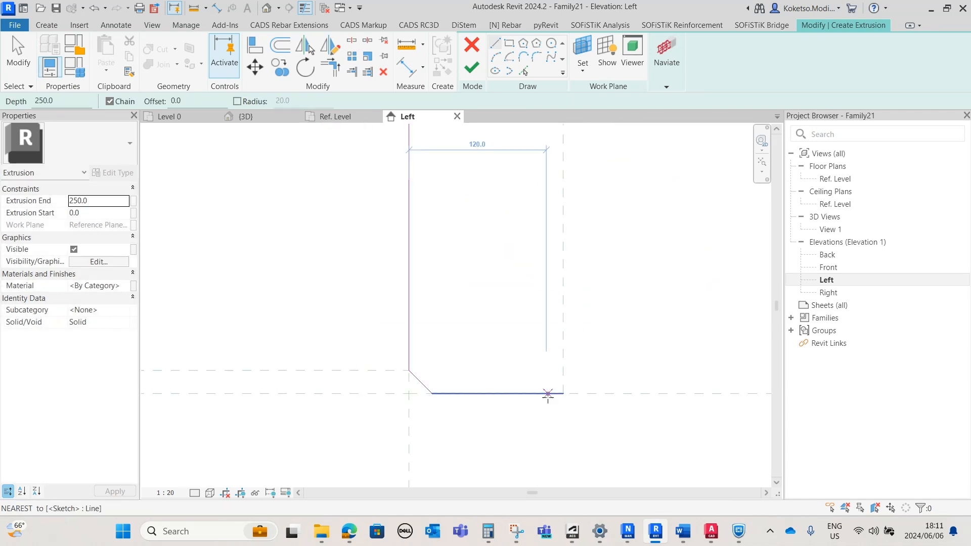
left_click(561, 389)
left_click(563, 320)
key("Escape")
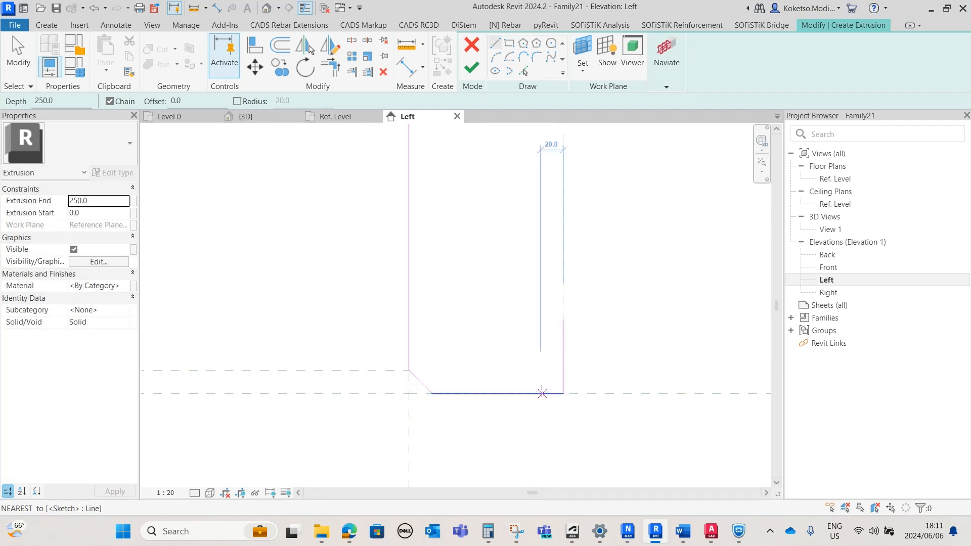
Sketch a 45° chamfer line across the base corner at the 135 mm plane, starting 20 mm from the corner
left_click(540, 394)
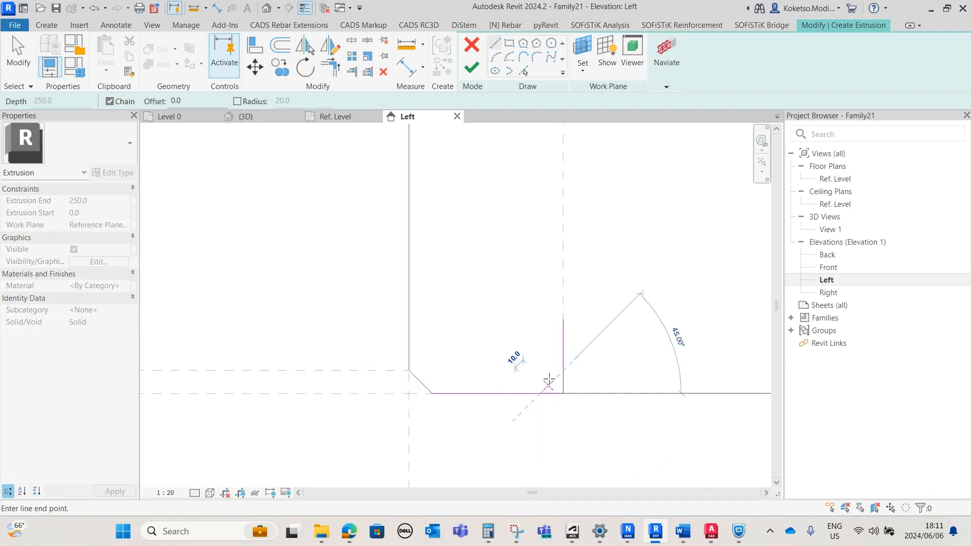
left_click(563, 371)
key("Escape")
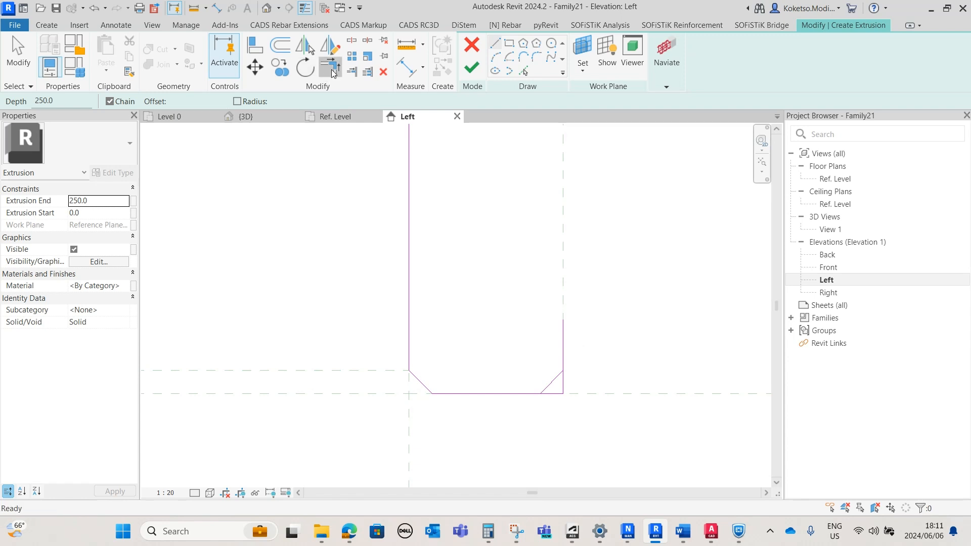
Trim the profile's bottom edge to the chamfer at the lower-right corner of the downstand
left_click(329, 70)
left_click(551, 385)
left_click(533, 393)
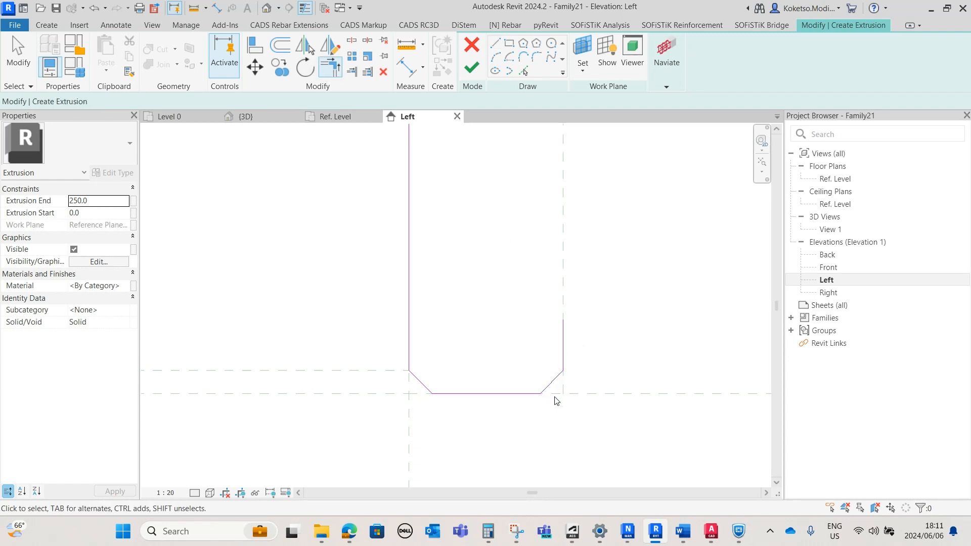
key("Escape")
Extend the downstand's right vertical edge up to the horizontal underside of the base to close the profile
scroll(556, 391, "down", 2)
left_click(559, 358)
left_click_drag(560, 350, 559, 193)
left_click(520, 288)
scroll(520, 288, "down", 2)
scroll(556, 267, "down", 4)
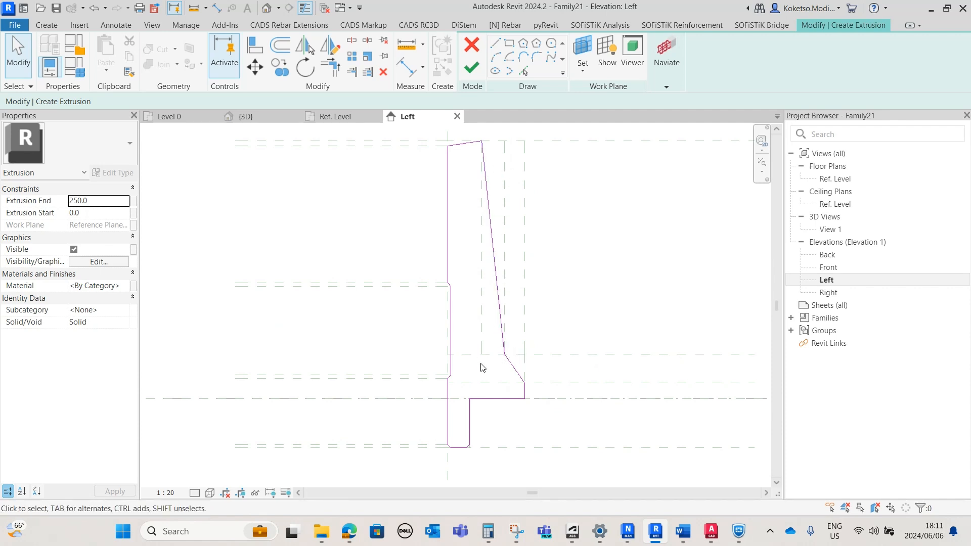
Sketch a 25 mm helper line perpendicular to the sloping top edge, running down near the profile's upper-right corner
middle_click_drag(512, 248, 518, 326)
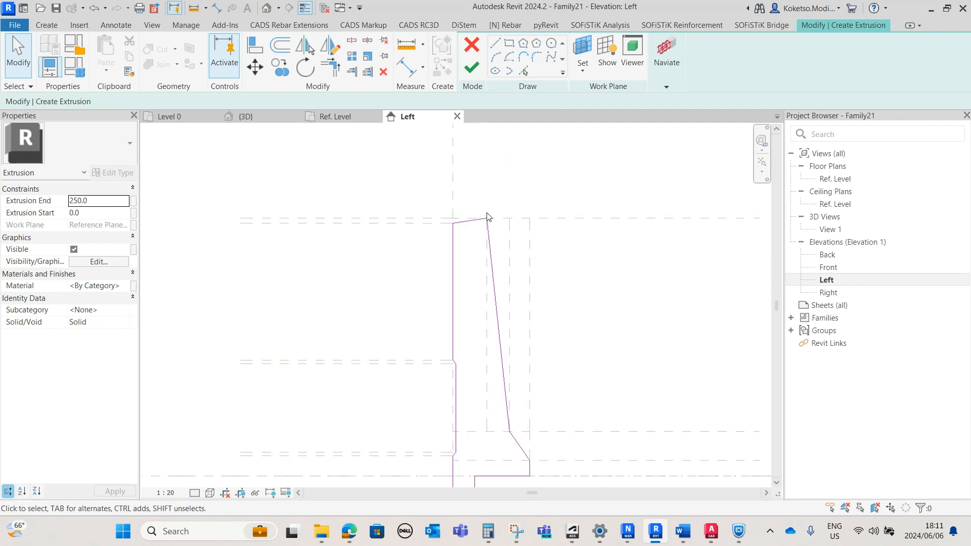
scroll(470, 229, "up", 5)
left_click(495, 43)
scroll(500, 223, "up", 3)
left_click(476, 223)
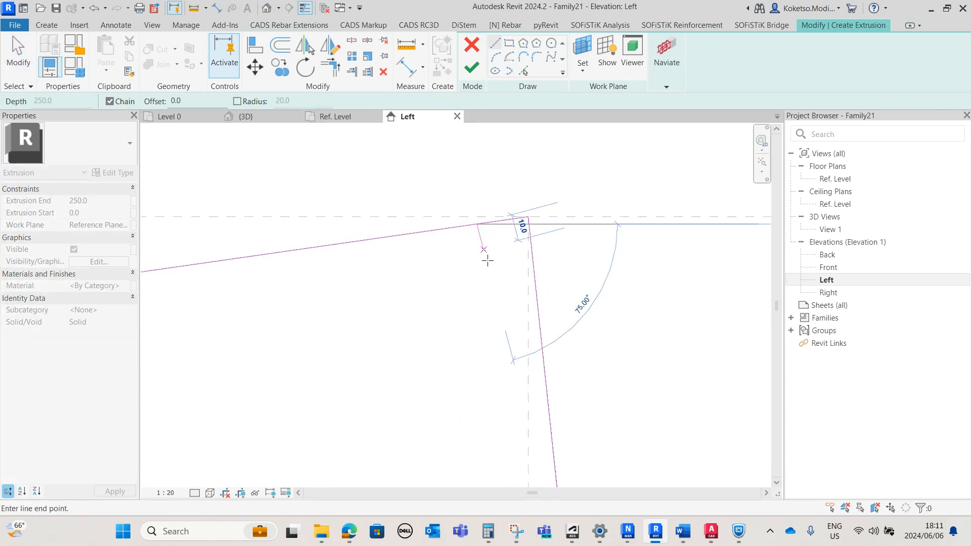
left_click(487, 289)
key("Escape")
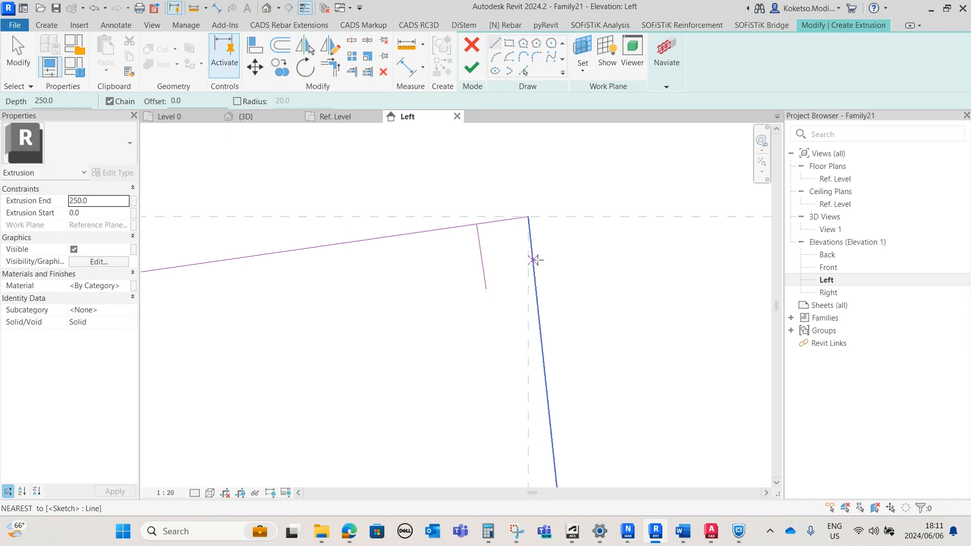
key("Escape")
Reposition the helper line about 25 mm from the vertical reference plane through the upper-right corner
left_click(482, 258)
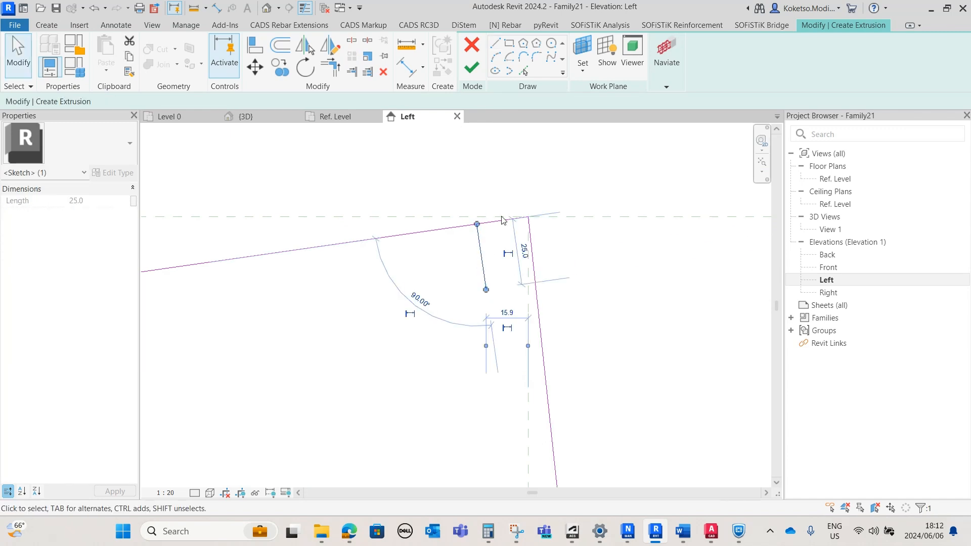
left_click(491, 307)
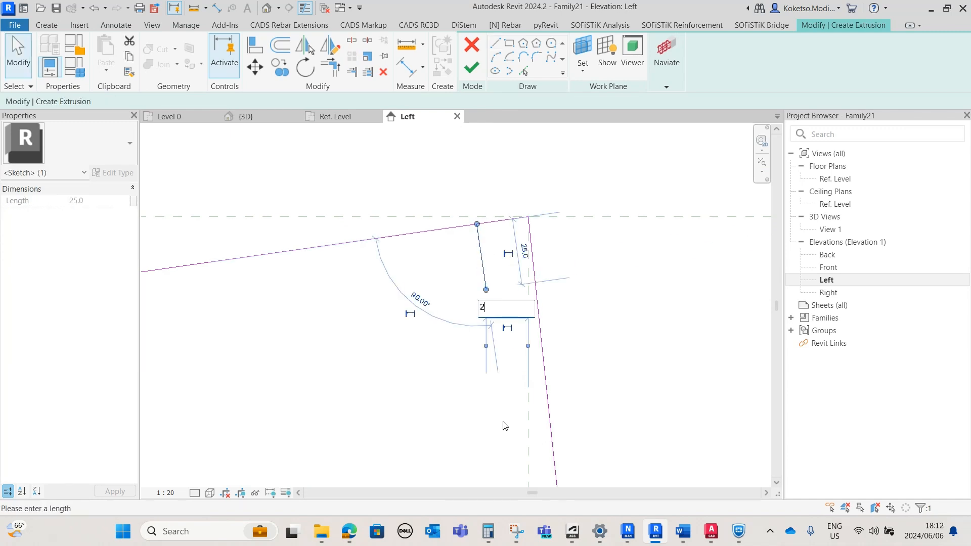
key("Return")
Stretch the helper line's free lower end to make the line 25 mm long
left_click(521, 254)
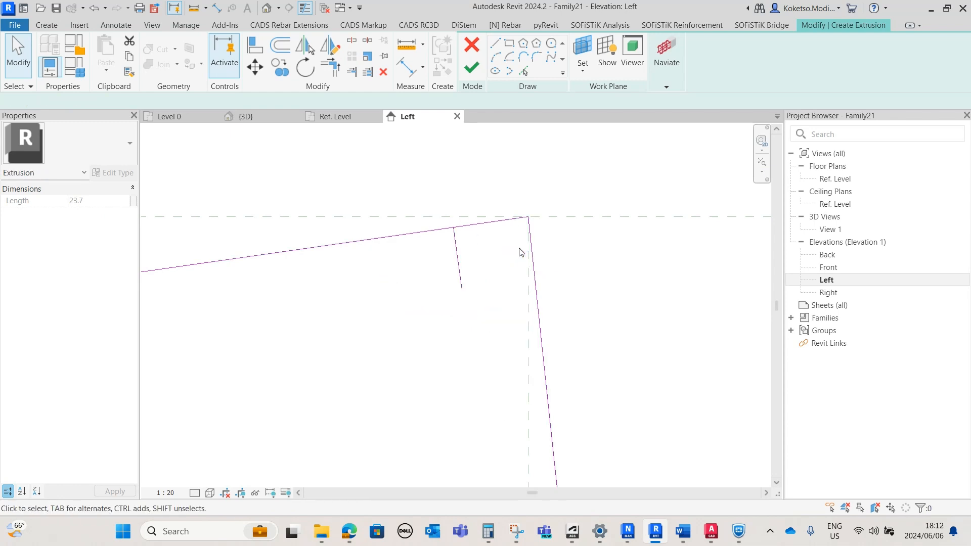
left_click(460, 268)
key("Escape")
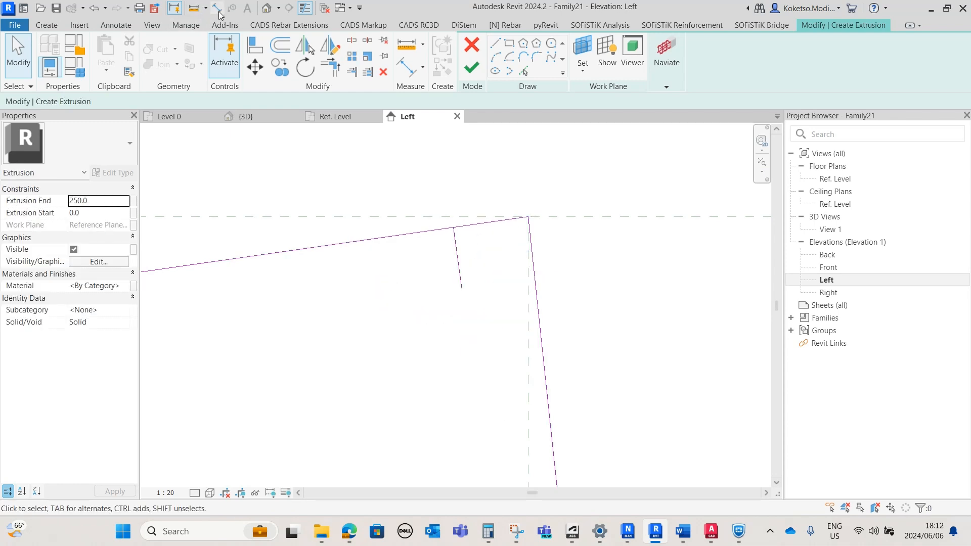
left_click(217, 8)
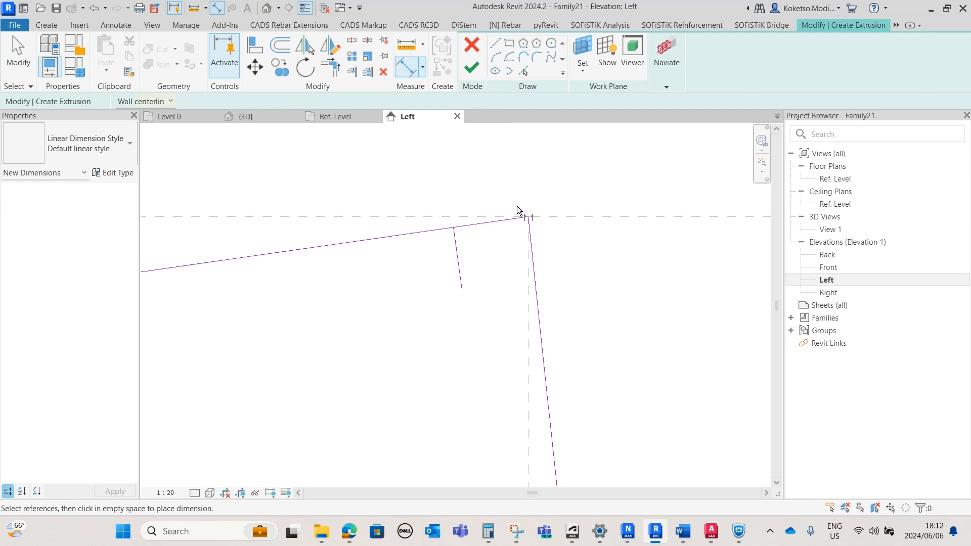
key("Escape")
left_click(460, 266)
mouse_move(462, 289)
left_mouse_down()
mouse_move(470, 293)
mouse_move(462, 292)
left_mouse_up()
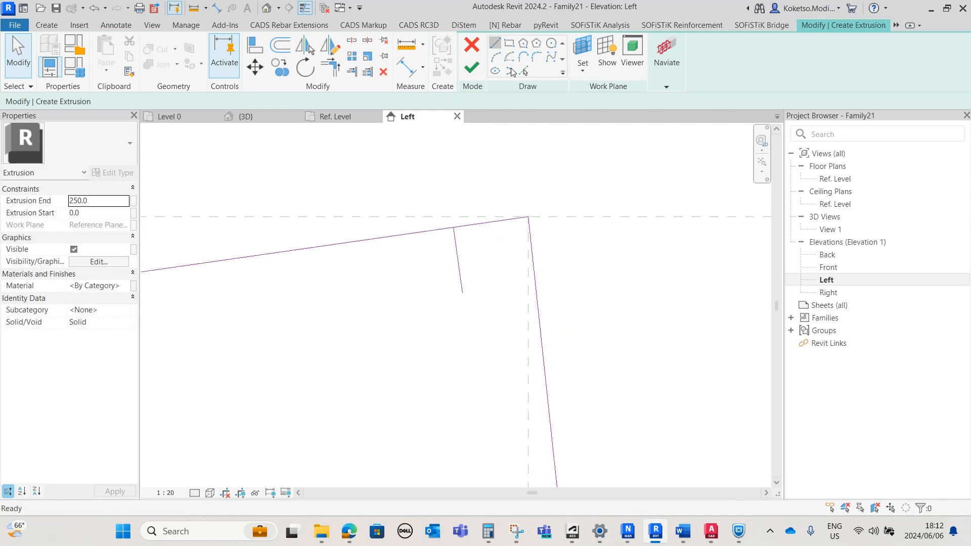
Draw a line from the slanted right side, 25 mm below the top edge, and move its end to the helper line's upper end
left_click(495, 43)
left_click(462, 292)
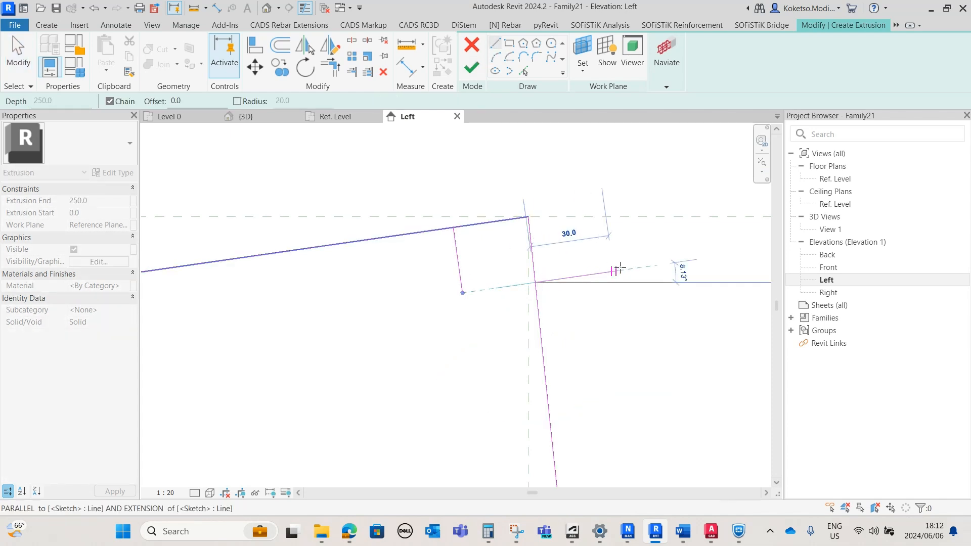
left_click(620, 269)
key("Escape")
key("Escape")
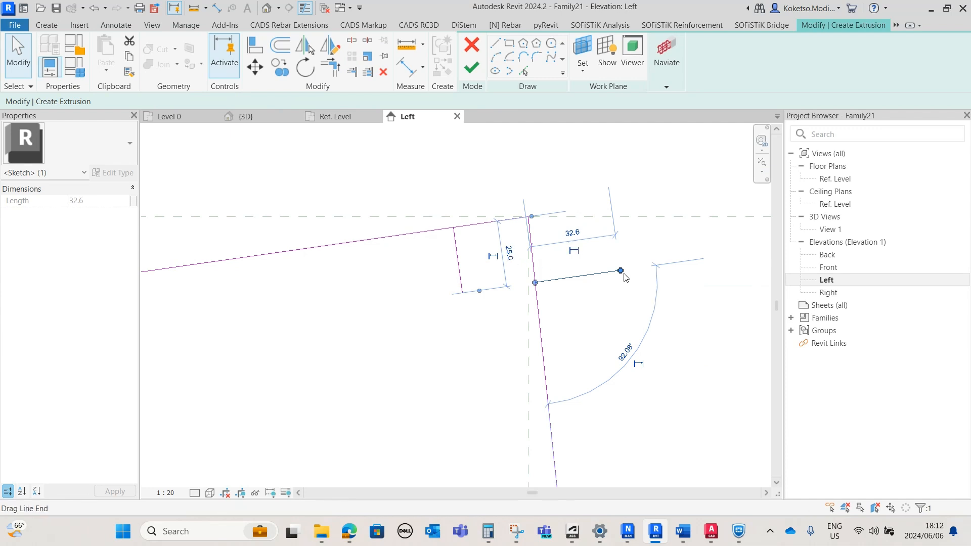
left_click_drag(620, 270, 453, 228)
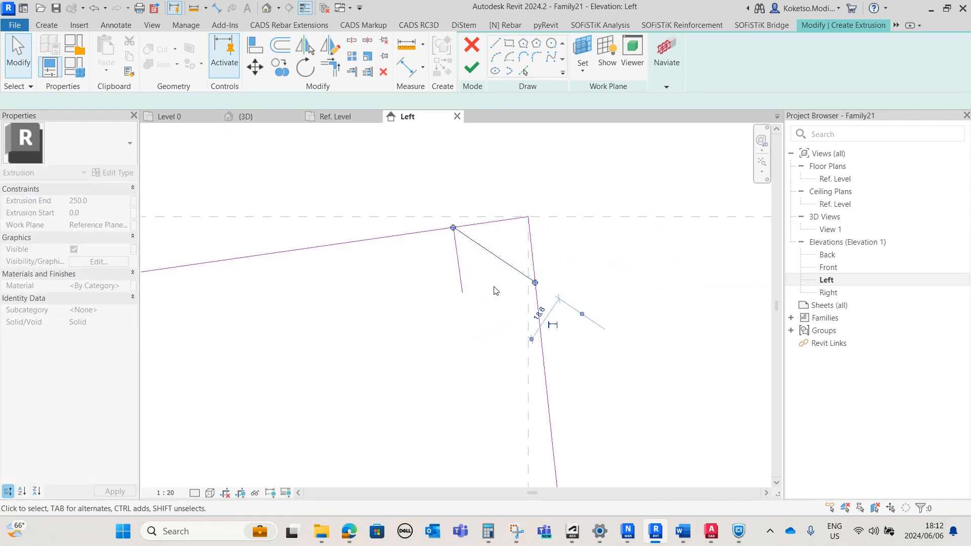
Delete the short helper line and trim the top edge and slanted side to the diagonal chamfer
left_click(464, 273)
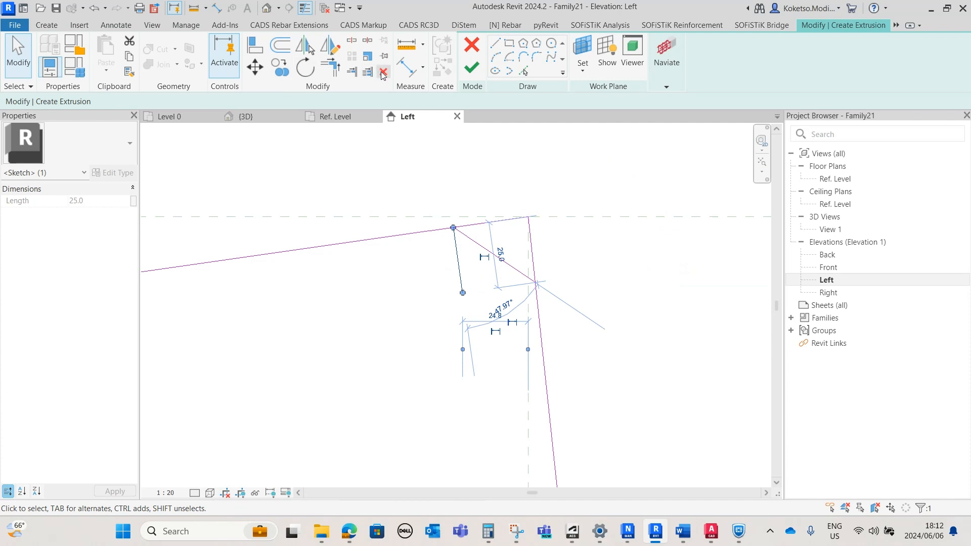
left_click(382, 74)
left_click(330, 67)
left_click(479, 246)
left_click(437, 230)
left_click(464, 234)
left_click(538, 299)
scroll(561, 229, "down", 4)
scroll(372, 274, "up", 3)
key("Escape")
key("Escape")
Examine the profile outline from the top corners down to the recess and base for open or unchamfered corners
scroll(375, 243, "up", 1)
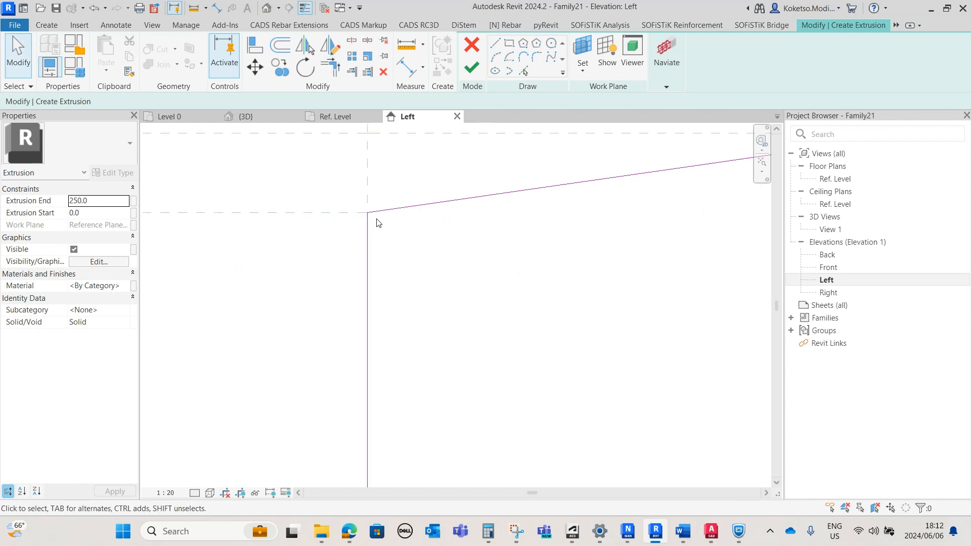
scroll(377, 223, "down", 3)
scroll(377, 223, "up", 2)
scroll(319, 260, "down", 3)
scroll(439, 223, "up", 2)
scroll(430, 252, "up", 3)
scroll(423, 280, "down", 2)
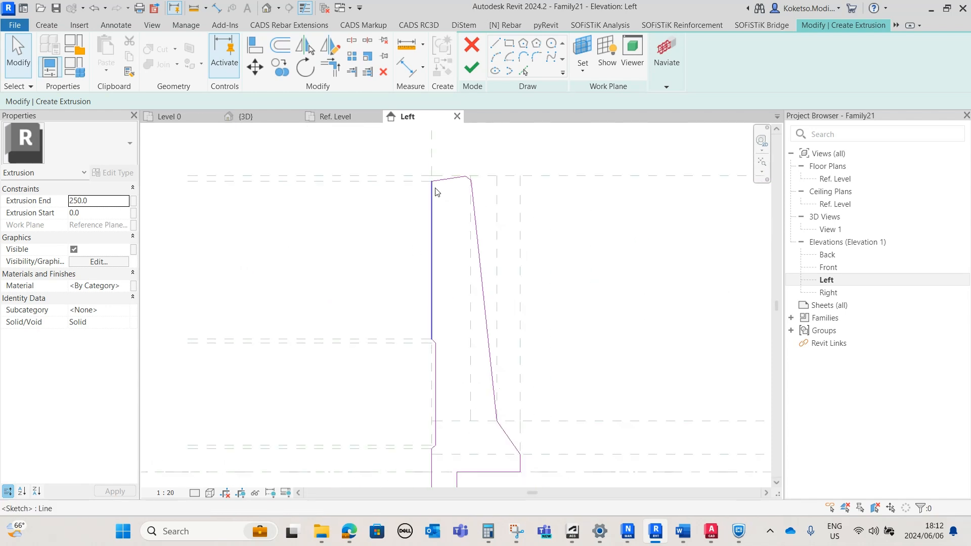
scroll(428, 198, "down", 2)
scroll(444, 262, "up", 1)
scroll(468, 378, "up", 1)
scroll(470, 369, "down", 2)
scroll(451, 304, "up", 2)
scroll(427, 401, "up", 2)
middle_click_drag(454, 383, 456, 382)
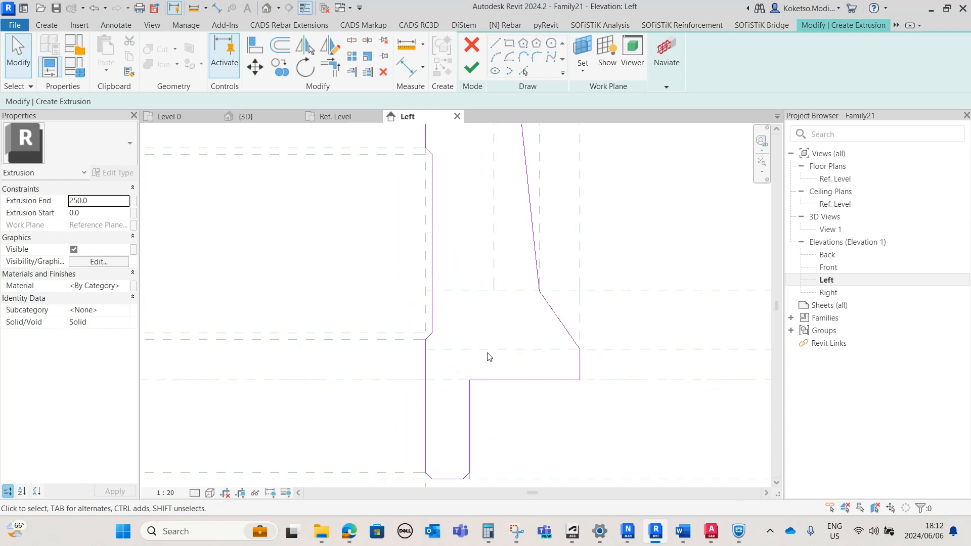
Place a horizontal reference plane offset 175 mm above the underside of the base
scroll(489, 357, "up", 1)
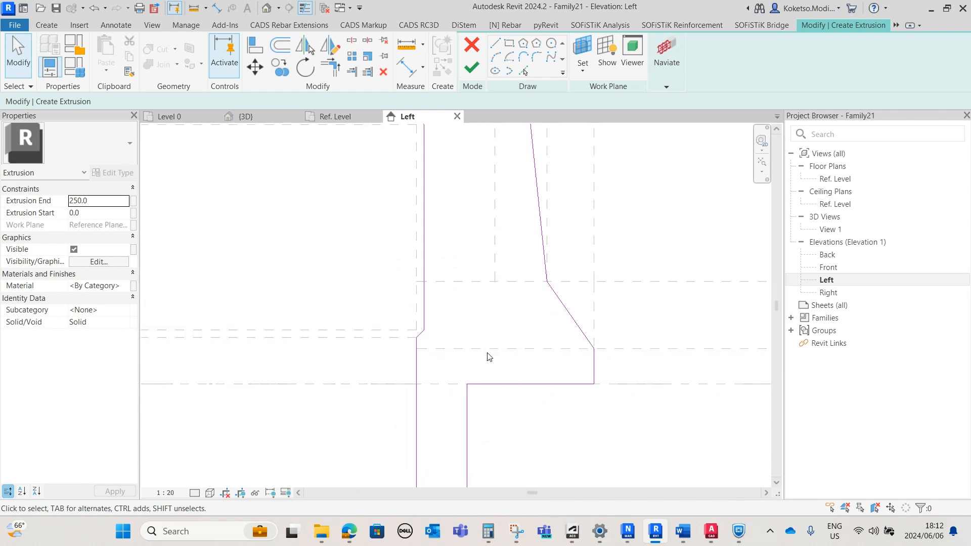
scroll(490, 357, "up", 1)
left_click(47, 25)
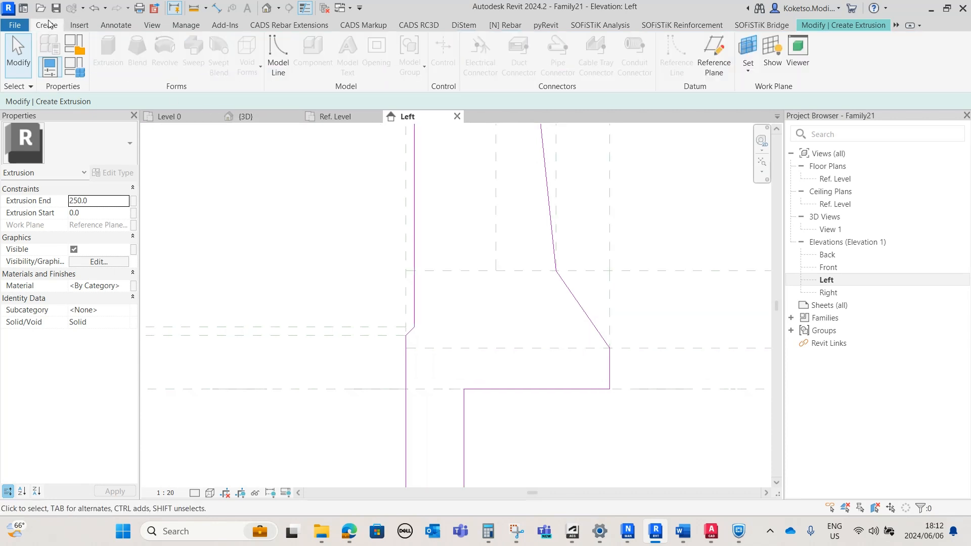
left_click(714, 56)
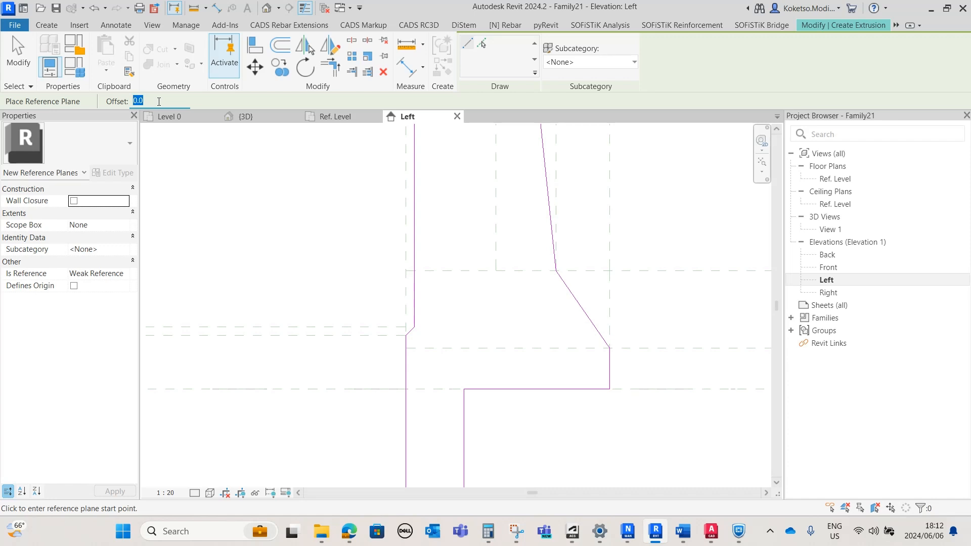
left_click(609, 389)
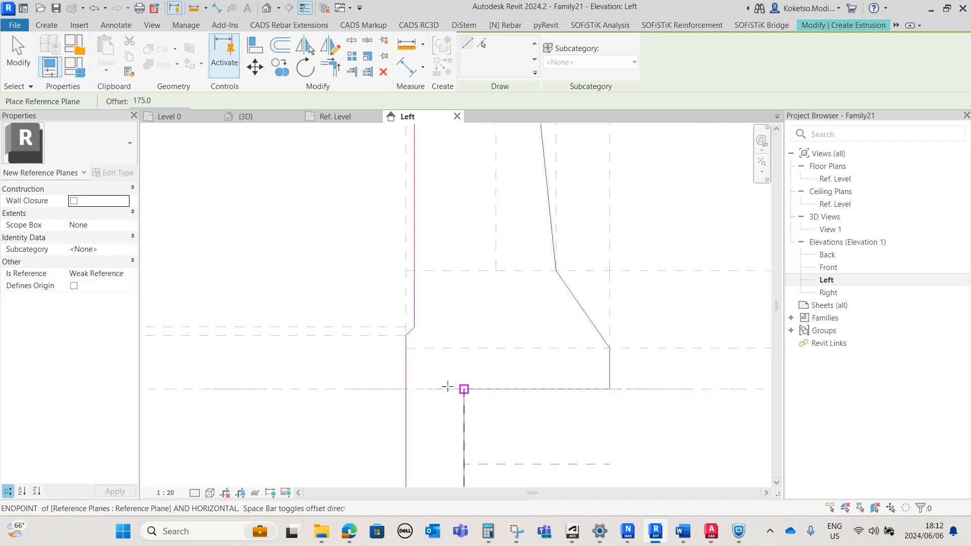
left_click(356, 389)
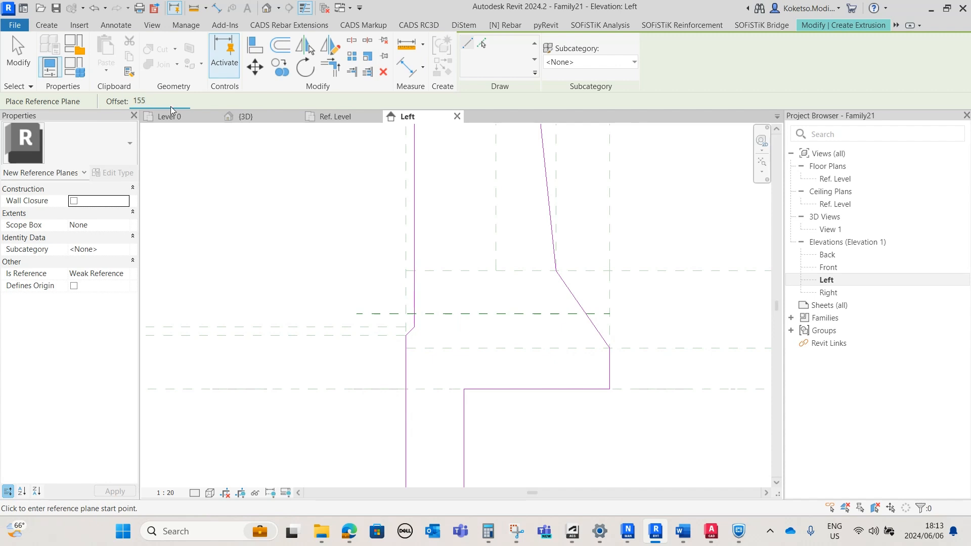
Place a vertical reference plane in the base, offset 155 mm to the right of the profile's left reference plane
left_click(406, 271)
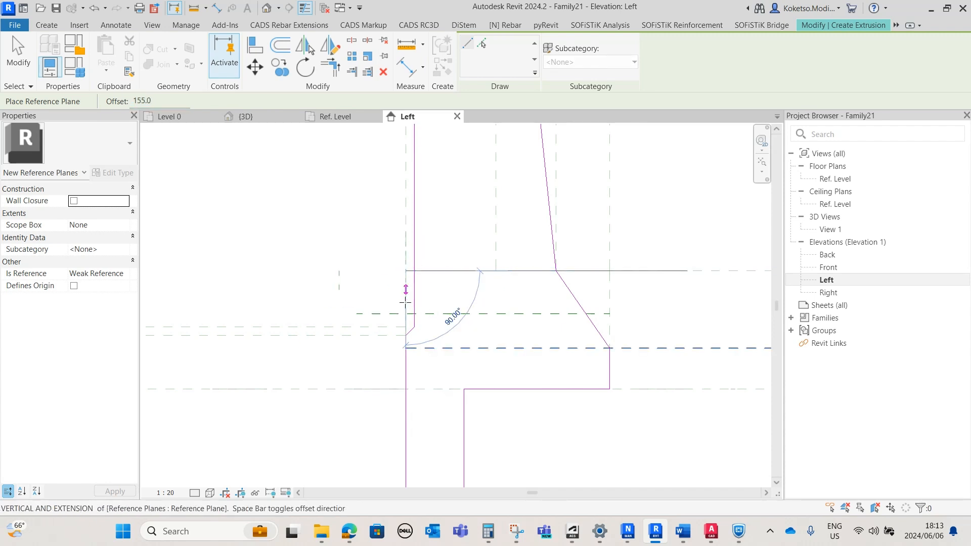
left_click(405, 389)
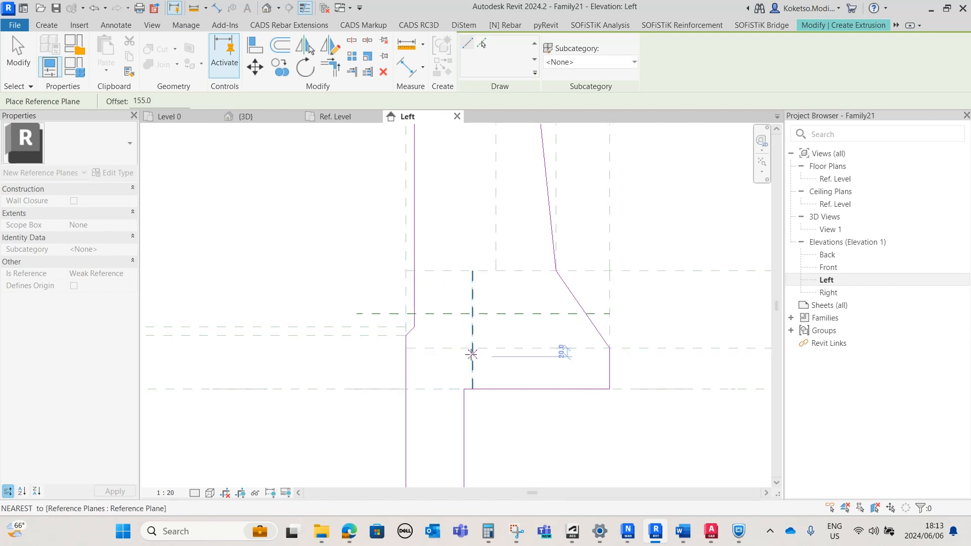
key("Escape")
Sketch a circular hole centred on the intersection of the two new reference planes and finish the extrusion sketch
scroll(475, 351, "up", 3)
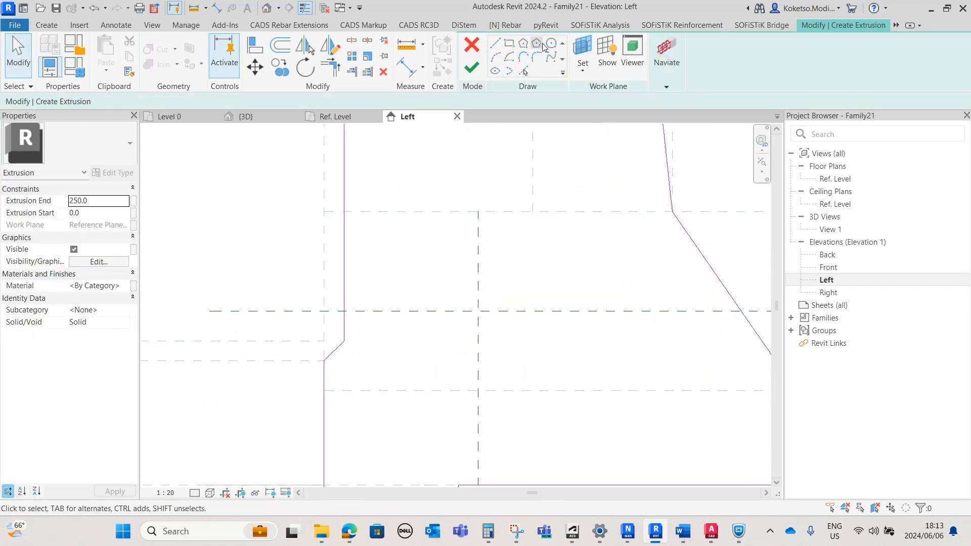
left_click(556, 44)
left_click(477, 311)
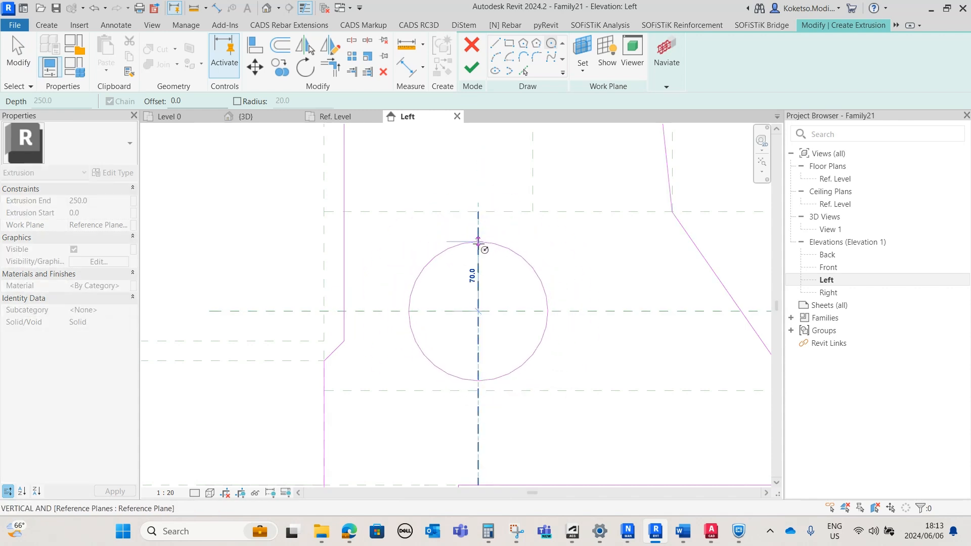
left_click(478, 257)
scroll(505, 257, "down", 3)
key("Escape")
scroll(495, 273, "down", 2)
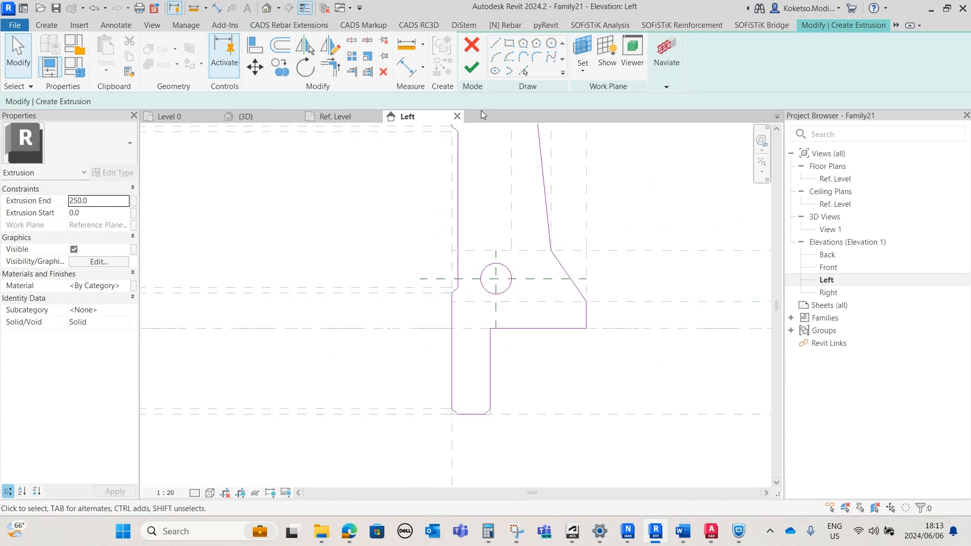
left_click(471, 69)
In the Ref. Level plan, stretch the extrusion's right end to the right length reference plane and lock it there
left_click(335, 116)
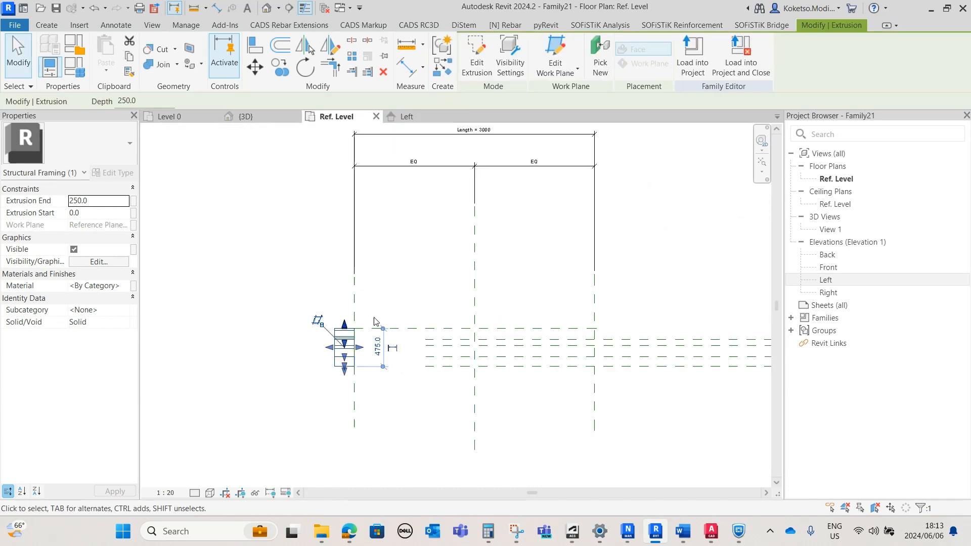
scroll(382, 352, "up", 1)
left_click_drag(353, 353, 622, 347)
scroll(644, 374, "up", 3)
left_click(644, 370)
scroll(658, 383, "down", 3)
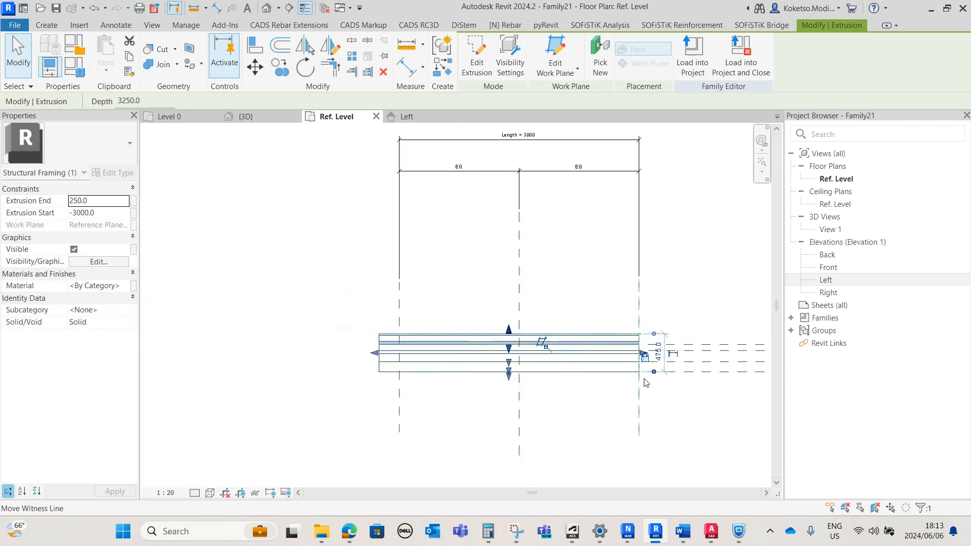
Align the extrusion's left end with the left length reference plane and lock it there
scroll(347, 377, "up", 3)
left_click_drag(312, 341, 362, 340)
left_click(340, 313)
scroll(401, 349, "down", 3)
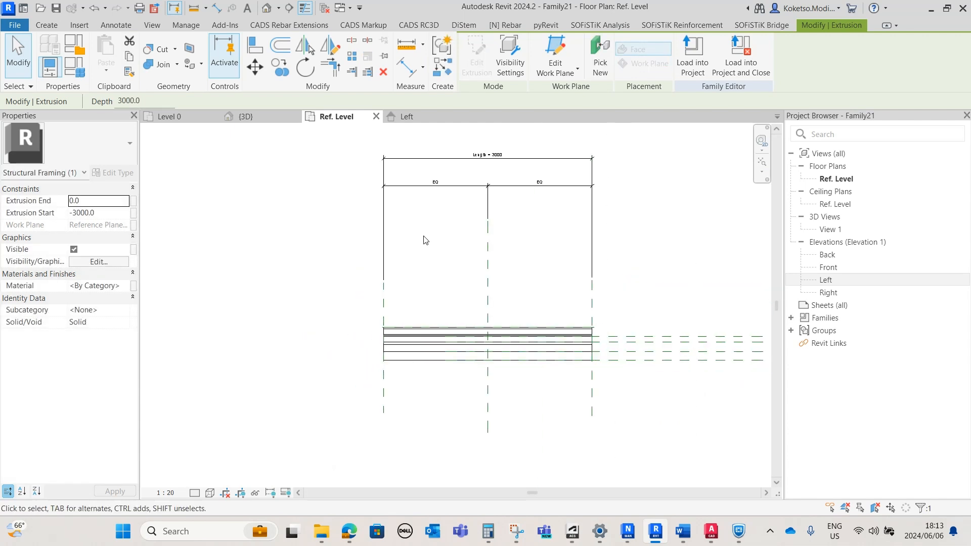
left_click(416, 296)
Open the family's default 3D view and select the barrier extrusion
left_click(248, 116)
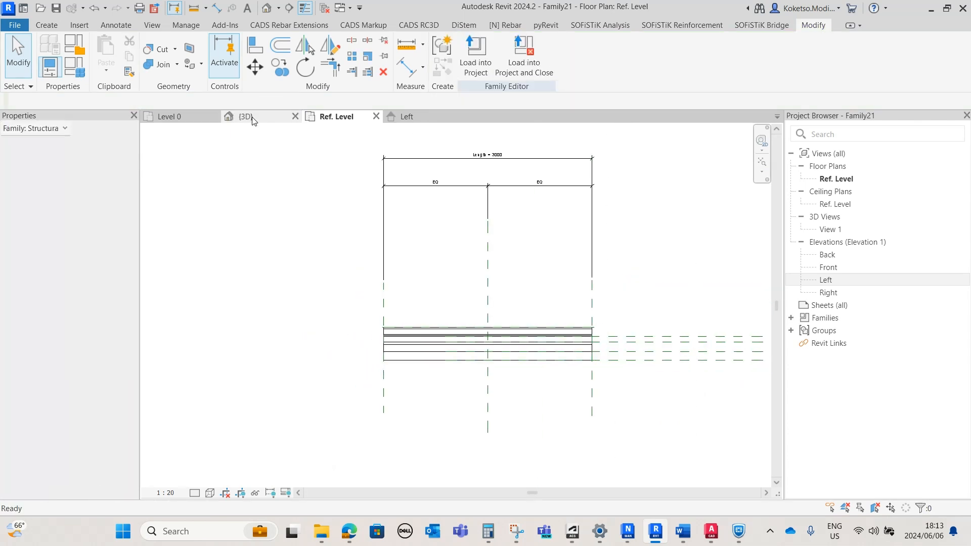
left_click(342, 116)
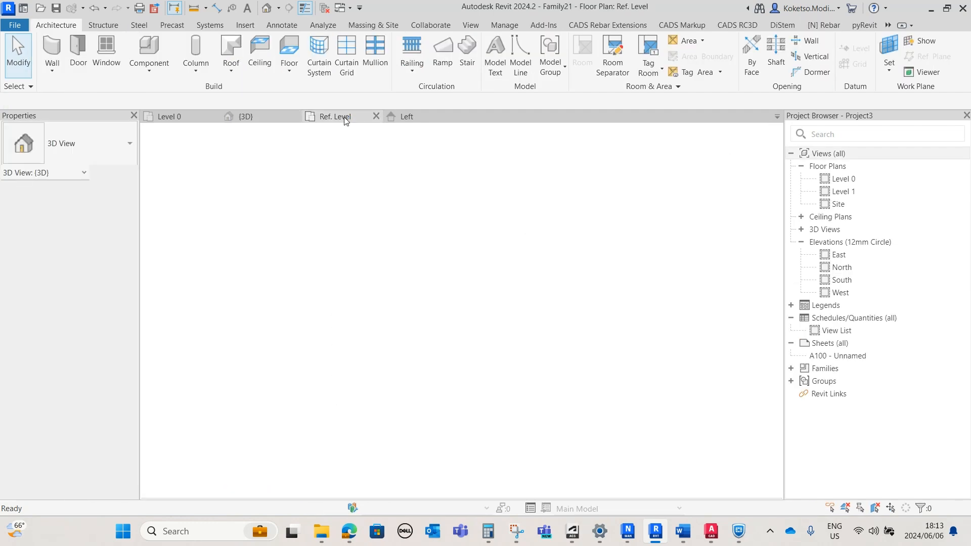
left_click(266, 8)
middle_click_drag(565, 273, 592, 403, "shift")
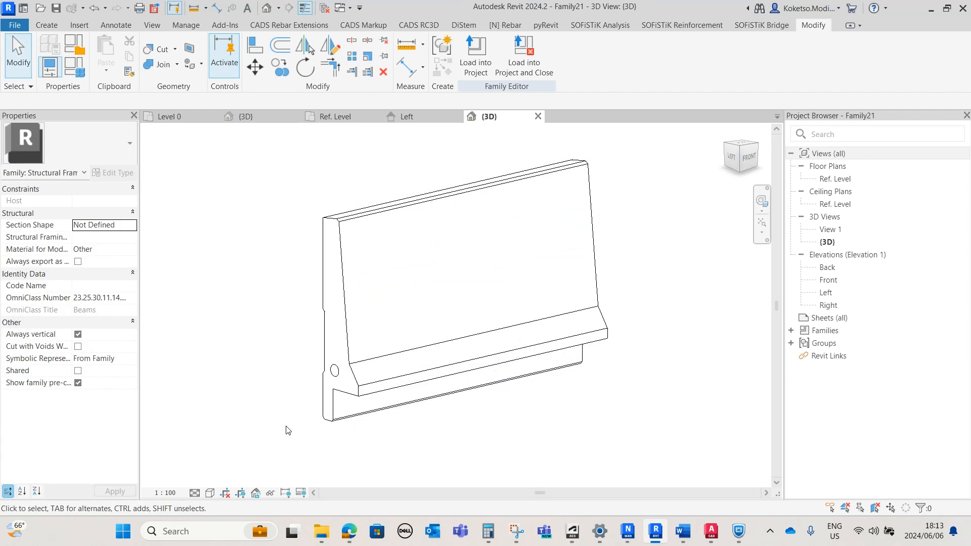
left_click(360, 389)
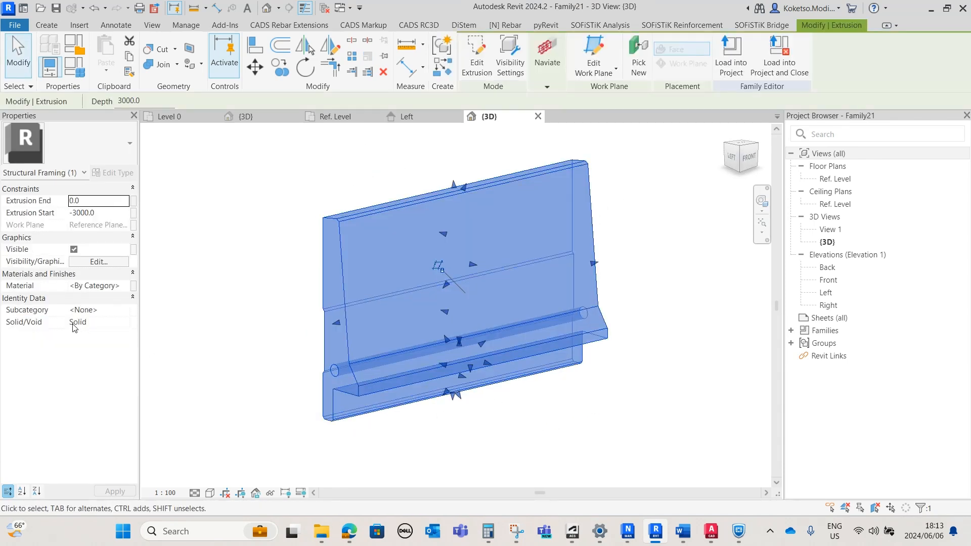
Assign the Concrete - Precast Concrete material to the selected barrier extrusion
left_click(131, 290)
left_click(130, 286)
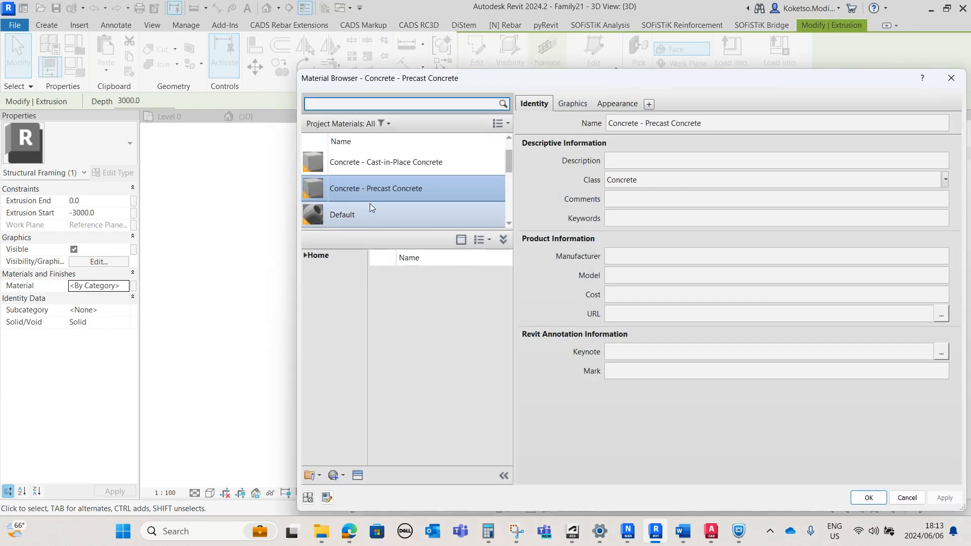
left_click(882, 501)
Change the 3D view's detail level and visual style to show the barrier with its realistic concrete texture
left_click(195, 493)
left_click(204, 482)
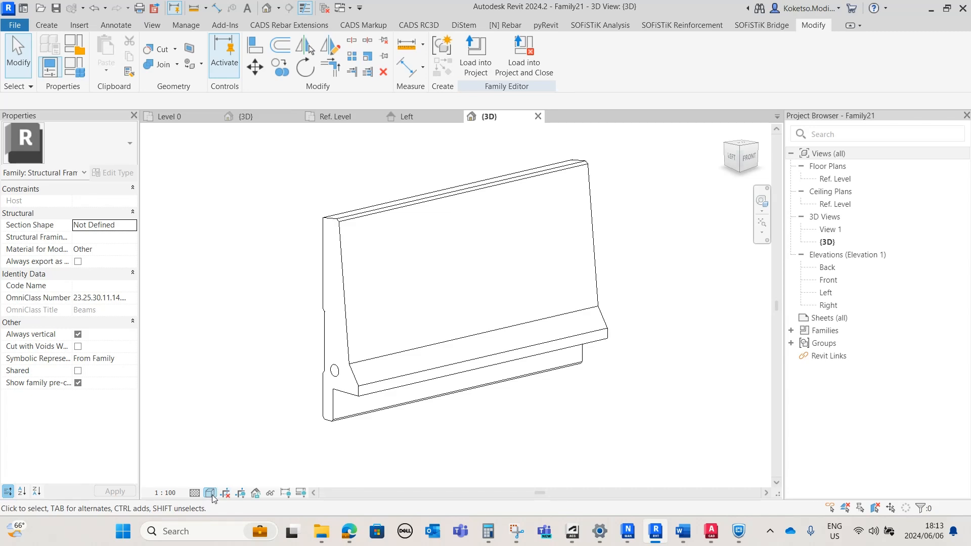
left_click(211, 494)
left_click(219, 467)
middle_click_drag(535, 397, 268, 415, "shift")
scroll(632, 396, "up", 2)
middle_click_drag(632, 395, 647, 326, "shift")
scroll(353, 377, "up", 2)
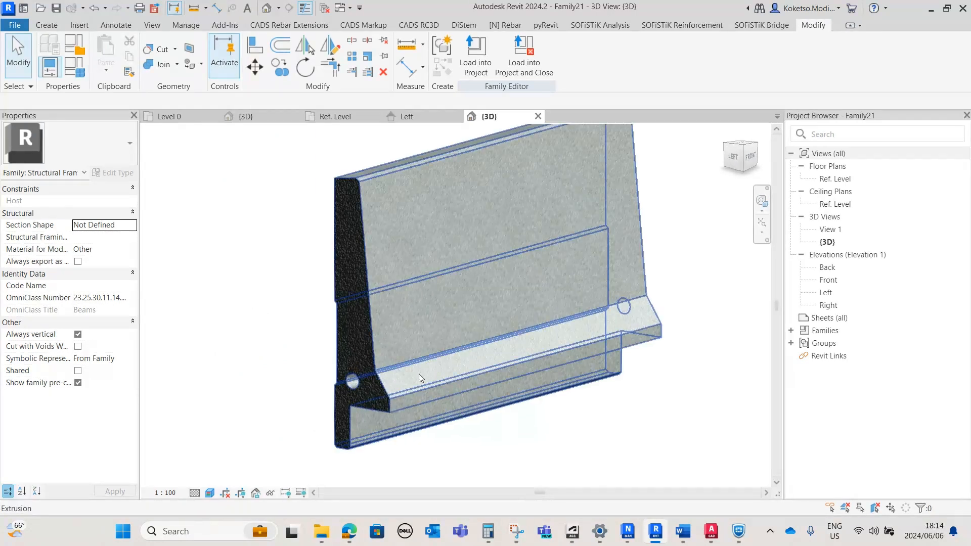
middle_click_drag(553, 383, 572, 371, "shift")
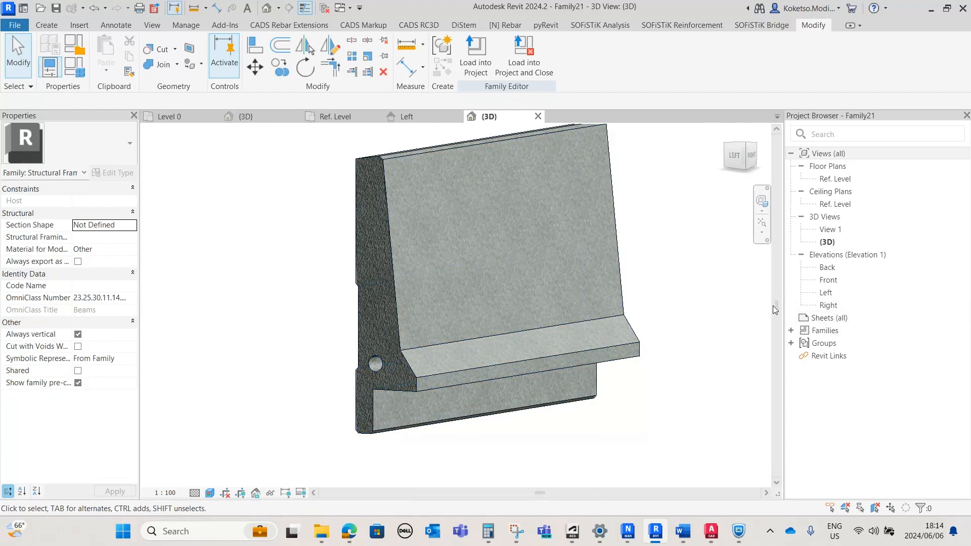
From the Left elevation, start a void sweep with a sketched path on the work plane Reference Plane : Left
double_click(826, 292)
scroll(508, 311, "down", 3)
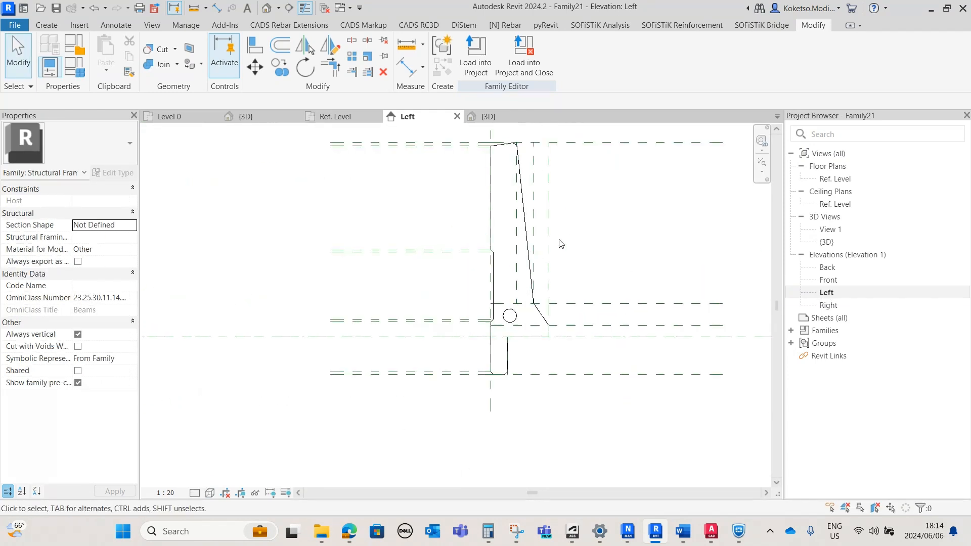
left_click(50, 25)
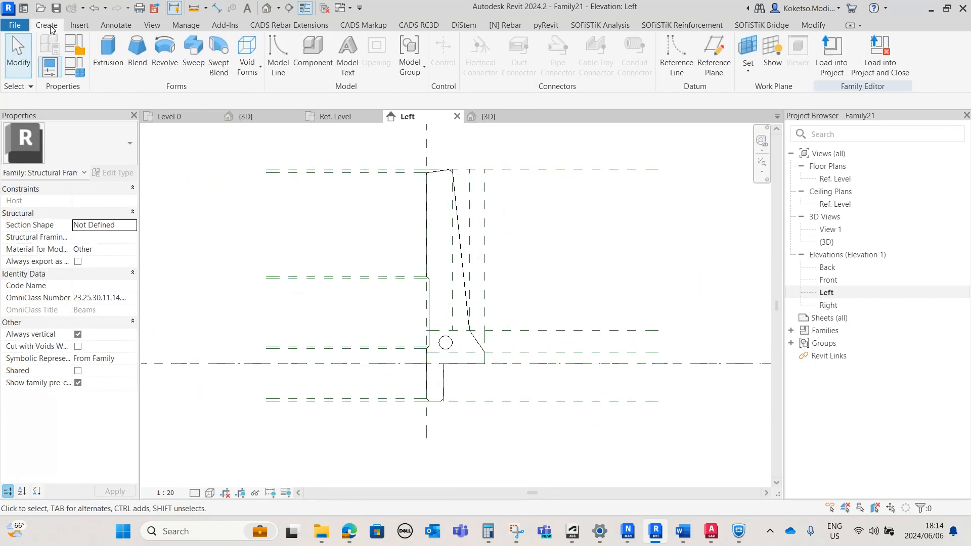
left_click(237, 74)
left_click(271, 167)
scroll(431, 292, "up", 2)
left_click(639, 47)
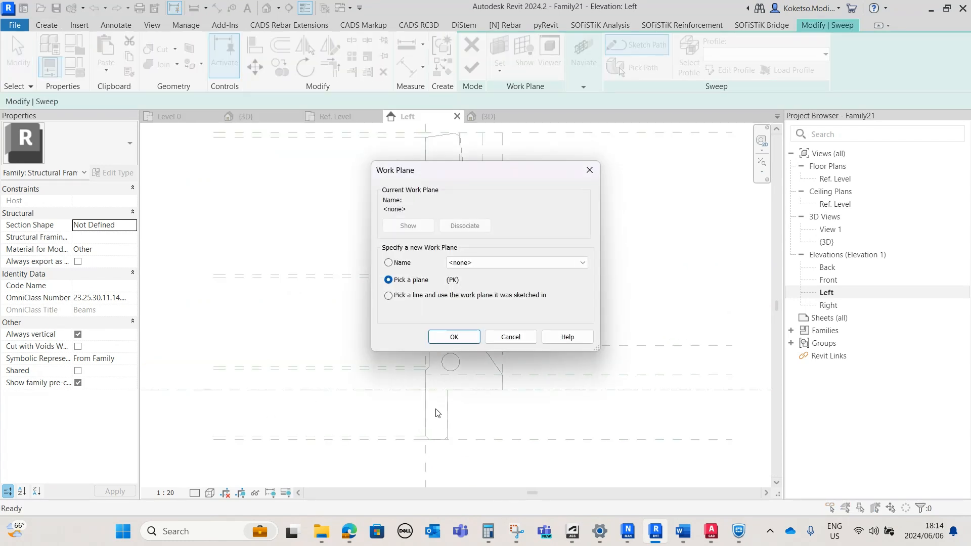
left_click(455, 263)
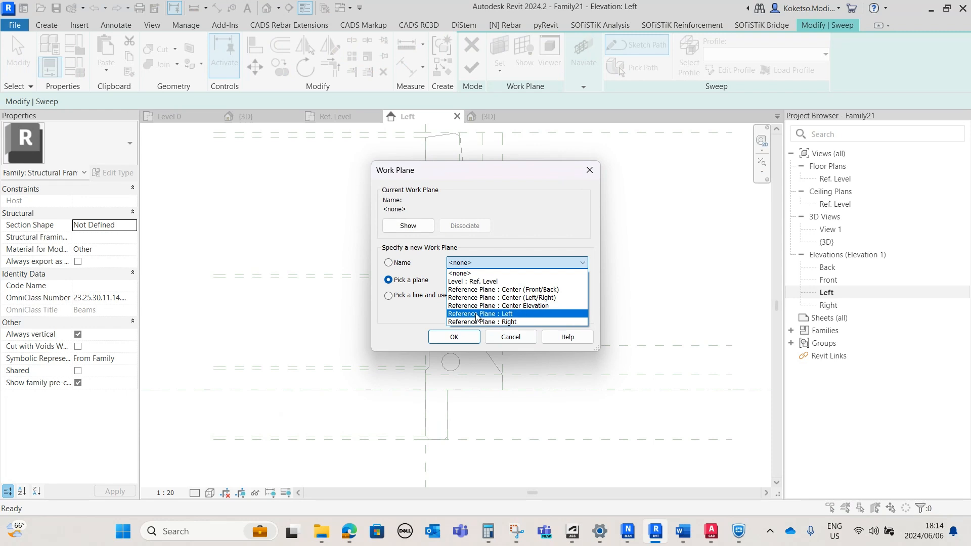
left_click(476, 318)
left_click(442, 337)
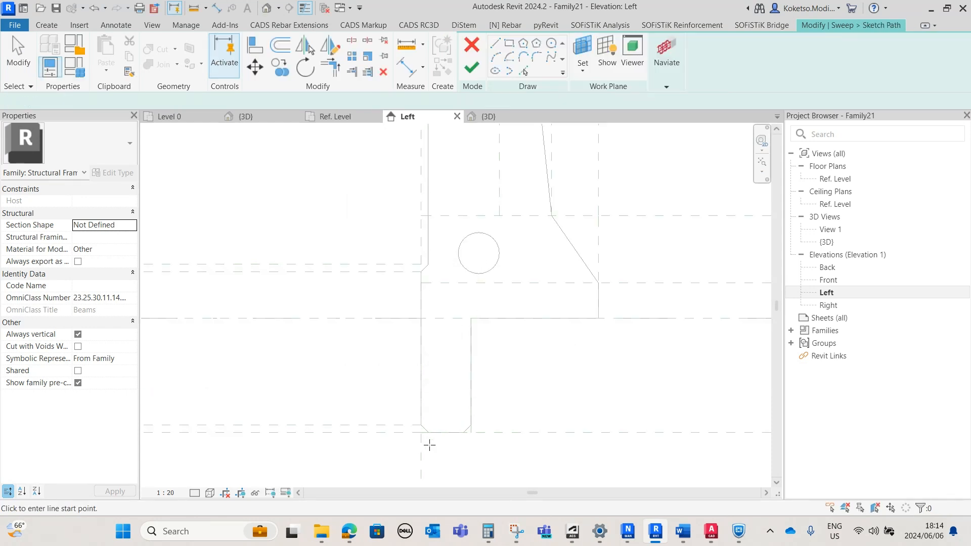
Trace the sweep path up the barrier's vertical back face, from the bottom chamfer through the recess to the top corner
scroll(423, 435, "up", 3)
scroll(416, 426, "up", 1)
left_click(420, 405)
key("Escape")
left_click(421, 405)
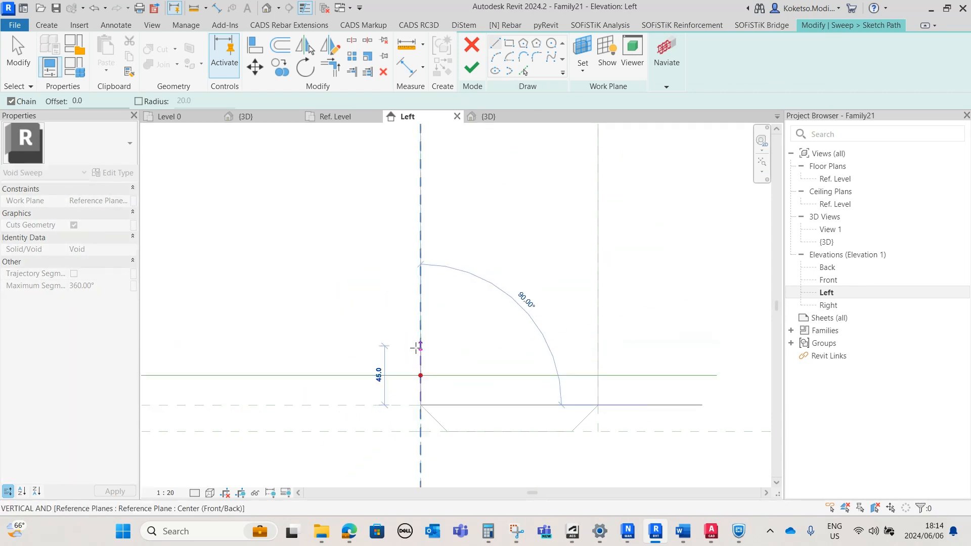
scroll(420, 339, "down", 2)
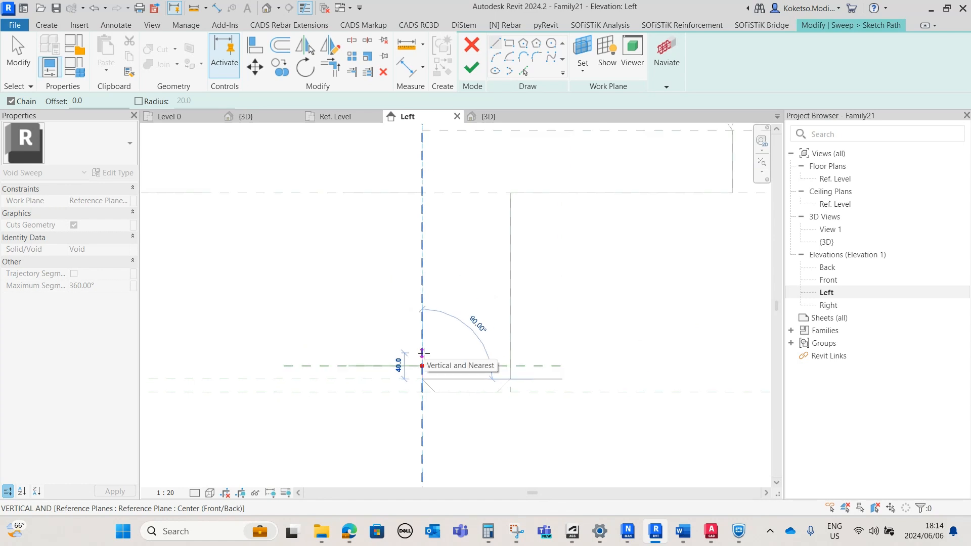
scroll(421, 282, "up", 4)
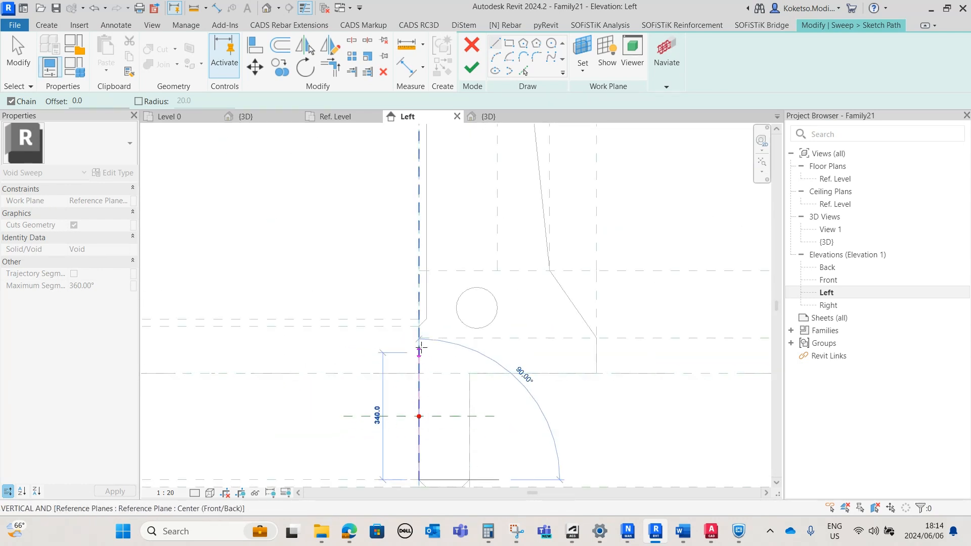
left_click(414, 295)
middle_click_drag(435, 169, 425, 331)
scroll(425, 332, "down", 4)
middle_click_drag(426, 240, 436, 312)
scroll(436, 313, "up", 4)
left_click(436, 312)
left_click(428, 285)
middle_click_drag(433, 222, 413, 369)
scroll(413, 368, "down", 5)
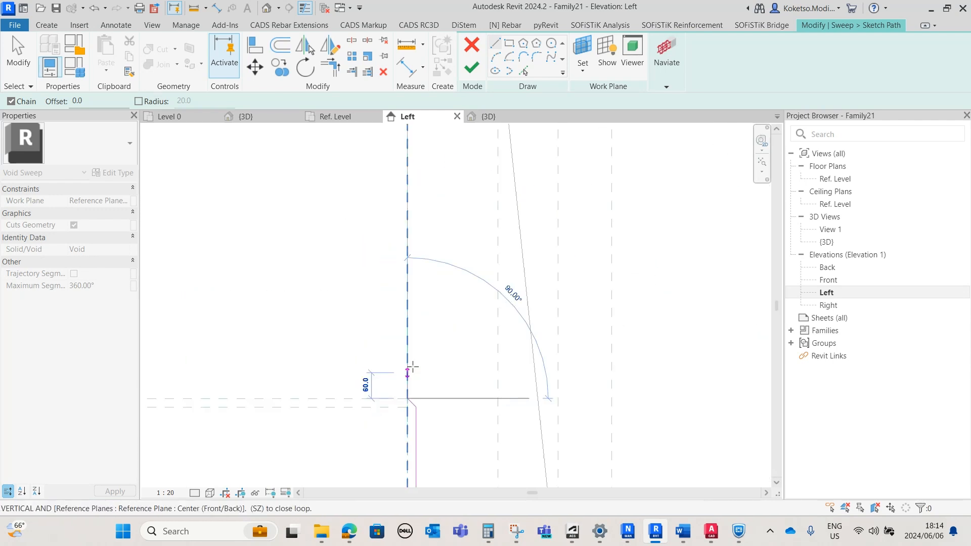
middle_click_drag(411, 165, 412, 189)
scroll(412, 189, "up", 3)
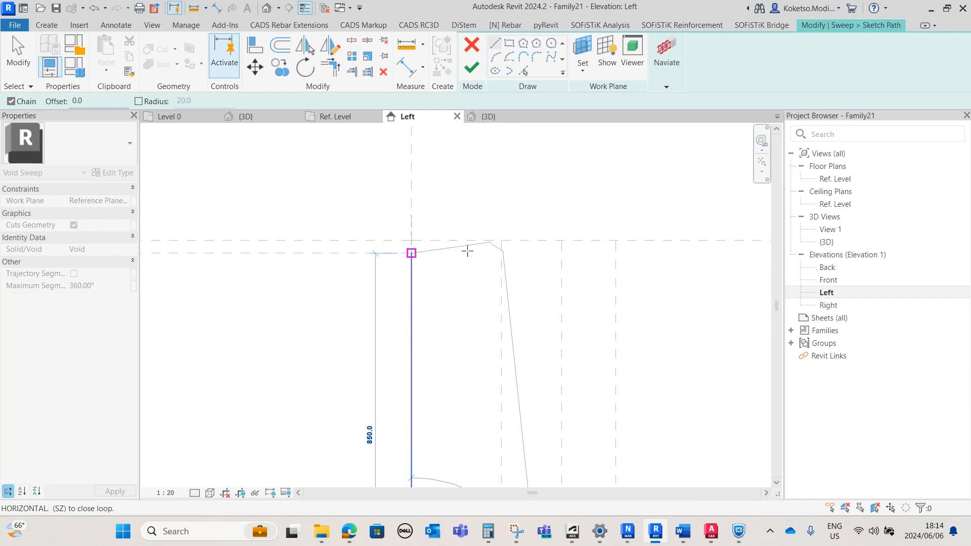
left_click(434, 254)
Continue the sweep path over the top, down the sloped front and around the toe to the base, and finish the path
left_click(499, 254)
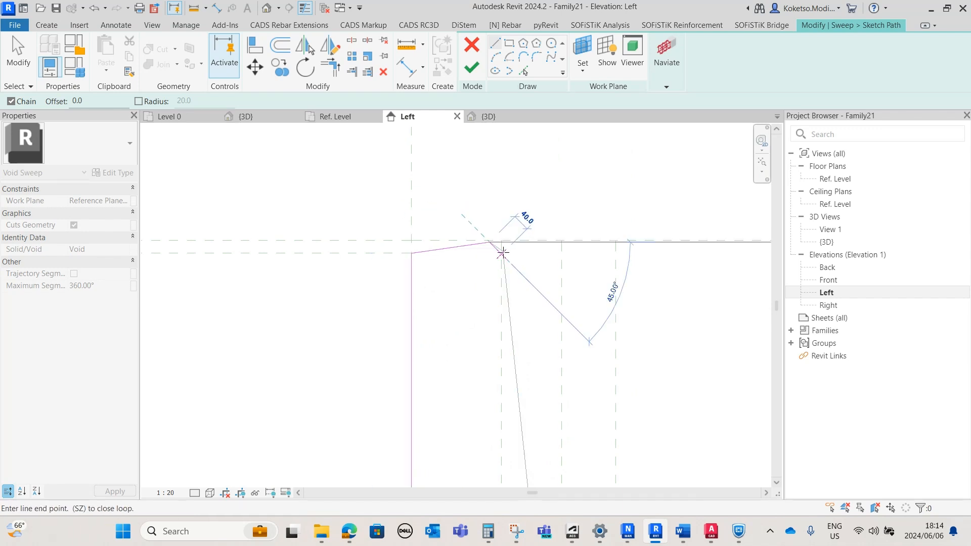
left_click(503, 250)
scroll(501, 273, "down", 3)
middle_click_drag(510, 351, 466, 174)
scroll(469, 223, "up", 1)
scroll(463, 234, "up", 2)
left_click(458, 237)
left_click(504, 304)
left_click(504, 339)
left_click(376, 428)
left_click(379, 446)
left_click(335, 454)
key("Escape")
key("Escape")
scroll(354, 412, "down", 2)
middle_click_drag(347, 401, 446, 409)
scroll(446, 409, "down", 2)
left_click(472, 68)
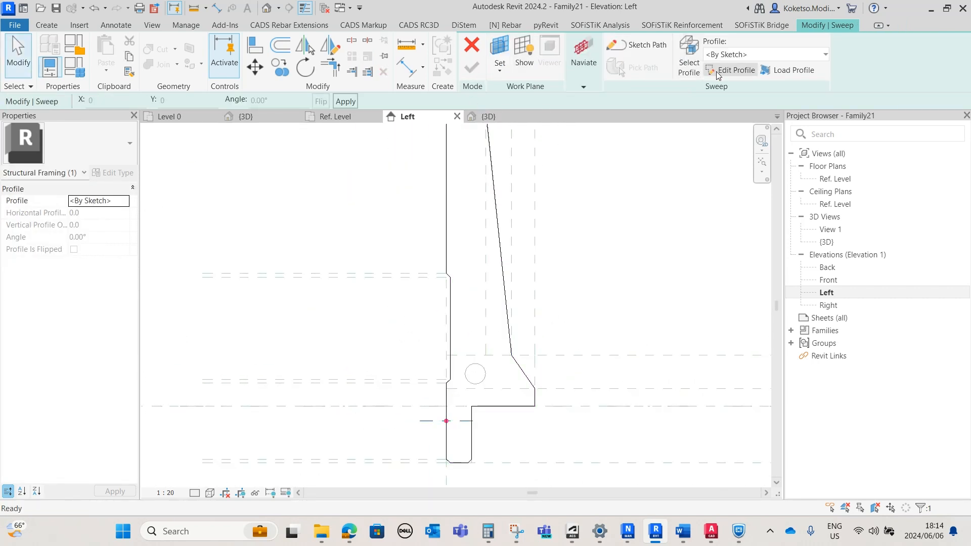
In the Ref. Level floor plan, sketch the sweep profile as a 20 by 20 mm right triangle at the barrier's left corner
left_click(731, 71)
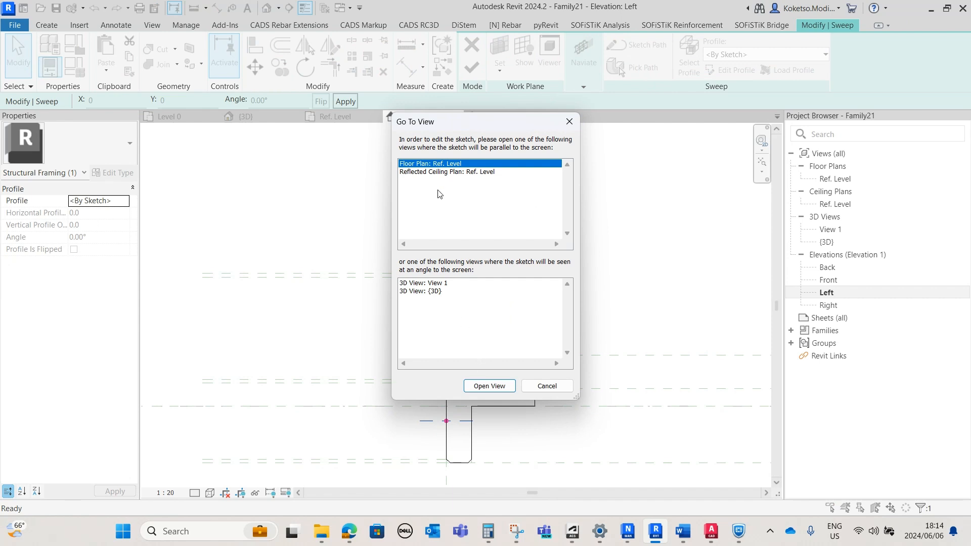
left_click(476, 389)
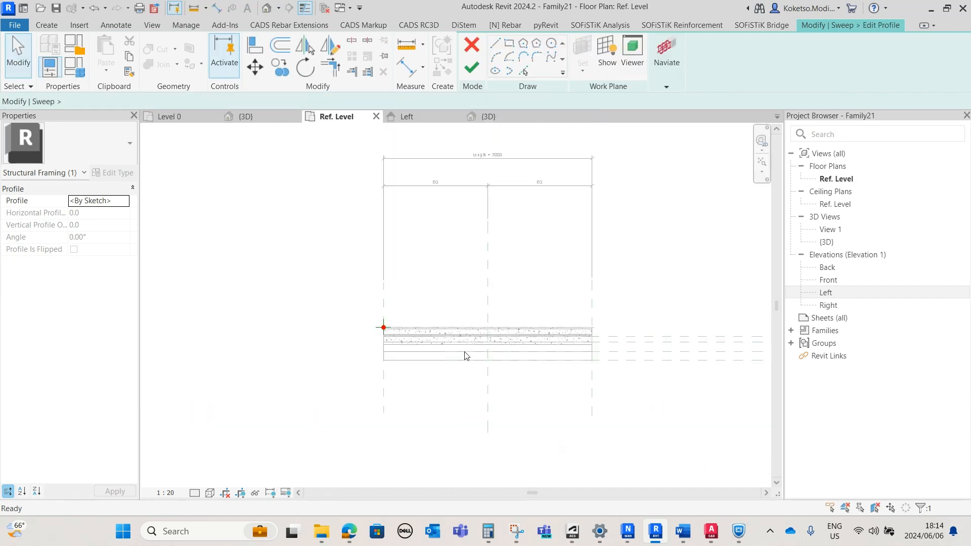
scroll(356, 290, "up", 5)
left_click(375, 250)
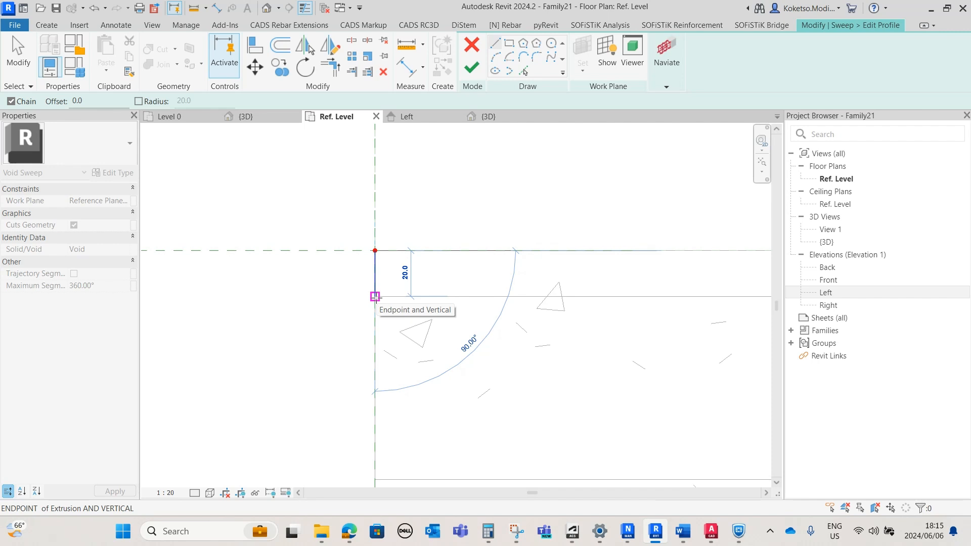
left_click(375, 297)
scroll(415, 276, "up", 4)
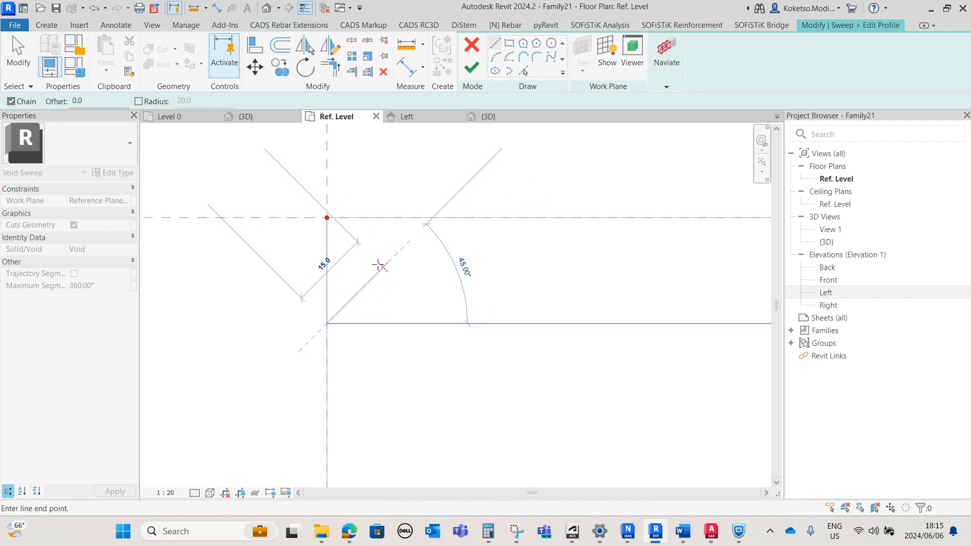
left_click(432, 217)
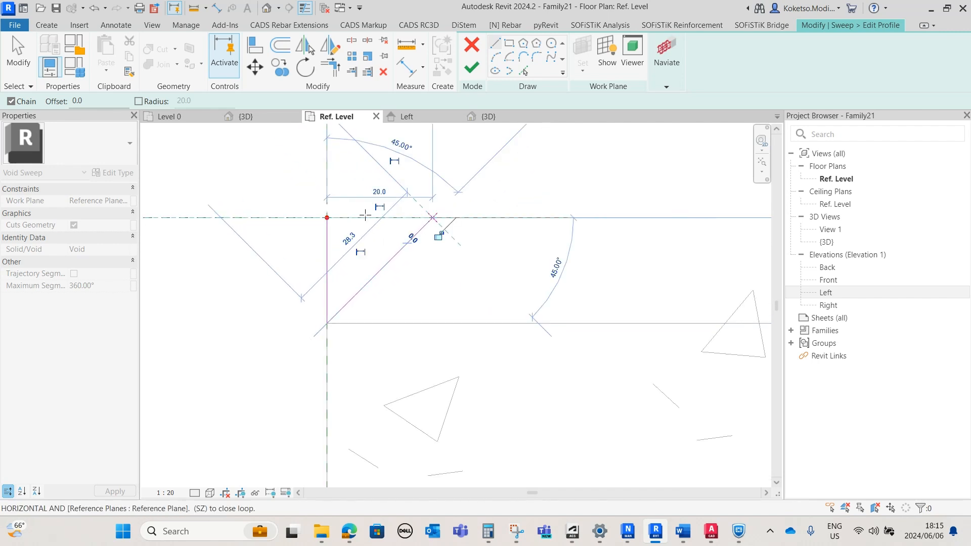
left_click(327, 218)
scroll(381, 288, "down", 3)
key("Escape")
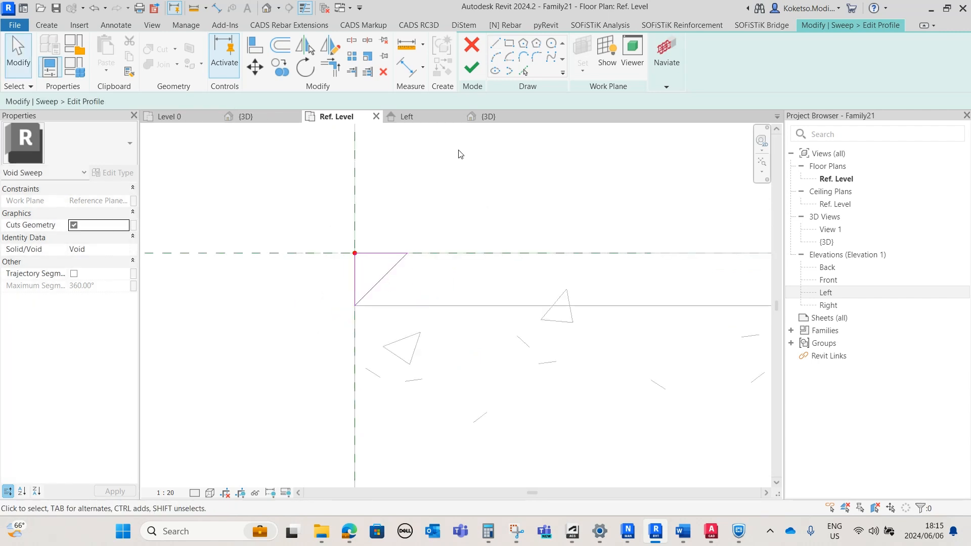
left_click(475, 75)
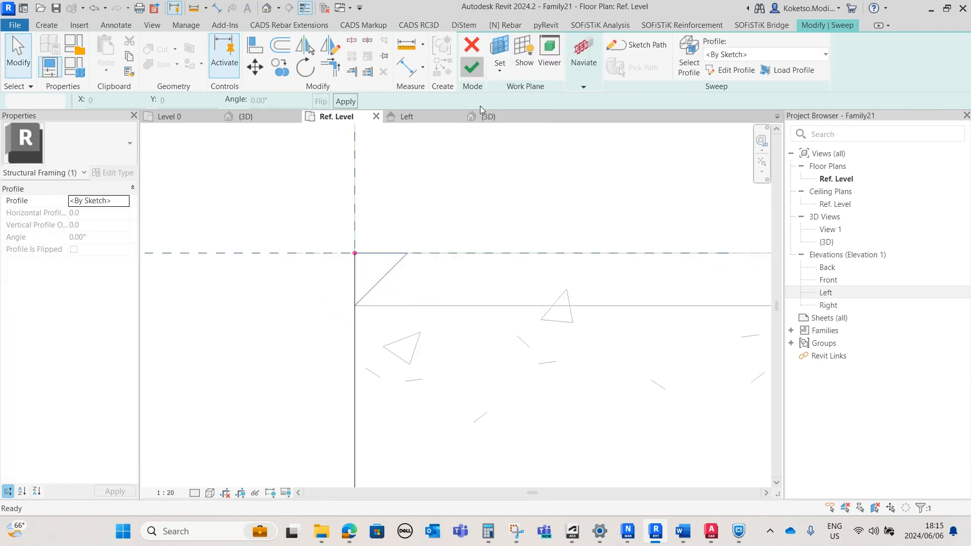
Complete the void sweep and inspect the chamfered edges of the barrier end in the 3D view
left_click(487, 117)
left_click(662, 449)
middle_click_drag(565, 463, 627, 457, "shift")
scroll(369, 198, "up", 3)
scroll(359, 221, "down", 3)
middle_click_drag(484, 341, 369, 398, "shift")
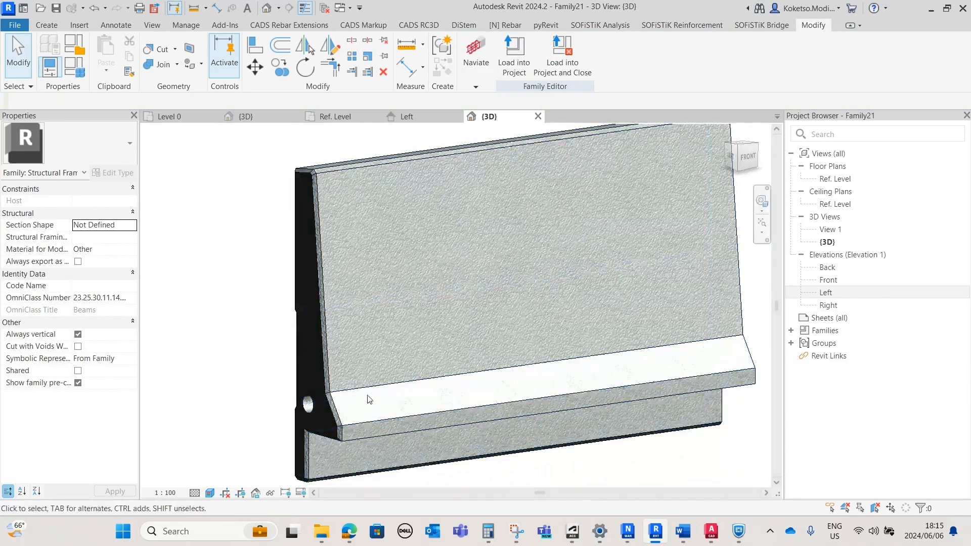
Mirror the void sweep about the central left/right reference plane to chamfer the opposite end, and check it in 3D
left_click(343, 423)
left_click(347, 118)
scroll(253, 223, "down", 5)
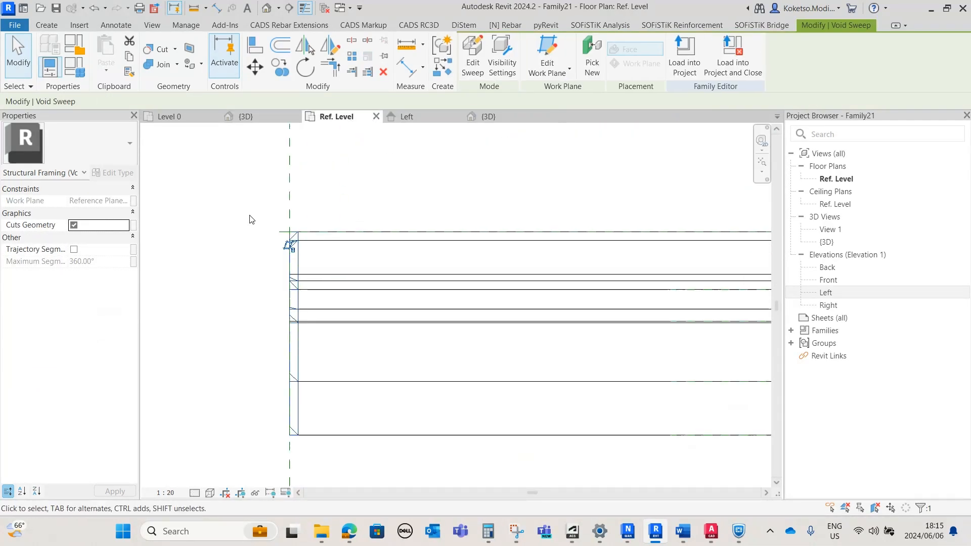
scroll(317, 182, "up", 2)
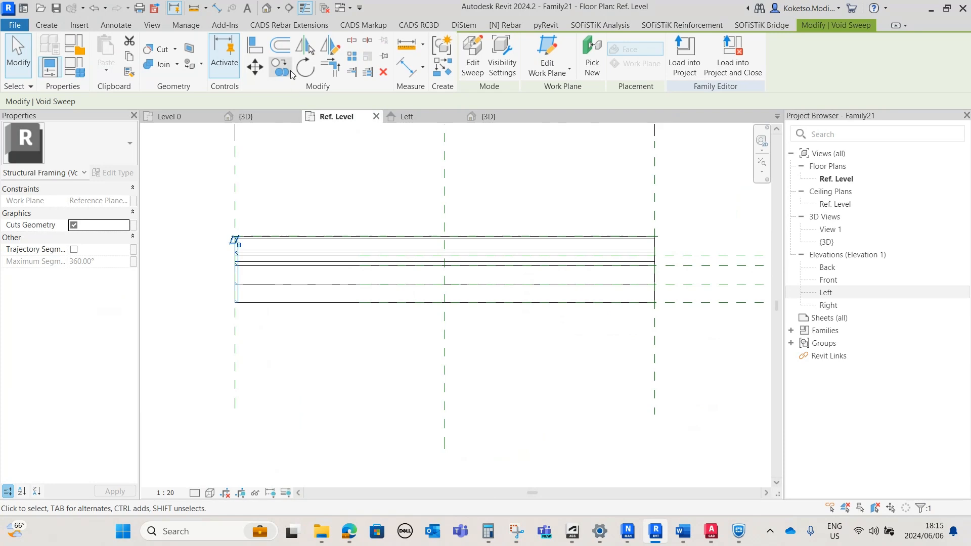
left_click(305, 47)
left_click(446, 211)
left_click(668, 281)
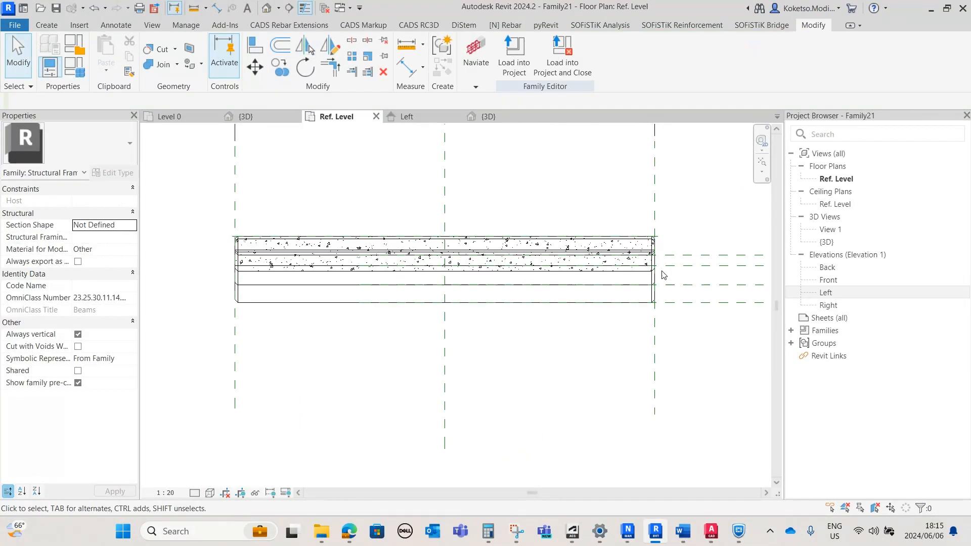
left_click(494, 118)
middle_click_drag(567, 263, 509, 275, "shift")
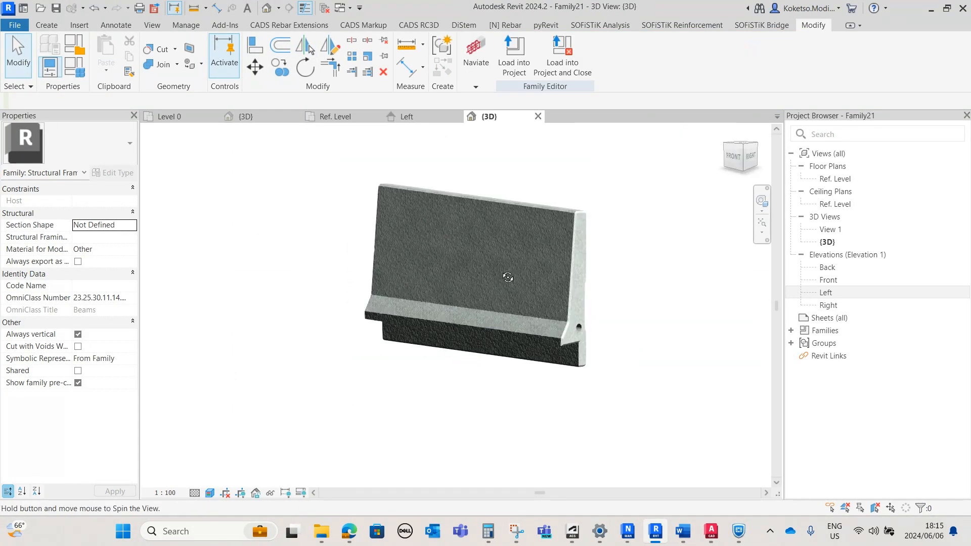
scroll(595, 283, "up", 3)
middle_click_drag(612, 334, 418, 147, "shift")
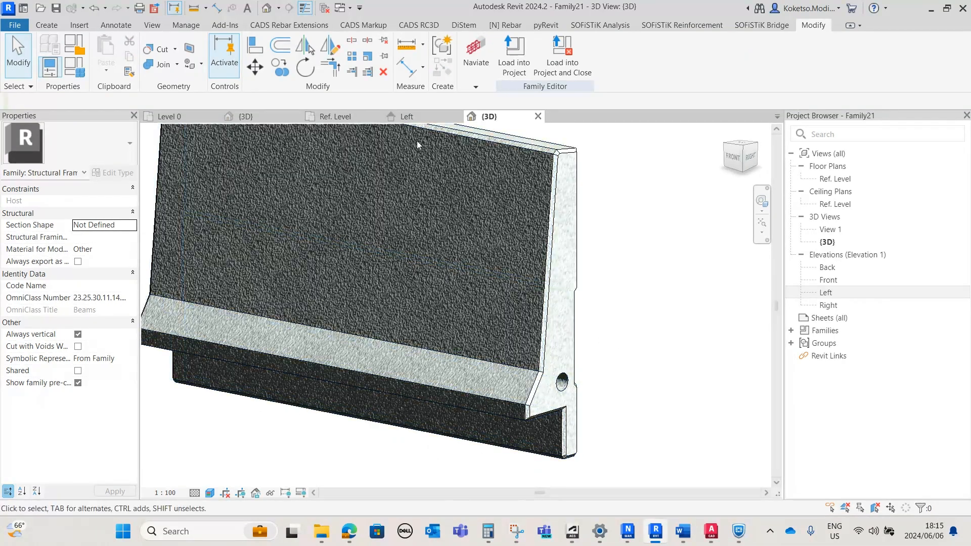
In the Ref. Level plan, align the chamfered right end with the right length reference plane
left_click(337, 117)
scroll(449, 224, "up", 2)
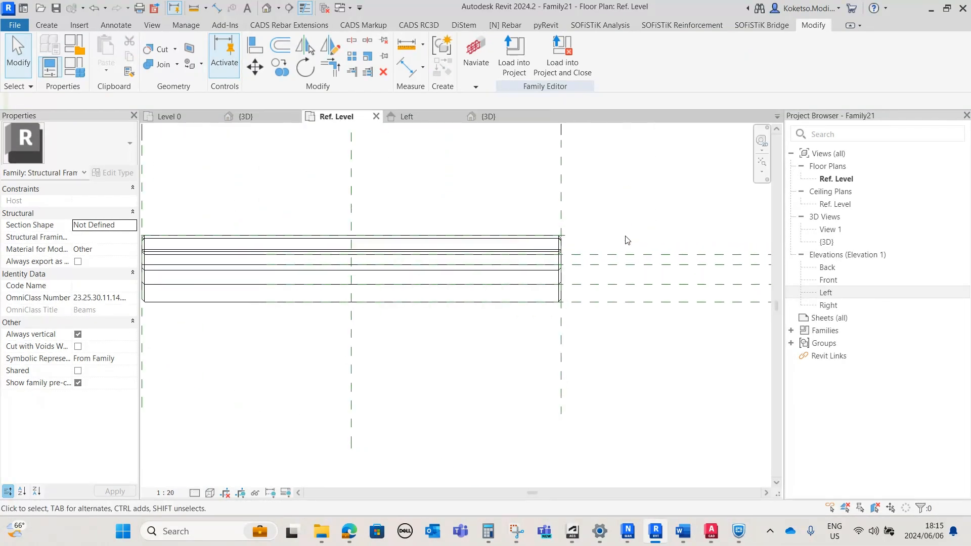
key("a")
key("l")
scroll(581, 232, "up", 2)
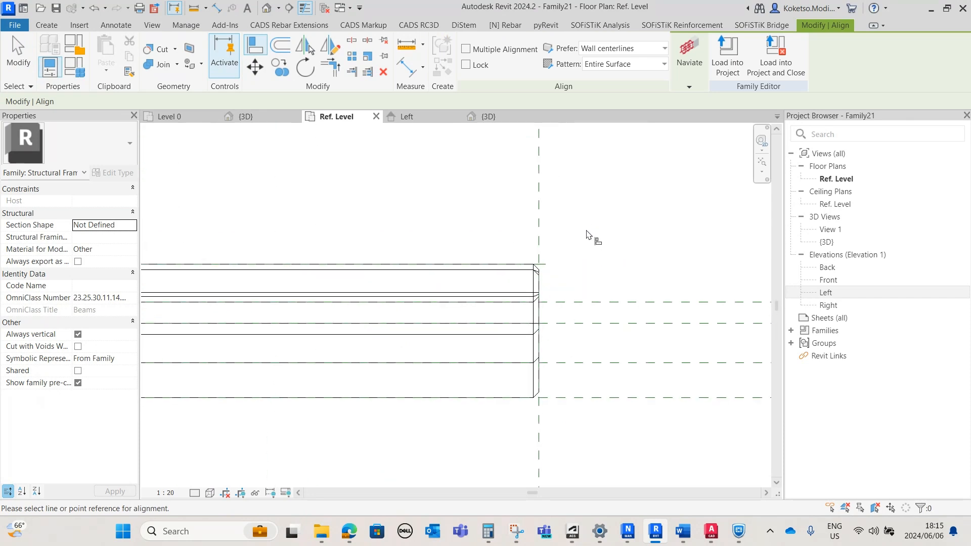
left_click(539, 215)
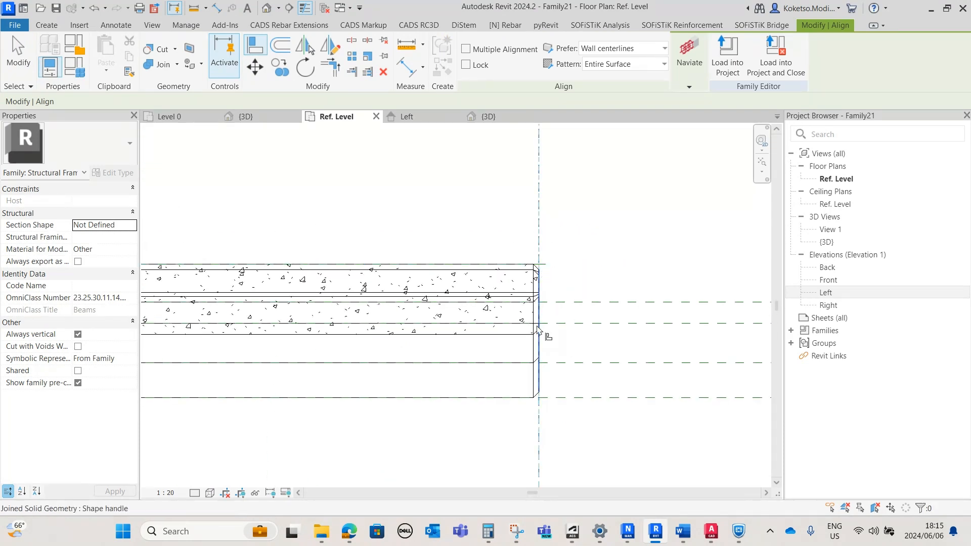
Align the chamfered left end with the left length reference plane and lock it there
scroll(559, 288, "down", 3)
scroll(271, 297, "up", 3)
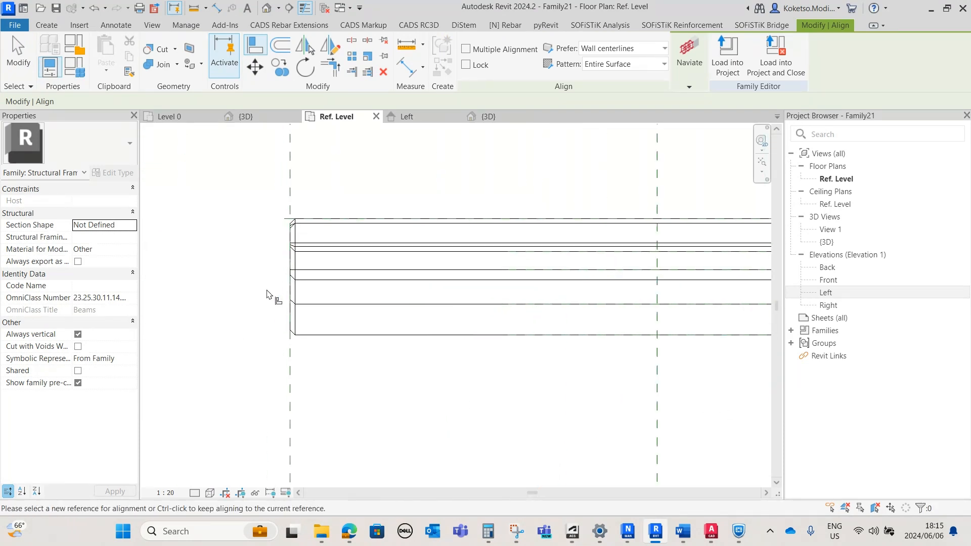
left_click(292, 303)
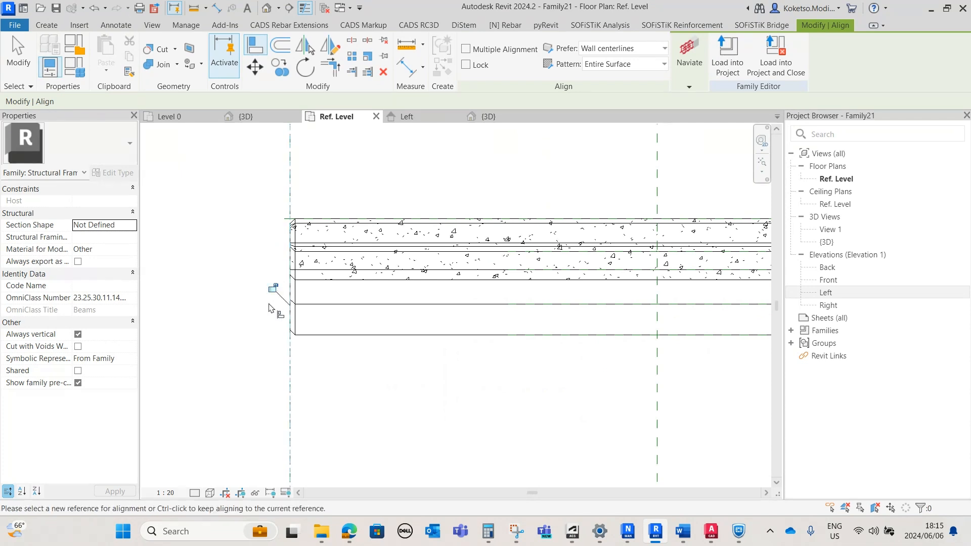
scroll(271, 289, "down", 2)
scroll(506, 321, "down", 3)
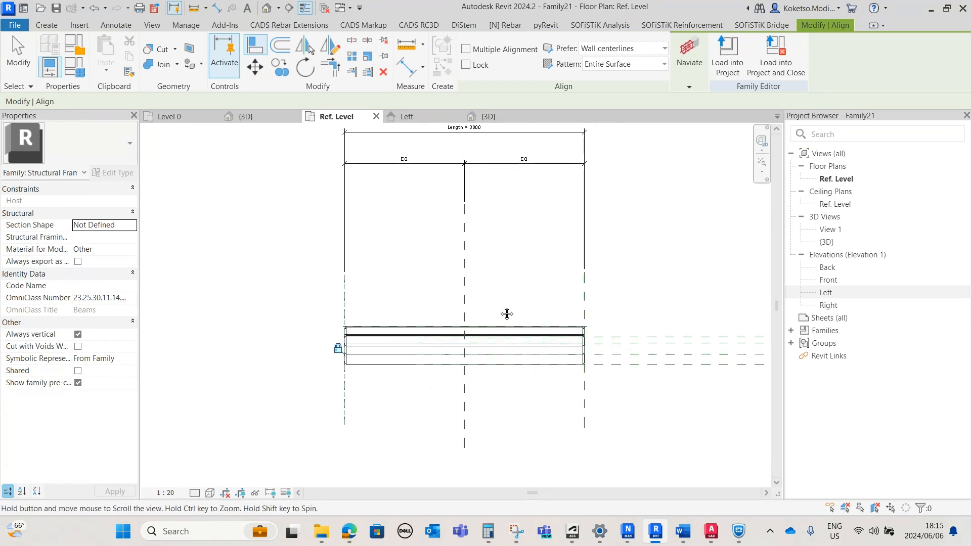
Load the barrier family into the project and close the family without saving it
key("Escape")
key("Escape")
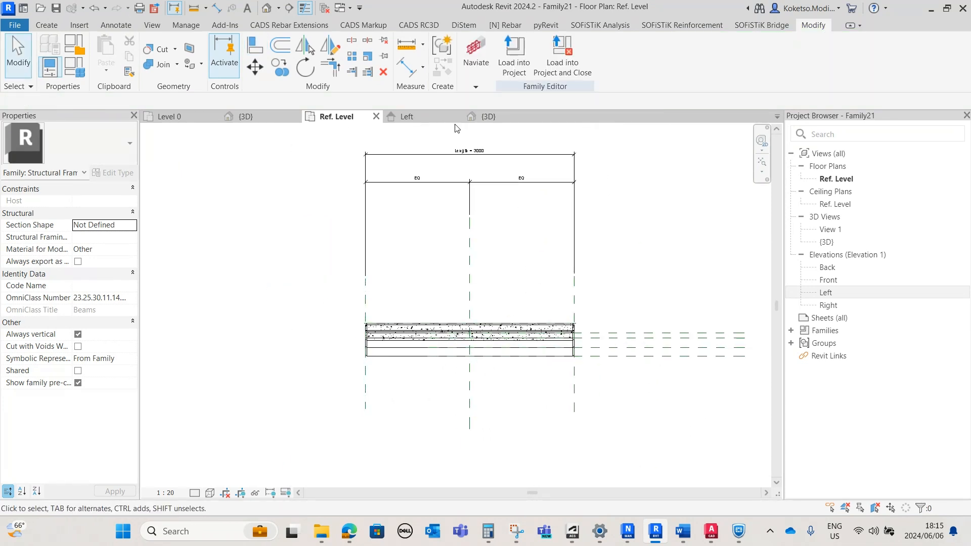
left_click(563, 57)
left_click(505, 267)
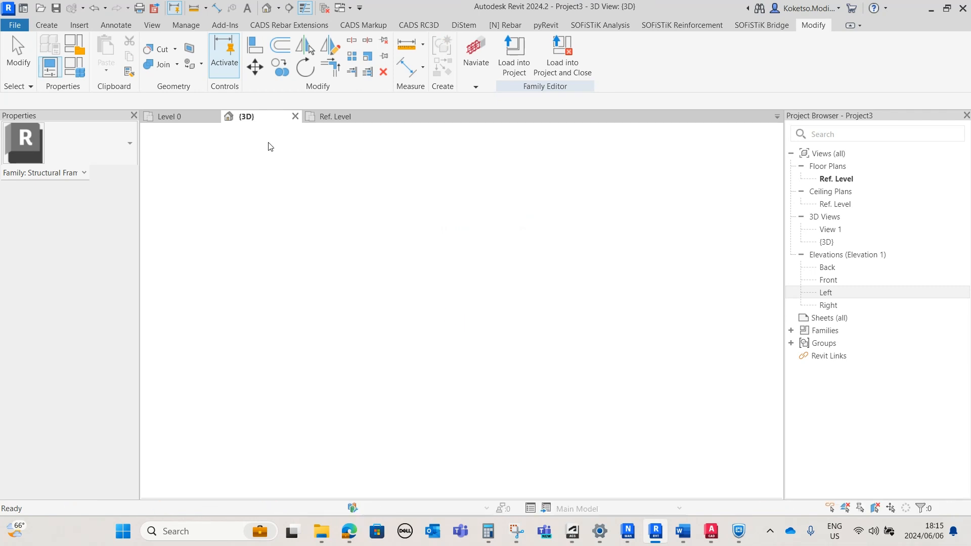
Place the barrier as a 4000 mm long beam in the Level 0 plan
scroll(466, 347, "down", 3)
scroll(446, 344, "up", 2)
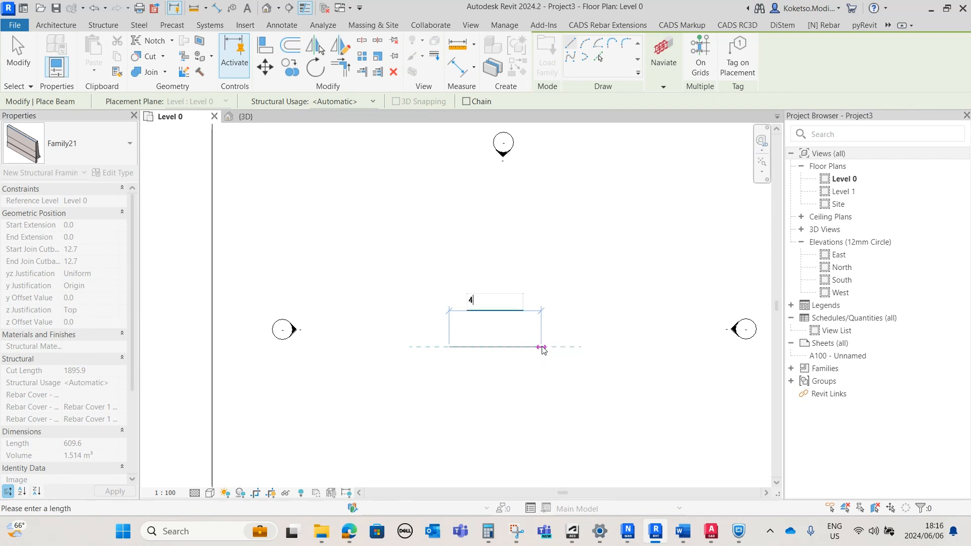
left_click(542, 349)
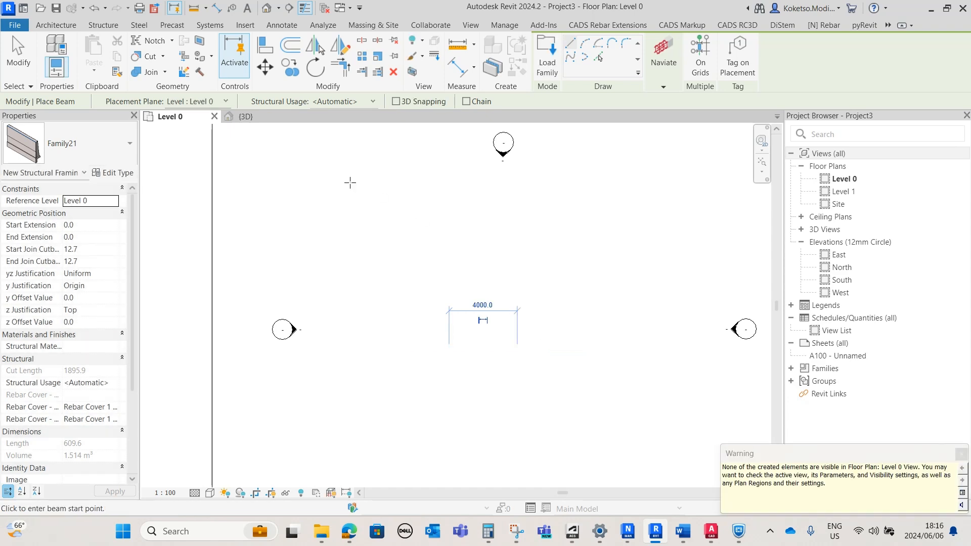
key("Escape")
key("Escape")
Examine the placed barrier in the project's 3D view, checking both ends and the lower ledge
left_click(246, 117)
scroll(493, 340, "down", 3)
mouse_move(501, 344)
middle_mouse_down("shift")
mouse_move(641, 336)
mouse_move(641, 399)
mouse_move(579, 399)
middle_mouse_up("shift")
scroll(542, 393, "up", 3)
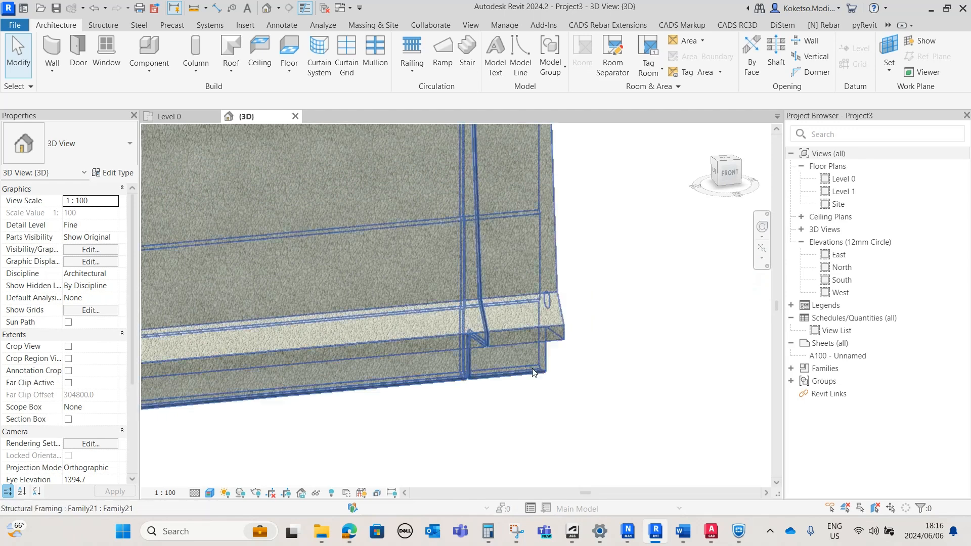
left_click(520, 326)
scroll(521, 328, "down", 3)
middle_click_drag(539, 349, 458, 346, "shift")
scroll(472, 380, "up", 4)
middle_click_drag(472, 381, 622, 364, "shift")
scroll(622, 364, "down", 3)
scroll(701, 292, "up", 5)
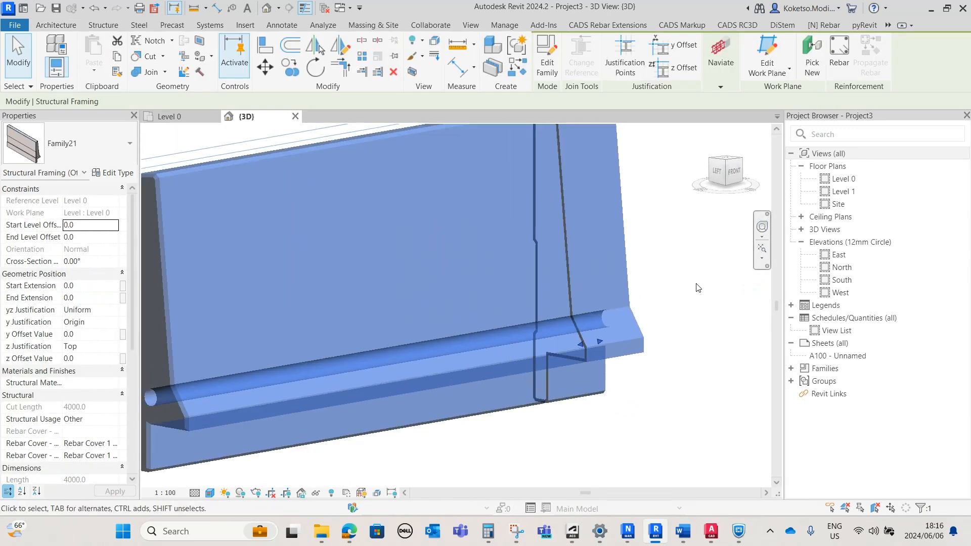
Check the position of the chamfer cut near the barrier's right end, close up and from the front
middle_click_drag(654, 298, 636, 315, "shift")
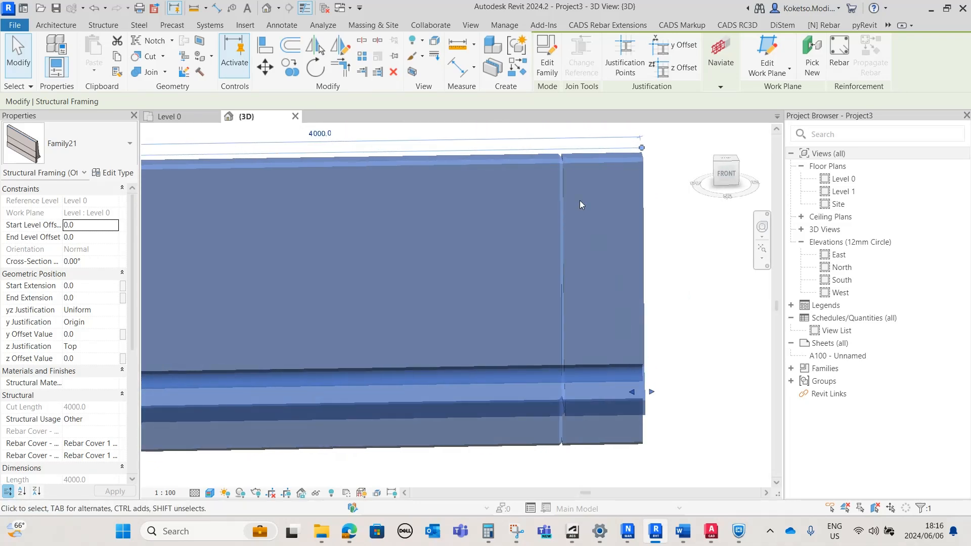
scroll(559, 155, "up", 4)
scroll(548, 190, "down", 3)
middle_click_drag(614, 223, 599, 178, "shift")
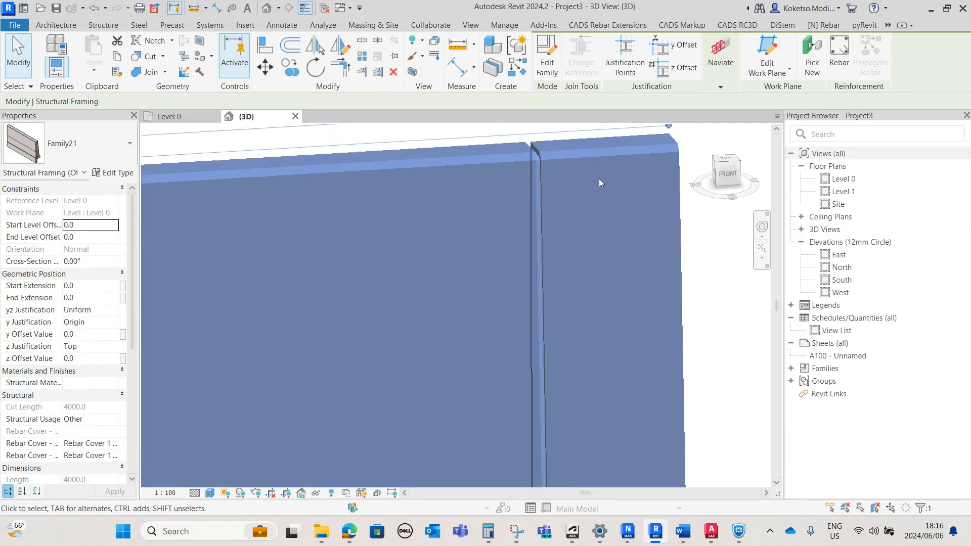
key("Escape")
middle_click_drag(688, 267, 671, 251, "shift")
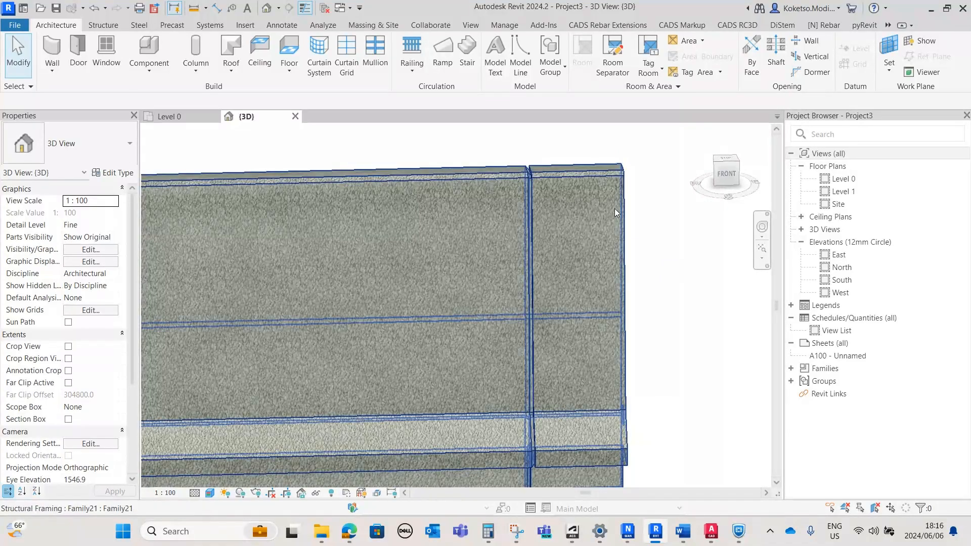
scroll(550, 178, "down", 2)
middle_click_drag(532, 177, 592, 173, "shift")
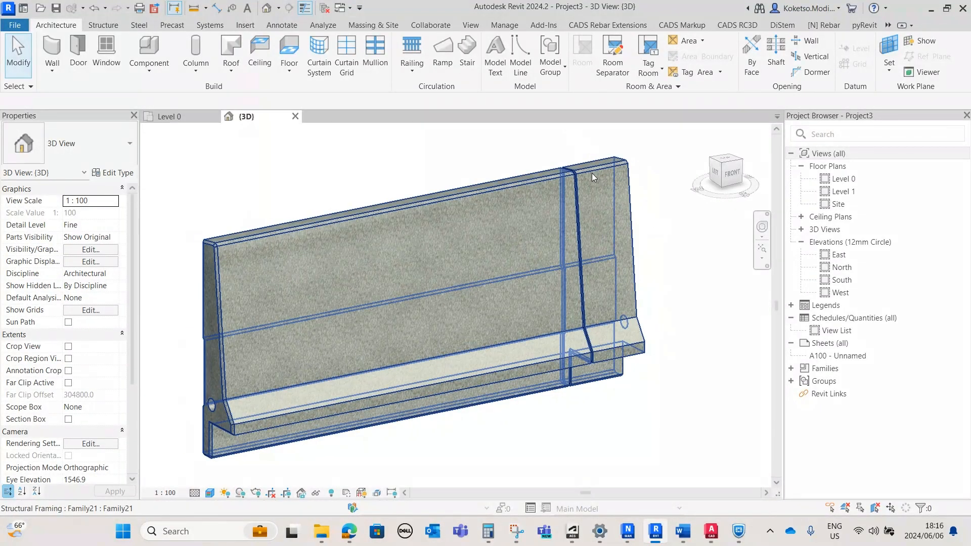
Open the placed barrier's family for editing and display its Ref. Level plan
left_click(592, 173)
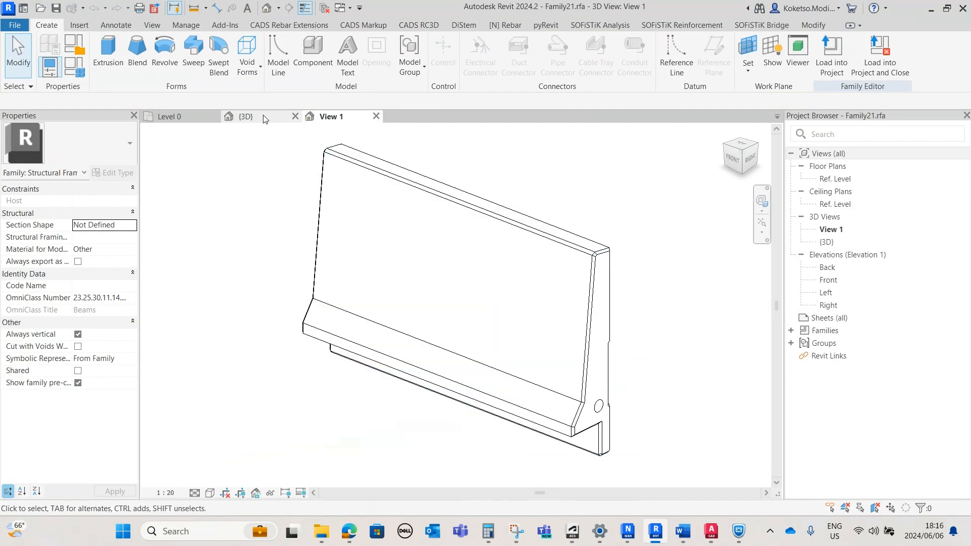
double_click(835, 178)
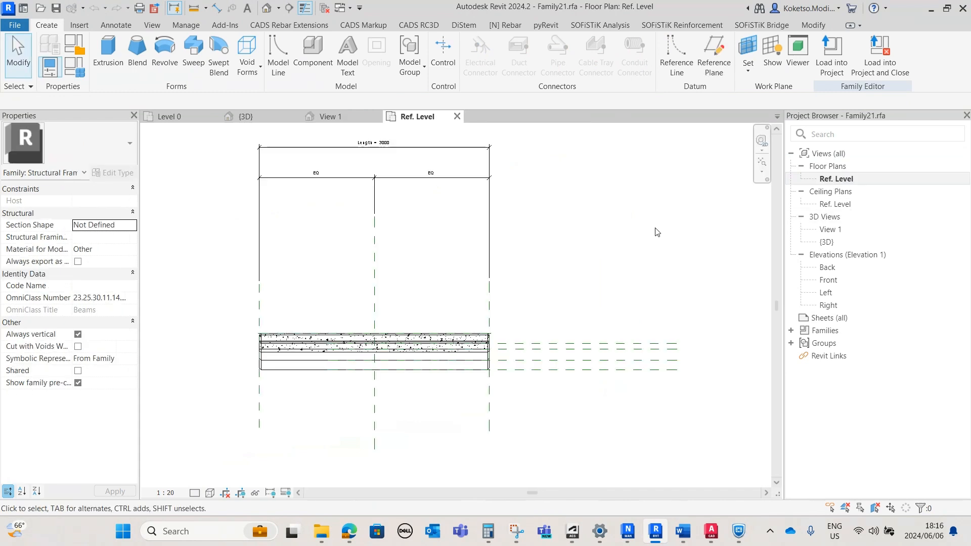
scroll(505, 332, "up", 2)
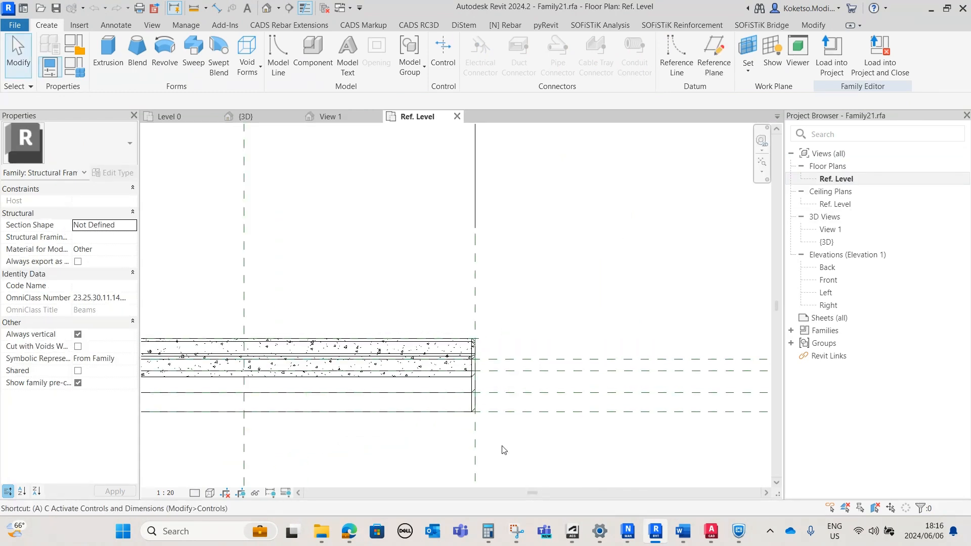
Align the barrier's chamfered right end with the Right reference plane
key("a")
key("l")
scroll(480, 422, "up", 2)
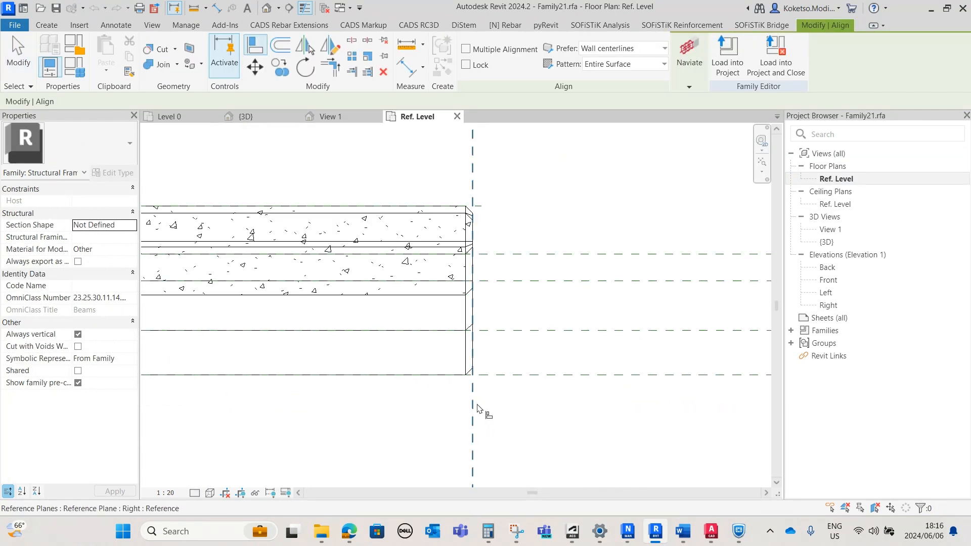
scroll(477, 305, "up", 2)
left_click(446, 286)
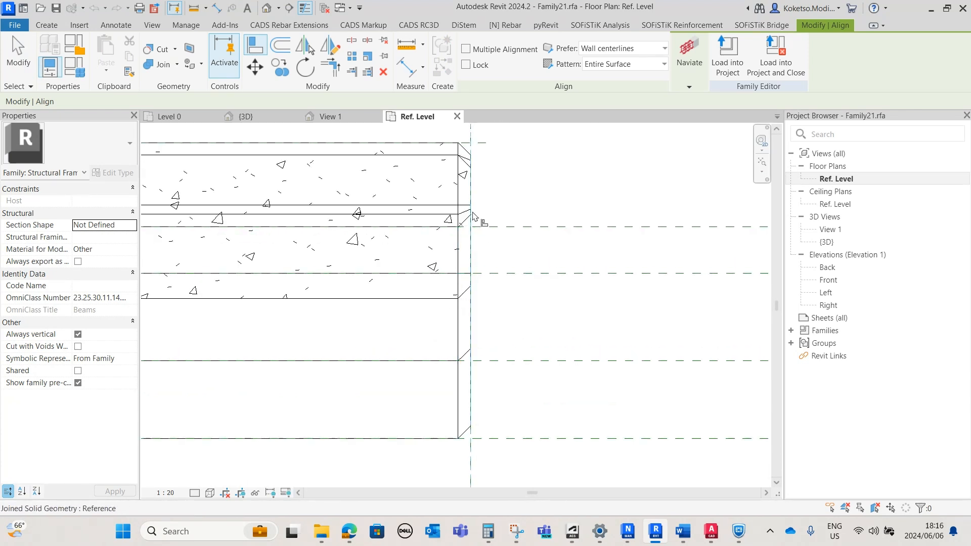
middle_click_drag(473, 175, 475, 273)
scroll(476, 278, "down", 2)
scroll(476, 286, "up", 1)
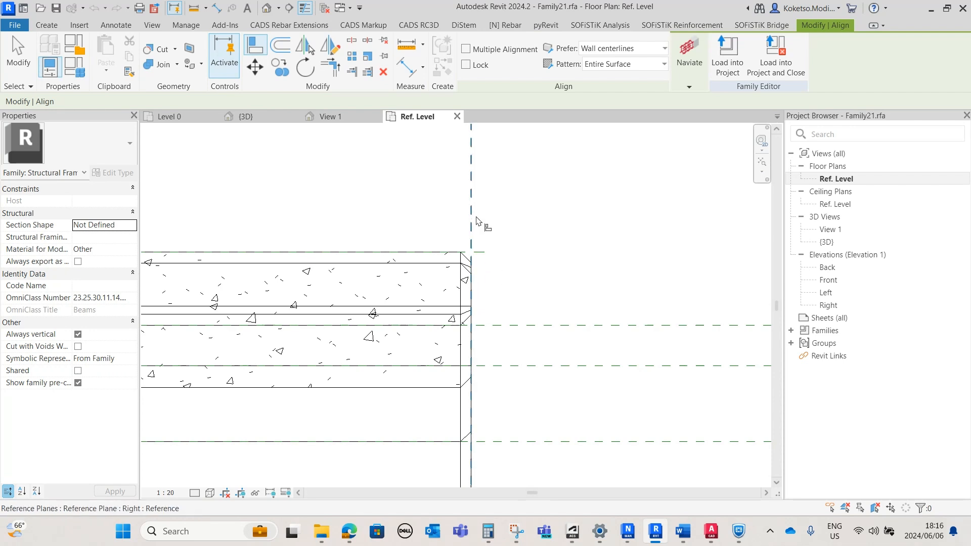
scroll(471, 210, "down", 2)
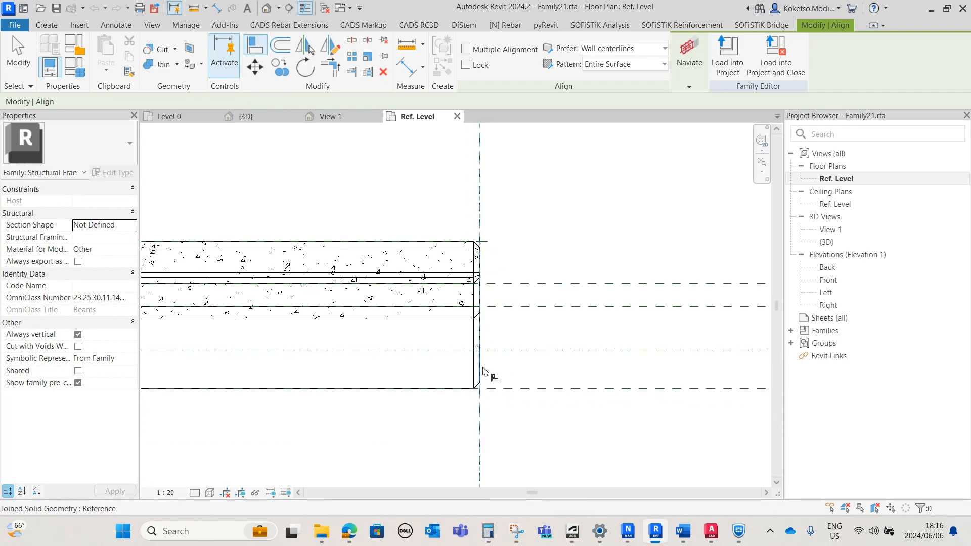
Try to align the left chamfer void sweep with the left reference plane, and undo the alignment
scroll(530, 313, "down", 3)
middle_click_drag(289, 330, 675, 302)
scroll(426, 307, "up", 3)
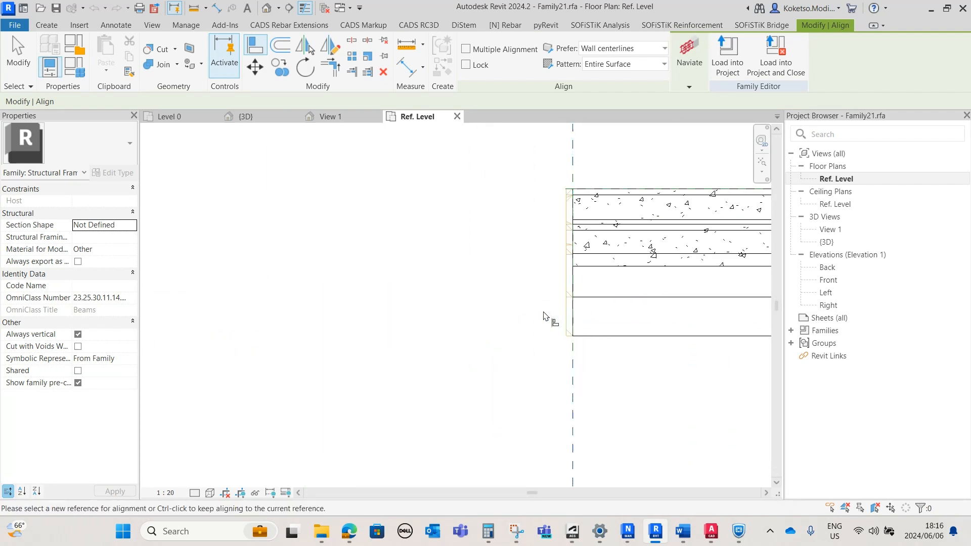
key("Escape")
left_click(100, 13)
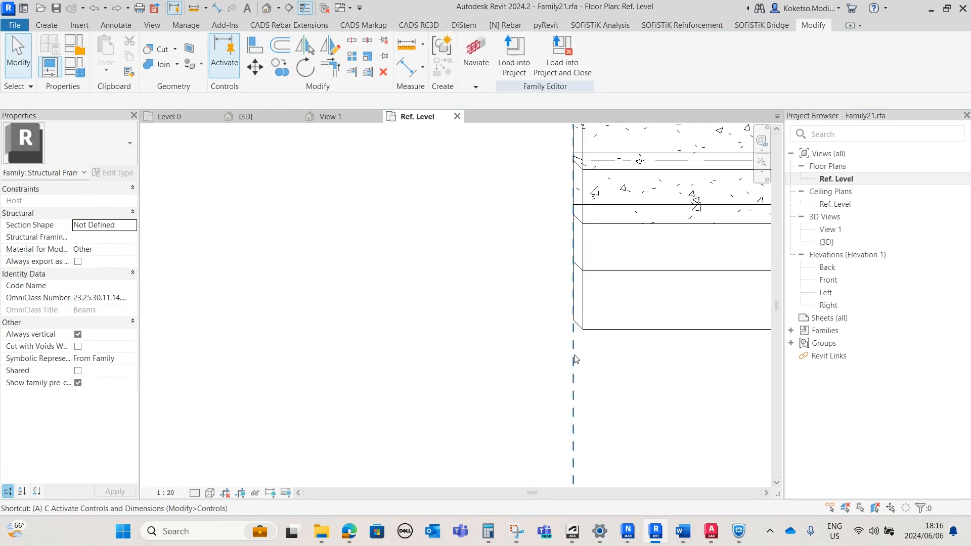
Align the barrier's left end face with the left reference plane
key("l")
left_click(574, 374)
middle_click_drag(595, 323, 518, 478)
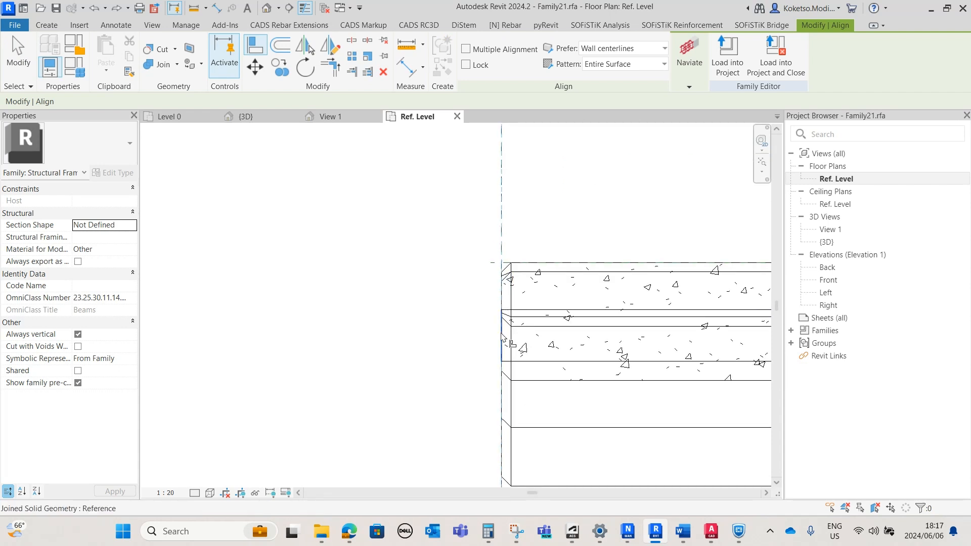
left_click(502, 238)
left_click(500, 303)
scroll(385, 295, "down", 2)
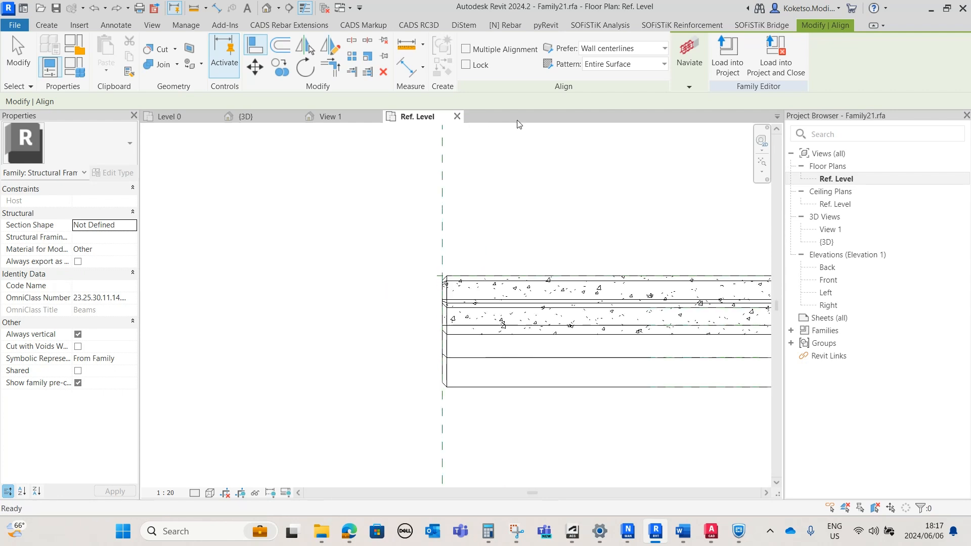
Reload the family into the project without saving its file, overwriting the existing version and its parameter values
key("Escape")
left_click(560, 63)
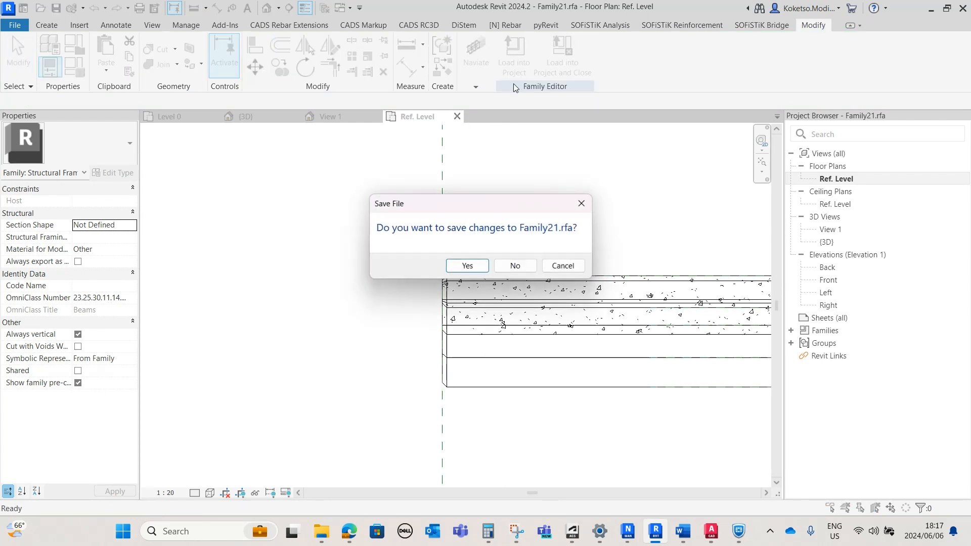
left_click(515, 266)
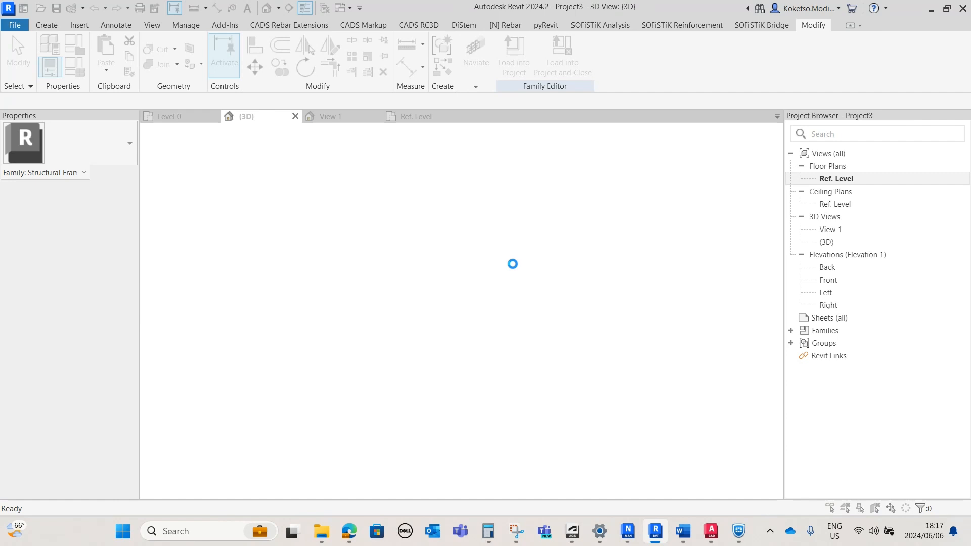
left_click(473, 258)
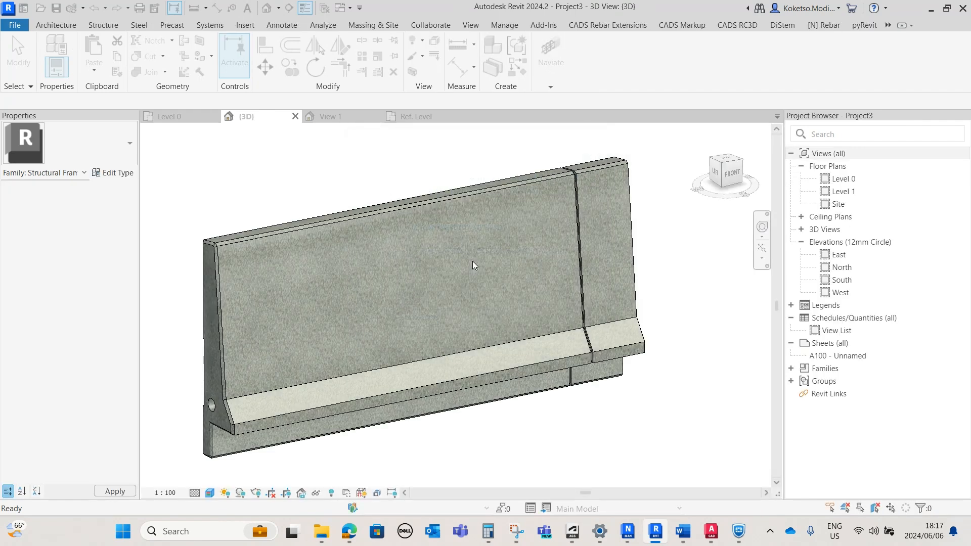
Check the reloaded barrier in 3D, and reopen its family for editing in the Ref. Level plan
middle_click_drag(472, 261, 601, 402, "shift")
left_click(594, 401)
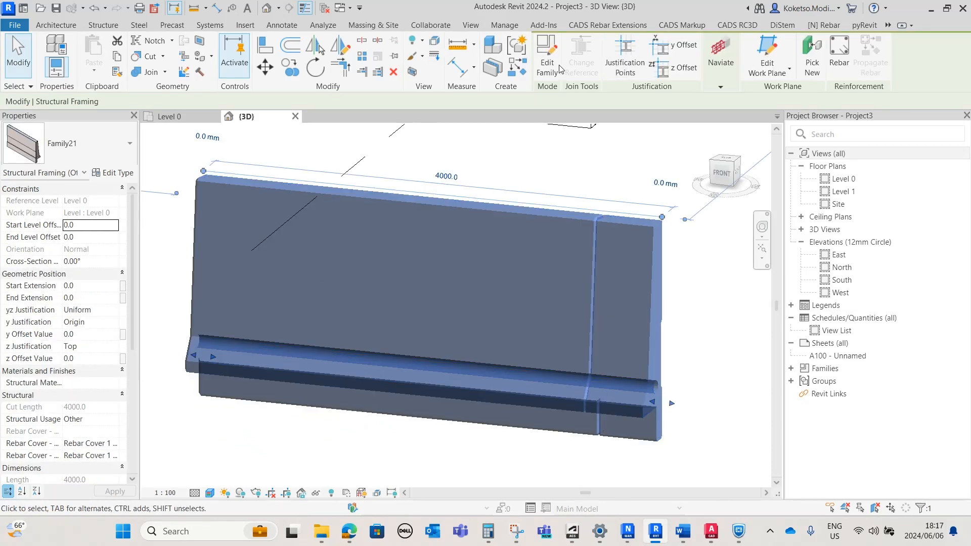
double_click(596, 228)
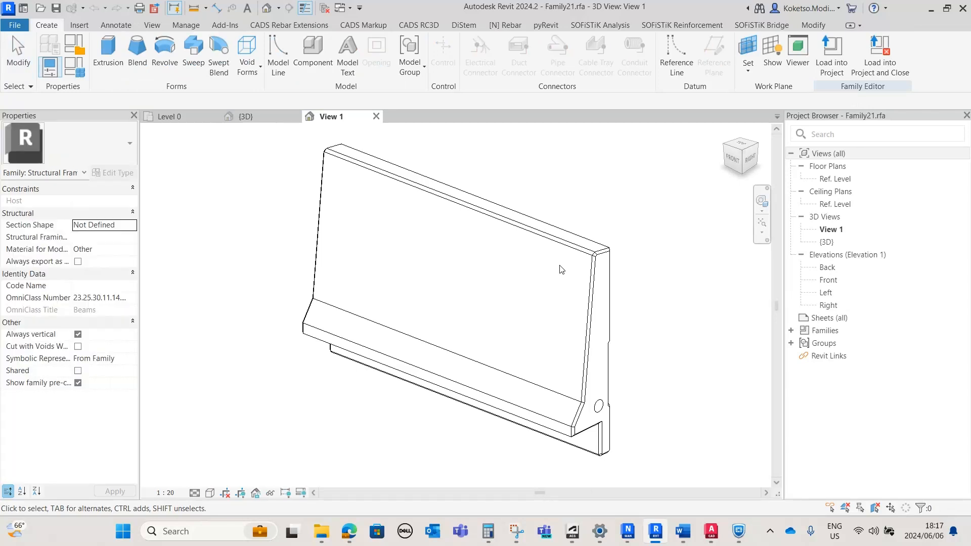
double_click(835, 178)
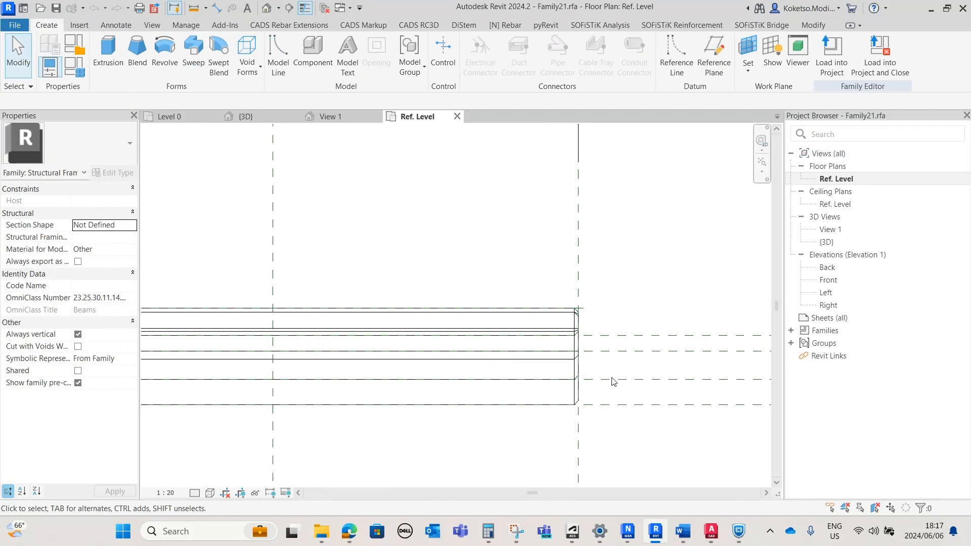
Align the inner edge of the right chamfer void with the adjoining barrier geometry and lock it
left_click(542, 348)
scroll(541, 347, "up", 3)
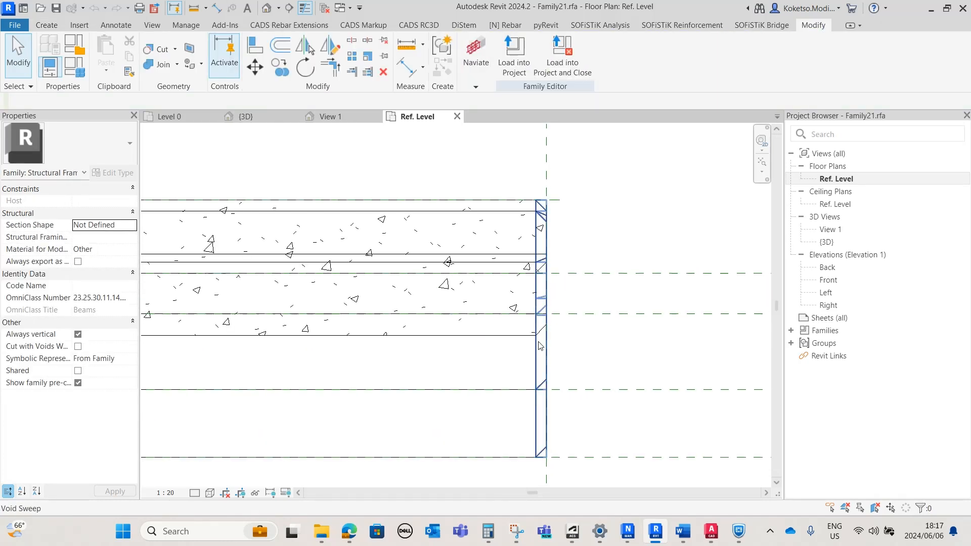
key("a")
key("l")
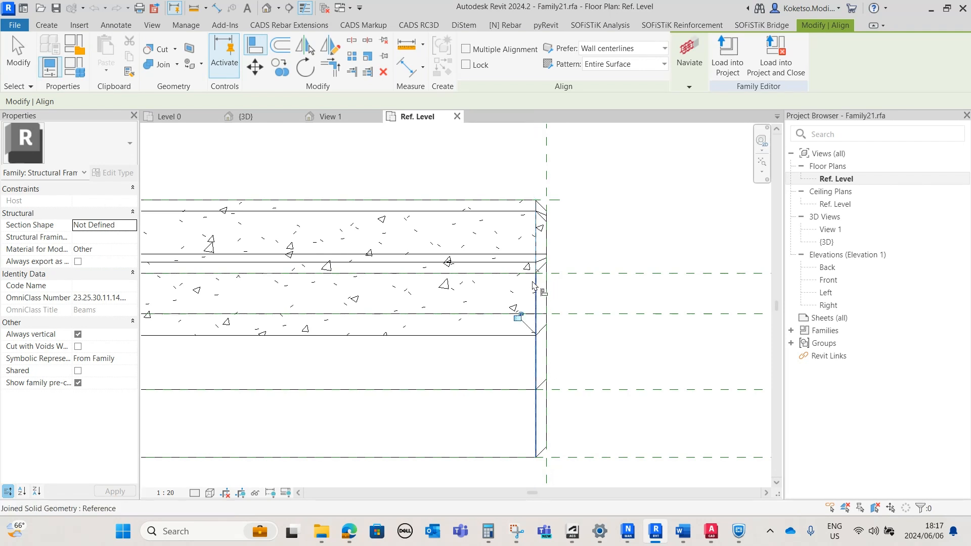
left_click(537, 248)
Align the inner edge of the left chamfer void with the adjoining barrier geometry and lock it
scroll(536, 266, "down", 6)
middle_click_drag(361, 317, 712, 301)
scroll(212, 258, "up", 5)
middle_click_drag(209, 273, 323, 274)
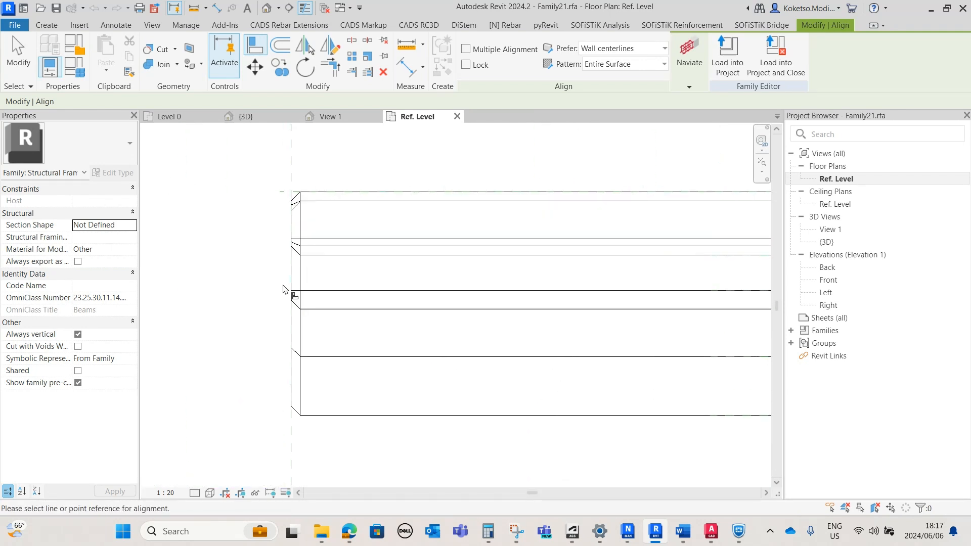
scroll(283, 289, "up", 1)
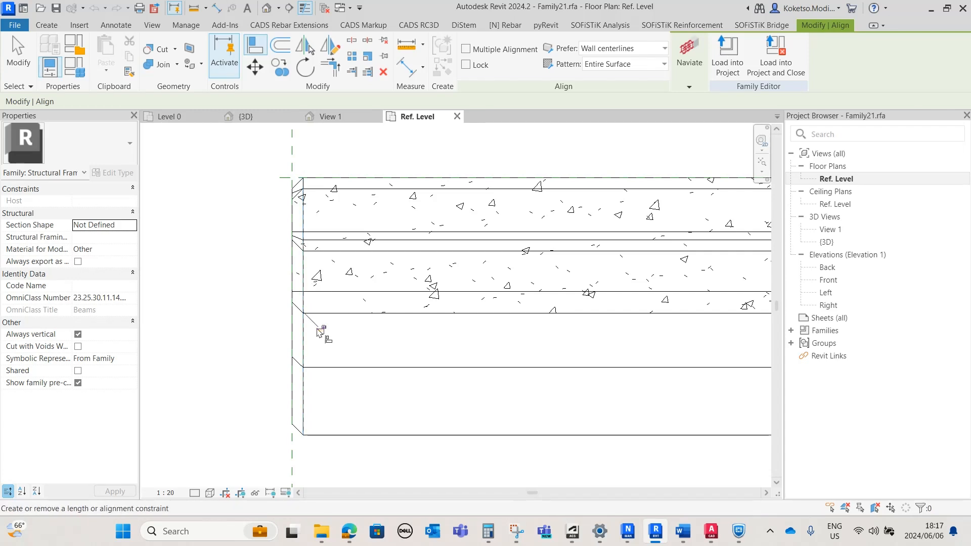
scroll(318, 326, "down", 3)
key("Escape")
key("Escape")
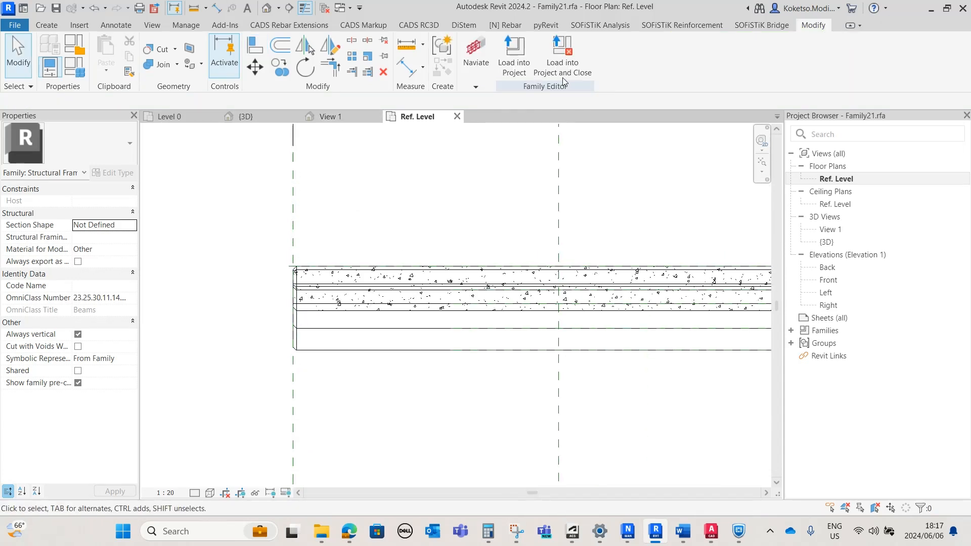
Load the edited family into the project, overwriting the existing version and its parameter values, and view the barrier in 3D
left_click(526, 61)
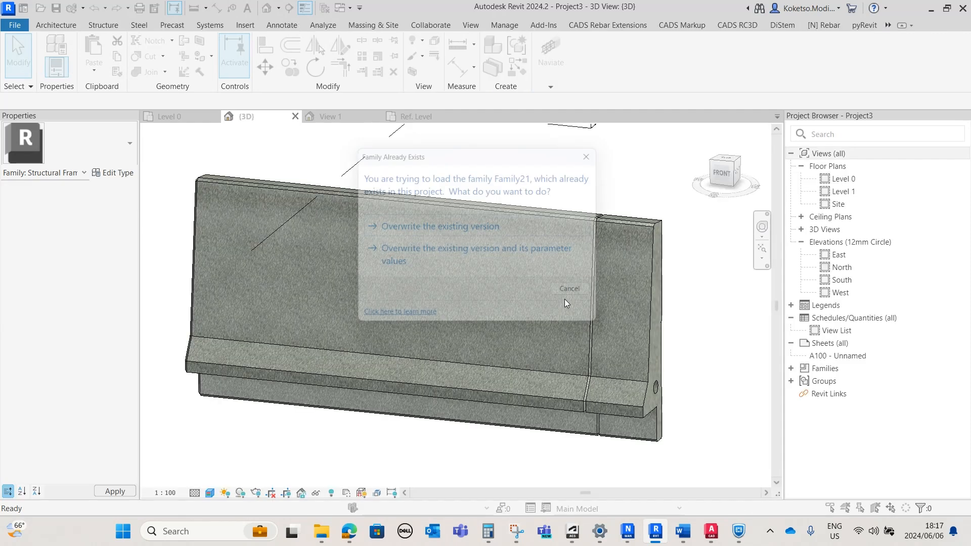
left_click(411, 256)
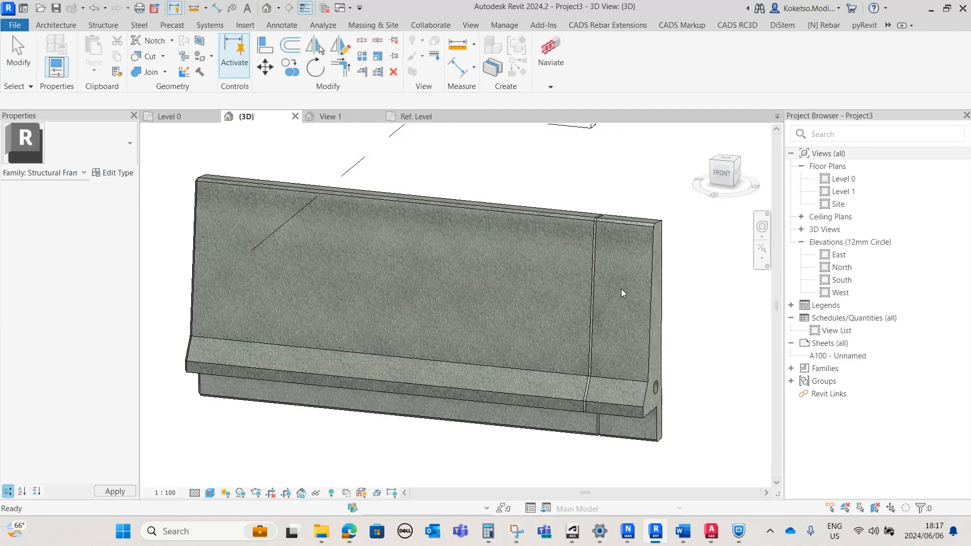
scroll(630, 233, "down", 2)
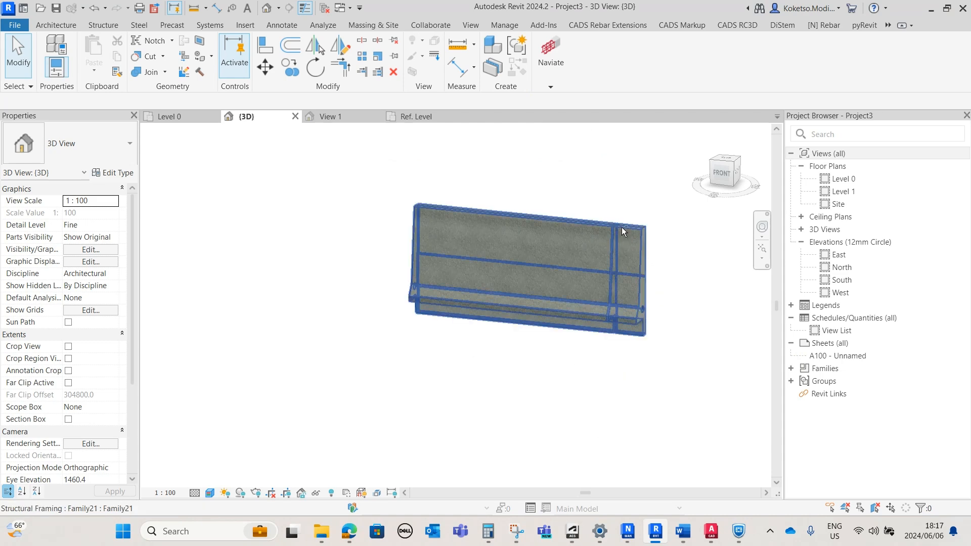
Set the placed barrier's length to 3000 mm in the project's 3D view
scroll(621, 226, "up", 1)
left_click(599, 263)
left_click(508, 169)
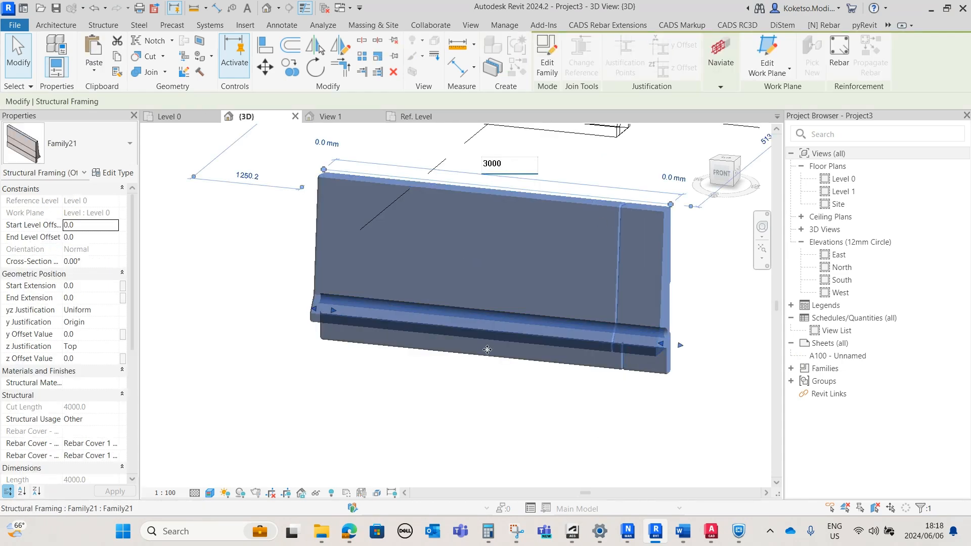
key("Return")
Examine the chamfered ends of the shortened barrier from several sides in 3D
left_click(671, 304)
middle_click_drag(672, 305, 594, 317, "shift")
scroll(580, 303, "up", 4)
scroll(570, 197, "down", 3)
middle_click_drag(589, 222, 699, 186, "shift")
scroll(484, 350, "down", 3)
middle_click_drag(451, 337, 474, 353, "shift")
middle_click_drag(297, 311, 325, 302)
left_click(279, 252)
left_click(568, 320)
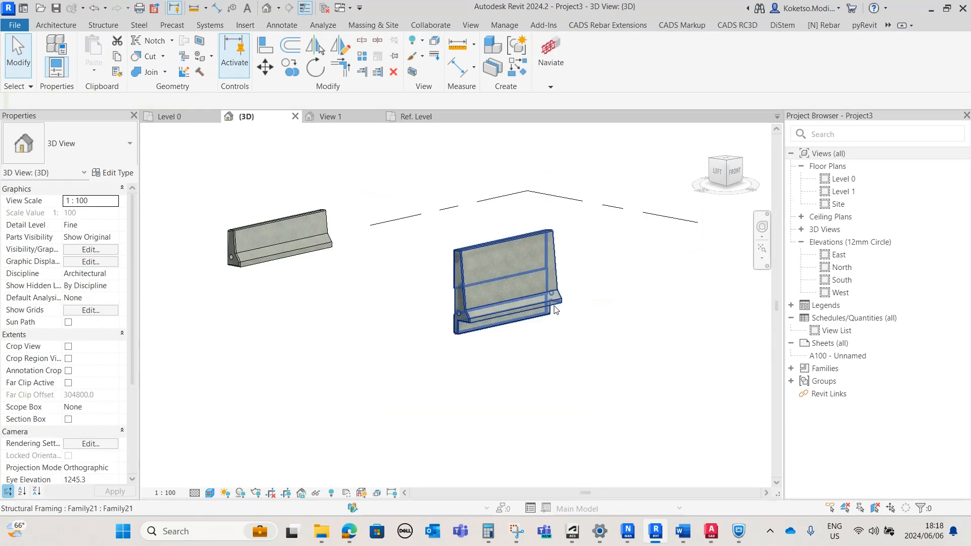
scroll(546, 266, "up", 3)
Select the barrier and open its family for editing
left_click(563, 209)
middle_click_drag(613, 296, 547, 326, "shift")
scroll(551, 232, "up", 1)
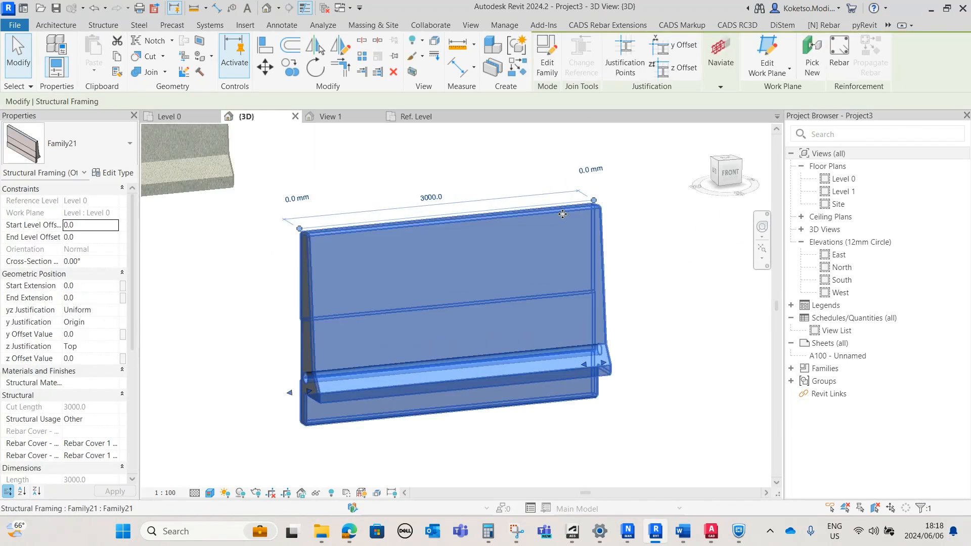
left_click(547, 60)
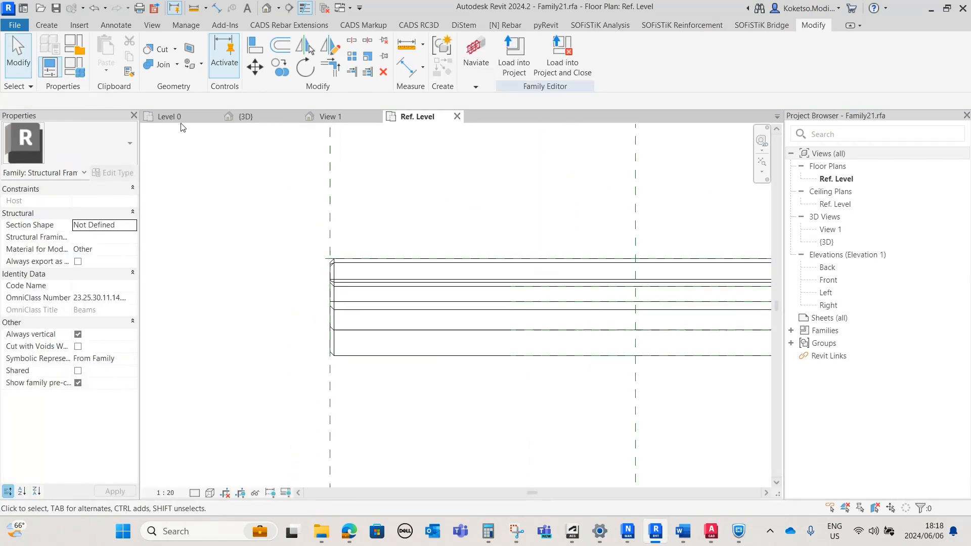
Draw a vertical reference plane along the inner edge of the left chamfer in the Ref. Level plan
left_click(46, 26)
left_click(715, 63)
scroll(342, 271, "up", 2)
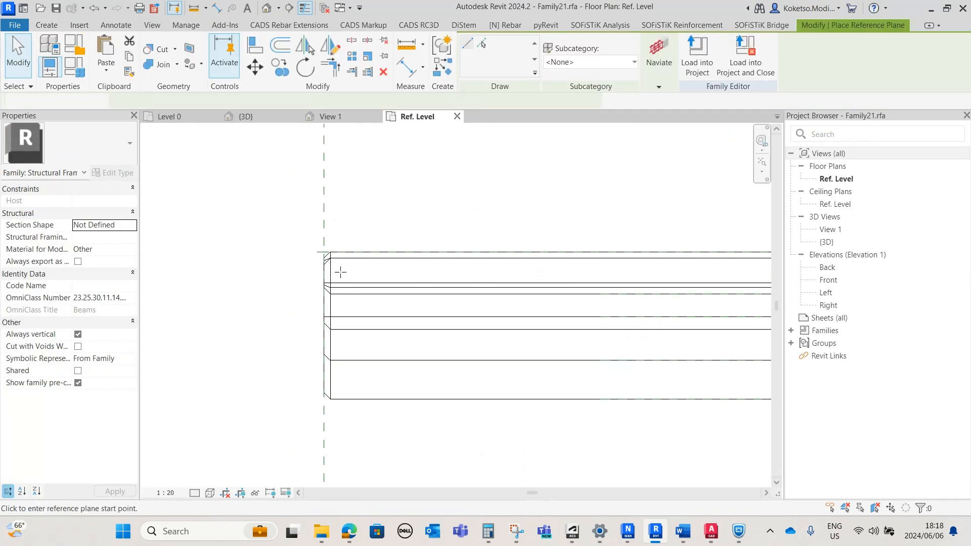
left_click(325, 244)
scroll(325, 244, "down", 2)
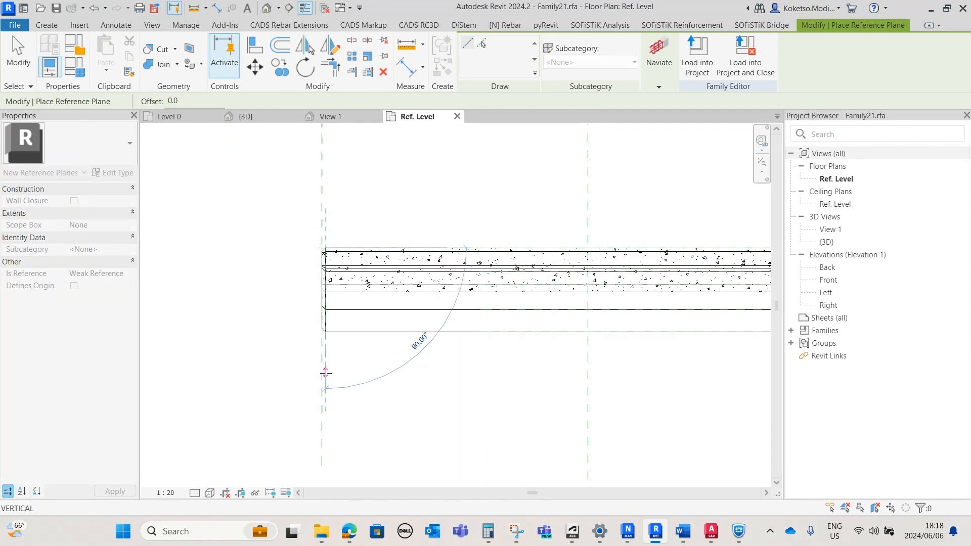
left_click(321, 412)
scroll(324, 360, "up", 4)
key("Escape")
key("Escape")
left_click(329, 350)
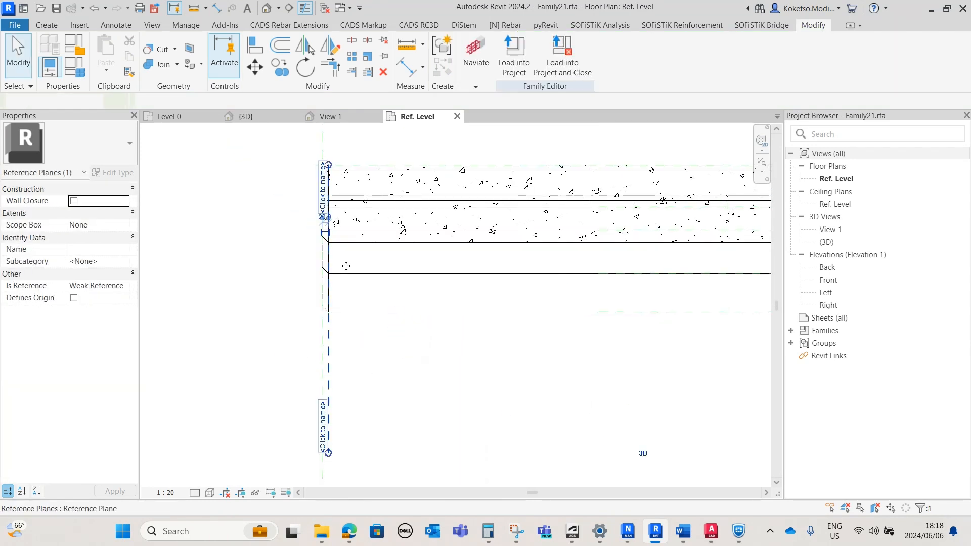
Extend the upper end of the left chamfer reference plane well beyond the barrier outline
scroll(335, 232, "down", 3)
middle_click_drag(336, 213, 350, 308)
left_click_drag(345, 288, 345, 164)
scroll(353, 229, "down", 1)
scroll(355, 331, "up", 3)
key("Escape")
Align the left chamfer's inner edge with its new reference plane and lock the alignment
scroll(352, 306, "up", 2)
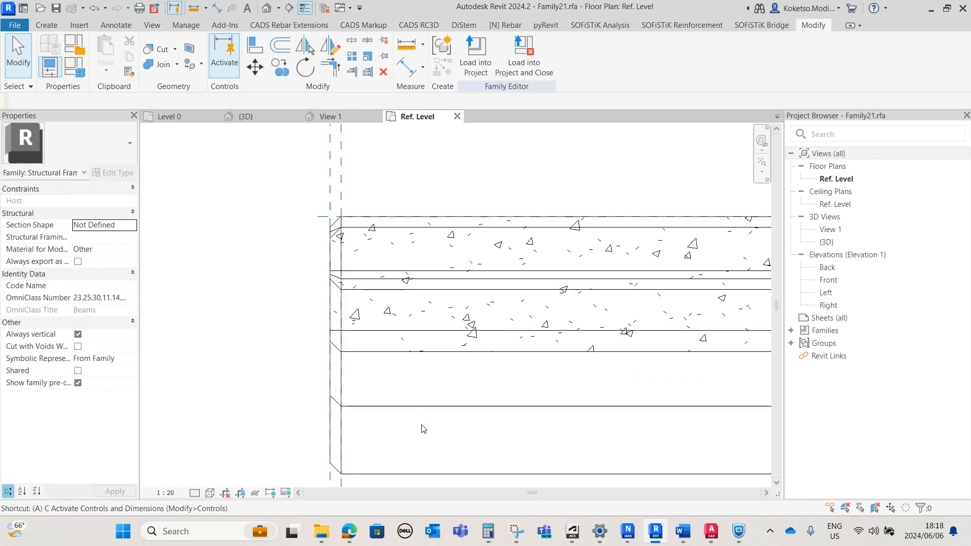
key("l")
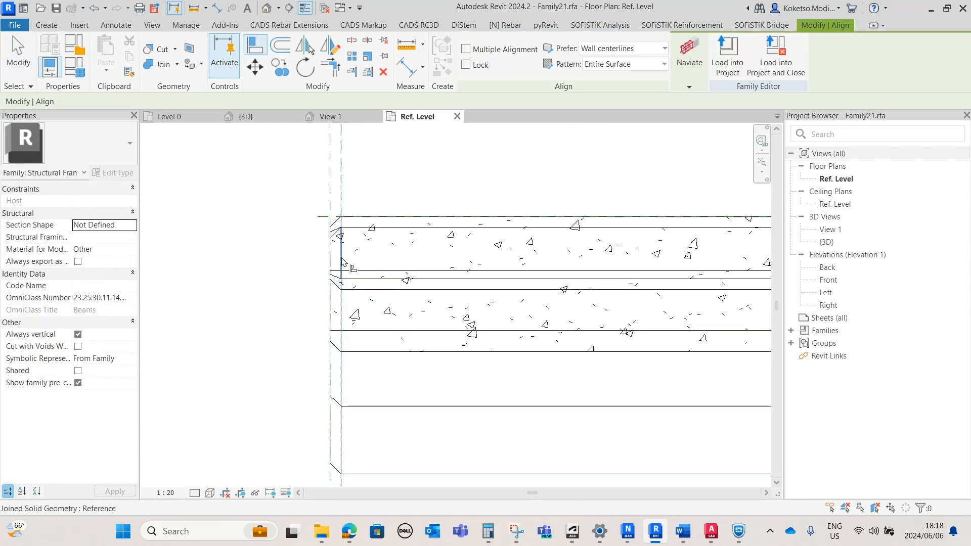
left_click(341, 193)
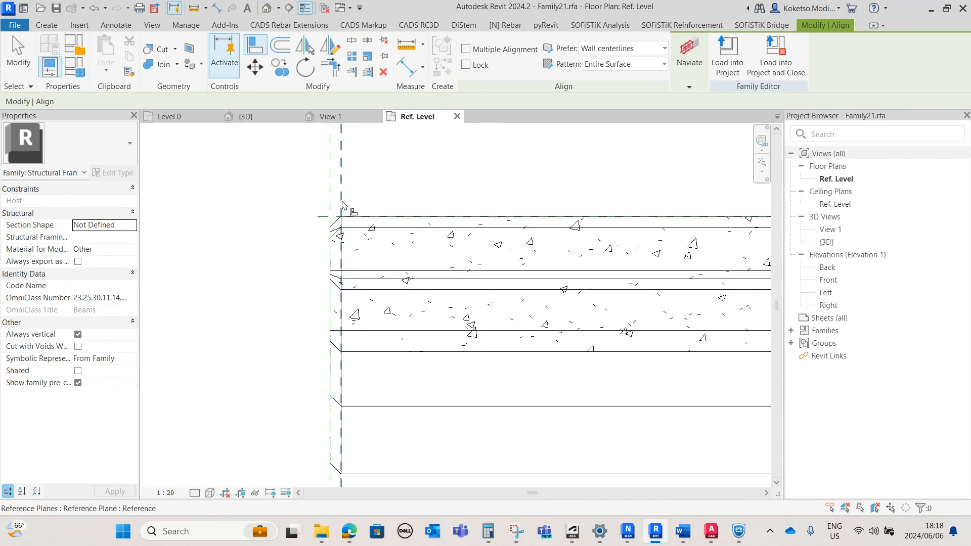
left_click(355, 325)
scroll(331, 299, "down", 2)
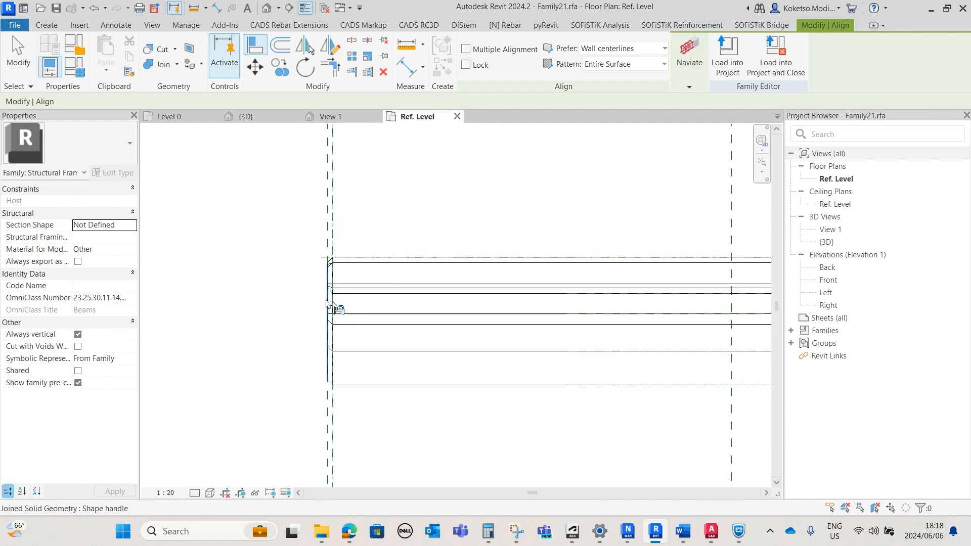
Draw a vertical reference plane along the right chamfer's inner edge and extend it beyond the barrier outline
scroll(335, 368, "down", 2)
middle_click_drag(434, 364, 178, 318)
scroll(179, 318, "down", 1)
scroll(478, 321, "up", 4)
scroll(493, 259, "up", 1)
key("Escape")
key("Escape")
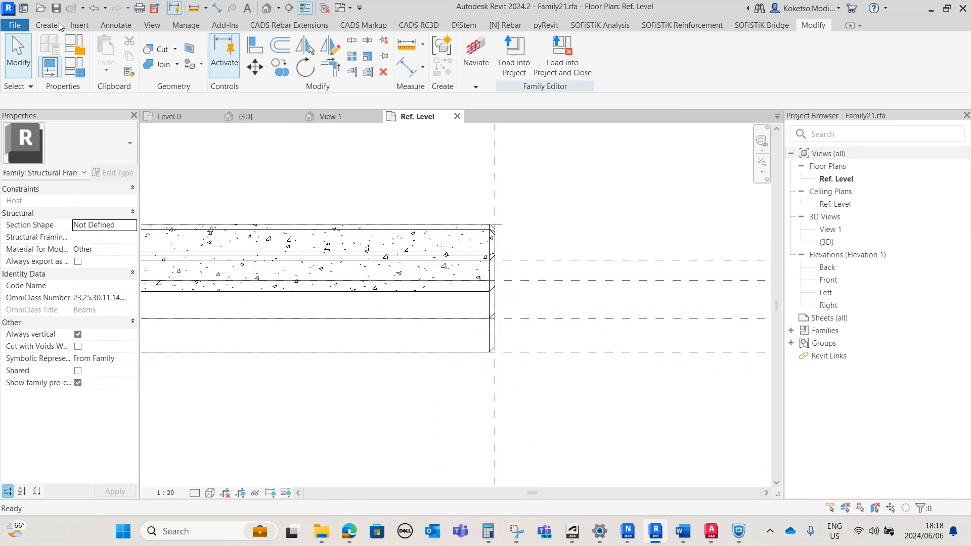
left_click(711, 61)
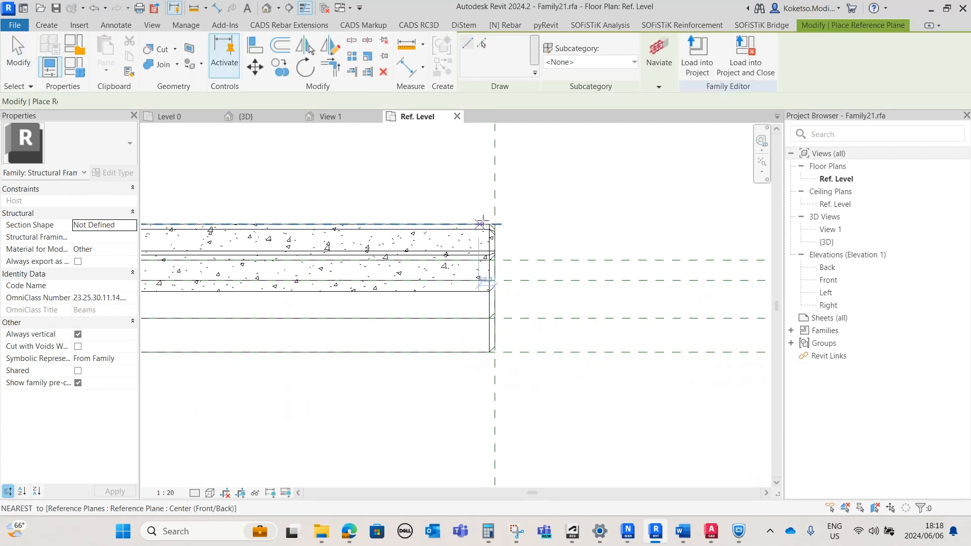
left_click(489, 224)
left_click(490, 432)
key("Escape")
key("Escape")
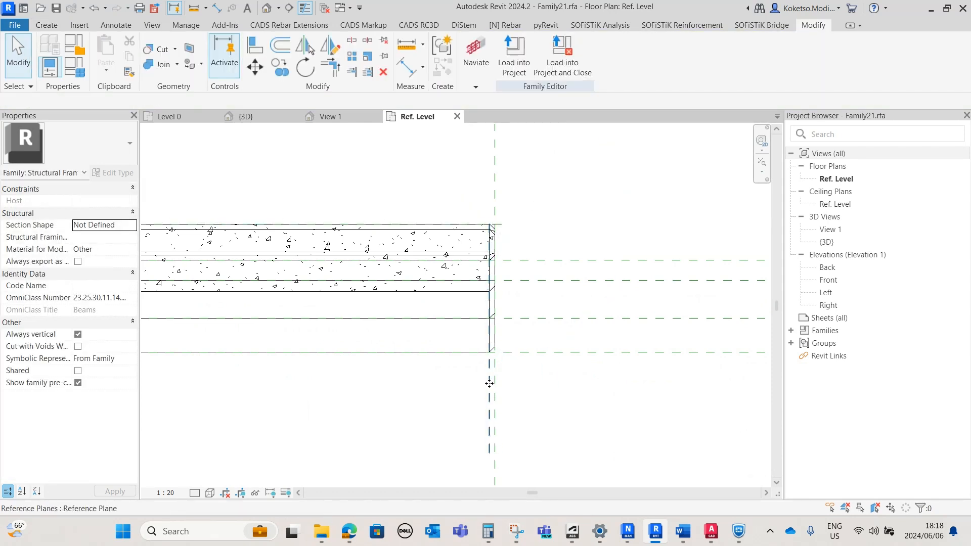
left_click(490, 161)
key("Escape")
Align the right chamfer's inner edges with the new reference plane and lock the alignment
scroll(498, 273, "up", 1)
key("a")
key("l")
scroll(494, 283, "up", 1)
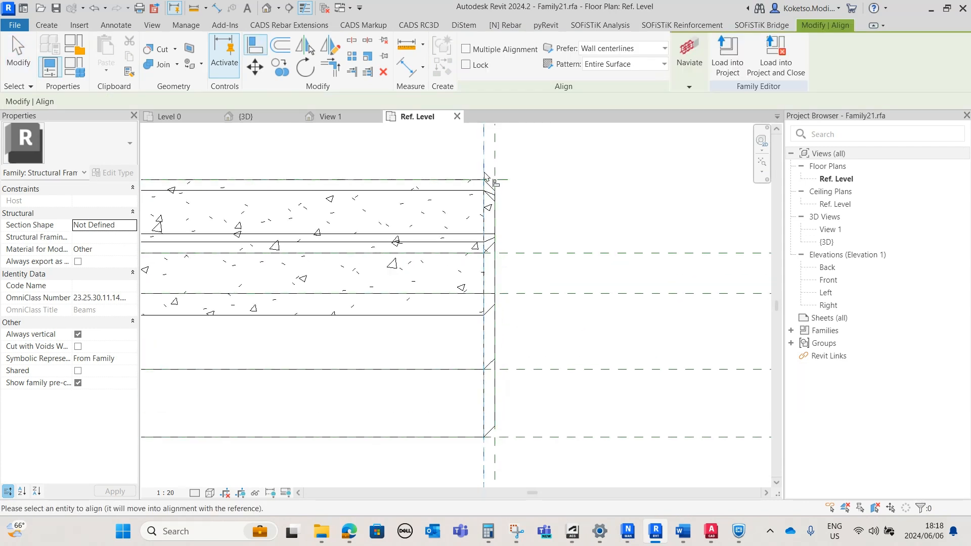
left_click(483, 212)
left_click(483, 158)
left_click(464, 289)
left_click(484, 460)
left_click(484, 421)
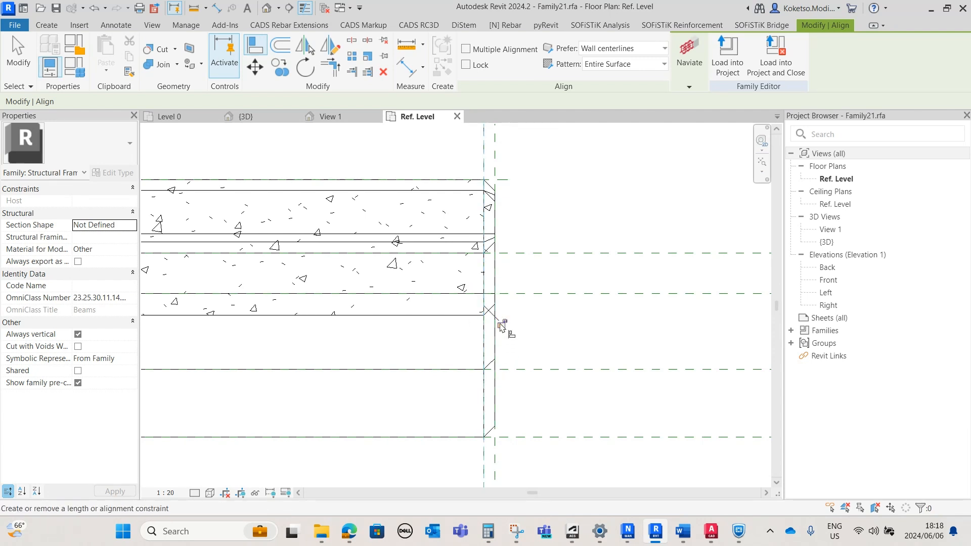
Load the family into the project and close it without saving, overwriting the existing version and its parameter values
scroll(511, 327, "down", 5)
key("Escape")
left_click(561, 58)
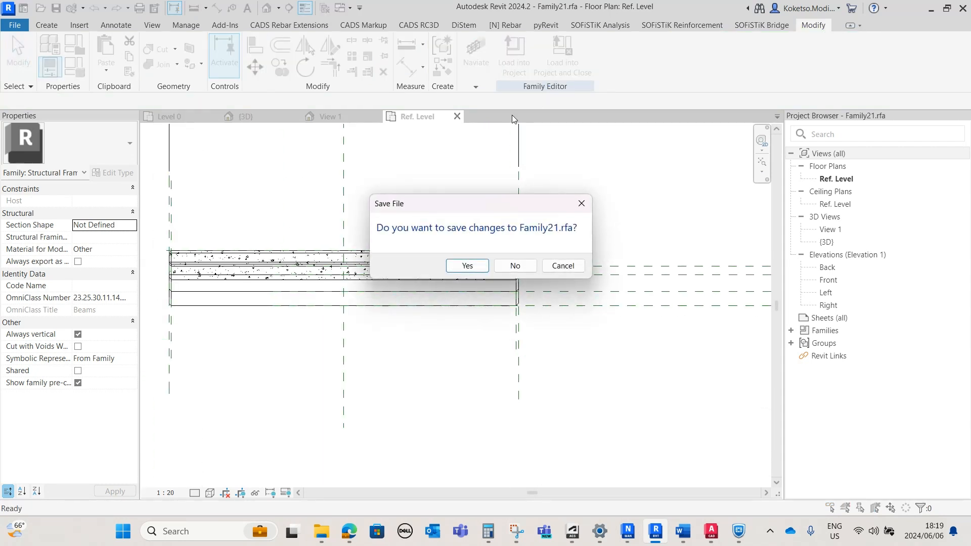
left_click(507, 264)
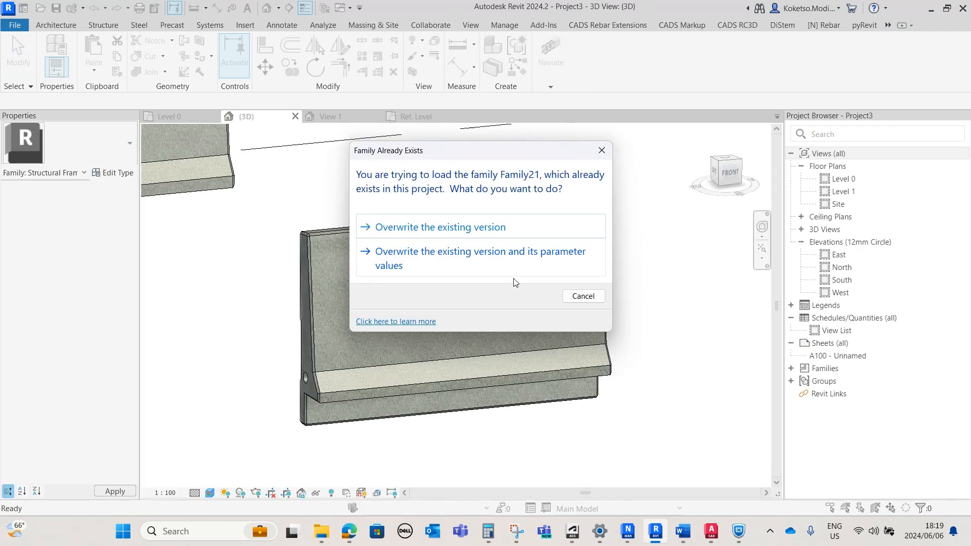
left_click(496, 259)
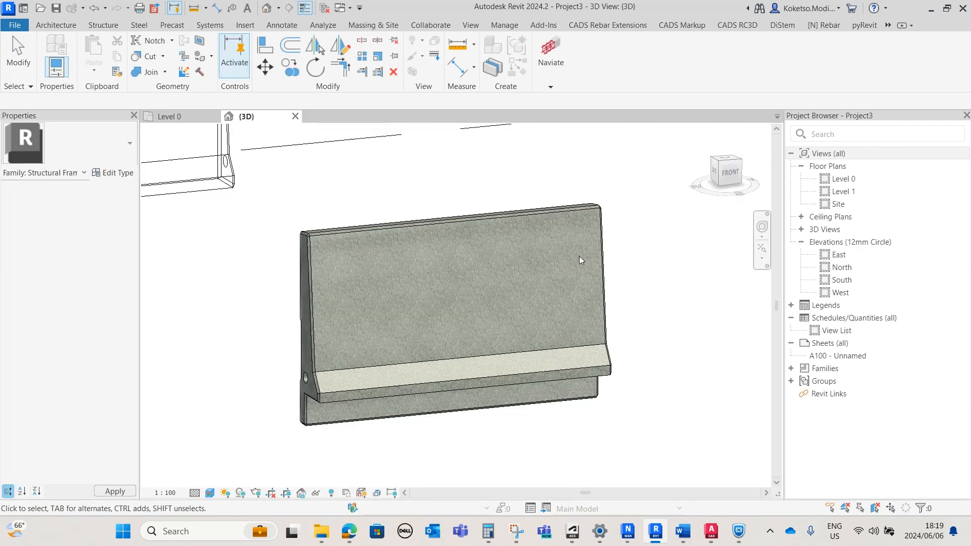
Set the reloaded barrier's length to 4000 mm in the 3D view
middle_click_drag(438, 247, 526, 280)
left_click(448, 271)
left_click(505, 368)
middle_click_drag(596, 360, 490, 351)
scroll(642, 298, "up", 3)
left_click(555, 260)
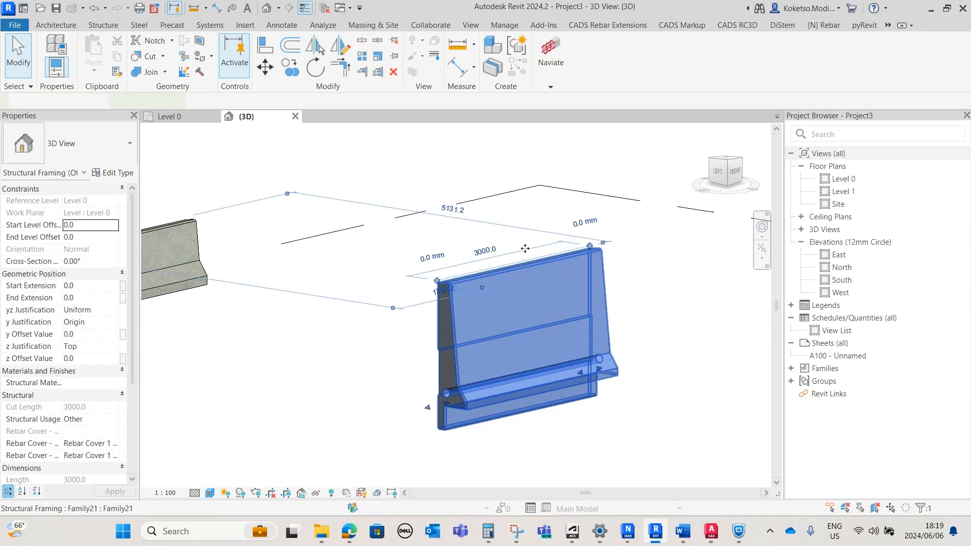
left_click(484, 250)
type("4000")
key("Return")
Examine both chamfered ends of the lengthened barrier in 3D
middle_click_drag(665, 349, 638, 411, "shift")
left_click(639, 412)
middle_click_drag(572, 447, 666, 427, "shift")
left_click(684, 334)
scroll(696, 348, "up", 1)
middle_click_drag(696, 349, 633, 316)
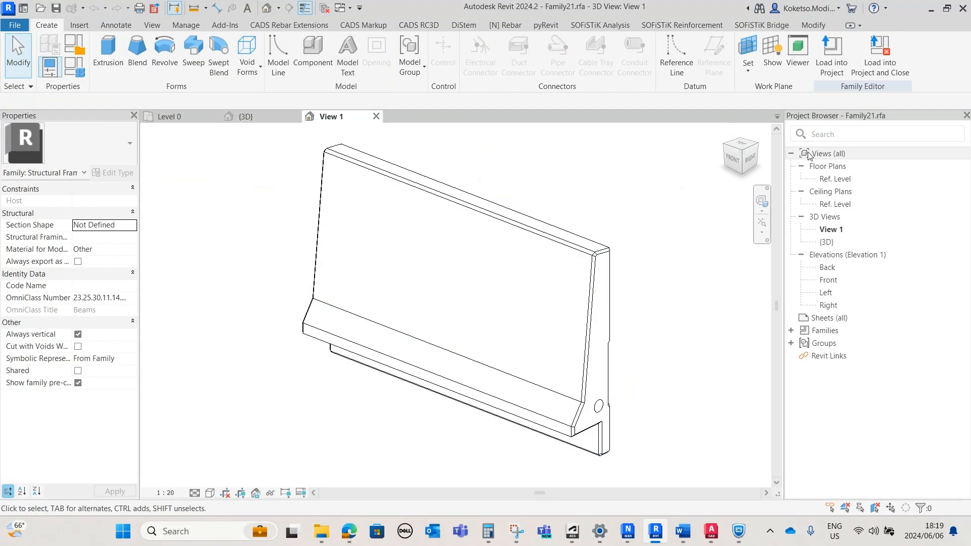
Delete the right chamfer's void sweep in the family's Ref. Level plan and remove its unsatisfied constraints
double_click(835, 178)
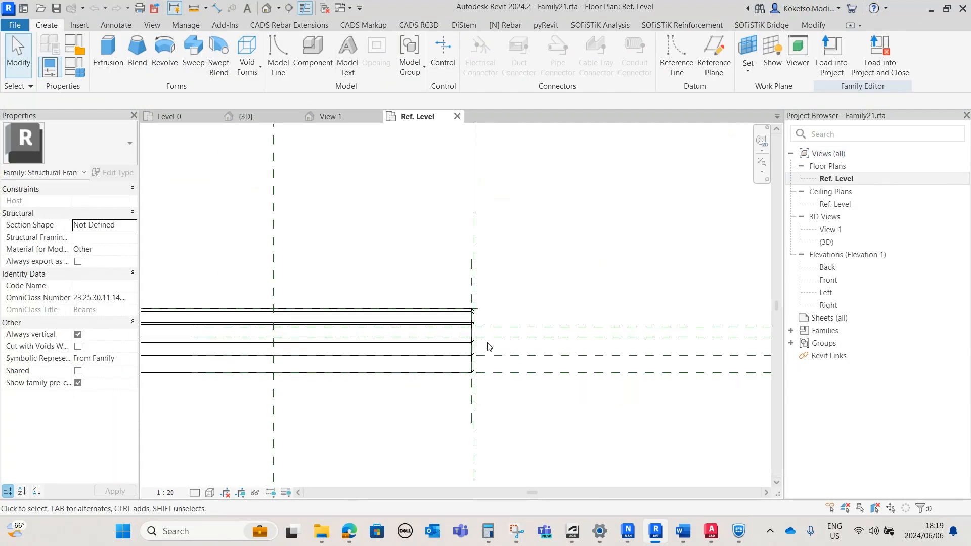
left_click(488, 354)
scroll(488, 354, "up", 2)
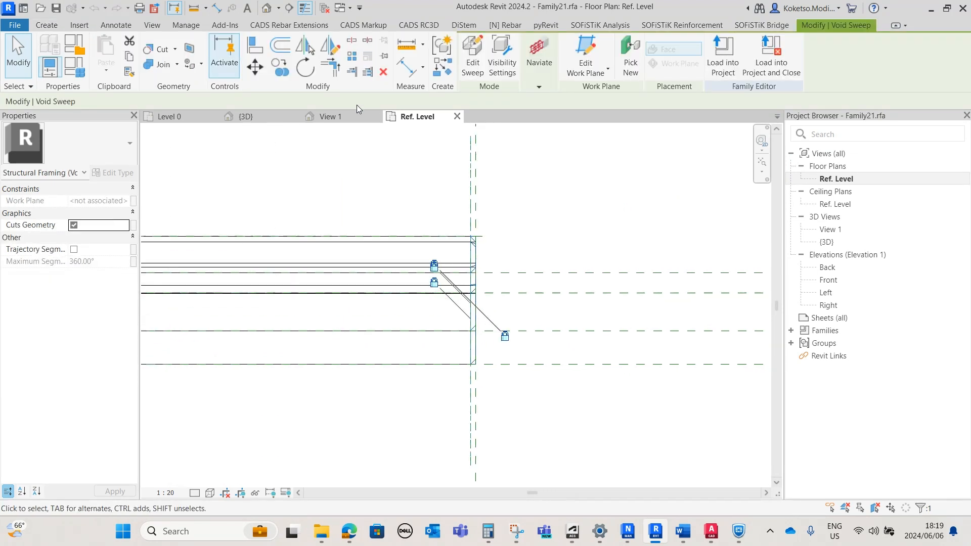
left_click(383, 74)
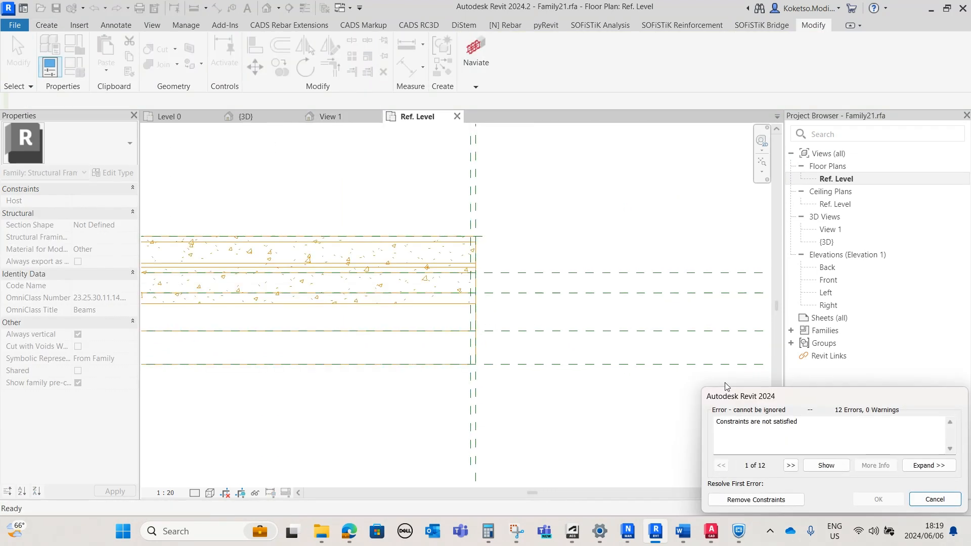
left_click(754, 500)
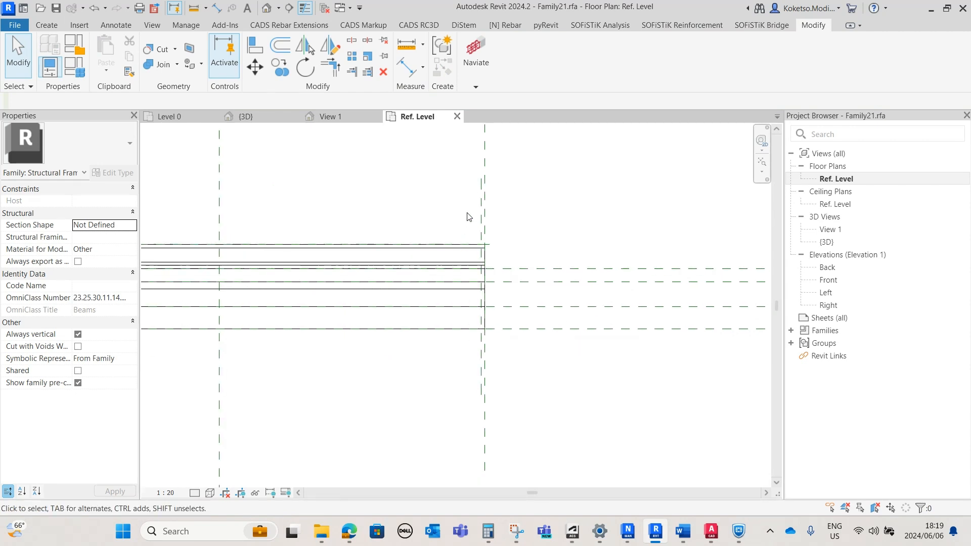
Open the family's Right elevation and change its visual style to show the barrier profile
double_click(828, 305)
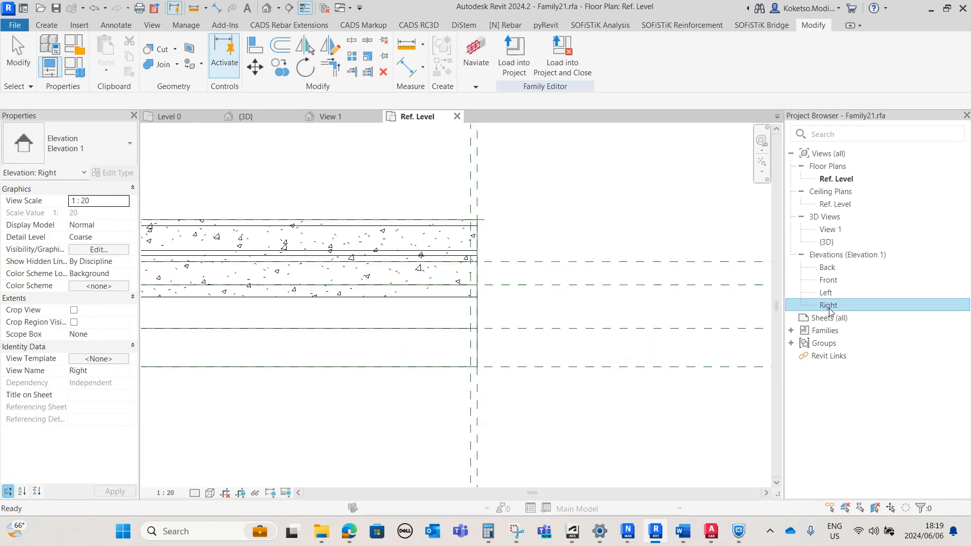
left_click(446, 282)
scroll(338, 298, "up", 2)
left_click(210, 493)
left_click(240, 433)
scroll(439, 316, "down", 2)
middle_click_drag(349, 238, 406, 238)
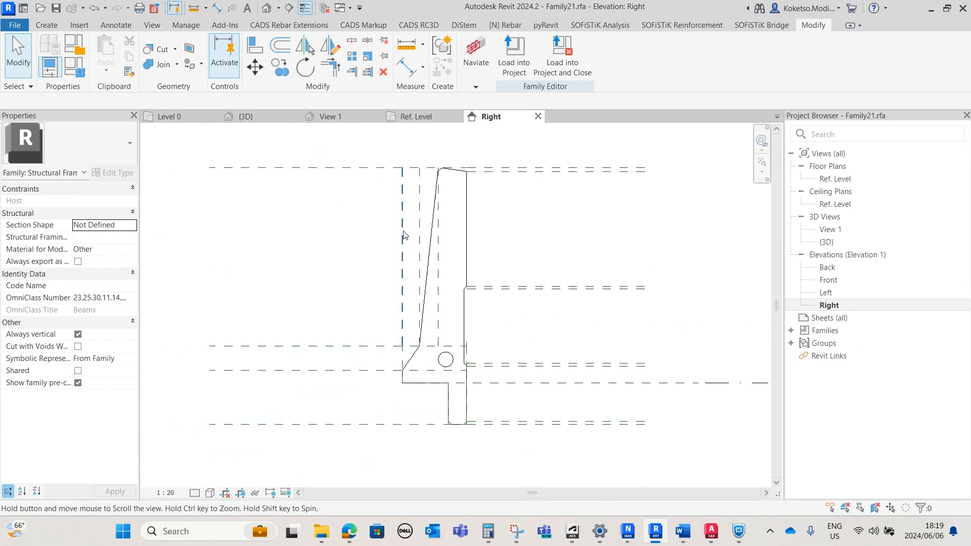
Start a void sweep with a sketched path on the reference plane named Right
left_click(48, 25)
left_click(248, 57)
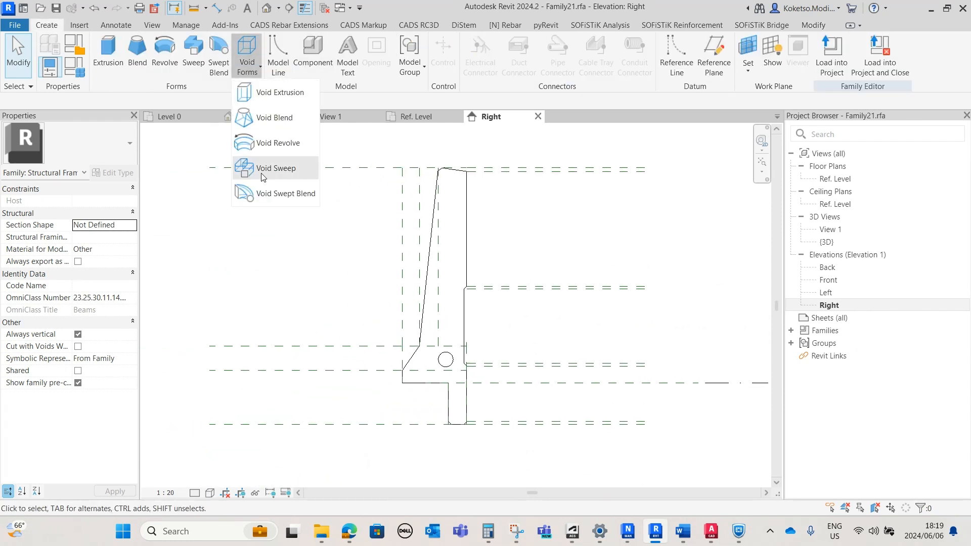
left_click(274, 169)
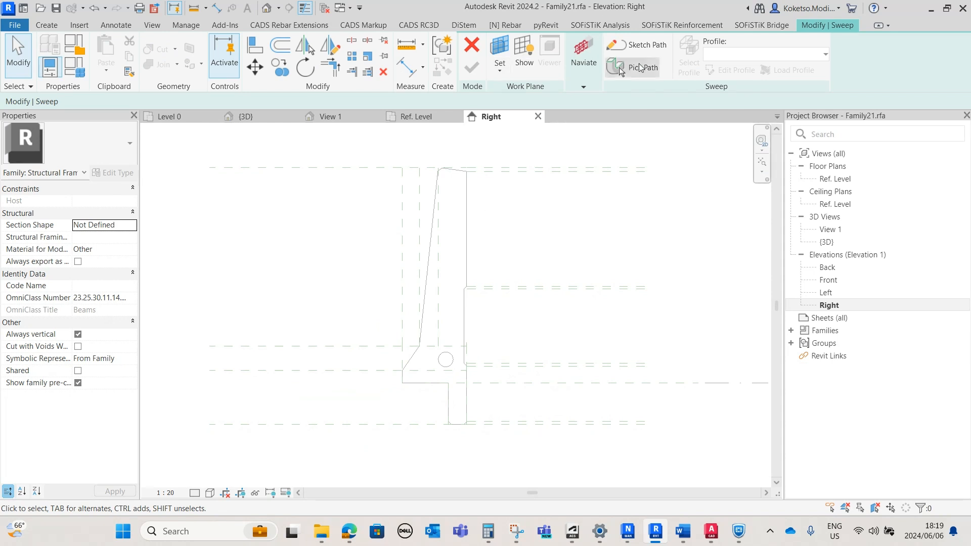
left_click(472, 263)
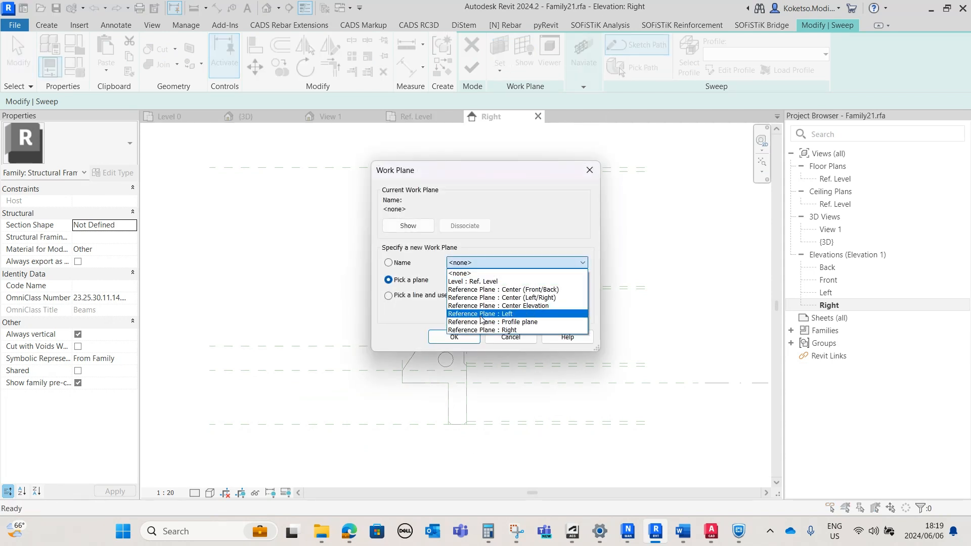
left_click(480, 330)
left_click(454, 337)
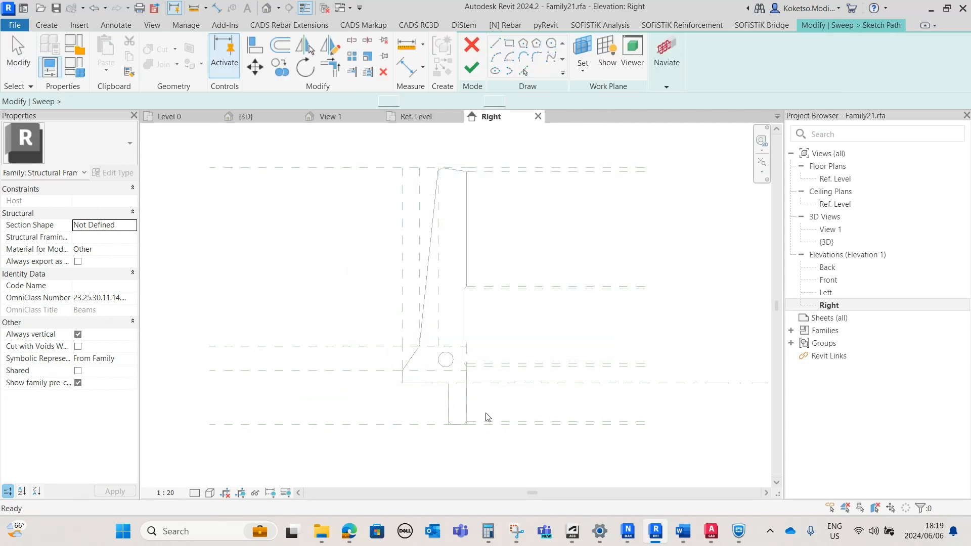
Sketch the void sweep path along the barrier's back face, following the recess up to the top corner
scroll(447, 398, "up", 5)
left_click(451, 424)
middle_click_drag(419, 218, 466, 400)
left_click(497, 309)
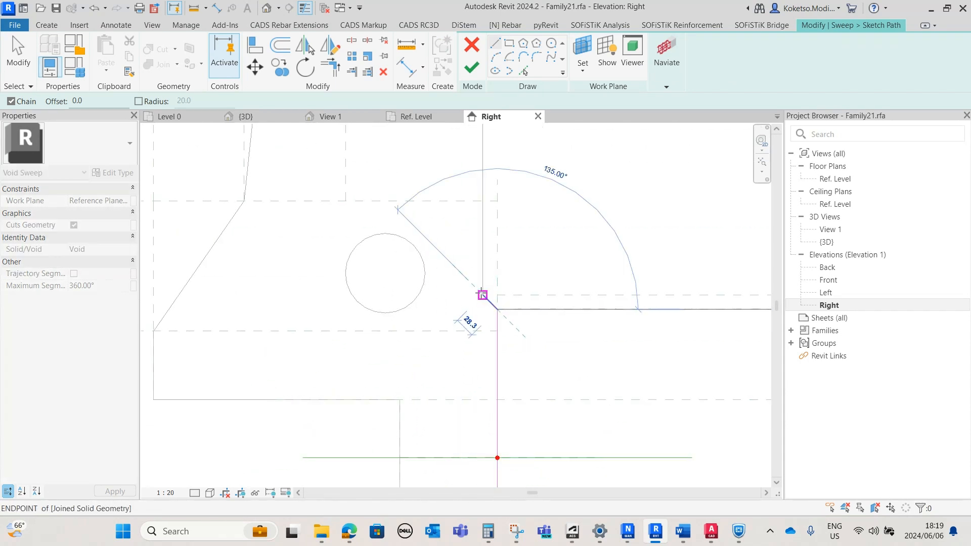
scroll(487, 243, "down", 5)
scroll(488, 238, "up", 4)
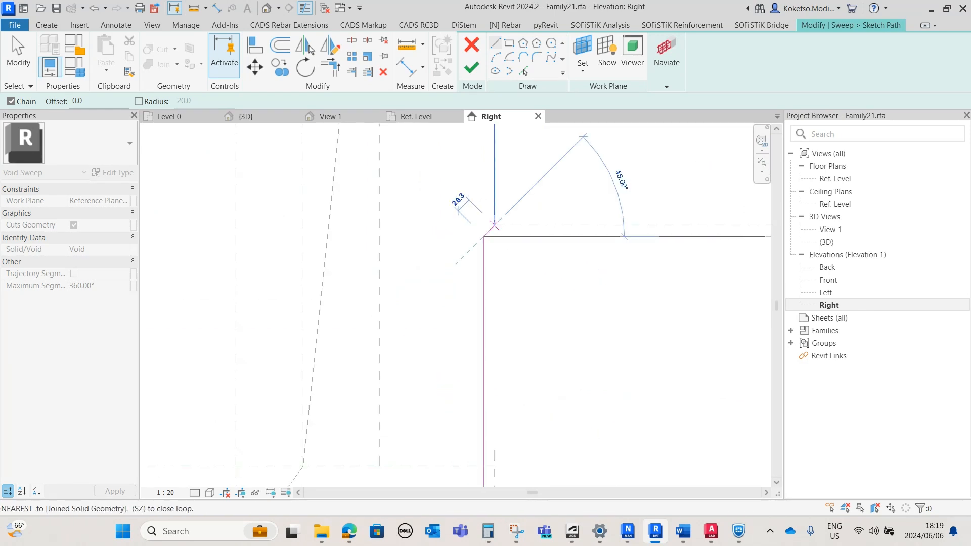
left_click(495, 225)
middle_click_drag(474, 165, 503, 342)
middle_click_drag(514, 225, 525, 374)
scroll(534, 253, "down", 3)
middle_click_drag(529, 169, 529, 214)
scroll(531, 190, "up", 2)
left_click(539, 197)
Complete the void sweep path by picking the remaining edges around the barrier profile, including the top and bottom corners, and finish the path
key("Escape")
key("Escape")
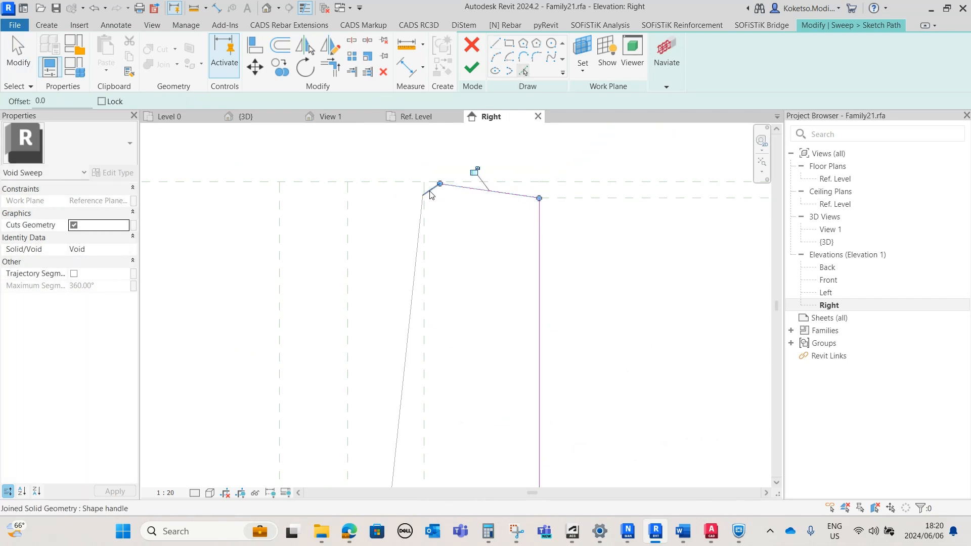
left_click(416, 251)
scroll(416, 253, "down", 7)
middle_click_drag(417, 265, 417, 218)
middle_click_drag(397, 390, 468, 202)
scroll(456, 273, "up", 3)
left_click(453, 276)
scroll(541, 442, "up", 3)
scroll(617, 424, "up", 2)
left_click(616, 423)
scroll(483, 449, "down", 6)
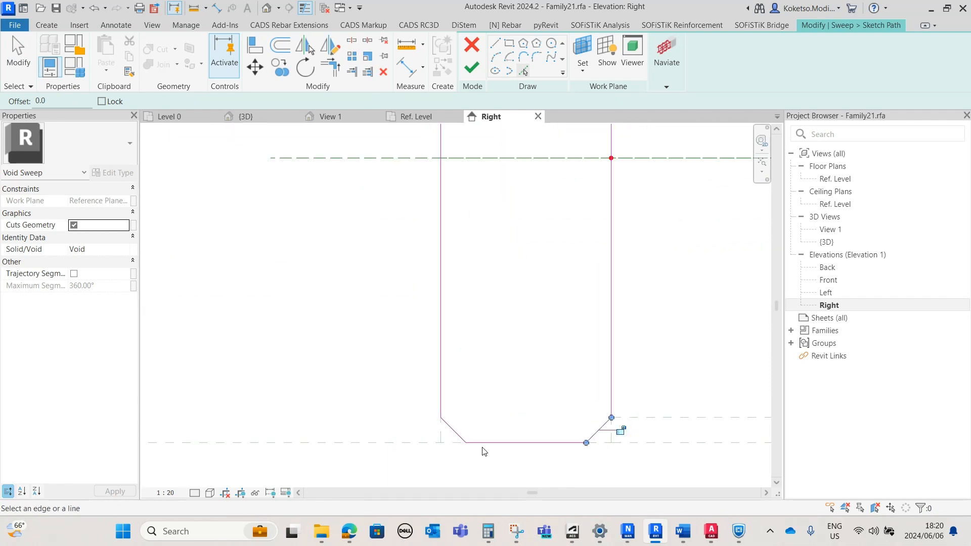
left_click(473, 69)
Sketch a 20 mm triangular chamfer profile at the barrier's right corner in the Ref. Level floor plan and finish the void sweep
left_click(730, 70)
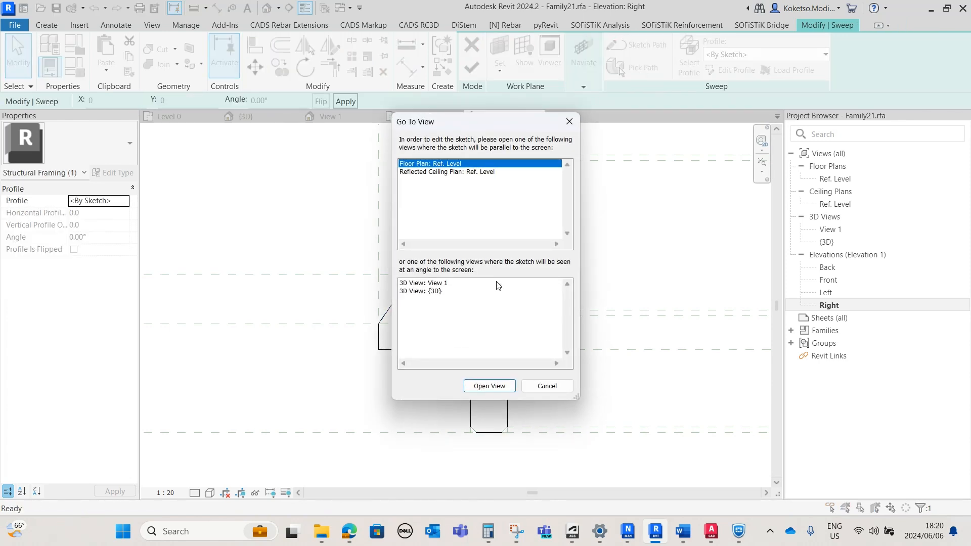
left_click(491, 387)
scroll(484, 220, "up", 6)
key("l")
key("i")
left_click(429, 221)
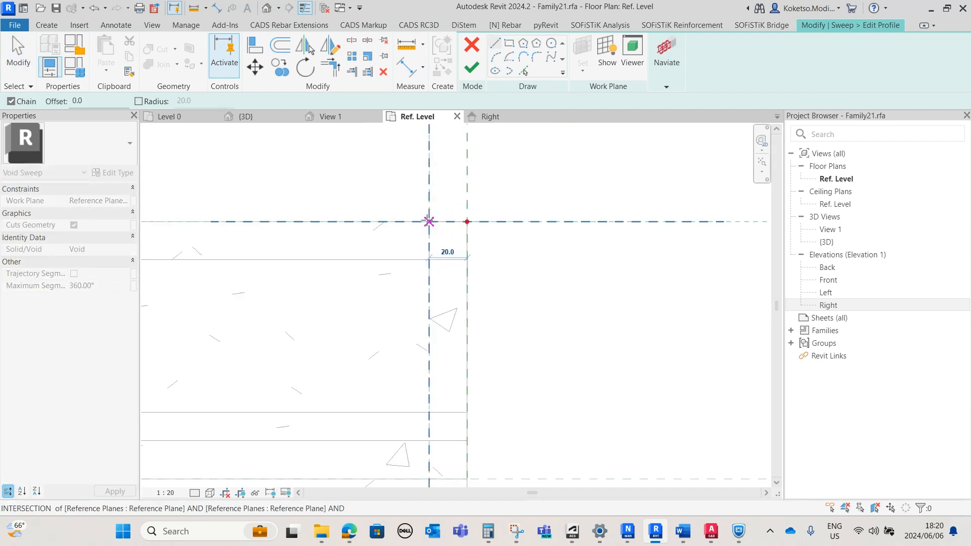
left_click(467, 259)
left_click(470, 65)
left_click(470, 66)
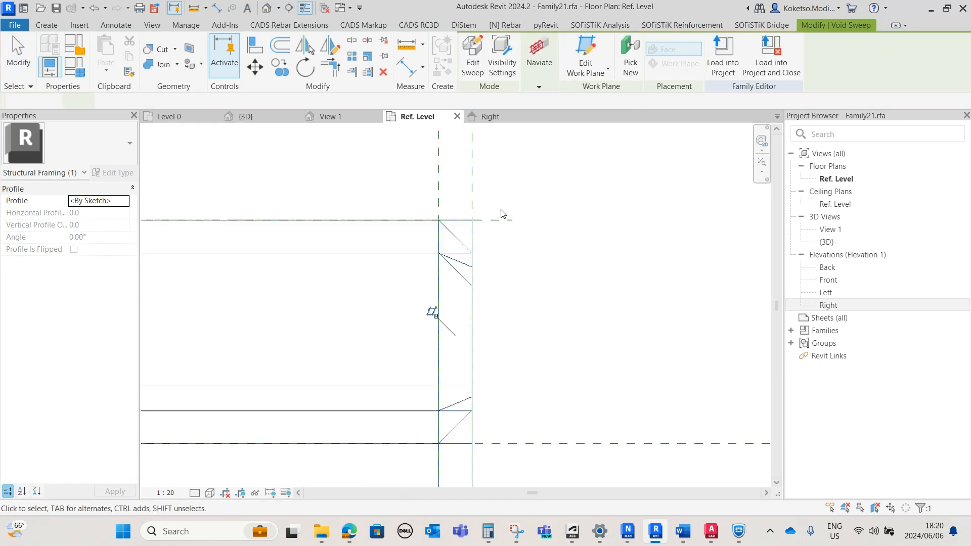
Align the right end edges of the void sweep and the barrier to the right end reference plane
scroll(500, 213, "down", 4)
key("l")
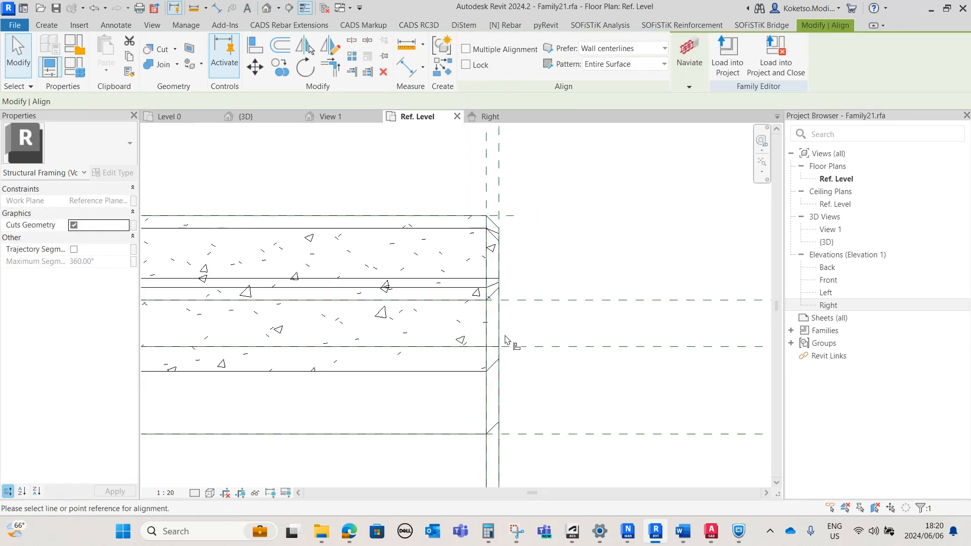
left_click(499, 162)
left_click(499, 297)
scroll(542, 229, "down", 1)
scroll(542, 233, "down", 2)
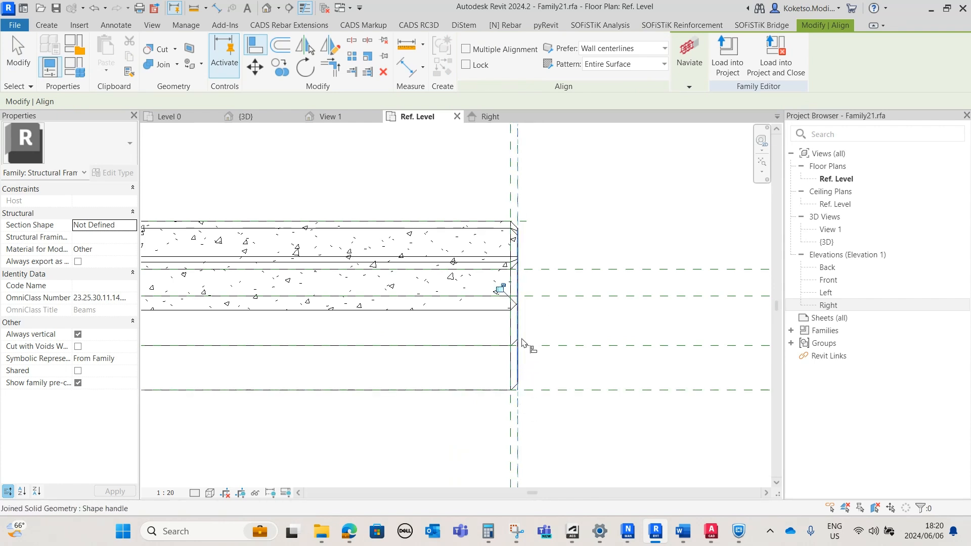
left_click(501, 289)
left_click(519, 423)
left_click(536, 324)
left_click(519, 428)
left_click(518, 322)
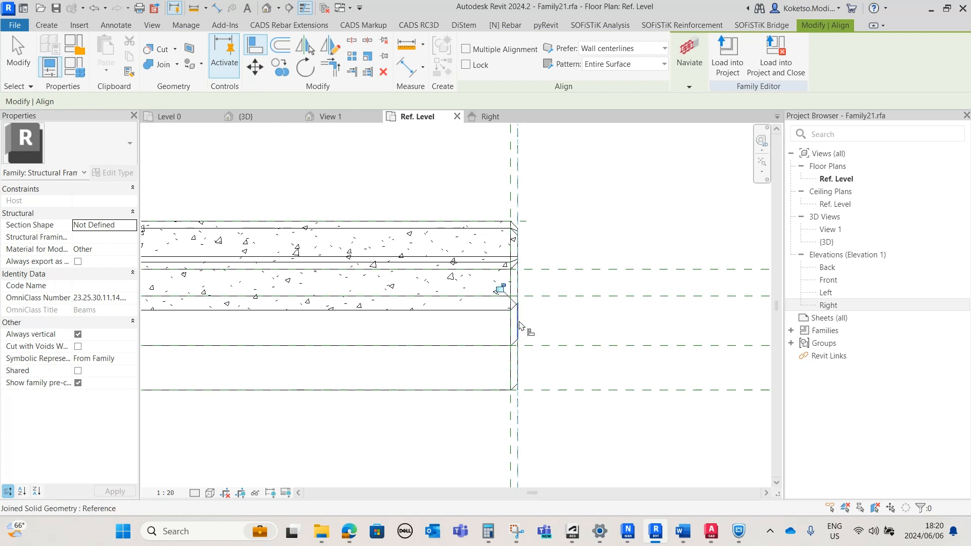
scroll(576, 305, "down", 5)
key("Escape")
key("Escape")
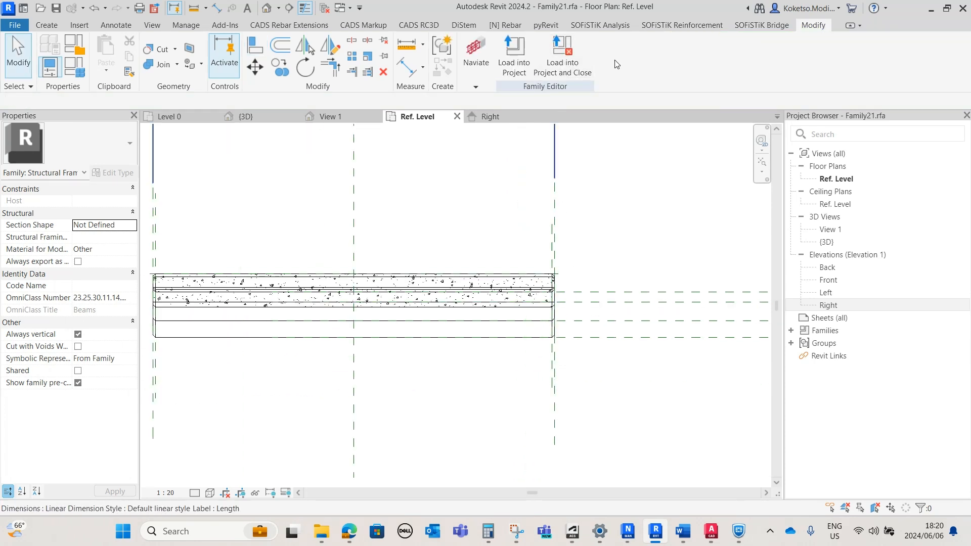
Load the barrier family into Project3 and close it, replacing the version already in the project
left_click(590, 52)
left_click(514, 267)
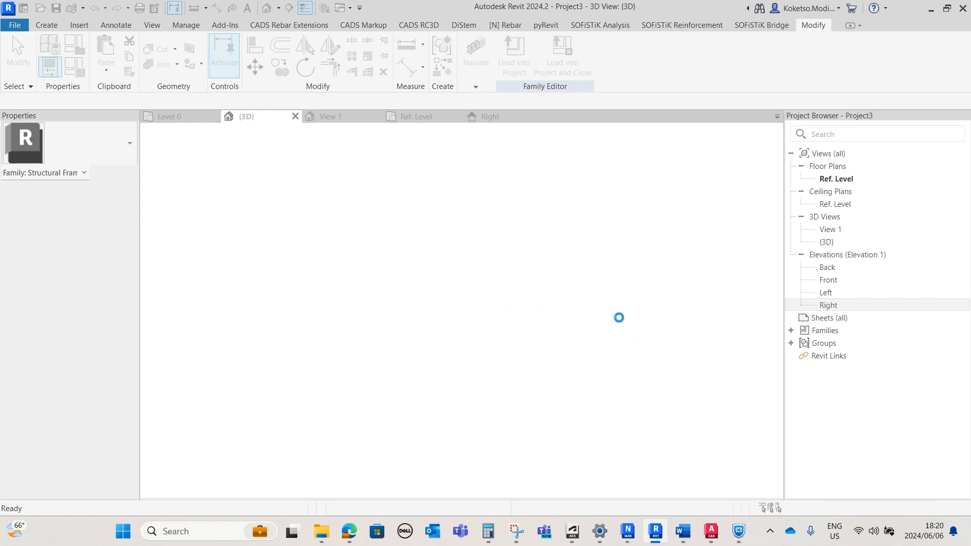
left_click(447, 259)
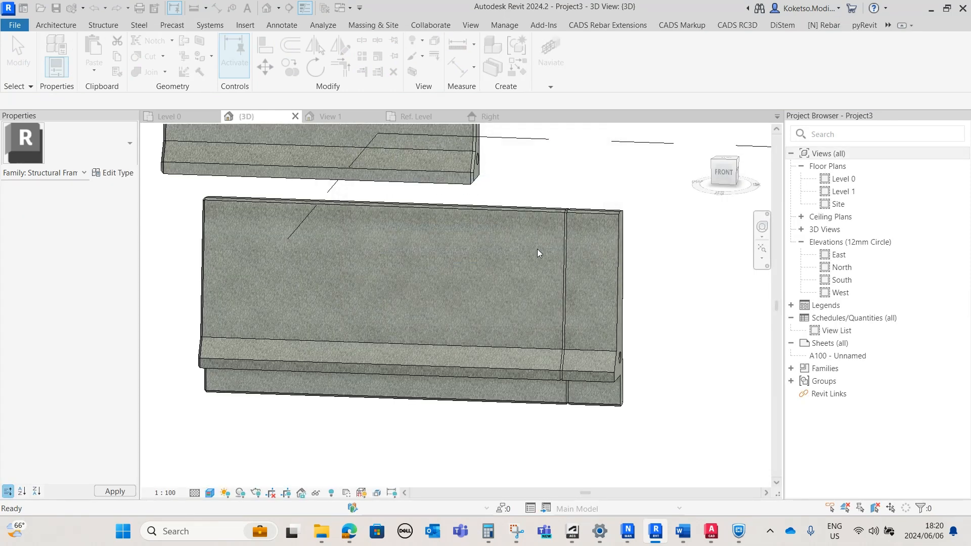
Inspect the barrier's chamfered ends and its overall shape from several angles in the project's 3D view
middle_click_drag(678, 383, 601, 385, "shift")
scroll(589, 223, "up", 5)
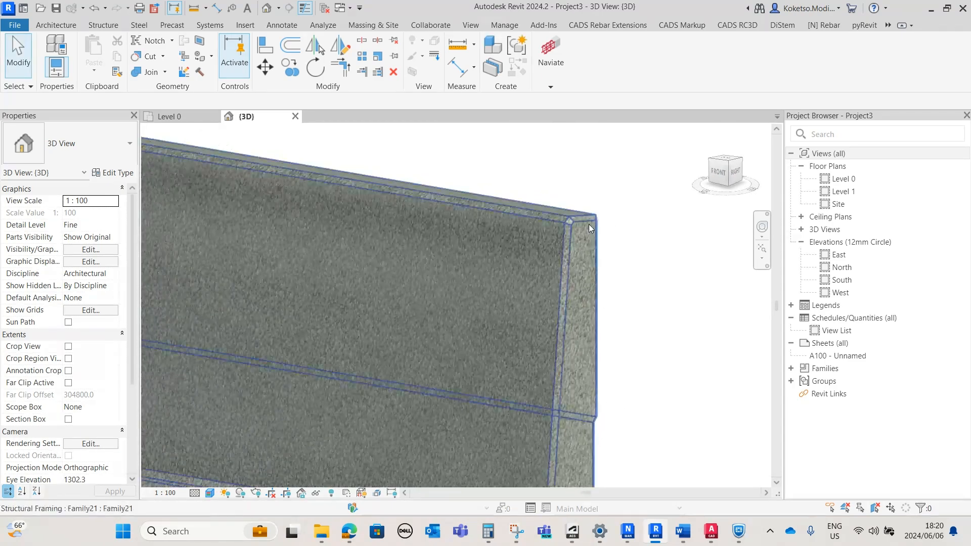
left_click(585, 227)
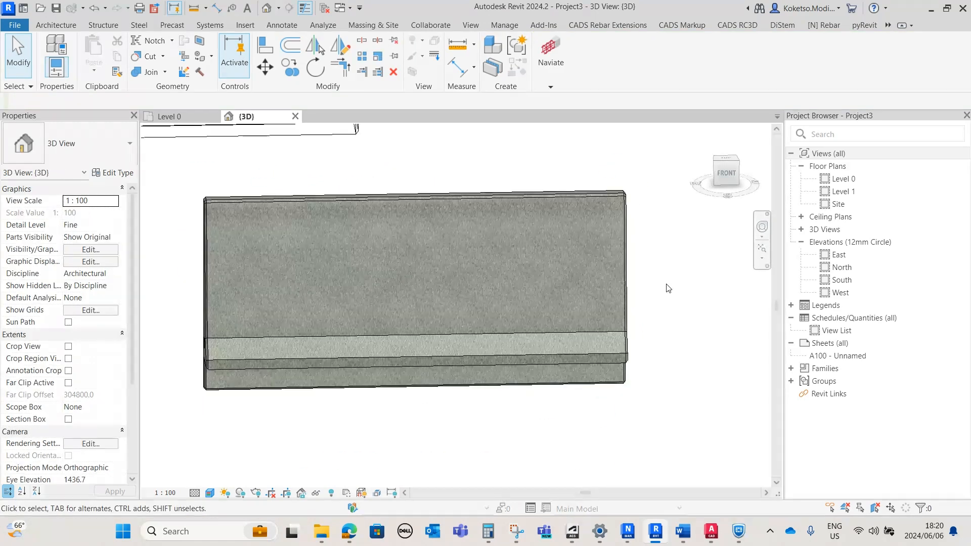
middle_click_drag(669, 288, 612, 427, "shift")
scroll(611, 425, "down", 2)
scroll(487, 383, "down", 3)
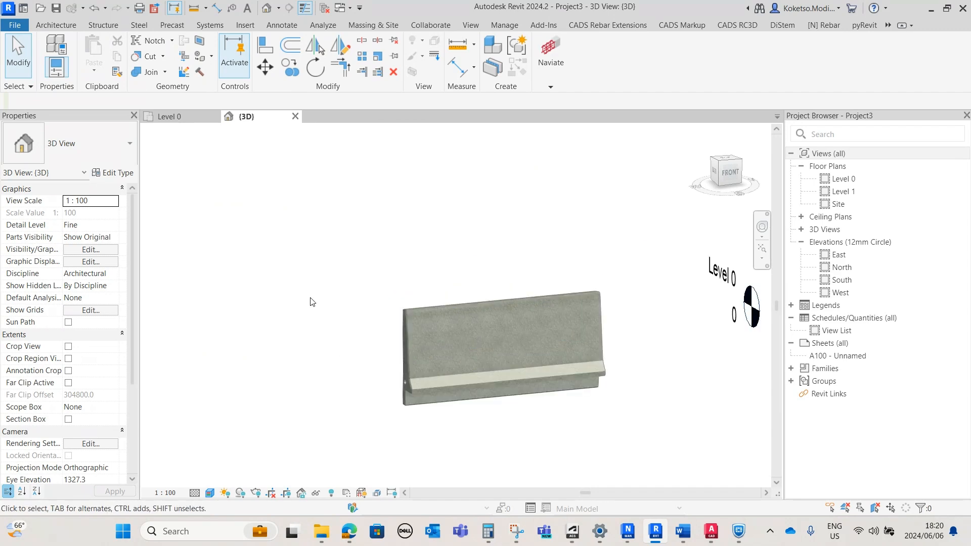
left_click(304, 296)
middle_click_drag(304, 325, 353, 350, "shift")
left_click(340, 349)
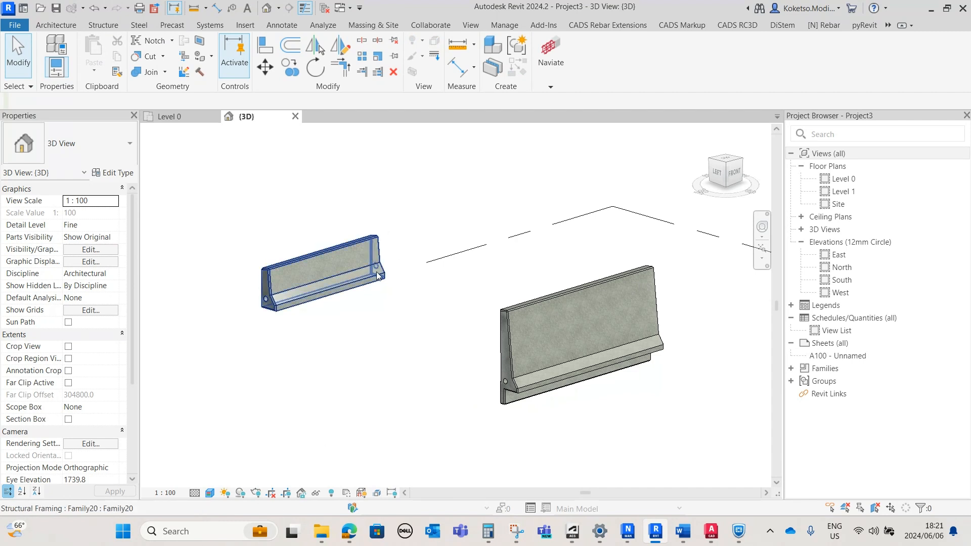
Create a new family from the Metric Structural Framing - Beams and Braces template
left_click(23, 26)
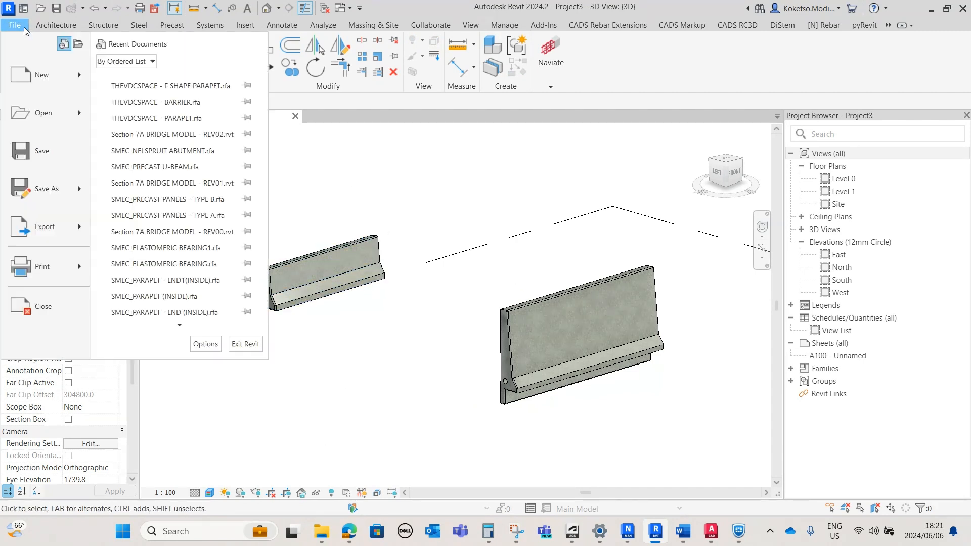
left_click(162, 113)
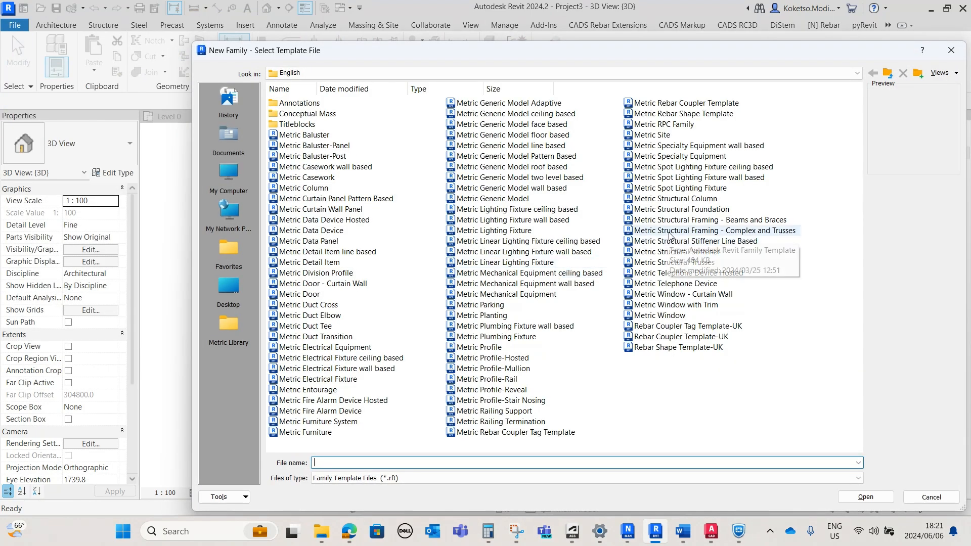
left_click(672, 222)
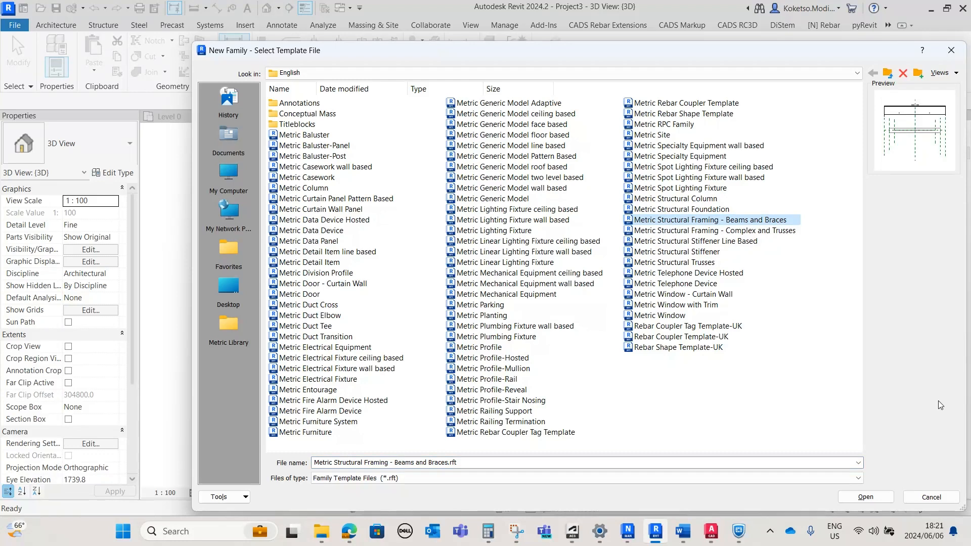
left_click(861, 496)
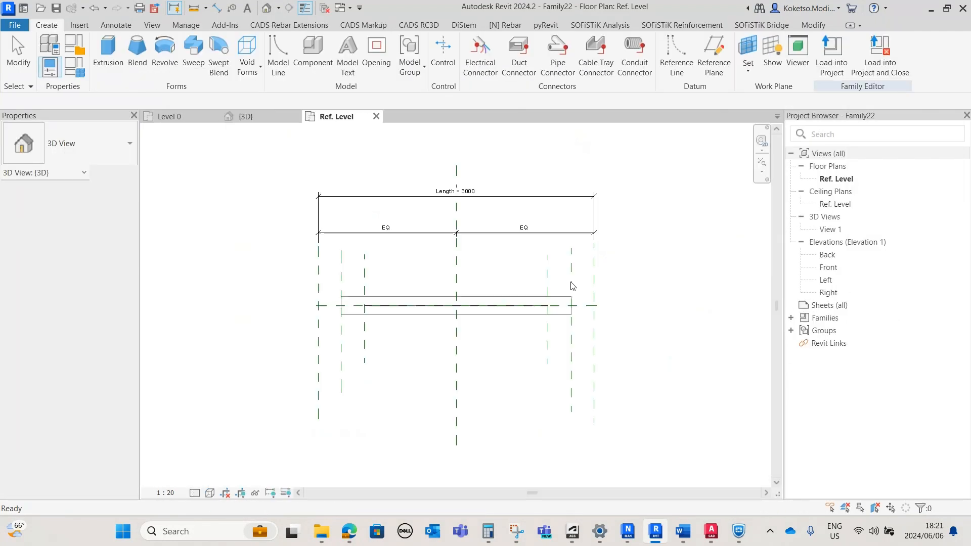
Delete the template's default beam extrusion and its symbolic centerline from the Ref. Level plan
left_click(575, 316)
scroll(556, 325, "up", 3)
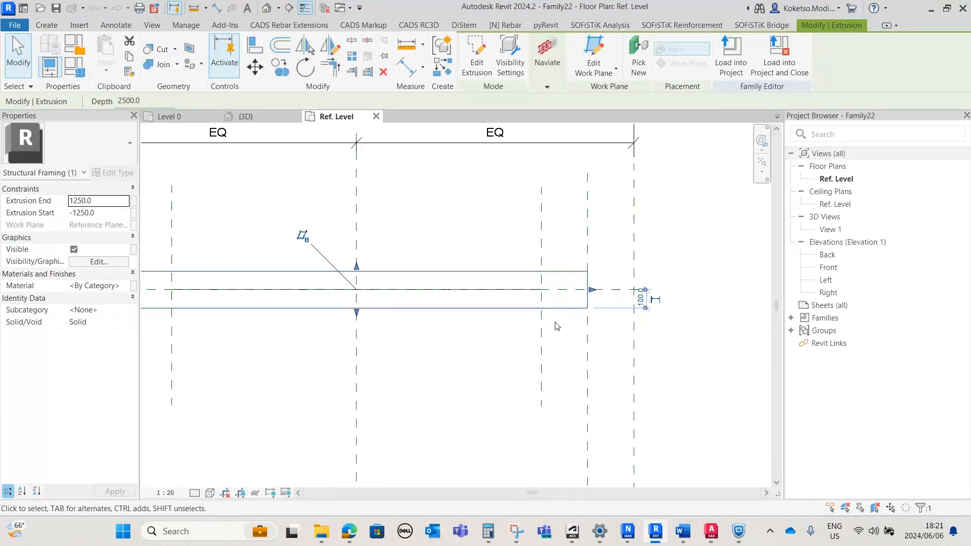
key("Delete")
left_click(515, 292)
key("Delete")
scroll(616, 310, "down", 3)
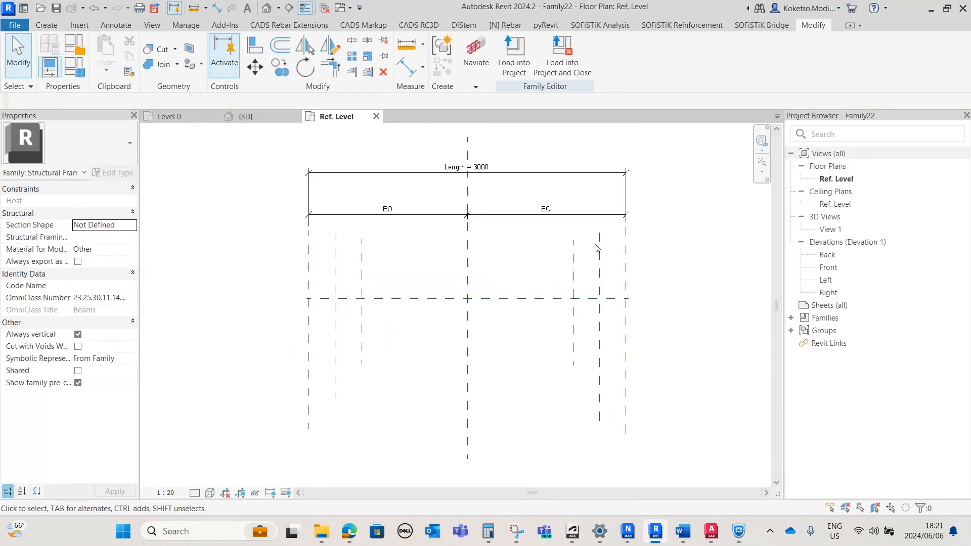
Delete the four inner vertical reference planes, two near each end of the beam
left_click_drag(610, 242, 561, 271)
left_click_drag(382, 253, 326, 265, "ctrl")
left_click(383, 71)
scroll(545, 317, "down", 2)
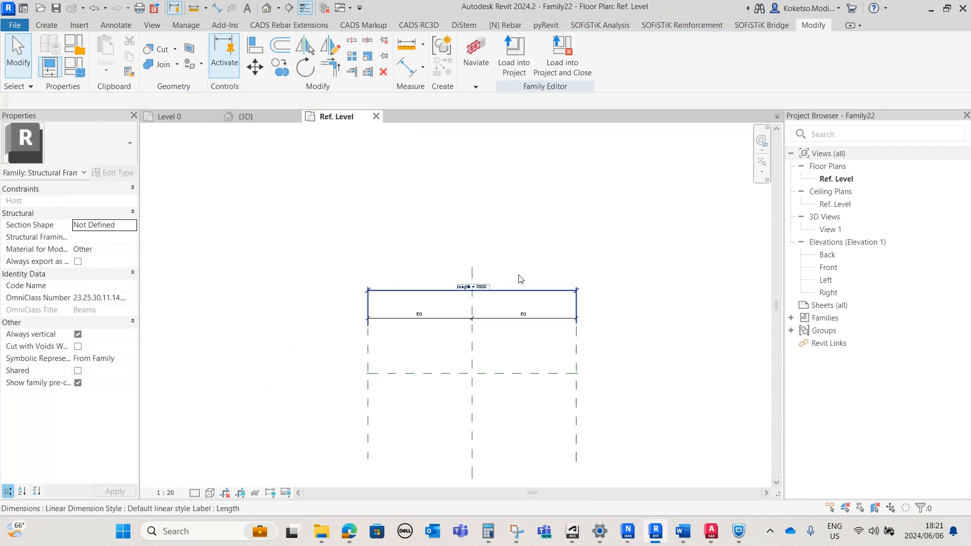
Move the Length and EQ dimensions farther above the reference planes
left_click_drag(550, 268, 538, 320)
left_click(543, 256)
left_click_drag(547, 243, 542, 218)
key("Escape")
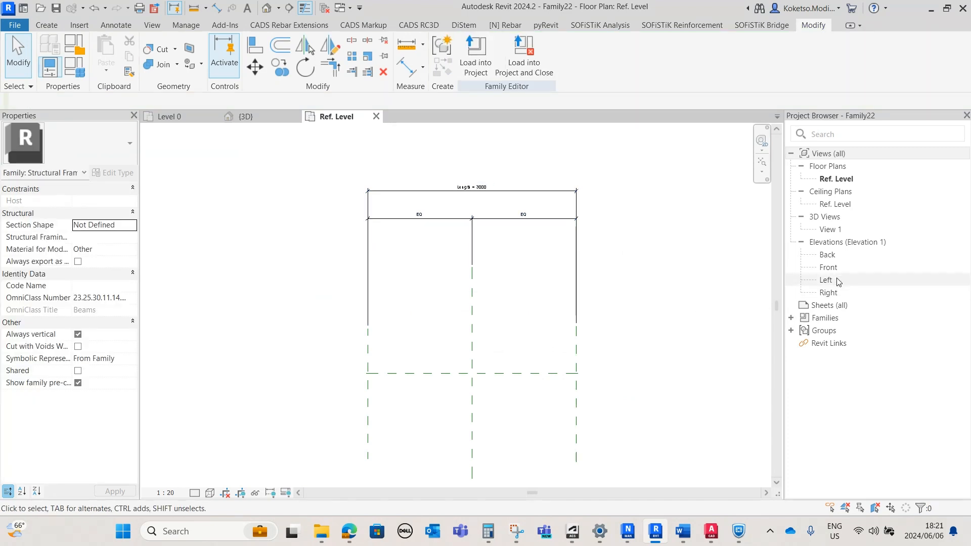
Open the Left elevation and lengthen the Ref. Level line and the Center Elevation reference plane on both sides
left_click(836, 279)
double_click(836, 278)
scroll(474, 344, "down", 1)
left_click(488, 368)
left_click_drag(541, 367, 626, 365)
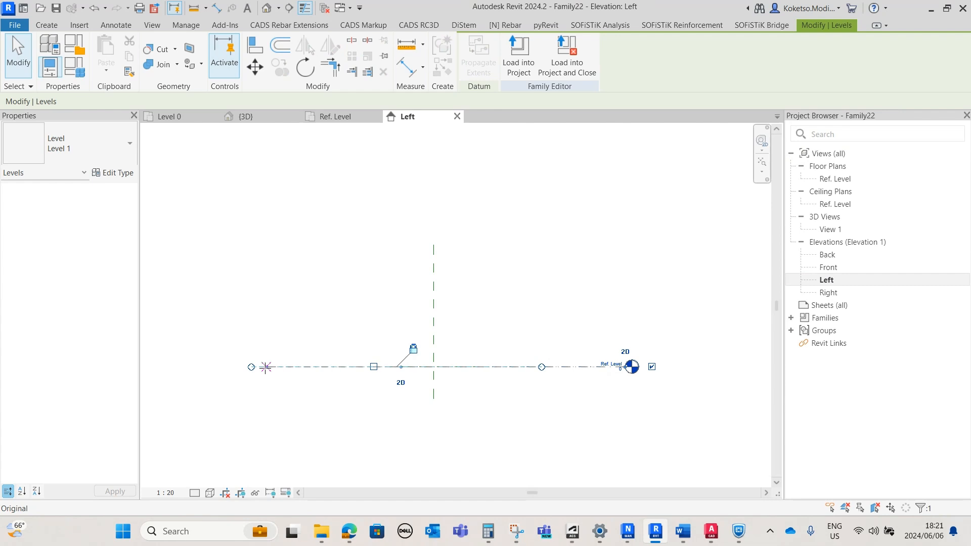
key("Escape")
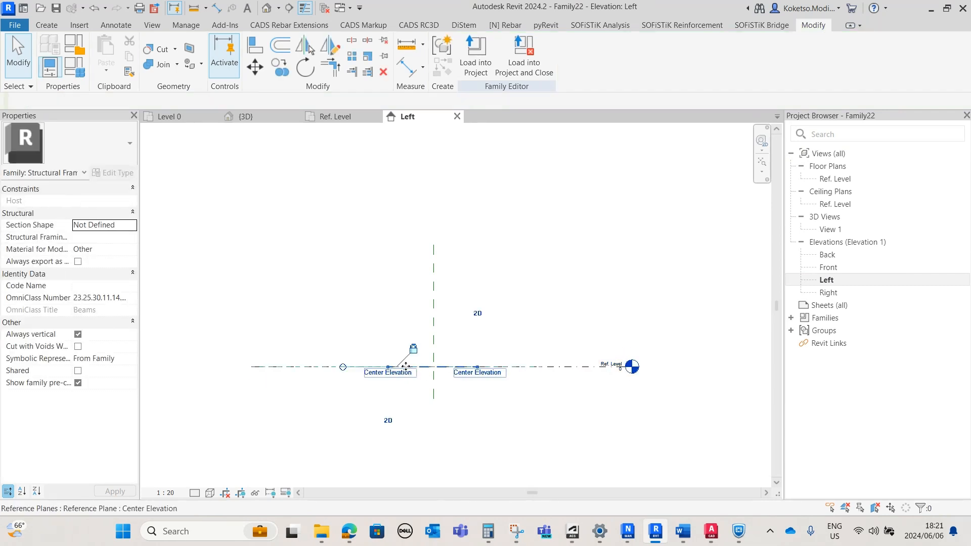
left_click(420, 367)
key("Escape")
Extend the Center (Front/Back) reference plane farther above and below the Ref. Level line
scroll(425, 373, "up", 2)
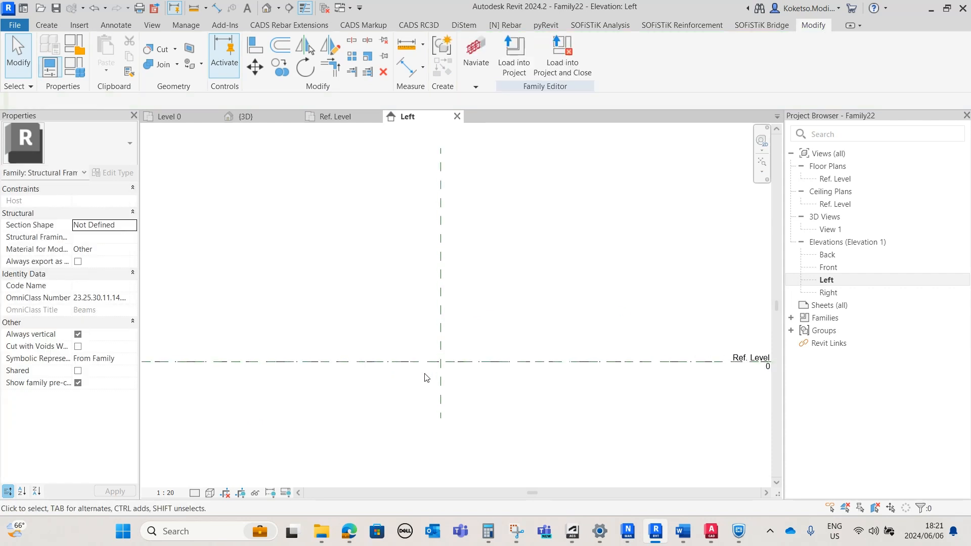
scroll(468, 344, "down", 2)
middle_click_drag(451, 274, 406, 269)
left_click(404, 273)
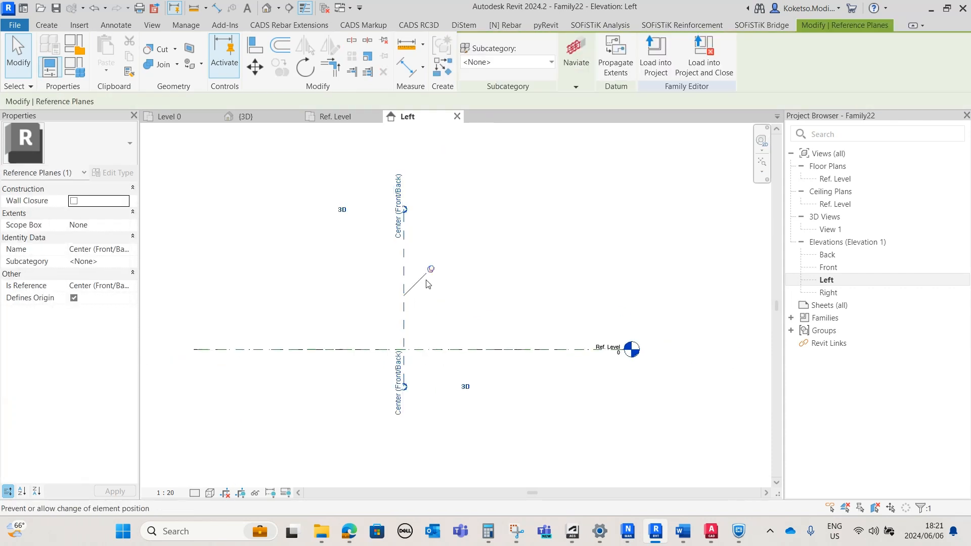
scroll(406, 231, "down", 2)
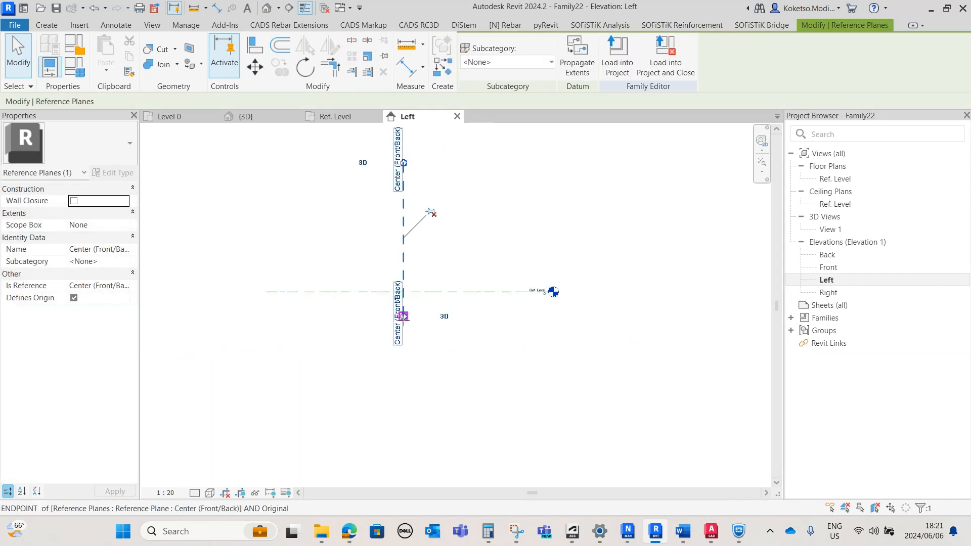
key("Escape")
scroll(507, 290, "up", 3)
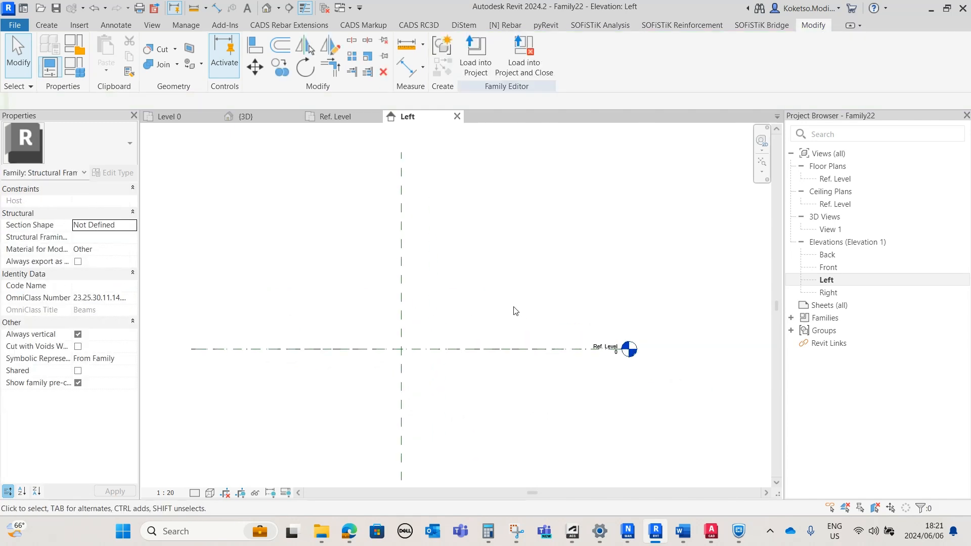
Draw a horizontal reference plane about 260 mm above Ref. Level, starting at the Center (Front/Back) plane
scroll(640, 394, "up", 1)
left_click(47, 25)
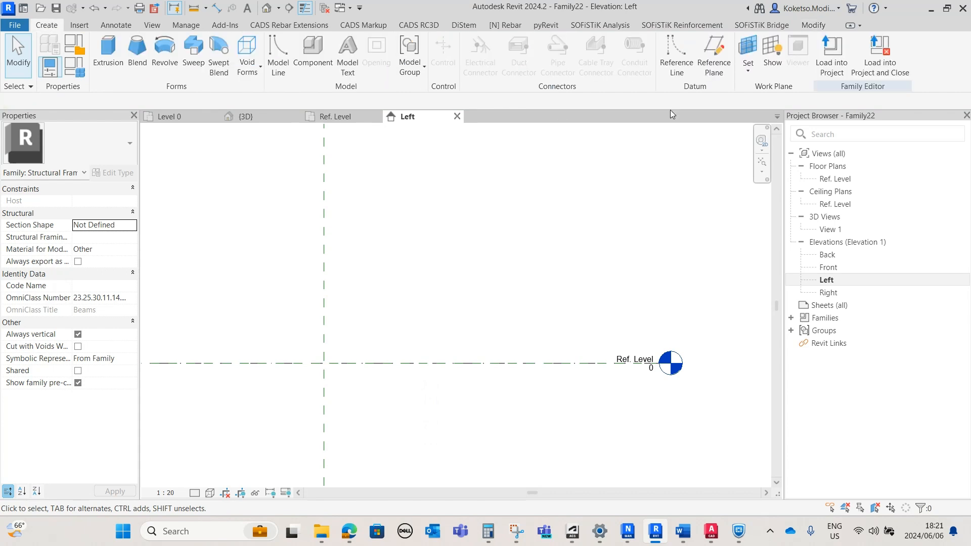
left_click(714, 57)
scroll(315, 293, "up", 1)
left_click(325, 354)
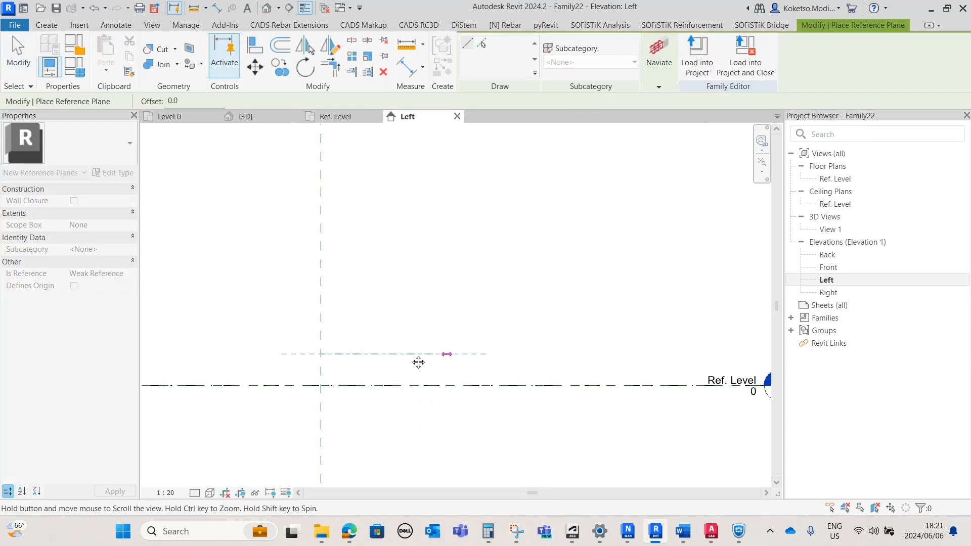
middle_click_drag(451, 364, 368, 341)
scroll(367, 342, "down", 1)
left_click(632, 335)
scroll(252, 328, "up", 2)
key("Escape")
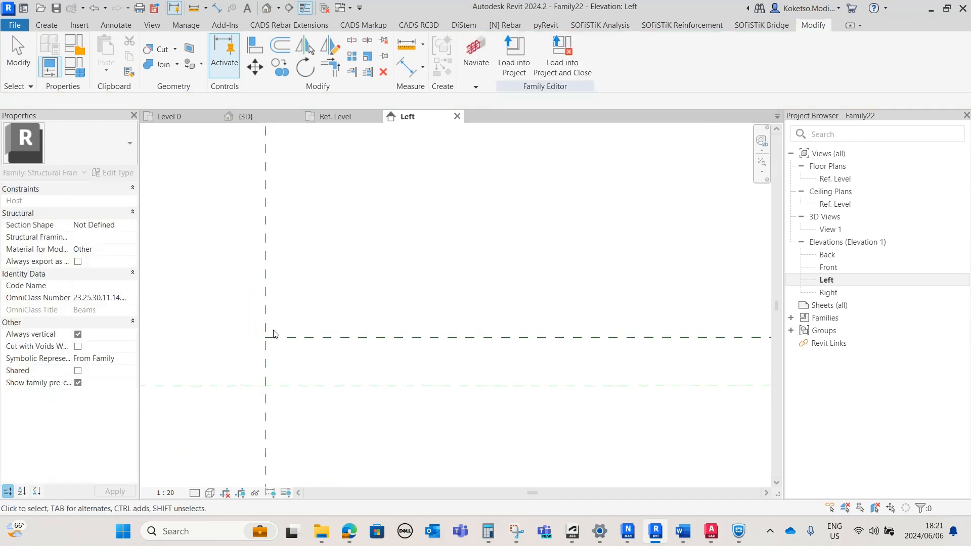
Set the new horizontal reference plane's distance above Ref. Level to 95 mm
left_click(319, 338)
left_click(397, 364)
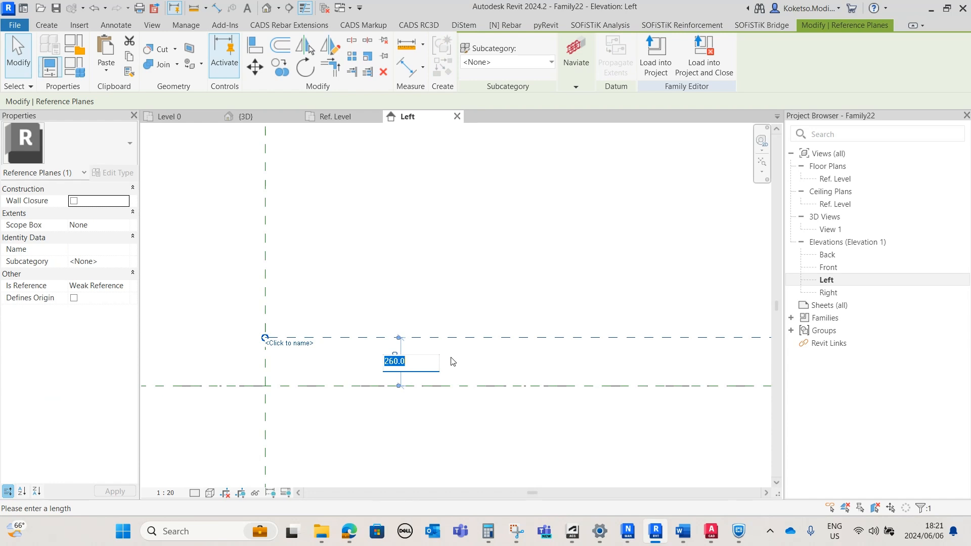
key("Return")
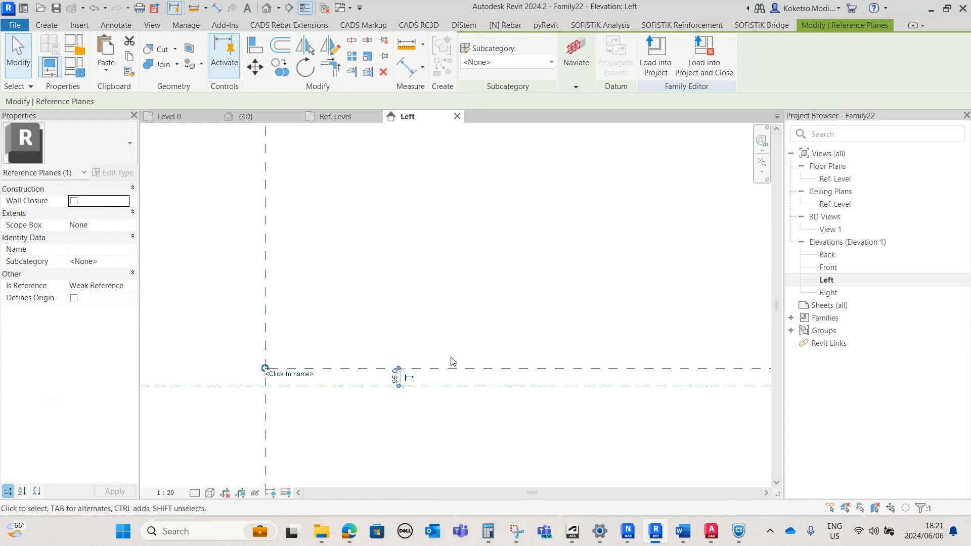
Copy the horizontal reference plane above Ref. Level upward twice, at successive spacings of 180 mm and 370 mm
left_click(281, 68)
left_click(440, 368)
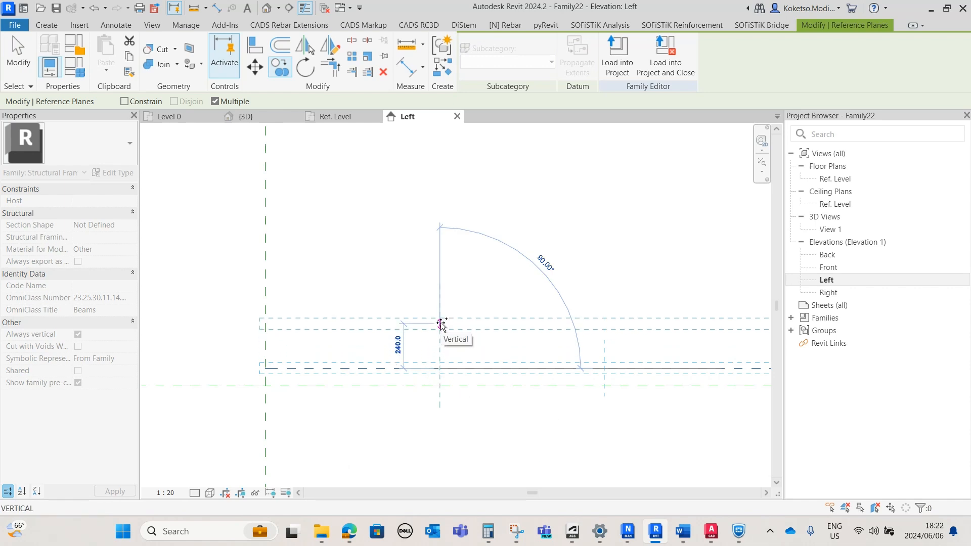
type("180")
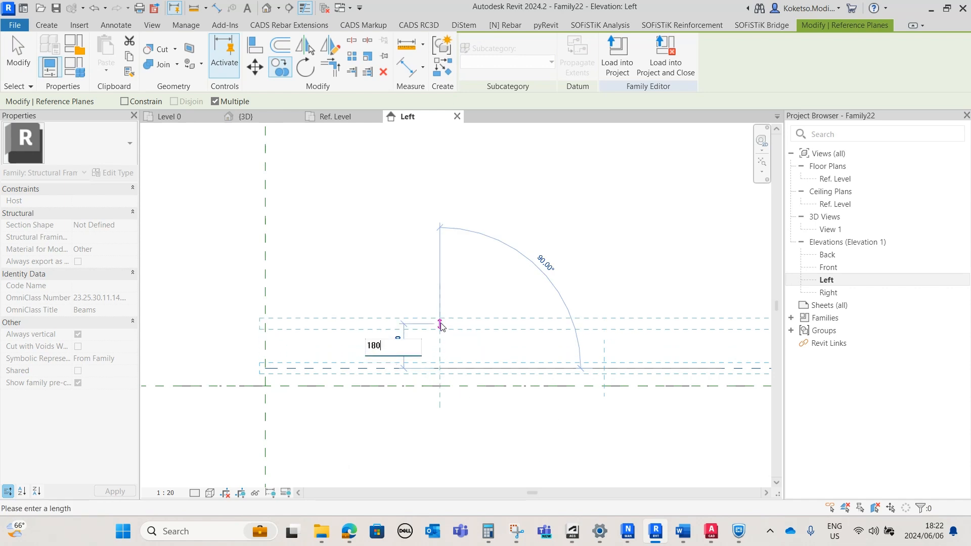
key("Return")
middle_click_drag(451, 250, 450, 309)
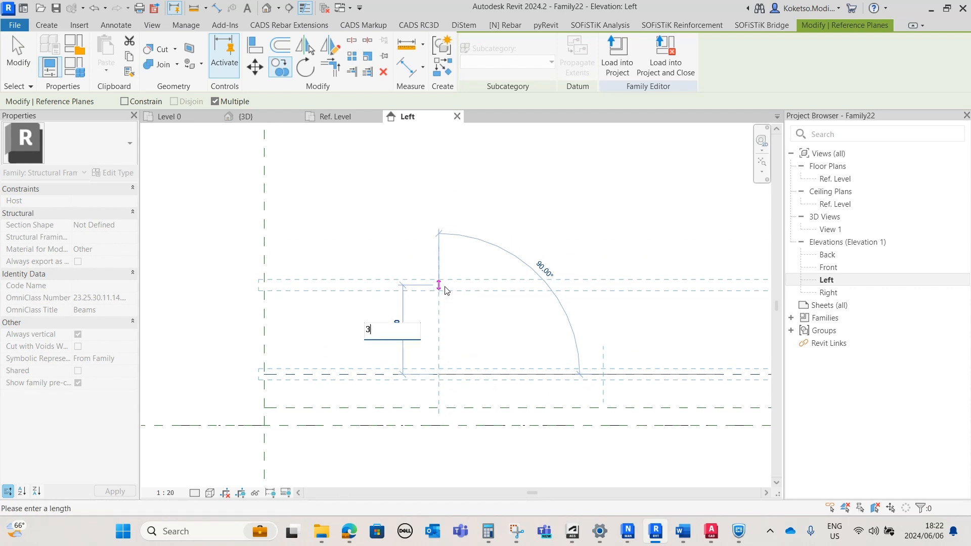
key("Return")
scroll(445, 290, "down", 1)
key("Escape")
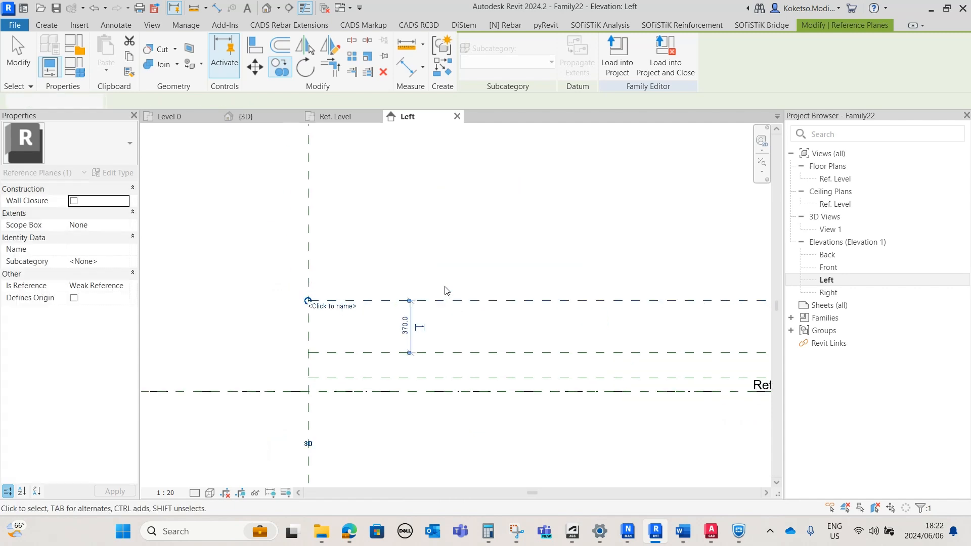
key("Escape")
scroll(459, 302, "down", 4)
scroll(376, 328, "up", 2)
middle_click_drag(377, 328, 535, 310)
scroll(536, 310, "up", 1)
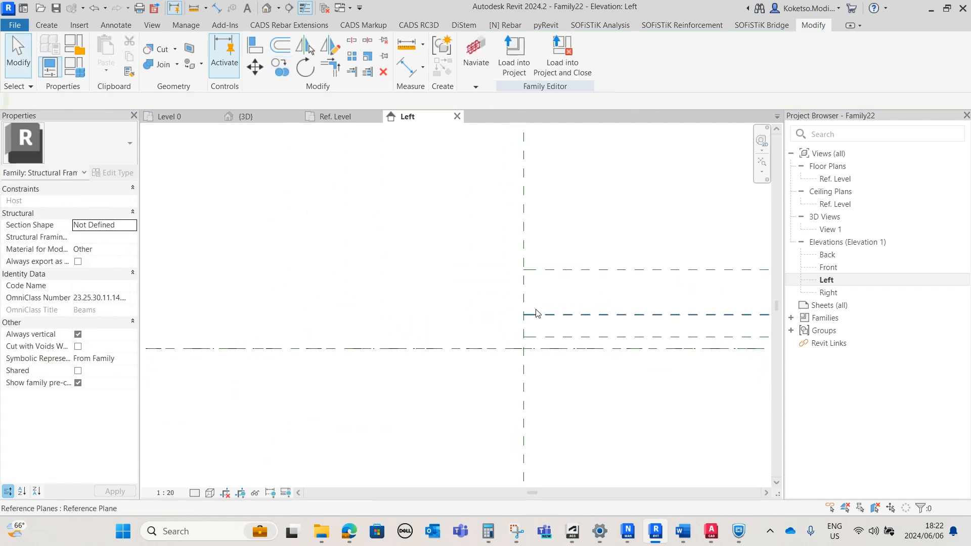
Draw a horizontal reference plane left of the Center (Front/Back) plane, level with the topmost horizontal plane
left_click(46, 25)
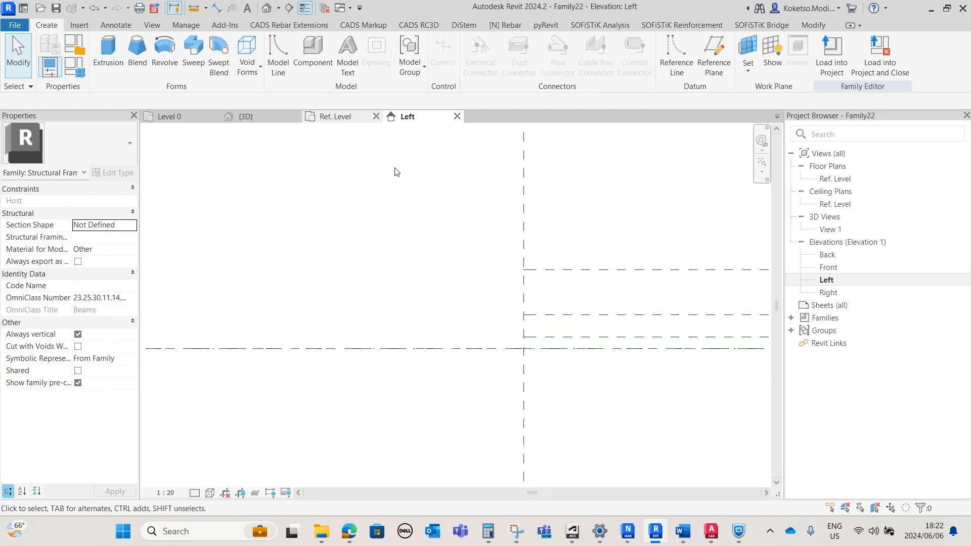
left_click(712, 56)
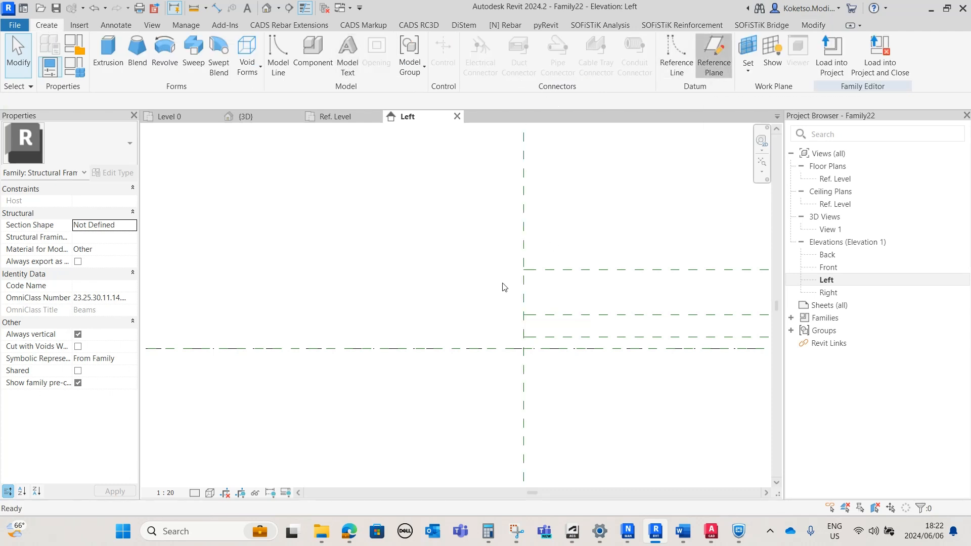
scroll(503, 281, "up", 1)
left_click(170, 268)
key("Escape")
Copy the new left-hand reference plane downward four times, at successive spacings of 50, 130, 20 and 300 mm
left_click(307, 263)
left_click(280, 67)
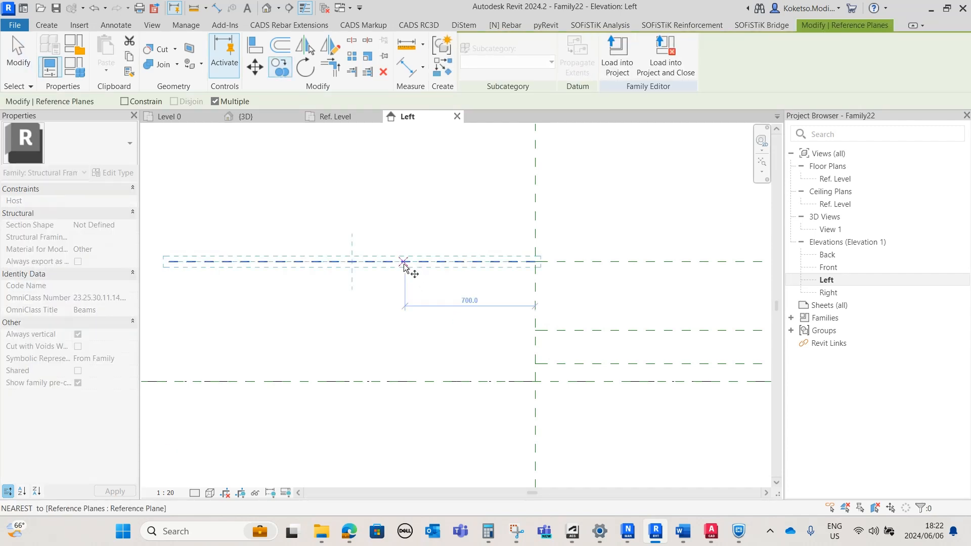
left_click(404, 262)
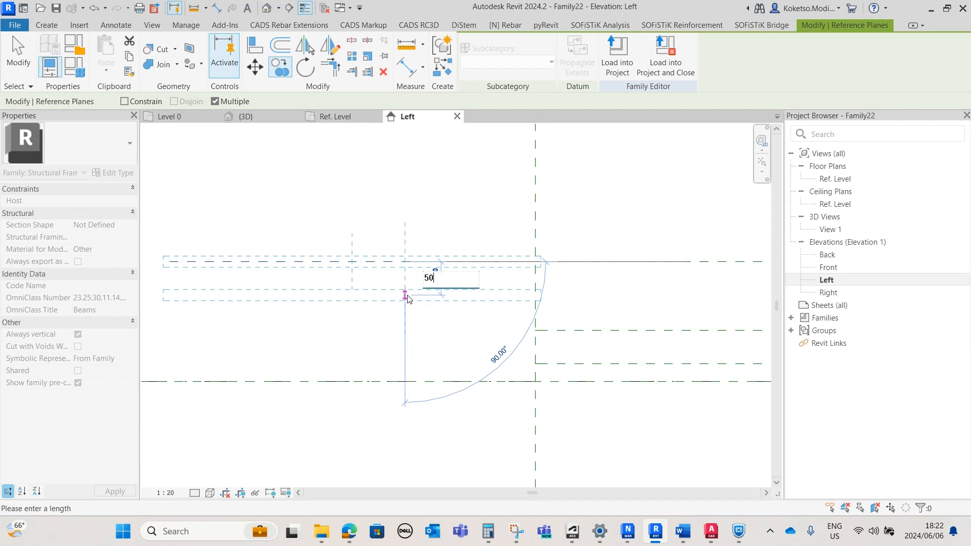
key("Return")
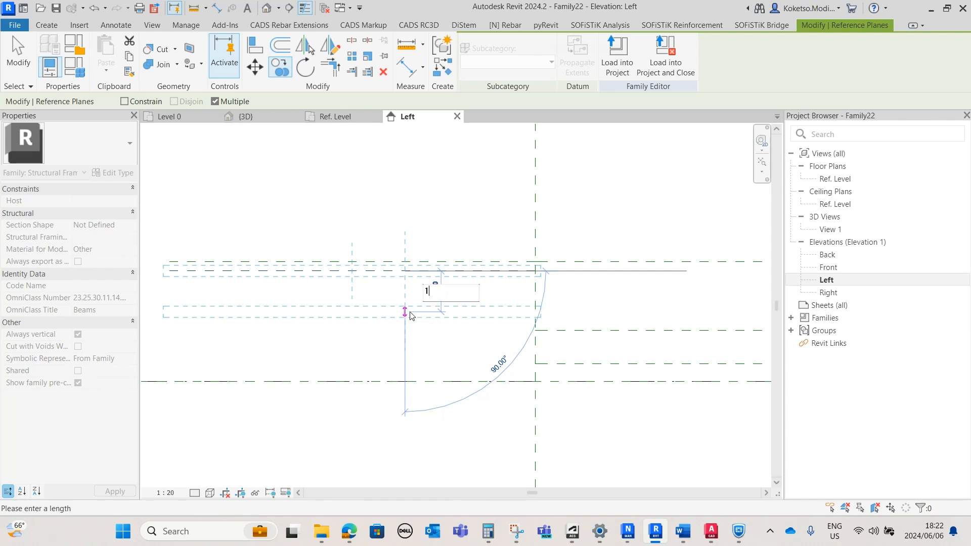
type("130")
key("Return")
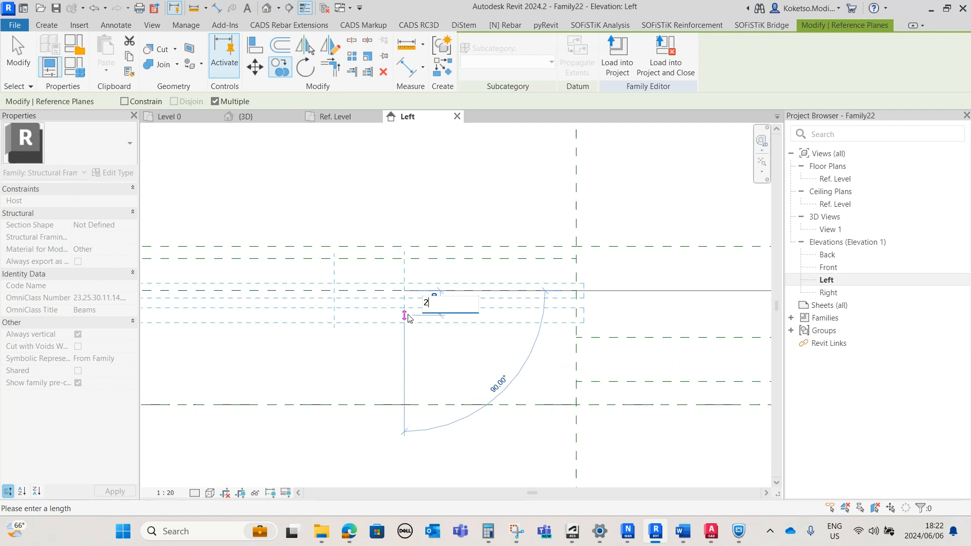
type("20")
key("Return")
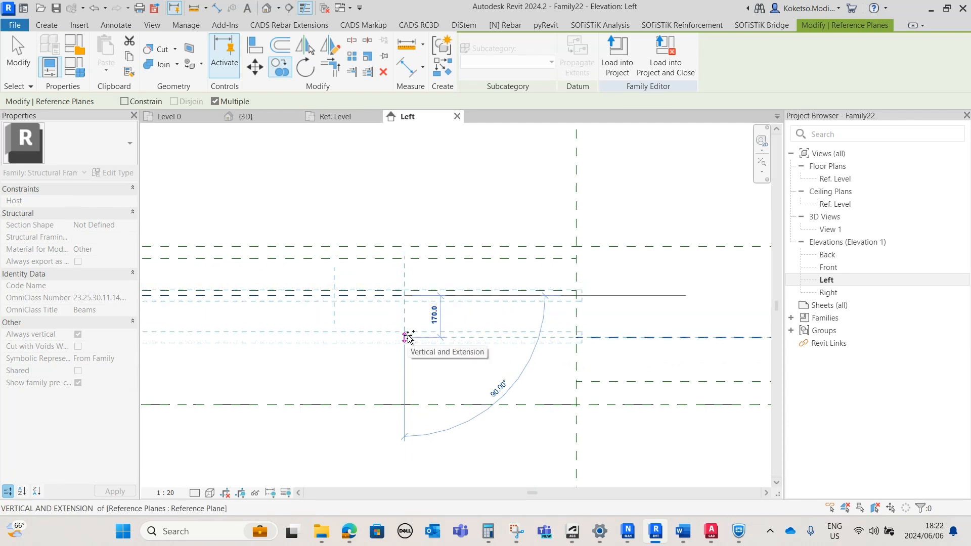
type("300")
key("Return")
Add three more downward copies of the left-hand reference plane at successive spacings of 20, 410 and 20 mm
scroll(406, 354, "up", 2)
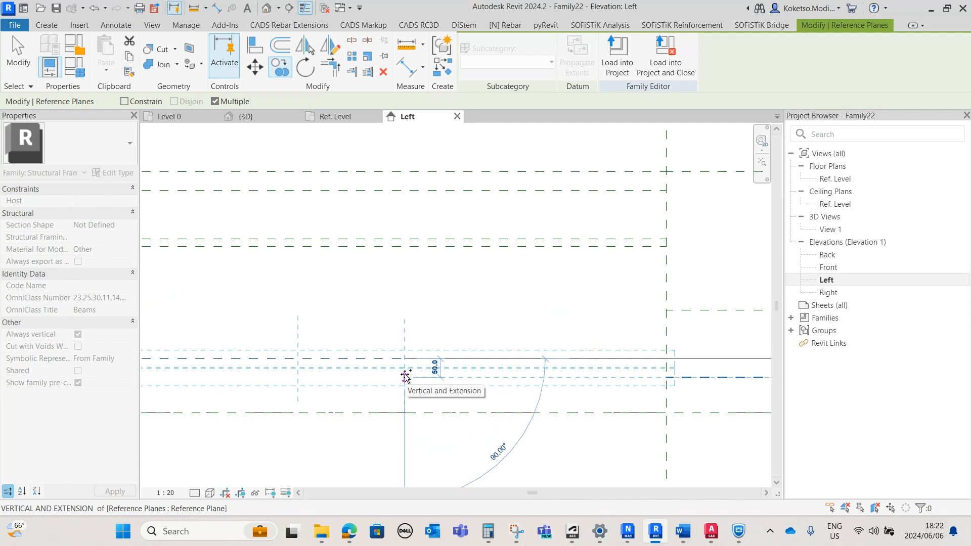
type("28")
type("0")
key("Return")
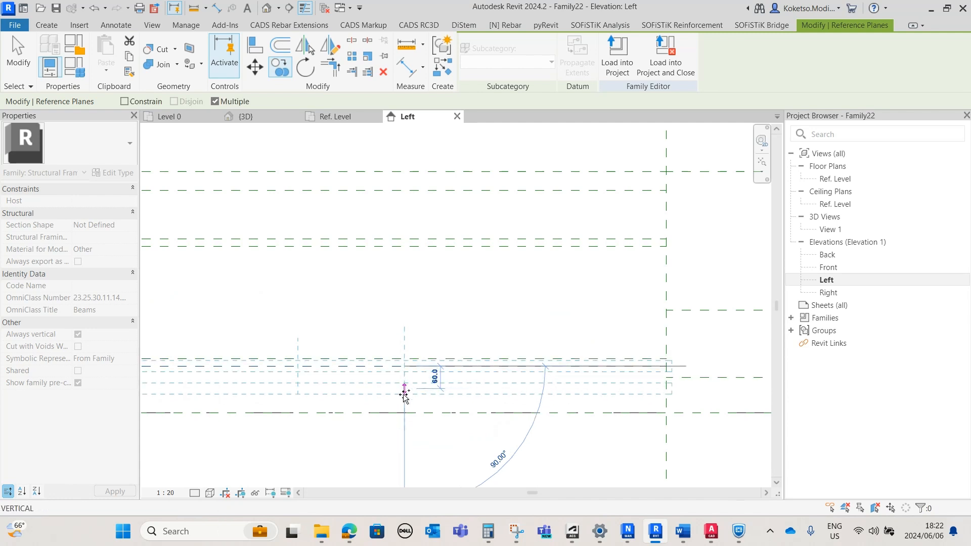
middle_click_drag(418, 360, 429, 267)
type("410")
key("Return")
mouse_move(431, 347)
middle_mouse_down()
mouse_move(436, 427)
mouse_move(426, 363)
middle_mouse_up()
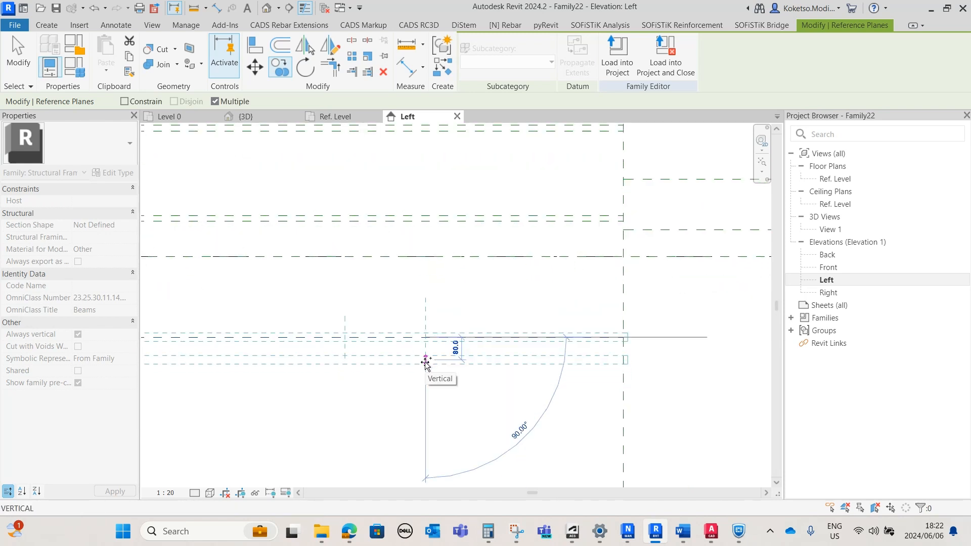
type("20")
key("Return")
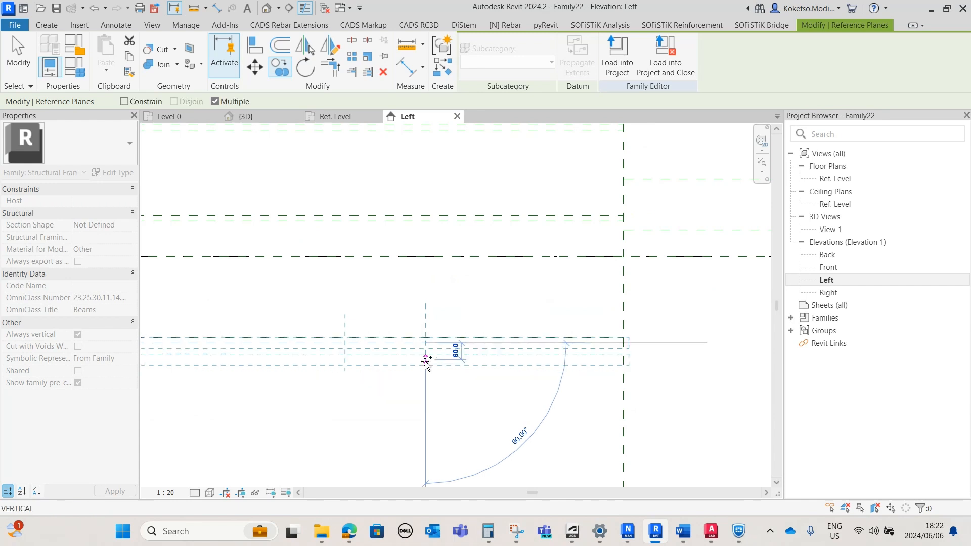
key("Escape")
middle_click_drag(588, 377, 477, 372)
scroll(486, 375, "down", 4)
scroll(523, 370, "up", 1)
scroll(477, 372, "up", 2)
key("Escape")
Draw a horizontal reference plane extending right from where the lowest left-hand plane meets the Center (Front/Back) plane
left_click(47, 25)
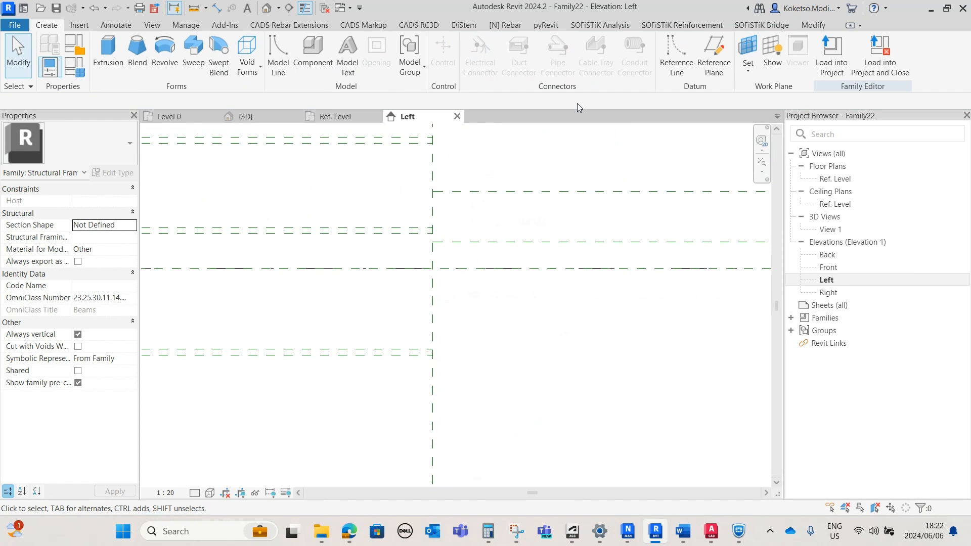
left_click(713, 55)
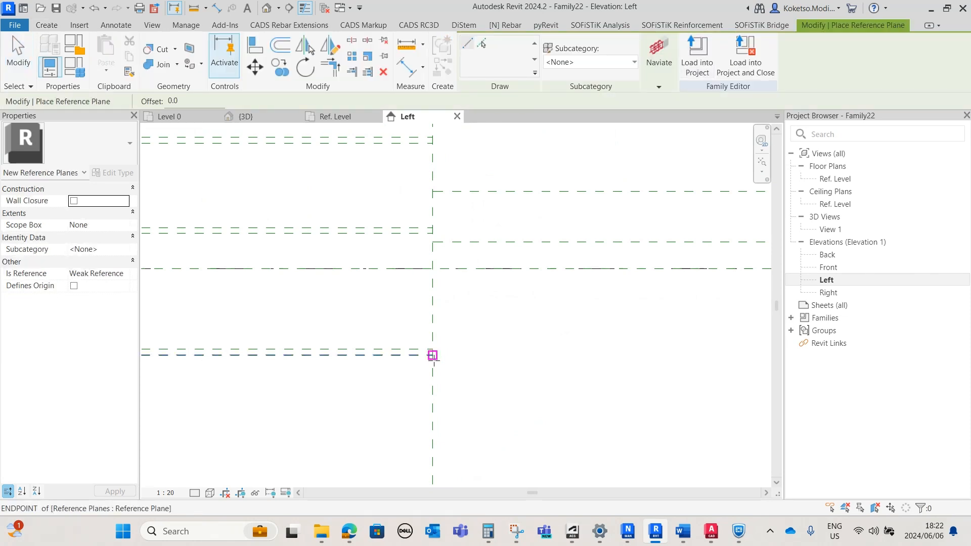
scroll(354, 364, "down", 1)
middle_click_drag(502, 364, 425, 354)
scroll(678, 358, "down", 2)
left_click(318, 350)
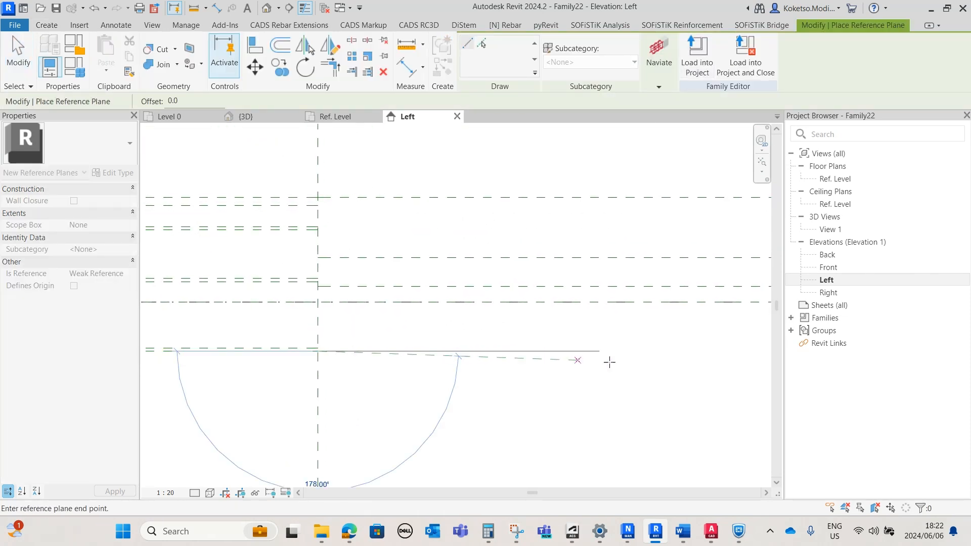
middle_click_drag(680, 362, 385, 336)
left_click(610, 320)
scroll(566, 349, "down", 1)
middle_click_drag(564, 350, 856, 352)
scroll(383, 317, "up", 4)
key("Escape")
left_click(419, 338)
scroll(413, 314, "up", 1)
left_click(280, 67)
left_click(459, 346)
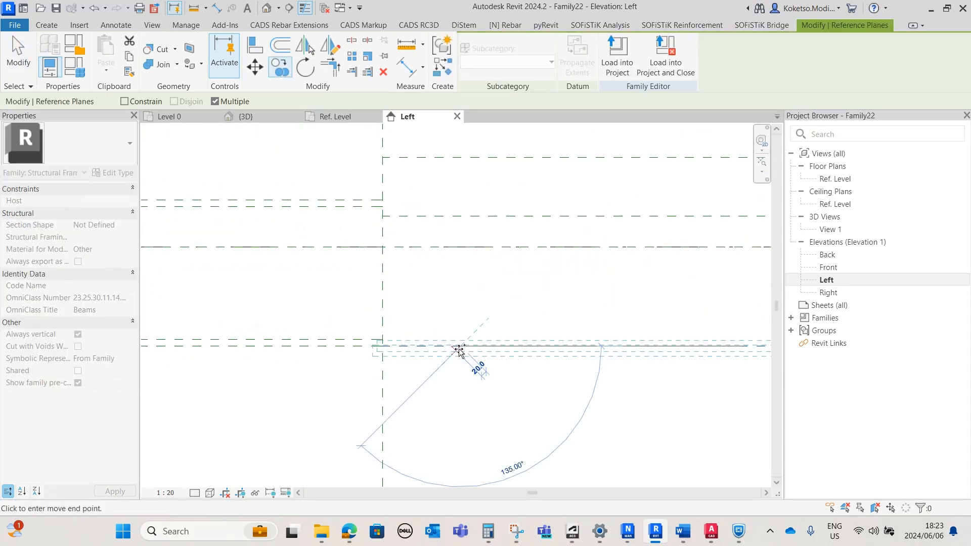
scroll(461, 341, "up", 1)
middle_click_drag(458, 343, 448, 393)
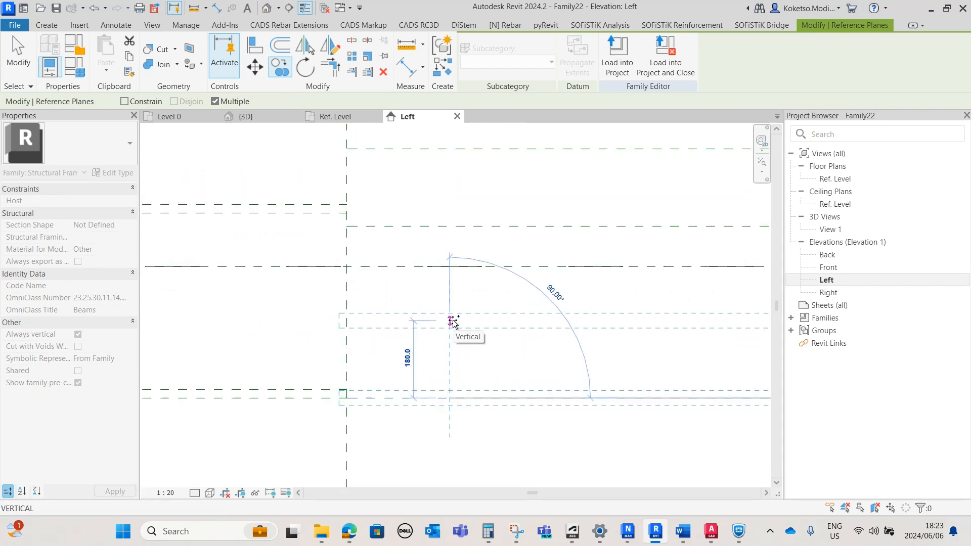
key("Escape")
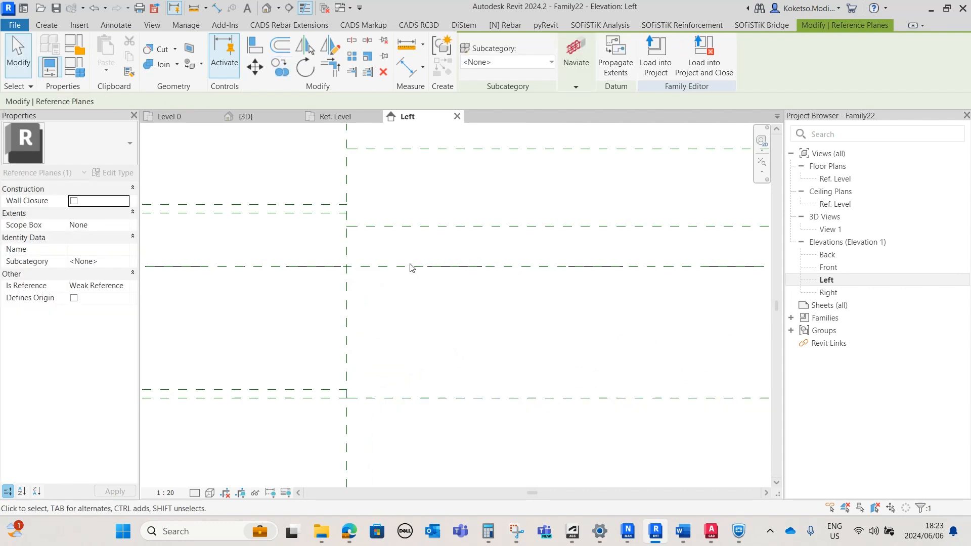
key("Escape")
Examine the layout of horizontal reference planes on both sides of the Center (Front/Back) plane
left_click(450, 397)
scroll(663, 336, "up", 2)
scroll(644, 336, "down", 2)
left_click(494, 329)
scroll(480, 319, "down", 2)
scroll(461, 324, "down", 2)
middle_click_drag(443, 252, 398, 288)
scroll(495, 347, "up", 2)
scroll(459, 280, "up", 3)
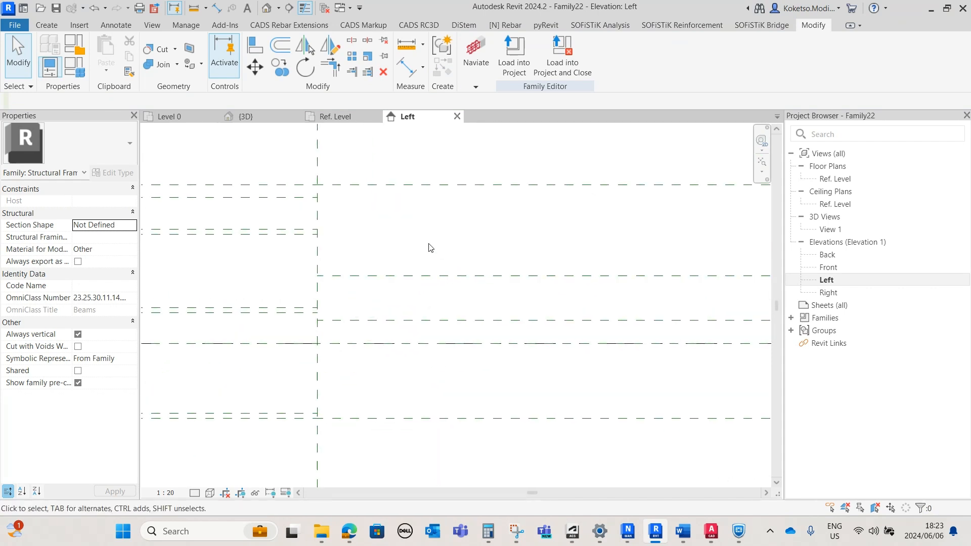
scroll(412, 250, "down", 1)
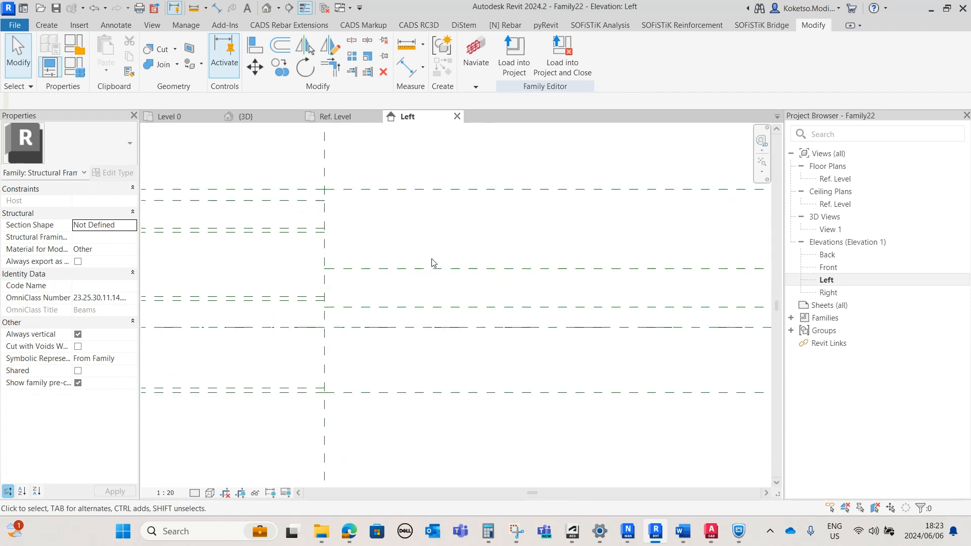
scroll(369, 227, "down", 3)
middle_click_drag(382, 229, 386, 296)
scroll(398, 354, "up", 3)
middle_click_drag(399, 367, 428, 293)
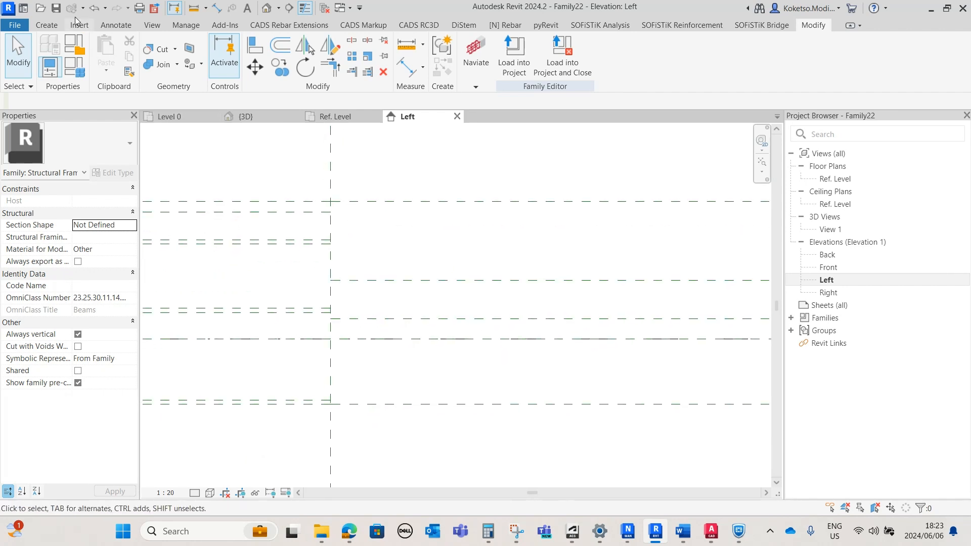
Draw a vertical reference plane from the top horizontal plane to the lowest one, set 20 mm right of the Center (Front/Back) plane
left_click(44, 25)
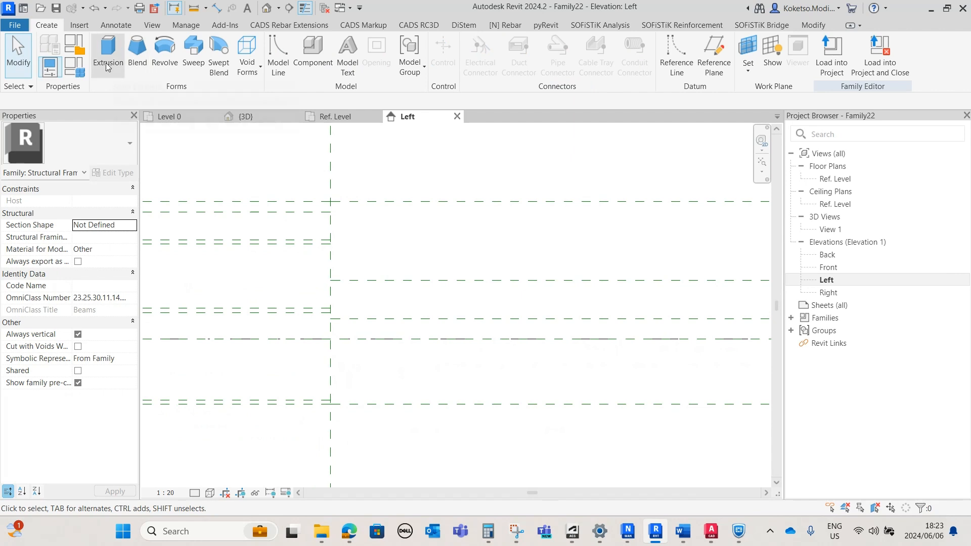
left_click(720, 65)
scroll(518, 272, "down", 1)
scroll(411, 279, "up", 1)
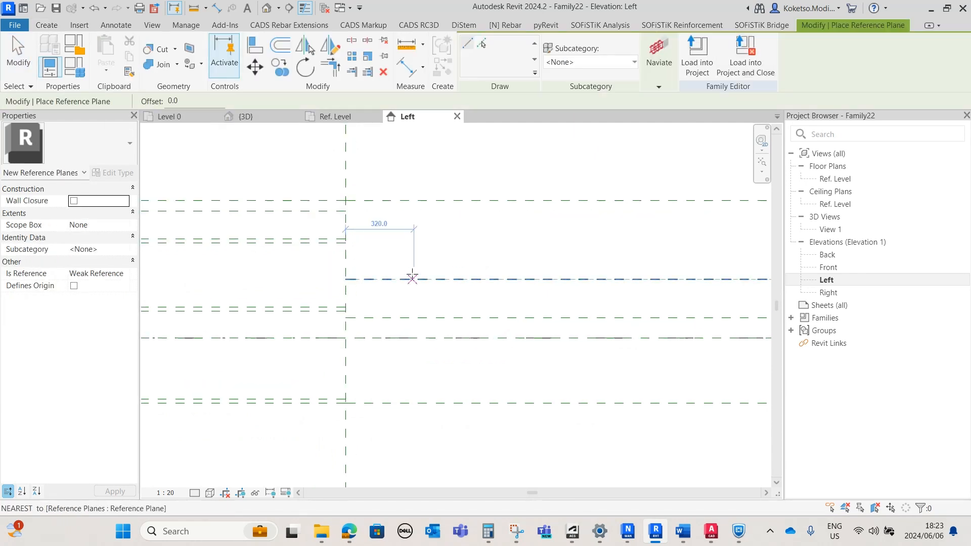
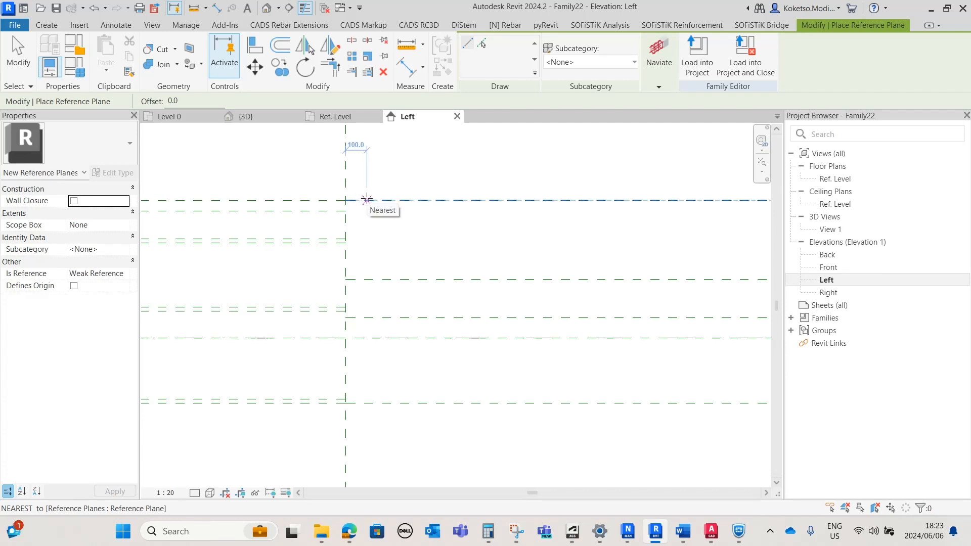
left_click(365, 199)
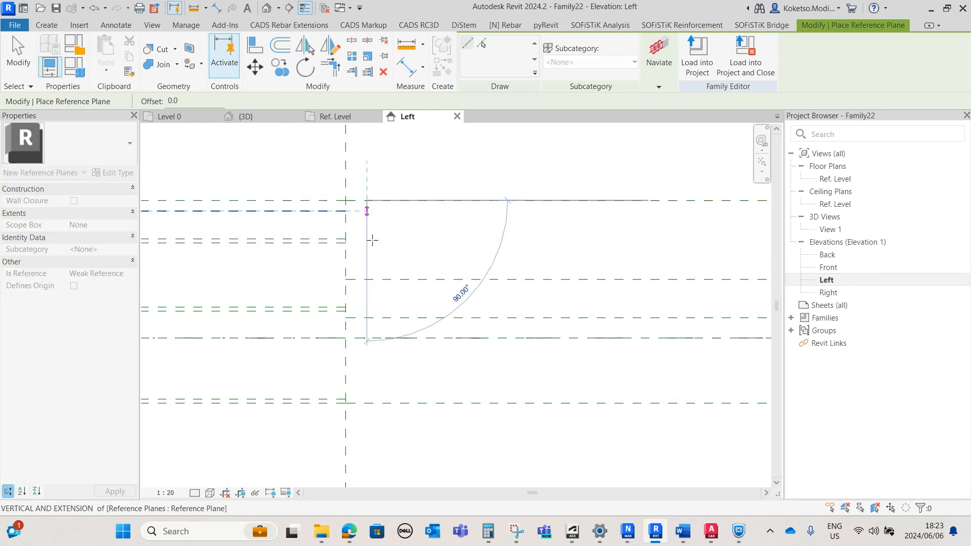
left_click(366, 403)
key("Escape")
left_click(357, 235)
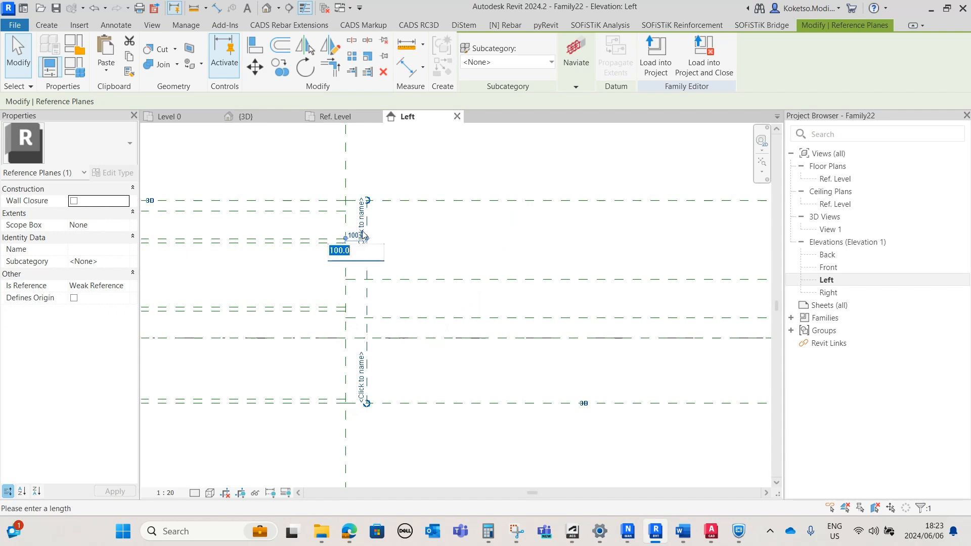
key("Return")
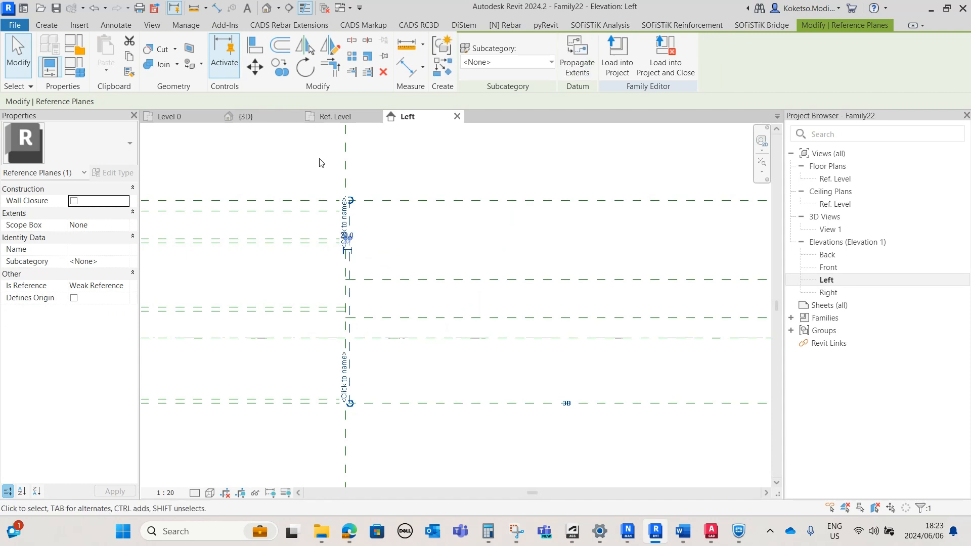
Copy the vertical reference plane beside the Center (Front/Back) plane rightward twice, at successive spacings of 240 and 50 mm
left_click(284, 72)
scroll(390, 257, "up", 2)
left_click(339, 240)
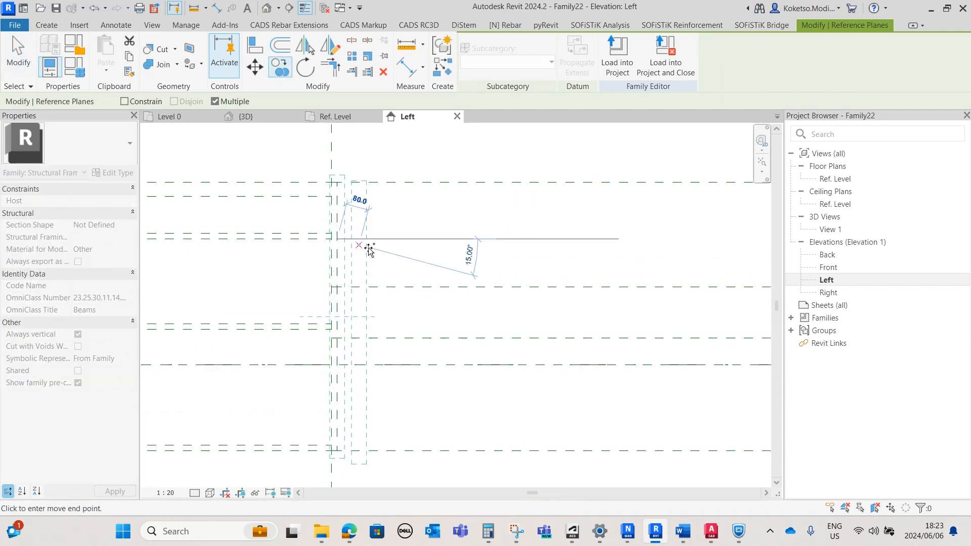
type("21")
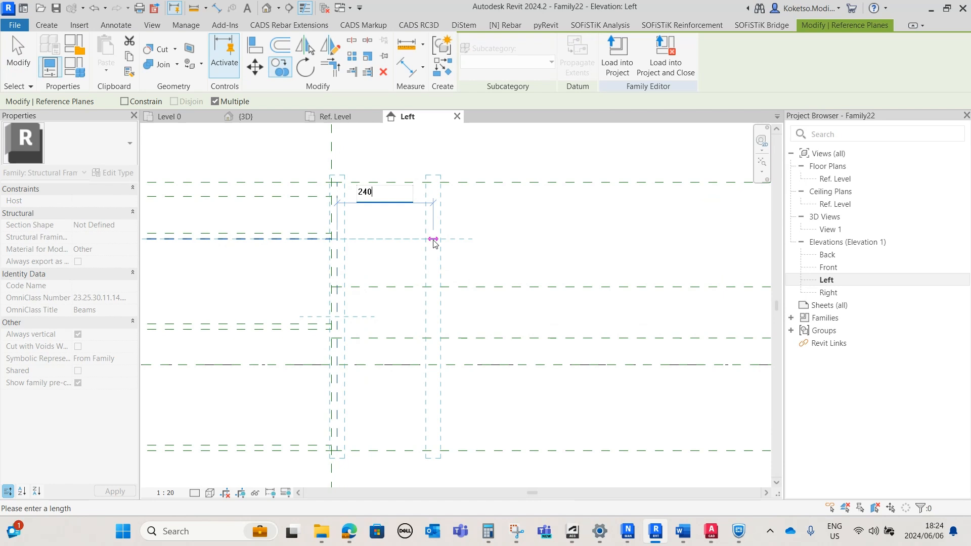
type("0")
key("Return")
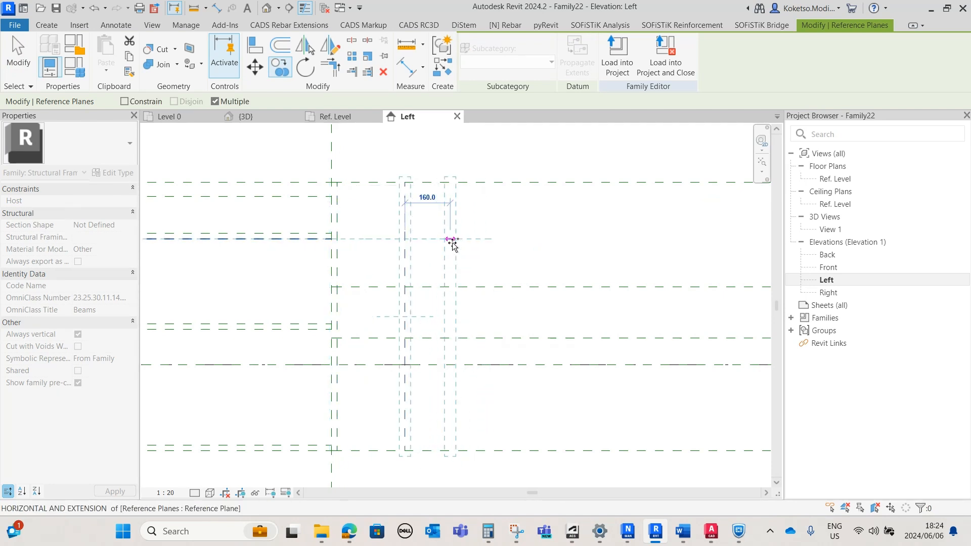
type("50")
key("Return")
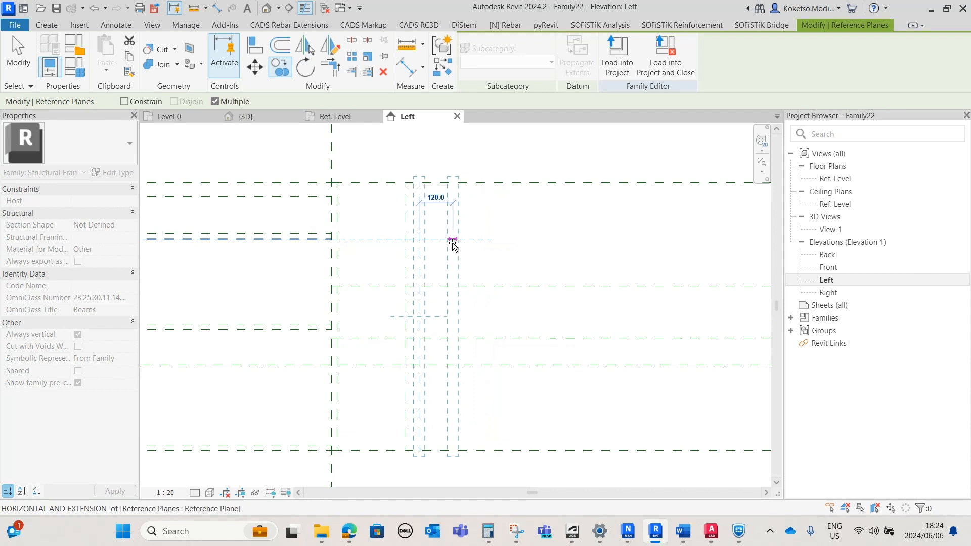
Add two more rightward copies of the vertical reference plane at successive spacings of 40 and 125 mm
type("40")
key("Return")
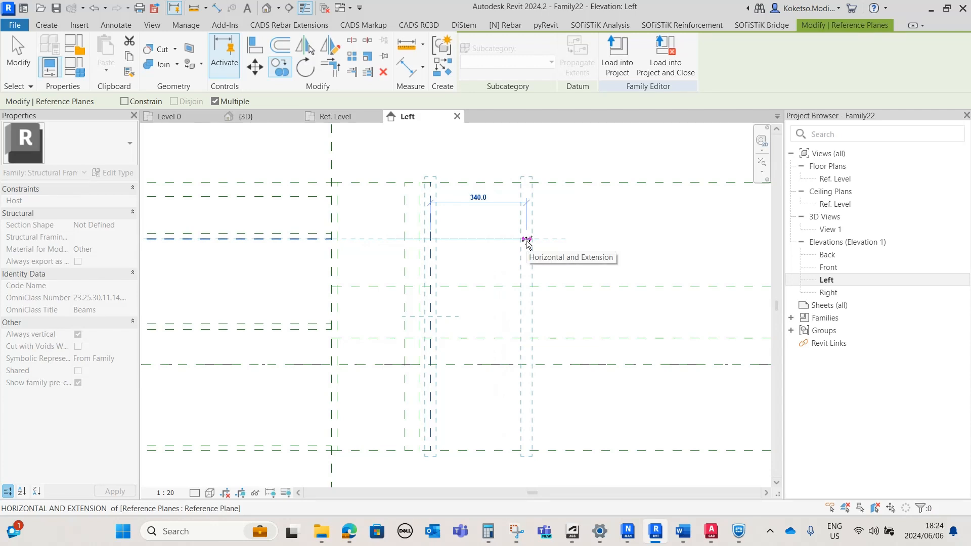
type("23.")
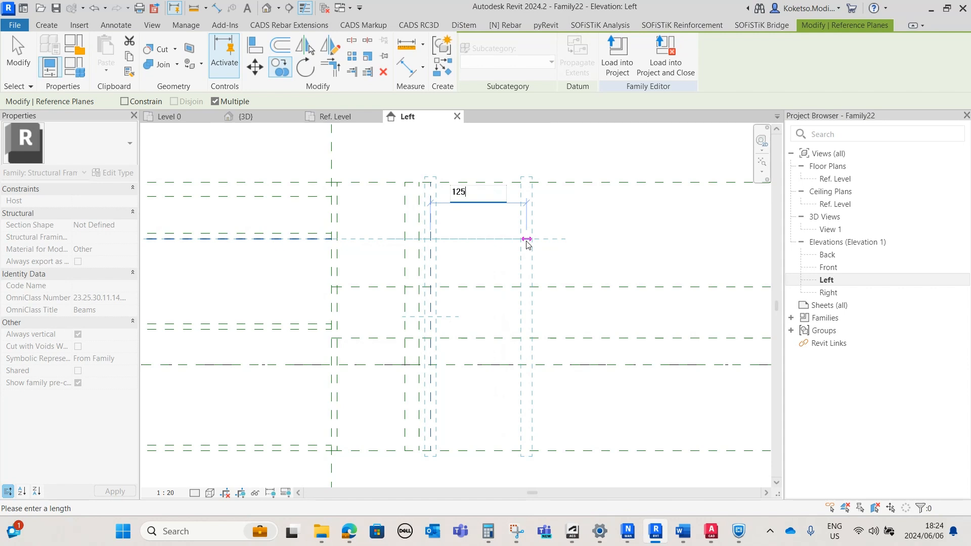
type("25")
key("Return")
key("Escape")
key("Escape")
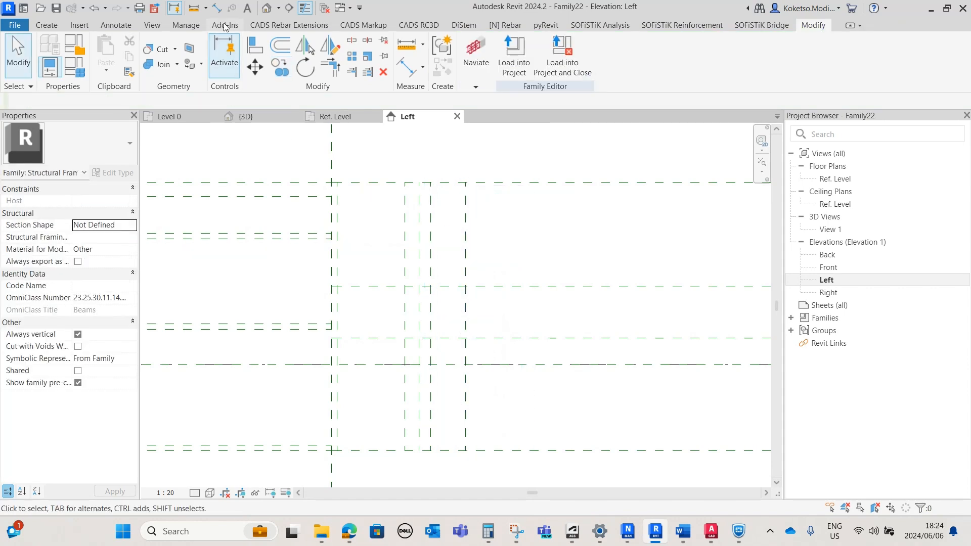
Add a chained aligned dimension across all the vertical reference planes back to the Center (Front/Back) plane, placed above the top horizontal plane
left_click(217, 7)
left_click(467, 230)
left_click(432, 198)
left_click(403, 196)
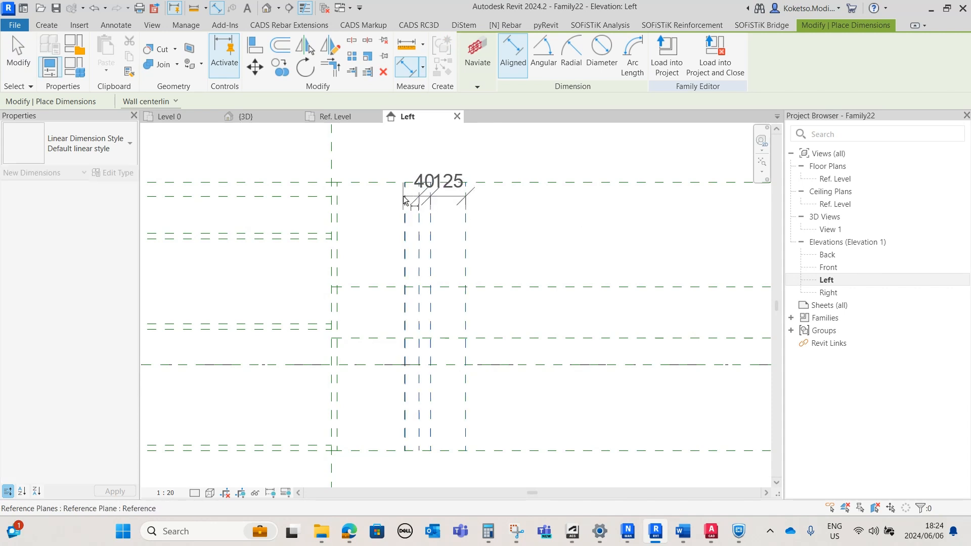
left_click(405, 197)
left_click(337, 198)
left_click(332, 177)
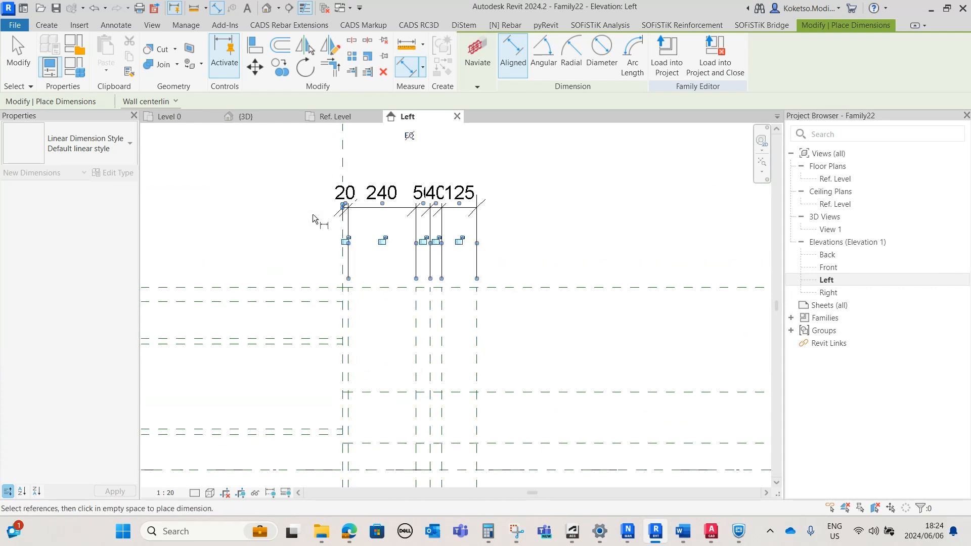
left_click(311, 214)
scroll(384, 273, "down", 3)
mouse_move(412, 316)
middle_mouse_down()
mouse_move(498, 272)
mouse_move(507, 303)
mouse_move(429, 198)
mouse_move(414, 311)
middle_mouse_up()
scroll(497, 273, "up", 3)
key("Escape")
key("Escape")
scroll(432, 287, "down", 4)
scroll(431, 299, "up", 2)
scroll(403, 320, "up", 2)
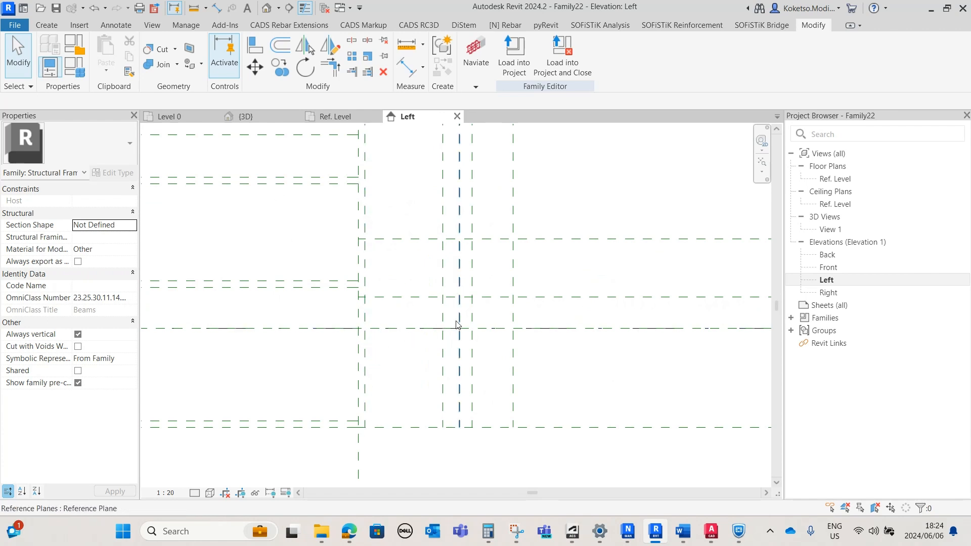
left_click(54, 29)
left_click(108, 53)
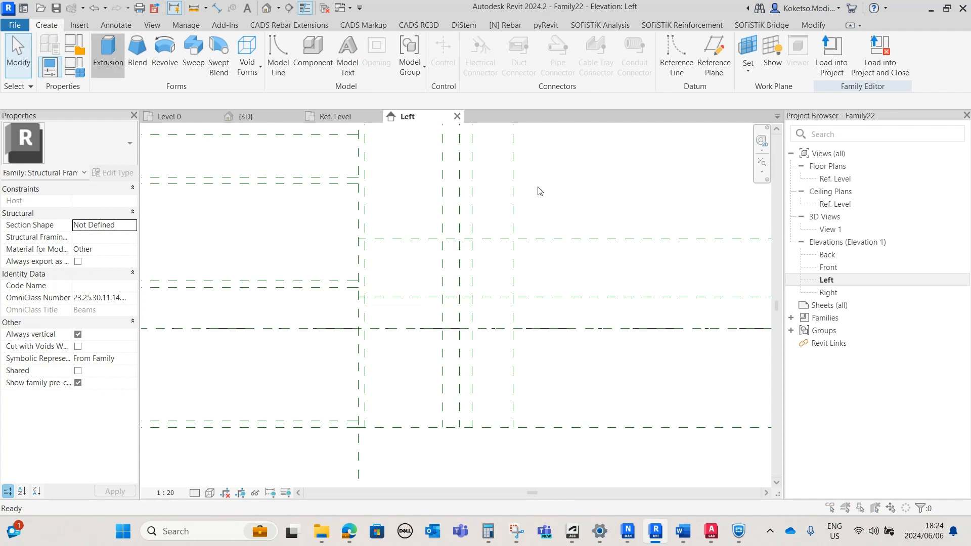
left_click(485, 263)
left_click(506, 313)
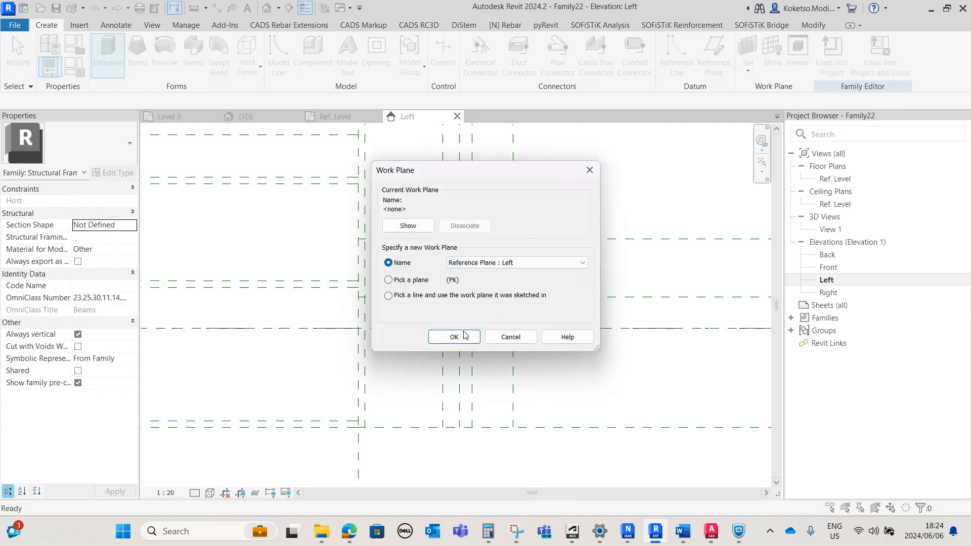
left_click(458, 337)
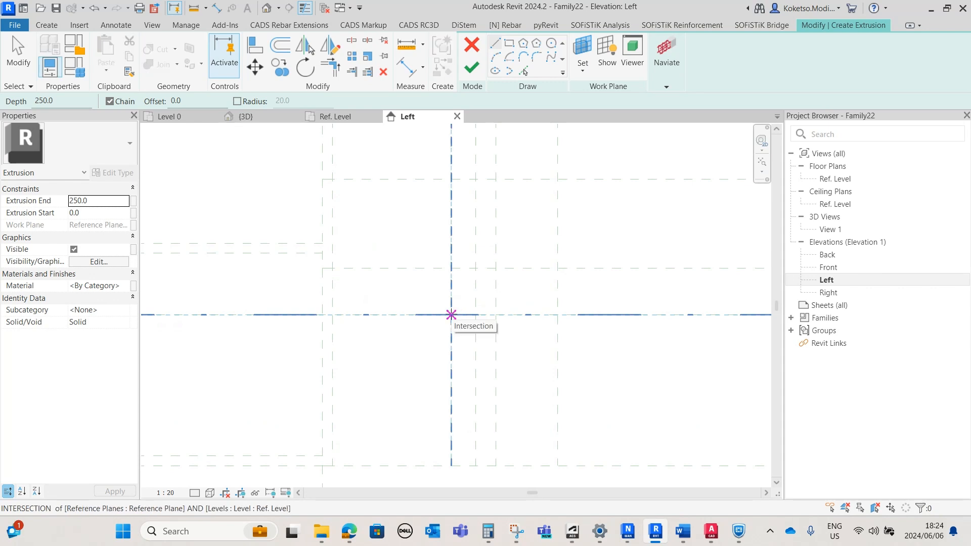
left_click(451, 314)
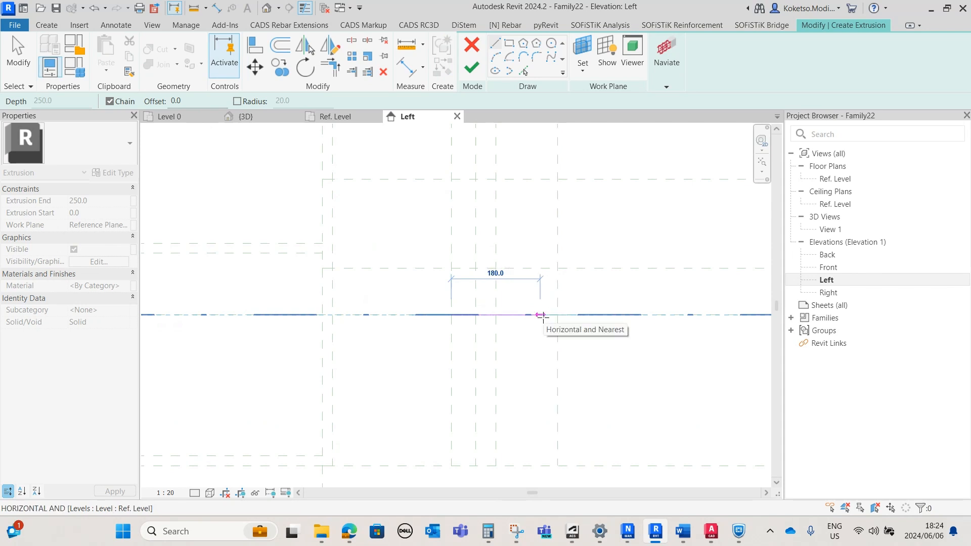
scroll(549, 323, "down", 2)
key("Escape")
key("Escape")
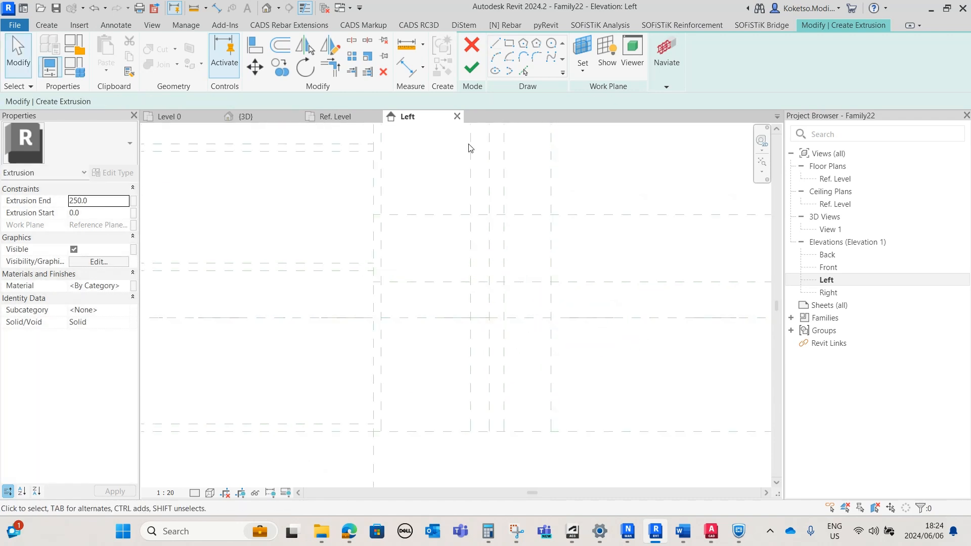
left_click(465, 45)
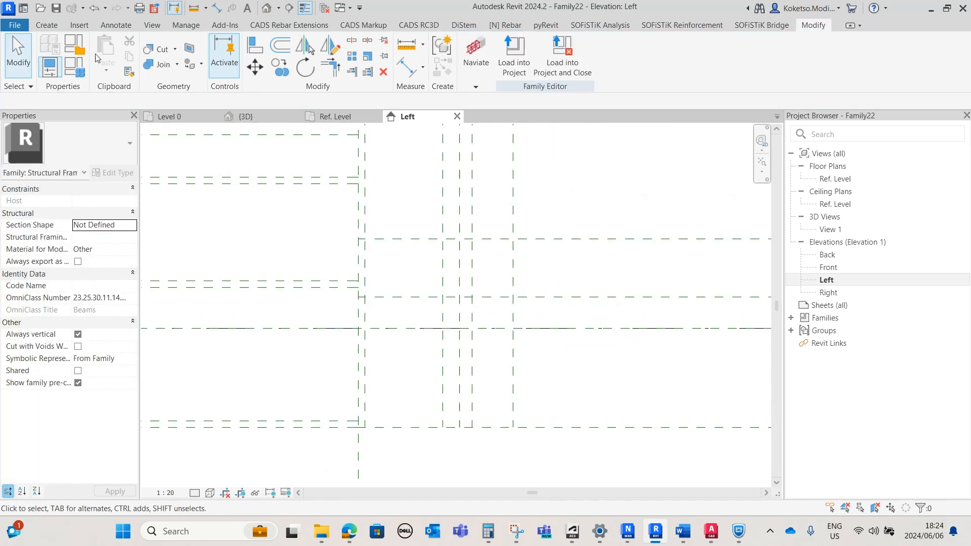
Draw a vertical reference plane from the lowest horizontal plane up to Ref. Level, about 180 mm right of the outermost vertical plane
left_click(47, 25)
left_click(713, 61)
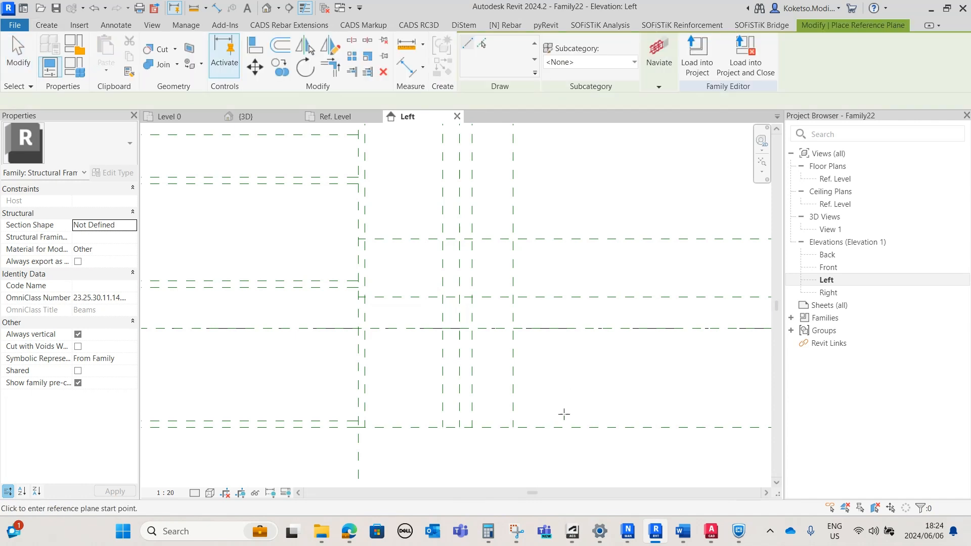
left_click(572, 424)
left_click(570, 328)
key("Escape")
key("Escape")
Shorten the four copied vertical reference planes so their lower ends stop at the second horizontal plane above Ref. Level
left_click(512, 382)
left_click_drag(513, 425, 513, 239)
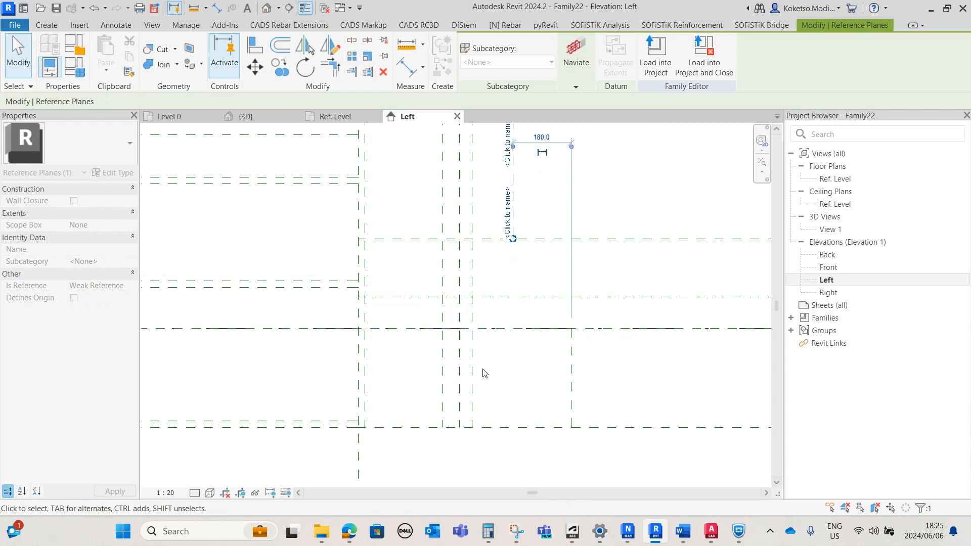
left_click(472, 419)
left_click_drag(471, 426, 472, 238)
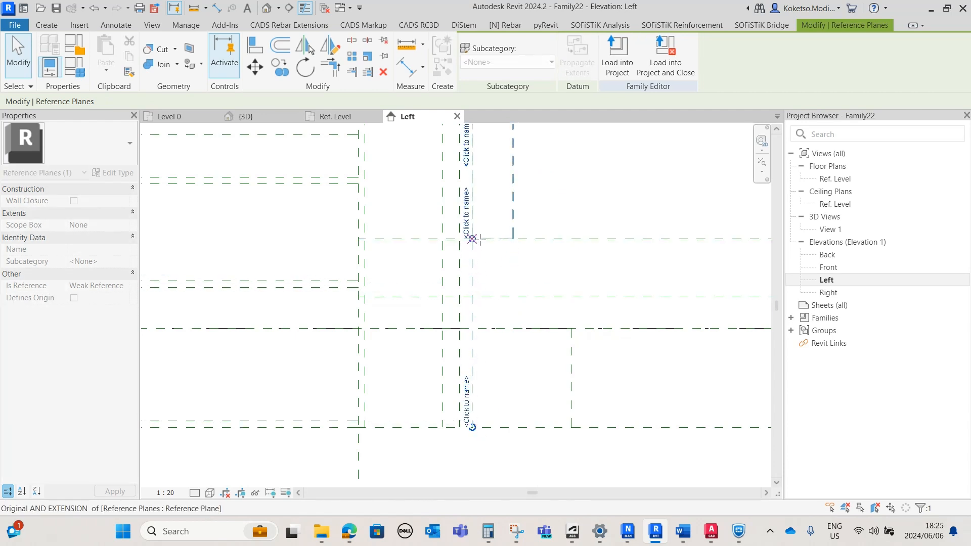
left_click(458, 404)
left_click_drag(459, 427, 459, 239)
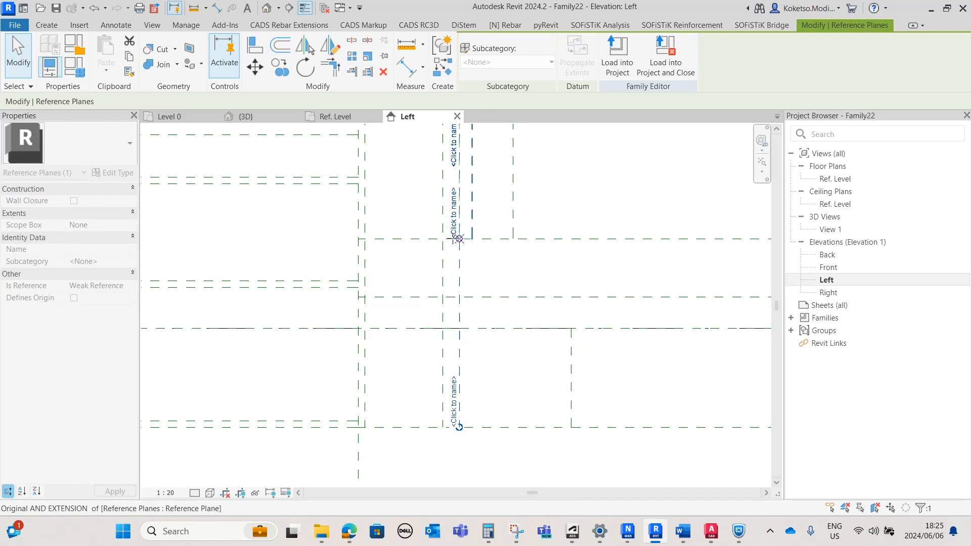
left_click(443, 400)
left_click_drag(443, 426, 445, 239)
Extend the newly drawn short vertical reference plane up to the horizontal plane where the shortened vertical planes end
left_click(557, 367)
left_click(572, 367)
left_click_drag(571, 328, 571, 239)
left_click(586, 309)
left_click(571, 313)
left_click(484, 387)
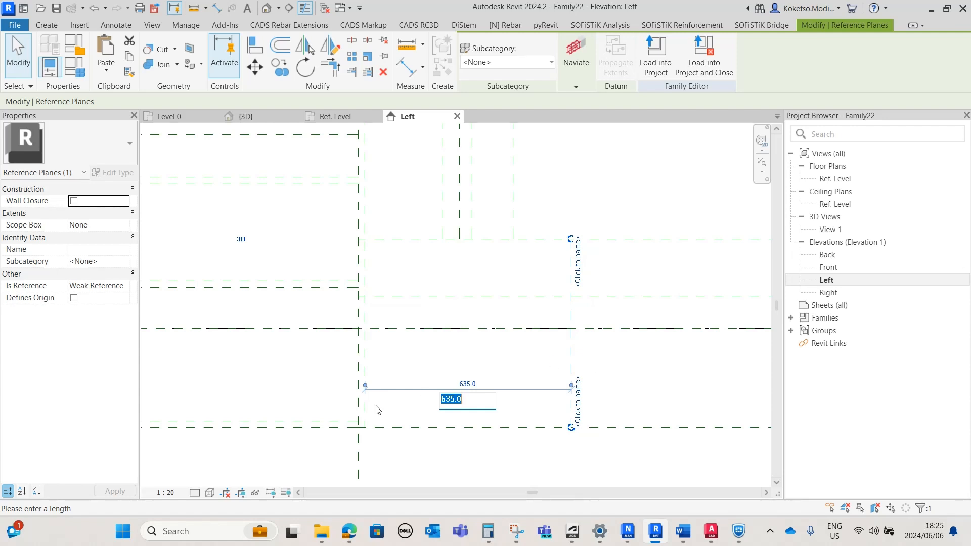
left_click(408, 356)
Try extending the innermost shortened vertical plane down to the lowest horizontal plane and pull its end back up
left_click(442, 230)
left_click_drag(443, 237, 434, 428)
key("d")
key("i")
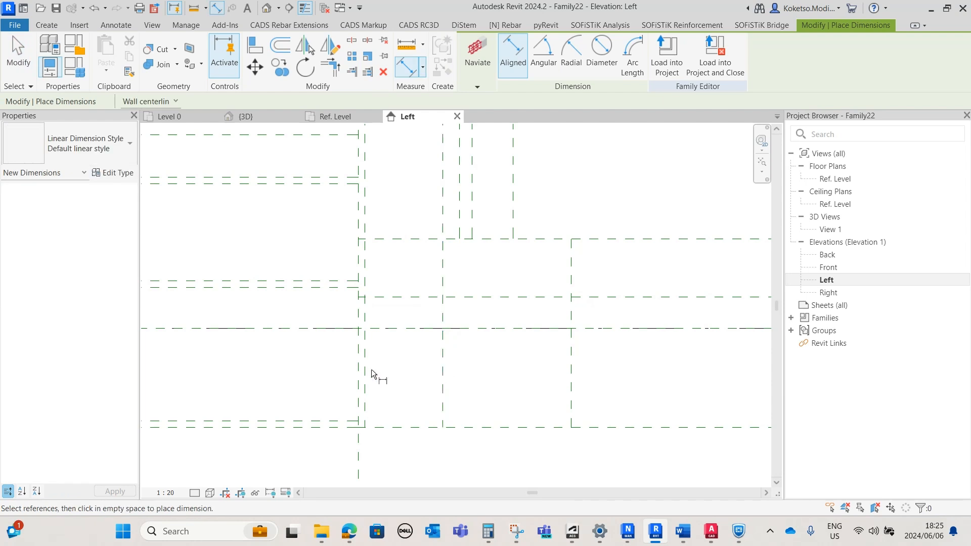
scroll(400, 377, "down", 2)
key("Escape")
left_click(438, 373)
left_click_drag(437, 412, 438, 270)
left_click(471, 346)
middle_click_drag(471, 346, 574, 284)
scroll(575, 284, "up", 2)
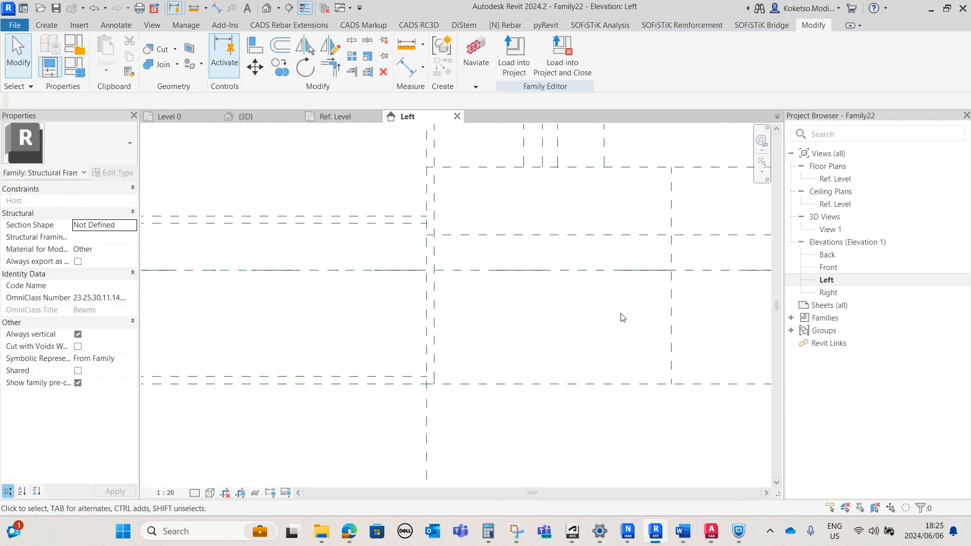
Set the lower vertical reference plane's distance from the Center (Front/Back) plane to 135 mm
left_click(671, 310)
left_click_drag(424, 337, 427, 336)
left_click(548, 335)
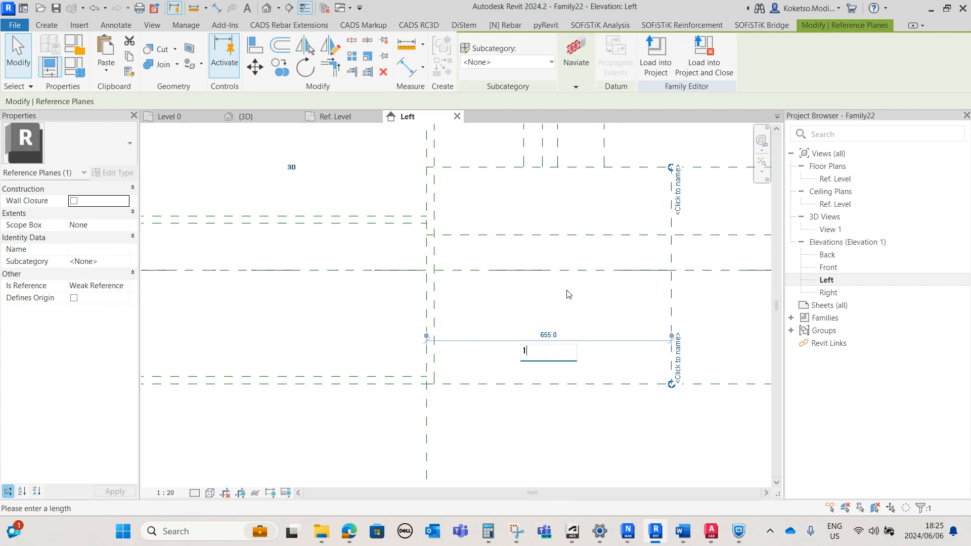
type("135")
key("Return")
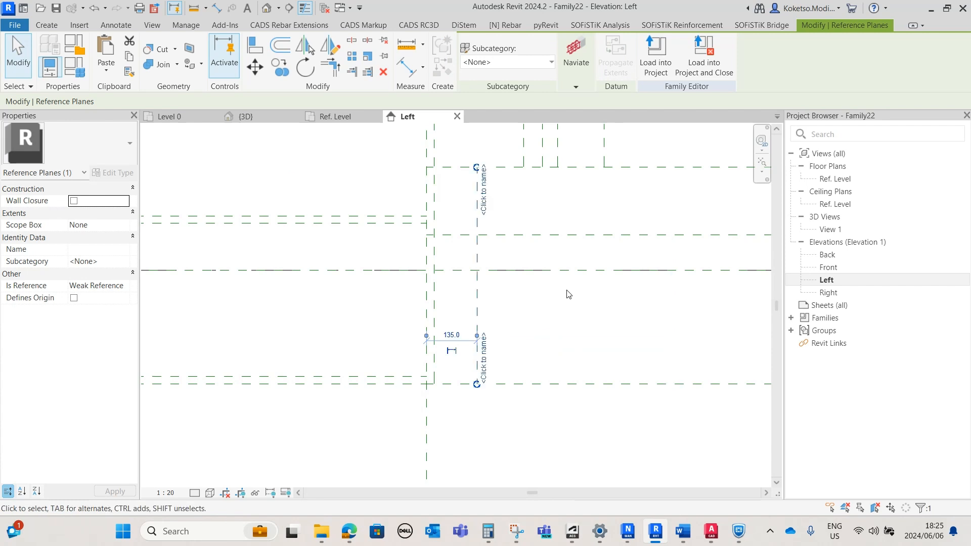
Copy the lower vertical reference plane 340 mm to the right
left_click(477, 307)
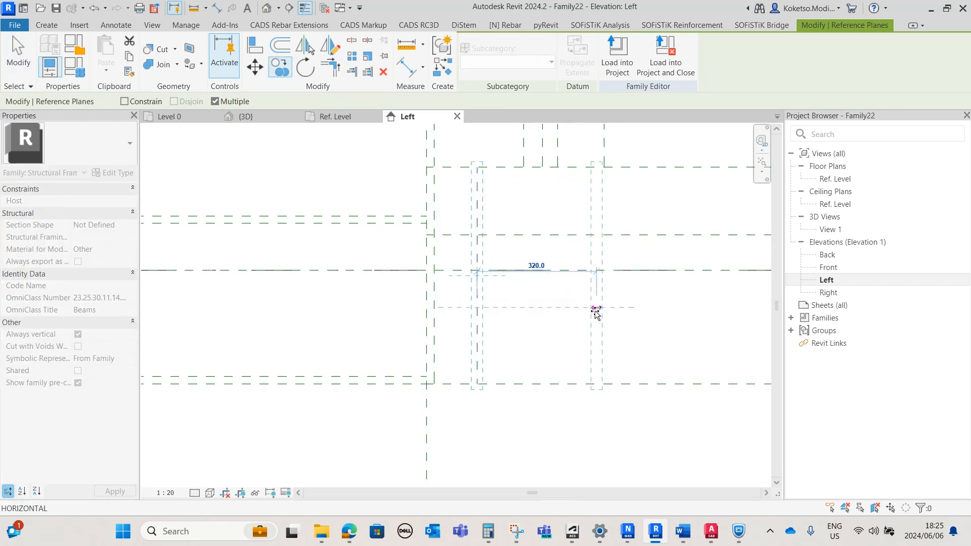
type("340")
key("Return")
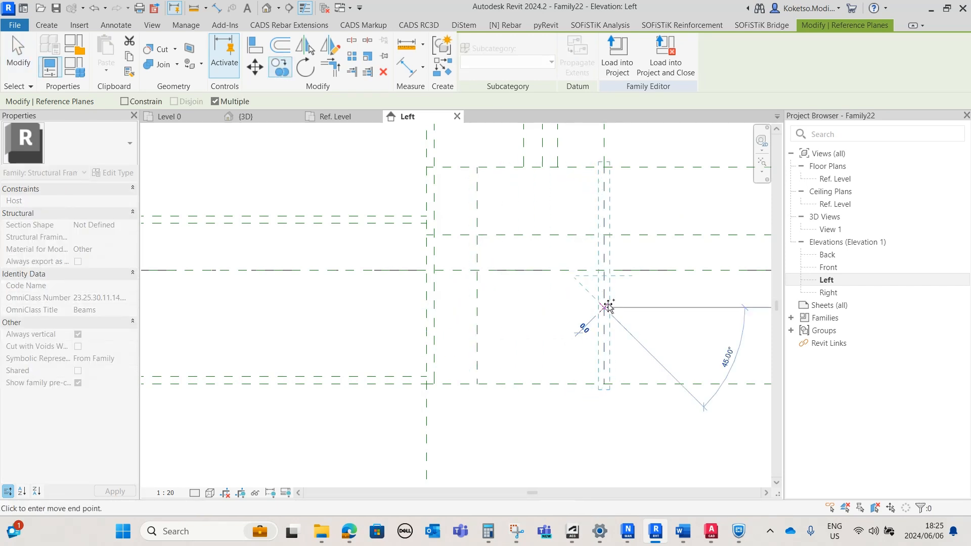
key("Escape")
scroll(568, 399, "down", 3)
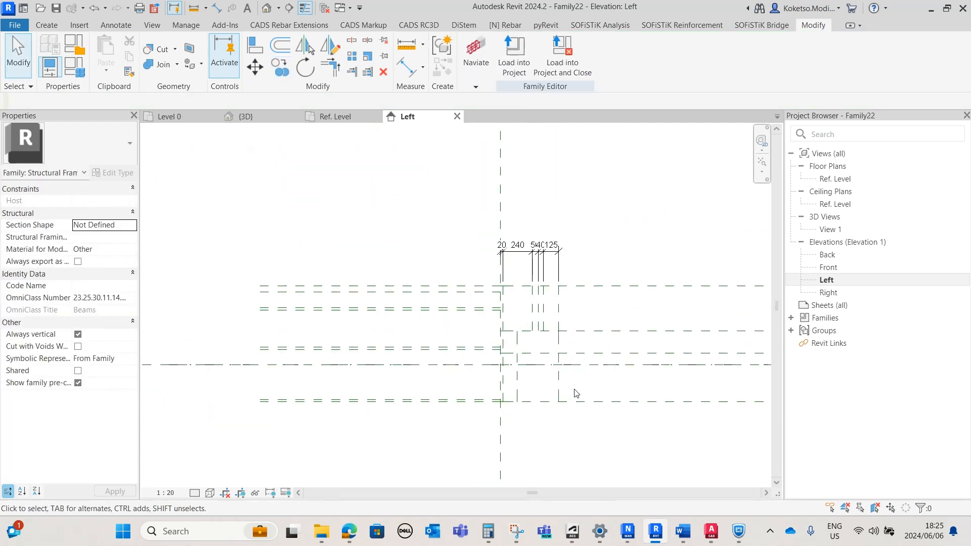
Start a new extrusion with Reference Plane : Left as its work plane
scroll(580, 406, "up", 2)
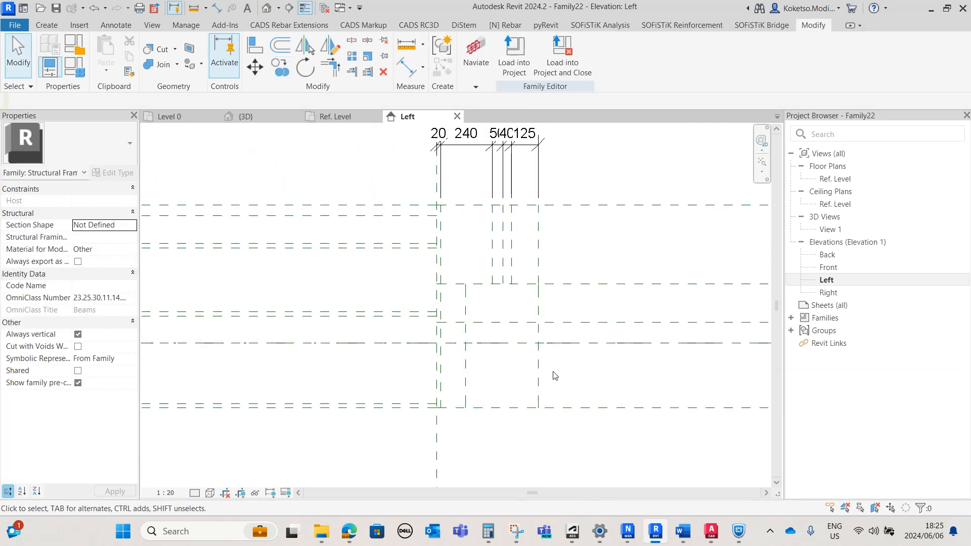
scroll(505, 405, "up", 2)
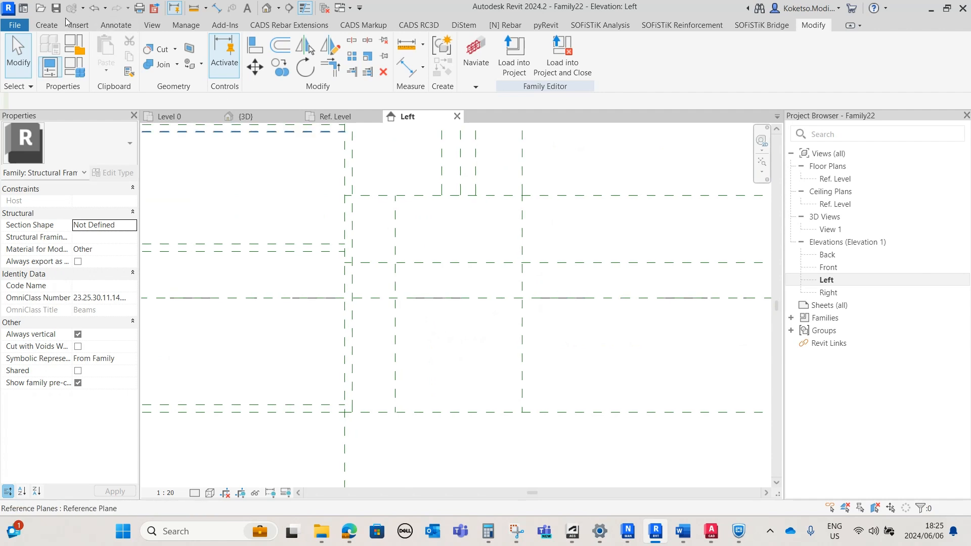
left_click(53, 25)
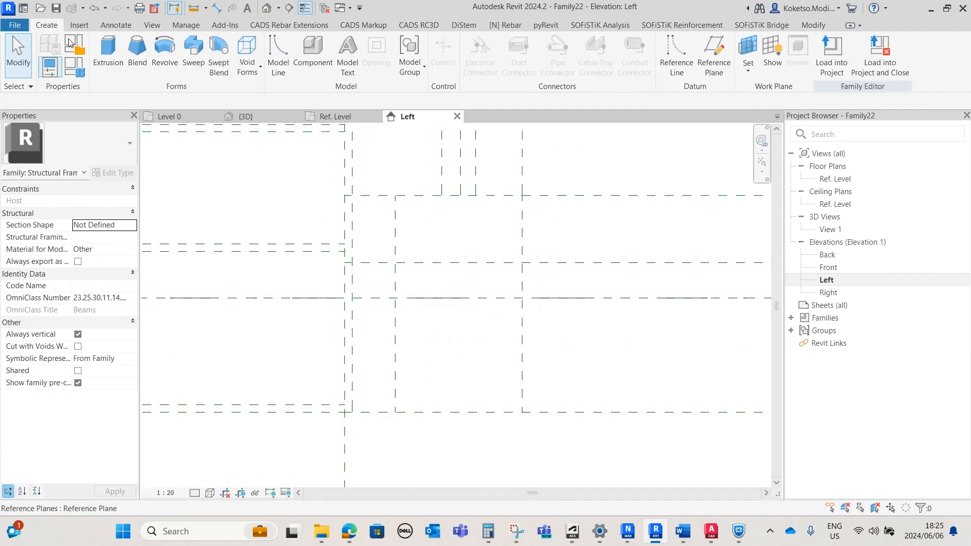
left_click(101, 68)
left_click(481, 262)
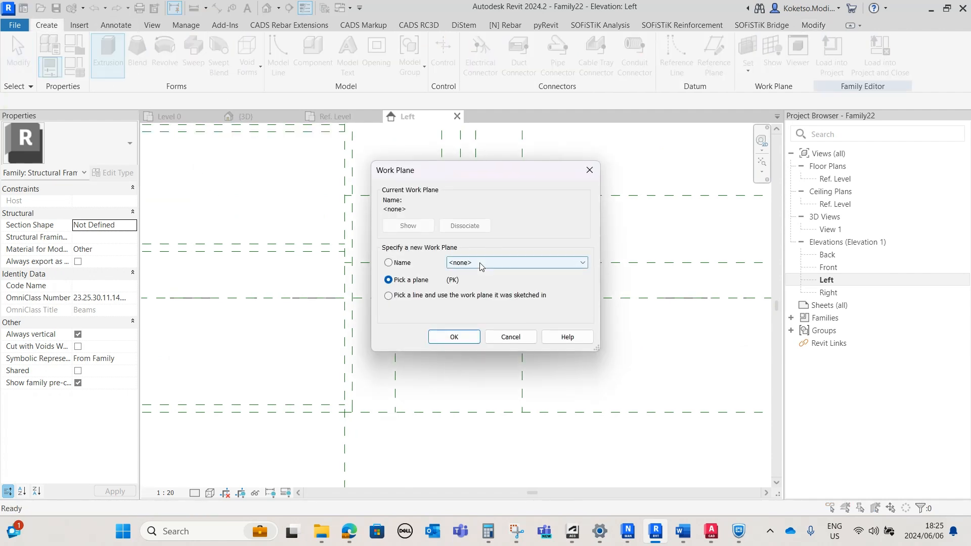
left_click(500, 314)
left_click(455, 337)
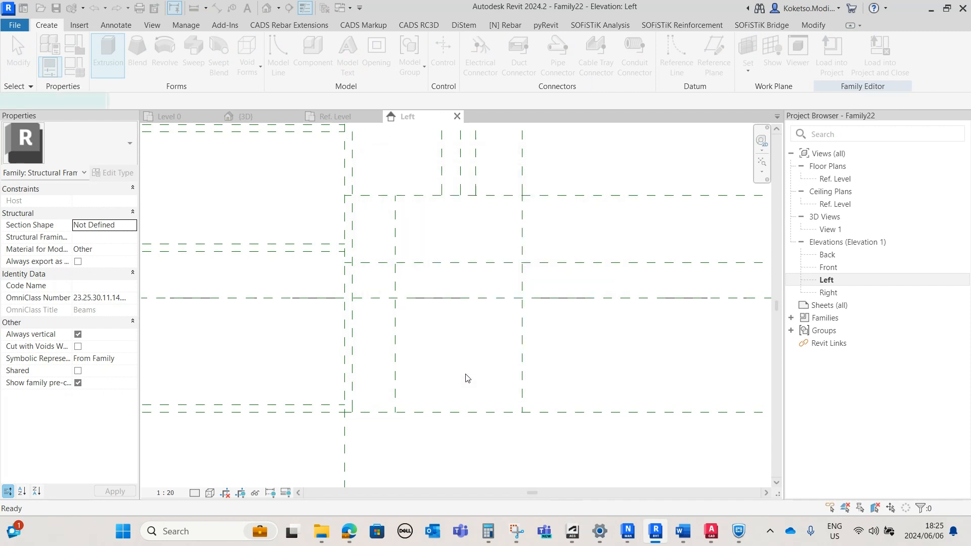
Sketch the profile's underside 340 mm along Ref. Level, then 95 mm up and diagonally to the nearest upper vertical plane's lower endpoint
scroll(393, 305, "up", 1)
left_click(382, 283)
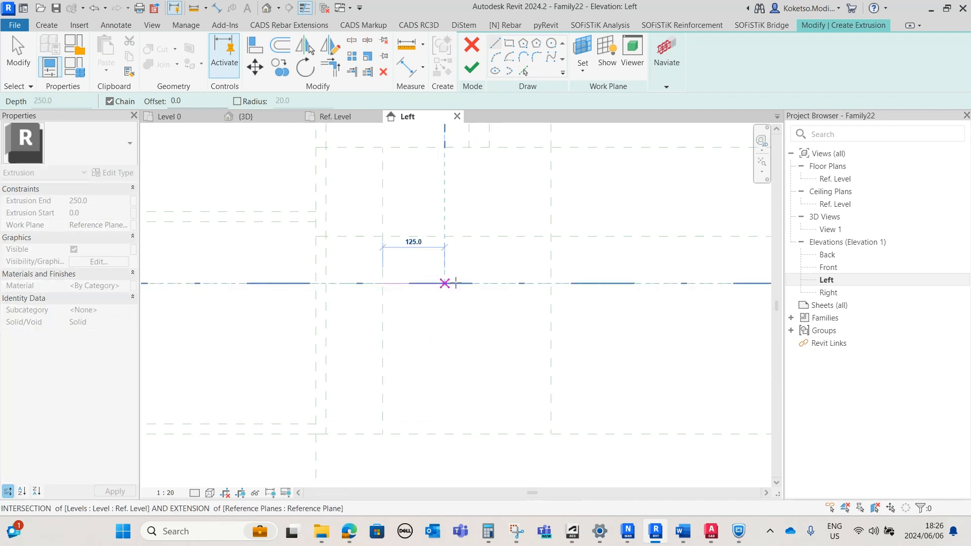
left_click(555, 284)
scroll(556, 273, "up", 1)
middle_click_drag(557, 274, 540, 378)
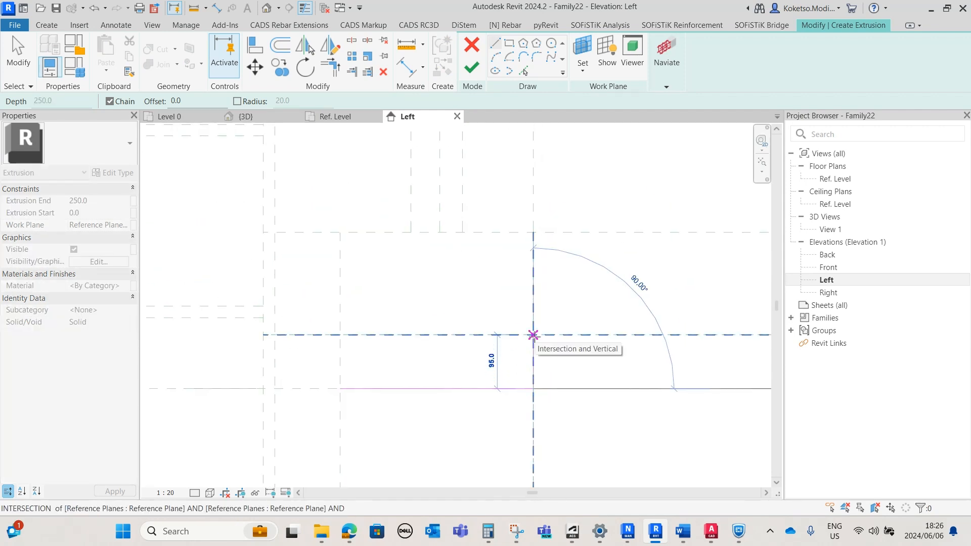
left_click(533, 335)
middle_click_drag(481, 264, 481, 310)
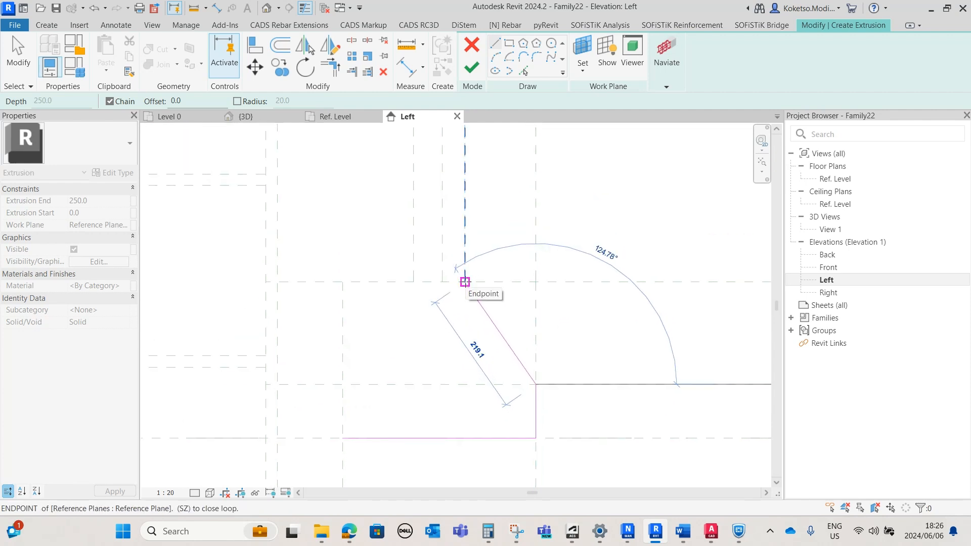
left_click(465, 281)
Continue the profile up to the highest horizontal plane, then slope it down to Center (Front/Back) at the next horizontal plane
middle_click_drag(453, 243, 496, 370)
scroll(496, 369, "down", 3)
scroll(498, 343, "up", 1)
scroll(499, 343, "up", 3)
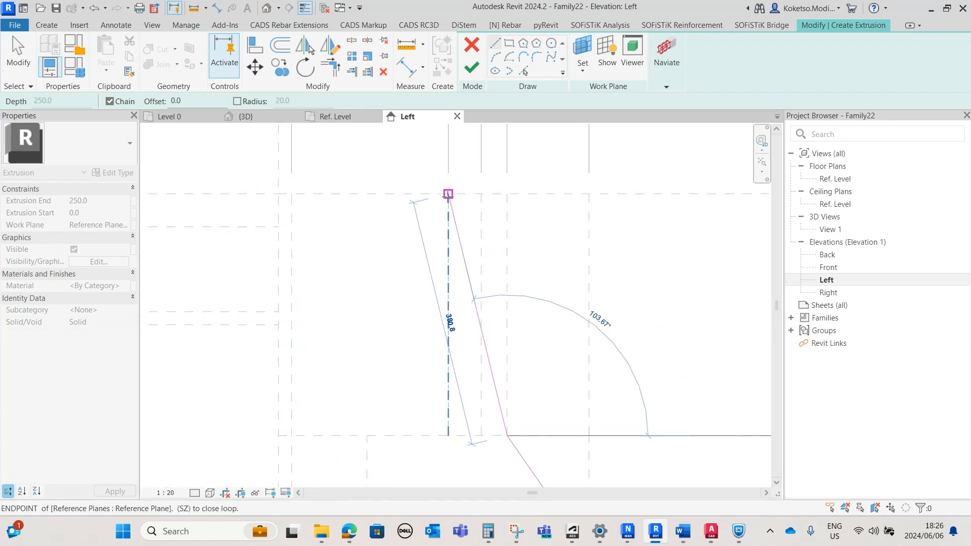
left_click(481, 194)
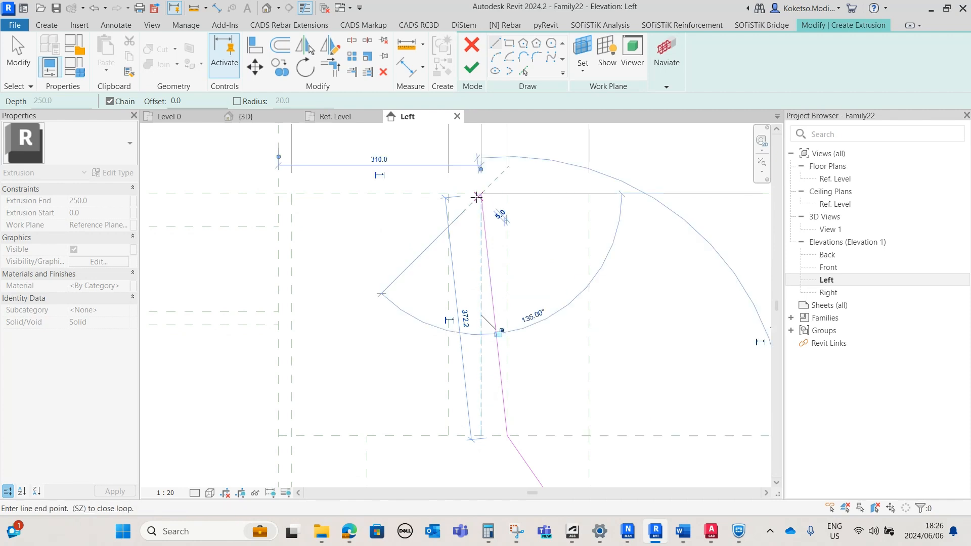
middle_click_drag(340, 221, 498, 266)
scroll(498, 264, "up", 2)
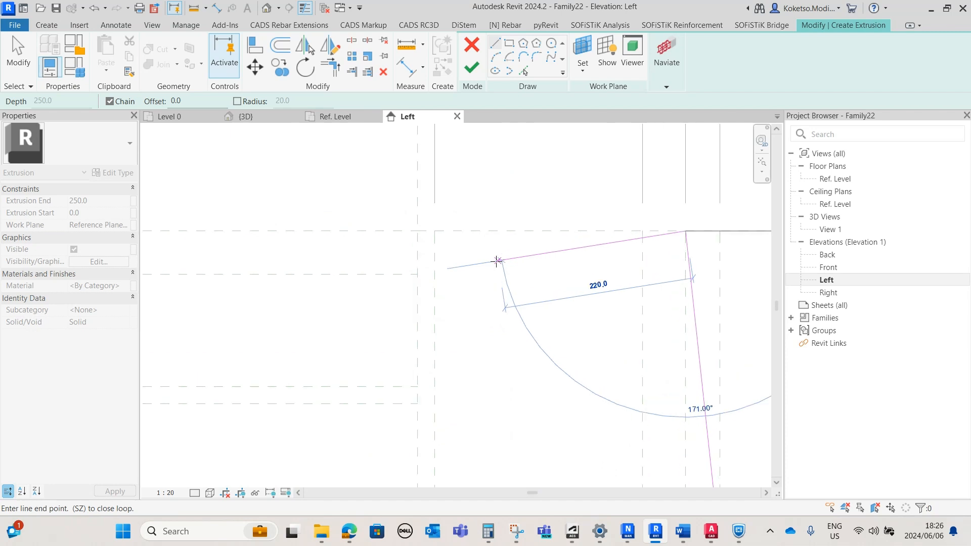
scroll(460, 260, "down", 2)
scroll(460, 260, "up", 1)
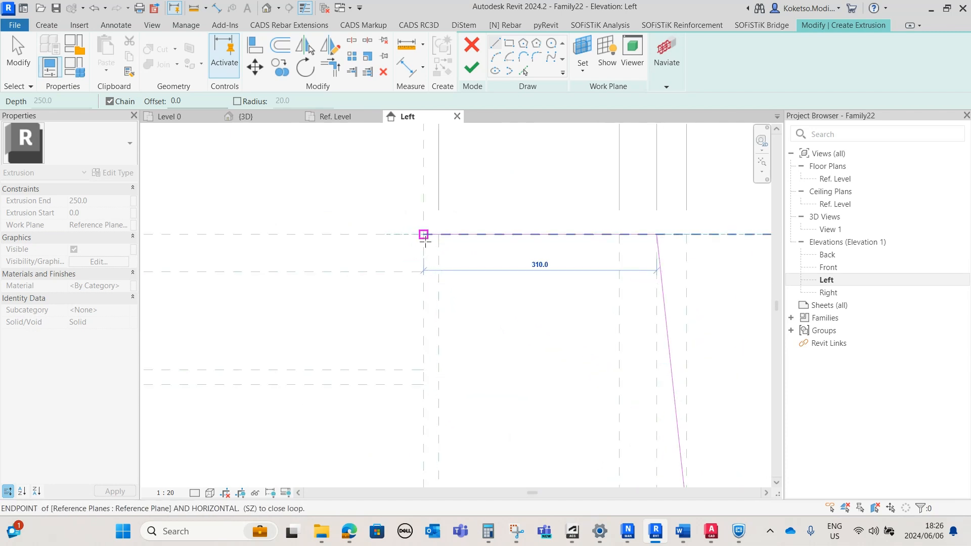
left_click(423, 272)
Sketch the back face down the Center (Front/Back) plane, a 45° bottom chamfer, and the 115 mm bottom edge
scroll(445, 273, "down", 3)
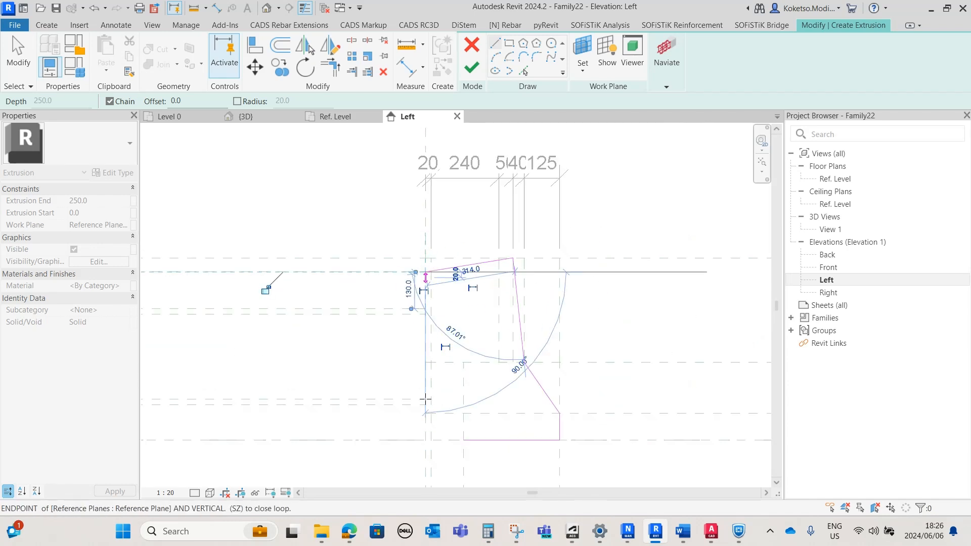
scroll(426, 363, "up", 6)
scroll(428, 349, "down", 5)
scroll(429, 349, "up", 3)
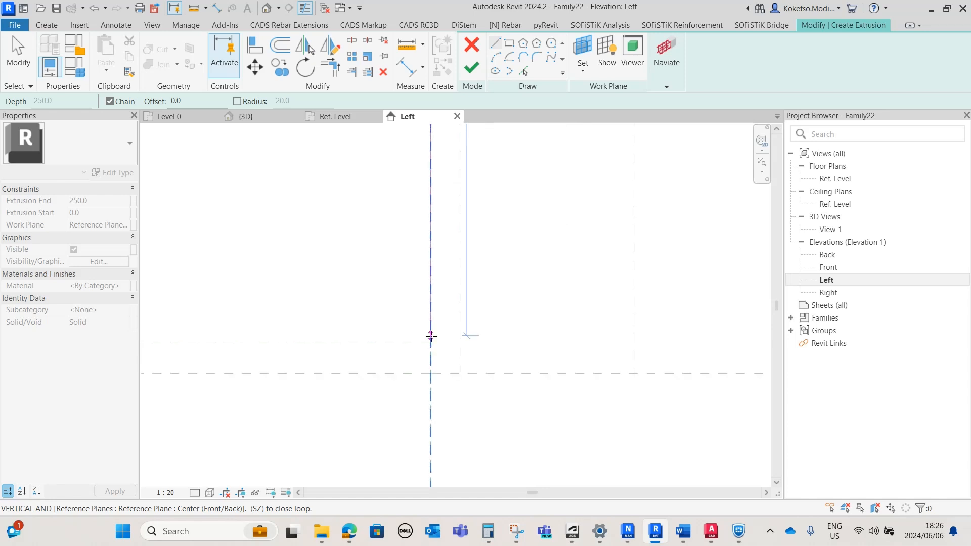
left_click(430, 343)
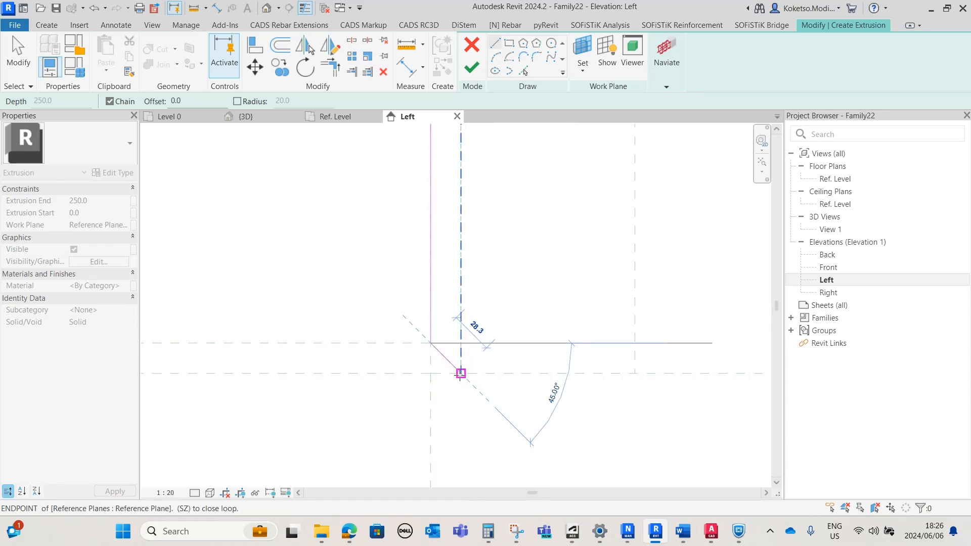
left_click(460, 373)
mouse_move(562, 380)
middle_mouse_down()
mouse_move(449, 399)
mouse_move(482, 401)
middle_mouse_up()
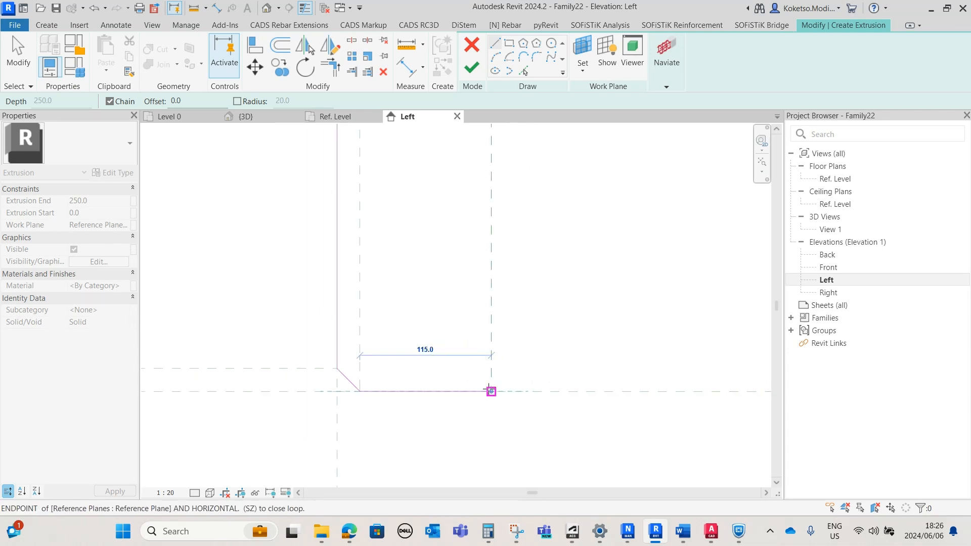
left_click(490, 391)
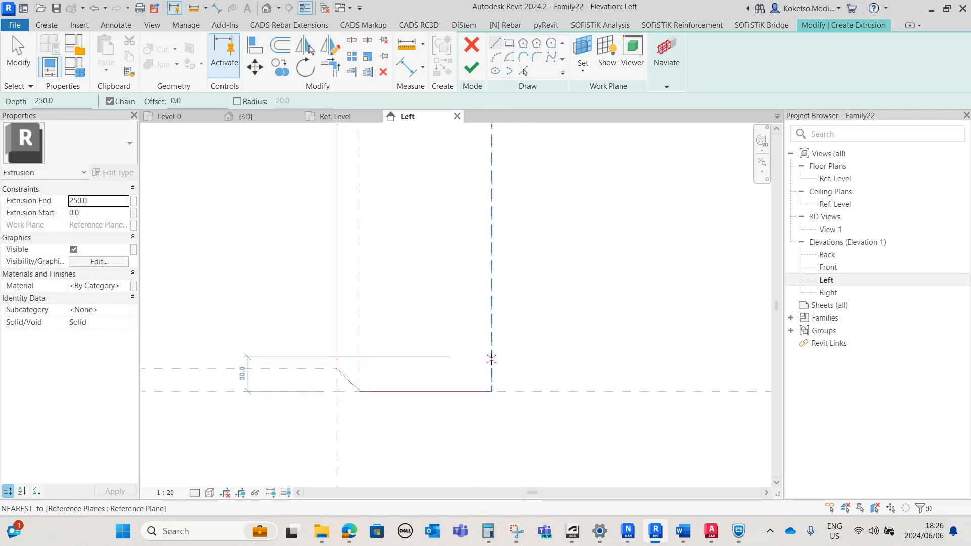
Sketch a matching chamfer at the bottom edge's other corner and shorten the bottom edge to meet it
left_click(491, 368)
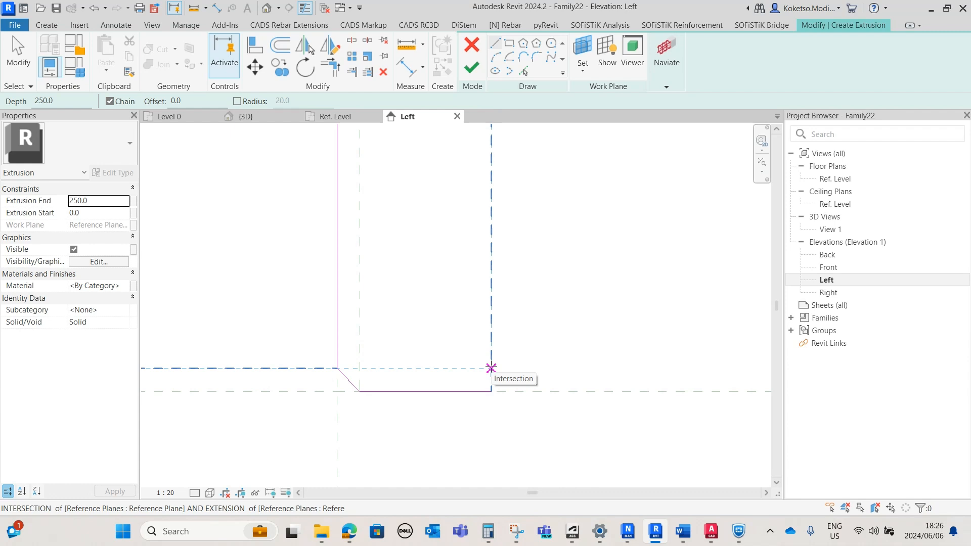
left_click(491, 368)
left_click(469, 390)
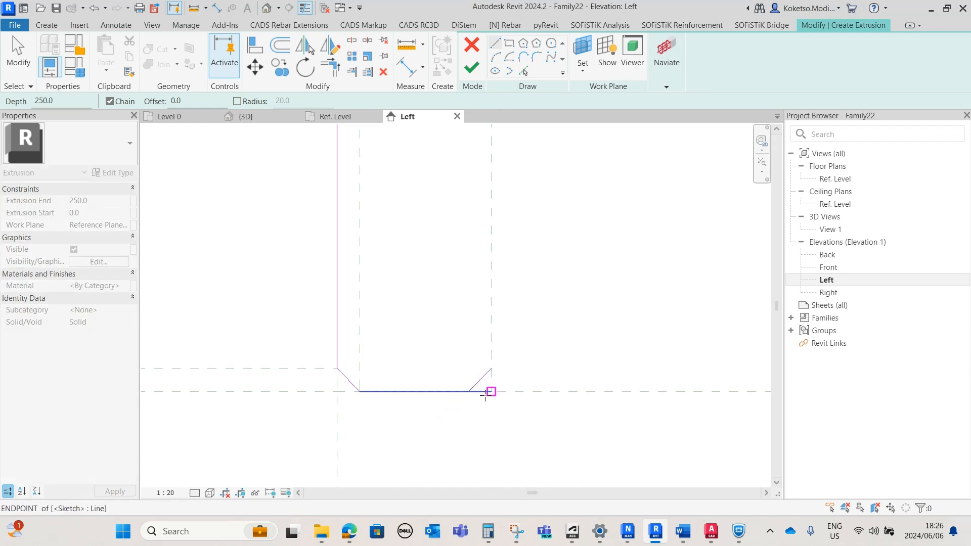
key("Escape")
Close the profile with a vertical line from the second bottom chamfer up to the underside on Ref. Level
left_click(495, 44)
left_click(491, 368)
scroll(487, 253, "down", 2)
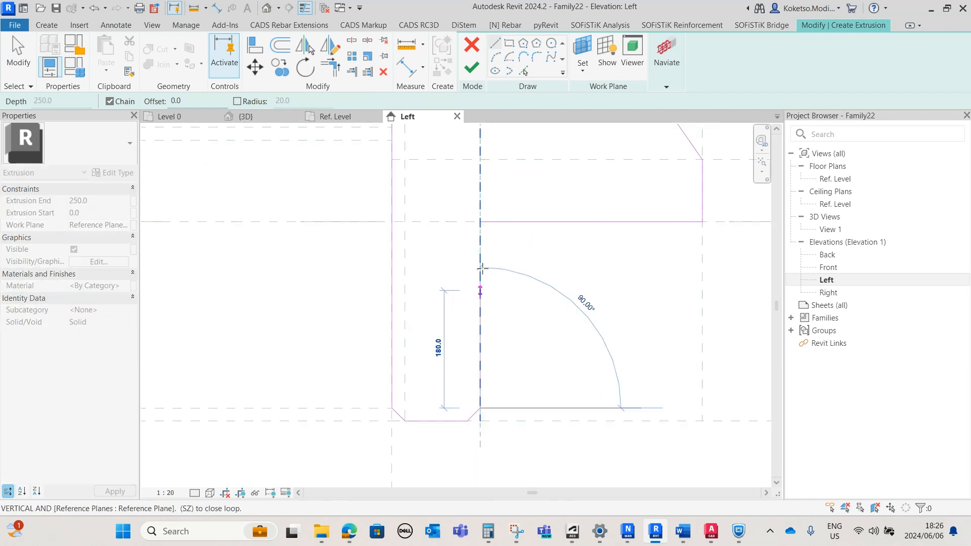
left_click(480, 222)
key("Escape")
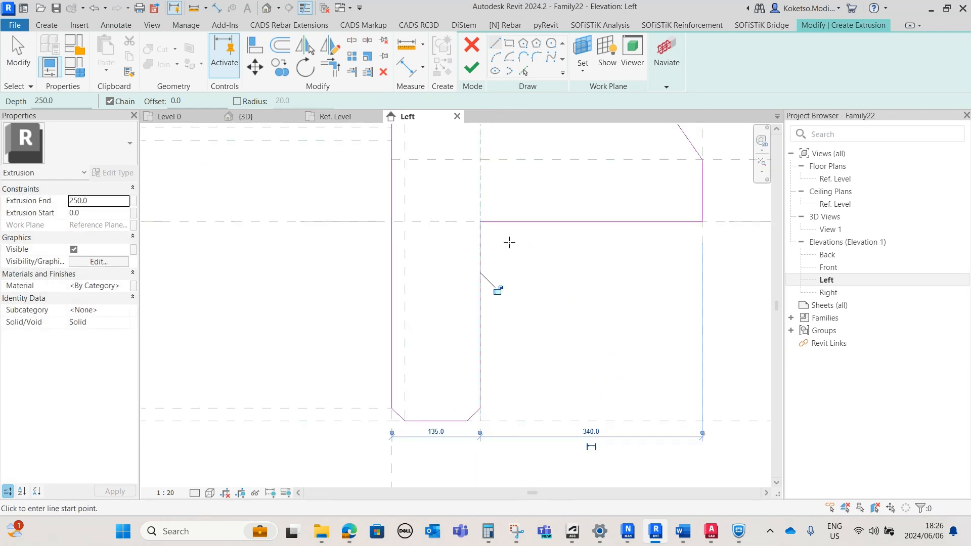
key("Escape")
Sketch a recess into the back face between the paired horizontal planes, with 45° ends and a 320 mm vertical face
scroll(487, 236, "down", 4)
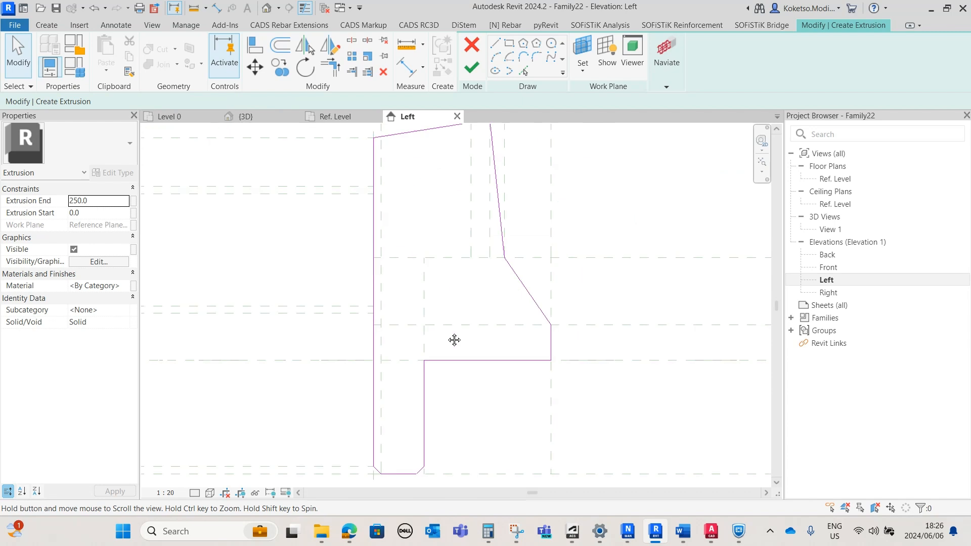
scroll(461, 213, "up", 1)
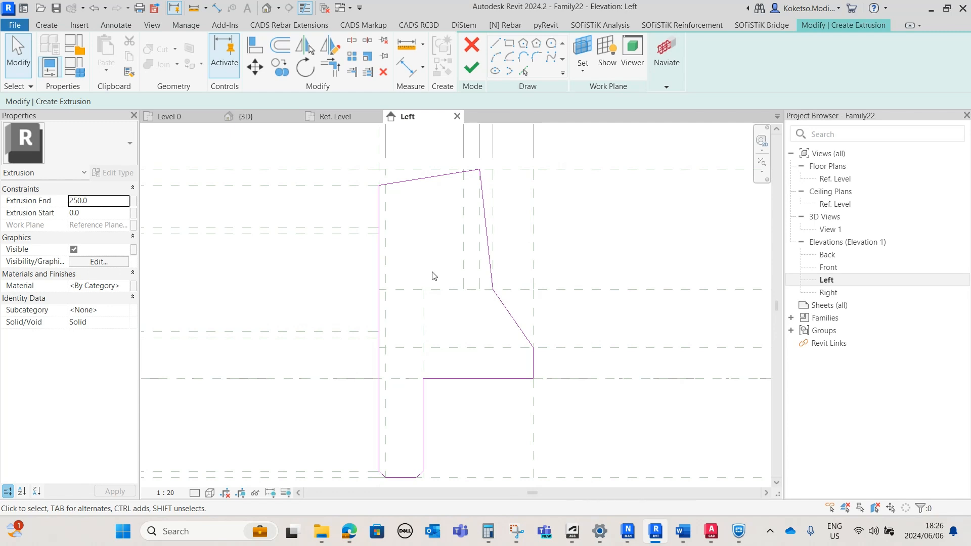
scroll(438, 208, "up", 3)
scroll(472, 262, "up", 4)
left_click(496, 43)
left_click(448, 230)
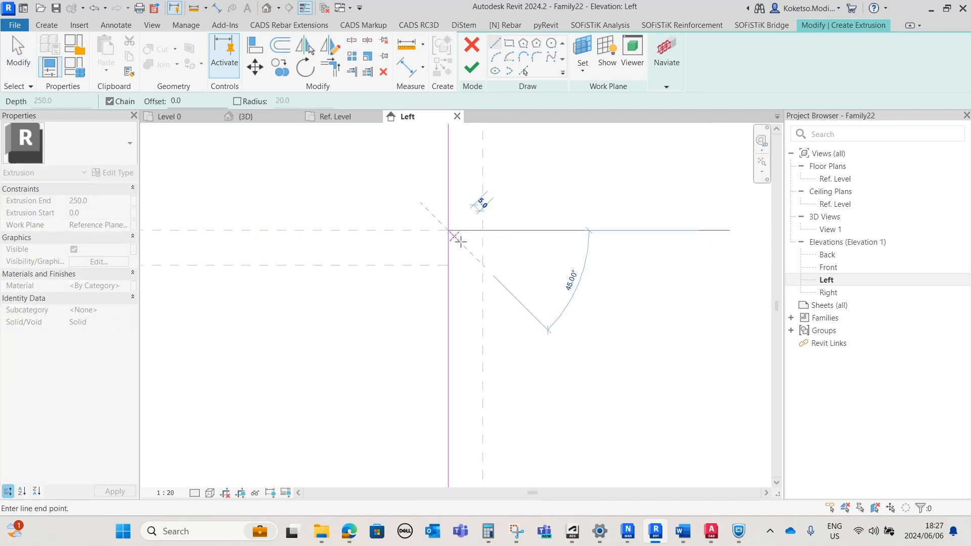
left_click(482, 265)
scroll(480, 253, "up", 5)
scroll(488, 255, "up", 2)
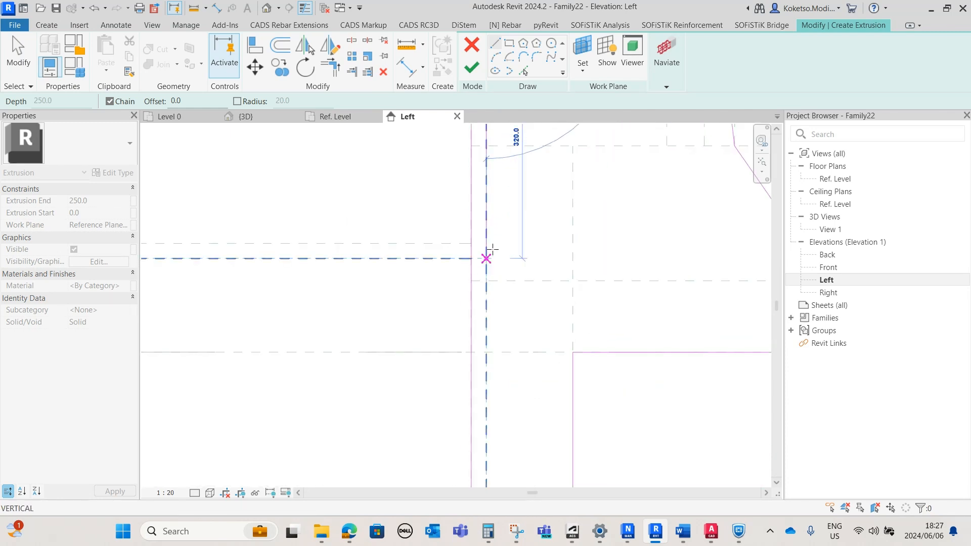
left_click(483, 240)
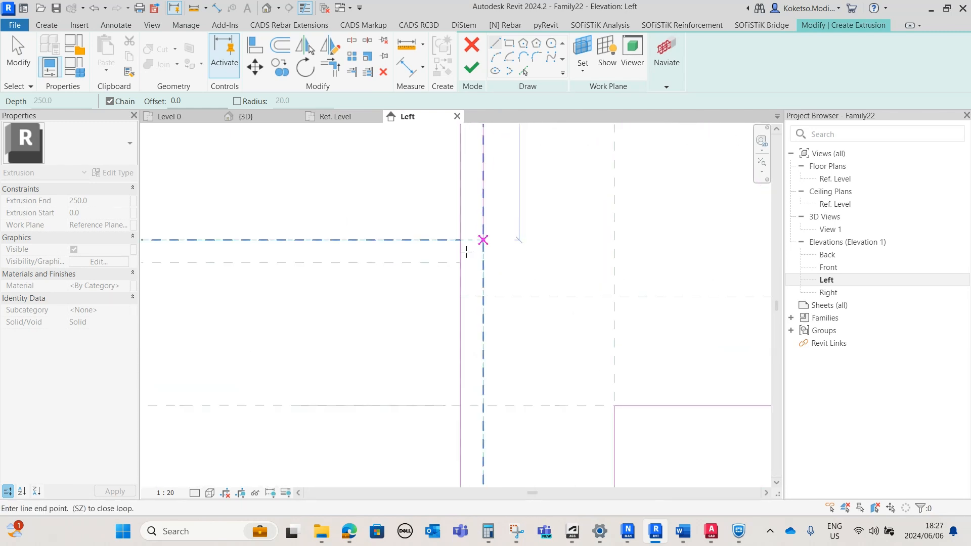
key("Escape")
key("Escape")
Split the back-face line at the lower and upper ends of the recess
scroll(468, 297, "down", 4)
scroll(475, 292, "up", 2)
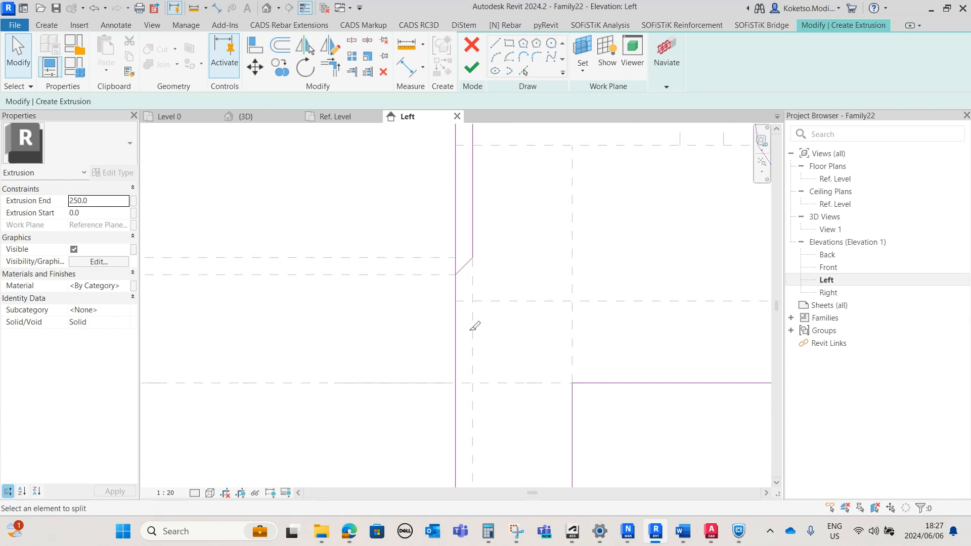
scroll(463, 299, "up", 2)
left_click(451, 258)
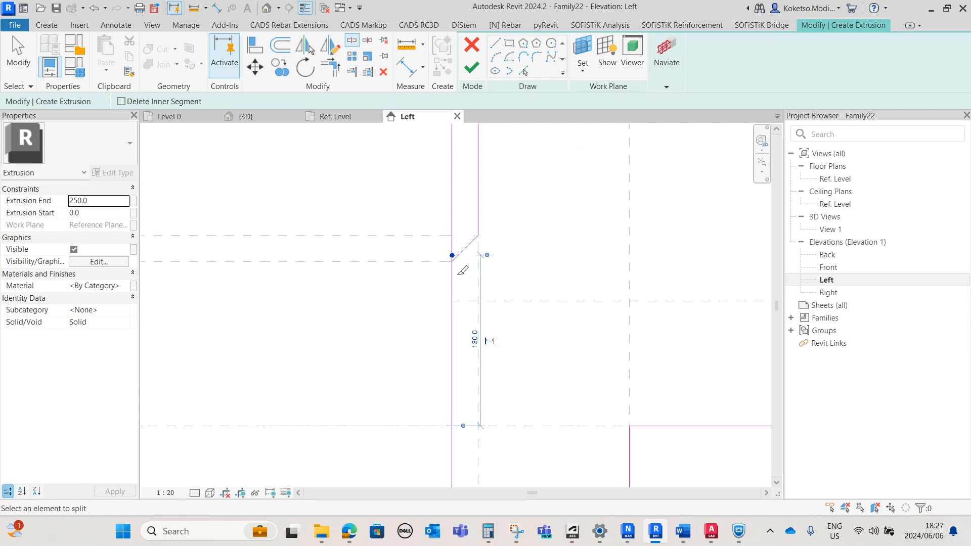
scroll(464, 307, "down", 3)
middle_click_drag(457, 169, 459, 273)
scroll(463, 151, "up", 1)
middle_click_drag(463, 147, 470, 243)
left_click(466, 218)
scroll(467, 218, "down", 1)
key("Escape")
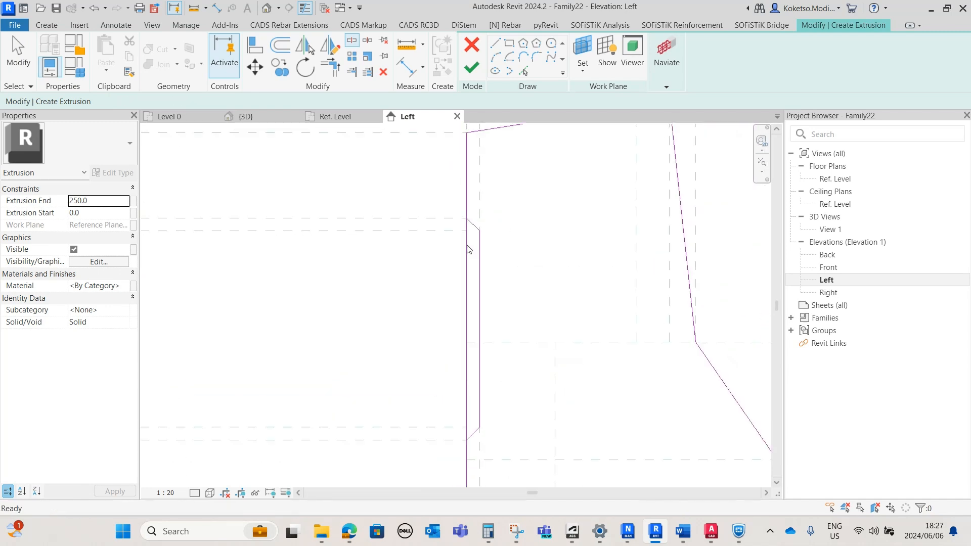
Delete the back-face segment across the recess and align the lower segment's end with the recess corner
left_click(468, 253)
key("Delete")
scroll(472, 451, "up", 4)
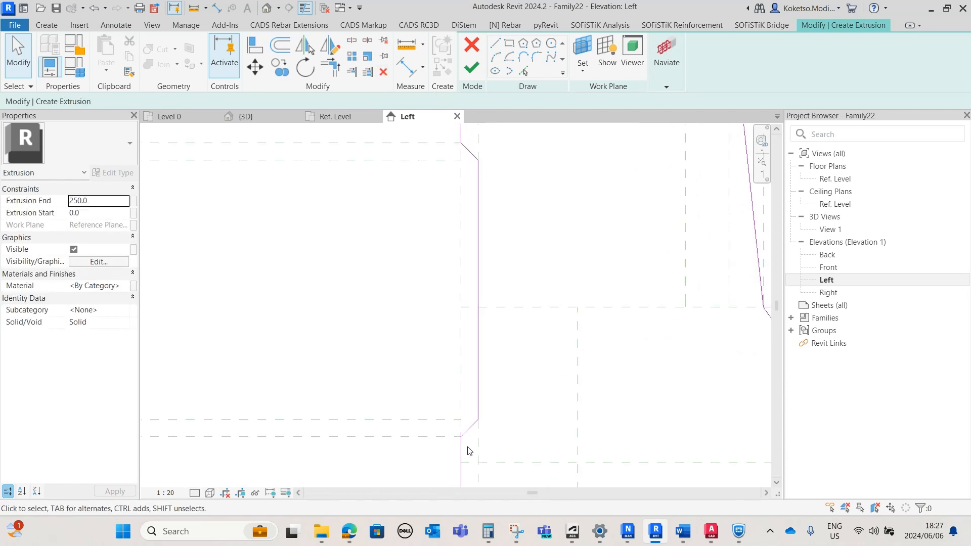
left_click(451, 434)
left_click_drag(450, 421, 454, 433)
scroll(455, 435, "down", 2)
key("Escape")
Sketch a guide line about 23 mm long from the sloped top edge, parallel to the steep front face near their corner
scroll(474, 383, "down", 2)
middle_click_drag(548, 373, 498, 320)
scroll(526, 268, "up", 5)
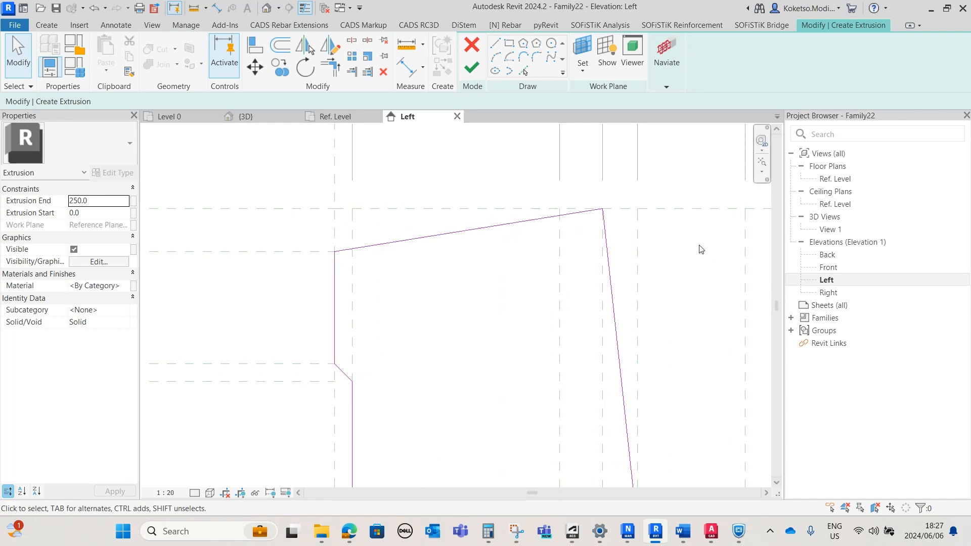
scroll(598, 224, "up", 2)
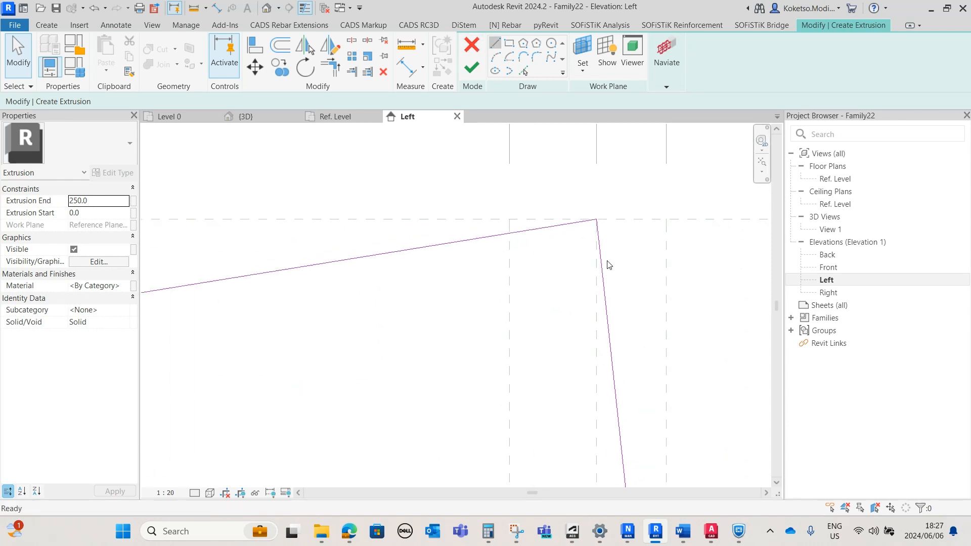
key("l")
key("i")
middle_click_drag(608, 256, 601, 230)
left_click(526, 203)
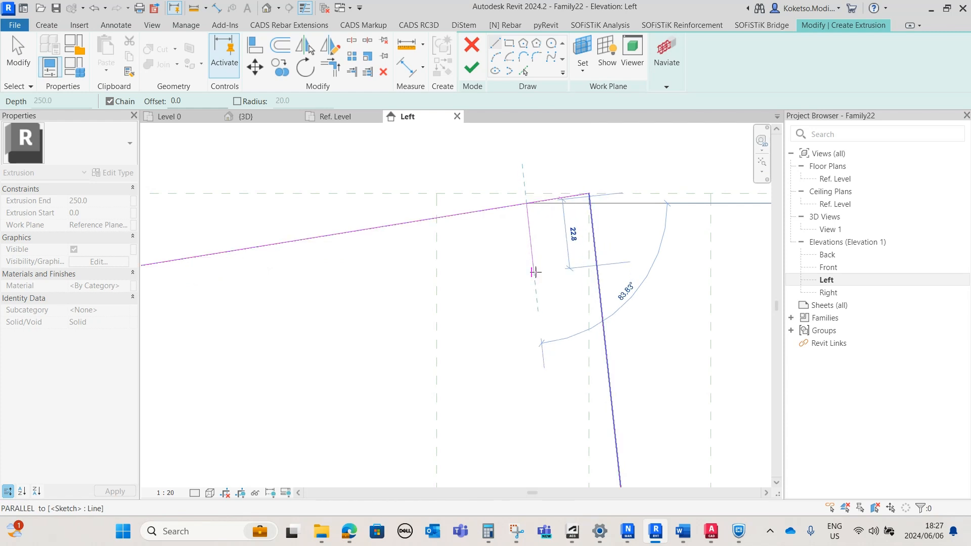
left_click(535, 272)
key("Escape")
key("Escape")
Set the guide line's distance from the steep front face to 20 mm
left_click(556, 171)
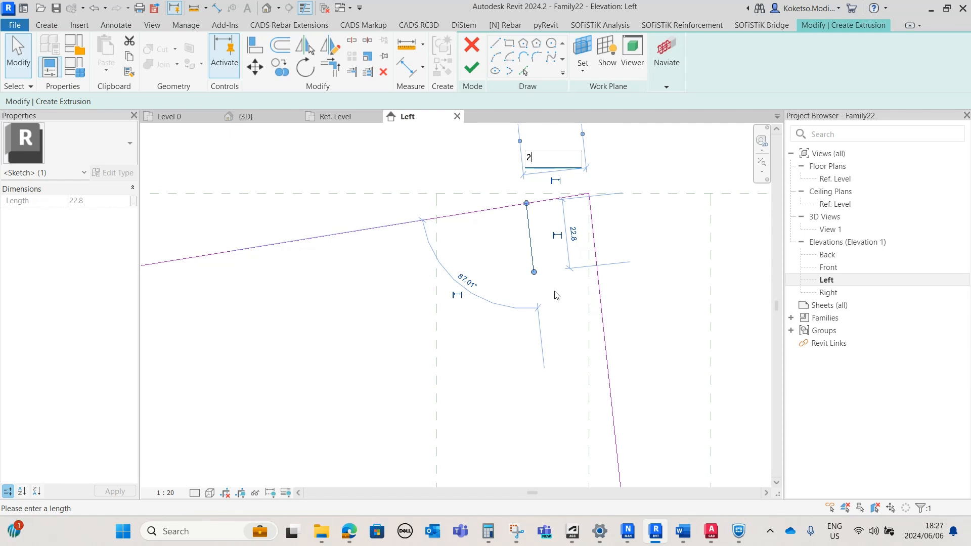
type("20")
key("Return")
key("Escape")
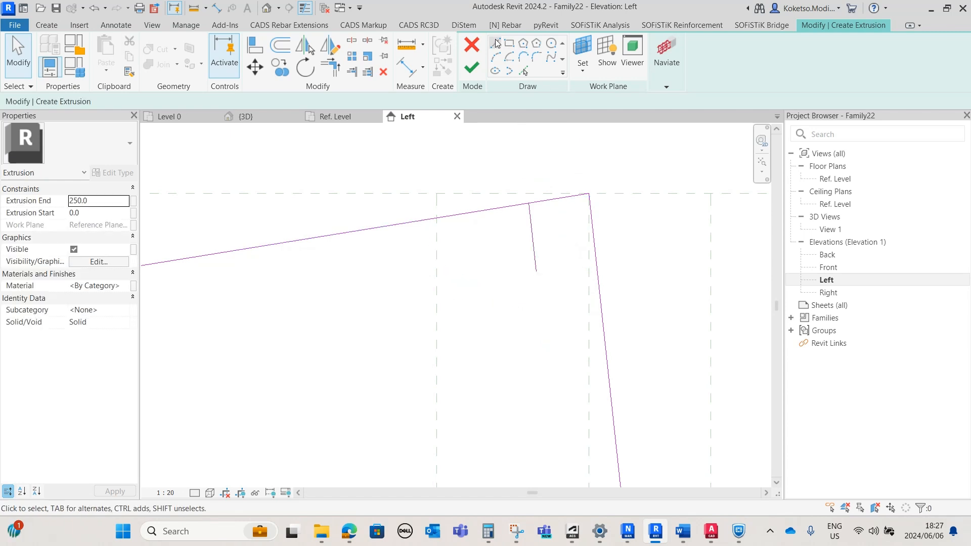
Sketch a 20 mm guide line outward from the front face, parallel to the sloped top edge and 20 mm below it
key("l")
key("i")
left_click(596, 258)
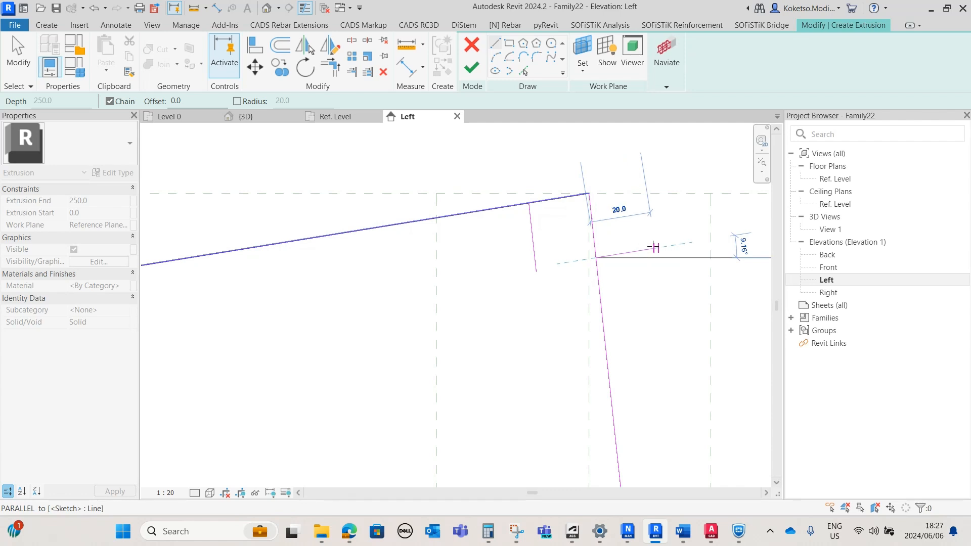
left_click(655, 247)
key("Escape")
key("Escape")
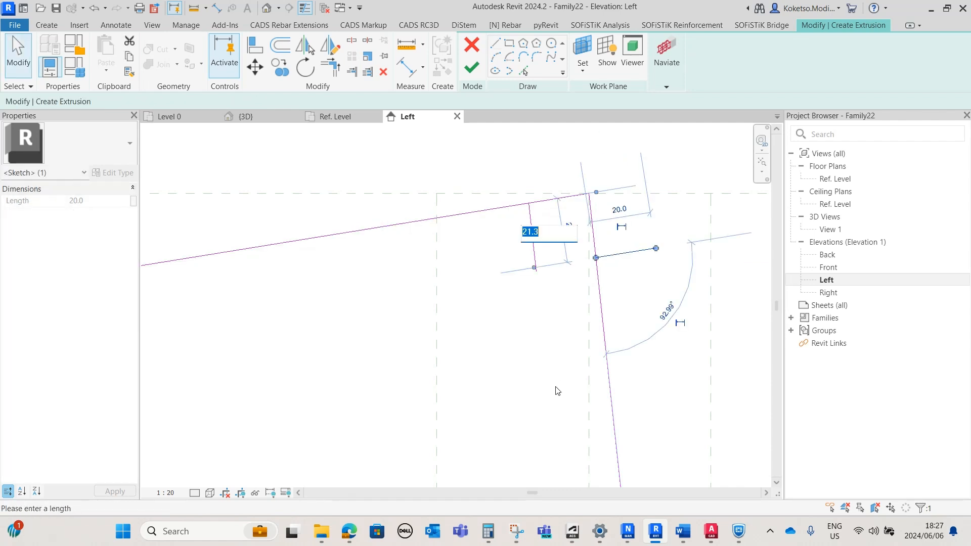
type("20")
key("Return")
Move the second guide line's free end to the first one's top to form a chamfer, and delete the first guide line
left_click_drag(656, 247, 528, 203)
left_click(561, 265)
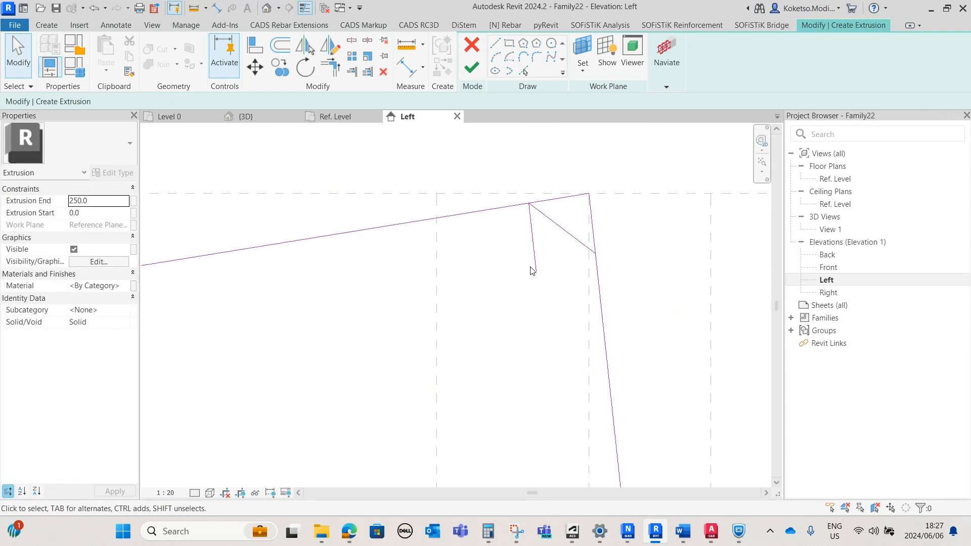
left_click(535, 254)
left_click(383, 72)
Trim the sloped top edge and the front face to the new corner chamfer
left_click(334, 68)
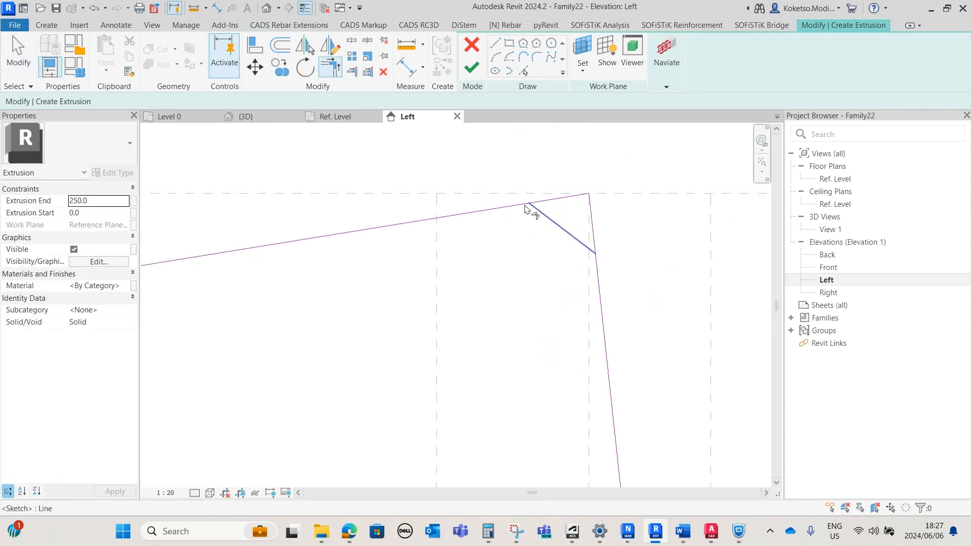
left_click(524, 207)
left_click(557, 223)
left_click(605, 261)
scroll(616, 226, "down", 6)
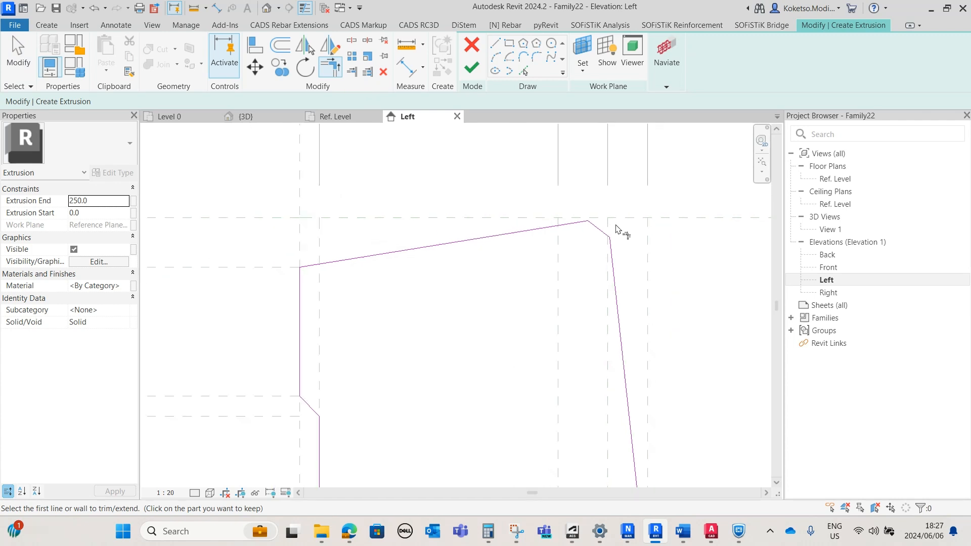
key("Escape")
Sketch a short vertical guide line down from the sloped top edge near its corner with the back face
scroll(439, 256, "up", 3)
scroll(478, 197, "up", 2)
key("l")
key("i")
left_click(499, 235)
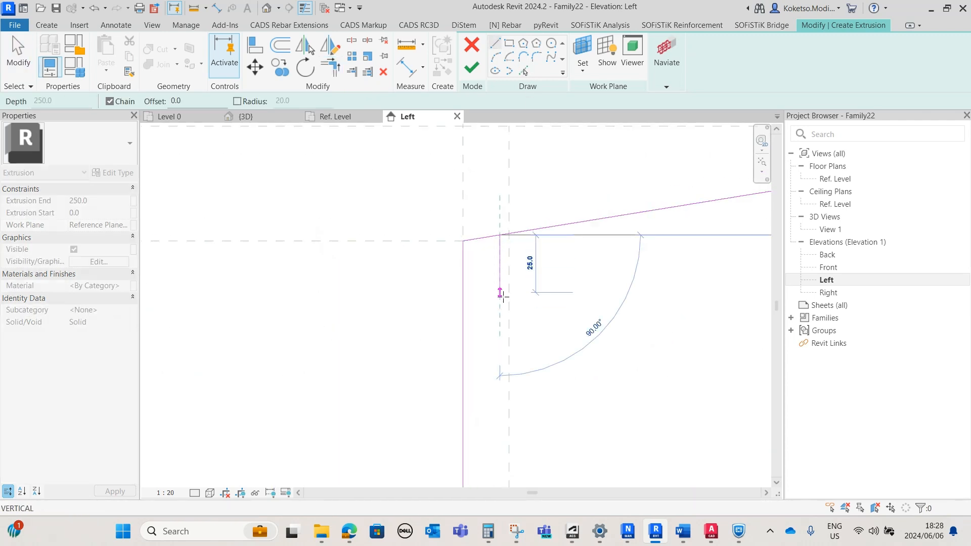
left_click(500, 281)
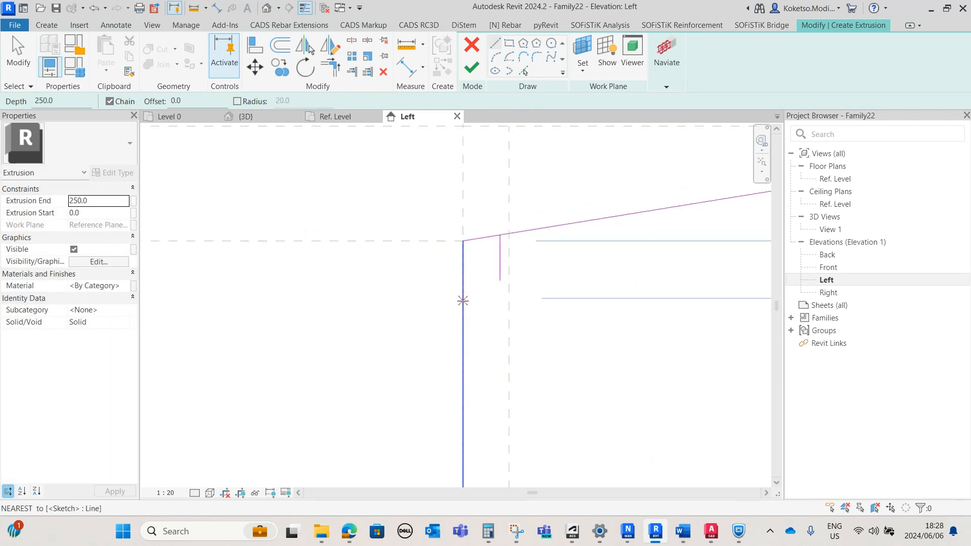
Set the short vertical sketch line 20 mm from the left edge and the short sloped line 20 mm below the top edge
key("Escape")
key("Escape")
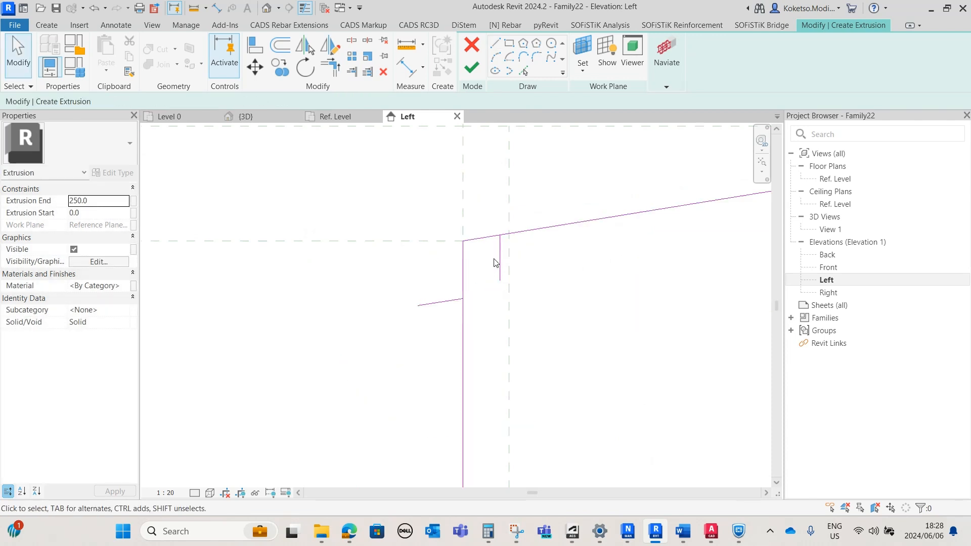
left_click(499, 259)
left_click(480, 197)
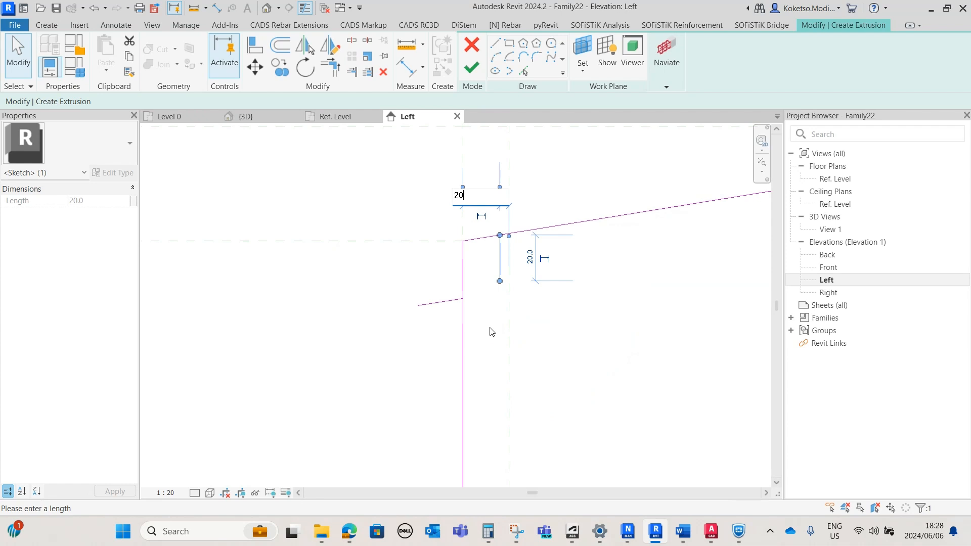
key("Return")
left_click(440, 302)
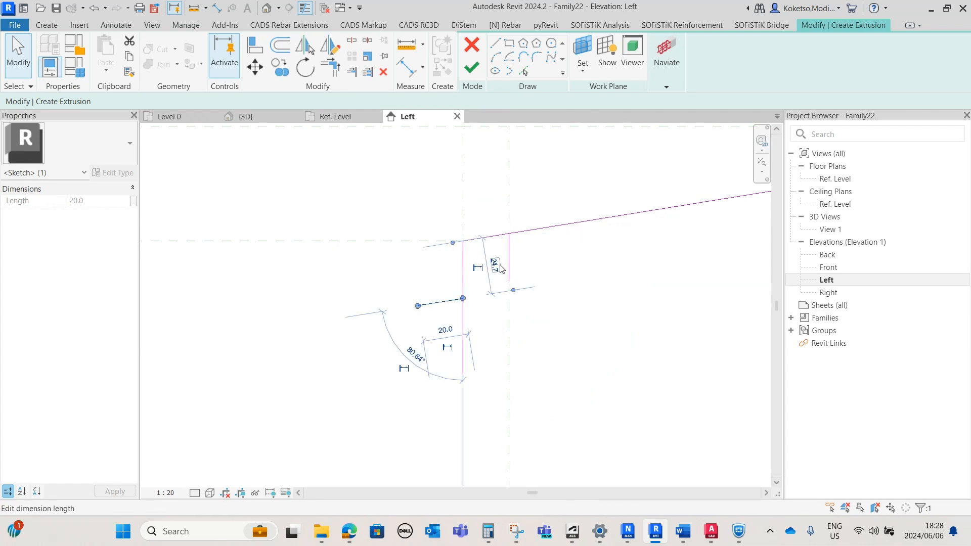
key("Return")
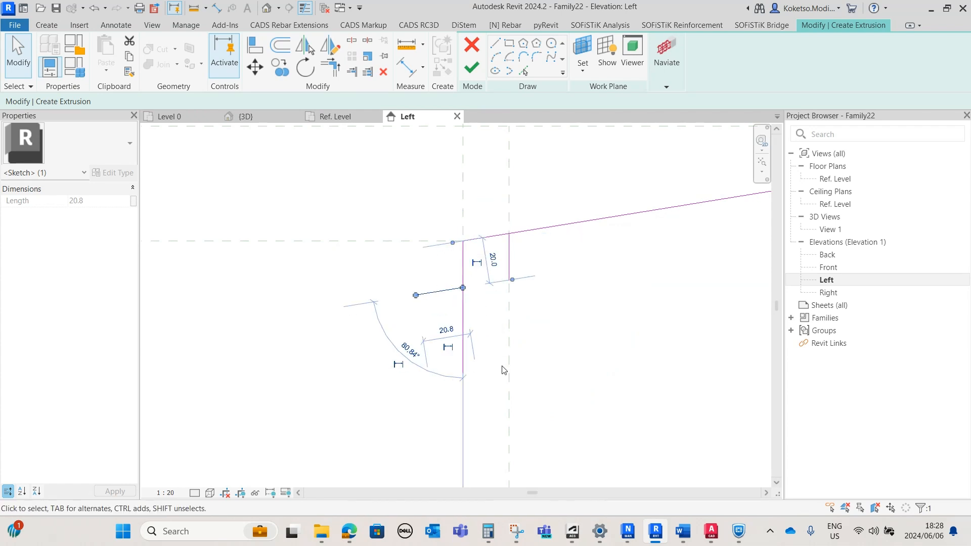
Stretch the short sloped line's outer end to the vertical line's top end as a chamfer, and delete that short vertical line
left_click_drag(438, 269, 508, 234)
left_click(508, 266)
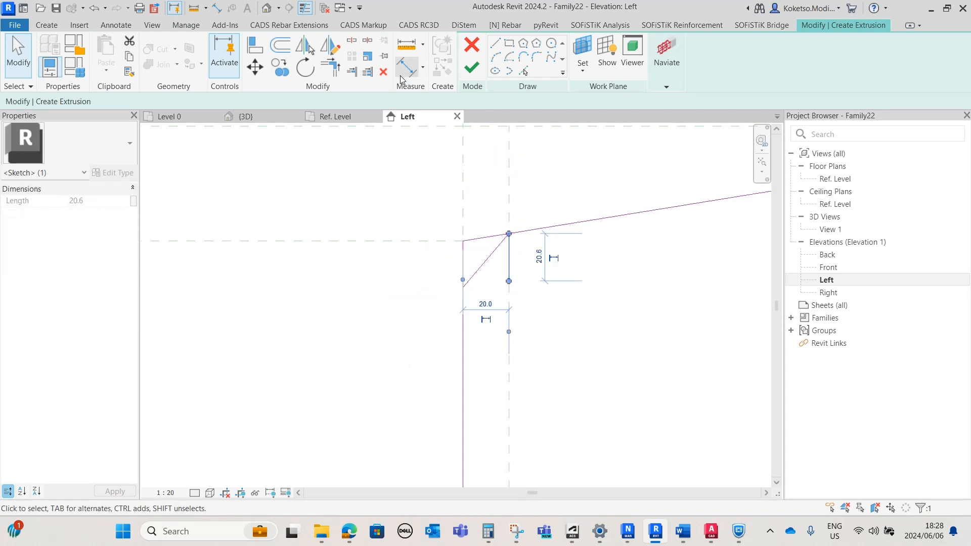
left_click(383, 71)
Trim the profile's sloped top edge and left vertical edge to the chamfer line at the upper left corner
left_click(336, 74)
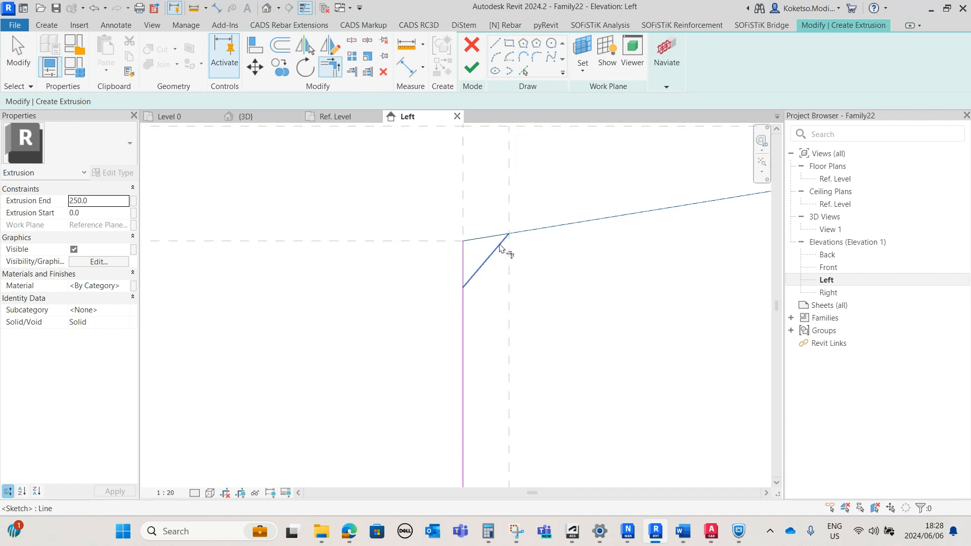
left_click(481, 267)
left_click(465, 302)
scroll(431, 258, "down", 8)
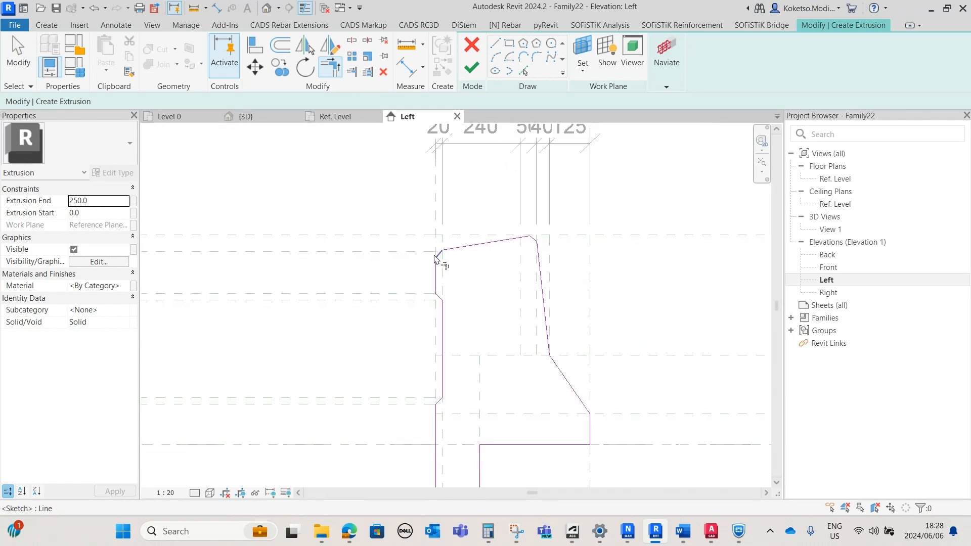
key("Escape")
Draw a horizontal reference plane offset 175 mm above the underside of the profile's ledge
scroll(493, 273, "down", 1)
scroll(505, 293, "up", 1)
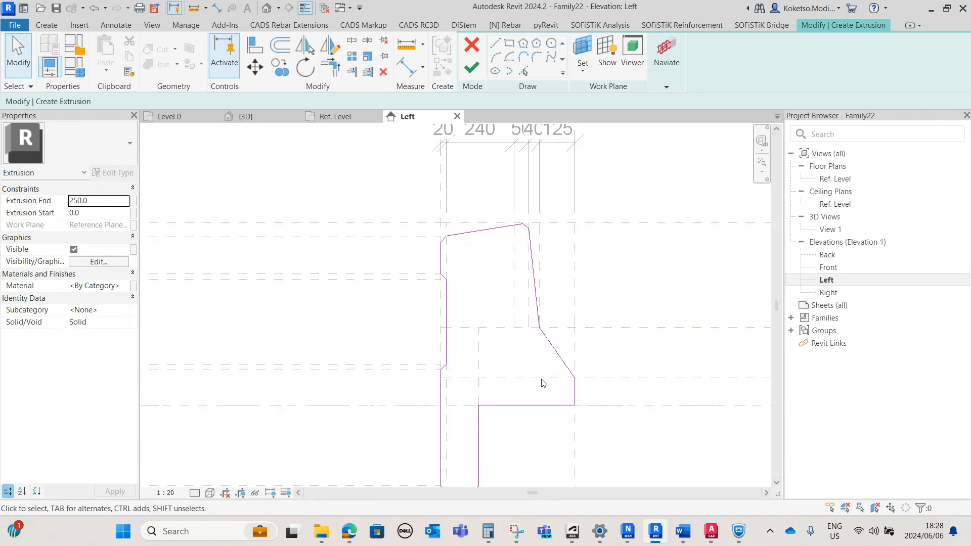
scroll(520, 351, "up", 2)
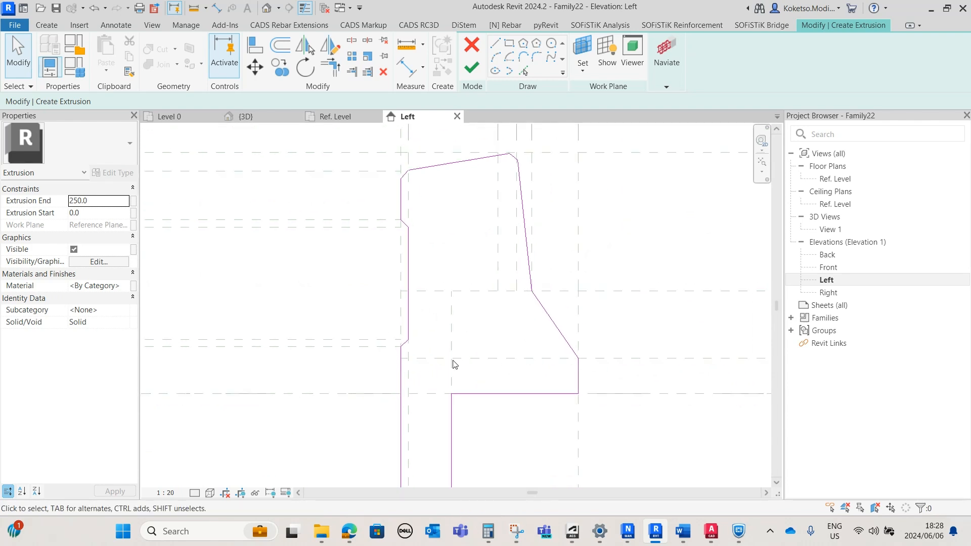
middle_click_drag(472, 350, 495, 310)
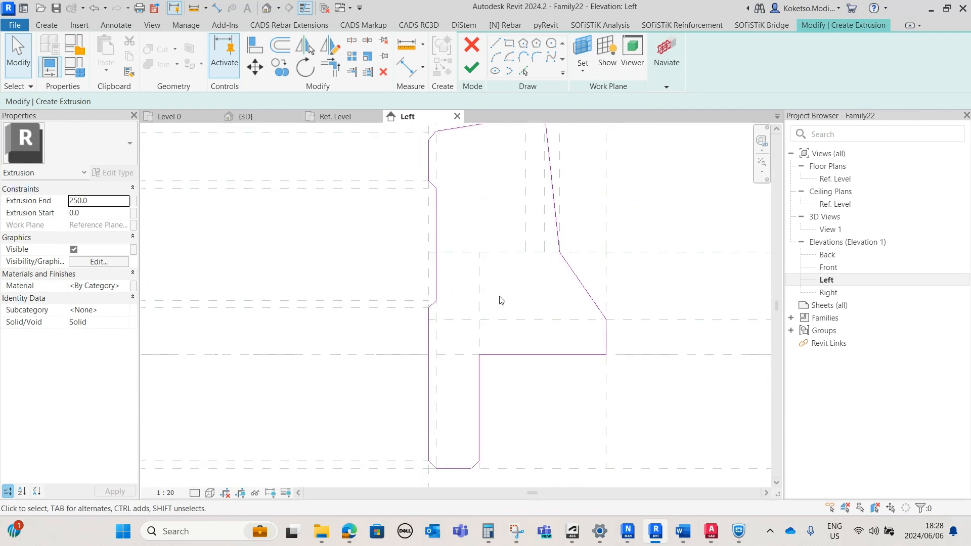
left_click(53, 27)
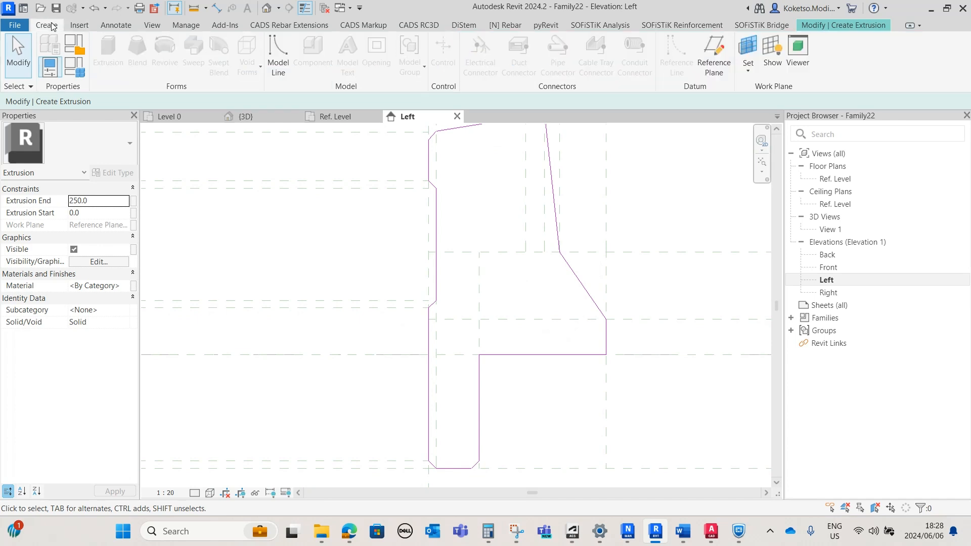
left_click(713, 55)
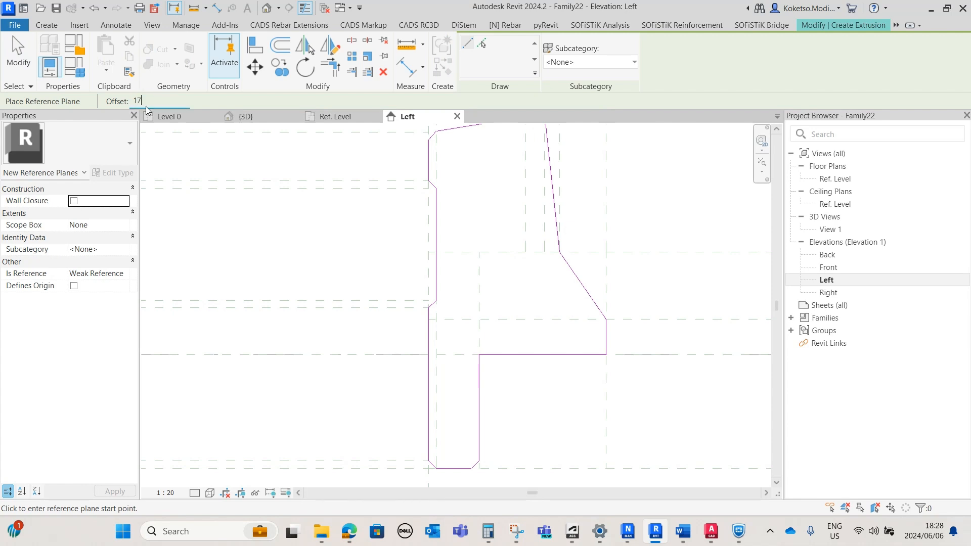
left_click(414, 355)
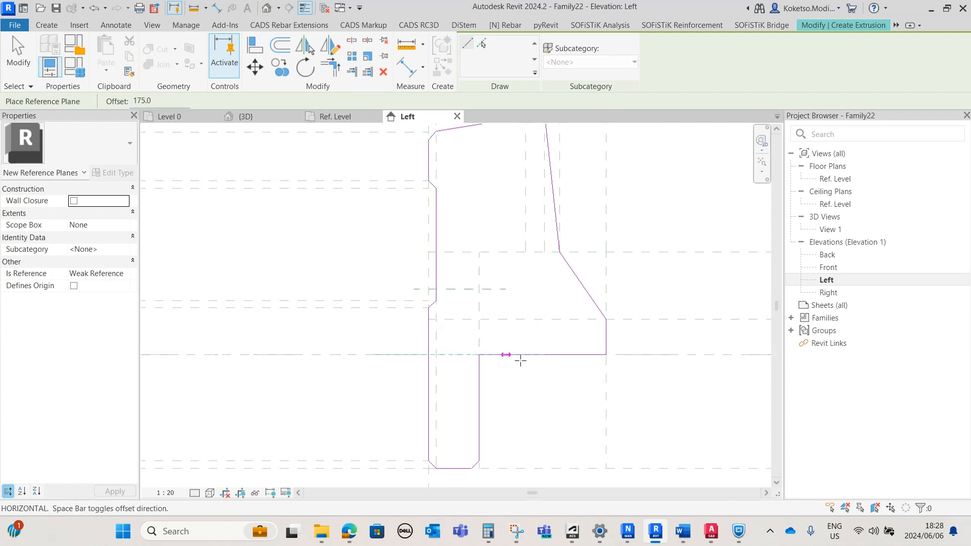
left_click(669, 355)
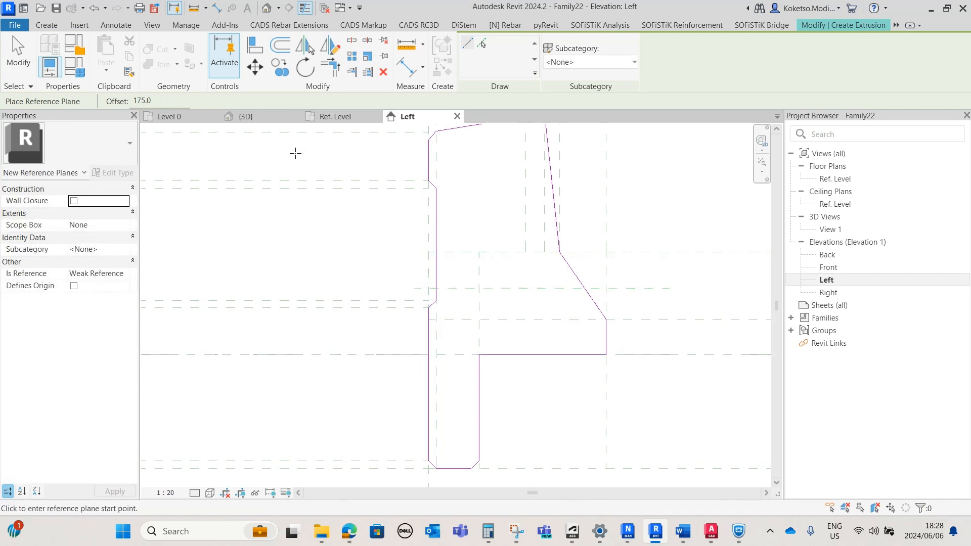
Draw a vertical reference plane offset 155 mm inward from the profile's left edge, crossing the new horizontal plane
left_click(166, 102)
type("155")
left_click(428, 252)
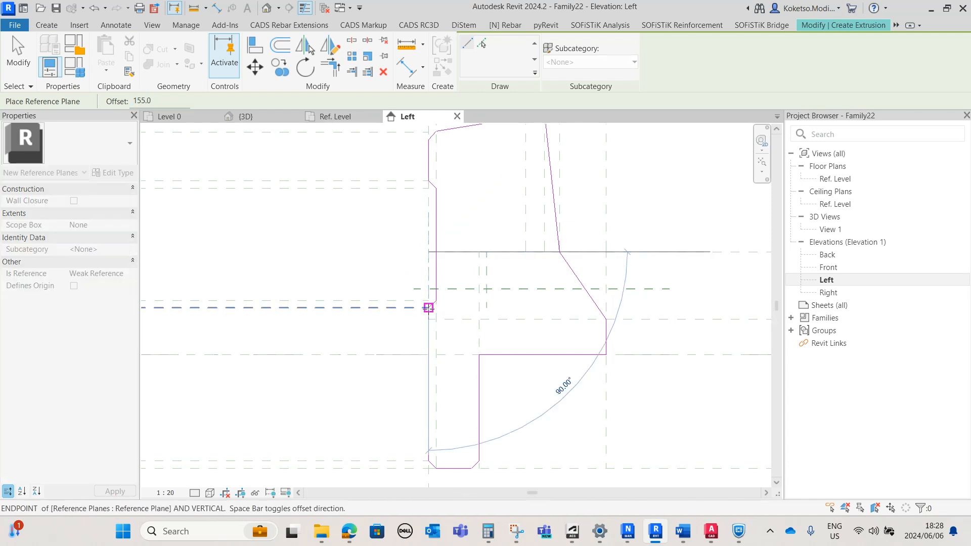
left_click(433, 346)
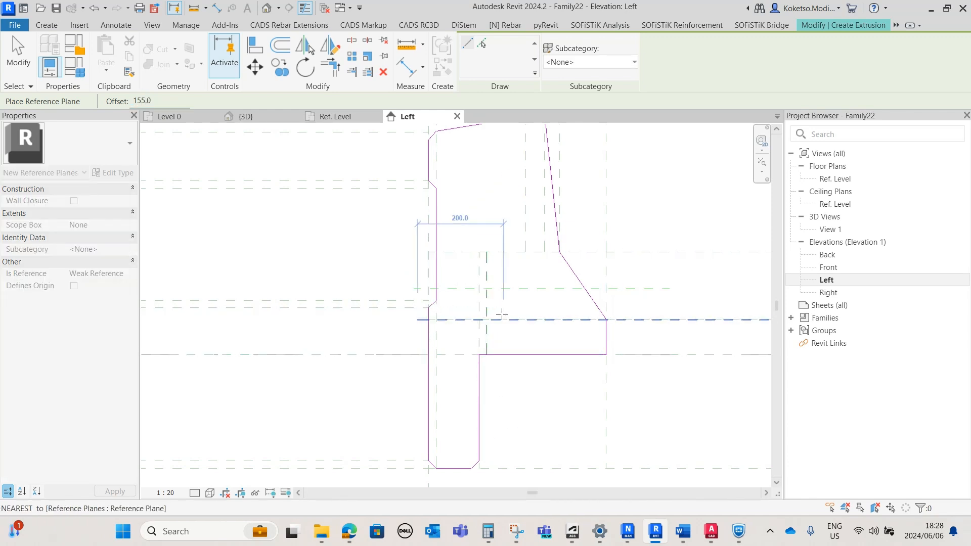
key("Escape")
Sketch a circle of 55 mm radius centred on the intersection of the two new reference planes
scroll(500, 313, "up", 6)
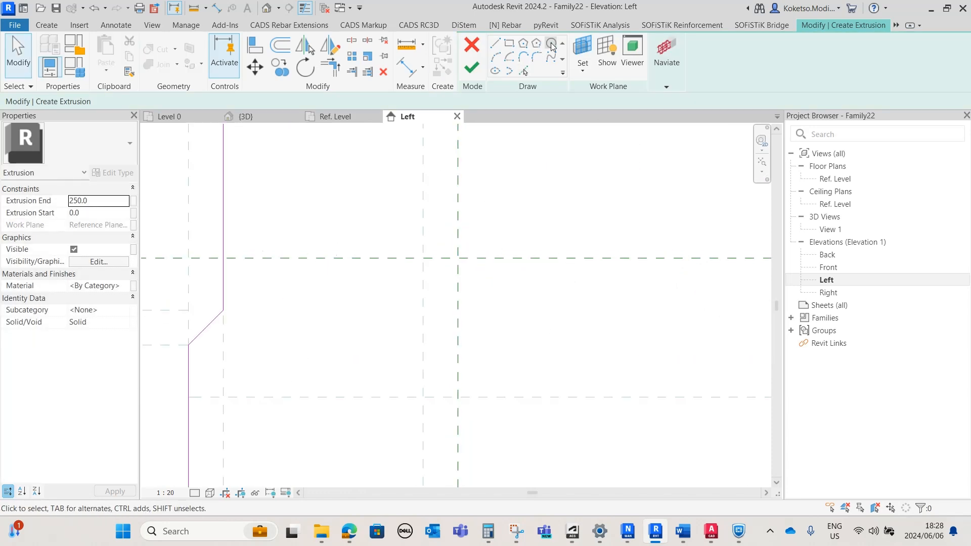
left_click(552, 45)
left_click(458, 258)
left_click(459, 164)
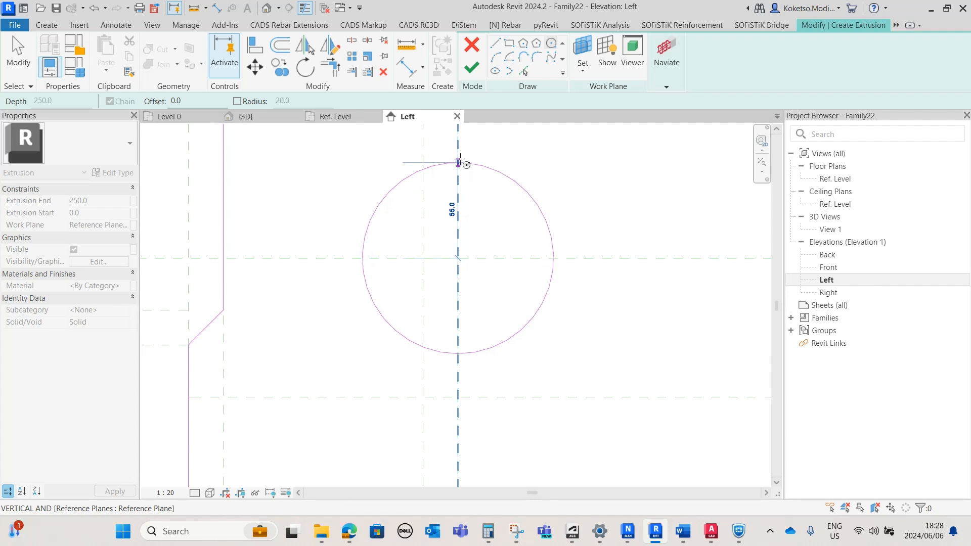
scroll(509, 253, "down", 4)
key("Escape")
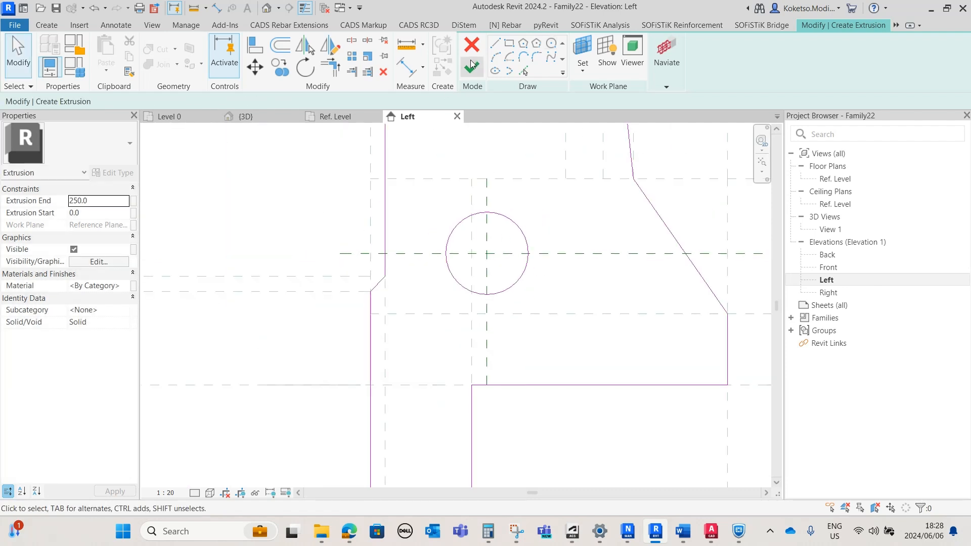
Finish the extrusion and, in the Ref. Level plan, stretch its right end to the right-hand Length reference plane
left_click(471, 67)
left_click(335, 116)
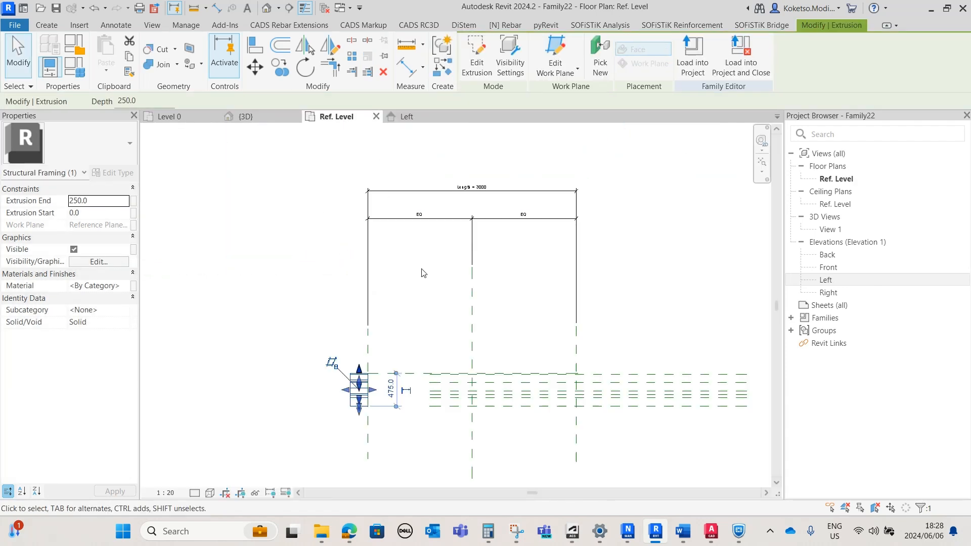
scroll(419, 421, "up", 3)
scroll(349, 373, "down", 1)
left_click_drag(349, 373, 619, 374)
Align the extrusion's left end with the left-hand Length reference plane in plan
scroll(611, 373, "up", 1)
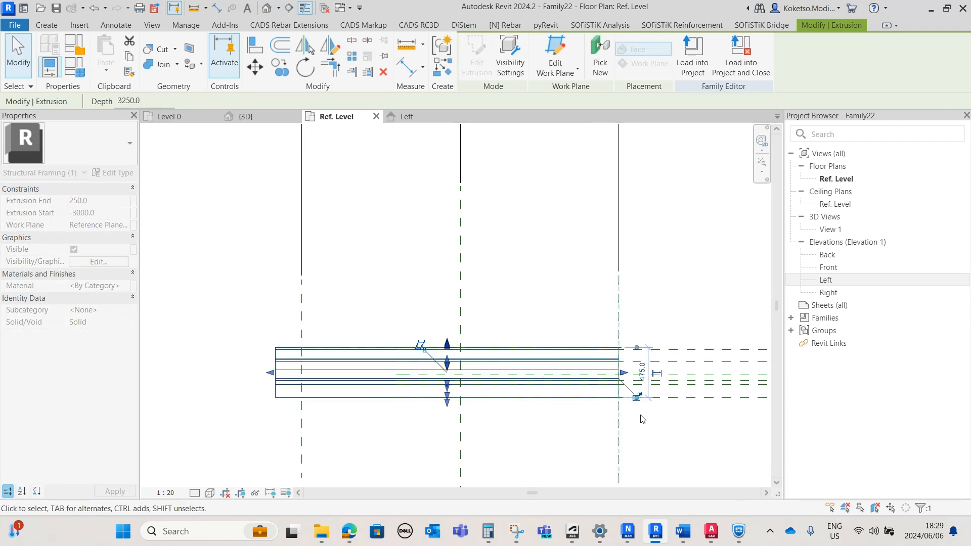
left_click_drag(271, 373, 304, 373)
left_click(284, 362)
scroll(563, 265, "down", 3)
key("Escape")
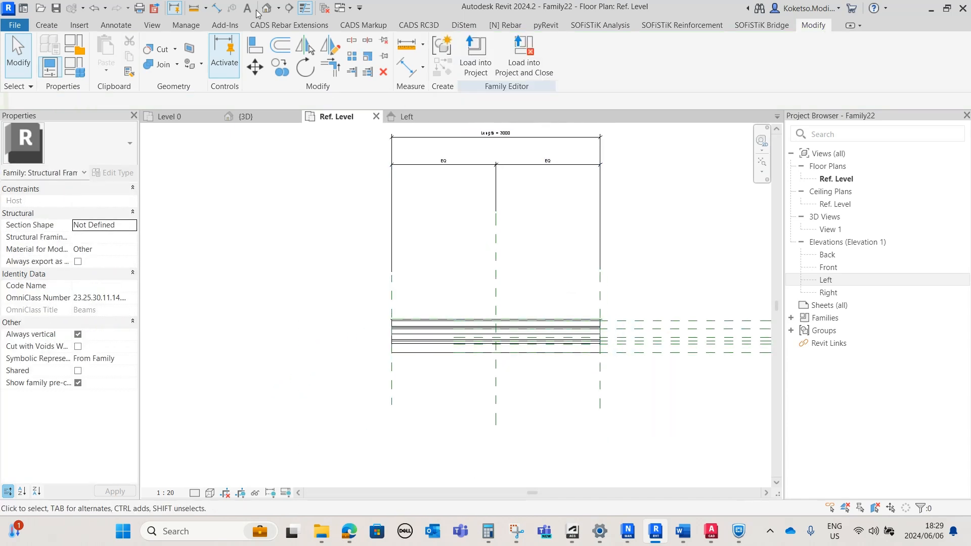
Assign the Concrete - Precast Concrete material to the extrusion in the 3D view
left_click(266, 9)
middle_click_drag(477, 375, 498, 401, "shift")
left_click(360, 374)
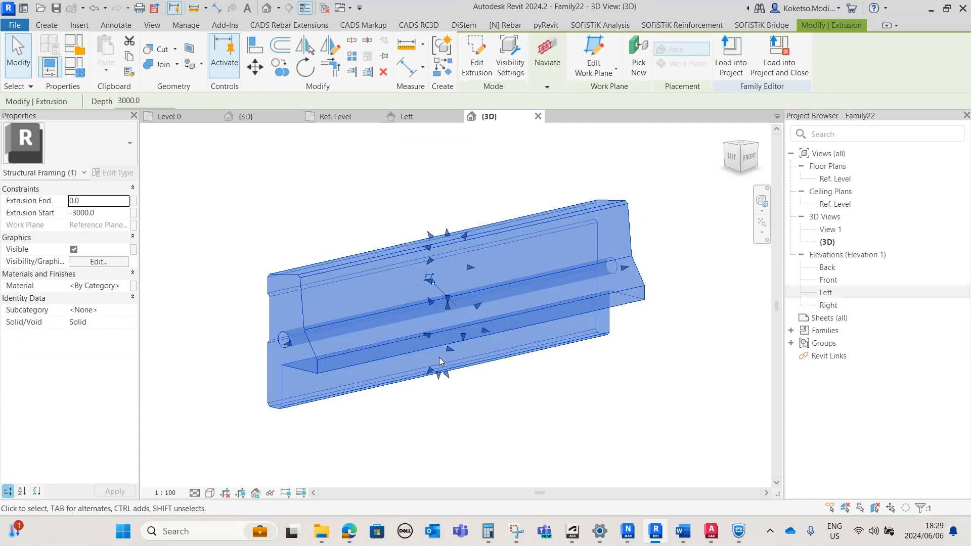
left_click(128, 287)
left_click(133, 286)
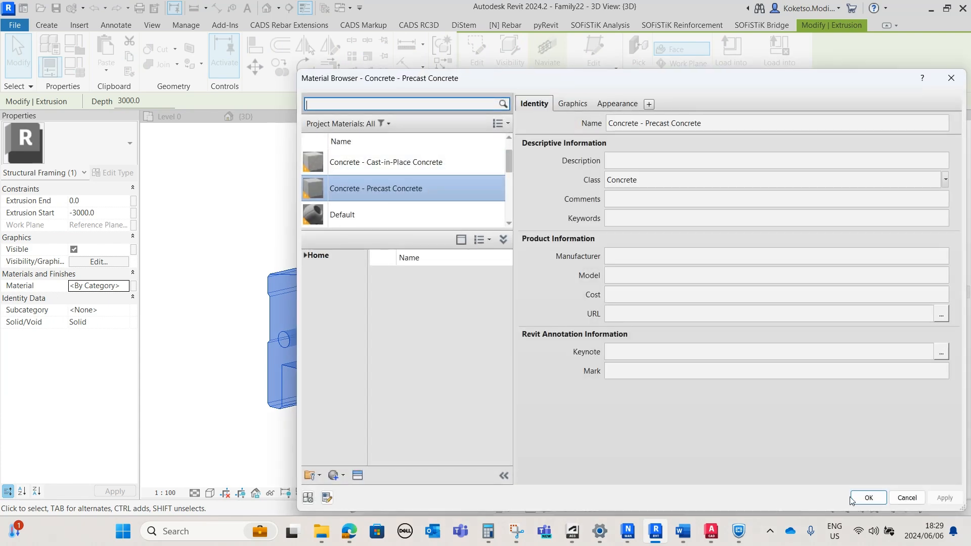
left_click(851, 501)
Set the 3D view to the Realistic visual style and view the concrete beam from its end
left_click(211, 466)
left_click(210, 492)
left_click(223, 481)
middle_click_drag(601, 401, 565, 384, "shift")
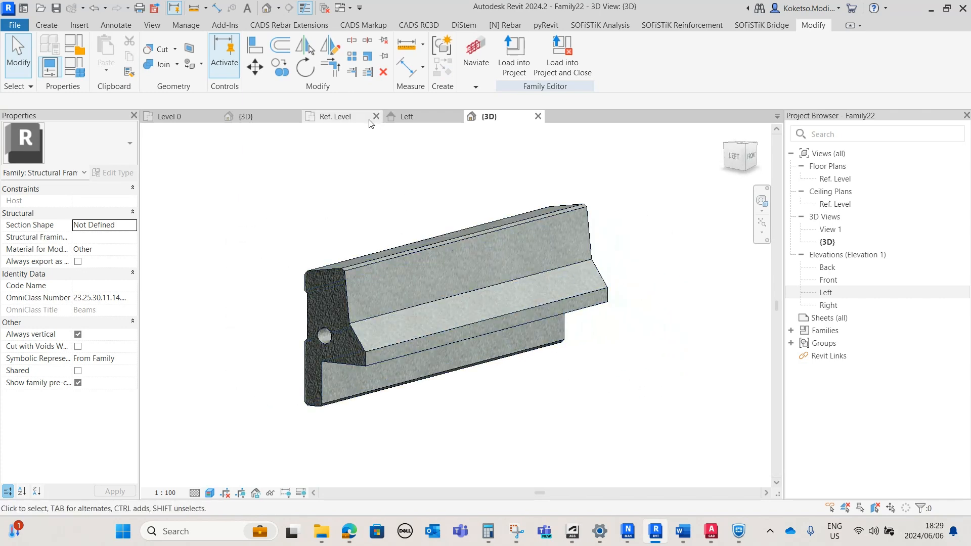
Delete the horizontal dimension string above the profile in the Left elevation
left_click(400, 118)
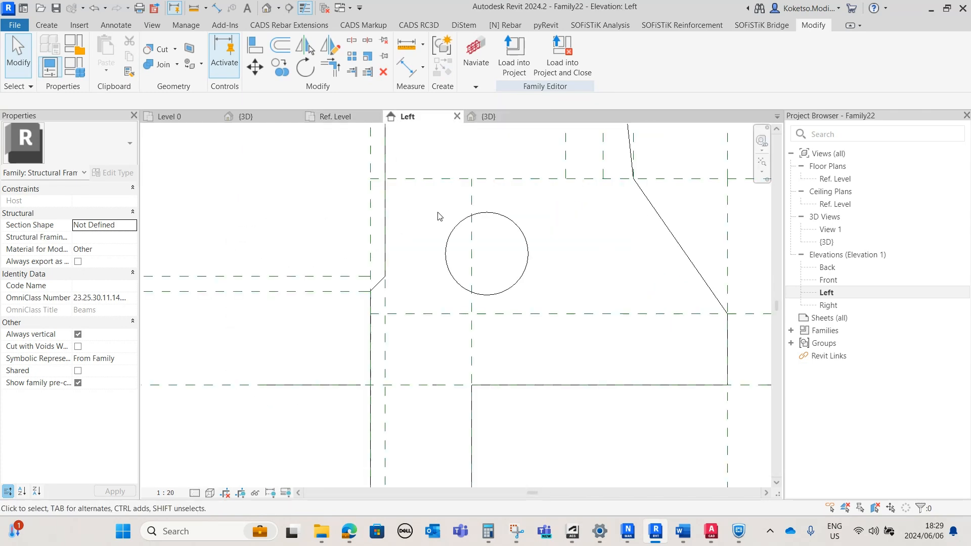
scroll(443, 251, "down", 2)
middle_click_drag(499, 273, 488, 394)
scroll(493, 314, "down", 1)
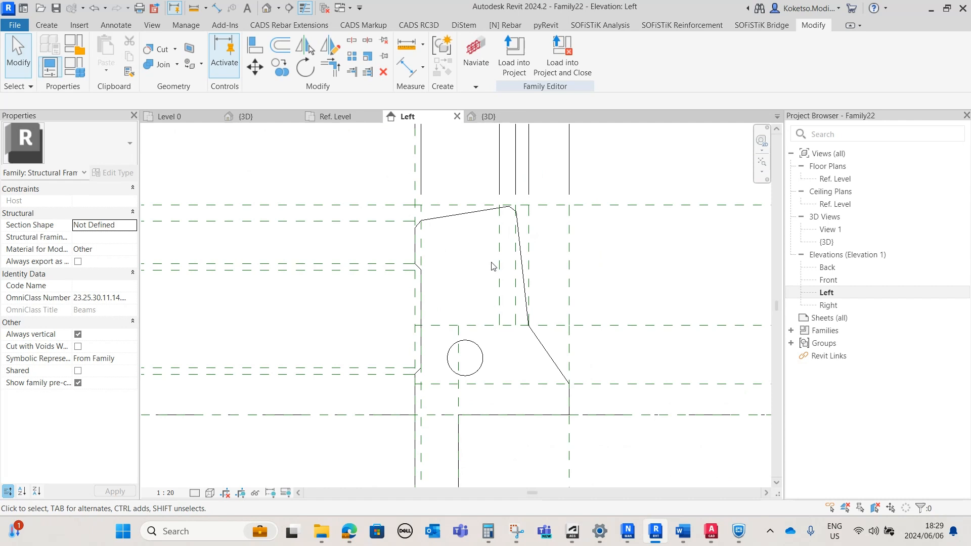
scroll(441, 238, "down", 2)
middle_click_drag(466, 233, 450, 305)
scroll(450, 306, "up", 2)
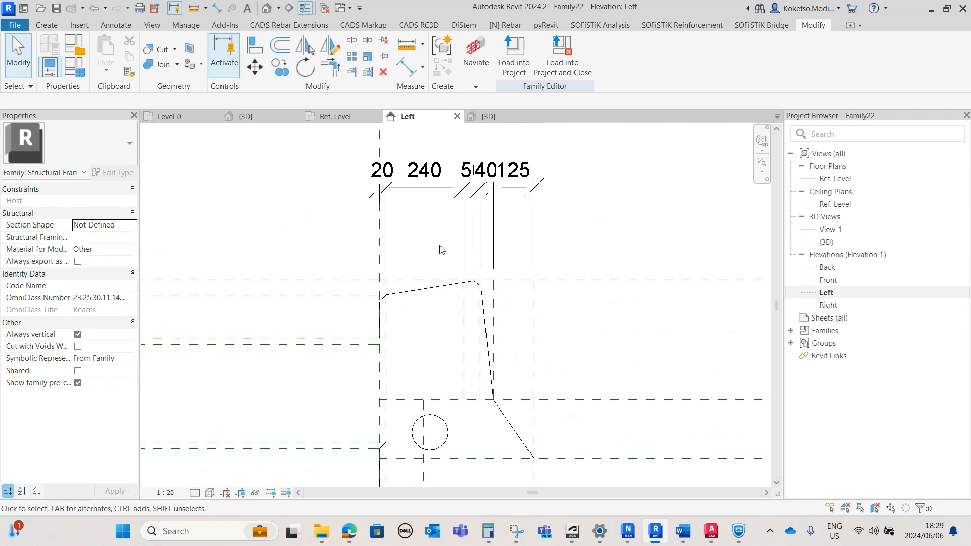
left_click(481, 196)
left_click(383, 71)
scroll(614, 253, "down", 1)
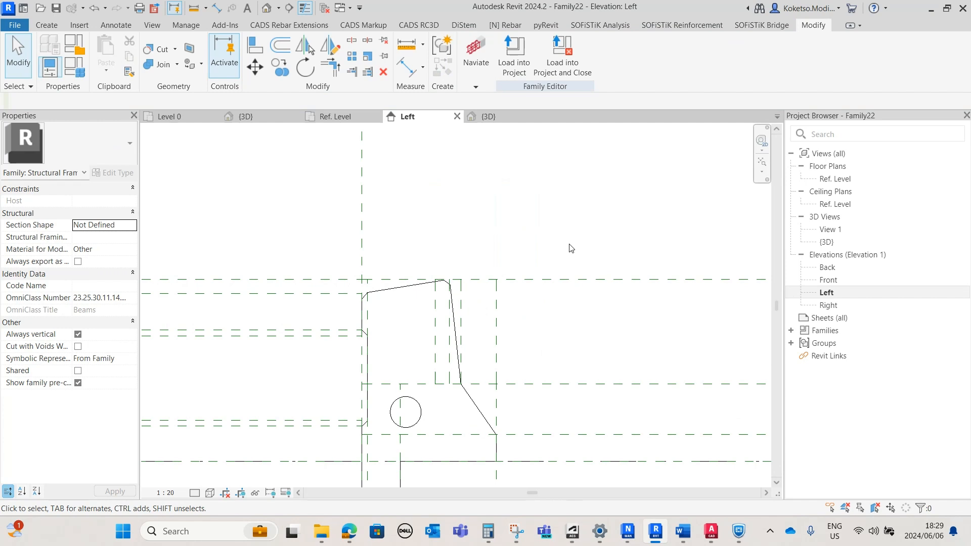
Copy the horizontal reference plane at the top of the profile 180 mm upward
left_click(568, 279)
scroll(461, 259, "down", 1)
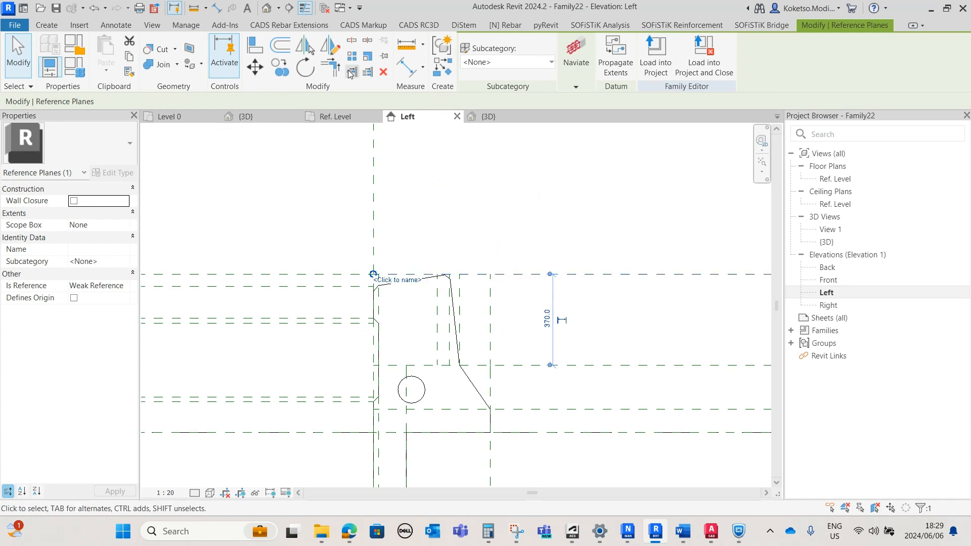
left_click(281, 67)
left_click(510, 274)
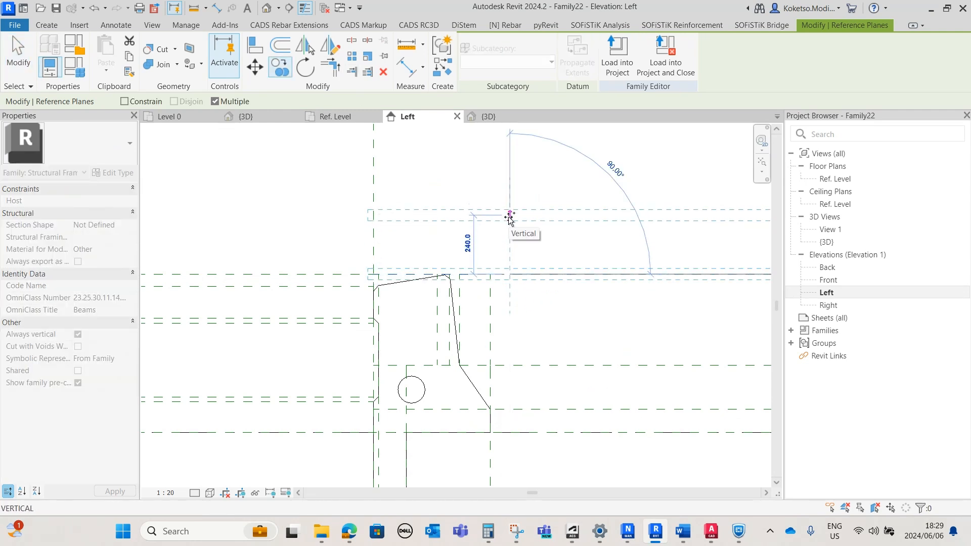
type("1")
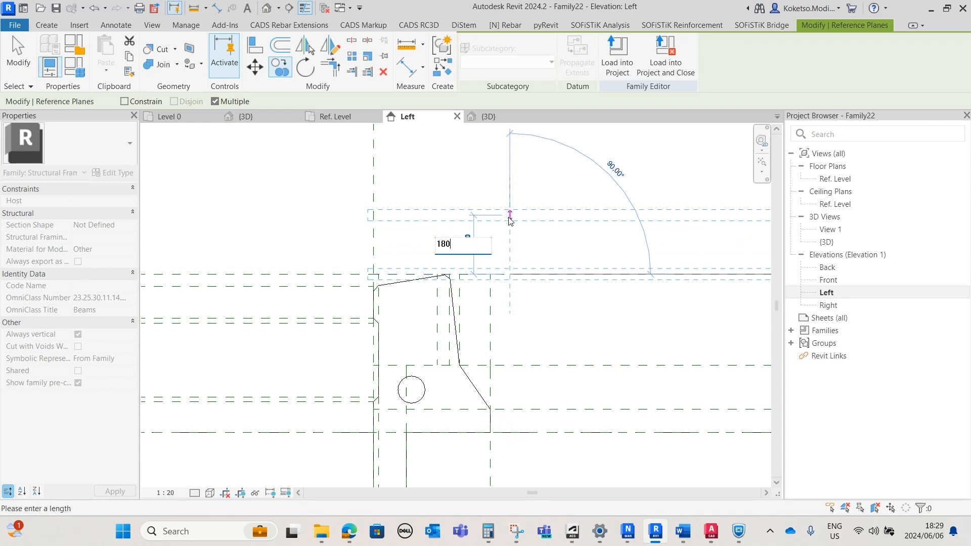
type("80")
key("Return")
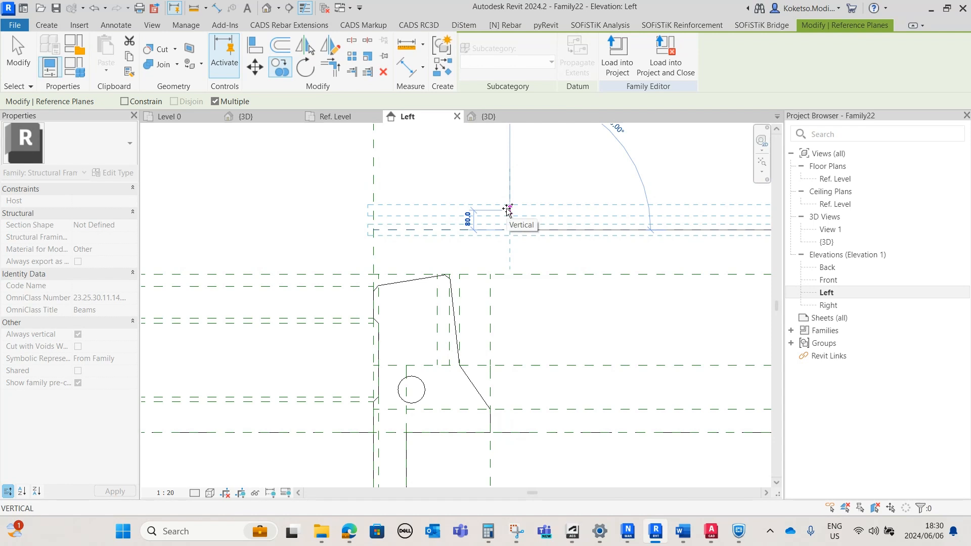
key("Escape")
key("Escape")
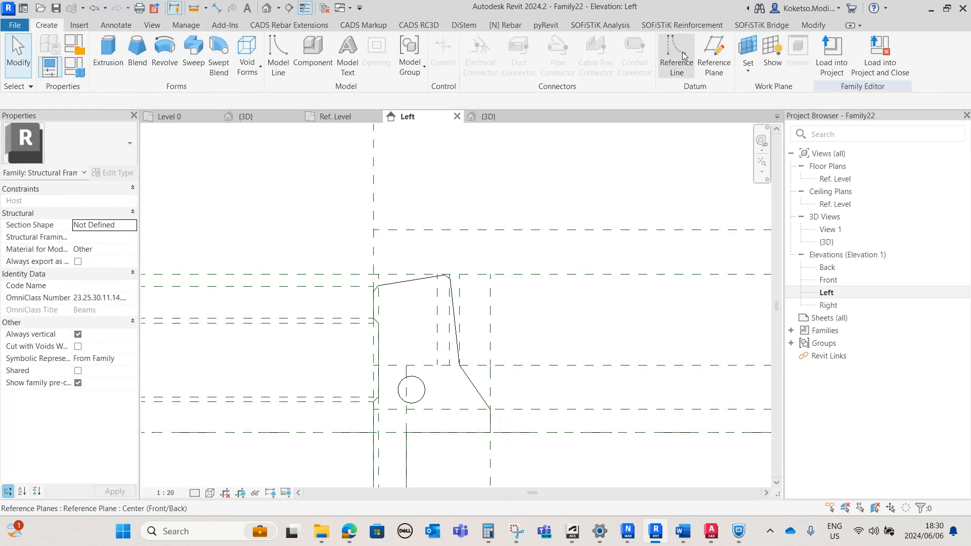
Draw a horizontal reference plane leftward from the start of the copied plane at the same height, and select it
left_click(714, 56)
left_click(376, 232)
middle_click_drag(268, 241, 478, 248)
scroll(228, 246, "down", 1)
middle_click_drag(220, 250, 399, 257)
scroll(399, 256, "down", 1)
left_click(312, 247)
scroll(680, 255, "up", 2)
key("Escape")
key("Escape")
left_click(601, 233)
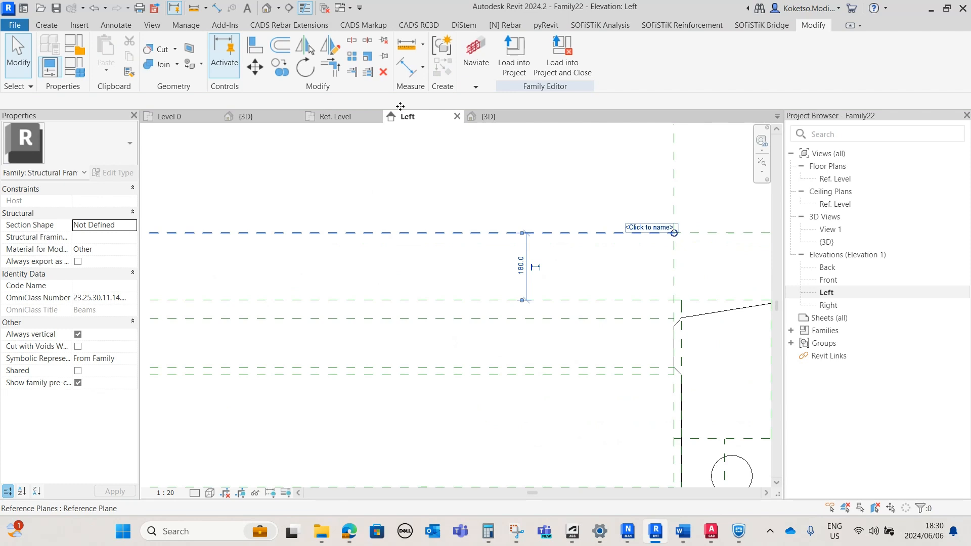
Copy the leftward horizontal reference plane above the profile 30 mm upward
left_click(280, 66)
left_click(635, 233)
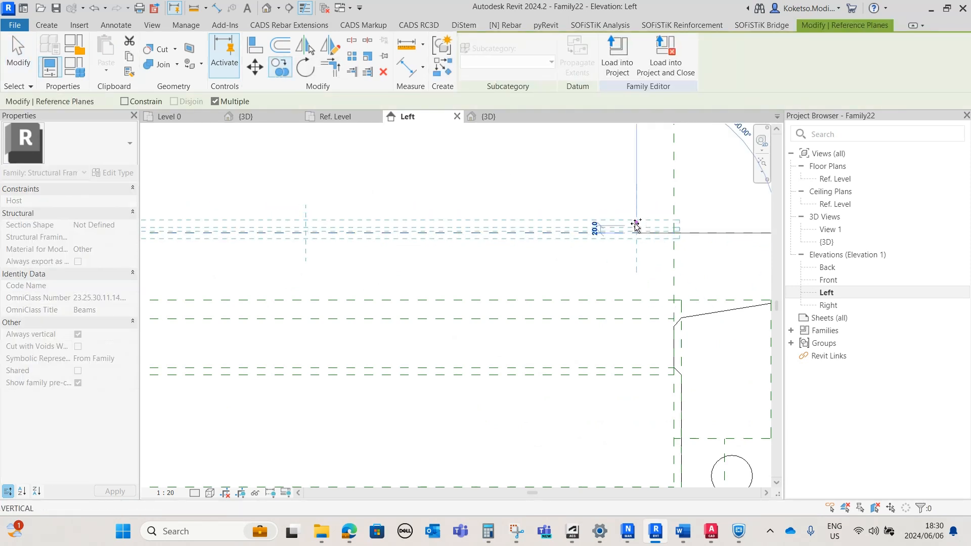
type("30")
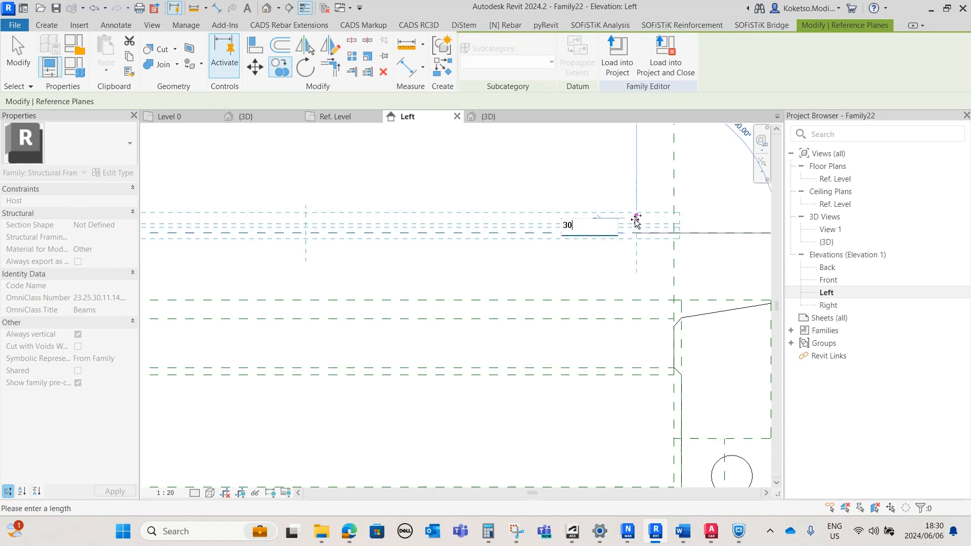
key("Return")
key("Escape")
key("Escape")
Extend the vertical reference planes at both ends of the profile's 240 mm sloping top section up to the raised horizontal plane
middle_click_drag(699, 278, 414, 262)
scroll(414, 264, "down", 1)
scroll(482, 267, "up", 1)
middle_click_drag(485, 243, 489, 266)
scroll(498, 316, "up", 1)
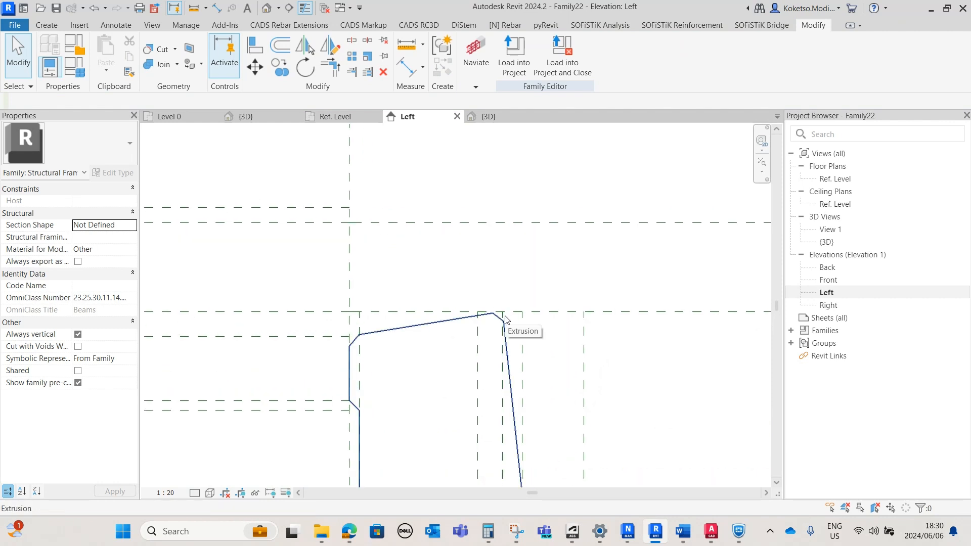
left_click(482, 344)
left_click_drag(478, 313, 477, 222)
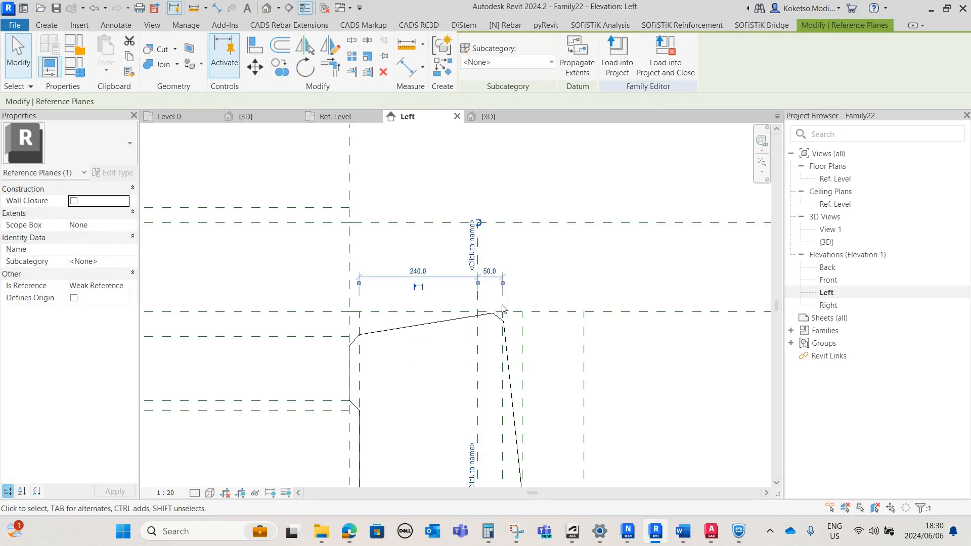
left_click(401, 338)
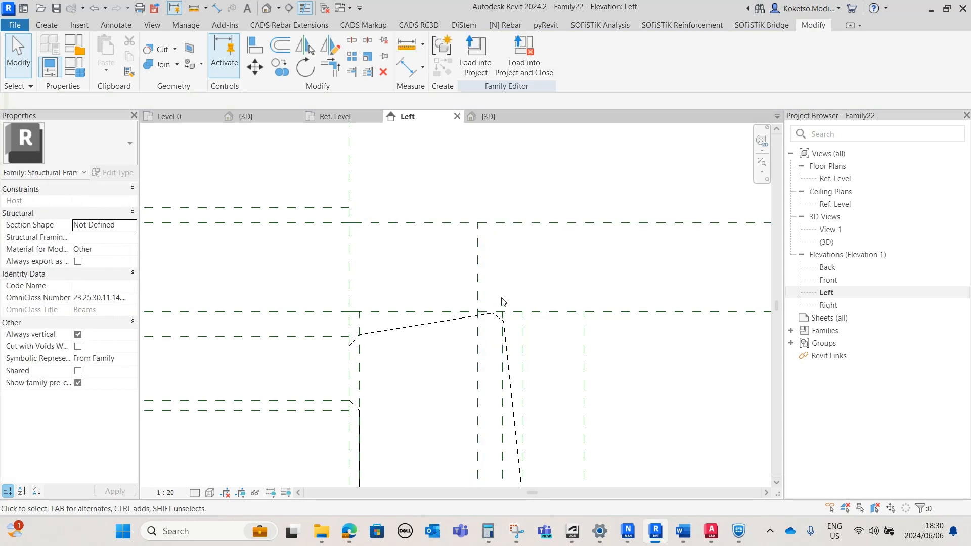
scroll(354, 329, "up", 1)
left_click(361, 326)
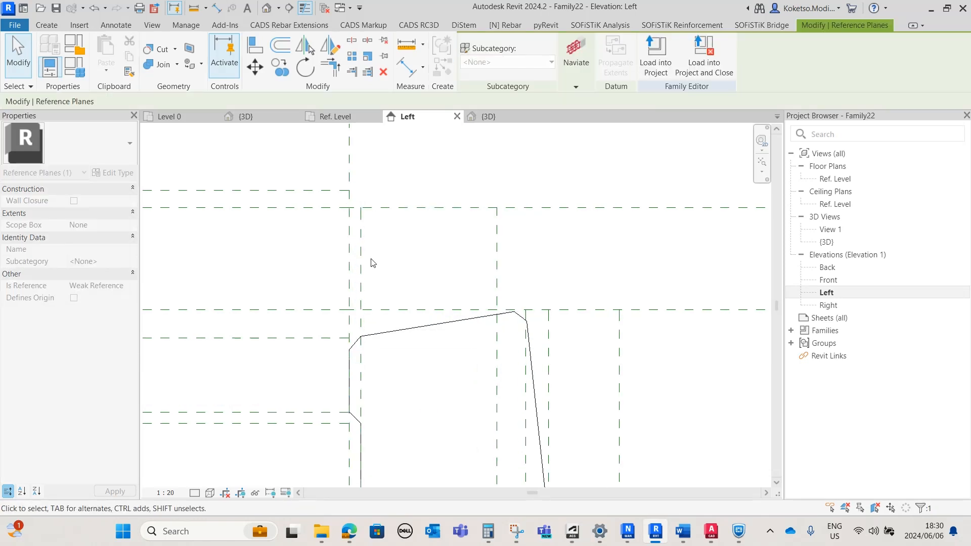
left_click(389, 281)
Start a new extrusion with Reference Plane : Left as its work plane
scroll(395, 290, "down", 2)
scroll(404, 243, "up", 2)
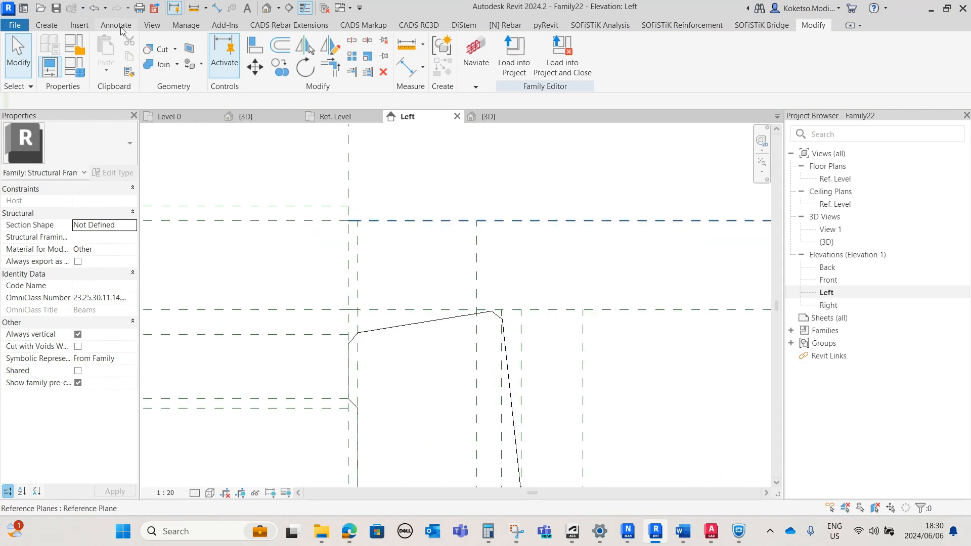
left_click(46, 25)
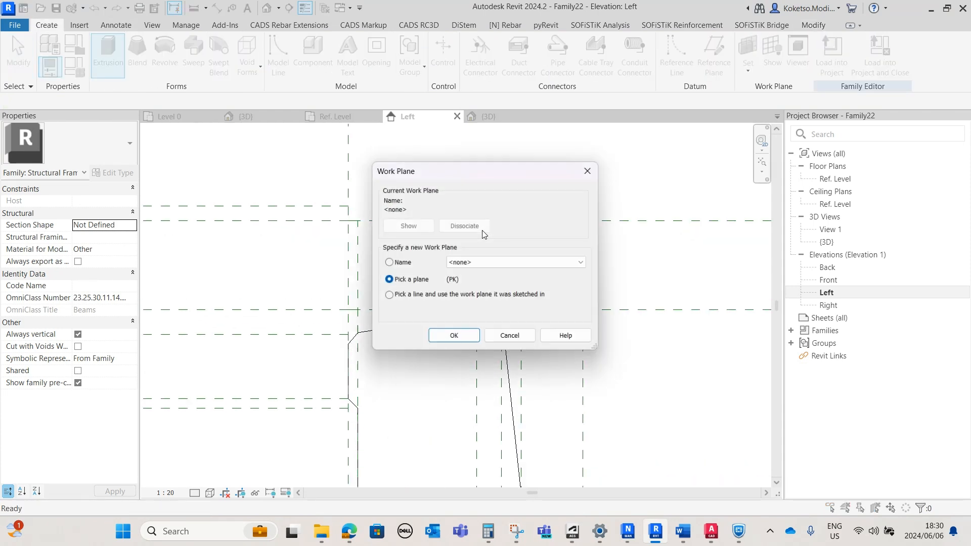
left_click(474, 267)
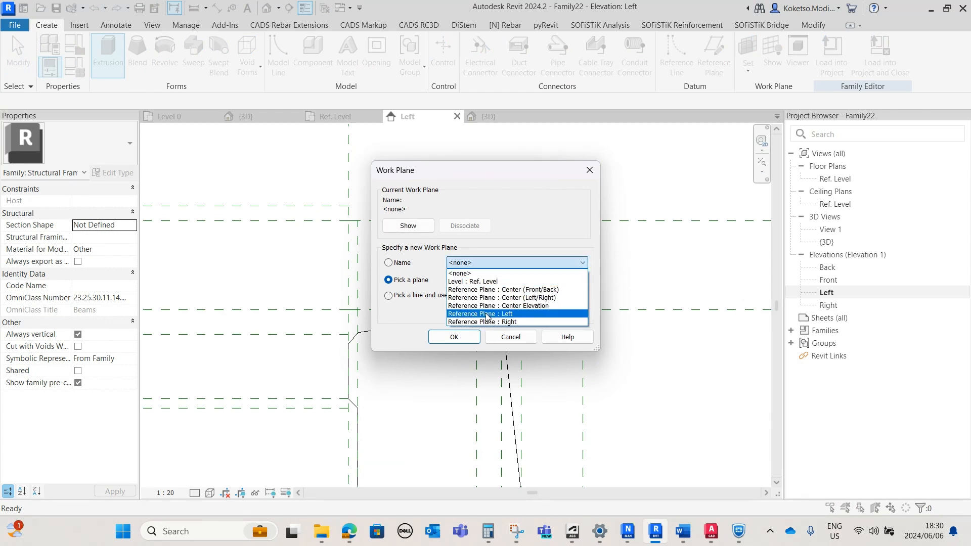
left_click(469, 314)
left_click(453, 338)
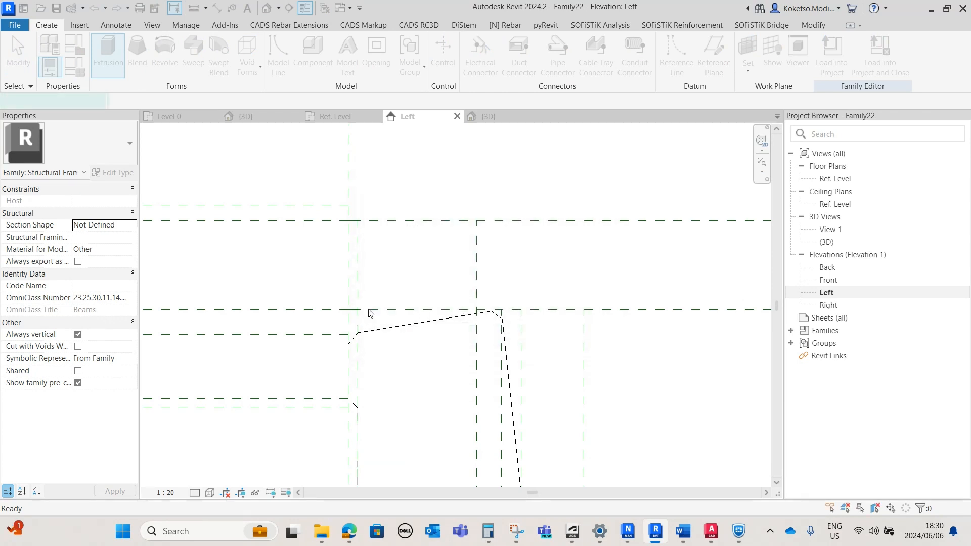
Sketch a closed four-sided profile from the beam's sloping top up to the raised reference planes, 240 mm wide, and finish the extrusion 250 mm deep
left_click(354, 336)
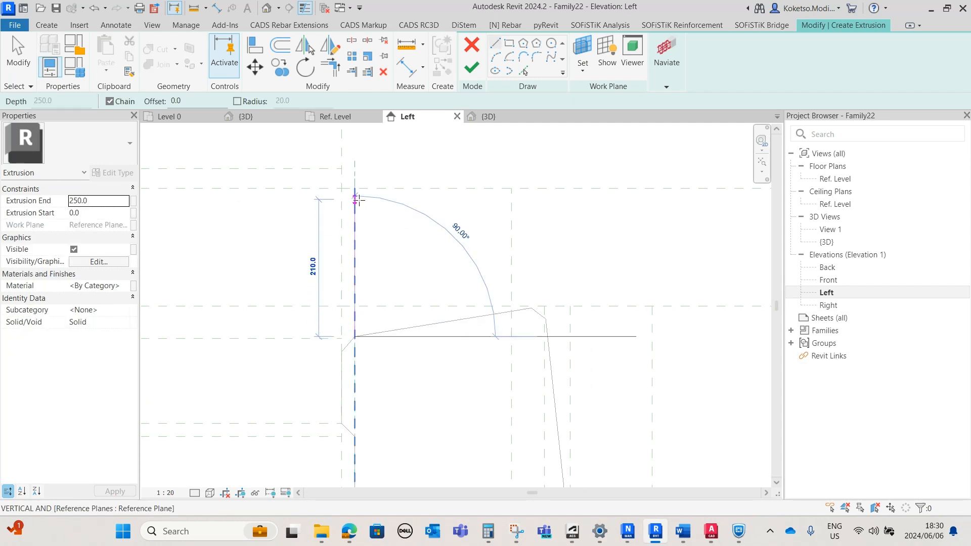
left_click(354, 168)
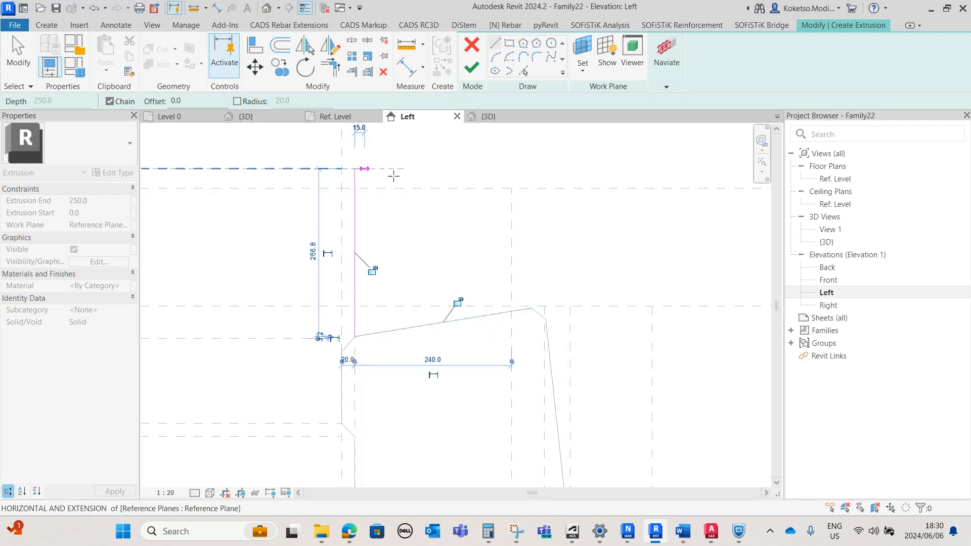
left_click(512, 187)
left_click(511, 309)
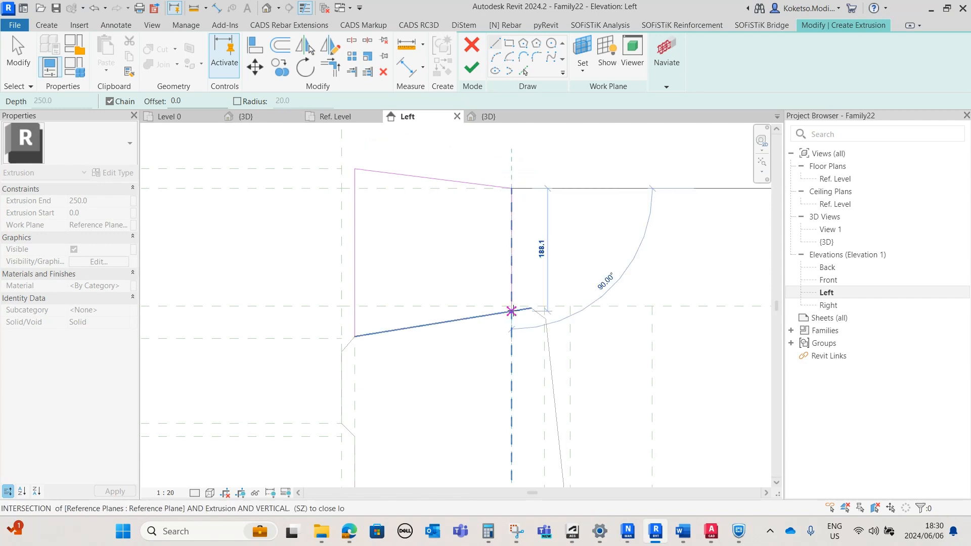
left_click(354, 335)
scroll(422, 238, "down", 4)
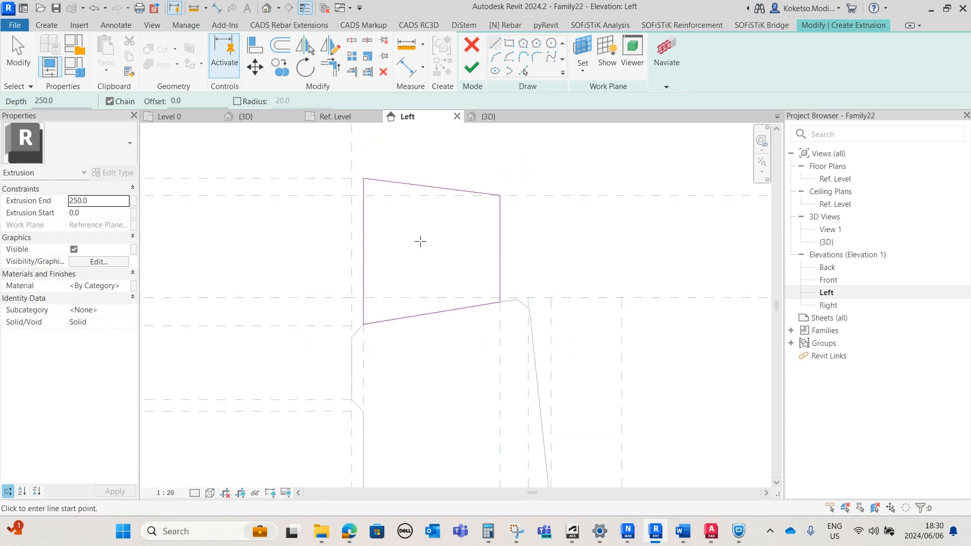
key("Escape")
scroll(420, 191, "up", 2)
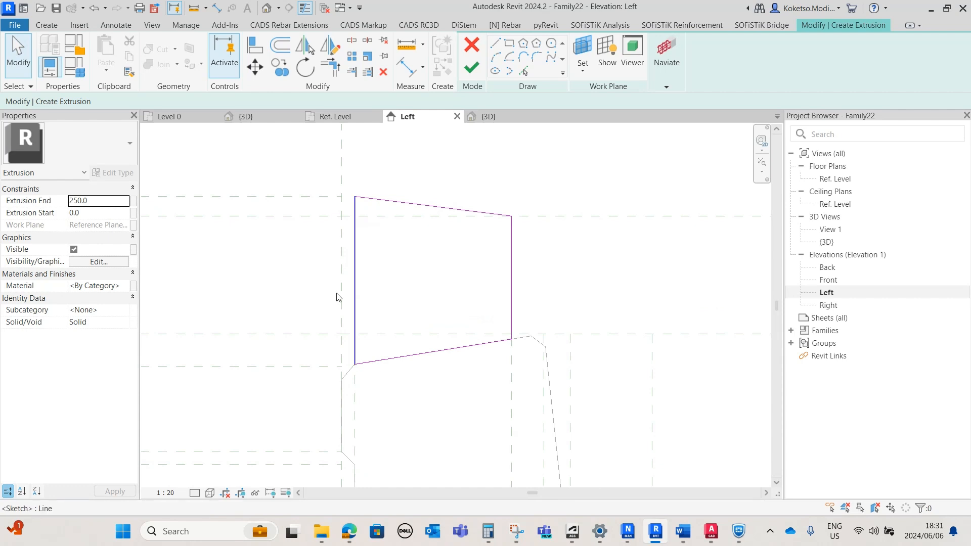
left_click(471, 68)
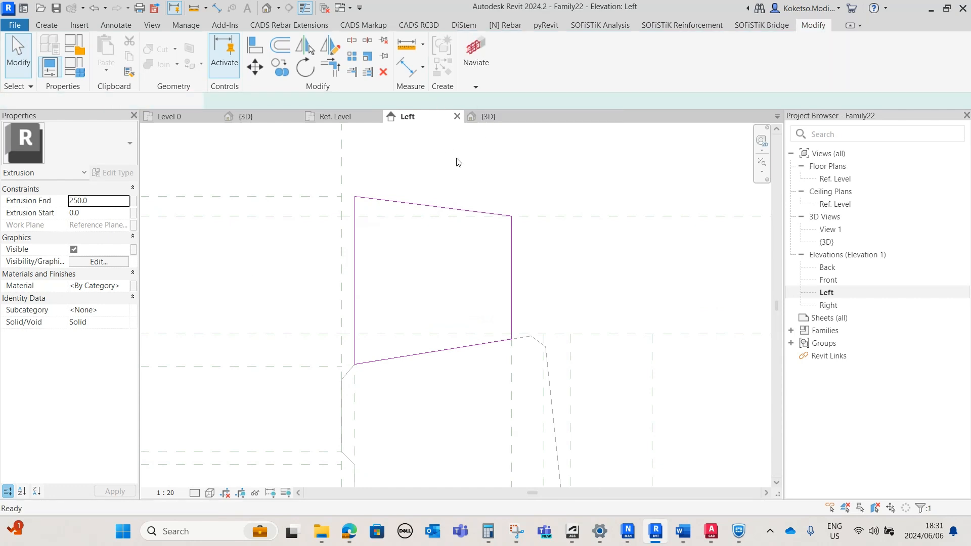
In the Front elevation, reposition the new block over the beam, about 539 mm from its left end and about 476 mm long
double_click(828, 280)
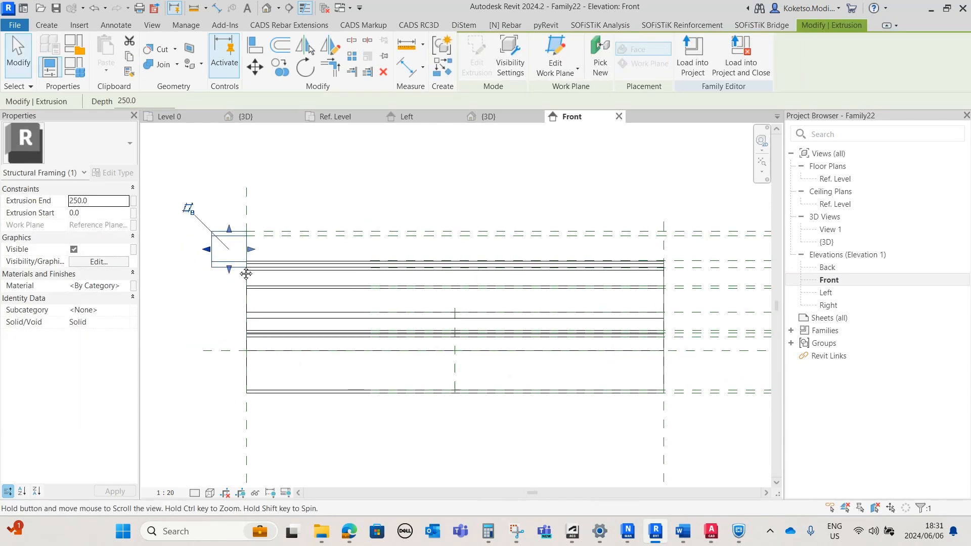
scroll(245, 261, "up", 2)
left_click_drag(318, 273, 389, 272)
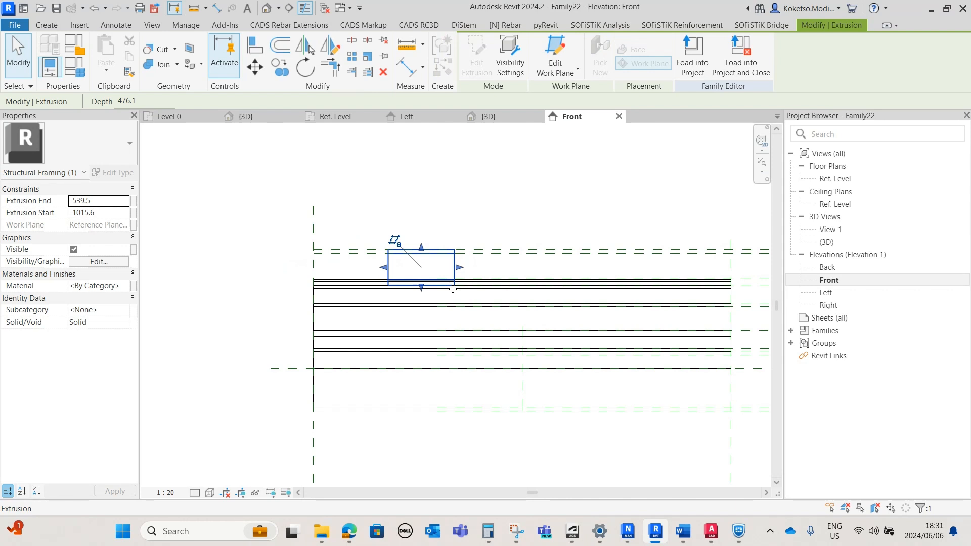
scroll(389, 272, "up", 2)
key("Escape")
Dimension the block's left side from the left reference plane and its right side to the centre reference plane
left_click(216, 8)
left_click(355, 249)
left_click(241, 241)
left_click(261, 174)
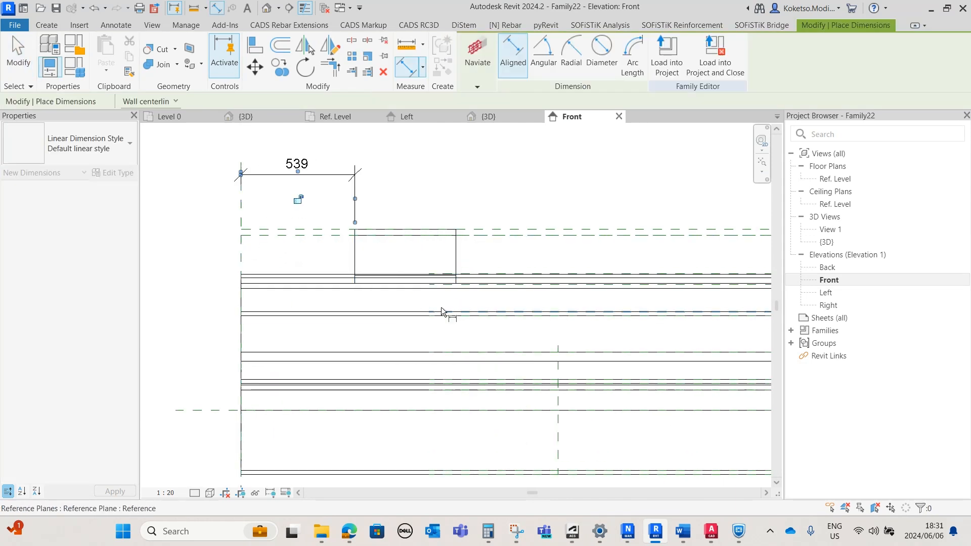
left_click(456, 256)
left_click(560, 339)
left_click(537, 176)
key("Escape")
key("Escape")
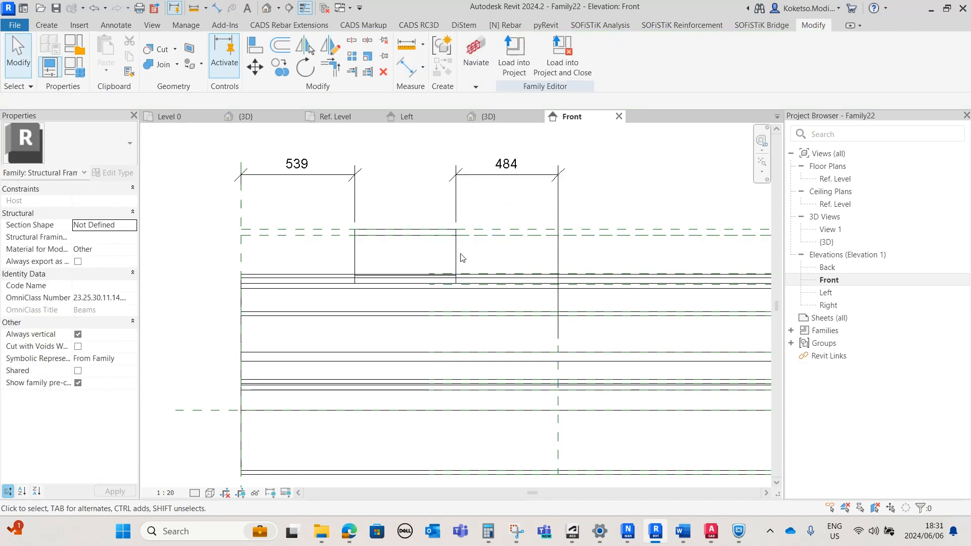
Set the block's distances to the centre reference plane and to the left reference plane to 500 mm each
left_click(456, 260)
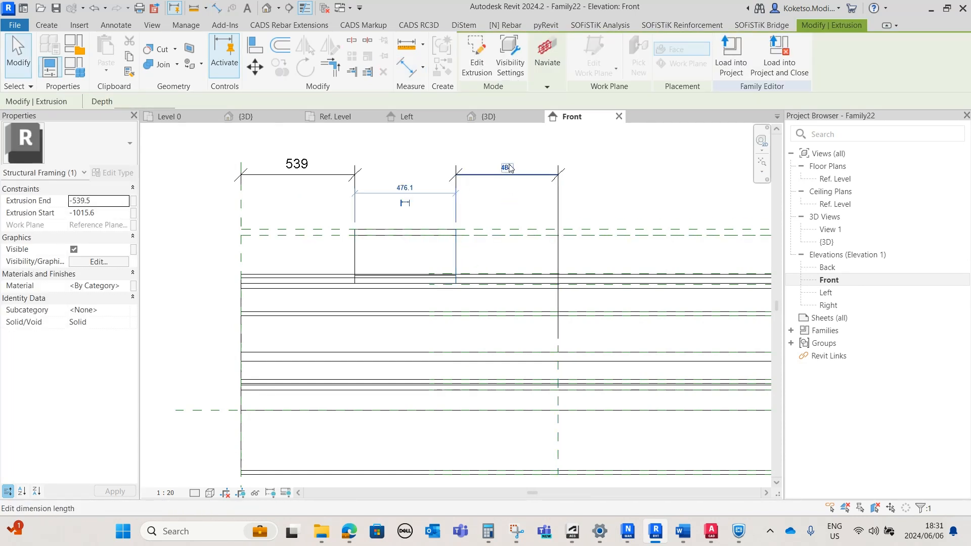
left_click(506, 168)
type("500")
key("Return")
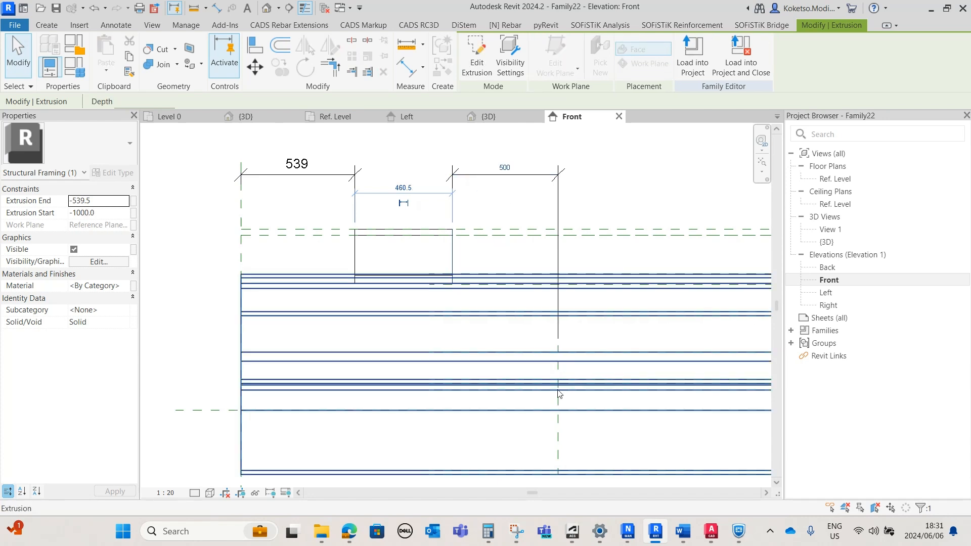
key("Escape")
left_click(357, 248)
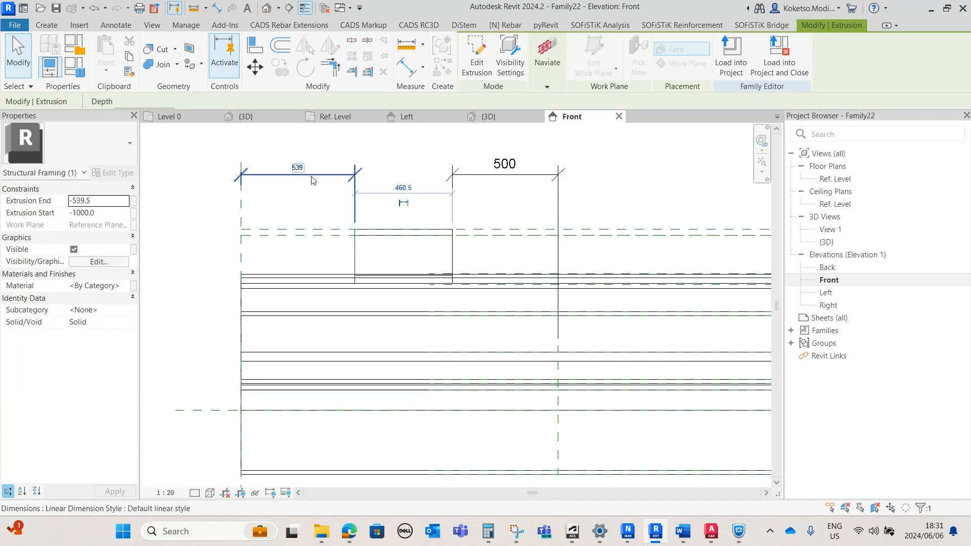
left_click(297, 163)
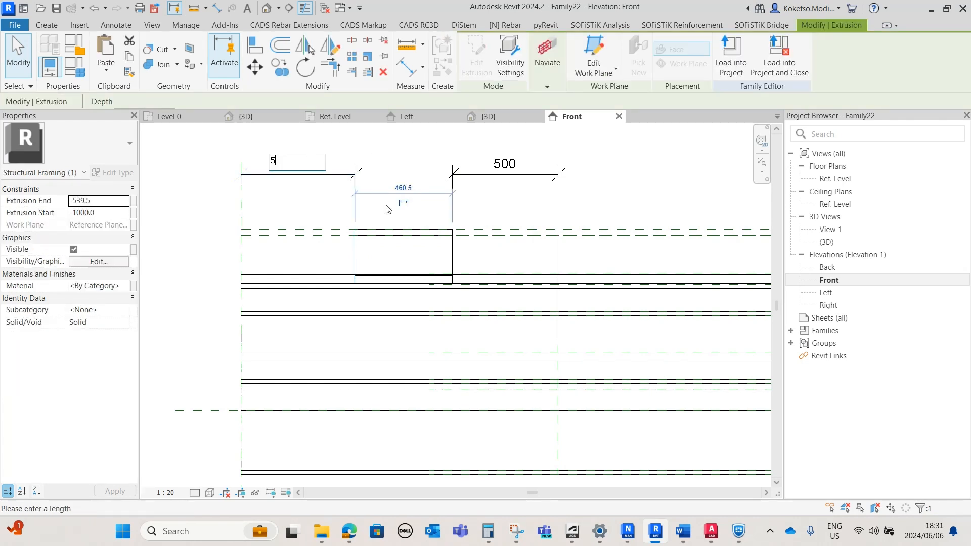
type("500")
key("Return")
Delete both 500 mm dimensions in the Front elevation and view the beam with its block in 3D
left_click(313, 175)
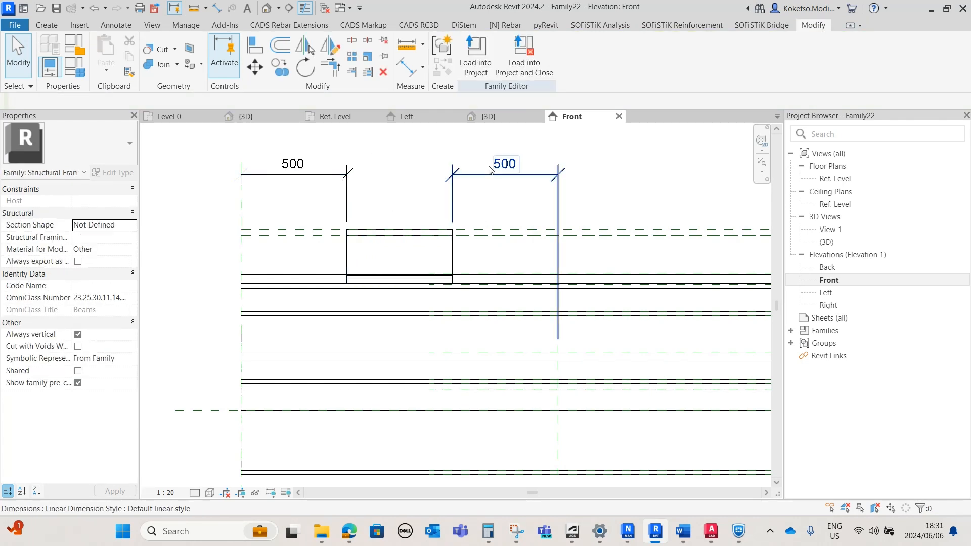
left_click(487, 117)
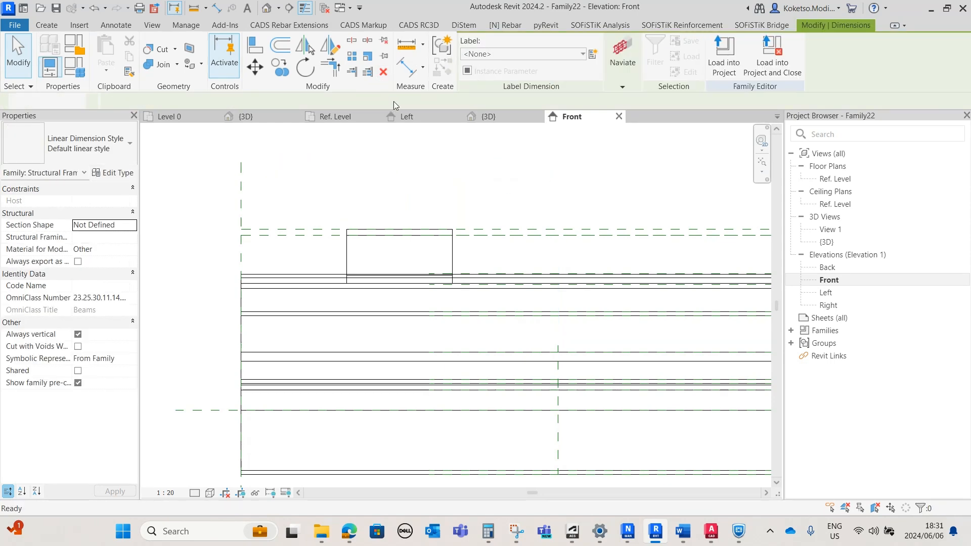
scroll(362, 238, "up", 2)
mouse_move(504, 362)
middle_mouse_down("shift")
mouse_move(559, 342)
mouse_move(467, 340)
middle_mouse_up("shift")
scroll(468, 340, "down", 2)
middle_click_drag(488, 419, 490, 400, "shift")
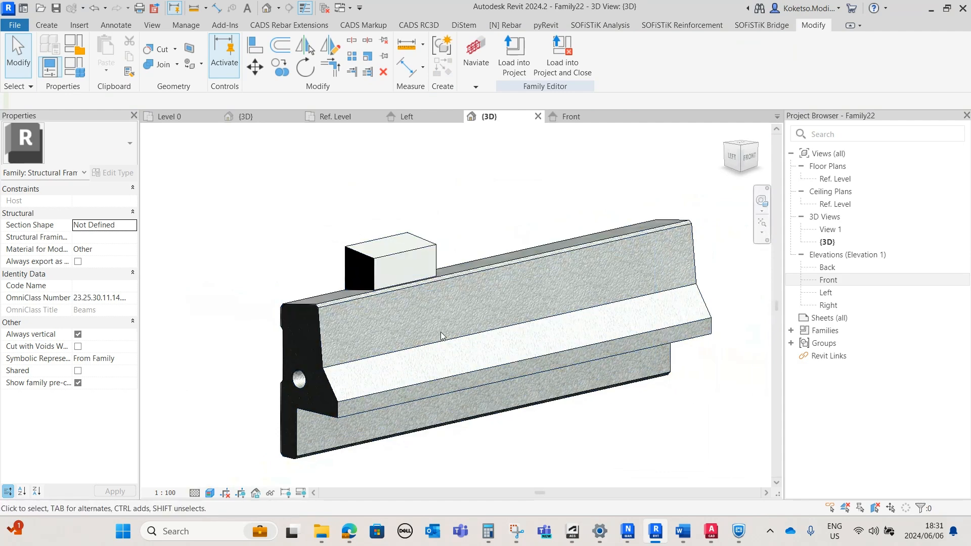
Join the block's geometry to the concrete beam
left_click(160, 67)
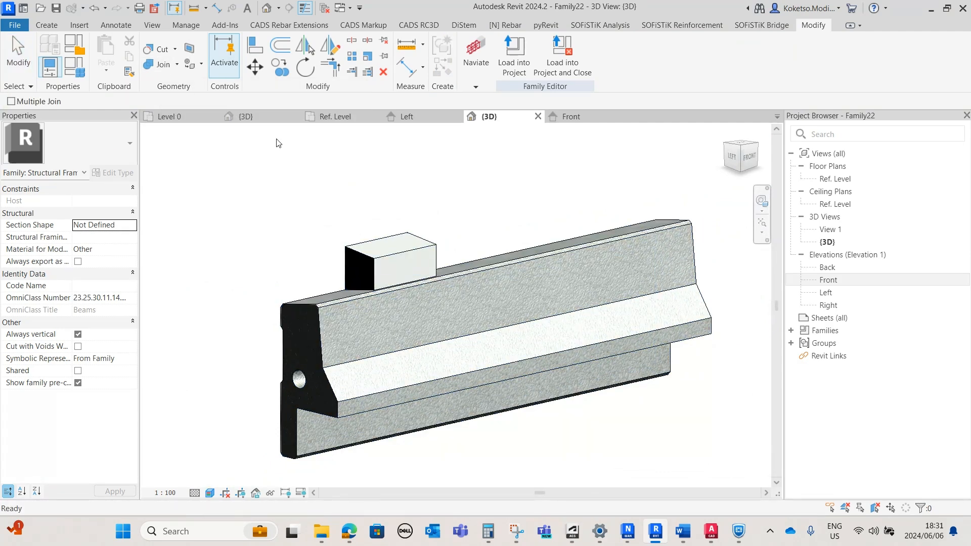
left_click(477, 274)
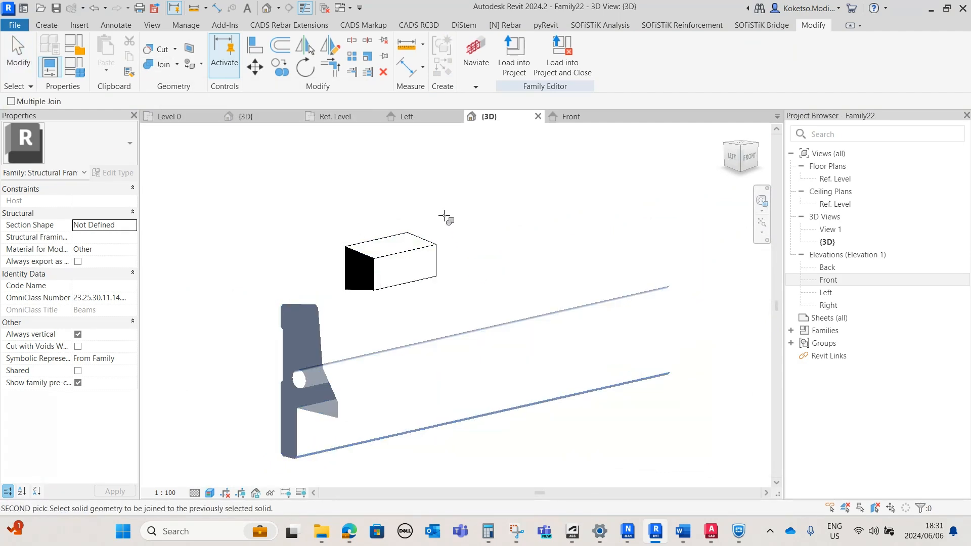
left_click(433, 242)
mouse_move(516, 432)
middle_mouse_down("shift")
mouse_move(610, 427)
mouse_move(617, 405)
mouse_move(685, 417)
mouse_move(344, 228)
middle_mouse_up("shift")
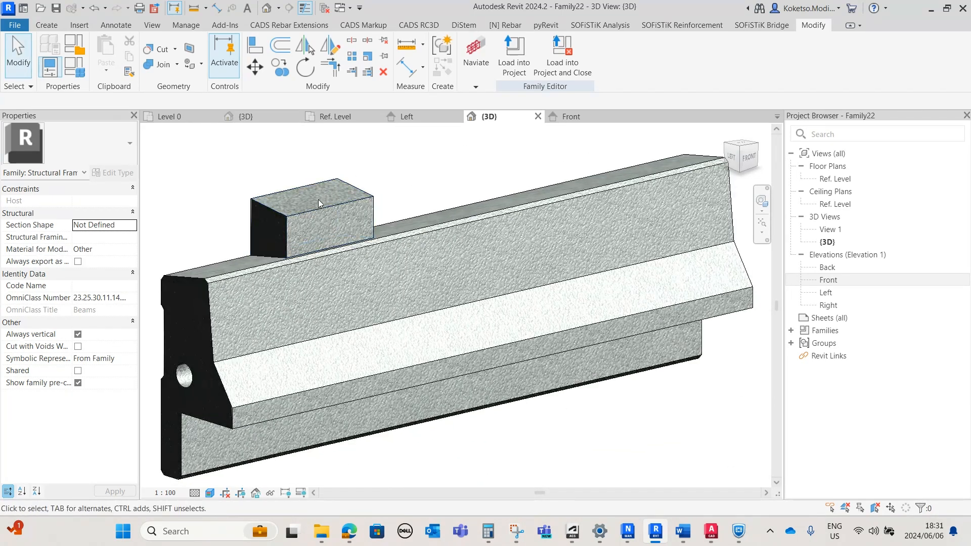
Mirror the block about the central vertical reference plane in the Ref. Level plan and view the result in 3D
left_click(318, 214)
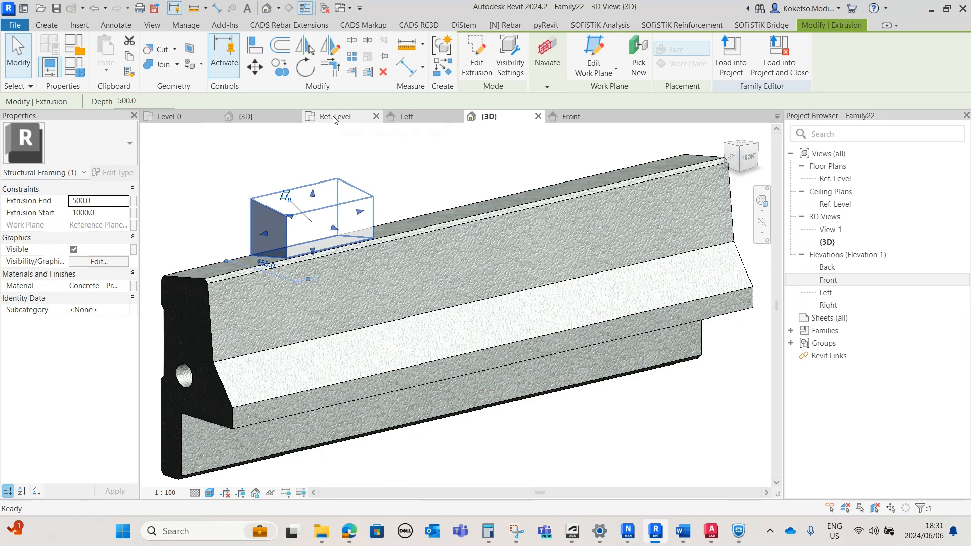
left_click(334, 118)
middle_click_drag(337, 208, 273, 137)
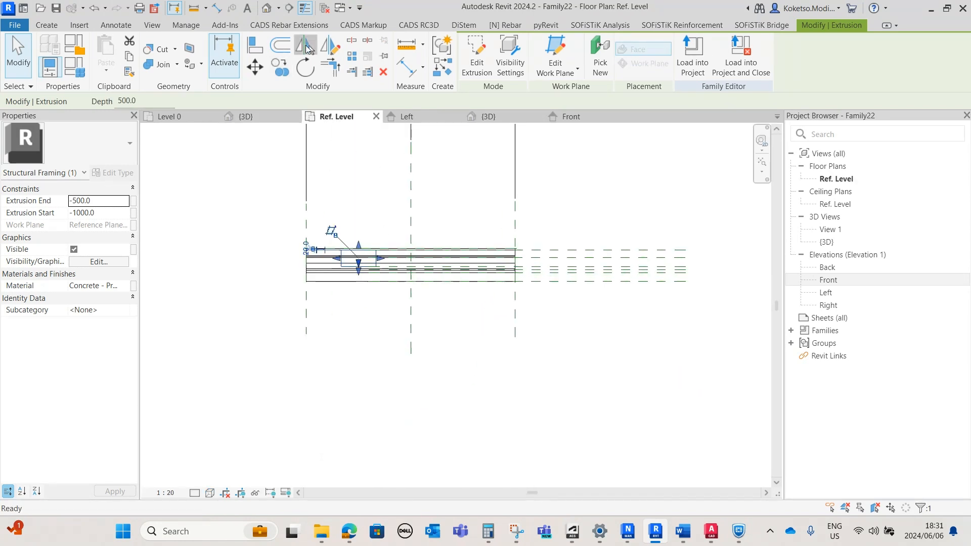
left_click(307, 47)
left_click(410, 228)
key("Escape")
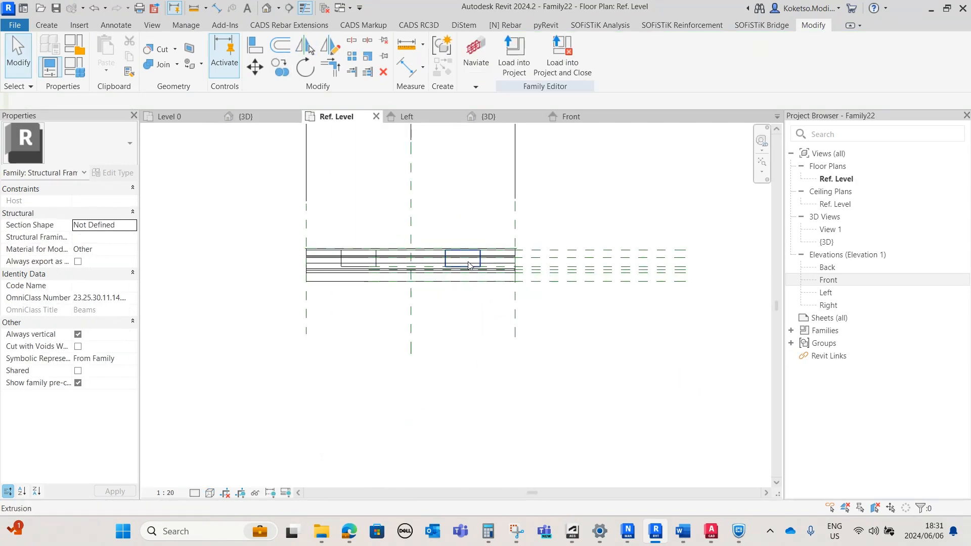
left_click(486, 122)
scroll(455, 263, "down", 2)
middle_click_drag(507, 299, 605, 413, "shift")
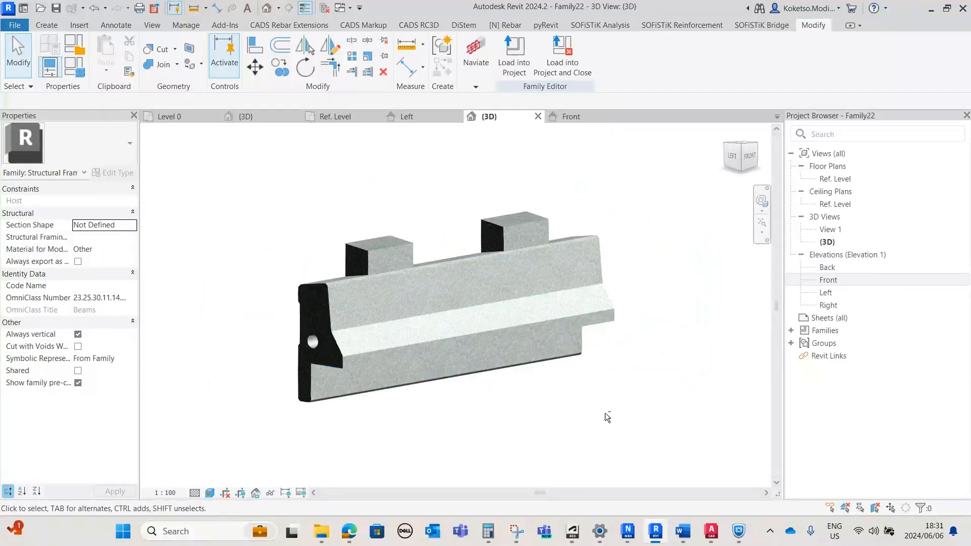
scroll(496, 304, "up", 4)
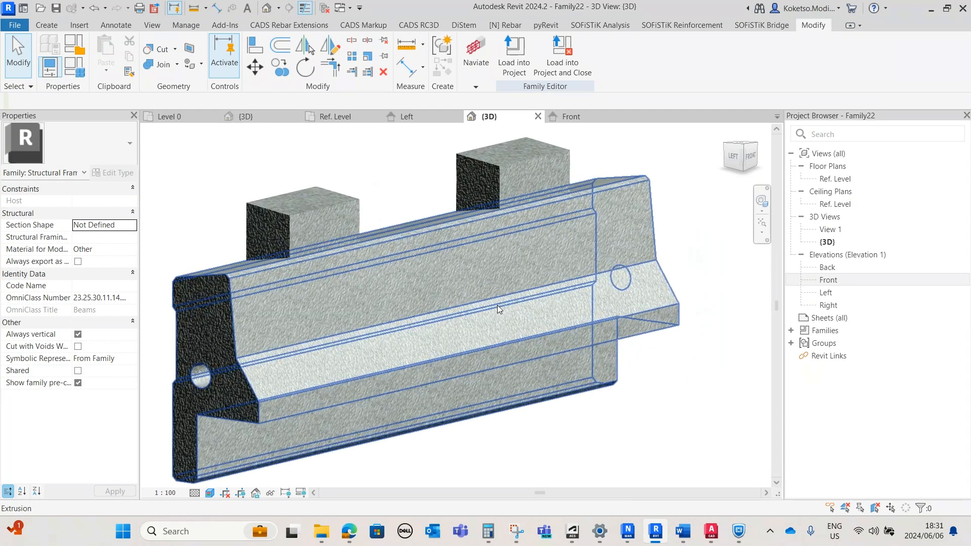
Start a void sweep with a sketched path in the Left elevation, using Reference Plane : Left as the work plane
scroll(365, 266, "up", 2)
scroll(365, 266, "down", 1)
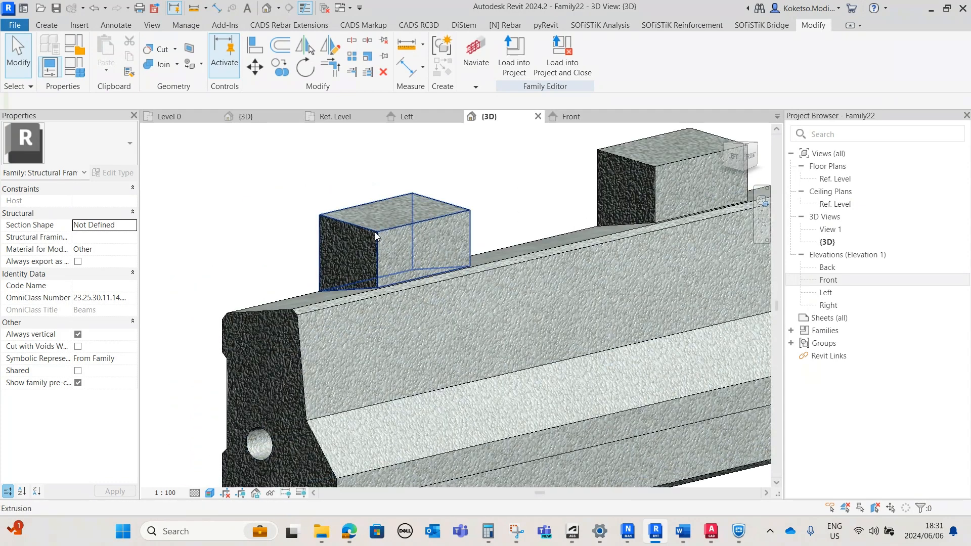
scroll(584, 202, "down", 1)
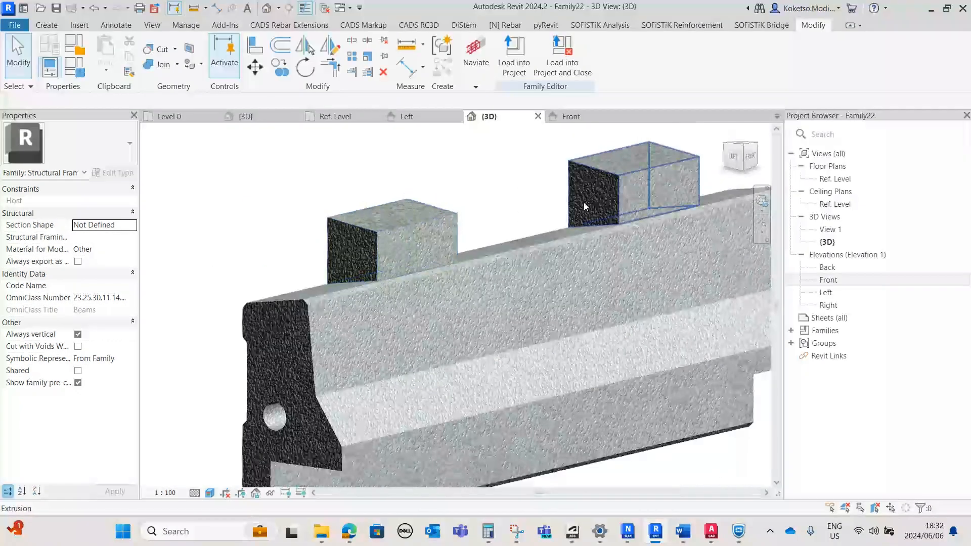
left_click(408, 117)
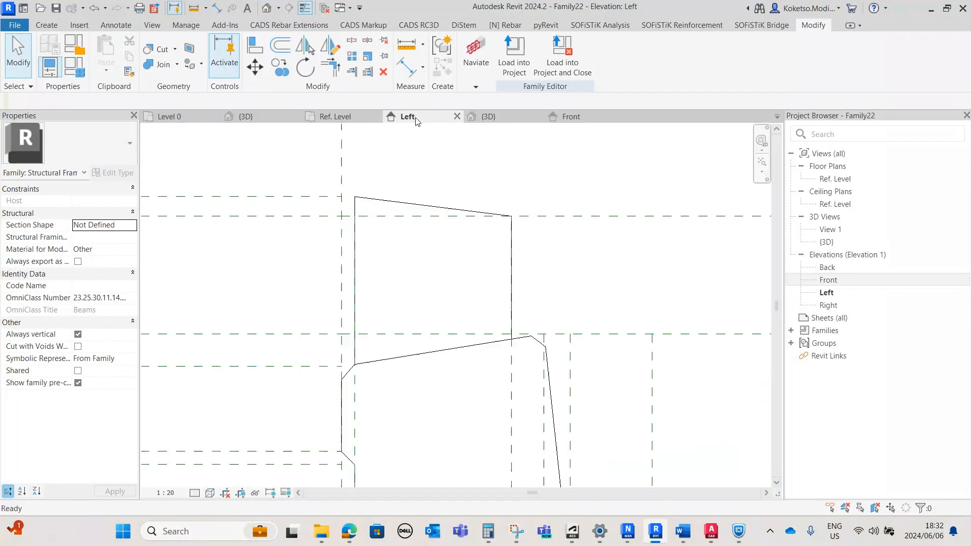
left_click(50, 28)
left_click(248, 61)
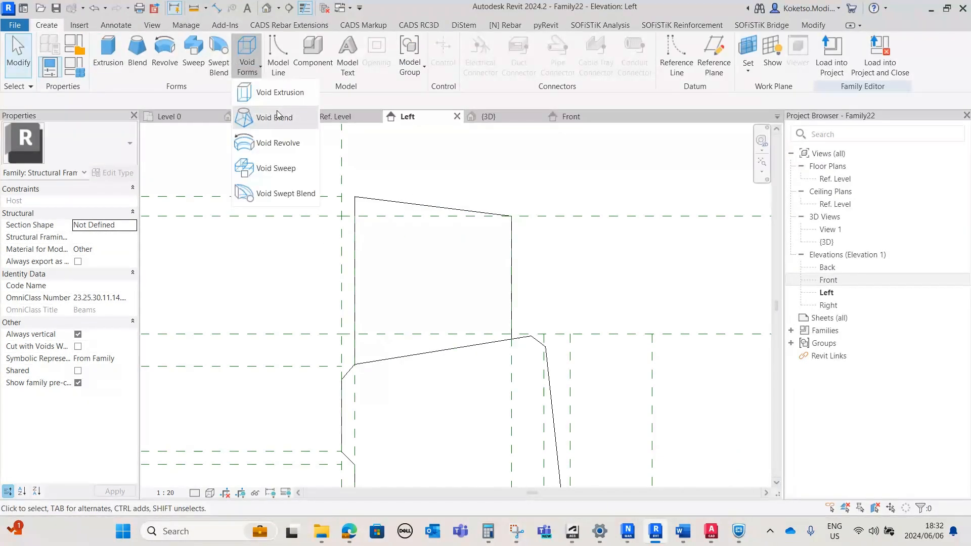
left_click(275, 171)
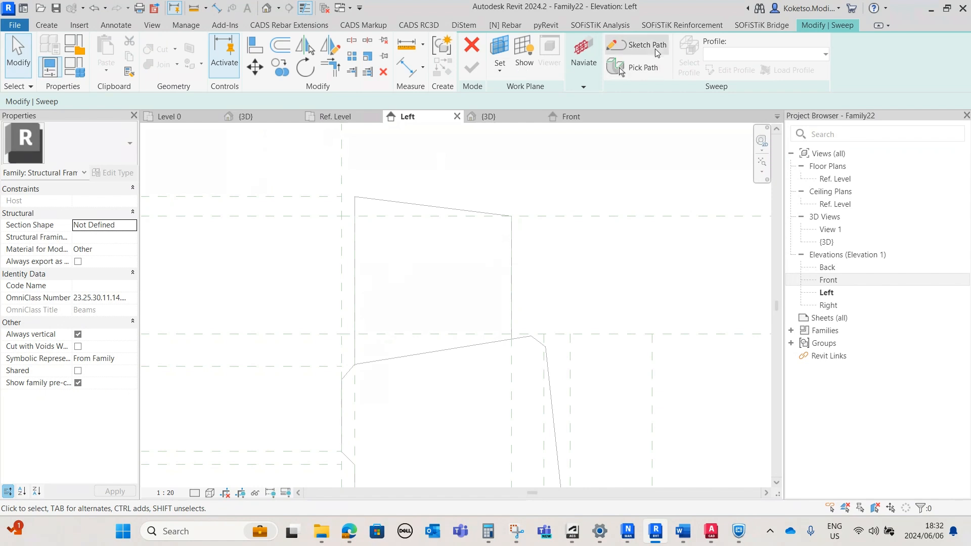
left_click(652, 48)
left_click(516, 262)
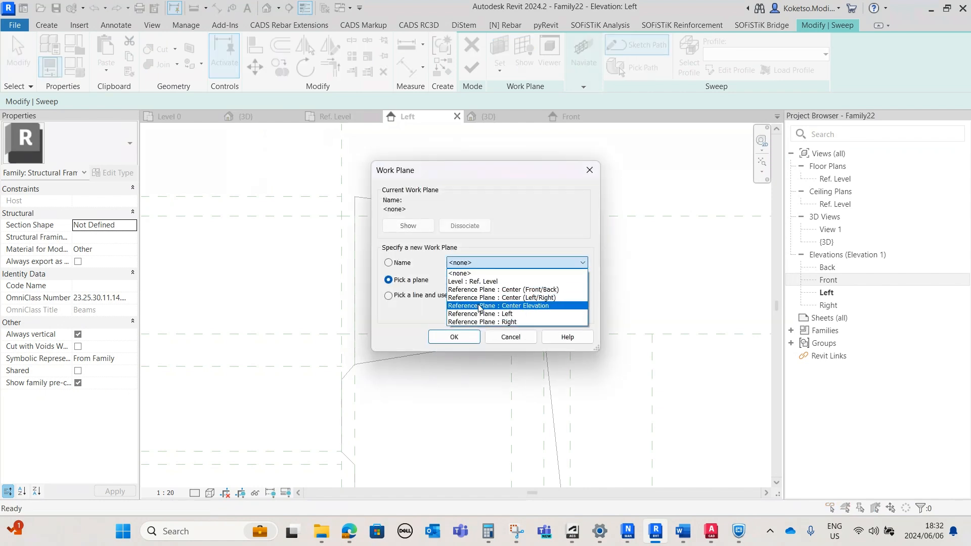
left_click(483, 321)
left_click(439, 337)
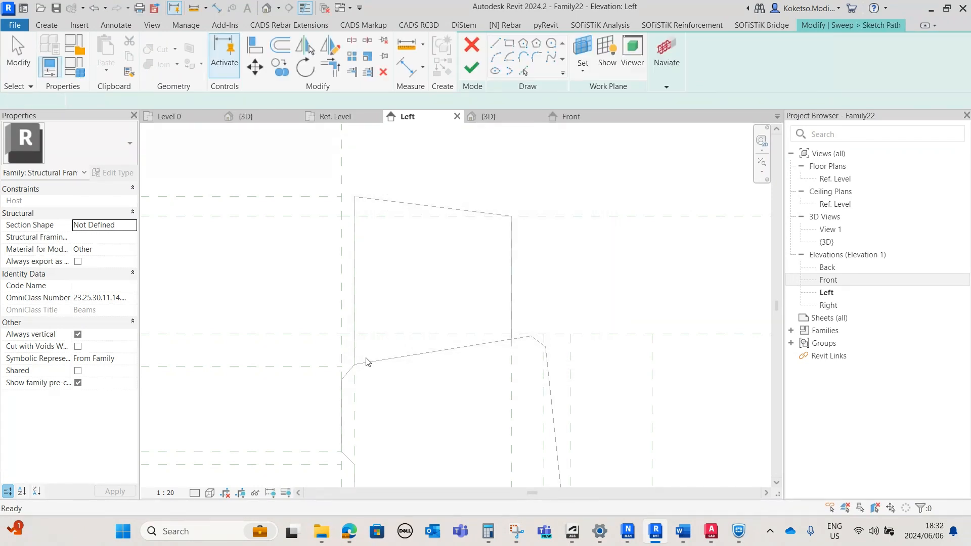
Sketch a closed four-sided sweep path along the block's outline in the Left elevation and finish the path
left_click(354, 364)
left_click(354, 196)
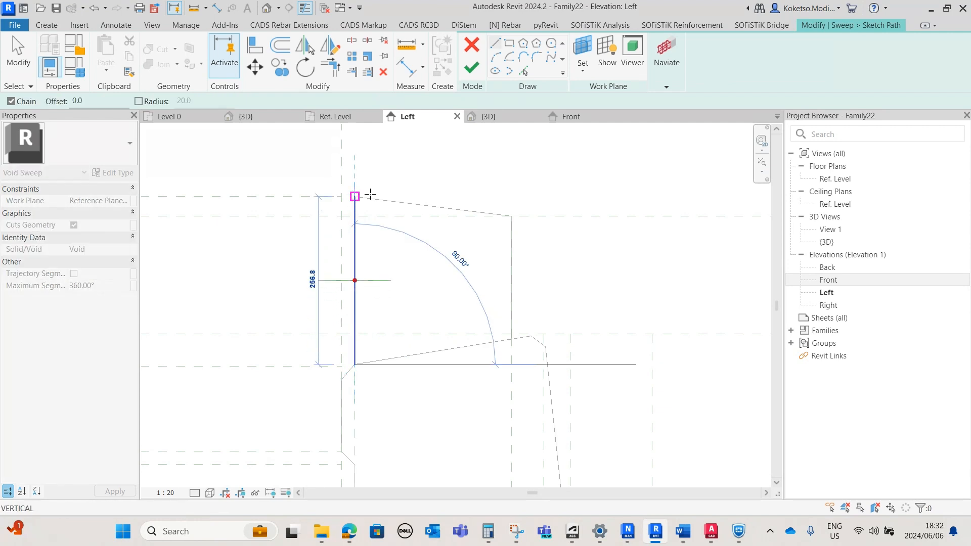
left_click(511, 216)
left_click(511, 339)
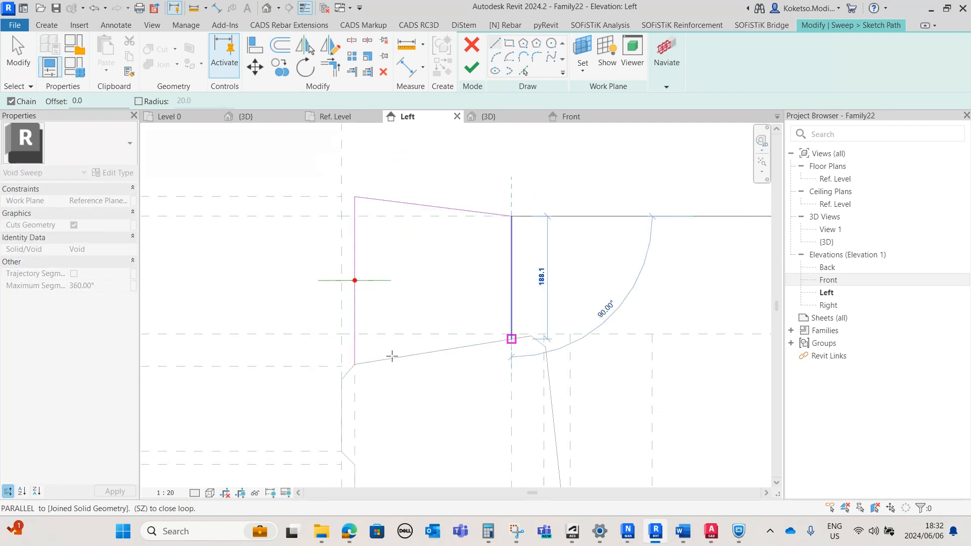
left_click(354, 364)
key("Escape")
key("Escape")
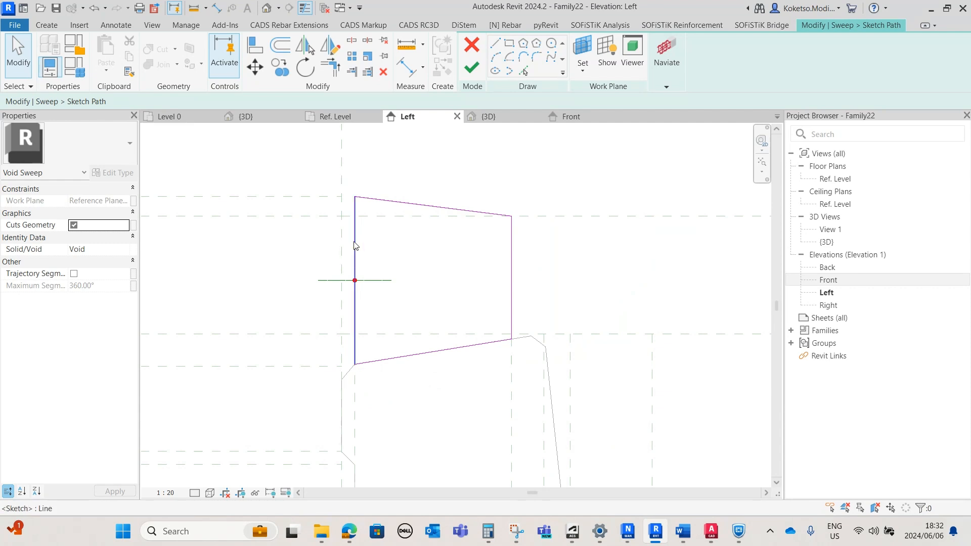
scroll(475, 349, "down", 1)
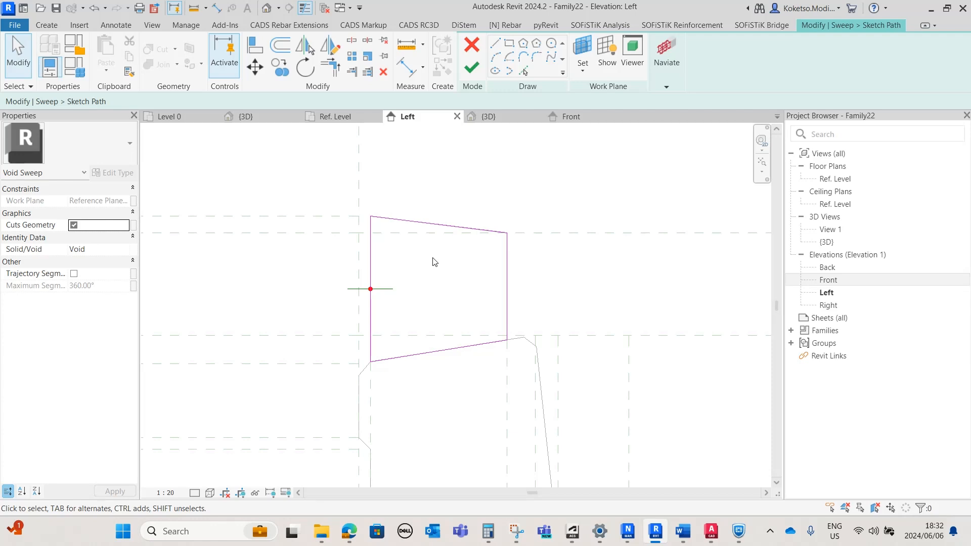
left_click(470, 69)
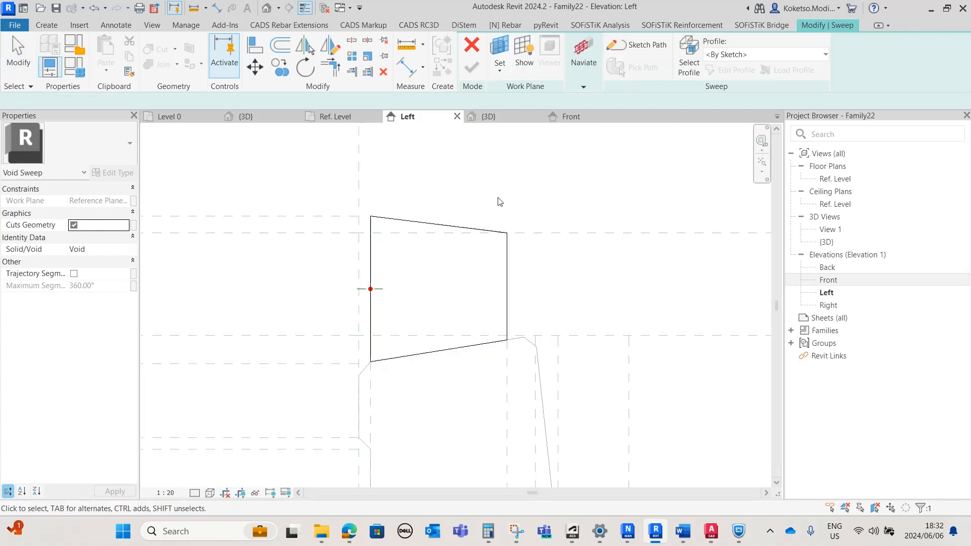
Sketch a triangular chamfer profile with legs about 20 mm long at the block's corner in the Ref. Level plan and finish it
left_click(717, 72)
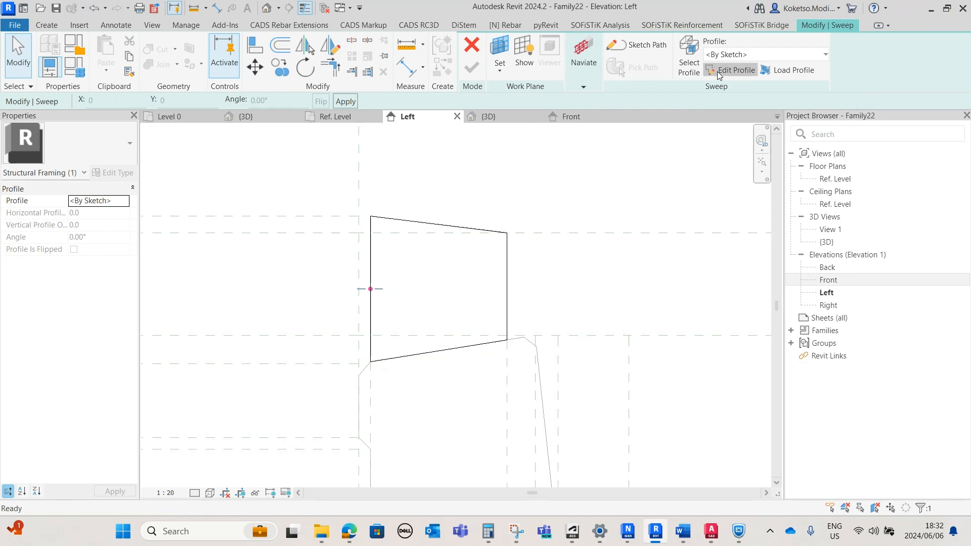
left_click(489, 386)
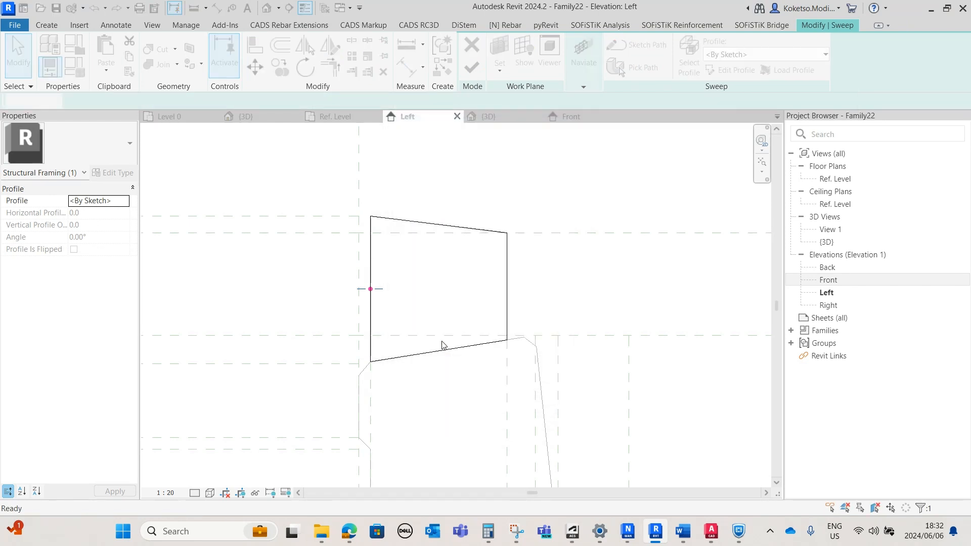
scroll(378, 232, "up", 3)
scroll(411, 184, "up", 3)
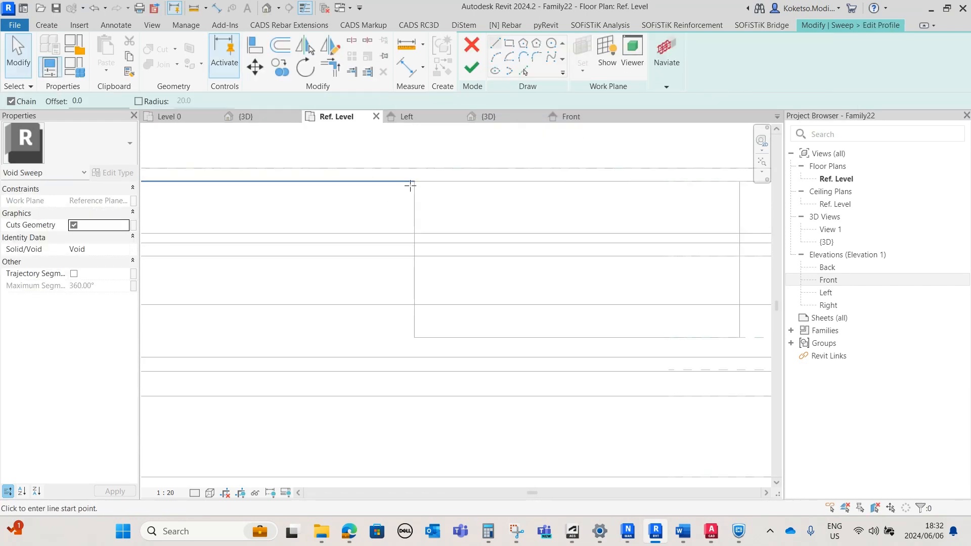
left_click(420, 175)
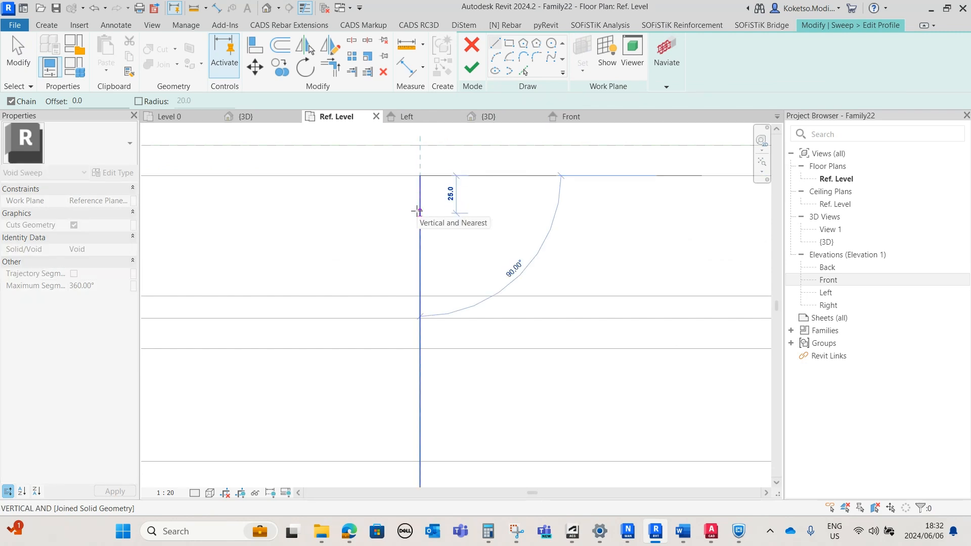
left_click(419, 206)
left_click(450, 175)
left_click(420, 175)
scroll(433, 245, "down", 2)
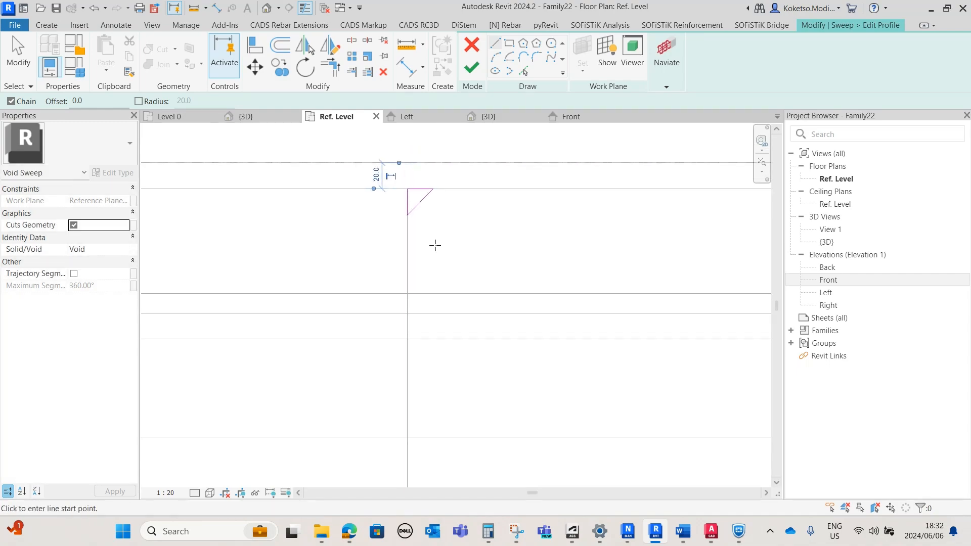
left_click(470, 69)
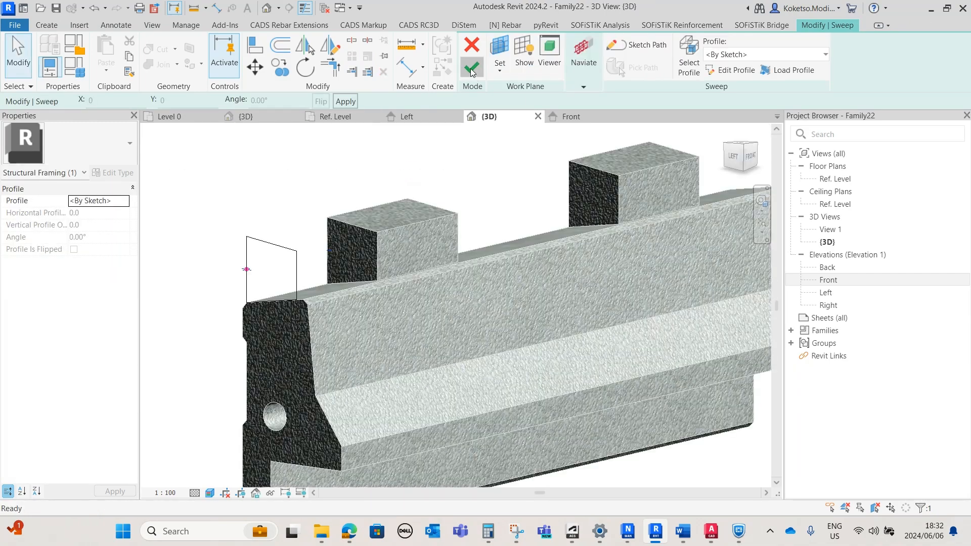
Complete the void sweep and inspect the chamfered end of the block in 3D
left_click(471, 67)
left_click(309, 242)
scroll(308, 245, "up", 2)
middle_click_drag(406, 347, 439, 319, "shift")
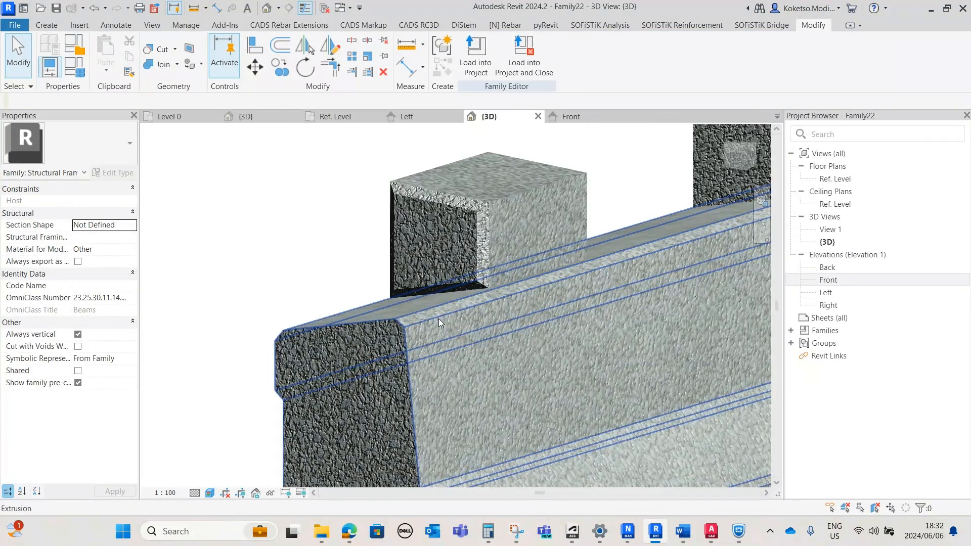
scroll(446, 290, "up", 1)
scroll(453, 289, "up", 3)
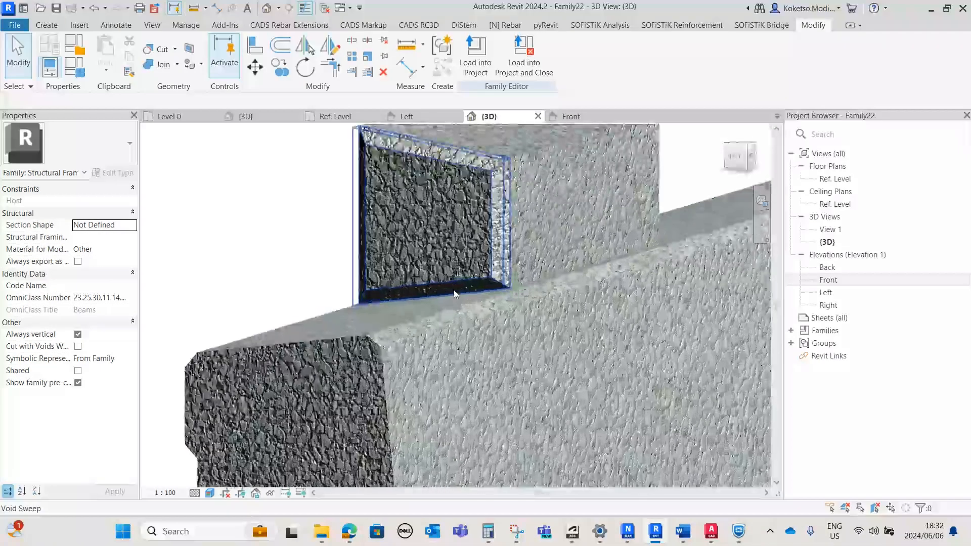
scroll(454, 290, "down", 2)
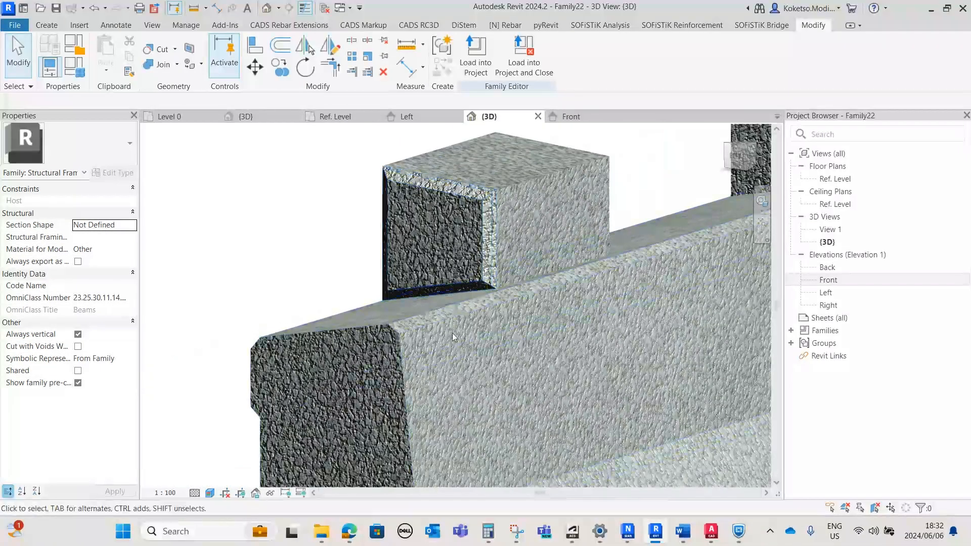
Edit the void sweep's path to delete its bottom segment along the beam's top, and complete the sweep
left_click(453, 287)
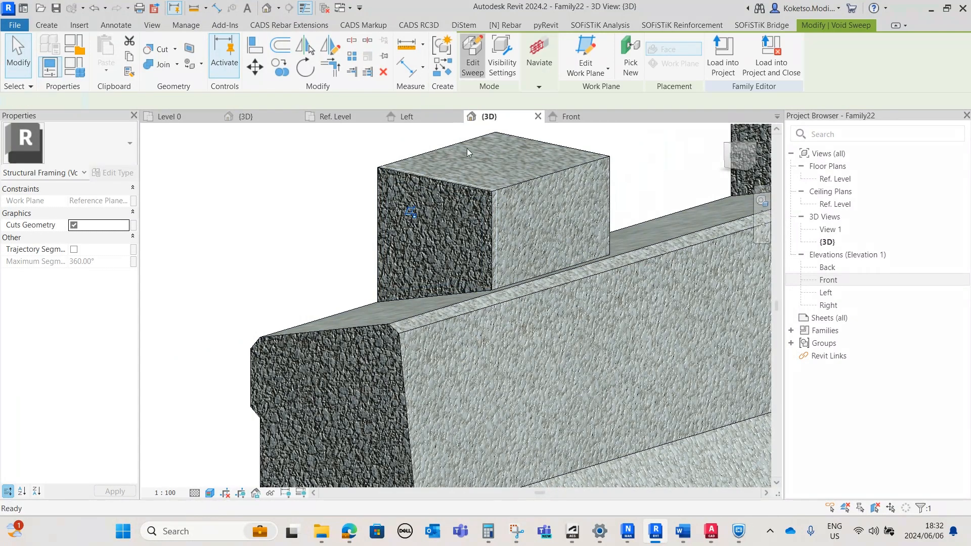
left_click(375, 303)
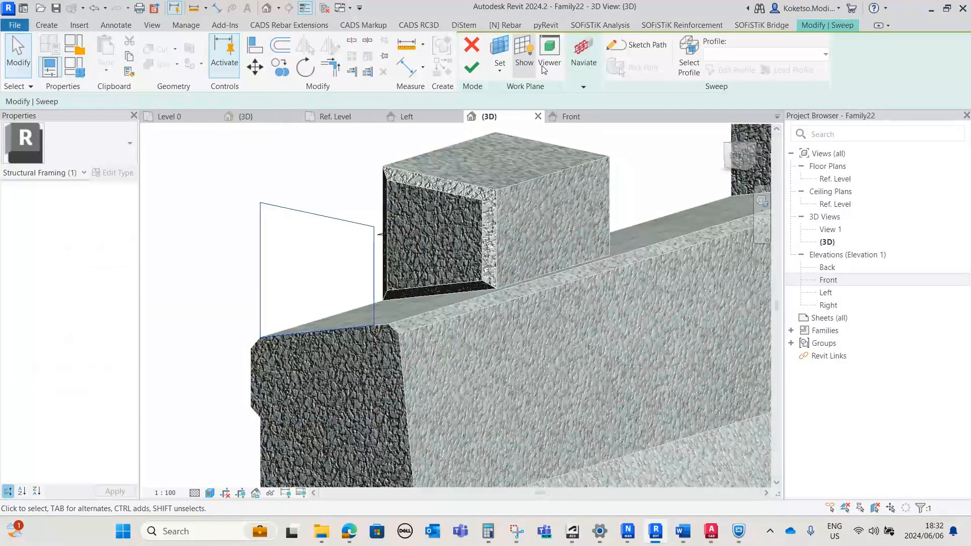
left_click(305, 329)
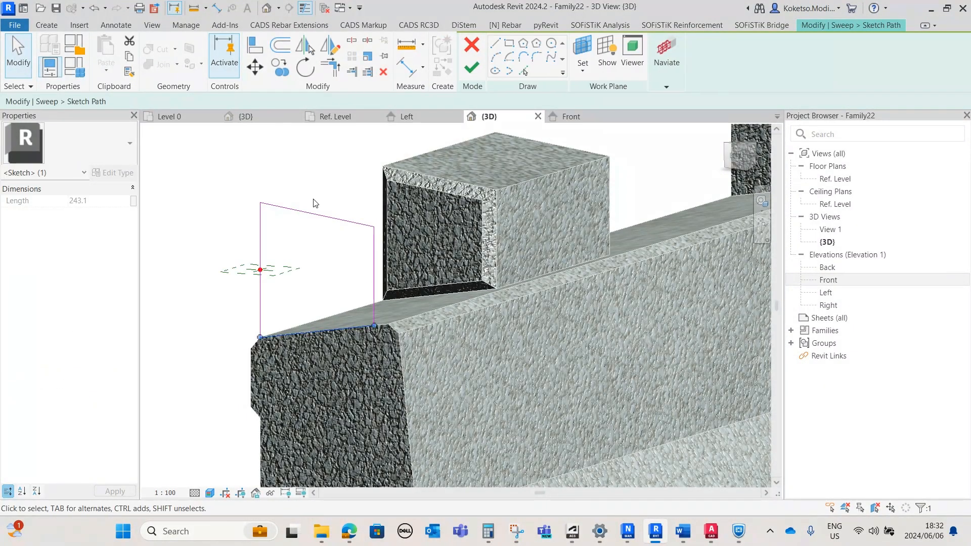
left_click(383, 73)
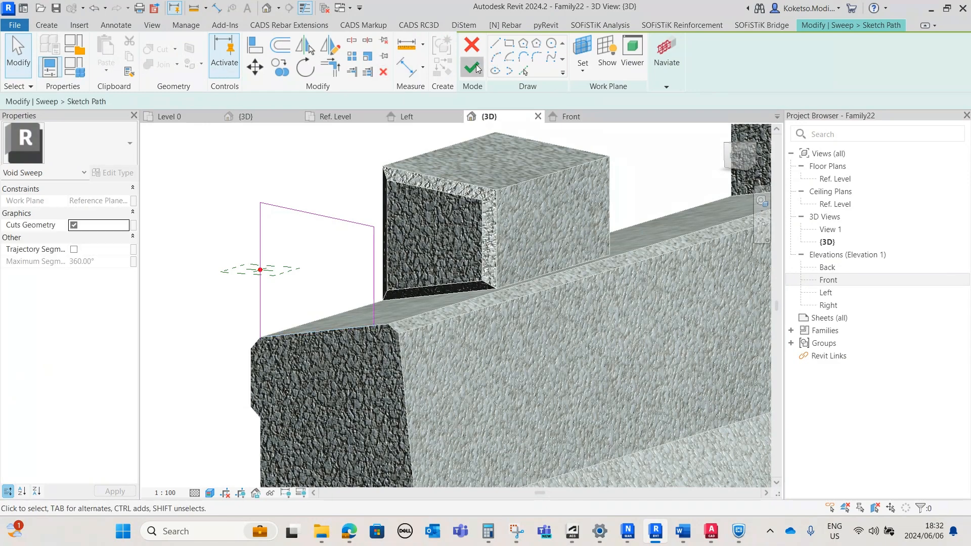
left_click(472, 69)
left_click(472, 68)
middle_click_drag(530, 347, 513, 391, "shift")
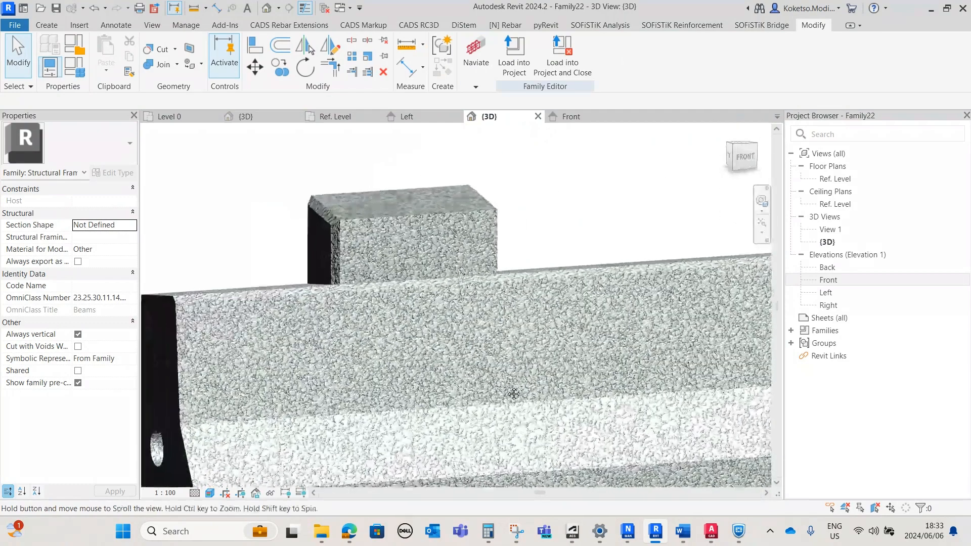
Mirror the void sweep in the Ref. Level plan about a vertical axis drawn near the middle of the block
left_click(328, 236)
left_click(333, 117)
scroll(405, 268, "up", 5)
left_click(329, 49)
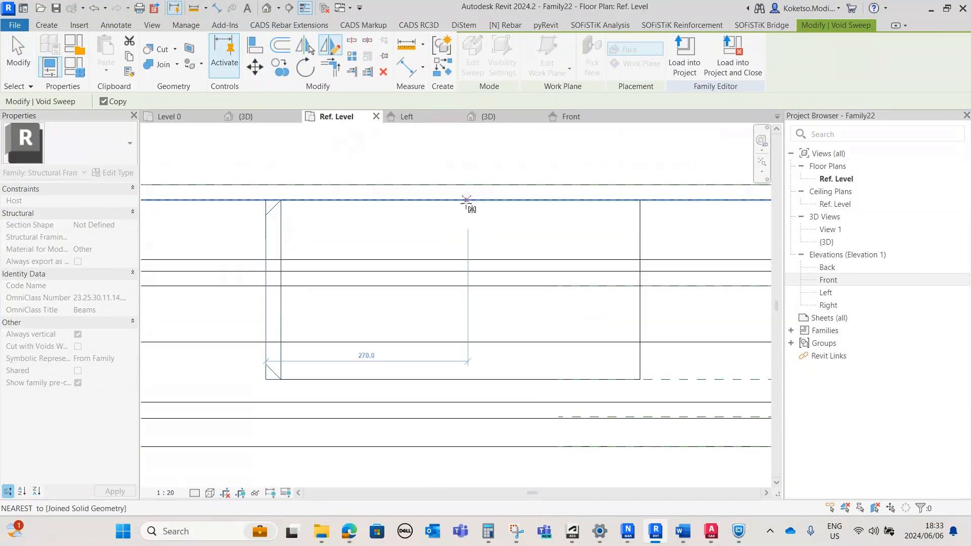
left_click(460, 200)
left_click(459, 255)
scroll(632, 277, "up", 2)
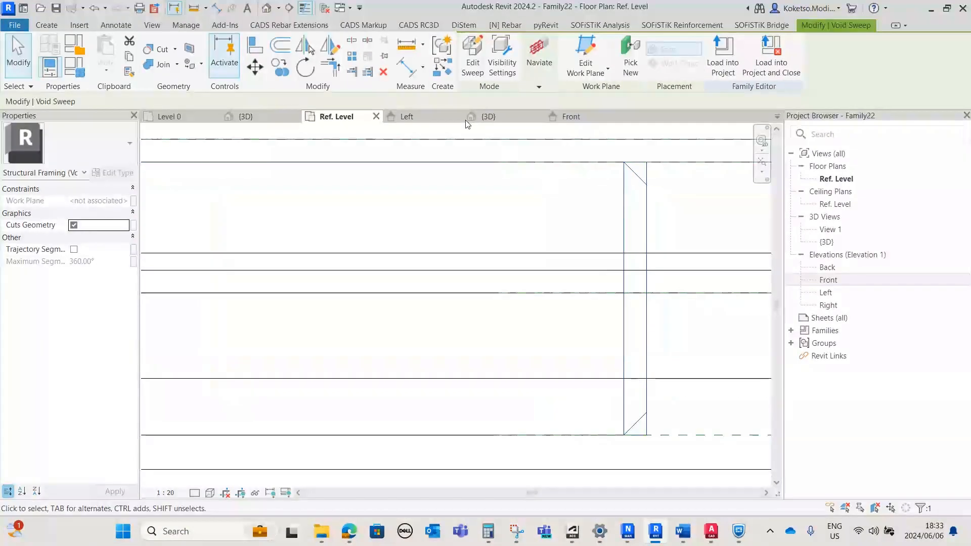
Move the mirrored void sweep so its outer edge meets the block's opposite end face, and view the block in 3D
key("m")
key("v")
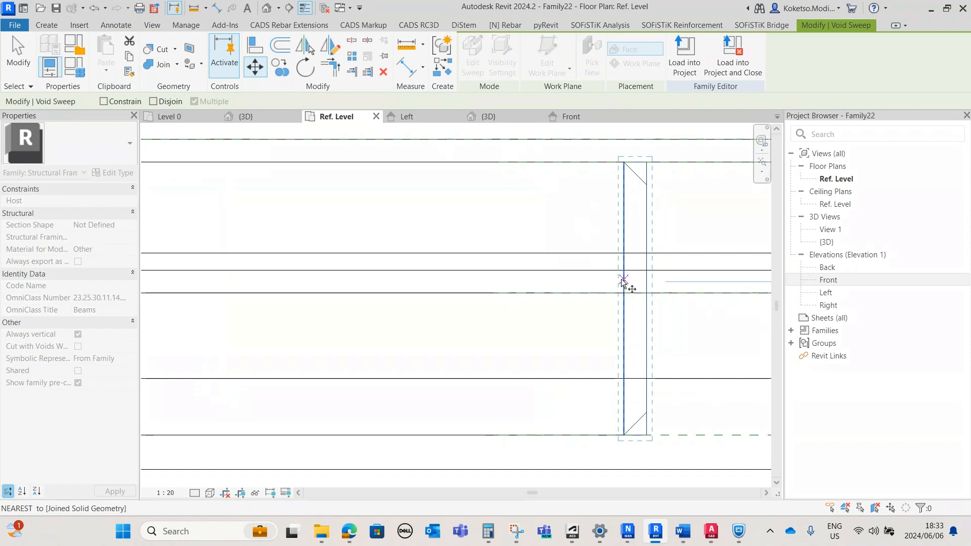
left_click(547, 282)
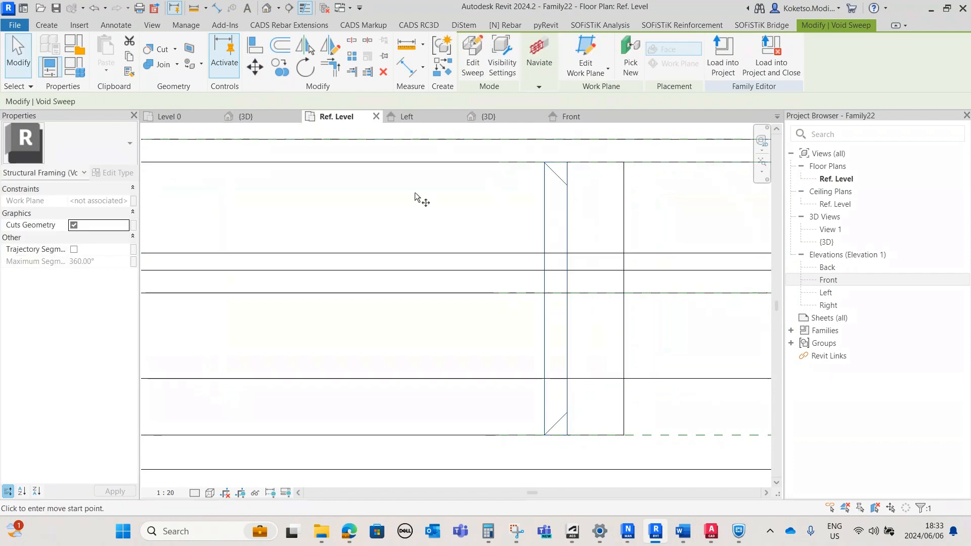
key("m")
key("v")
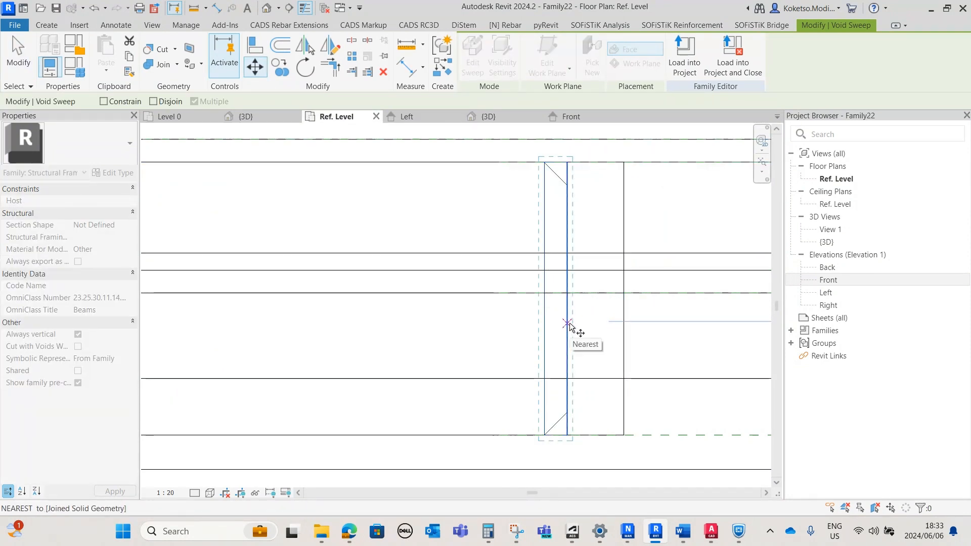
left_click(623, 323)
scroll(599, 274, "down", 3)
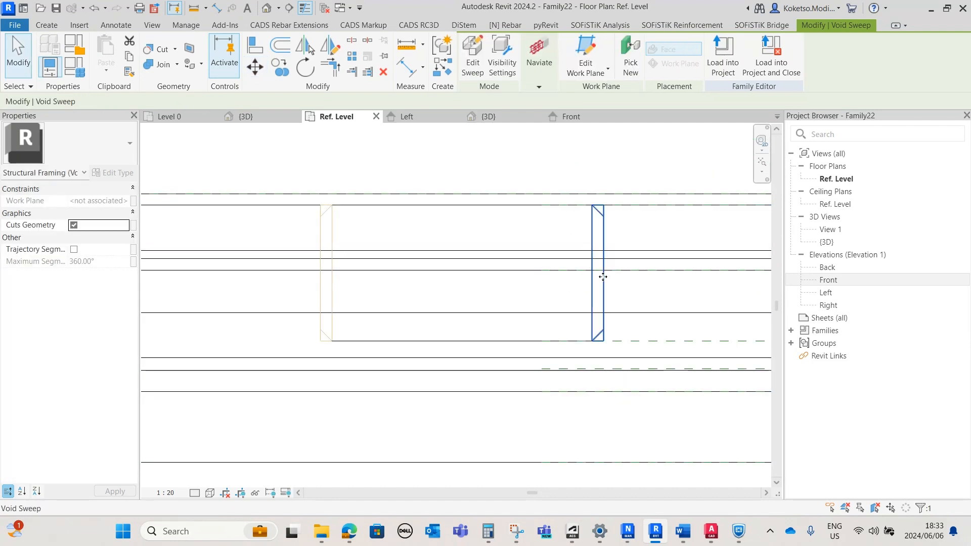
left_click(475, 211)
left_click(477, 117)
middle_click_drag(526, 230, 531, 275, "shift")
In the Front elevation, try to copy both void sweeps from the chamfered block onto the second block
left_click(570, 116)
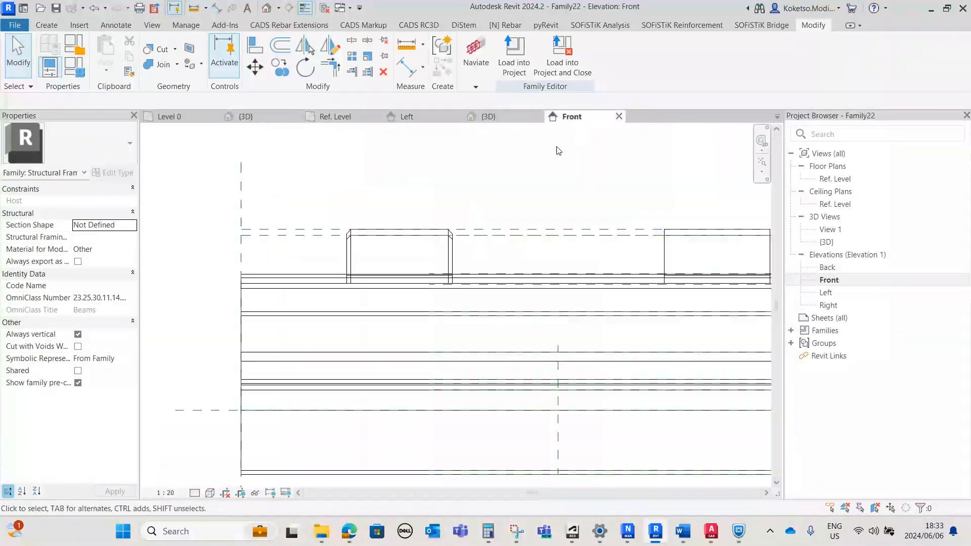
scroll(451, 259, "up", 3)
left_click(451, 254)
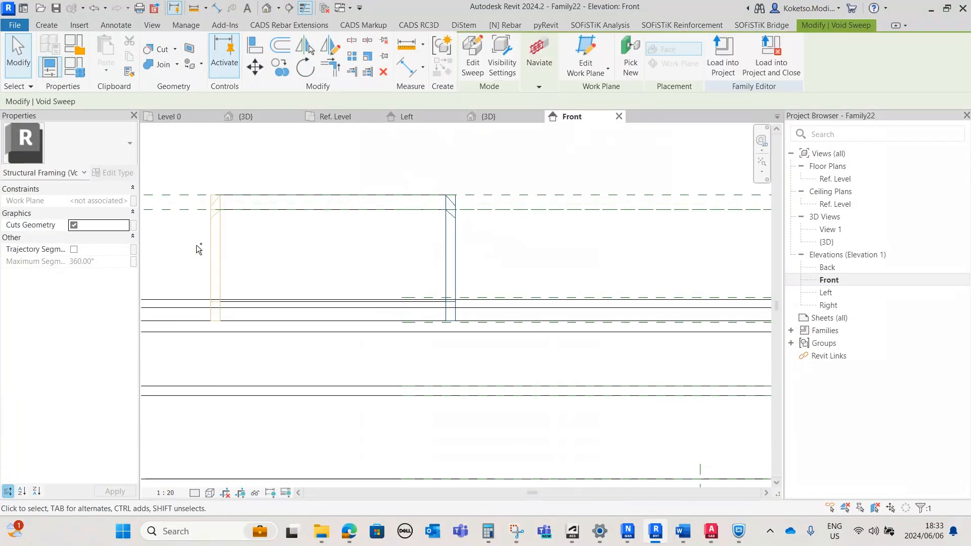
left_click(223, 237, "ctrl")
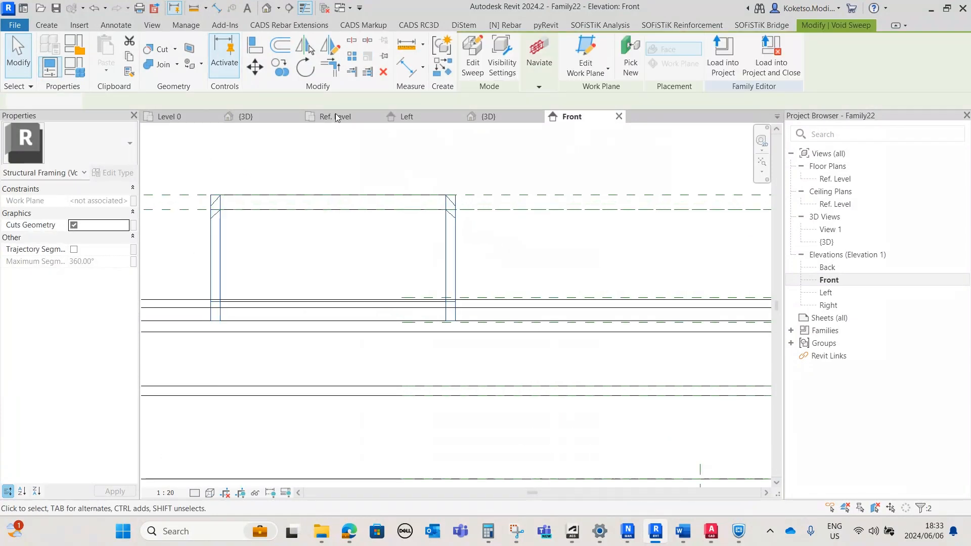
left_click(283, 69)
left_click(334, 195)
middle_click_drag(539, 214, 239, 216)
scroll(239, 216, "down", 3)
scroll(525, 210, "up", 2)
left_click(551, 202)
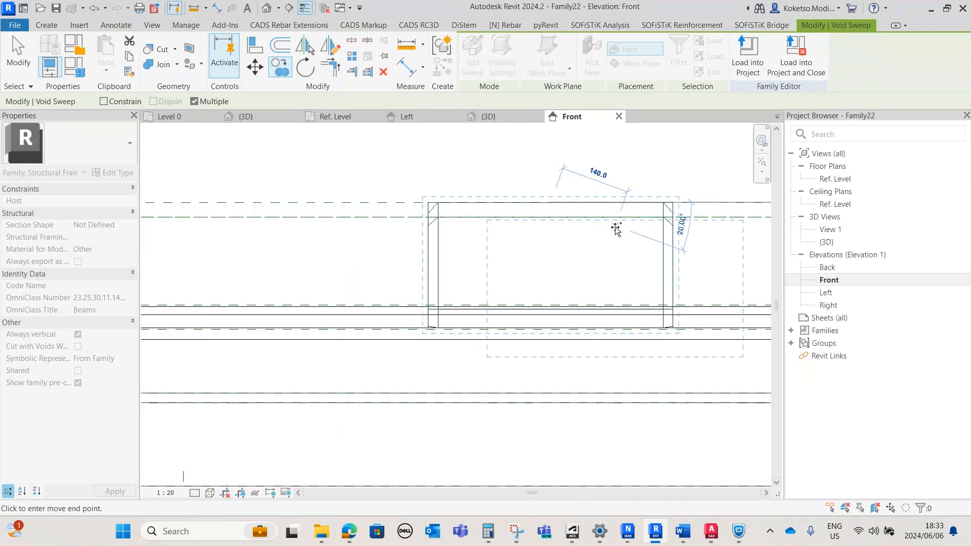
scroll(627, 227, "up", 2)
key("Escape")
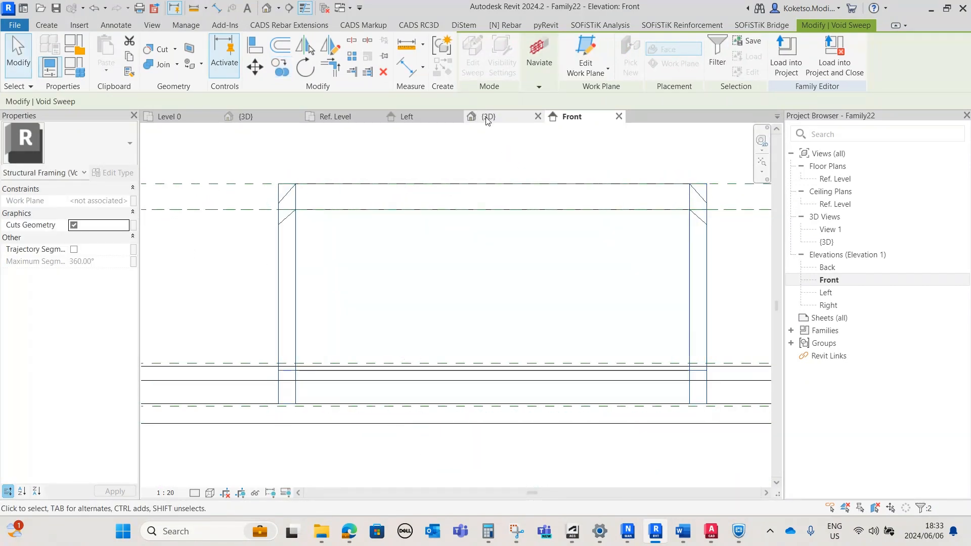
Inspect the second block with its copied void sweeps in 3D and try to start the Cut geometry command
left_click(487, 120)
middle_click_drag(397, 206, 410, 248, "shift")
scroll(547, 223, "up", 2)
middle_click_drag(547, 223, 621, 228, "shift")
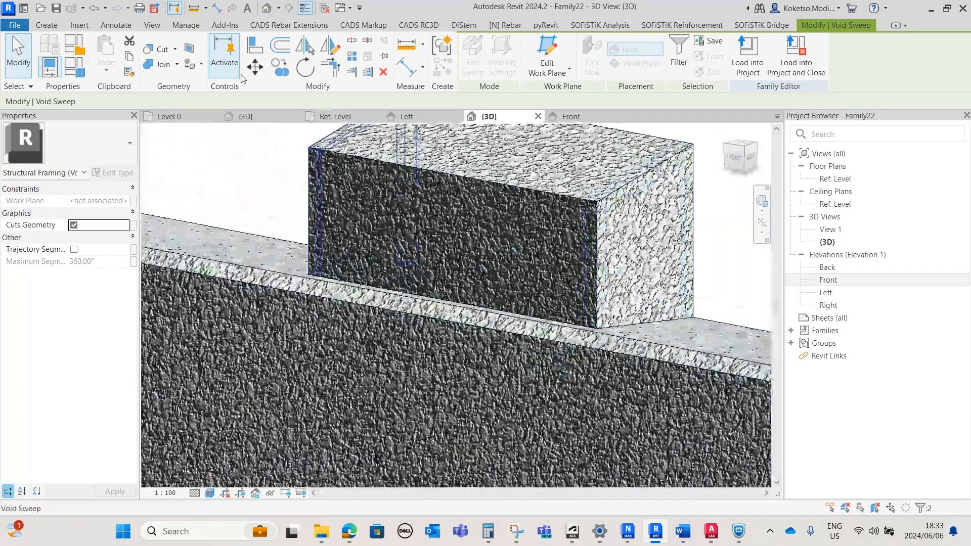
left_click(156, 49)
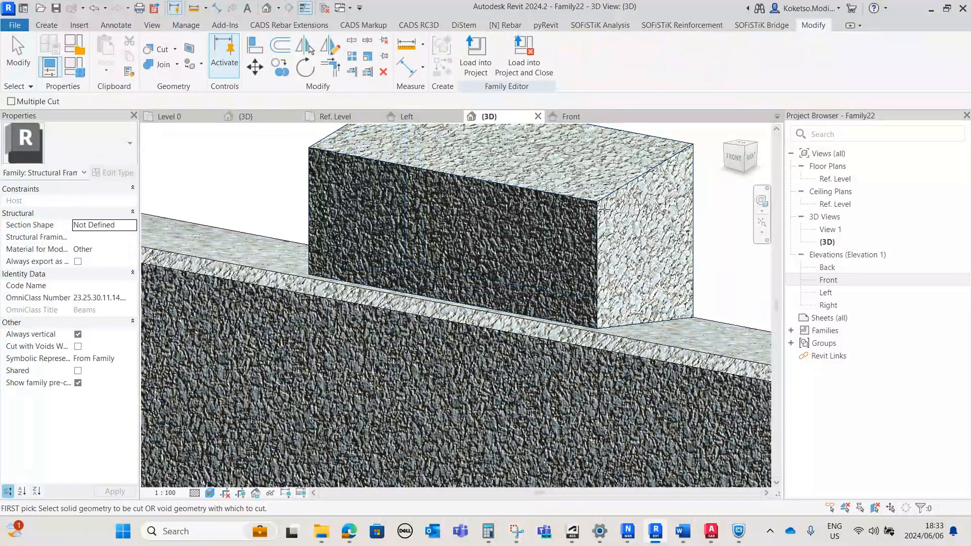
key("Escape")
Examine the second block in the Front elevation and undo the copy of the two void sweeps
left_click(567, 119)
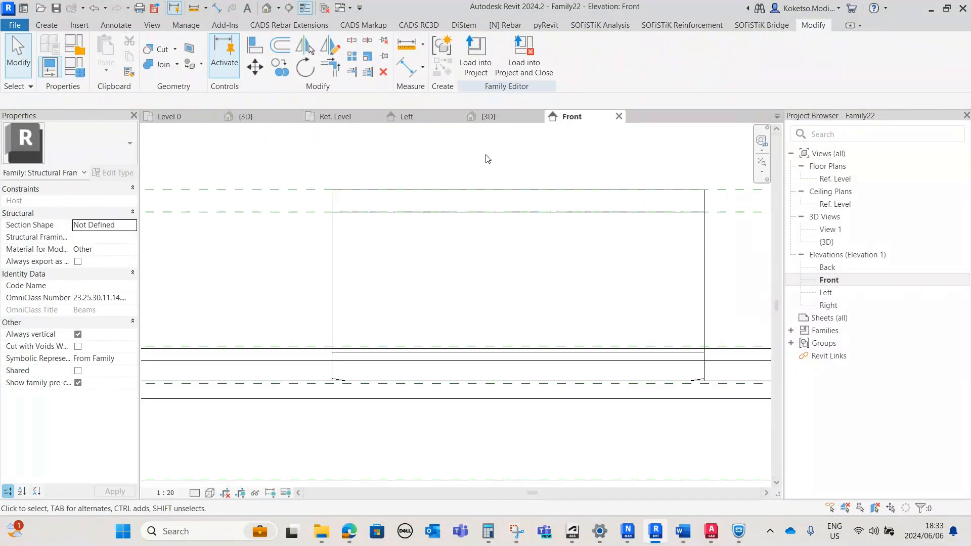
scroll(495, 202, "up", 3)
scroll(468, 213, "up", 2)
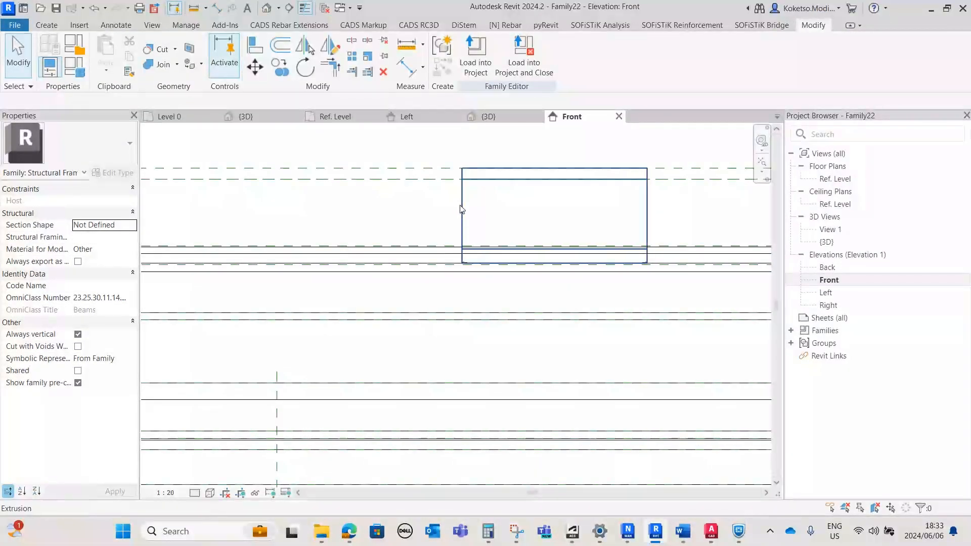
scroll(470, 253, "up", 2)
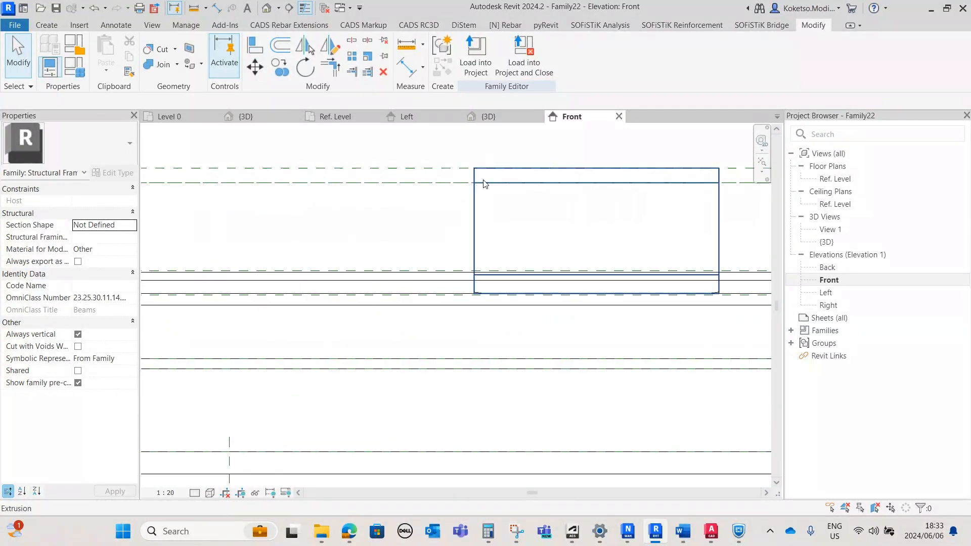
scroll(486, 186, "down", 2)
left_click(106, 8)
left_click(111, 25)
Try to copy only the chamfered block's right-end void sweep onto the right end of the second block
scroll(531, 149, "up", 2)
middle_click_drag(412, 250, 687, 227)
scroll(688, 227, "down", 2)
scroll(403, 215, "up", 2)
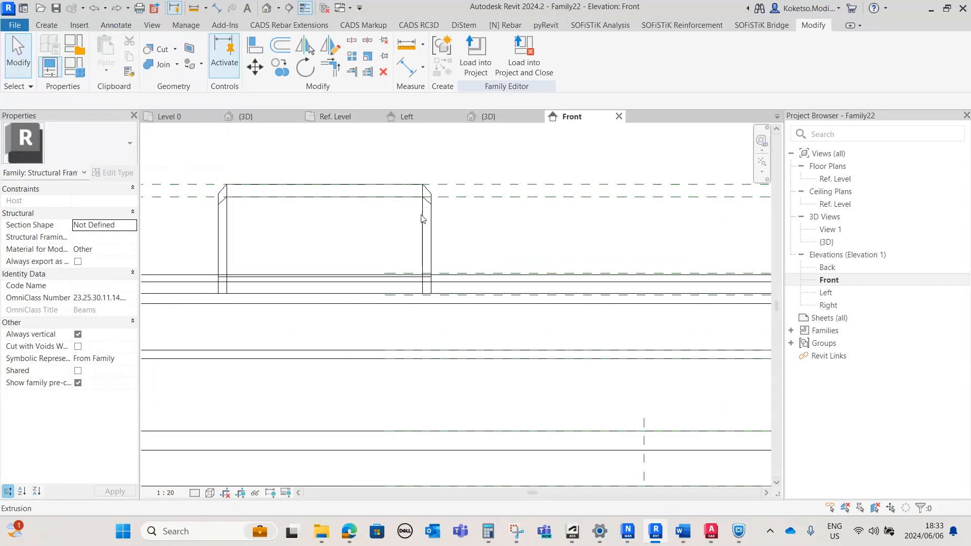
scroll(420, 216, "up", 2)
left_click(429, 218)
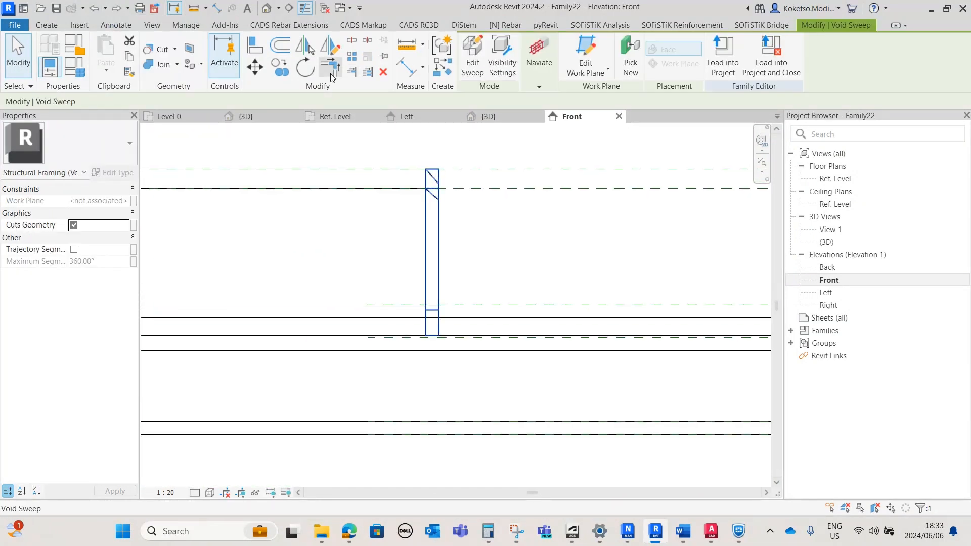
left_click(280, 68)
scroll(596, 207, "down", 3)
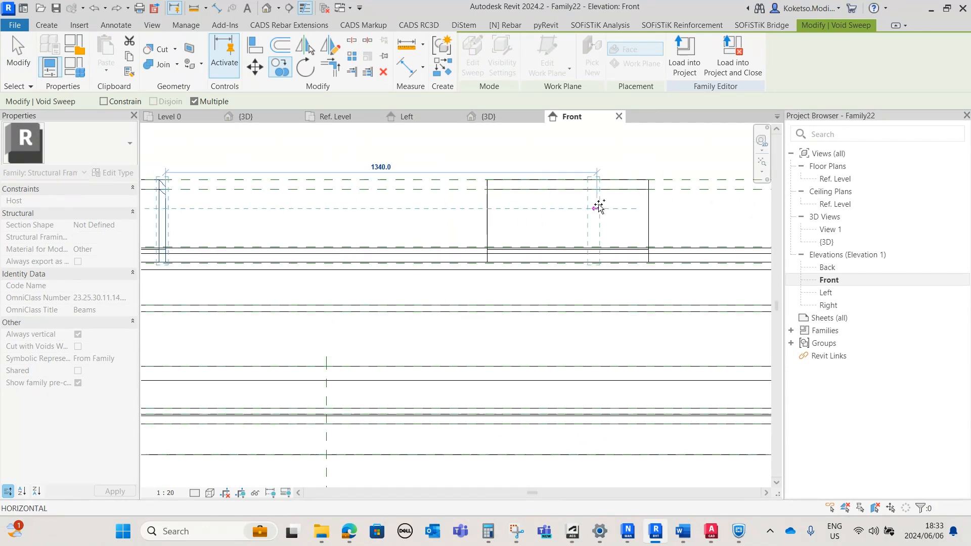
left_click(588, 210)
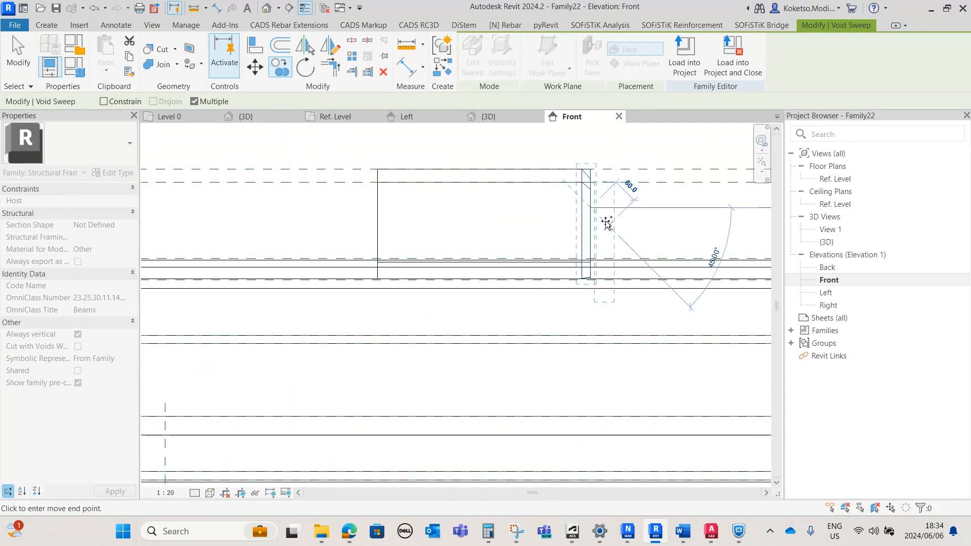
scroll(606, 222, "down", 3)
key("Escape")
Try to copy the chamfered block's left-end void sweep onto the second block's left face, and check the block in 3D
middle_click_drag(314, 261, 691, 242)
scroll(457, 194, "up", 1)
scroll(458, 196, "up", 1)
left_click(390, 192)
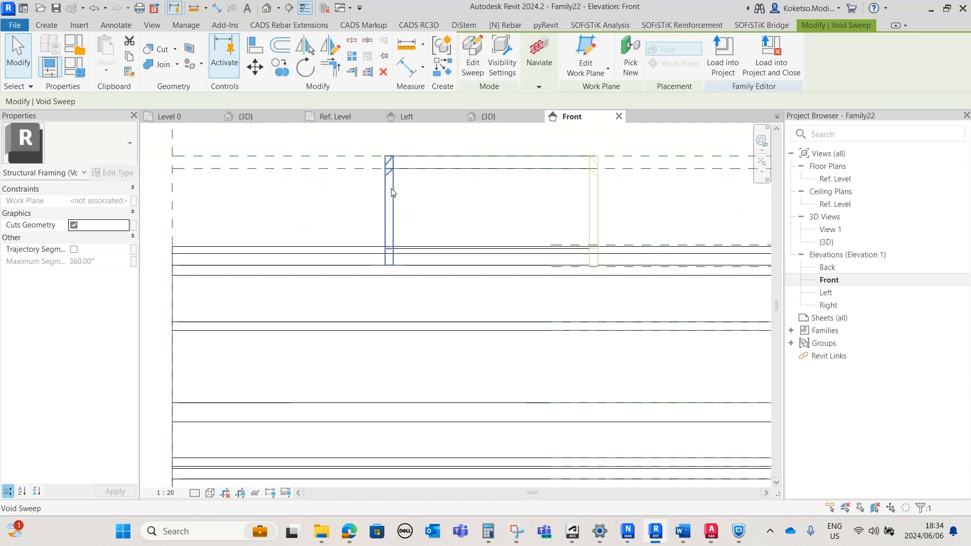
left_click(386, 223)
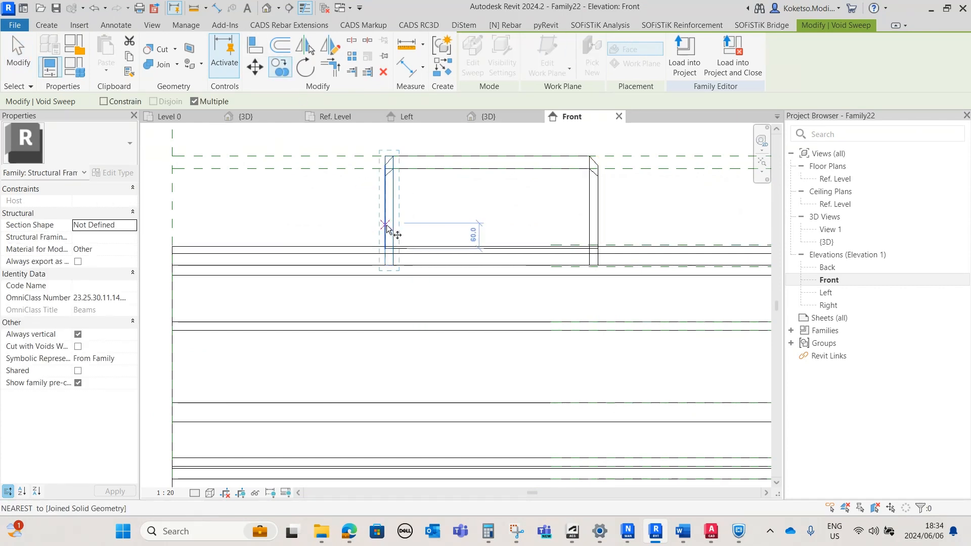
middle_click_drag(726, 222, 319, 260)
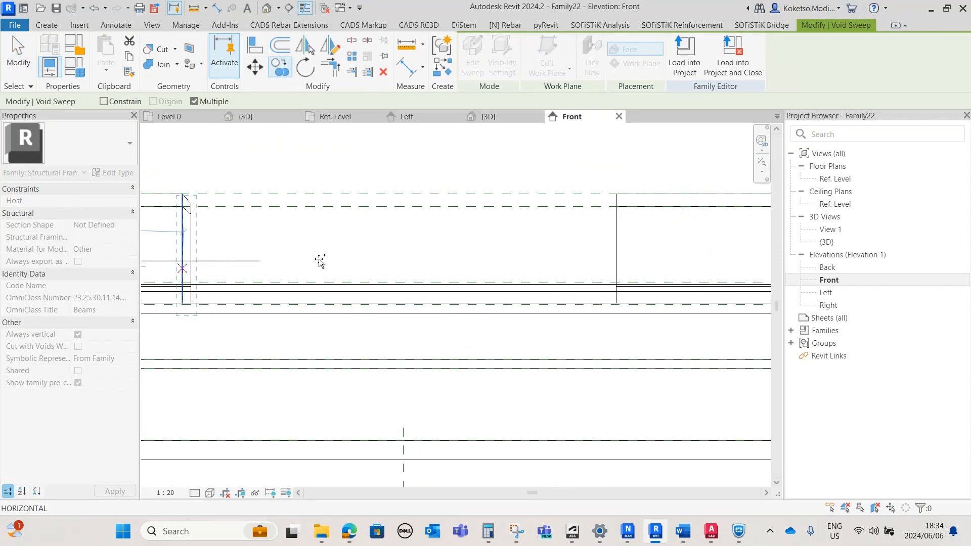
left_click(616, 261)
left_click(493, 119)
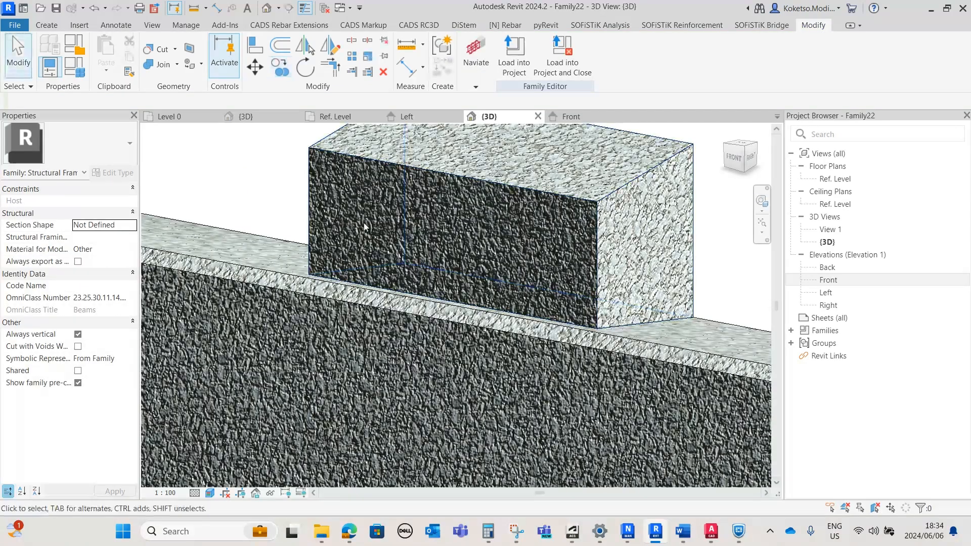
scroll(346, 217, "down", 2)
Try to cut the second block with its copied void sweep in the Front elevation, and check its end in 3D
left_click(570, 116)
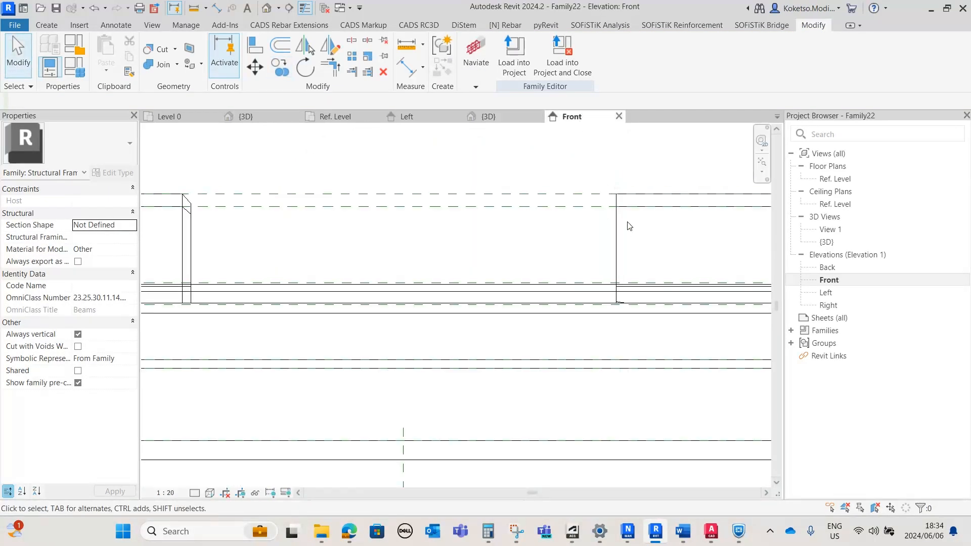
left_click(147, 49)
left_click(439, 231)
left_click(447, 199)
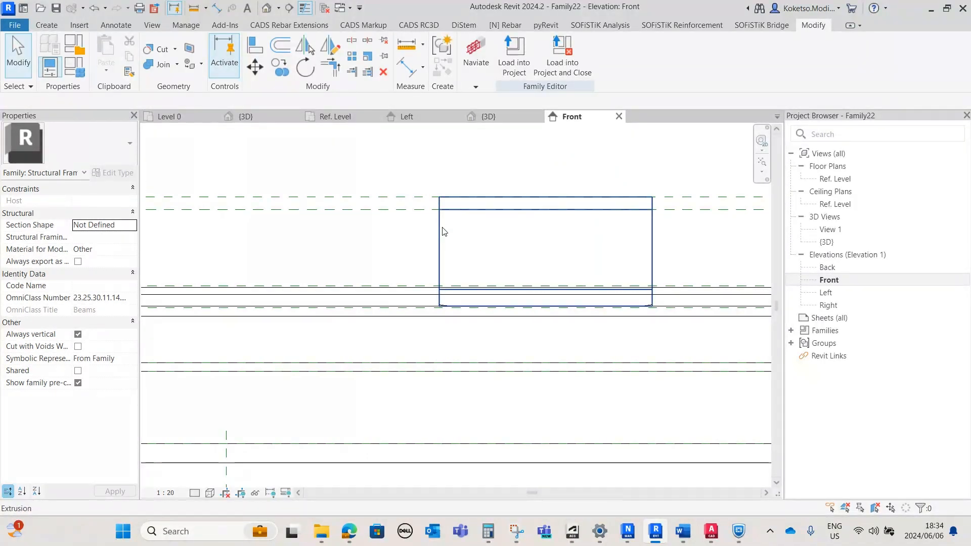
left_click(526, 117)
middle_click_drag(501, 247, 408, 237, "shift")
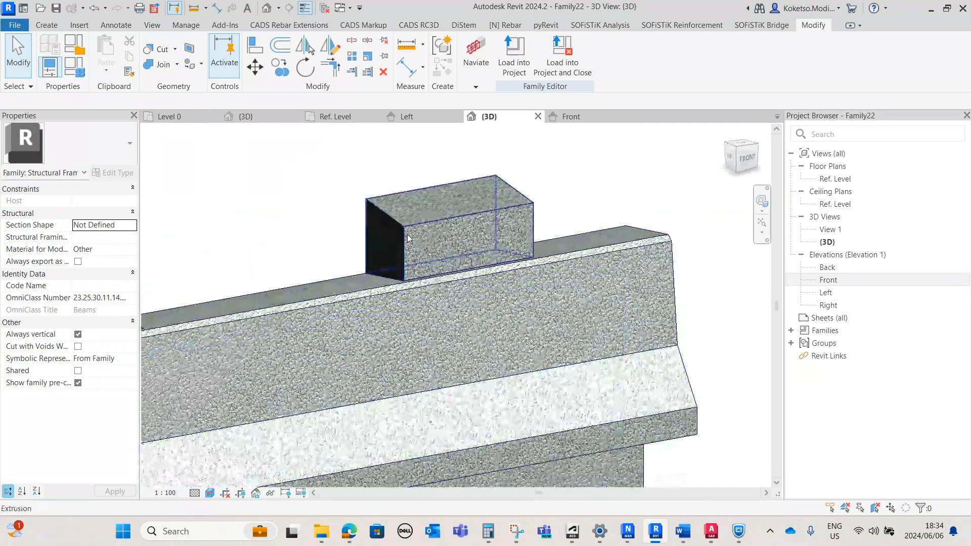
Undo the latest changes to the second block's copied void sweeps
left_click(104, 10)
left_click(103, 25)
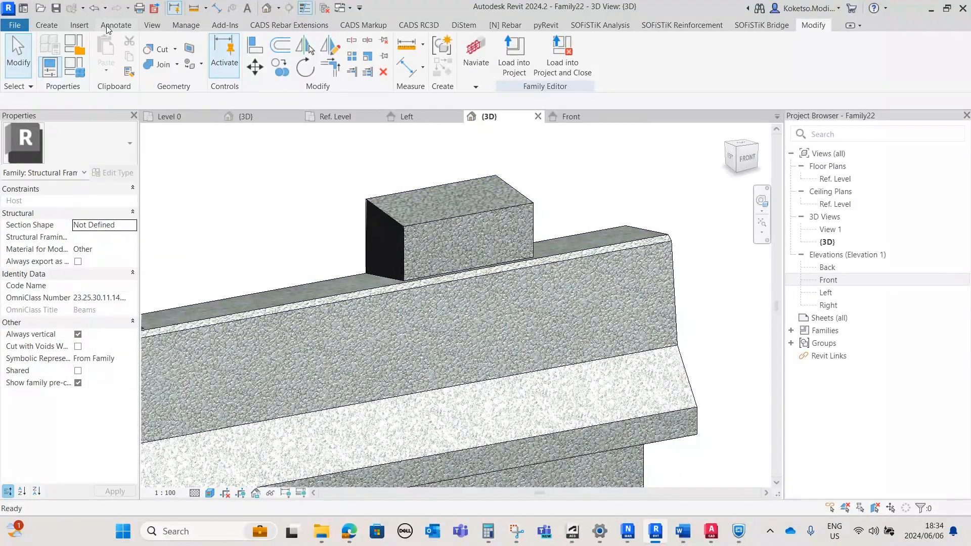
left_click(105, 9)
left_click(103, 24)
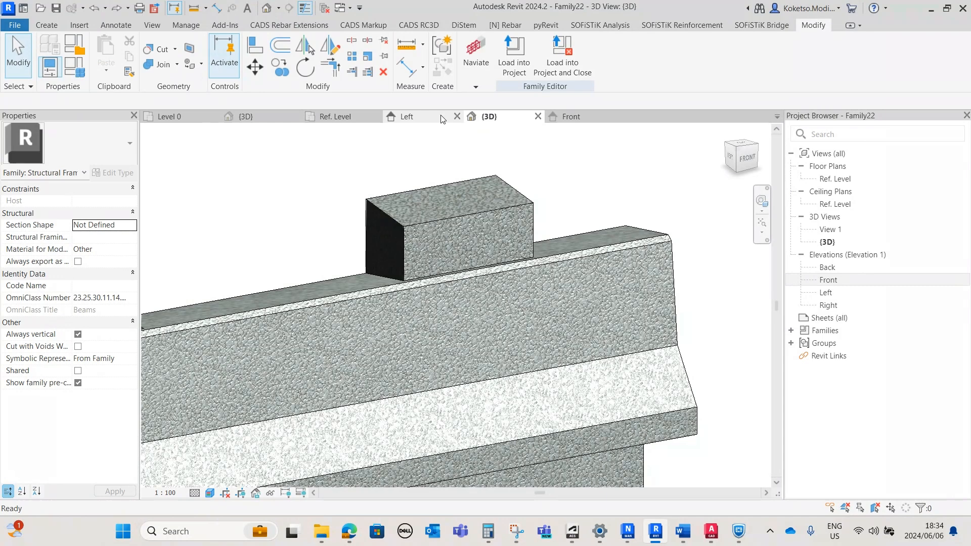
Open the Right elevation, raise its detail level, and set the visual style to Hidden Line
double_click(828, 305)
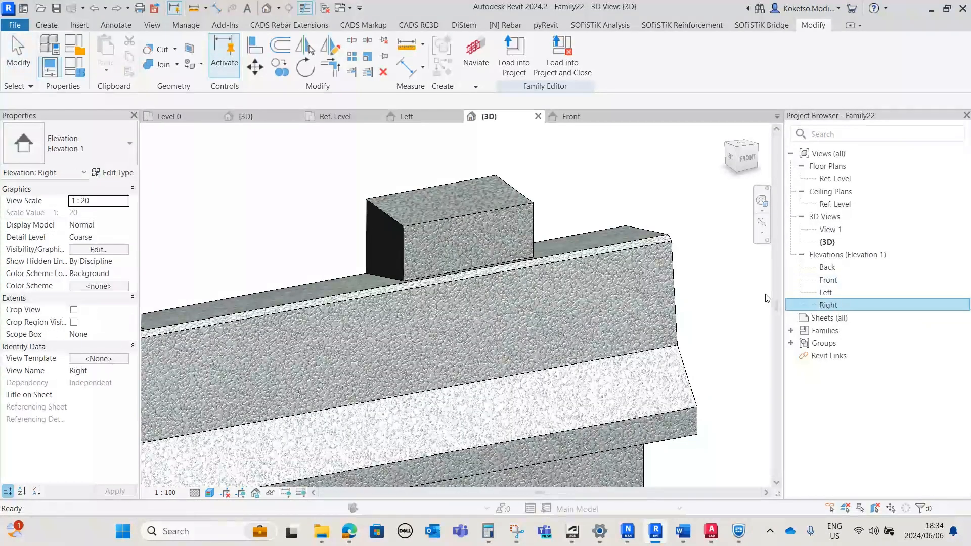
scroll(470, 271, "up", 6)
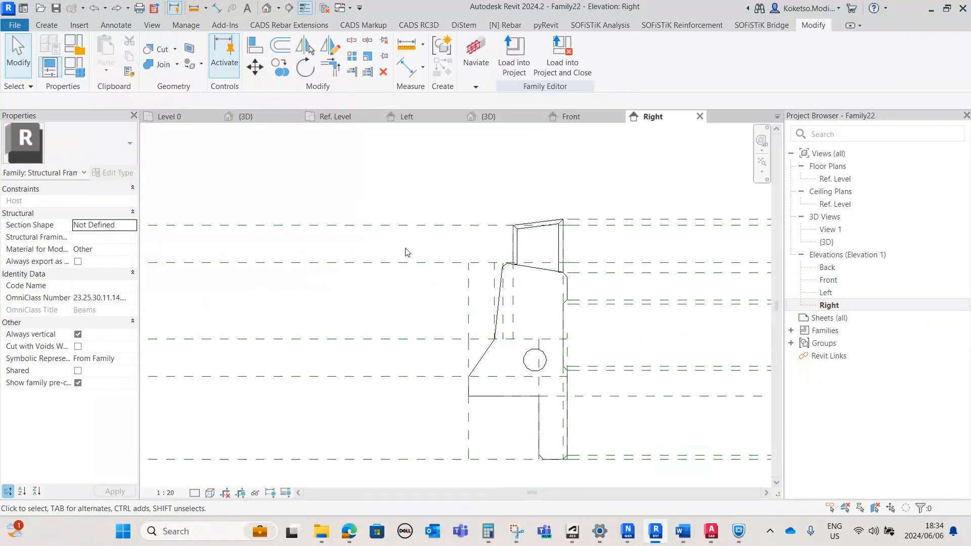
left_click(194, 493)
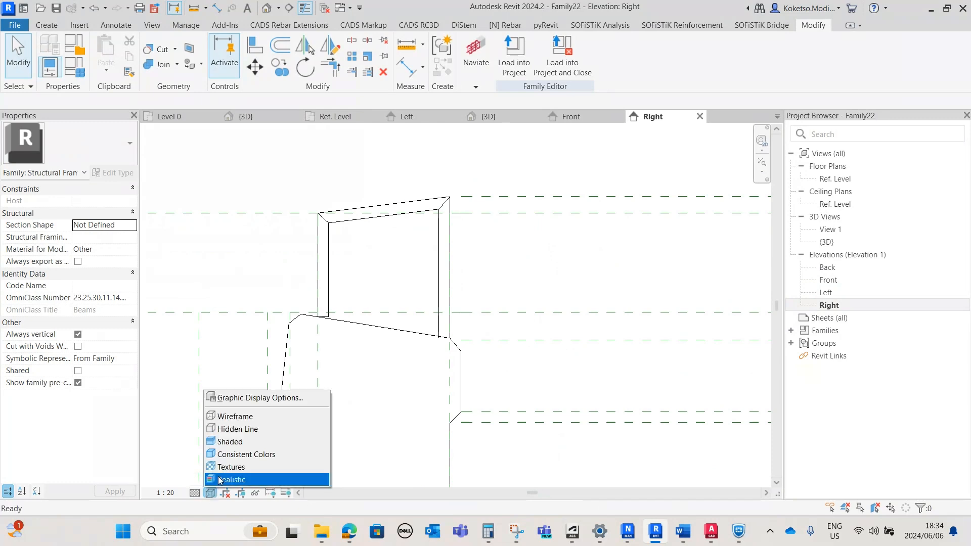
left_click(238, 429)
scroll(404, 253, "up", 1)
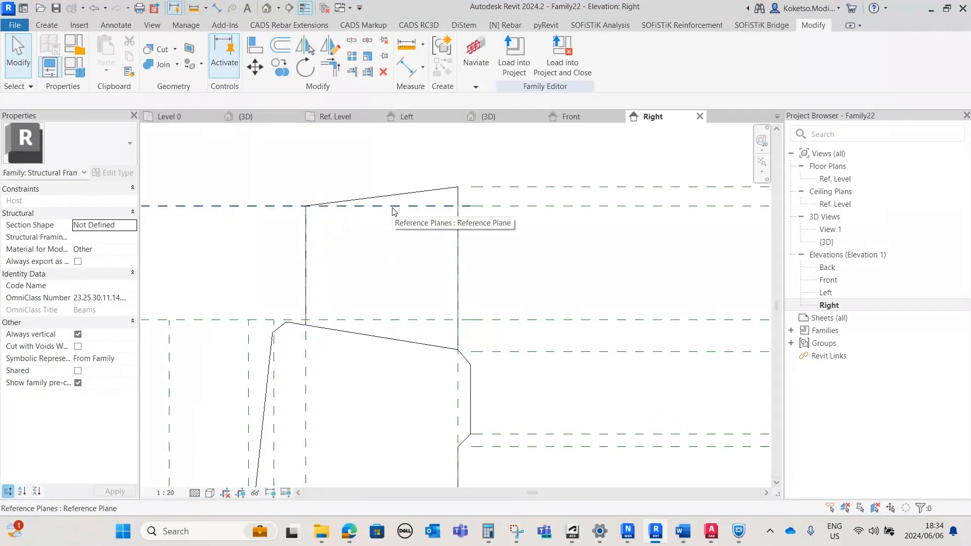
scroll(300, 249, "up", 1)
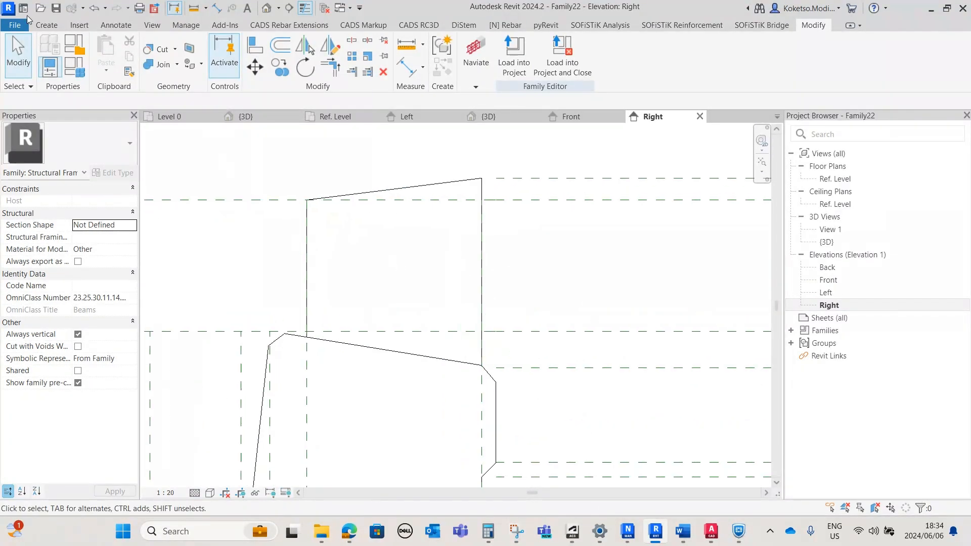
Start a void sweep with a sketched path on the work plane Reference Plane : Right
left_click(53, 29)
left_click(247, 74)
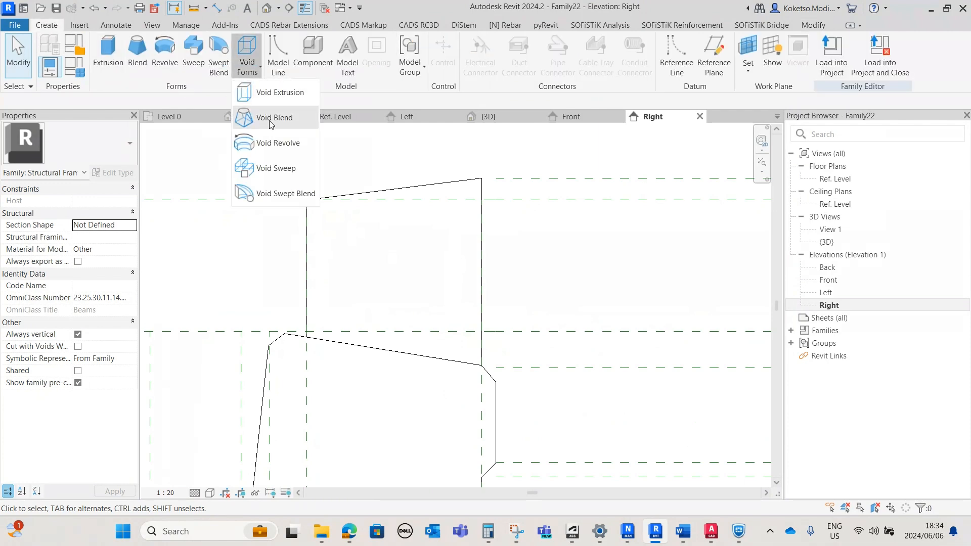
left_click(268, 169)
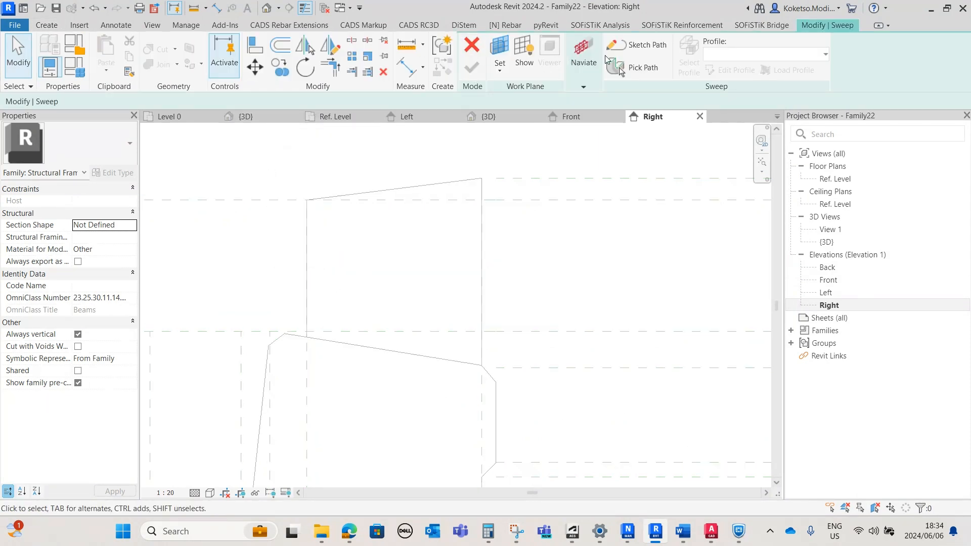
left_click(636, 46)
left_click(501, 263)
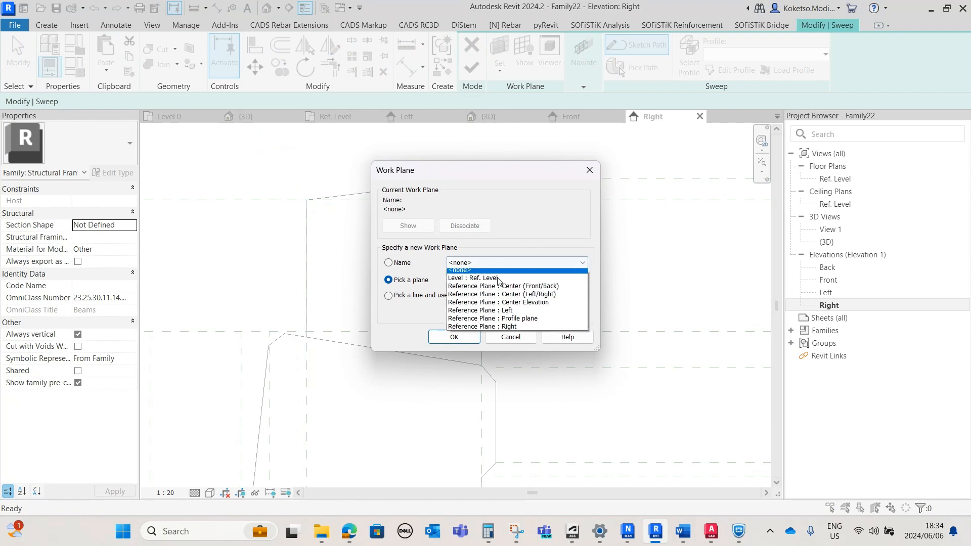
left_click(496, 328)
left_click(454, 336)
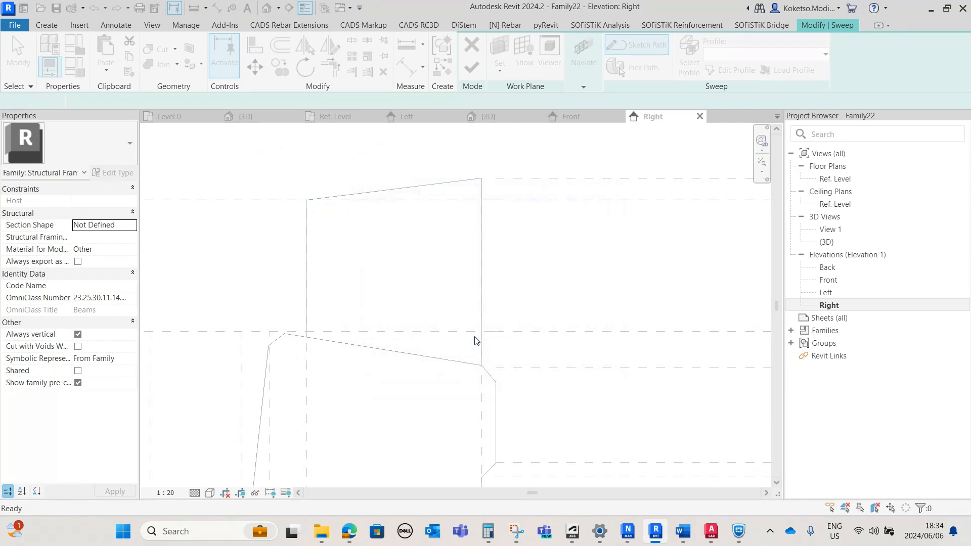
Sketch the void sweep path up one side, over the sloping top and down the other side of the block's end
left_click(482, 365)
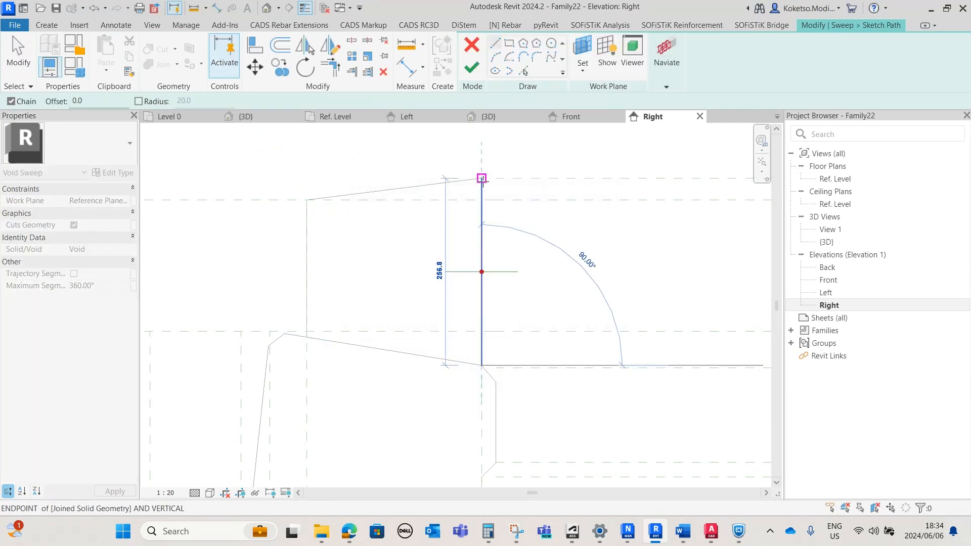
left_click(482, 178)
left_click(307, 199)
left_click(306, 337)
left_click(471, 67)
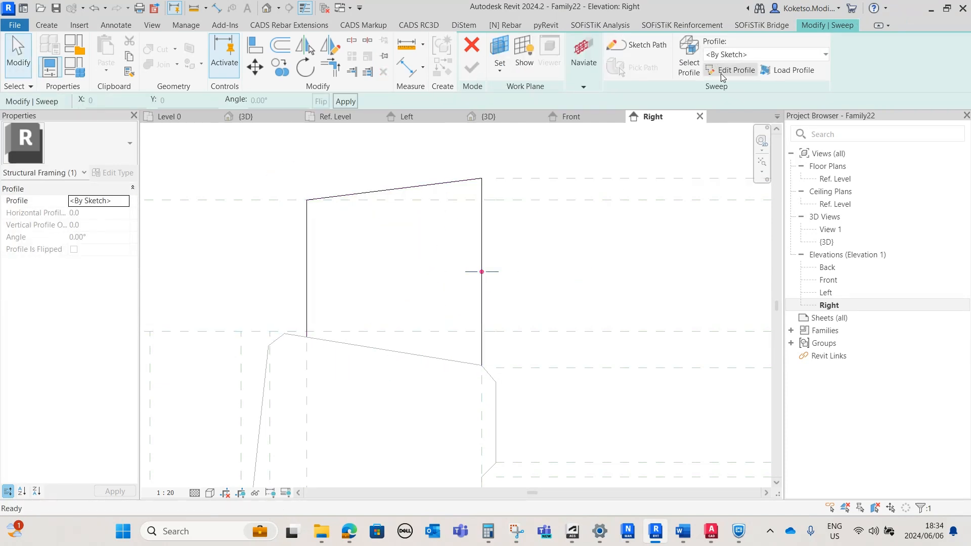
In the Ref. Level floor plan, sketch a triangular profile with about 20 mm legs at the block's corner and finish the void sweep
left_click(721, 74)
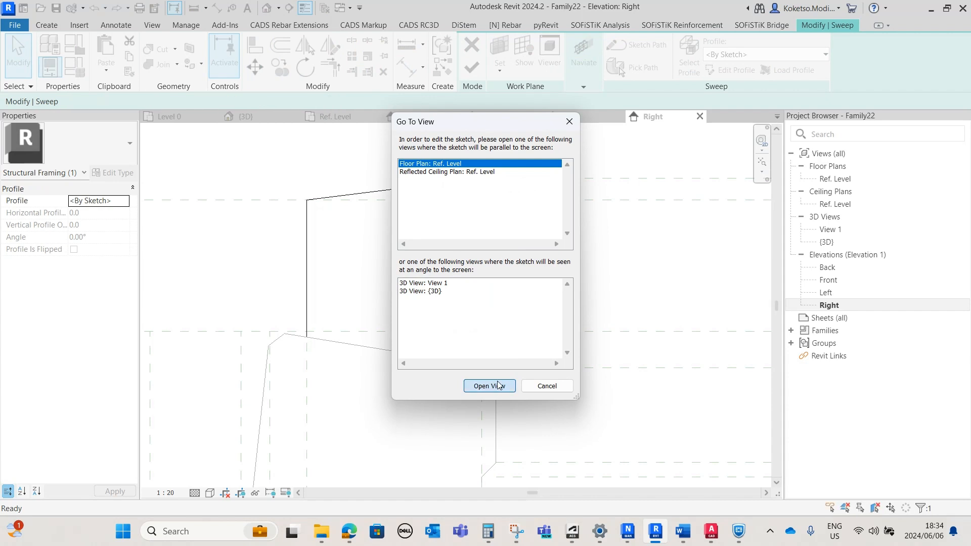
left_click(489, 386)
scroll(297, 319, "up", 4)
scroll(408, 243, "up", 3)
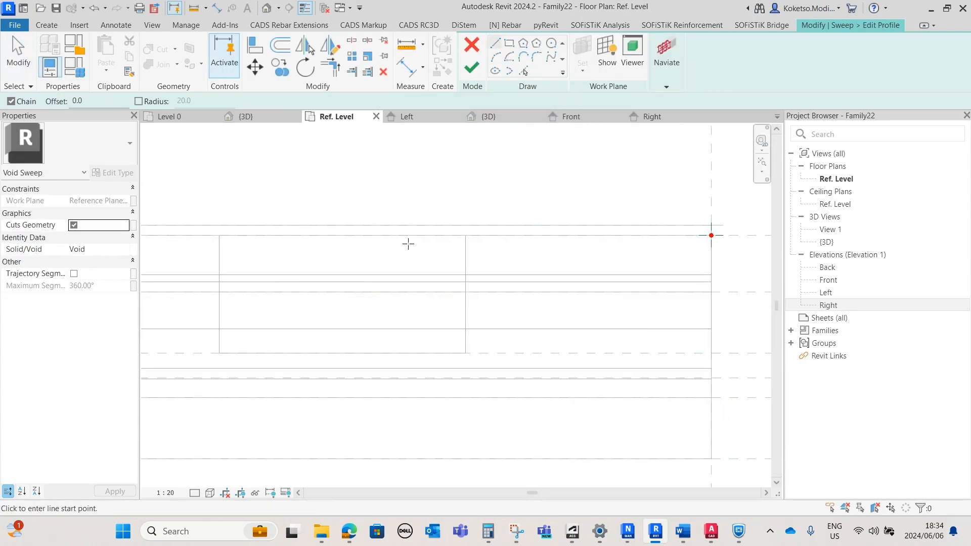
left_click(526, 226)
scroll(527, 243, "up", 2)
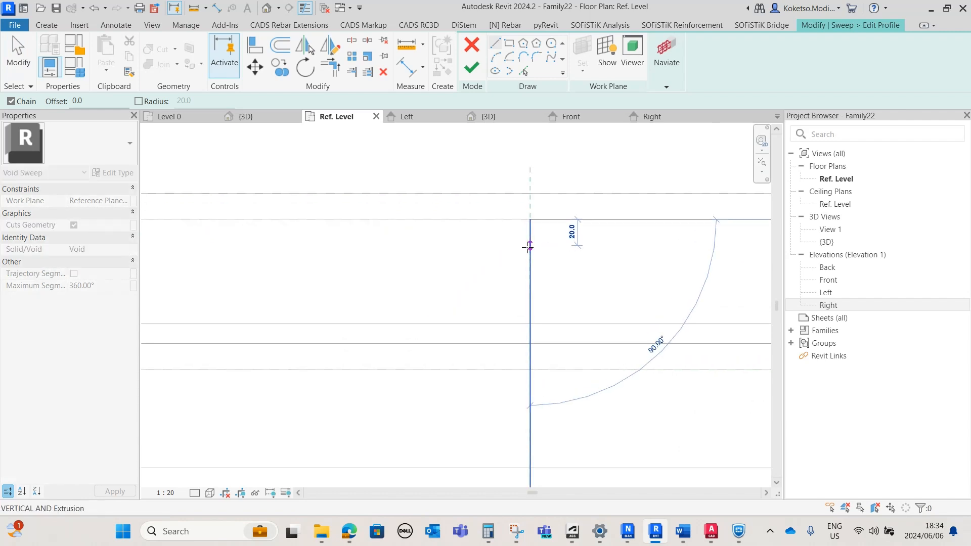
left_click(528, 244)
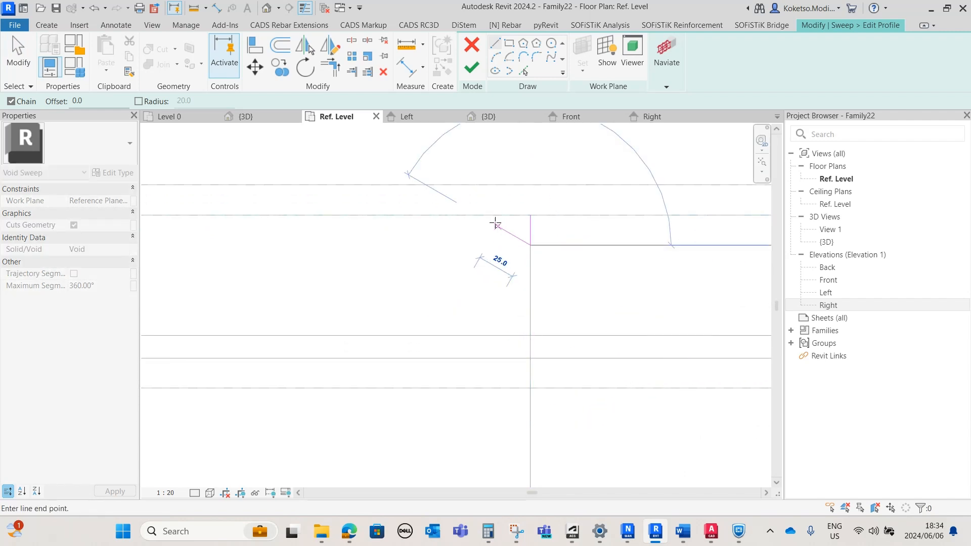
left_click(501, 213)
left_click(529, 217)
scroll(527, 250, "down", 3)
key("Escape")
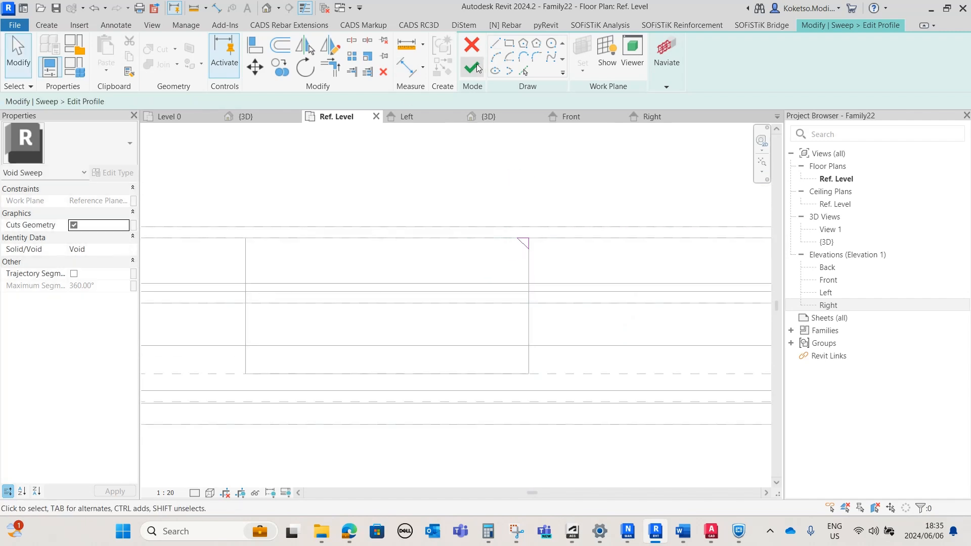
left_click(472, 69)
left_click(472, 69)
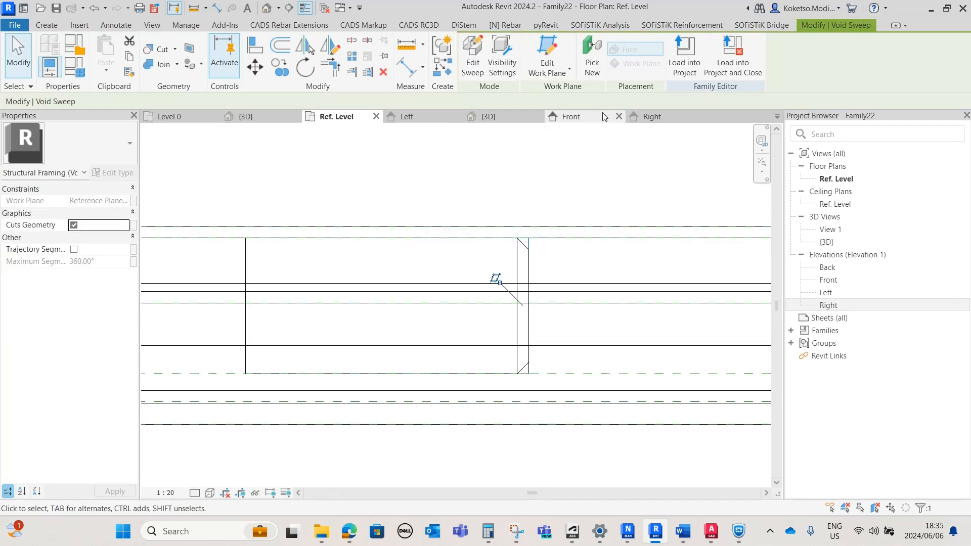
Examine the chamfered block end in 3D and select its void sweep, continuing in the Front elevation
left_click(483, 118)
scroll(554, 333, "up", 5)
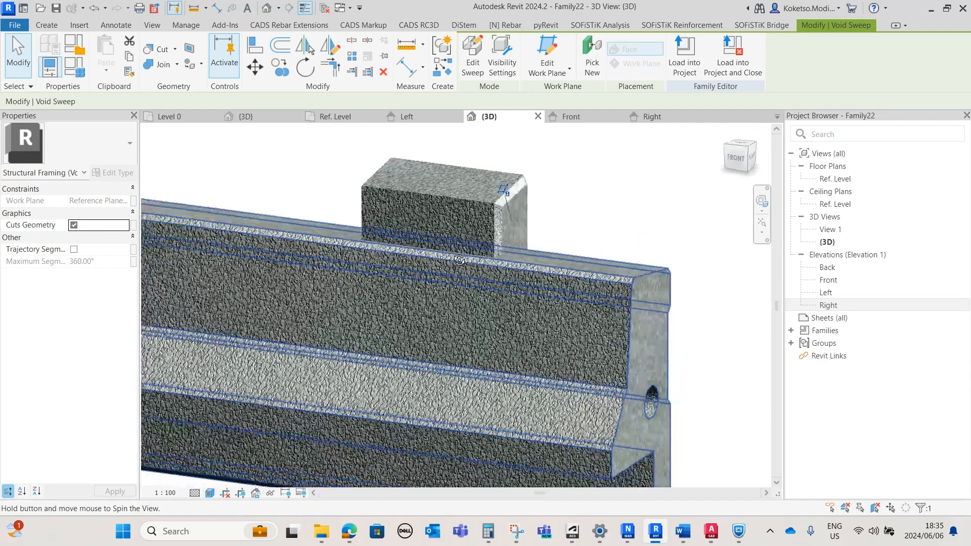
key("Escape")
mouse_move(553, 333)
middle_mouse_down("shift")
mouse_move(485, 326)
mouse_move(551, 326)
middle_mouse_up("shift")
left_click(509, 213)
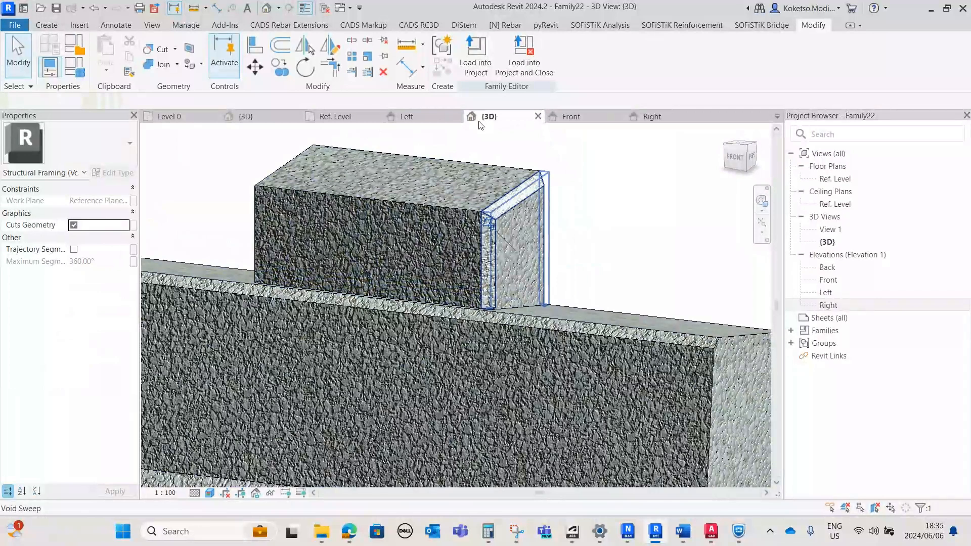
left_click(568, 117)
scroll(514, 189, "up", 1)
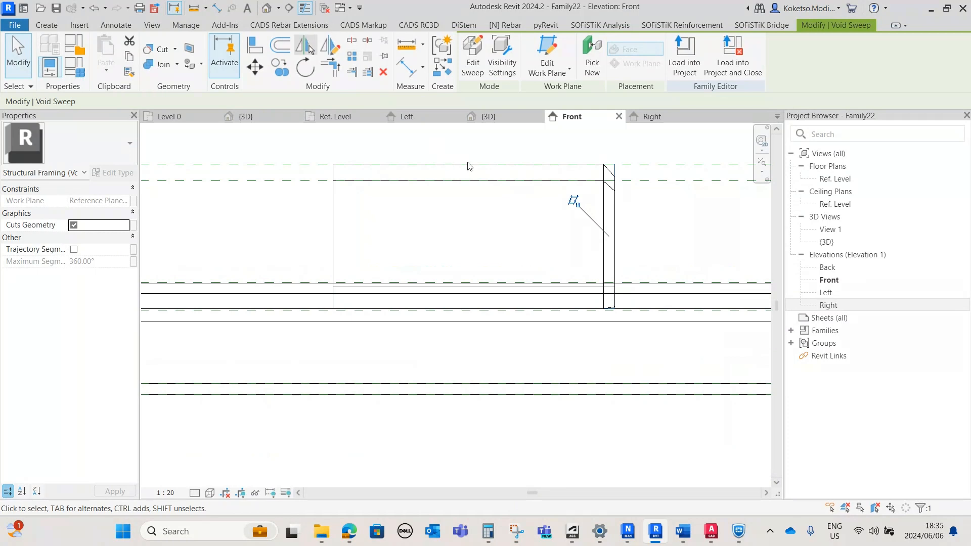
key("alt+Tab")
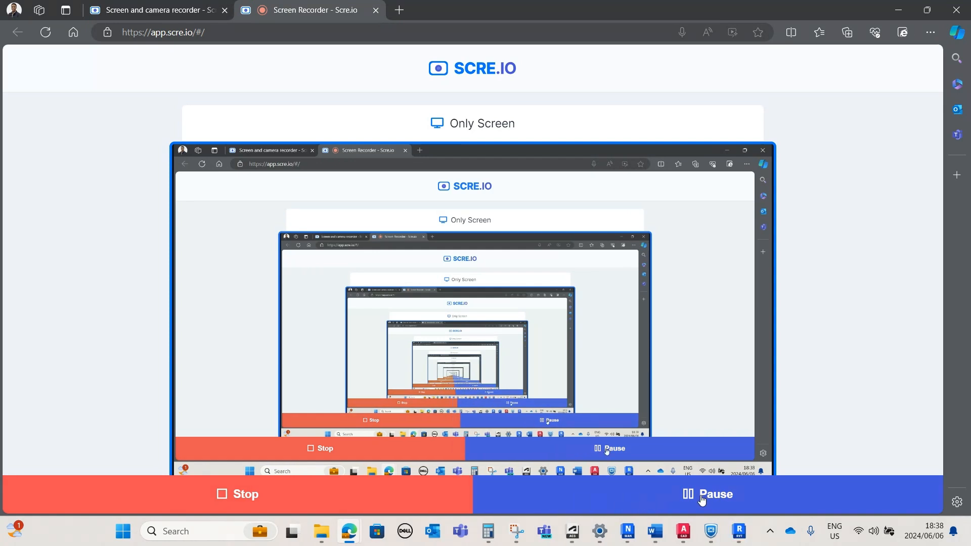
left_click(739, 531)
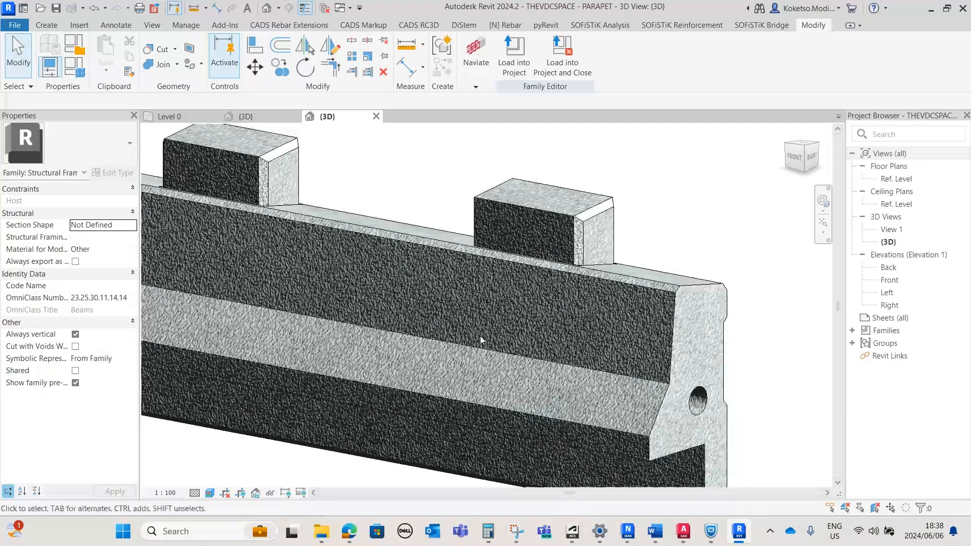
Mirror the void sweep of the block nearest the beam's end to the block's opposite side in the Front elevation
scroll(473, 344, "down", 1)
scroll(478, 350, "up", 1)
scroll(485, 283, "down", 1)
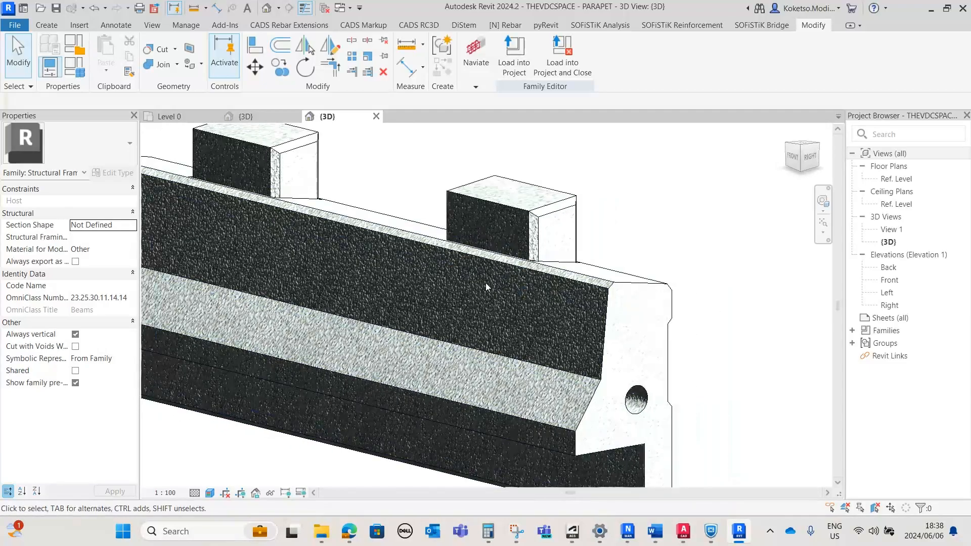
scroll(535, 262, "up", 2)
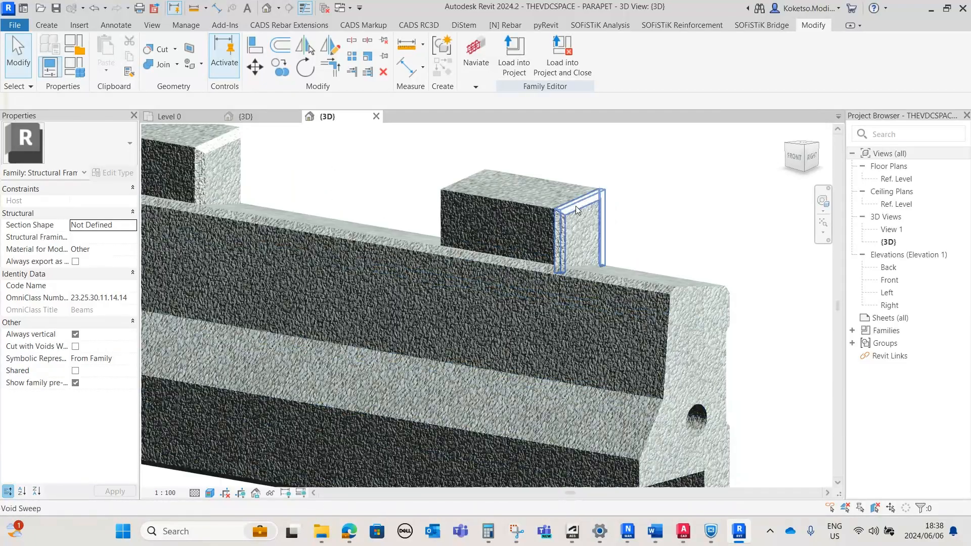
left_click(575, 229)
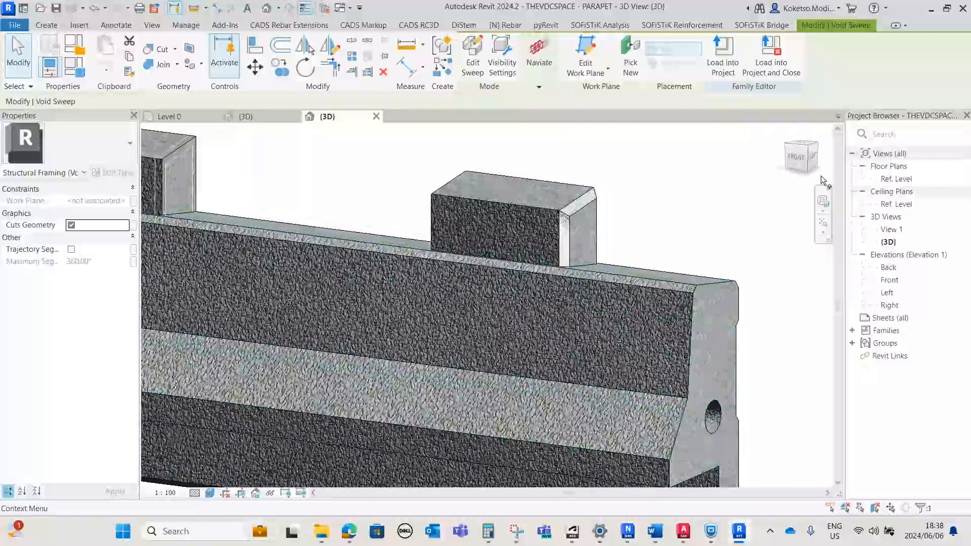
left_click(890, 279)
double_click(893, 280)
left_click(468, 231)
scroll(460, 235, "up", 4)
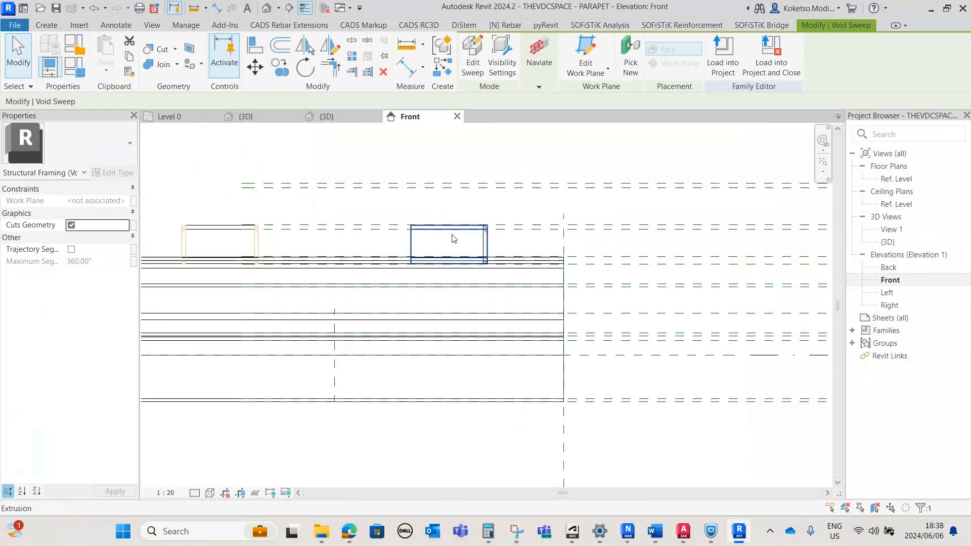
left_click(331, 47)
key("Escape")
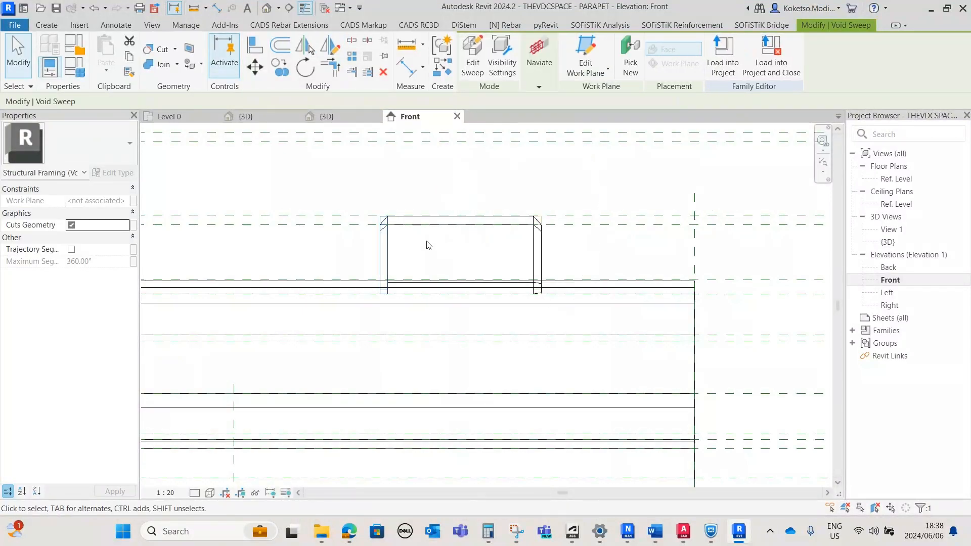
key("Escape")
Move the mirrored void sweep horizontally into the block in the Front elevation, aligning it with the block's unchamfered end
left_click(327, 116)
middle_click_drag(614, 245, 439, 236, "shift")
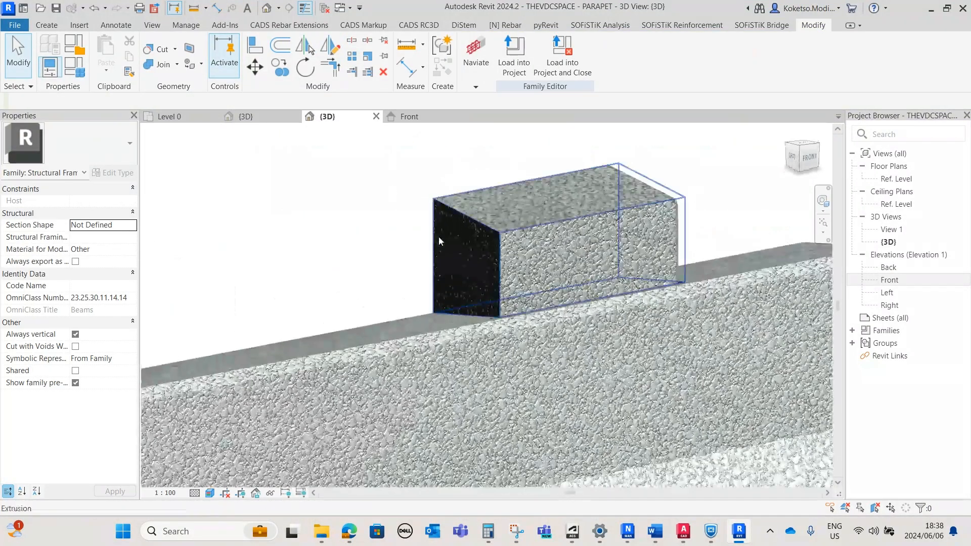
left_click(399, 116)
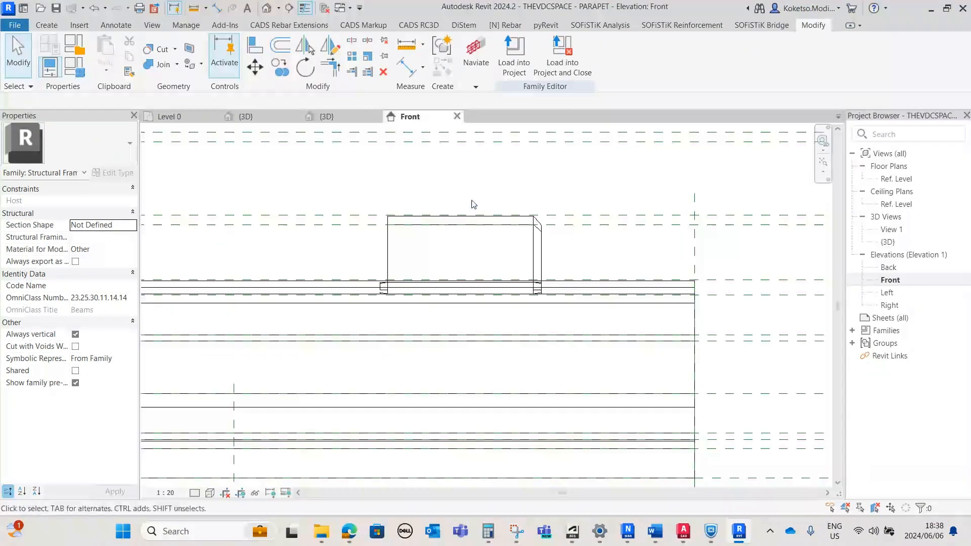
scroll(386, 294, "up", 3)
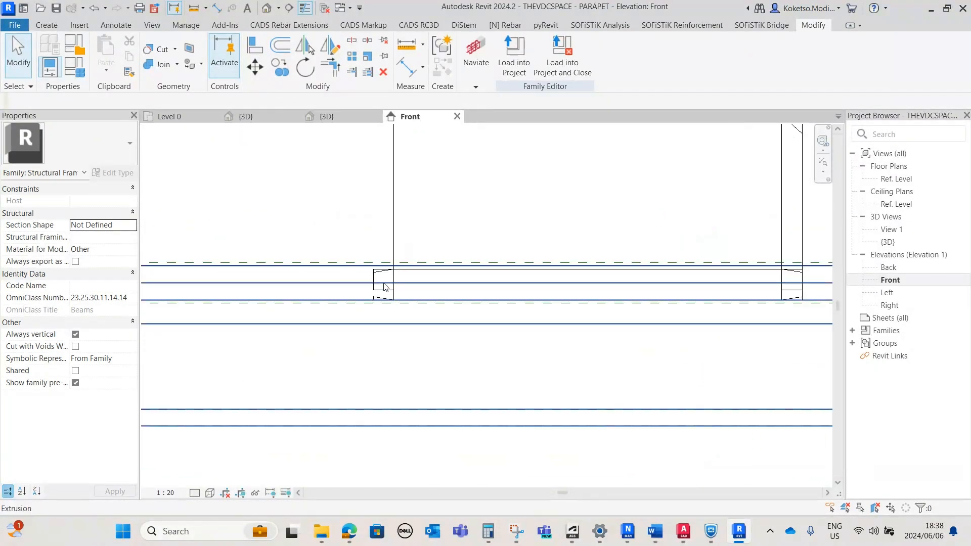
left_click(385, 296)
middle_click_drag(382, 155, 378, 304)
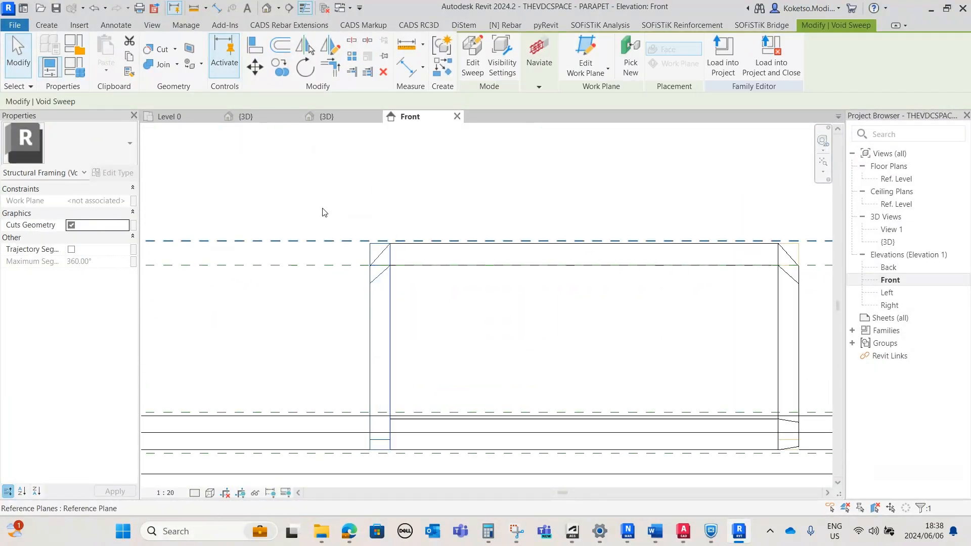
left_click(254, 76)
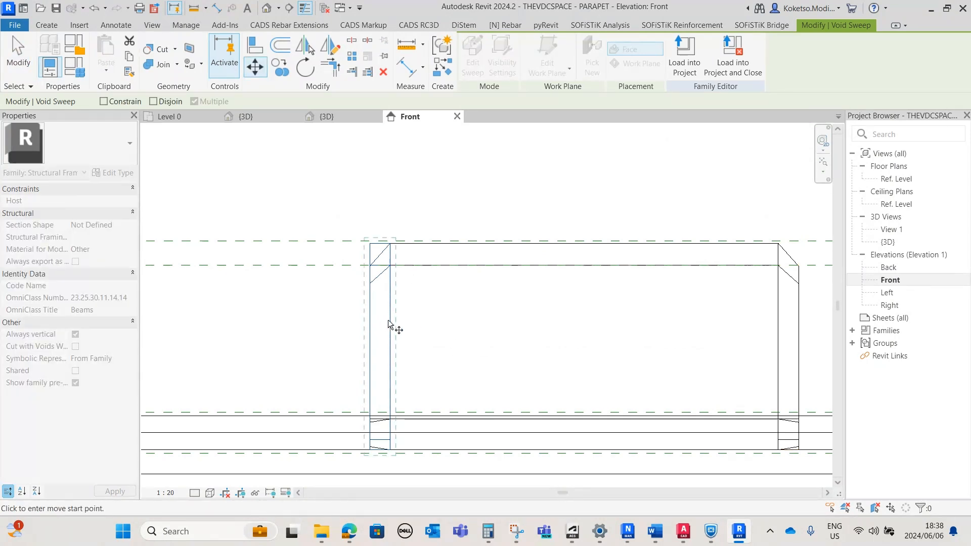
left_click(475, 319)
left_click(255, 66)
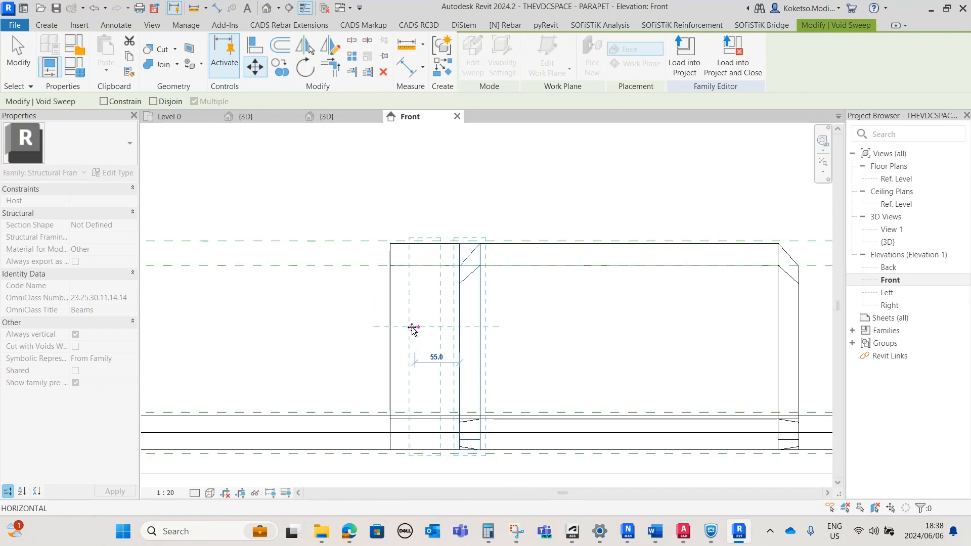
left_click(462, 209)
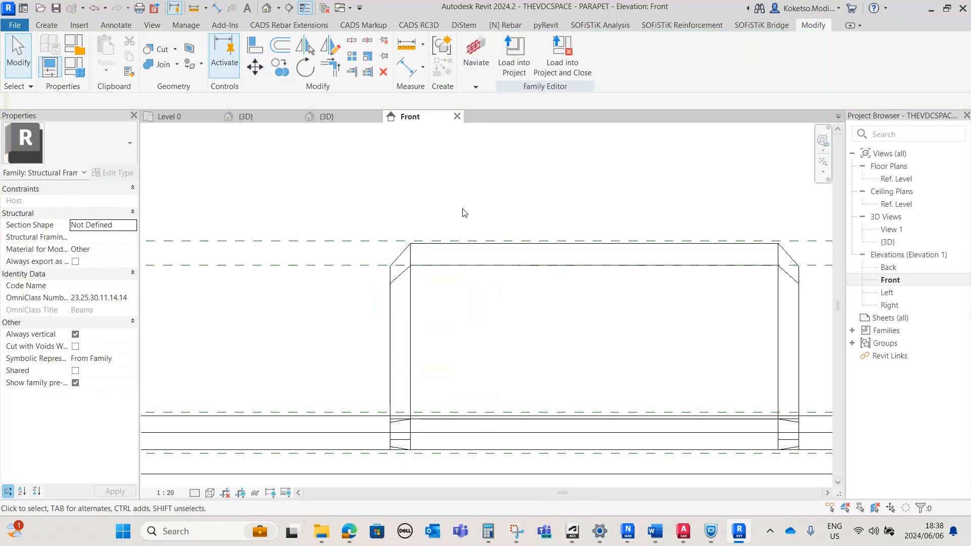
Inspect the chamfered ends of both top blocks and the whole parapet in 3D
left_click(354, 116)
middle_click_drag(536, 324, 544, 358, "shift")
middle_click_drag(675, 358, 661, 383, "shift")
scroll(651, 315, "down", 2)
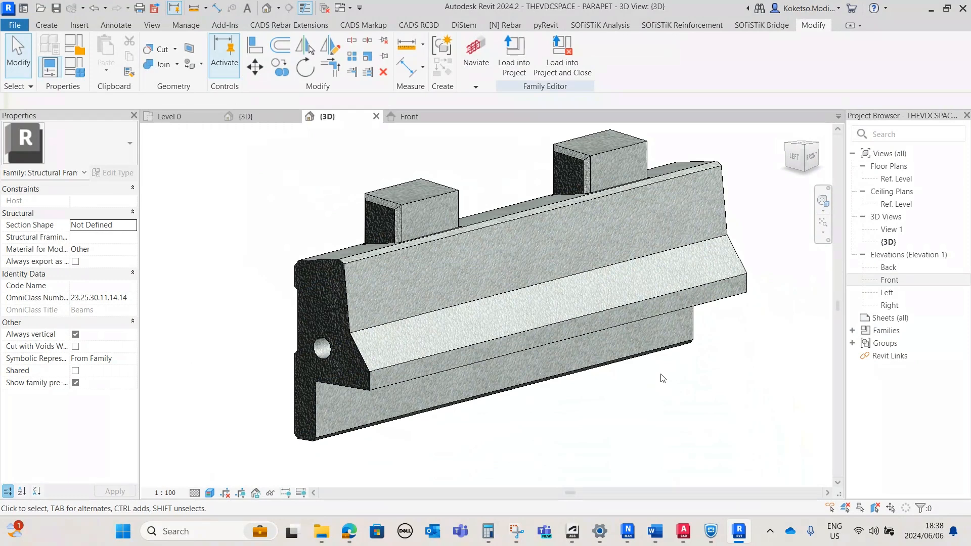
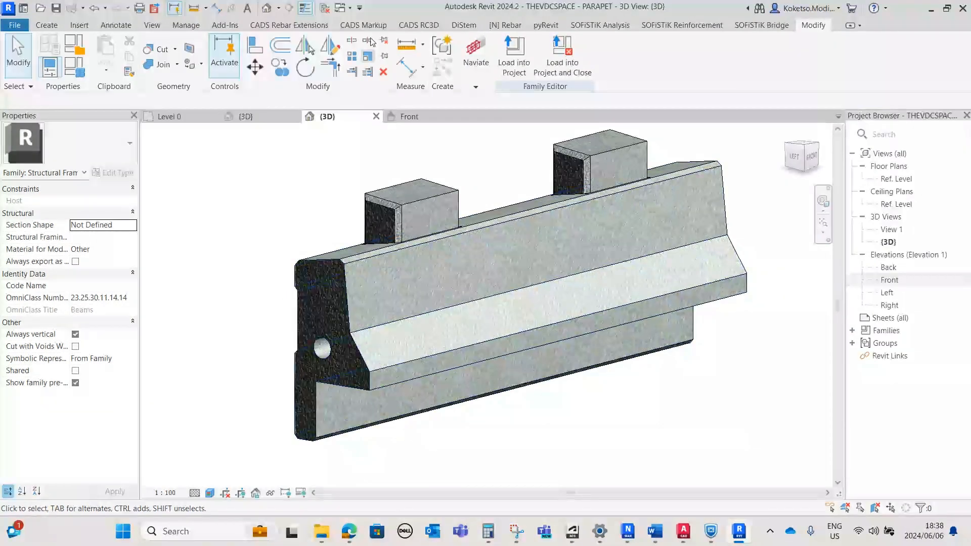
In the Left elevation, extend the horizontal reference plane at the block's top to the block's upper corner
double_click(887, 292)
scroll(480, 336, "up", 10)
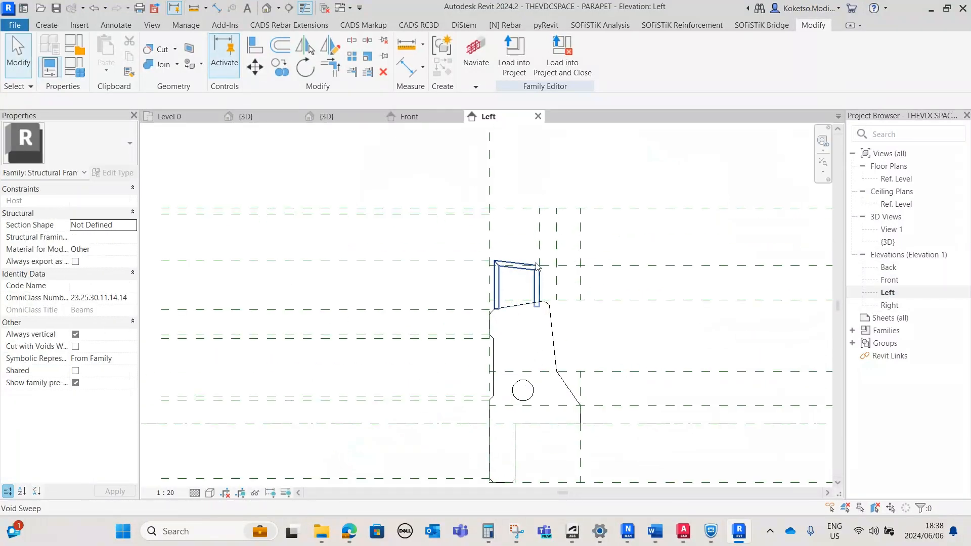
scroll(508, 311, "up", 1)
middle_click_drag(508, 311, 457, 313)
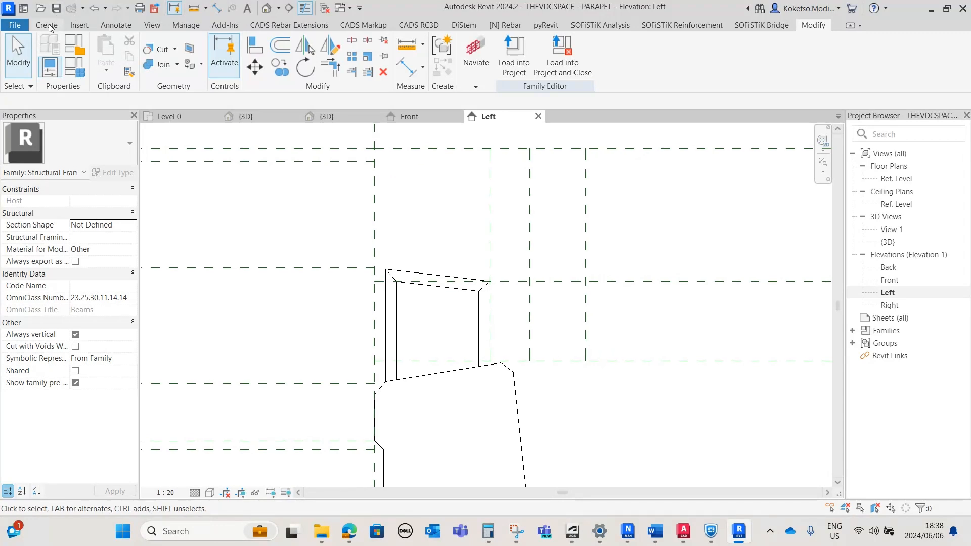
middle_click_drag(326, 295, 386, 297)
scroll(416, 271, "up", 2)
left_click(426, 271)
left_click_drag(431, 267, 447, 268)
Examine the extended reference plane's end and spacing against the block's upper corner
left_click(406, 290)
left_click(384, 268)
middle_click_drag(384, 268, 435, 259)
left_click(396, 172)
left_click(439, 258)
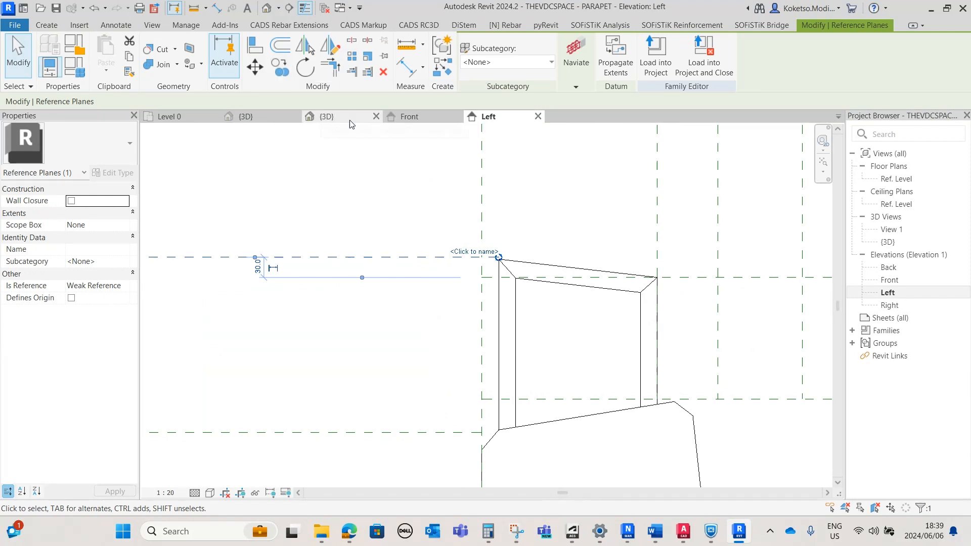
left_click(491, 268)
middle_click_drag(490, 268, 413, 276)
left_click(410, 265)
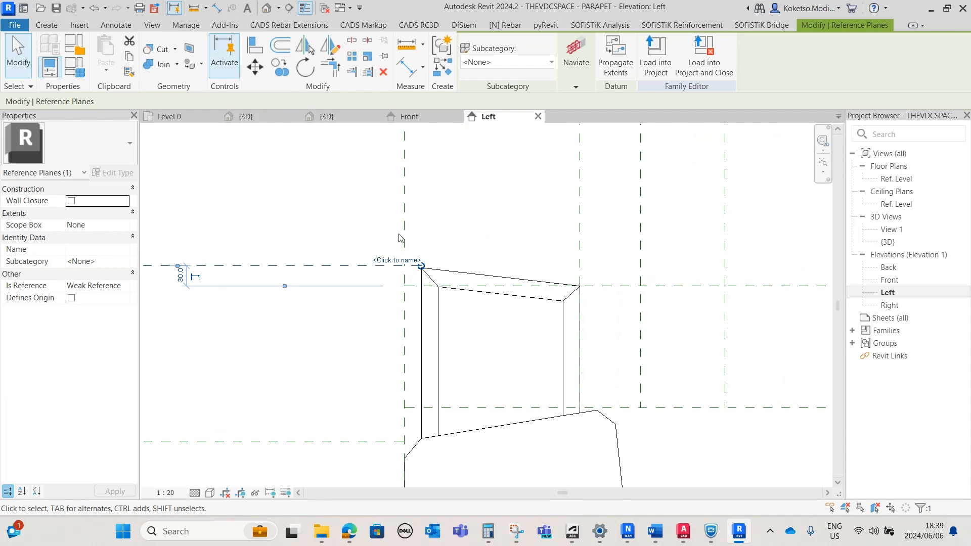
scroll(449, 380, "down", 2)
left_click(384, 319)
Place an aligned dimension string from the reference plane at the block's top to the two horizontal planes above it
left_click(217, 9)
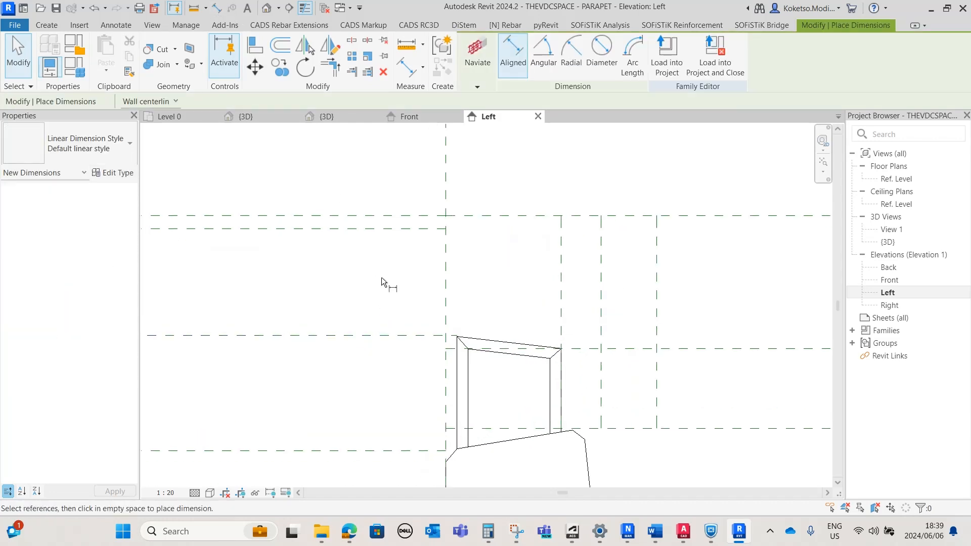
left_click(372, 336)
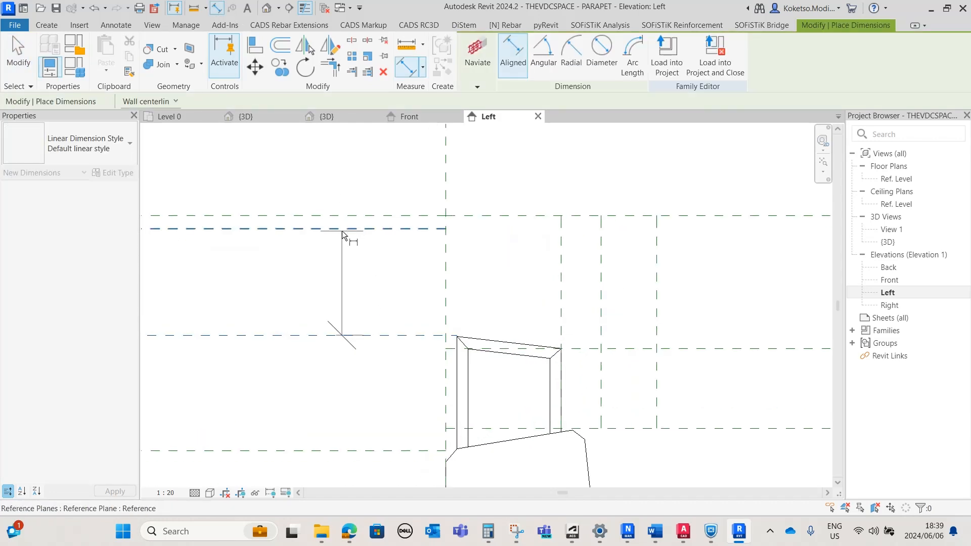
left_click(316, 229)
left_click(318, 215)
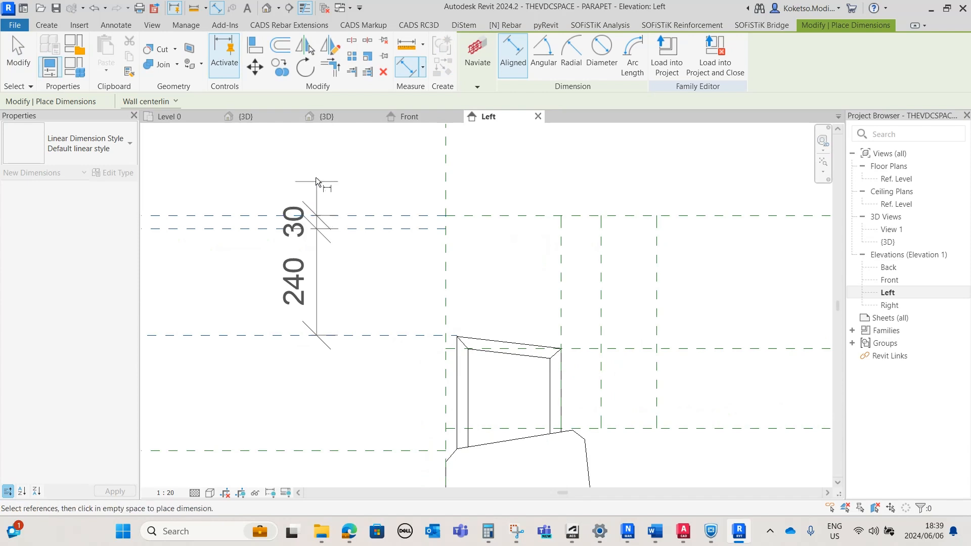
left_click(310, 192)
scroll(455, 319, "up", 1)
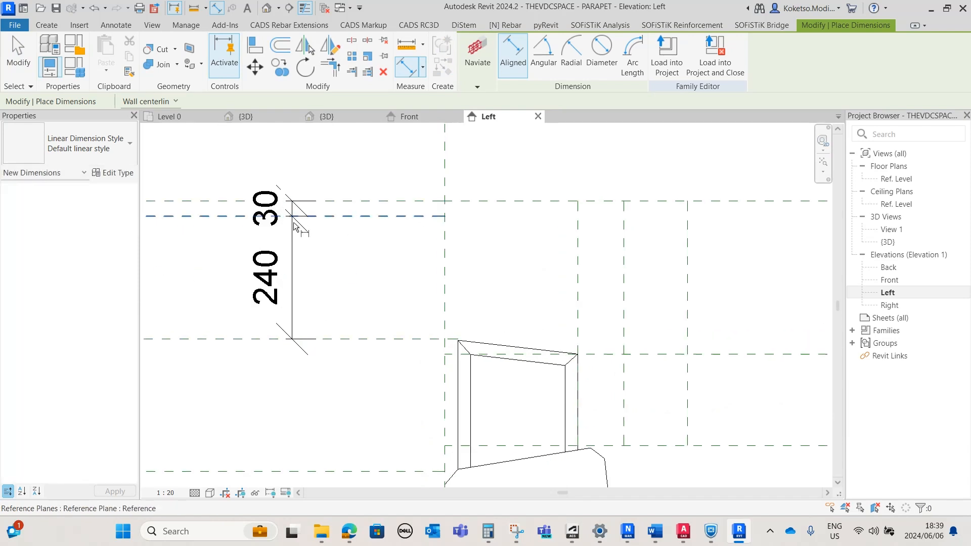
Start a solid extrusion on the work plane Reference Plane : Left
key("Escape")
scroll(353, 250, "up", 1)
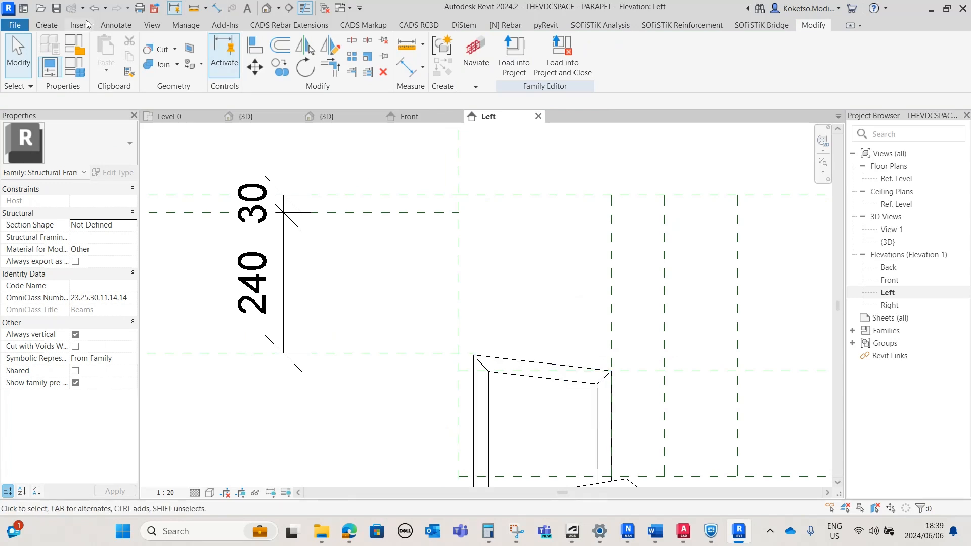
left_click(47, 25)
left_click(108, 53)
left_click(506, 263)
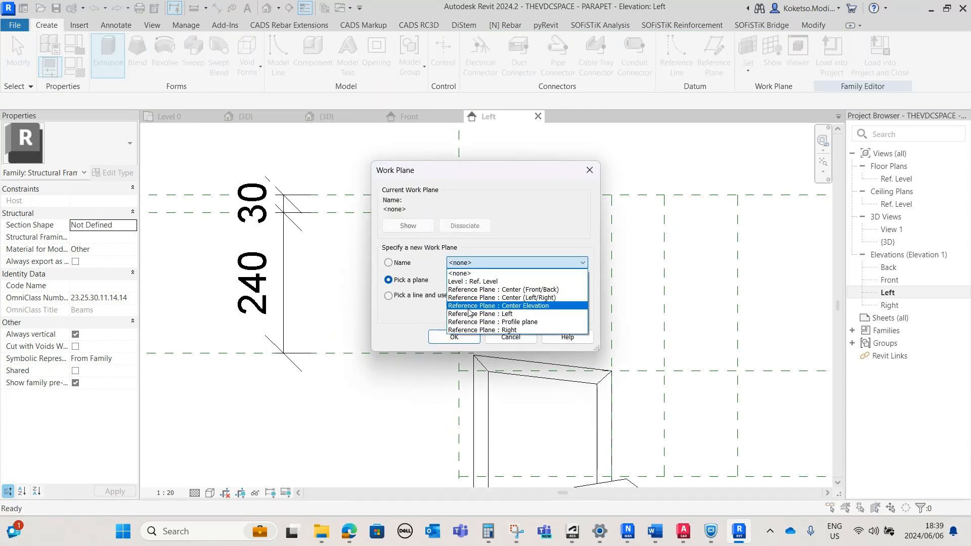
left_click(473, 313)
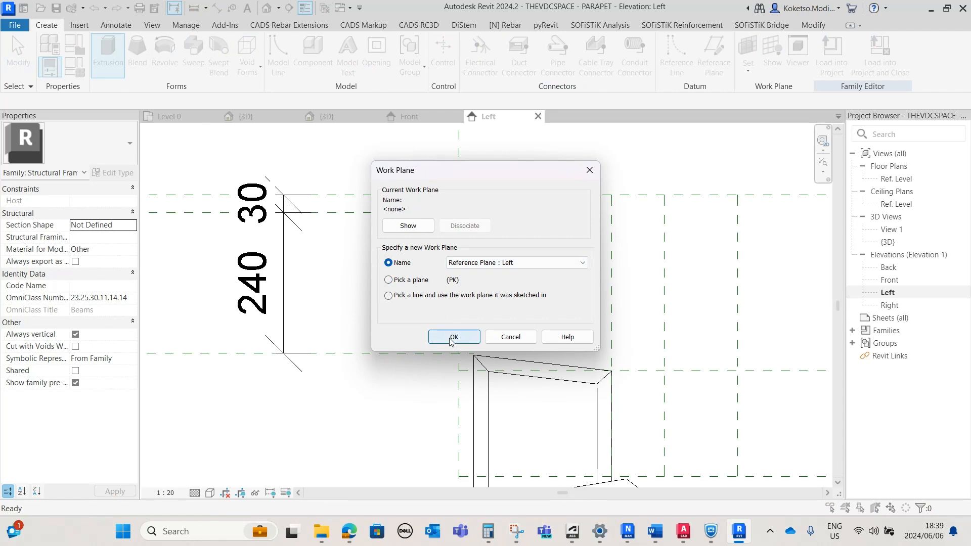
left_click(453, 336)
Sketch a closed four-sided rail profile above the block, from its sloping top edge up to the two highest horizontal reference planes
left_click(611, 371)
left_click(458, 352)
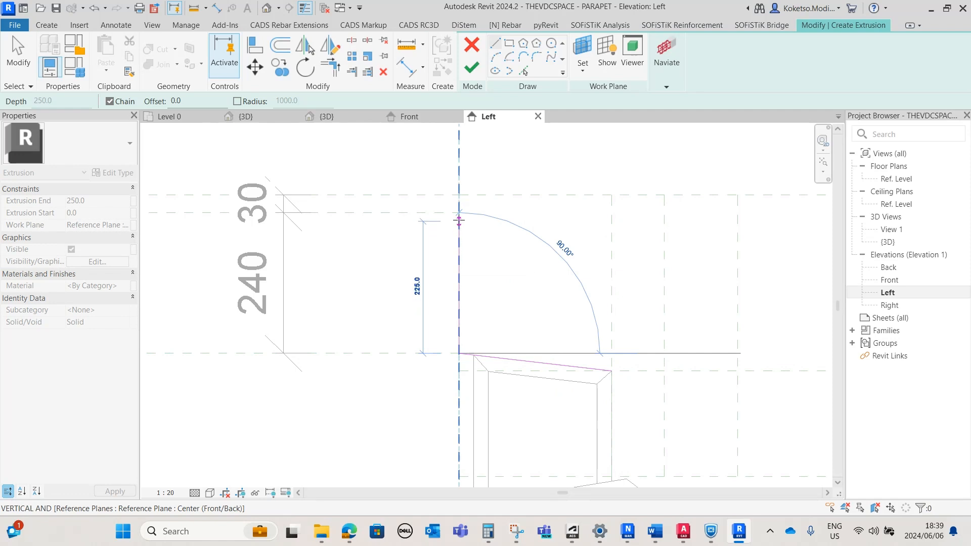
left_click(459, 213)
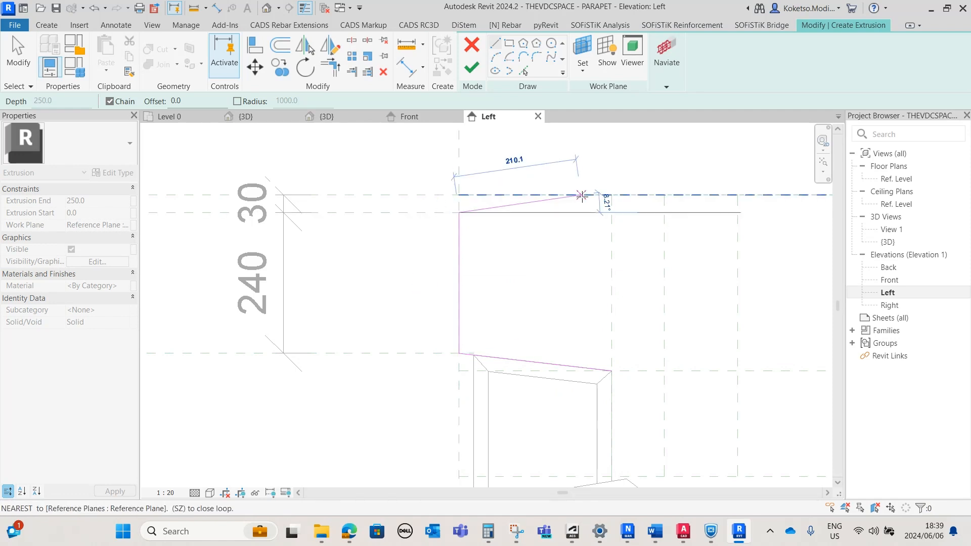
left_click(611, 195)
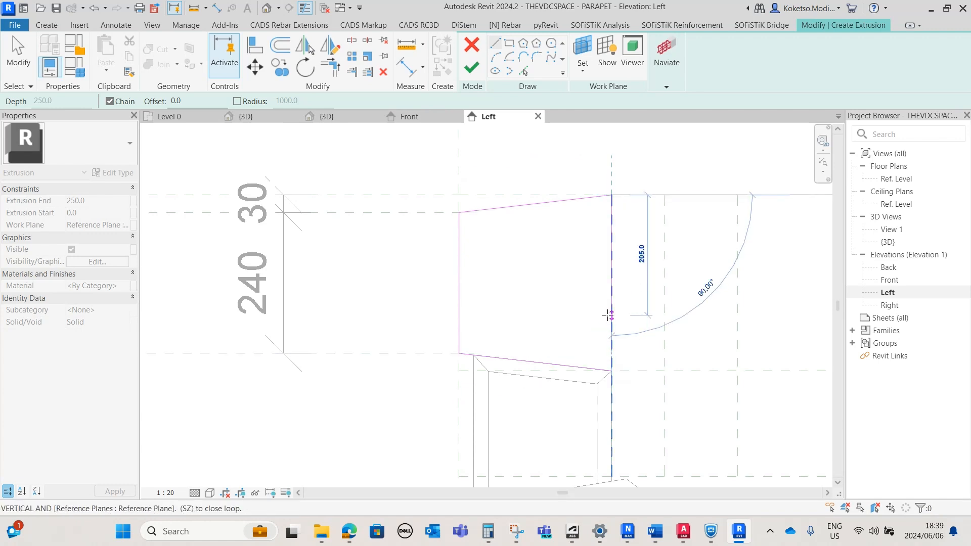
left_click(611, 371)
mouse_move(628, 392)
middle_mouse_down()
mouse_move(590, 366)
mouse_move(531, 240)
mouse_move(531, 276)
middle_mouse_up()
scroll(542, 219, "up", 2)
scroll(542, 220, "down", 2)
scroll(531, 277, "up", 1)
middle_click_drag(531, 313, 545, 280)
mouse_move(558, 372)
middle_mouse_down()
mouse_move(567, 378)
mouse_move(550, 305)
middle_mouse_up()
key("Escape")
key("Escape")
scroll(545, 318, "down", 2)
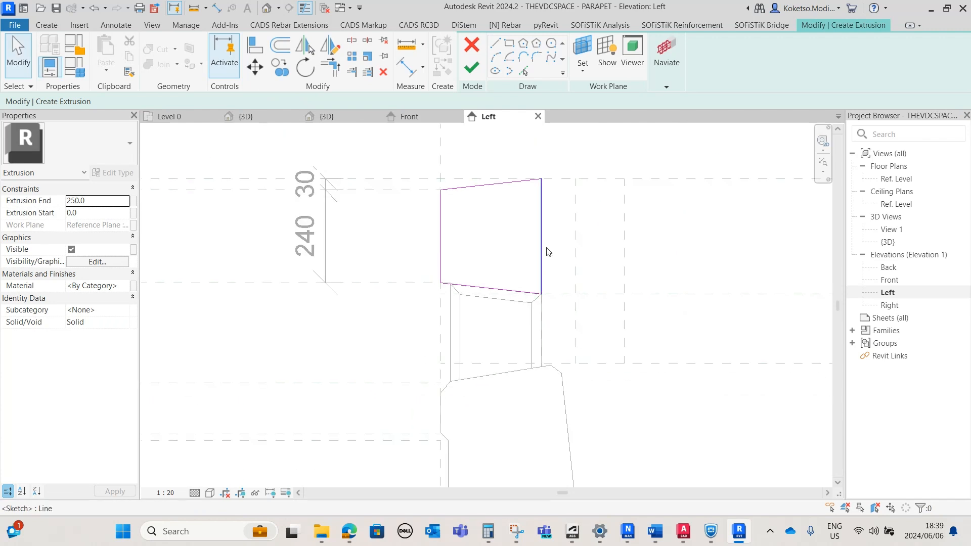
scroll(539, 294, "up", 2)
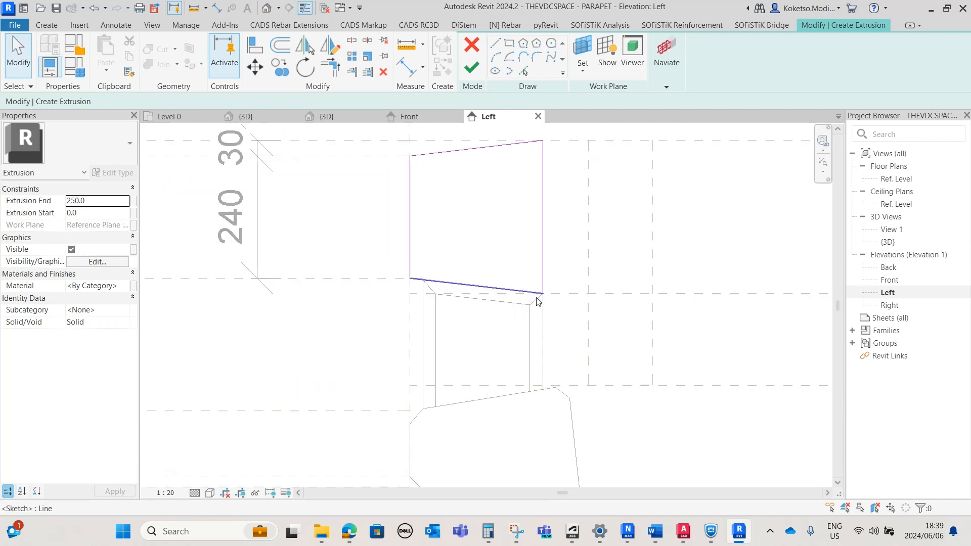
Add a vertical reference plane about 30 mm outside the block's outer edge, spanning between the two horizontal reference planes
left_click(46, 26)
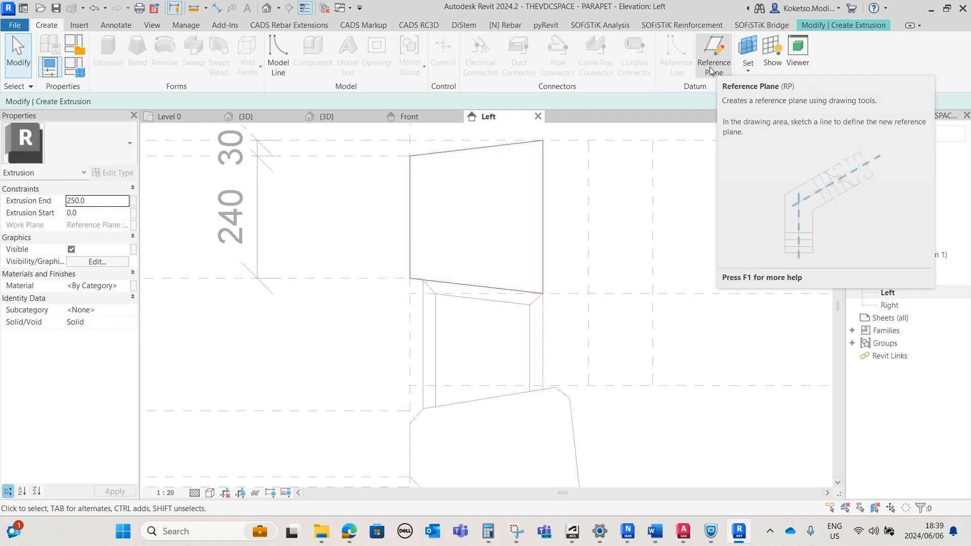
left_click(713, 63)
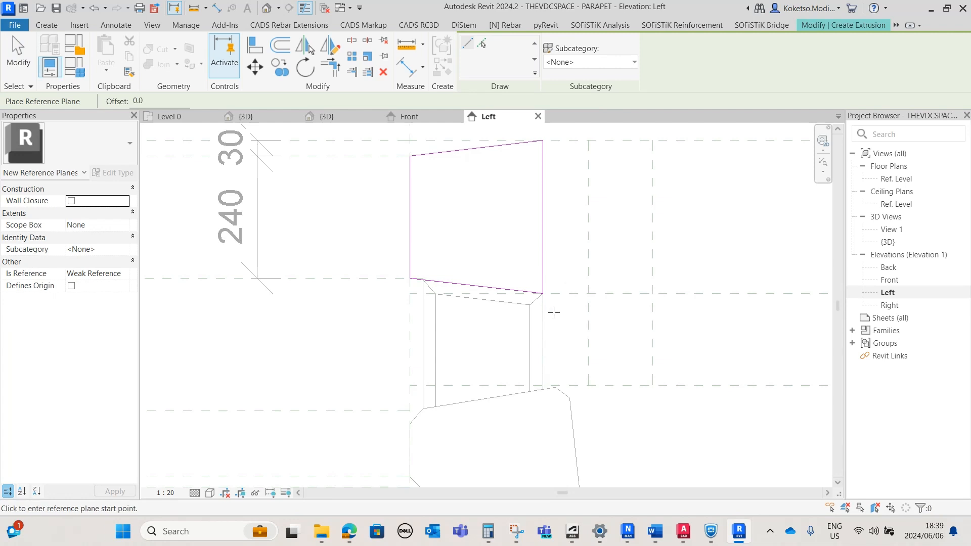
scroll(563, 341, "up", 1)
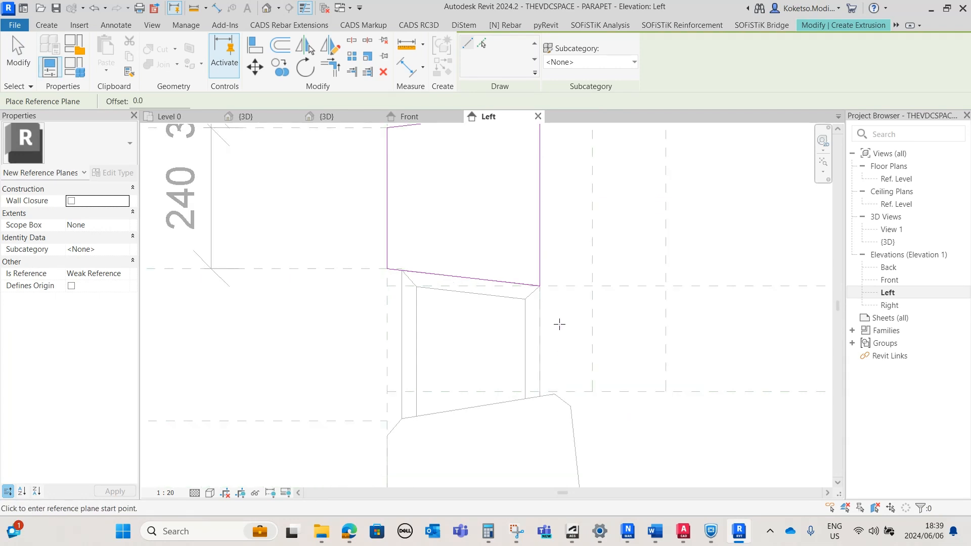
left_click(557, 286)
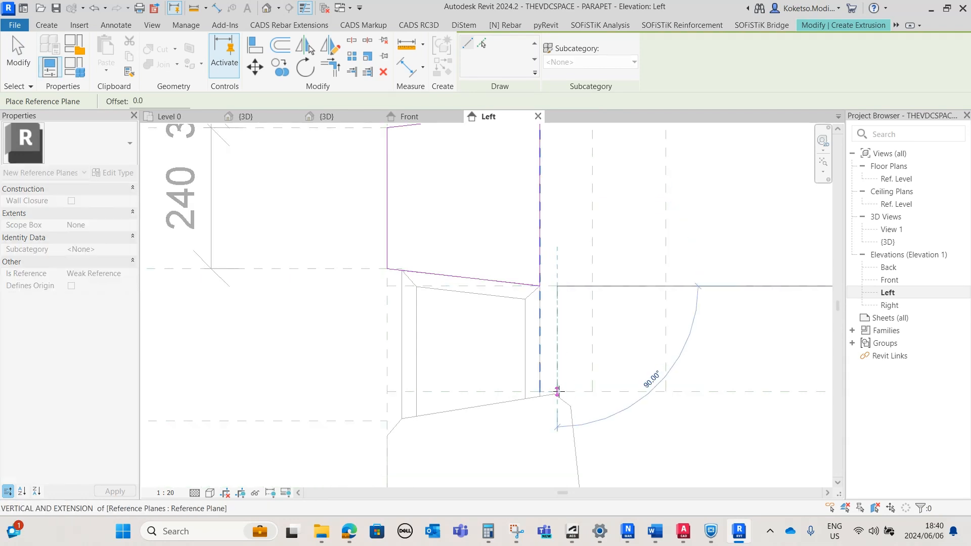
left_click(557, 390)
scroll(555, 335, "up", 2)
key("Escape")
key("Escape")
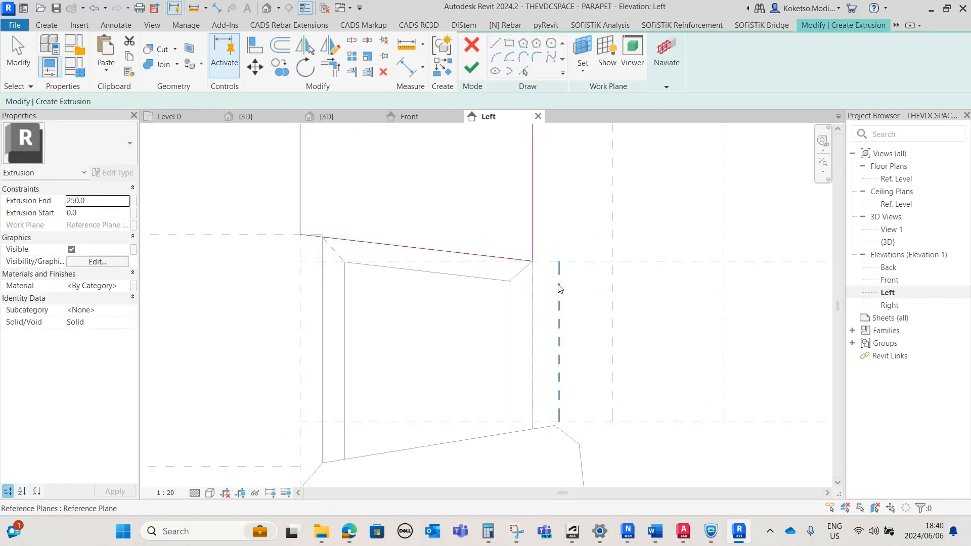
left_click(558, 286)
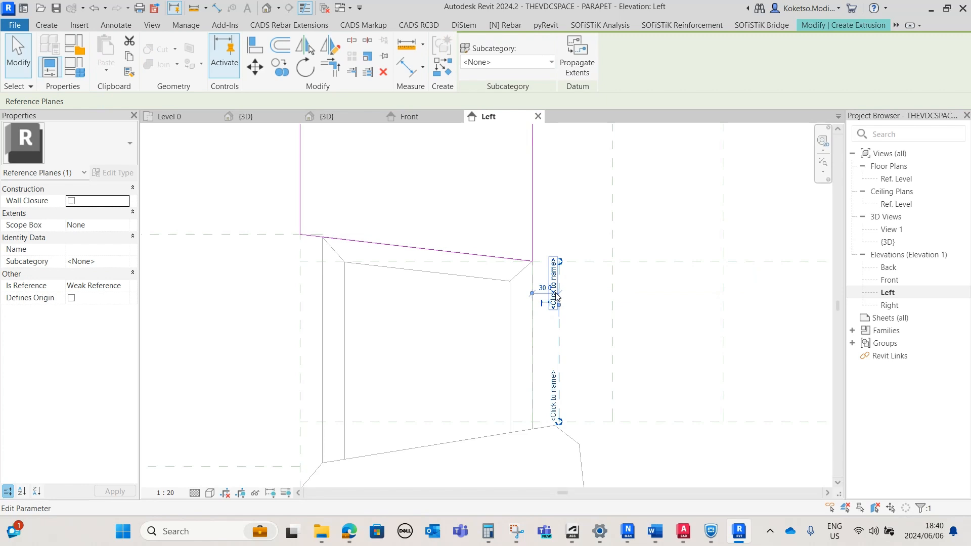
scroll(549, 292, "up", 3)
scroll(550, 291, "down", 2)
key("Escape")
Move the profile's lower right corner out to the new vertical reference plane so that the outer side slopes
left_click(529, 246)
left_click_drag(530, 257, 560, 261)
left_click(526, 258)
scroll(580, 298, "down", 2)
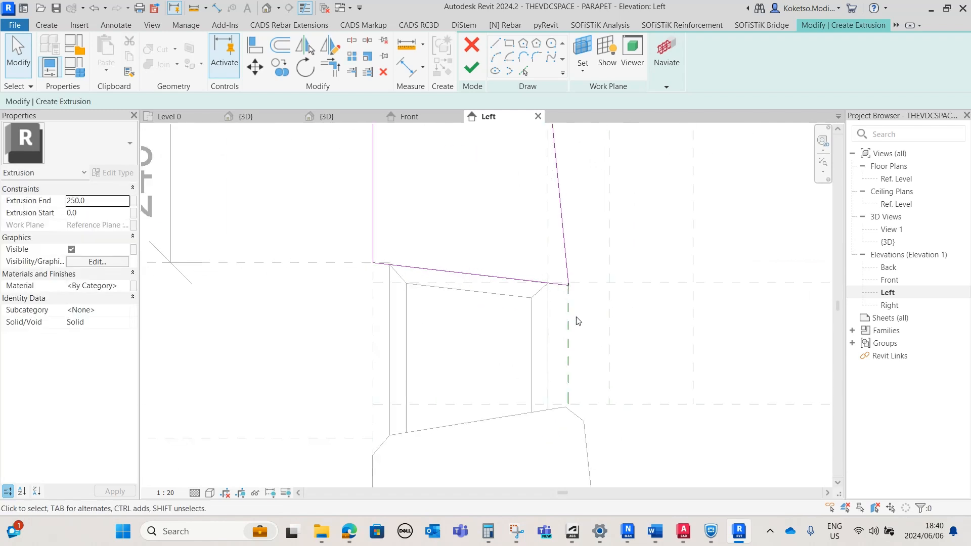
scroll(557, 256, "down", 3)
scroll(581, 332, "up", 5)
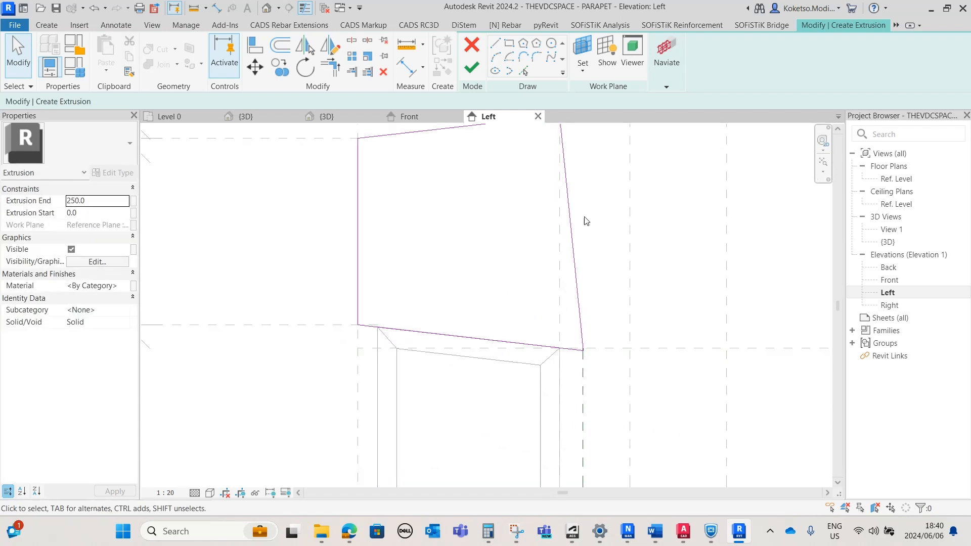
Sketch two helper lines at the profile's lower right corner, about 35 mm off the sloping side and about 25 mm off the bottom edge
left_click(588, 345)
left_click(495, 44)
scroll(596, 342, "up", 2)
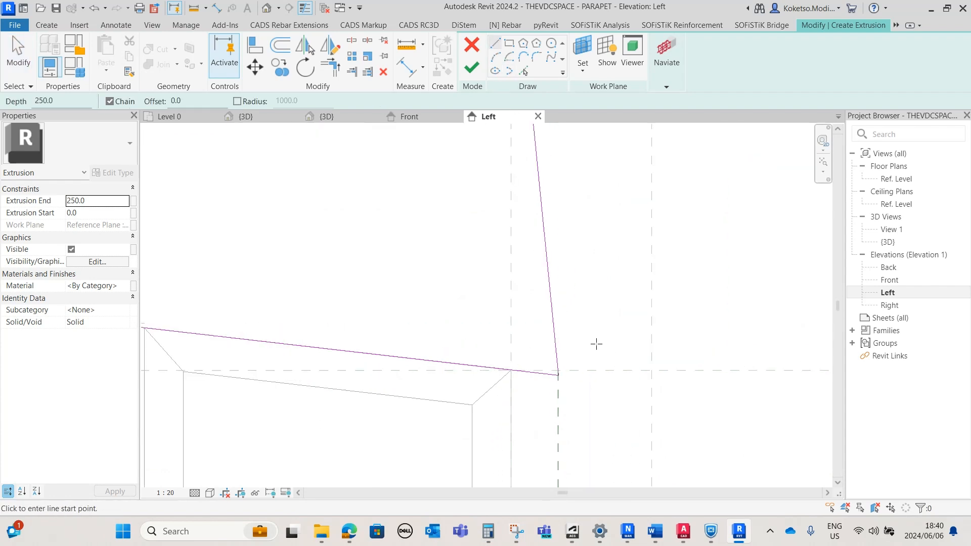
scroll(557, 329, "up", 2)
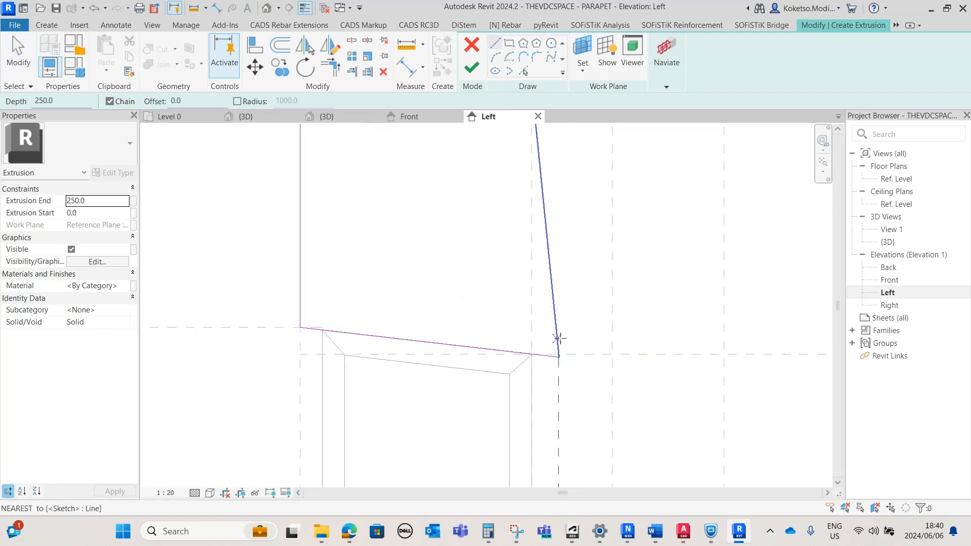
left_click(555, 334)
scroll(559, 334, "up", 1)
left_click(617, 347)
key("Escape")
left_click(515, 375)
left_click(505, 330)
scroll(531, 381, "up", 2)
key("Escape")
key("Escape")
Set the helper lines at the lower right corner to 20 mm from the sloping side and 20 mm from the bottom edge
left_click(495, 332)
left_click(536, 236)
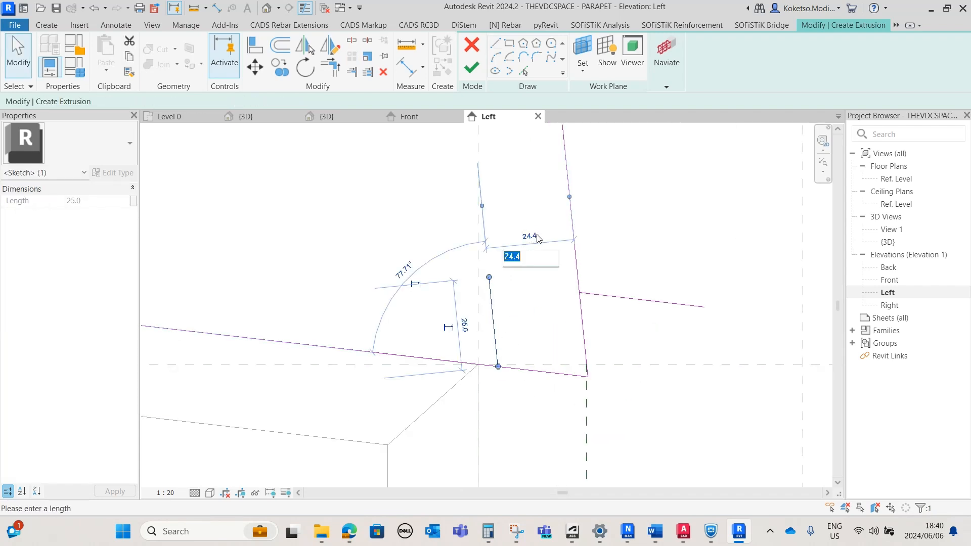
key("Return")
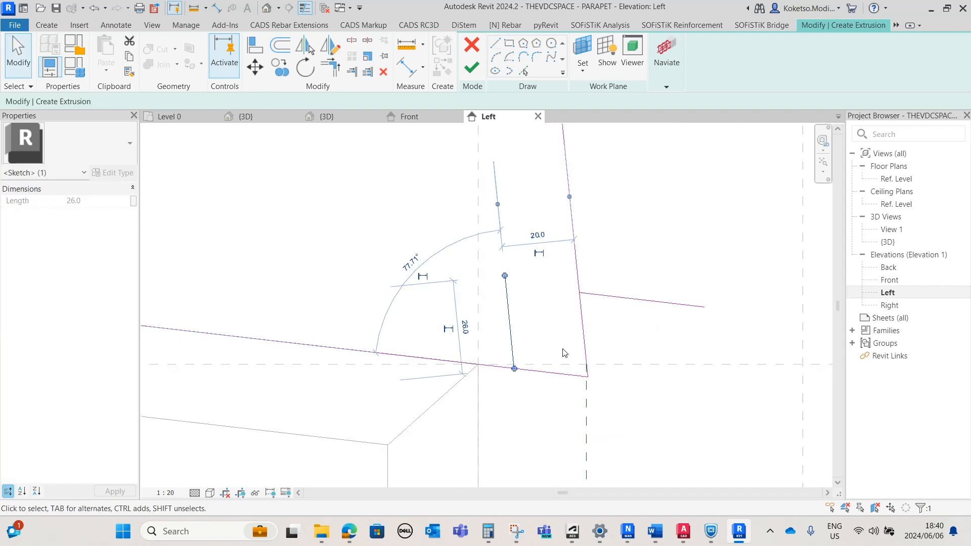
left_click(618, 299)
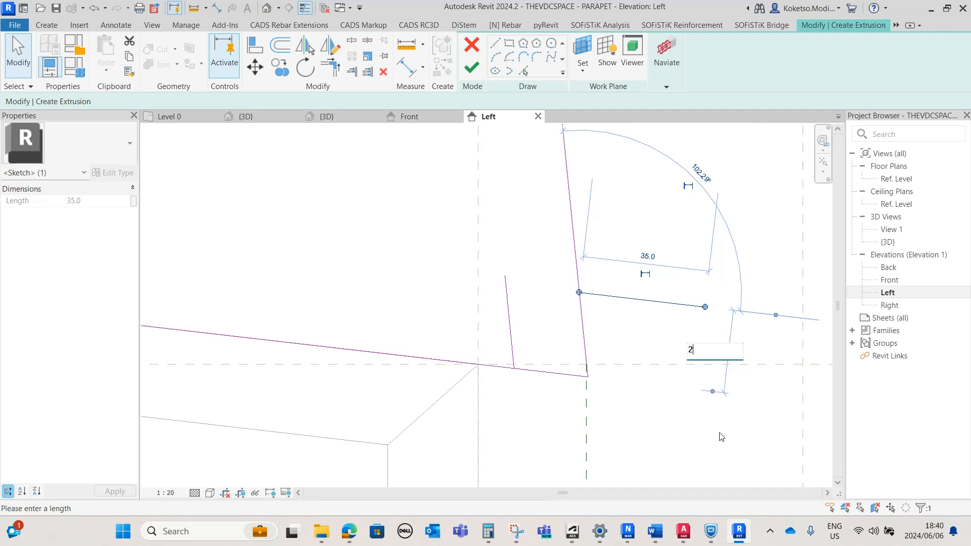
key("Return")
Turn one helper line into a diagonal chamfer across the lower right corner, delete the other helper and trim the profile to it
left_click_drag(703, 318, 514, 368)
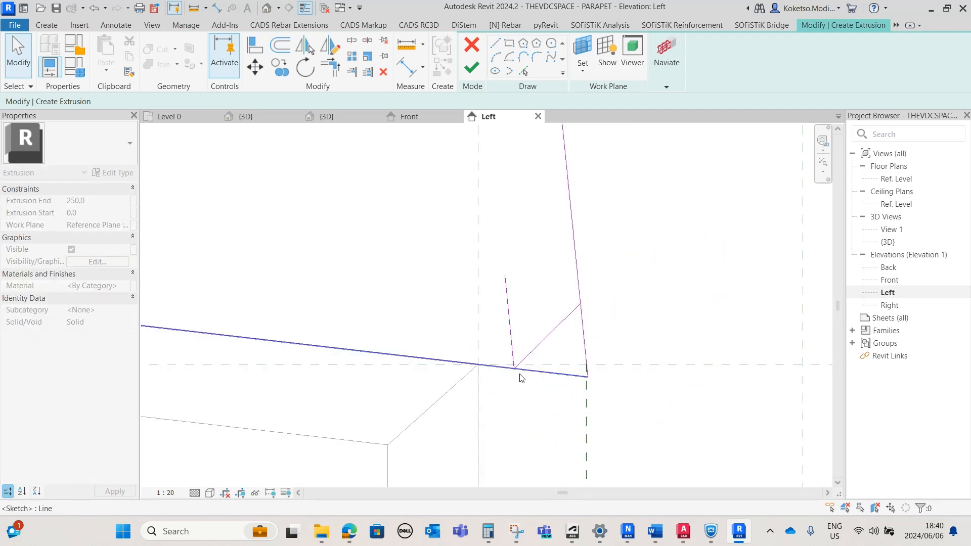
left_click(509, 304)
left_click(382, 75)
left_click(330, 68)
scroll(698, 351, "down", 5)
key("Escape")
key("Escape")
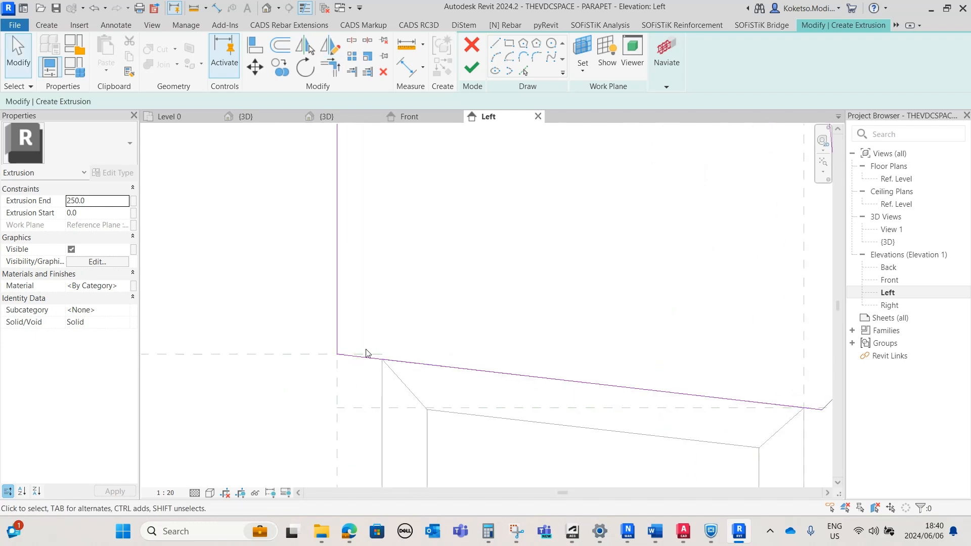
Sketch two helper lines at the profile's lower left corner, about 30 mm off the vertical side and about 25 mm off the bottom edge
scroll(380, 372, "up", 2)
left_click(499, 44)
scroll(390, 299, "up", 3)
left_click(342, 313)
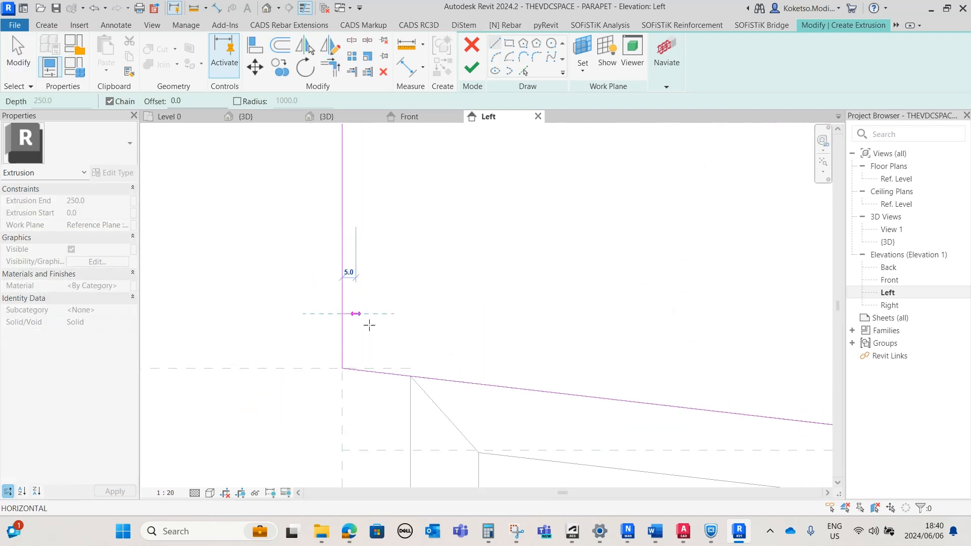
left_click(399, 343)
key("Escape")
left_click(458, 381)
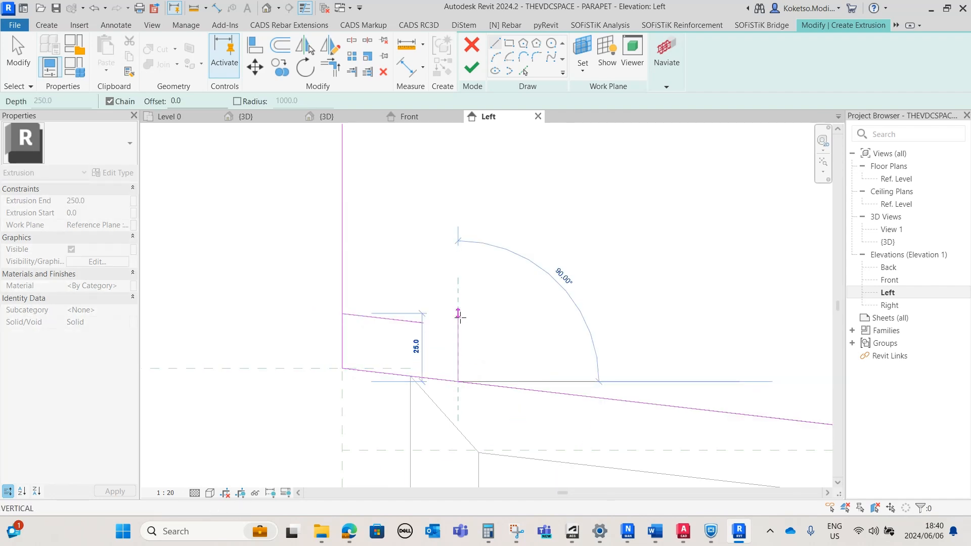
left_click(458, 313)
key("Escape")
Set the helper lines at the lower left corner to 20 mm from the vertical side and 20 mm from the bottom edge
key("Escape")
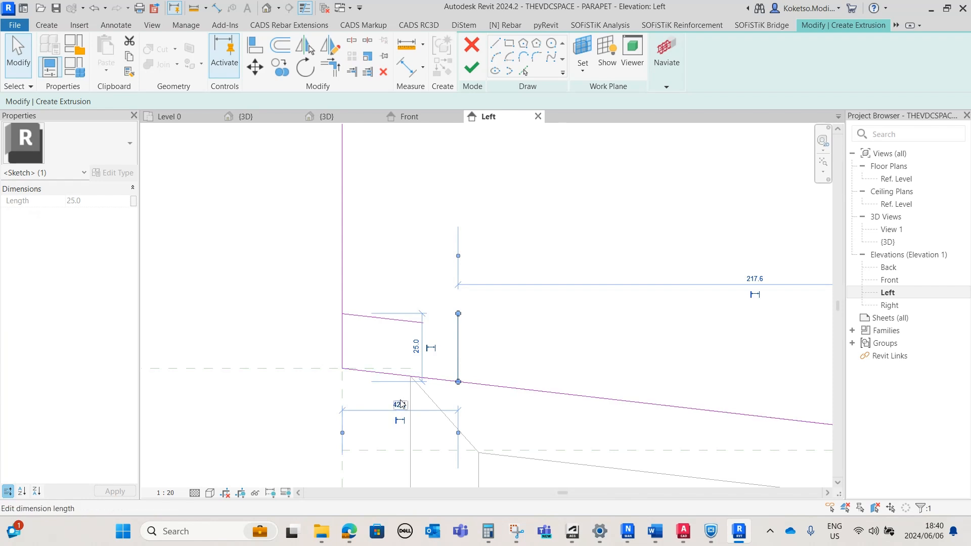
type("20")
key("Return")
left_click(399, 320)
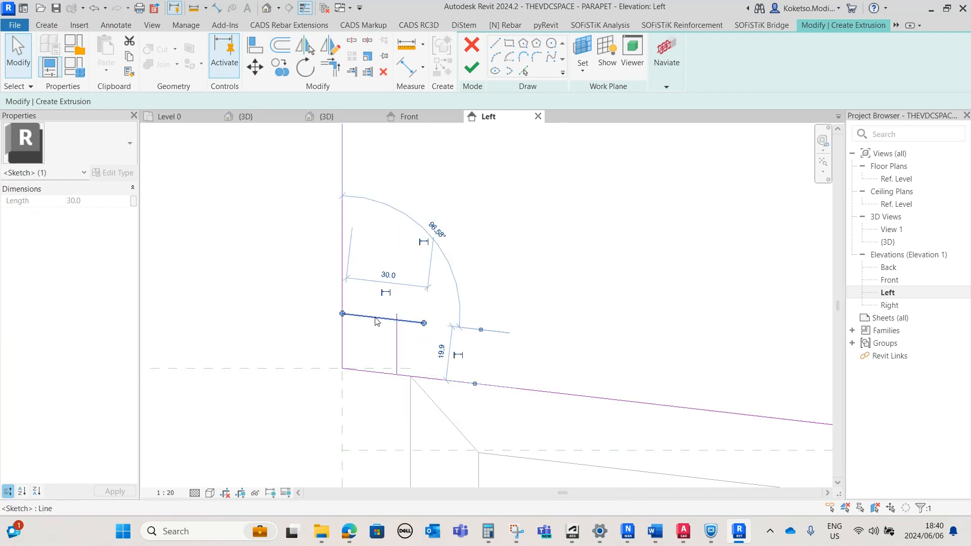
type("20")
key("Return")
Form a diagonal chamfer across the lower left corner from one helper line, delete the other helper and trim both profile edges to it
left_click_drag(424, 323, 396, 374)
left_click(394, 317)
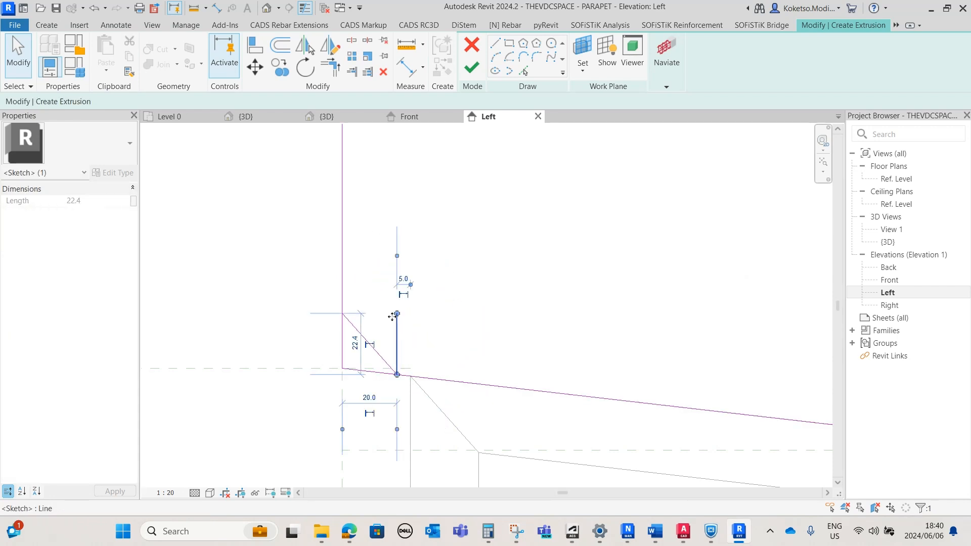
left_click(383, 72)
left_click(331, 70)
left_click(357, 330)
left_click(343, 299)
left_click(348, 320)
left_click(433, 381)
scroll(358, 355, "down", 4)
key("Escape")
scroll(386, 261, "down", 2)
scroll(388, 157, "up", 2)
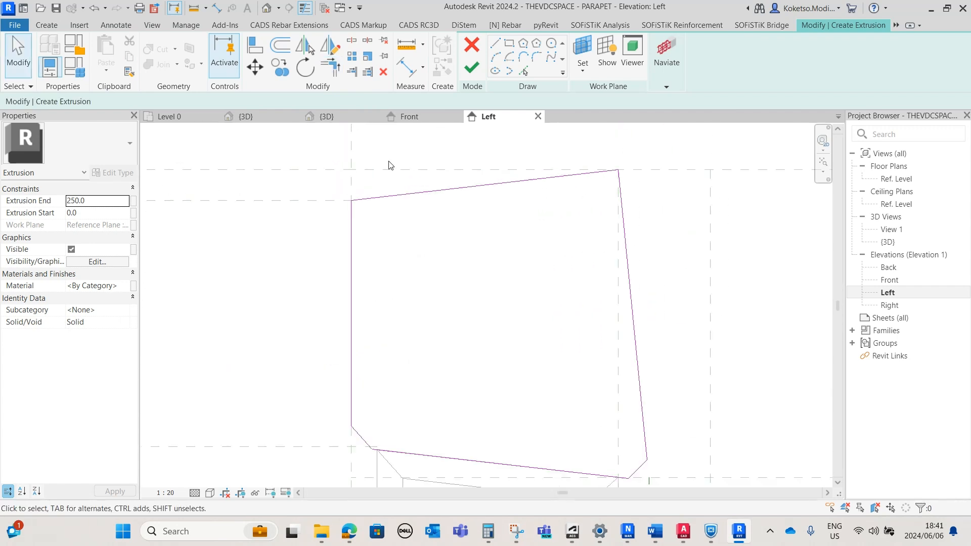
Sketch two helper lines at the profile's upper right corner, one off the top edge and one about 25 mm long off the sloping side
left_click(496, 46)
scroll(614, 172, "up", 3)
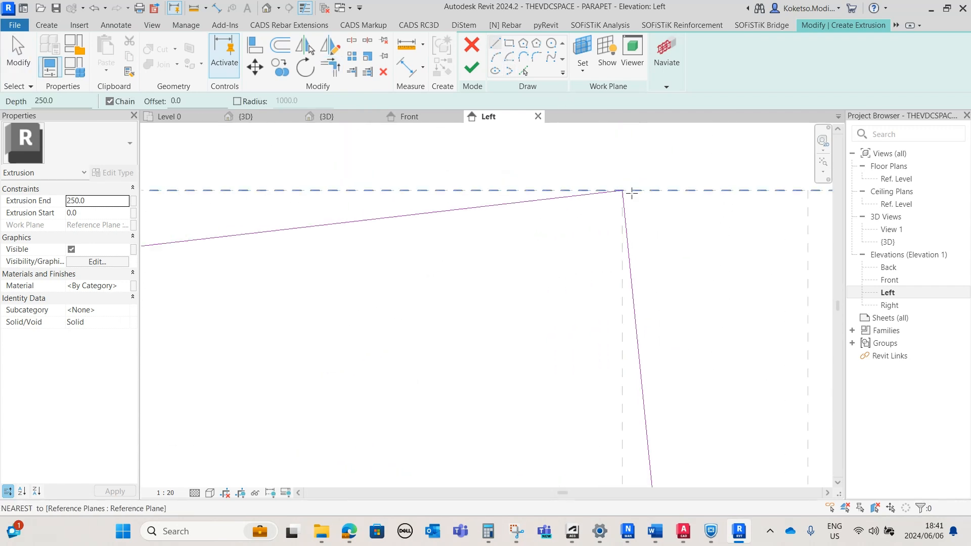
left_click(570, 249)
key("Escape")
left_click(627, 256)
left_click(694, 250)
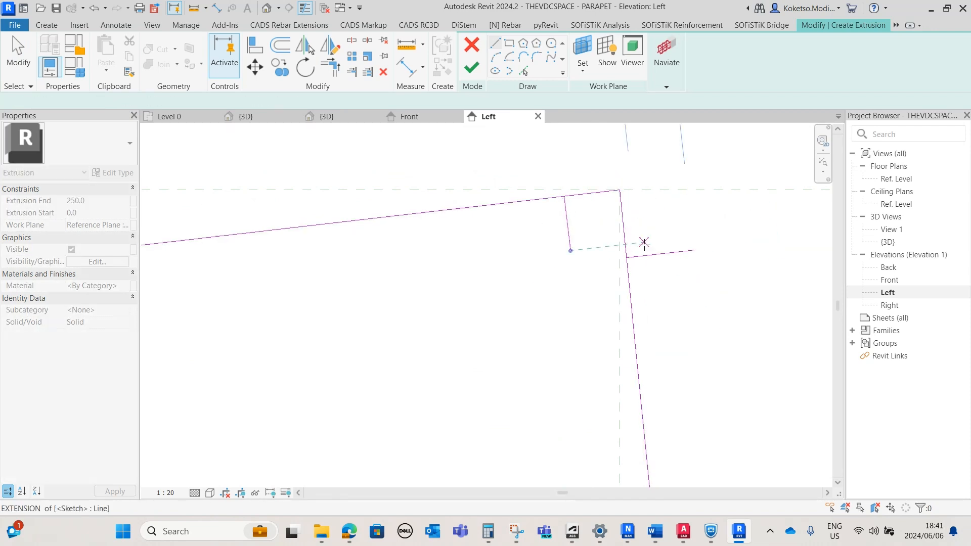
key("Escape")
key("Escape")
Set the helper line on the sloping side 20 mm from the profile's top edge
scroll(637, 243, "up", 2)
left_click(672, 269)
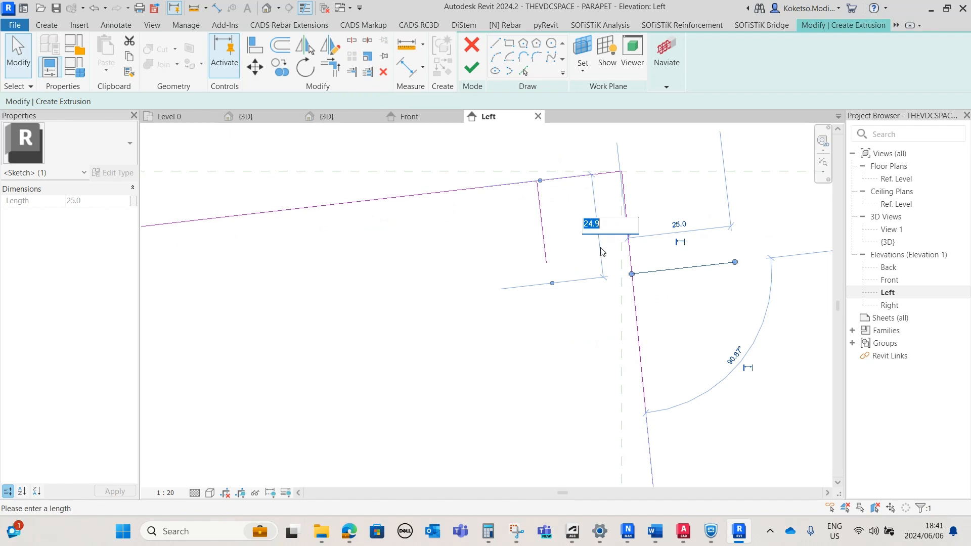
type("20")
key("Return")
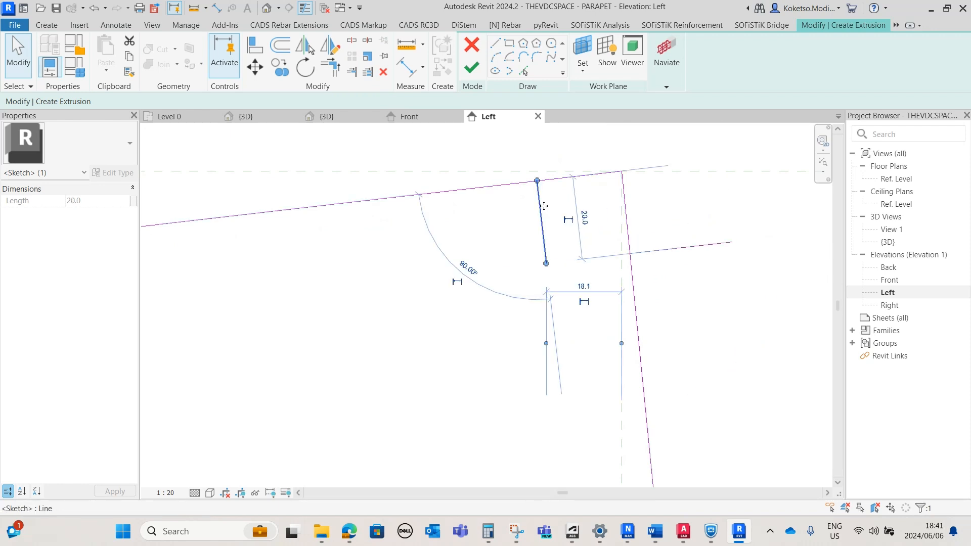
key("Escape")
key("Escape")
left_click(545, 250)
key("Escape")
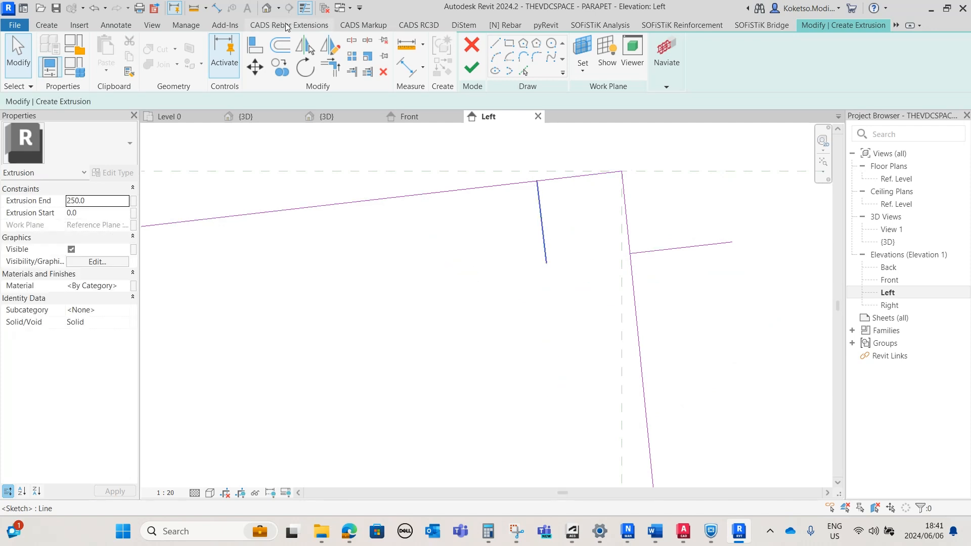
left_click(217, 8)
key("Escape")
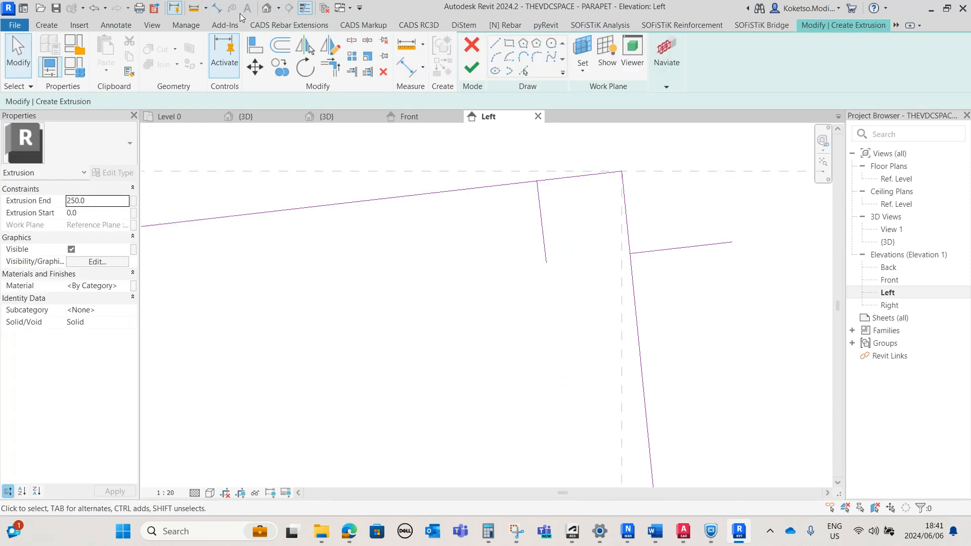
Delete the helper line that hangs off the profile's top edge near the upper right corner
left_click(218, 8)
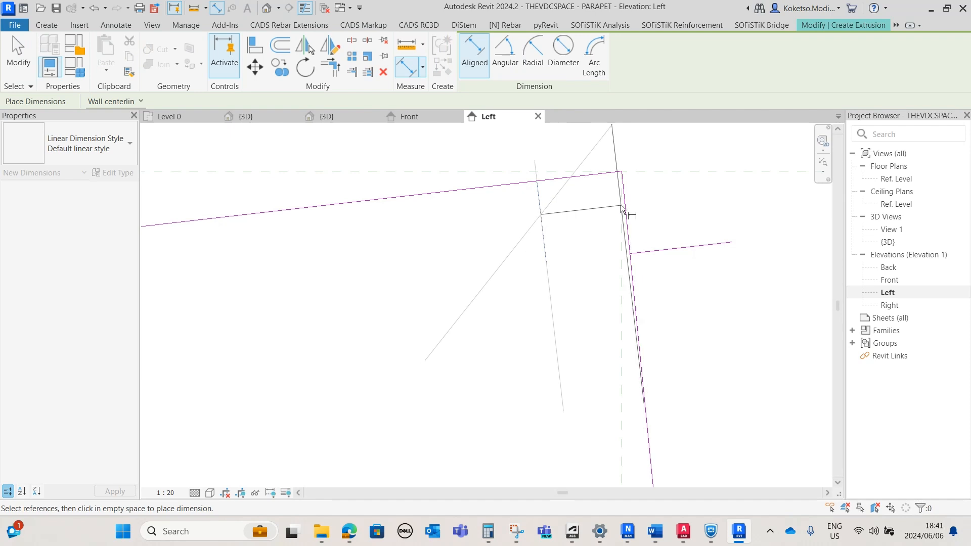
key("Escape")
left_click(544, 247)
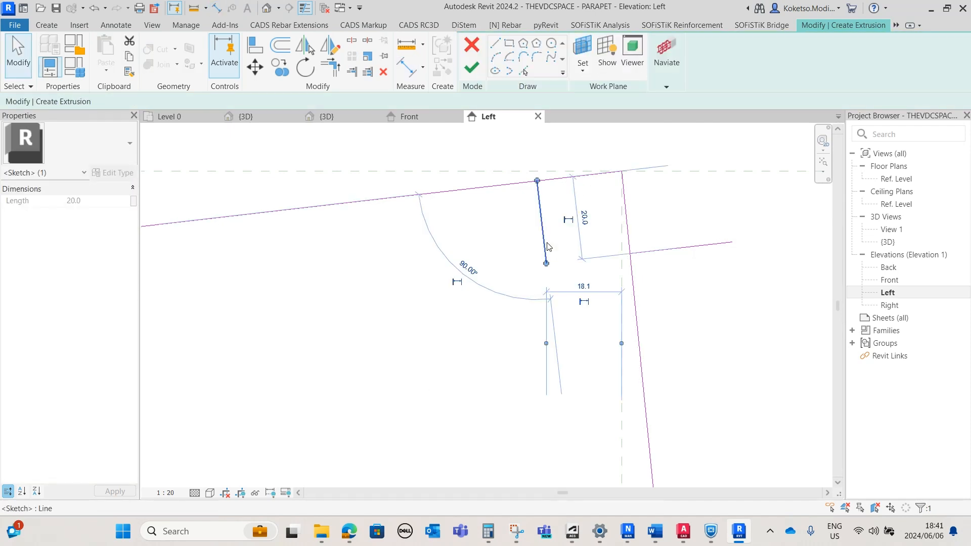
key("Delete")
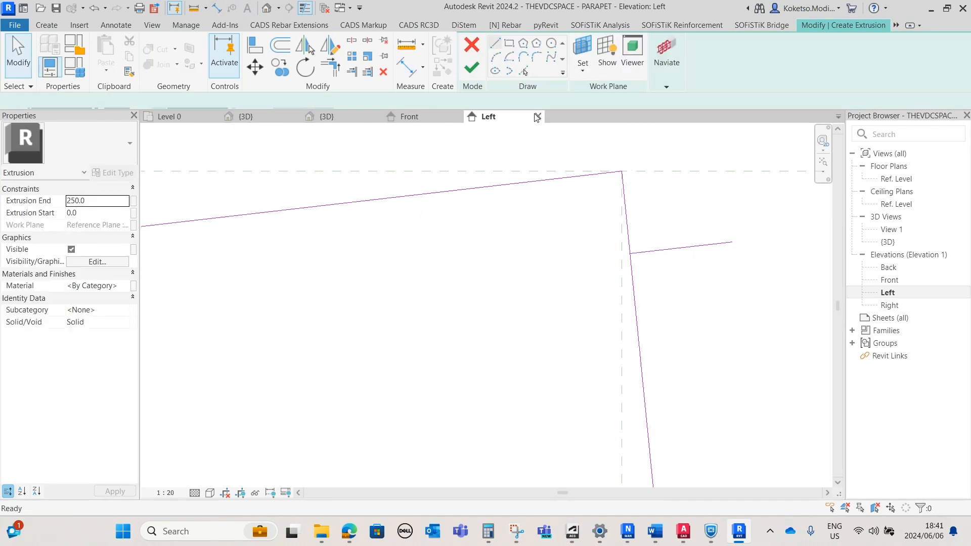
Try a helper line about 20 mm long perpendicular to the top edge near the upper right corner, and delete it
left_click(495, 43)
left_click(537, 180)
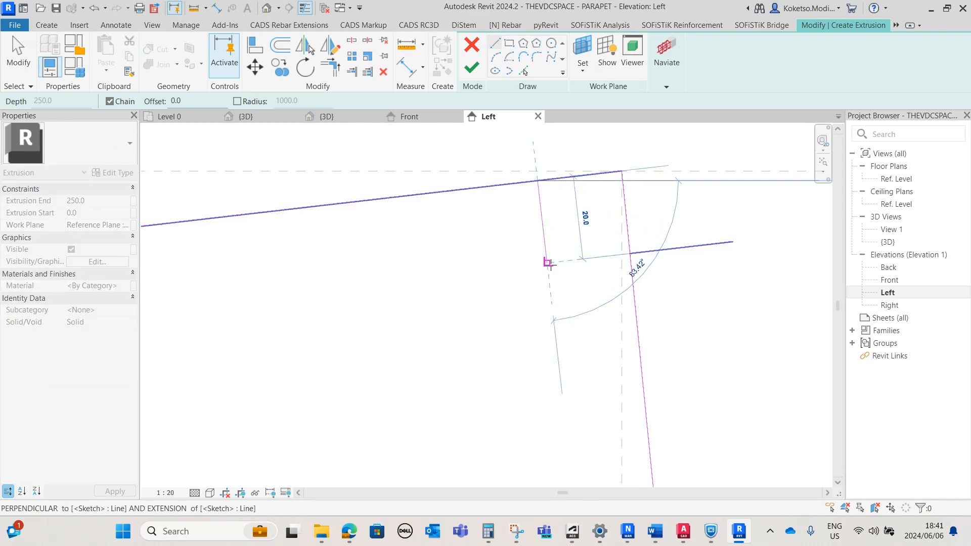
left_click(548, 263)
key("Escape")
key("Escape")
left_click(542, 222)
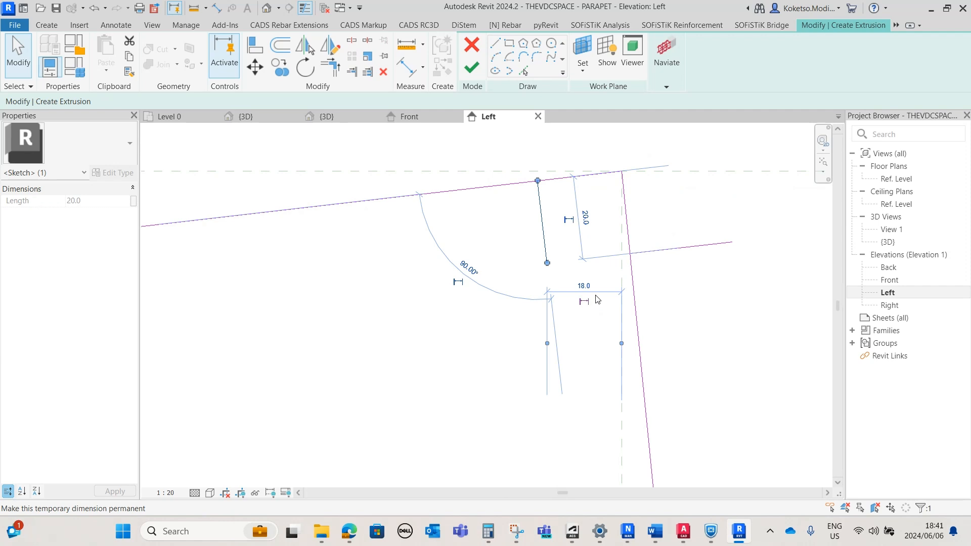
left_click(520, 202)
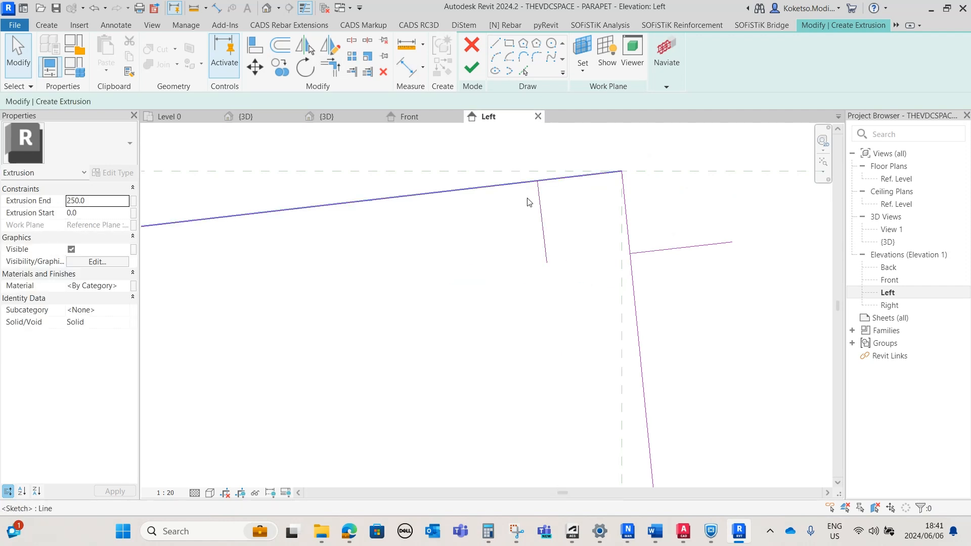
key("Delete")
Offset the sloping side 20 mm inward and stretch the remaining helper line to its top end to form the upper right chamfer
left_click(525, 72)
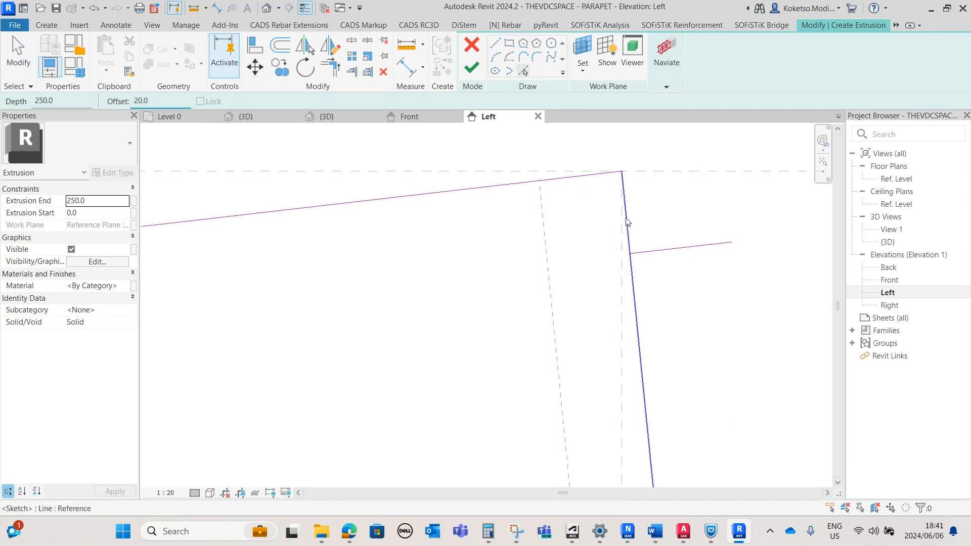
key("Escape")
left_click(718, 244)
mouse_move(733, 243)
left_mouse_down()
mouse_move(535, 170)
mouse_move(539, 179)
left_mouse_up()
Delete the offset line and trim the top edge and sloping side to the upper right chamfer
left_click(551, 254)
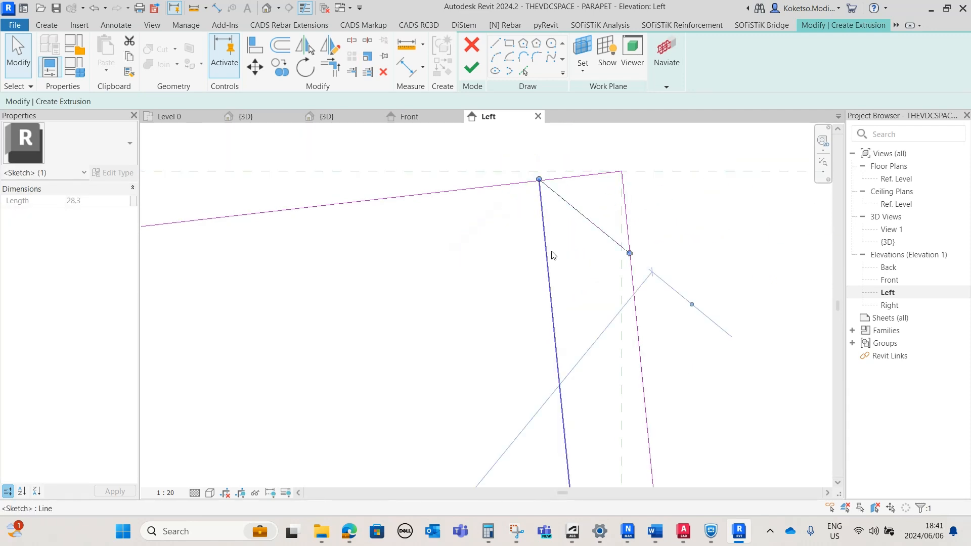
left_click(387, 75)
left_click(332, 69)
left_click(565, 201)
left_click(522, 185)
left_click(553, 194)
left_click(636, 299)
scroll(667, 198, "down", 3)
scroll(375, 248, "down", 1)
scroll(345, 250, "up", 2)
key("Escape")
Sketch two helper lines at the upper left corner, about 18 mm down from the top edge and about 17.6 mm off the vertical side
scroll(314, 242, "up", 2)
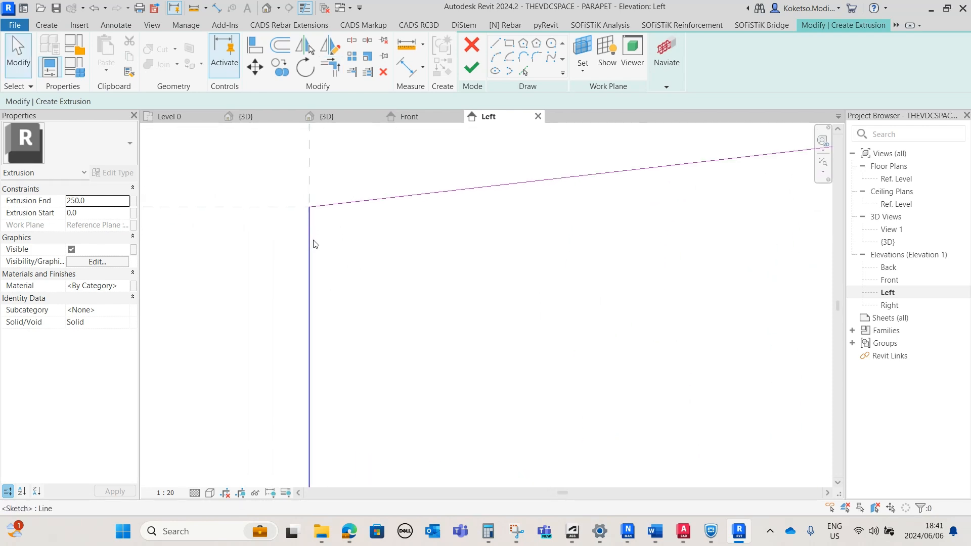
left_click(495, 41)
left_click(370, 190)
left_click(371, 265)
left_click(308, 265)
left_click(236, 274)
key("Escape")
key("Escape")
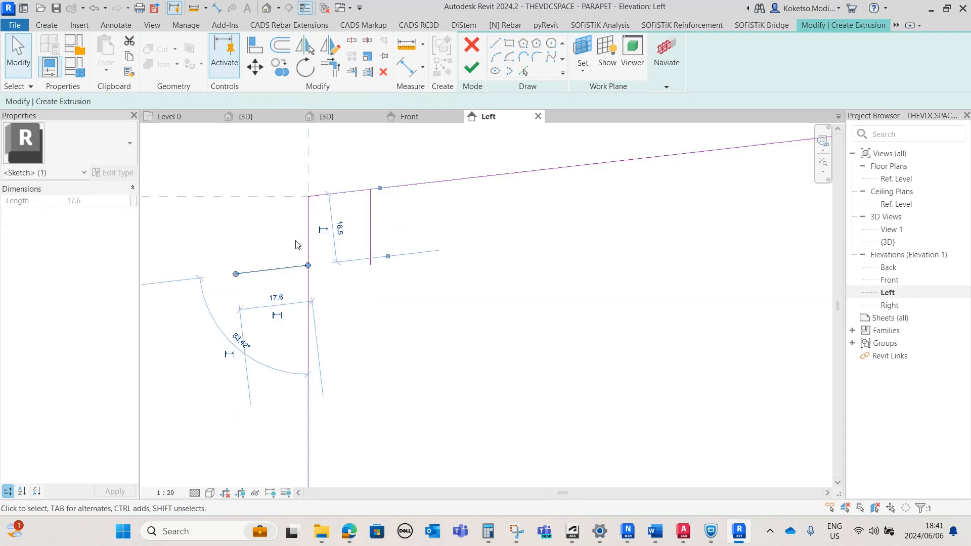
Set the upper left helper lines to 20 mm from the top edge and 20 mm from the vertical side
key("Return")
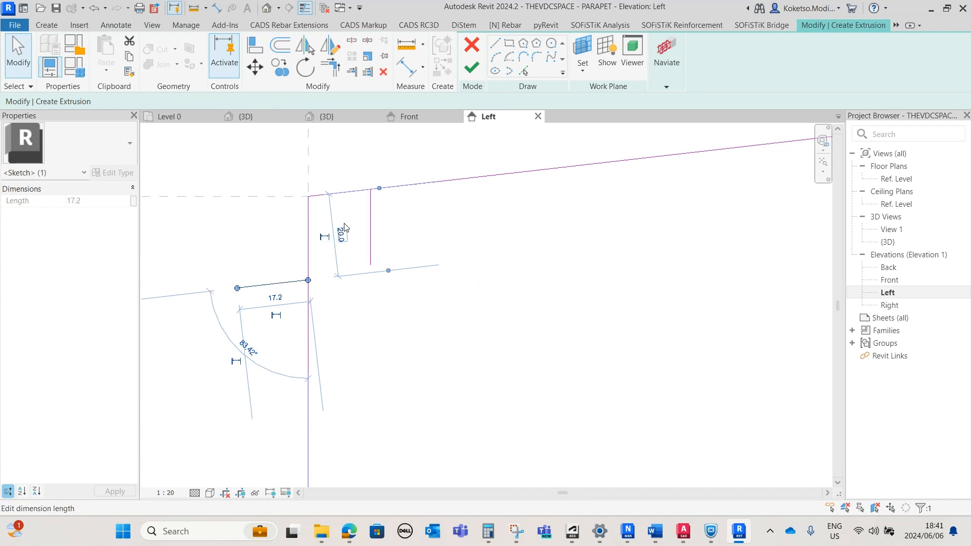
left_click(371, 222)
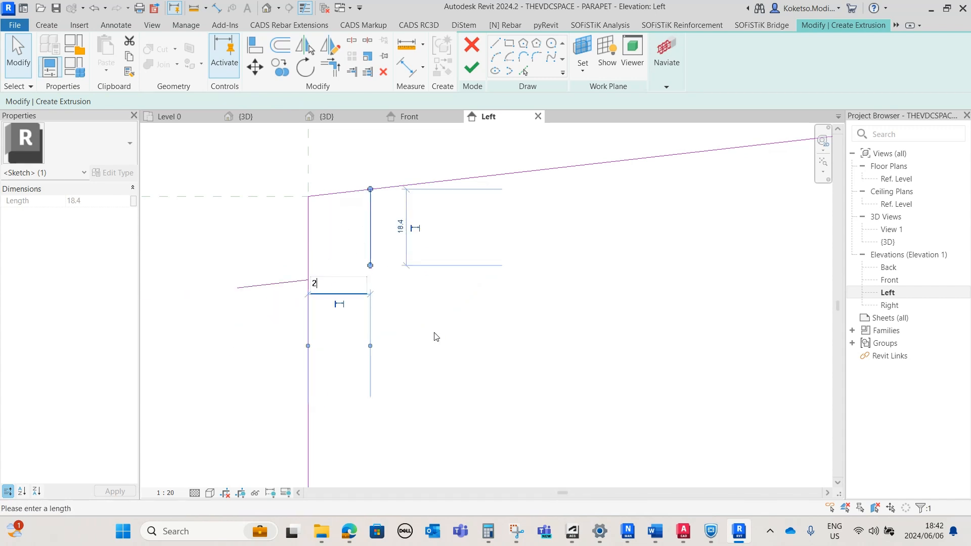
key("Return")
Form the upper left chamfer from one helper line, clean up the leftover lines and finish the rail's extrusion sketch
left_click_drag(391, 265, 309, 280)
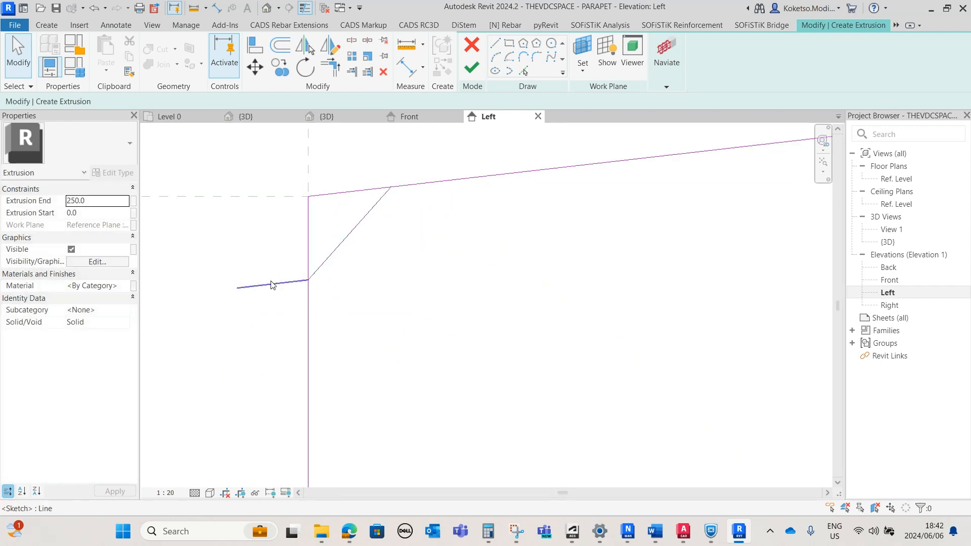
left_click(382, 72)
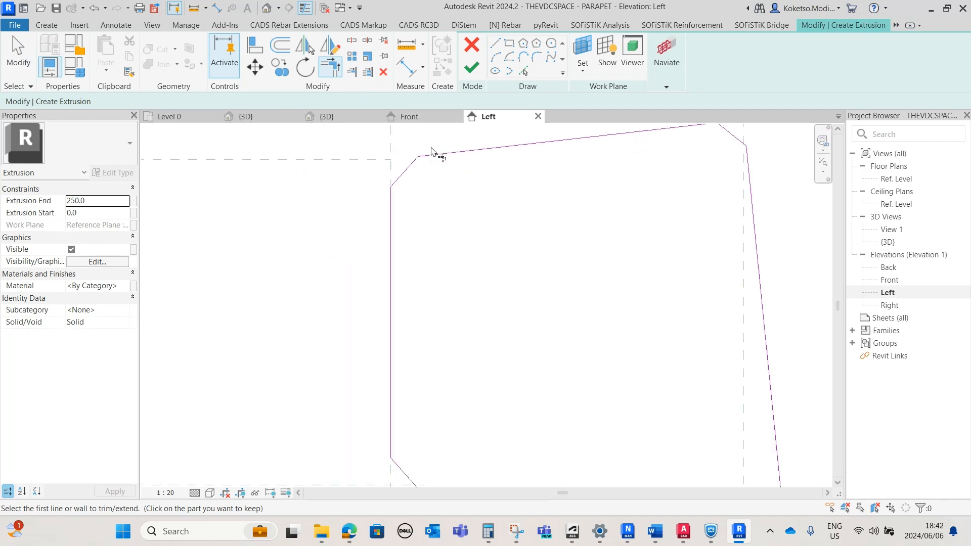
scroll(431, 146, "down", 5)
left_click(471, 68)
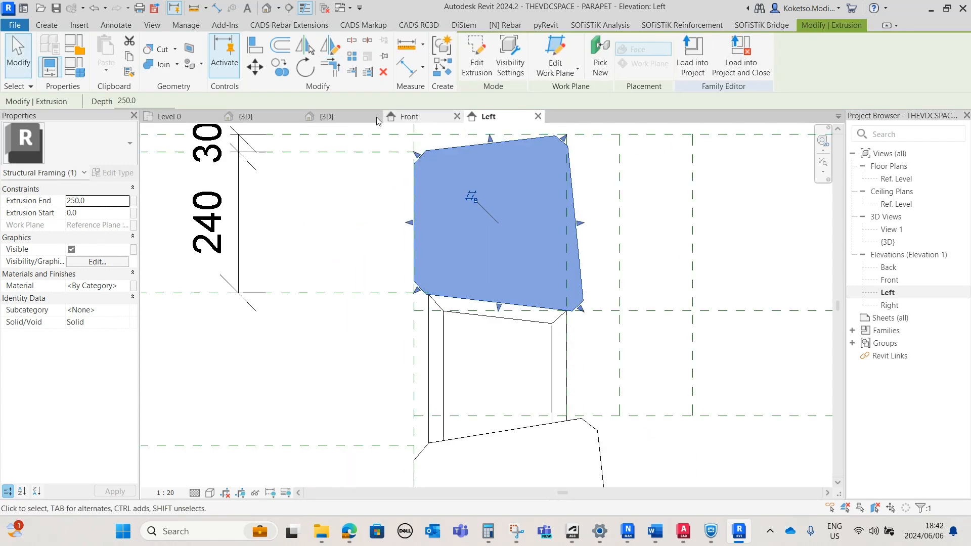
Stretch the top rail extrusion to both end reference planes in the Ref. Level plan, running from -3000 to 0
double_click(899, 180)
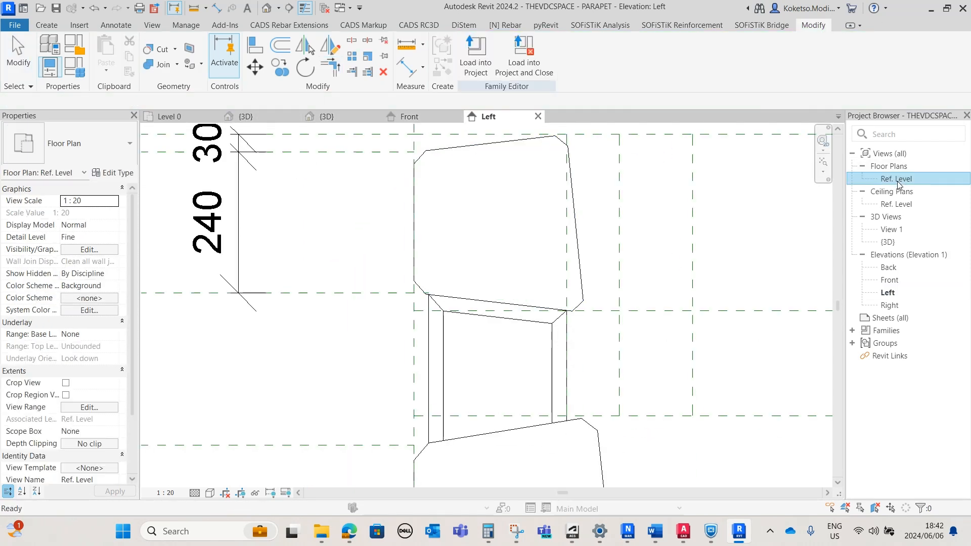
left_click_drag(256, 321, 569, 319)
scroll(500, 321, "up", 3)
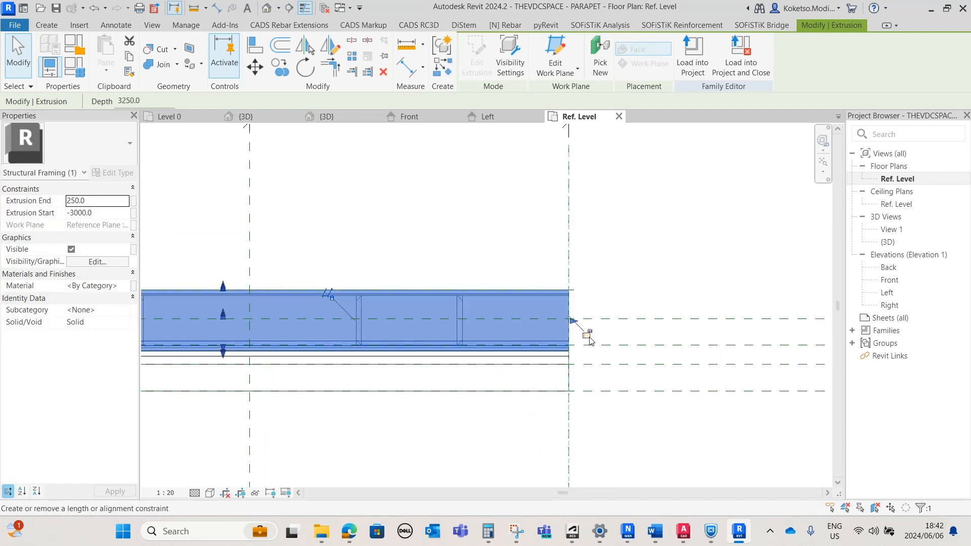
scroll(631, 326, "down", 6)
scroll(256, 322, "up", 7)
left_click_drag(380, 328, 445, 317)
scroll(384, 293, "down", 3)
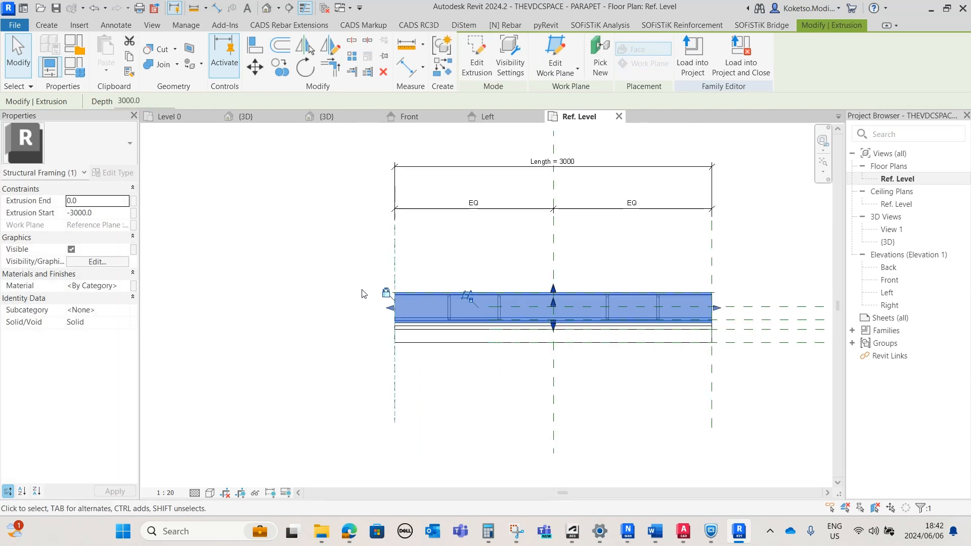
left_click(487, 134)
Join the top rail's geometry with the parapet's upper blocks in the 3D view
left_click(376, 119)
middle_click_drag(633, 354, 604, 350, "shift")
scroll(569, 311, "down", 2)
scroll(609, 247, "up", 1)
middle_click_drag(475, 322, 438, 325, "shift")
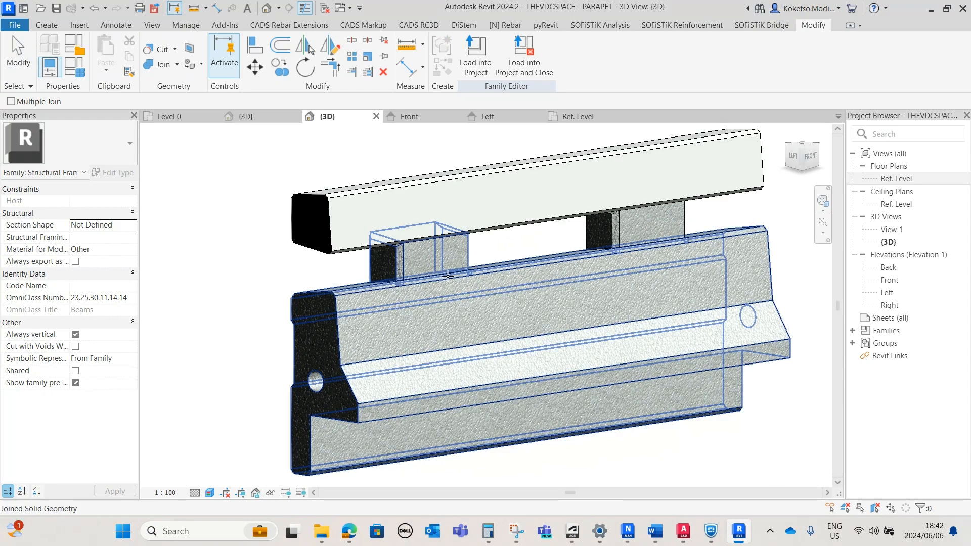
left_click(445, 251)
left_click(431, 184)
key("Escape")
Examine the joined parapet, its blocks and rail, and the end face edges from both ends in 3D
middle_click_drag(593, 420, 627, 412, "shift")
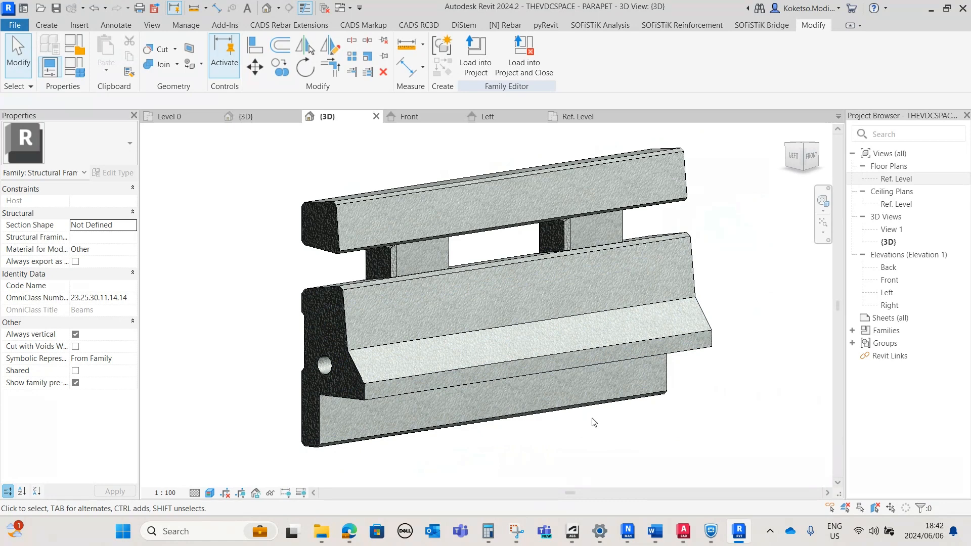
middle_click_drag(565, 414, 639, 430, "shift")
scroll(413, 444, "up", 2)
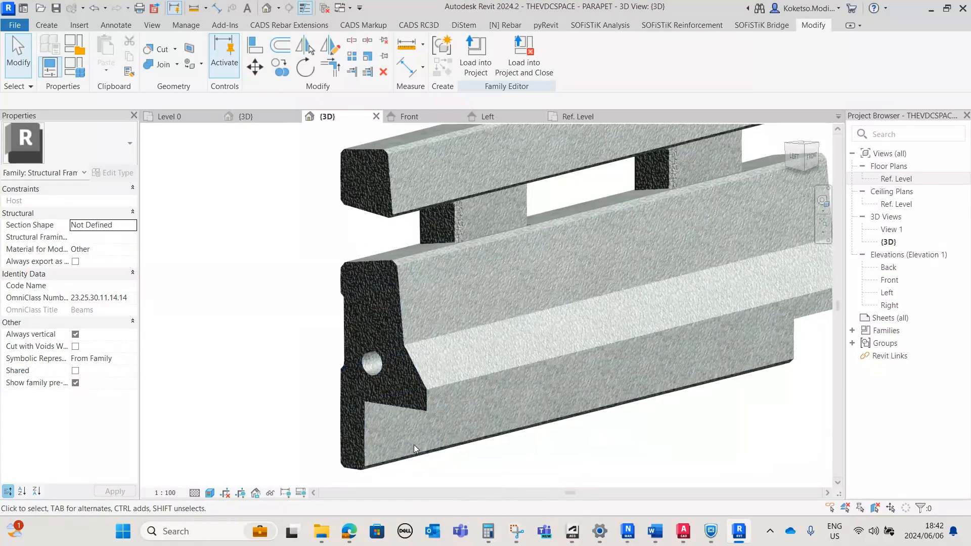
scroll(364, 268, "down", 2)
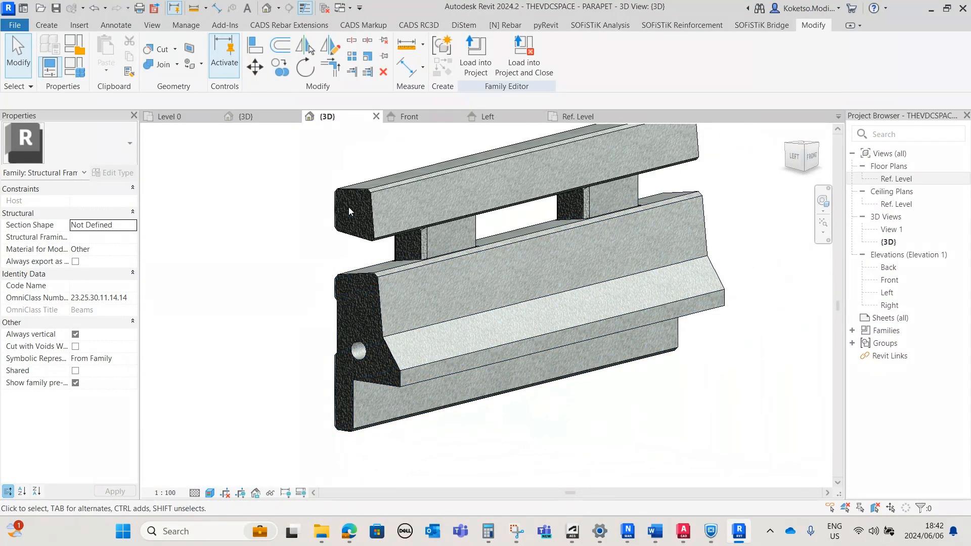
middle_click_drag(492, 272, 639, 285, "shift")
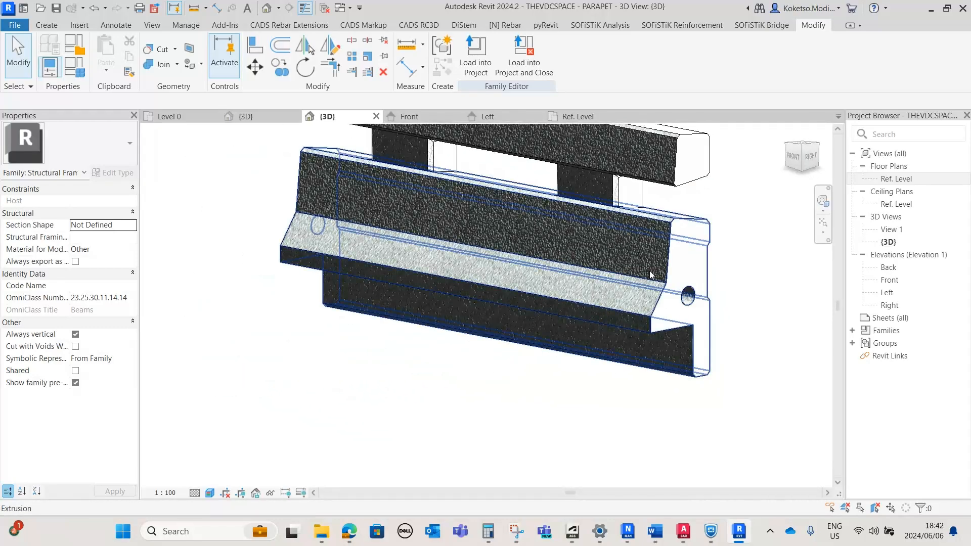
middle_click_drag(352, 378, 228, 376, "shift")
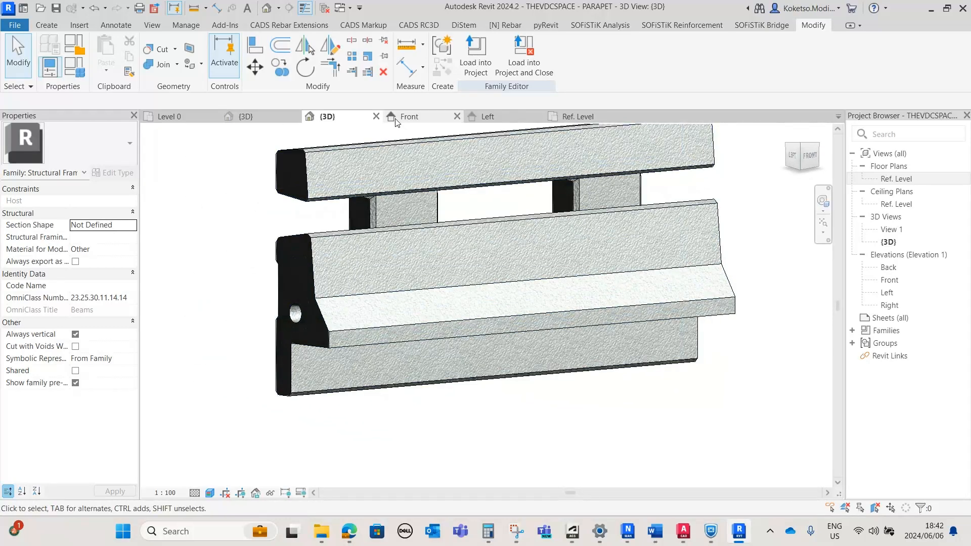
Start a void sweep in the Left elevation and begin sketching its path on the parapet profile
left_click(488, 117)
scroll(518, 227, "down", 2)
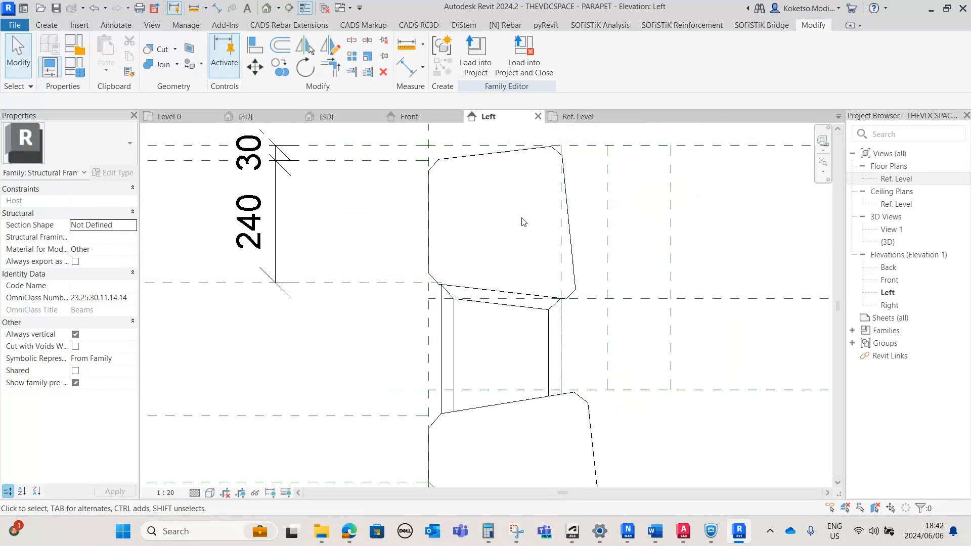
middle_click_drag(536, 344, 514, 246)
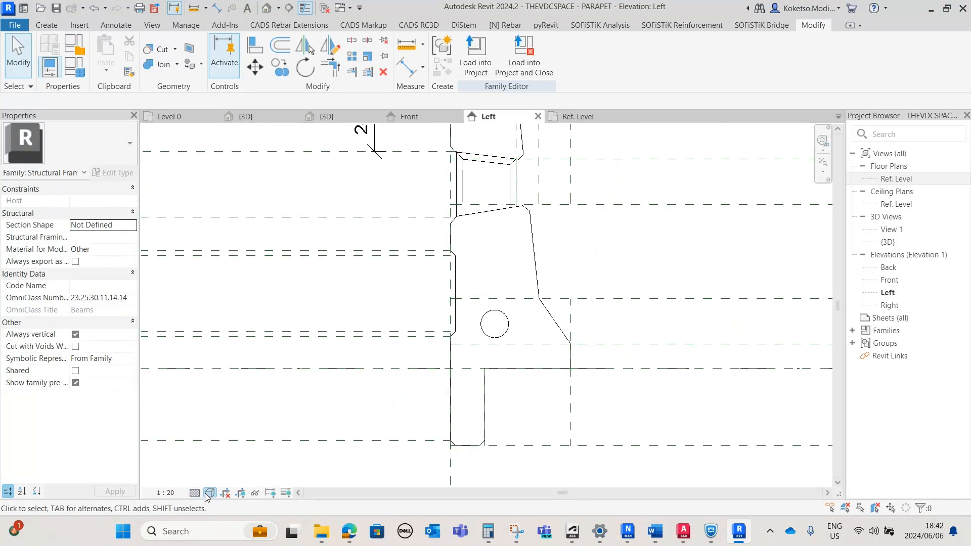
left_click(44, 26)
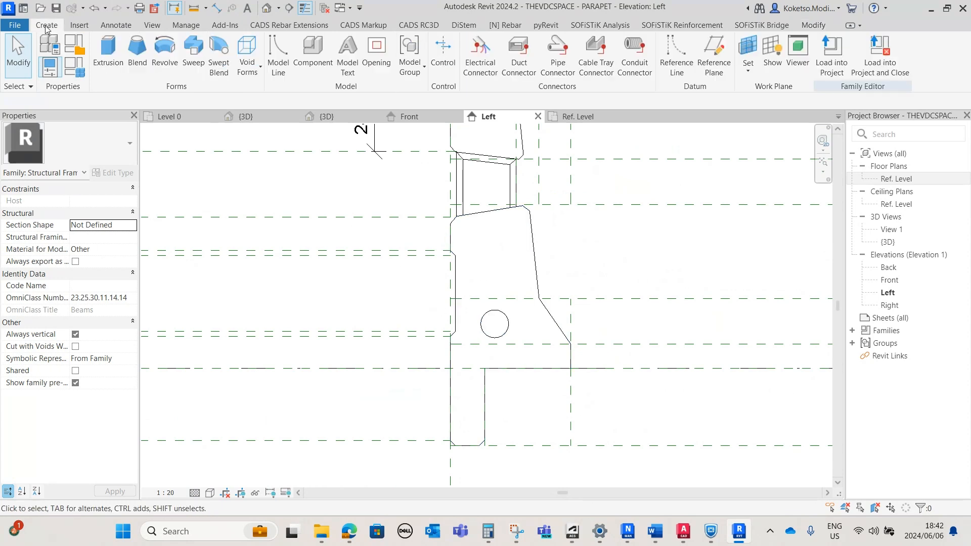
left_click(254, 74)
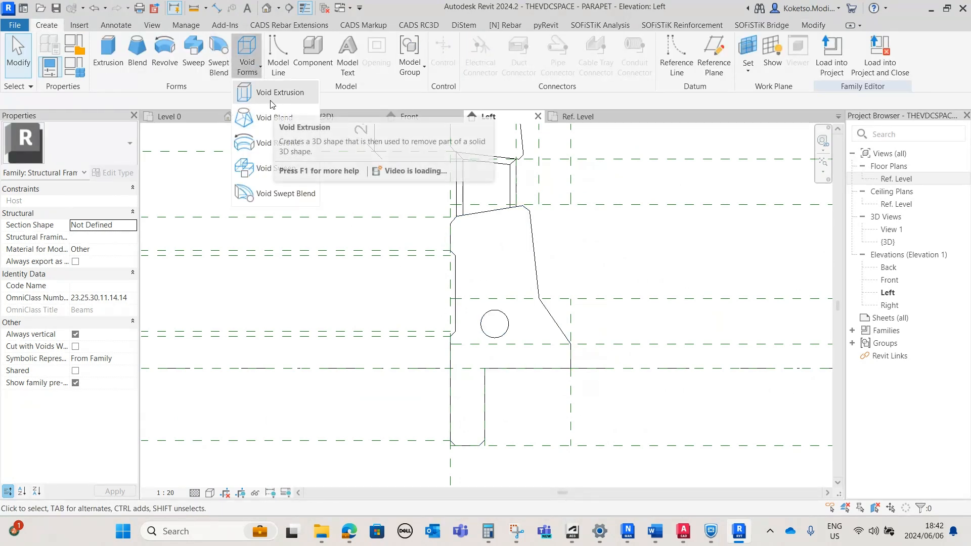
left_click(277, 168)
scroll(447, 402, "up", 2)
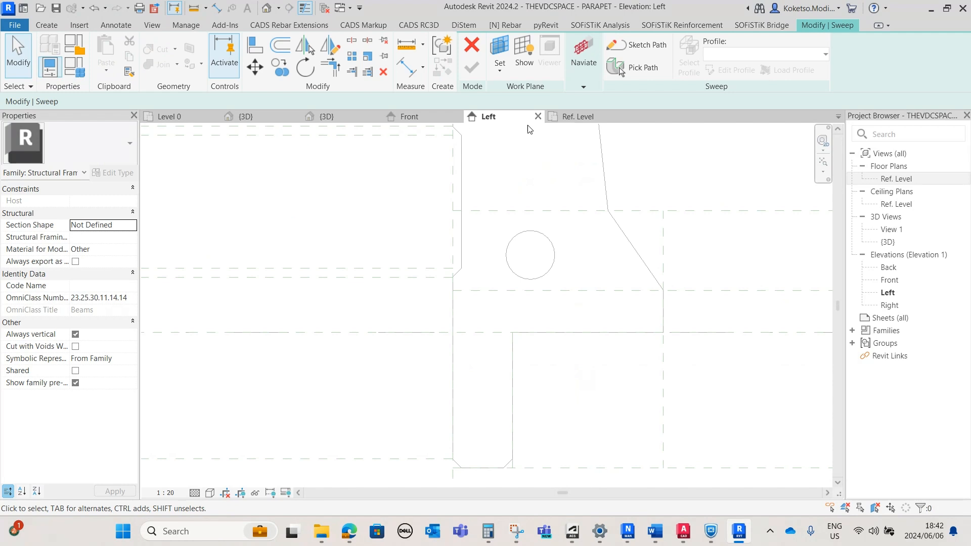
left_click(647, 54)
left_click(474, 263)
left_click(490, 320)
left_click(454, 337)
Draw a sweep path line along the profile's lower vertical back edge, from the bottom chamfer up to the recess
scroll(461, 464, "up", 1)
left_click(429, 450)
middle_click_drag(429, 246, 425, 397)
scroll(426, 397, "down", 3)
left_click(428, 252)
key("Escape")
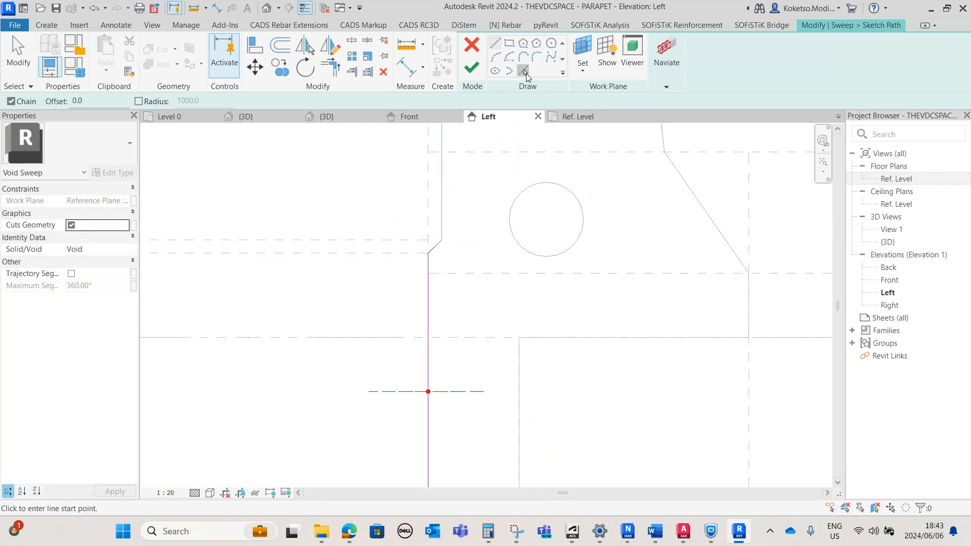
Add the back recess edges and the vertical edge above the recess to the sweep path by picking existing lines
left_click(525, 76)
left_click(442, 179)
middle_click_drag(477, 254, 498, 478)
scroll(452, 271, "up", 1)
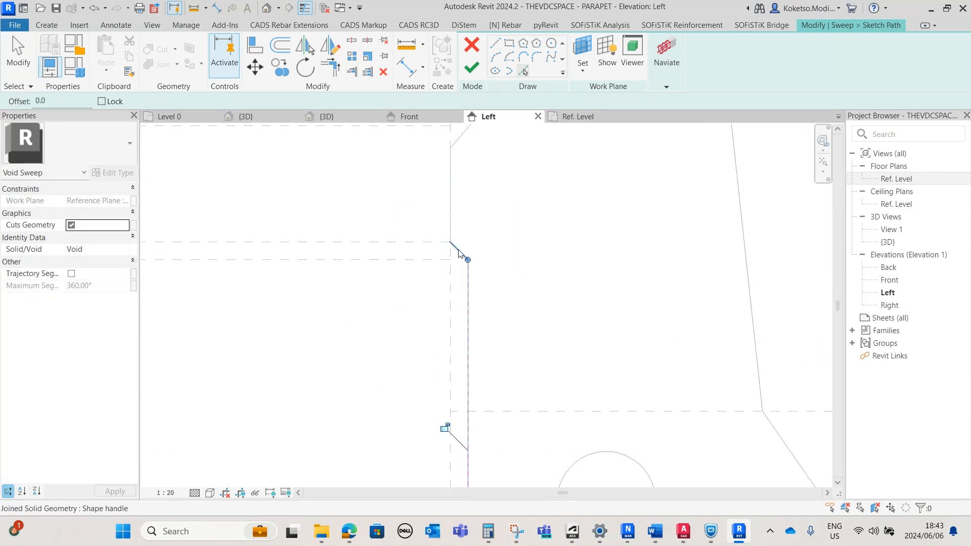
left_click(452, 192)
Complete the sweep path around the profile's top, sloping front, underside and lower leg edges, and finish the path sketch
middle_click_drag(451, 192, 422, 285)
scroll(505, 244, "down", 2)
scroll(619, 232, "up", 2)
left_click(620, 231)
scroll(619, 231, "down", 3)
left_click(628, 281)
scroll(630, 303, "down", 4)
scroll(646, 428, "up", 2)
middle_click_drag(579, 448, 561, 320)
left_click(547, 329)
scroll(540, 344, "up", 2)
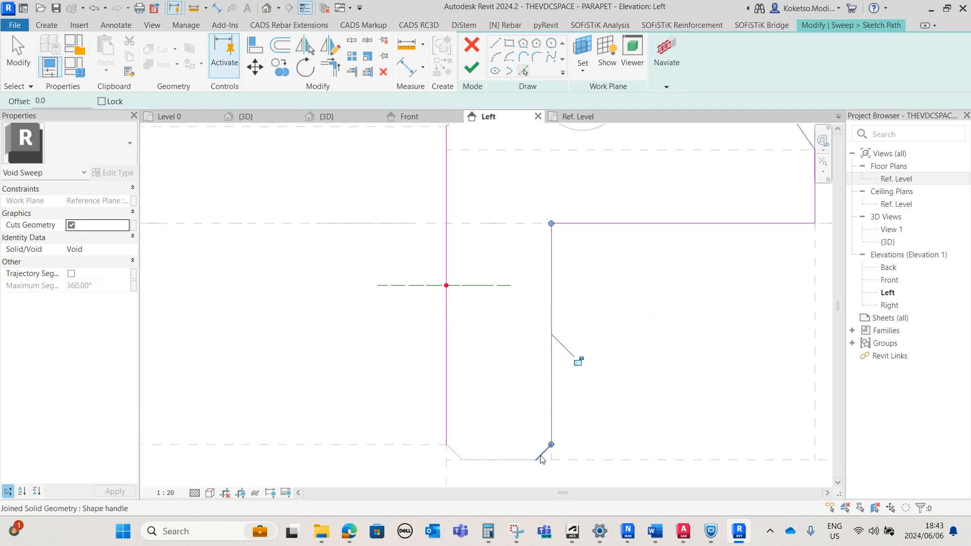
left_click(471, 67)
Sketch a closed triangular void profile at the parapet's end corner in the Ref. Level floor plan
left_click(746, 73)
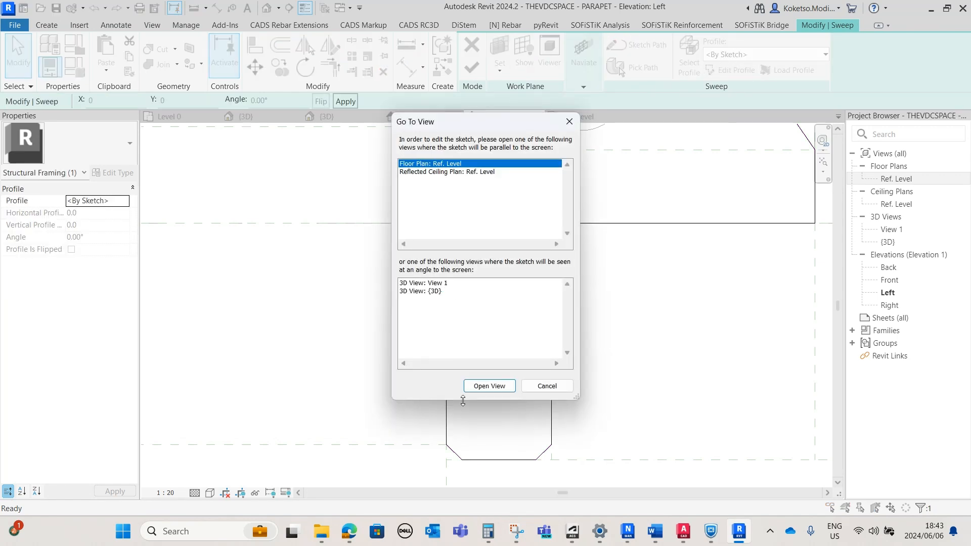
left_click(489, 386)
scroll(430, 354, "up", 5)
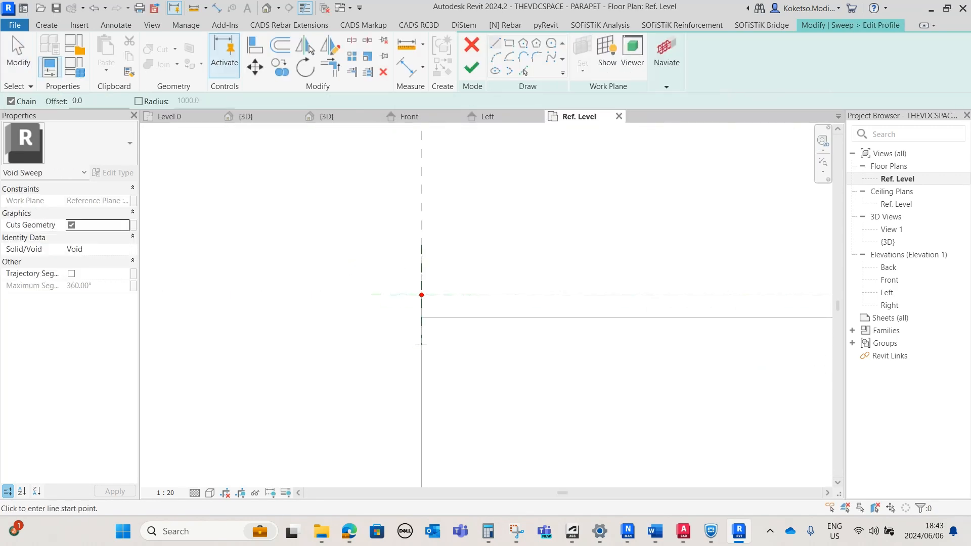
left_click(426, 284)
left_click(426, 323)
left_click(466, 284)
left_click(426, 284)
key("Escape")
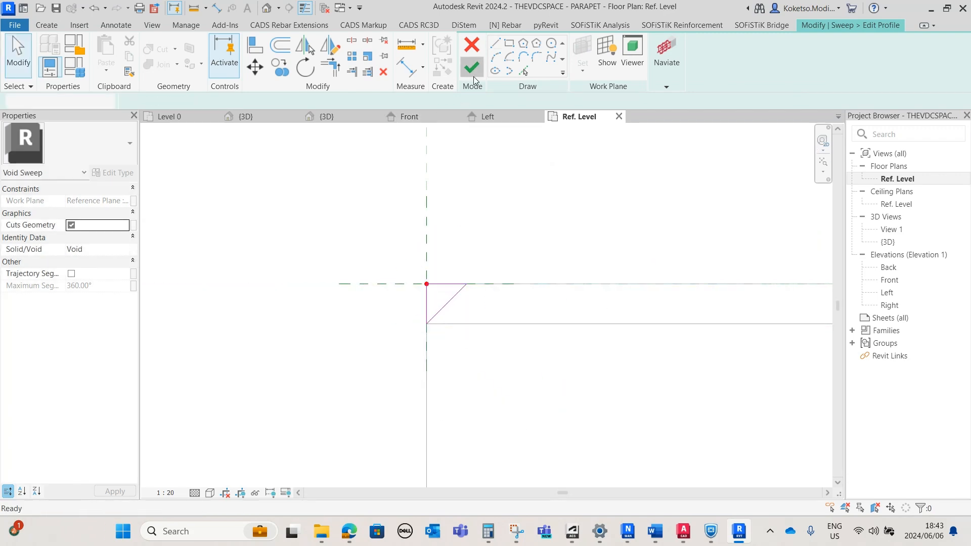
Finish the triangular profile and its void sweep, and check the chamfered parapet end in 3D
left_click(472, 68)
left_click(474, 76)
left_click(327, 116)
middle_click_drag(481, 329, 476, 414, "shift")
scroll(329, 283, "up", 5)
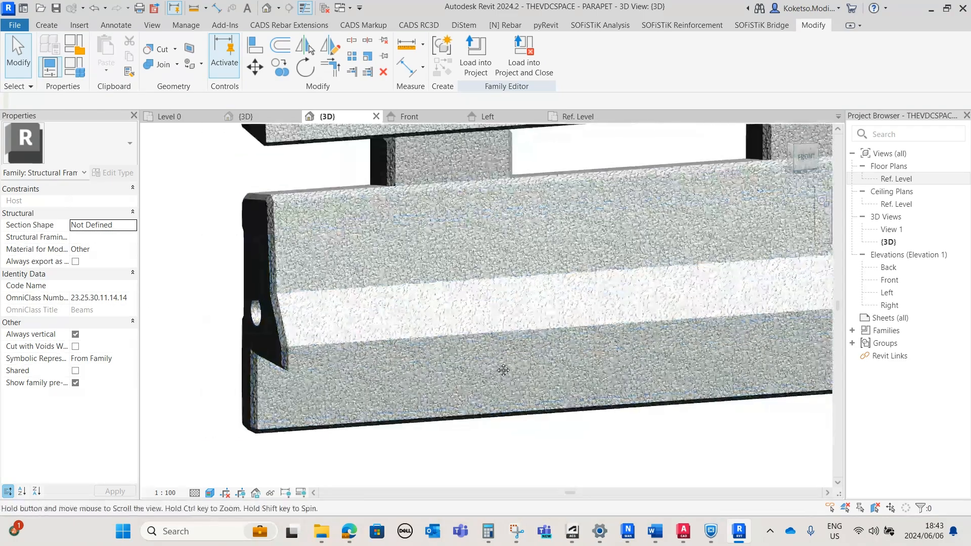
Mirror a copy of the parapet's end void sweep about the Center (Left/Right) reference plane in the Front elevation
left_click(342, 279)
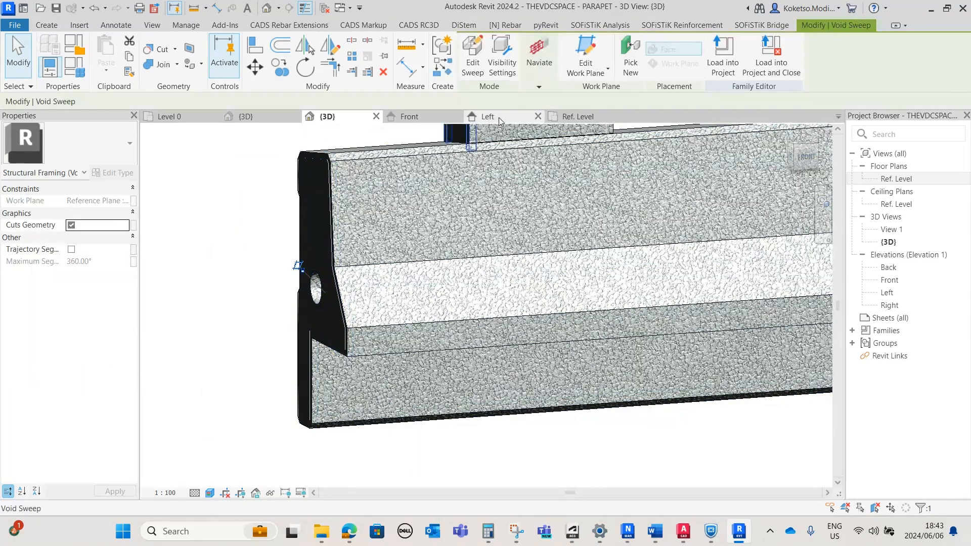
left_click(437, 120)
scroll(535, 289, "down", 3)
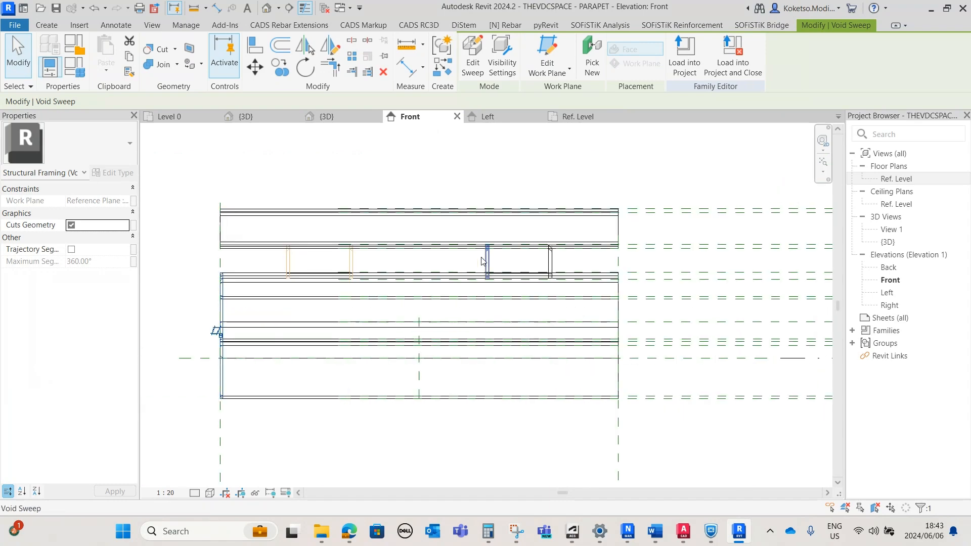
left_click(301, 48)
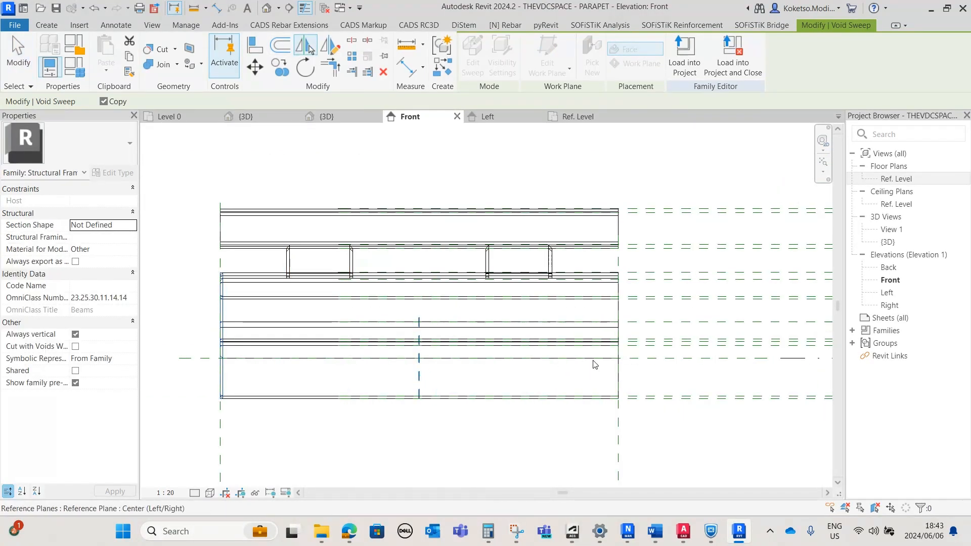
scroll(614, 365, "up", 3)
Examine the chamfered edges at both ends of the parapet and the ends of the top rail in 3D
left_click(335, 117)
middle_click_drag(605, 286, 546, 303)
middle_click_drag(546, 303, 412, 347)
scroll(554, 288, "up", 3)
left_click(672, 341)
middle_click_drag(672, 340, 720, 347, "shift")
scroll(559, 177, "up", 4)
middle_click_drag(587, 243, 530, 262, "shift")
scroll(529, 262, "down", 5)
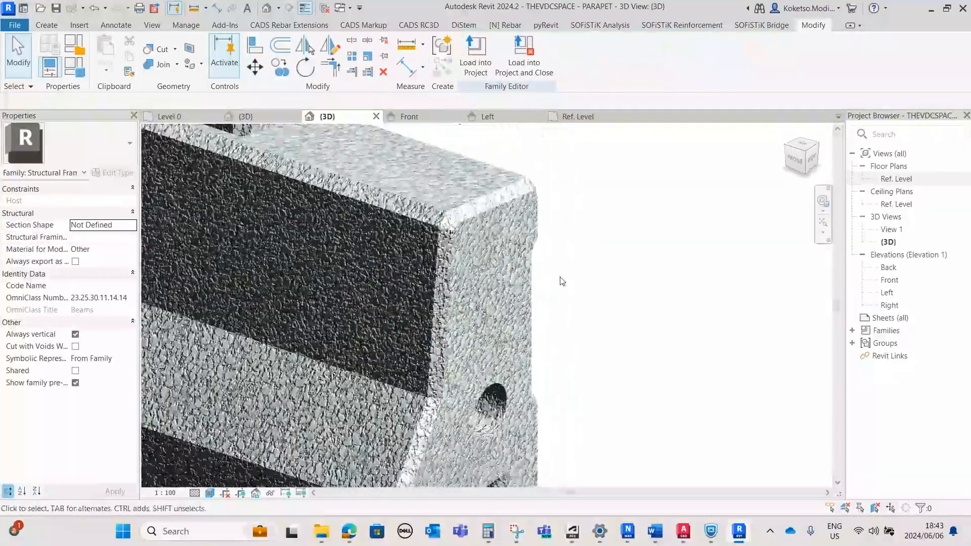
scroll(705, 234, "up", 3)
scroll(705, 234, "down", 2)
middle_click_drag(313, 258, 450, 215, "shift")
scroll(349, 343, "up", 2)
scroll(353, 339, "down", 3)
scroll(291, 290, "up", 3)
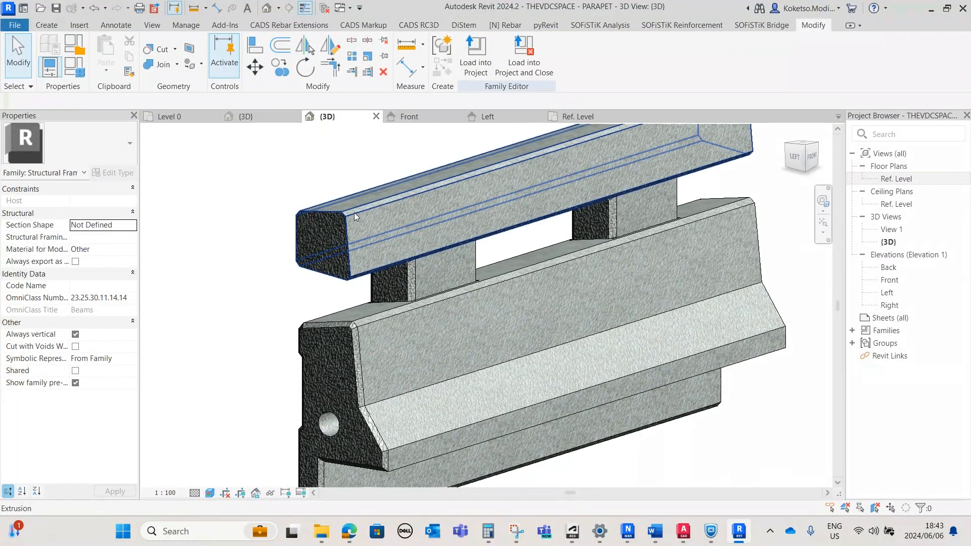
scroll(331, 258, "down", 1)
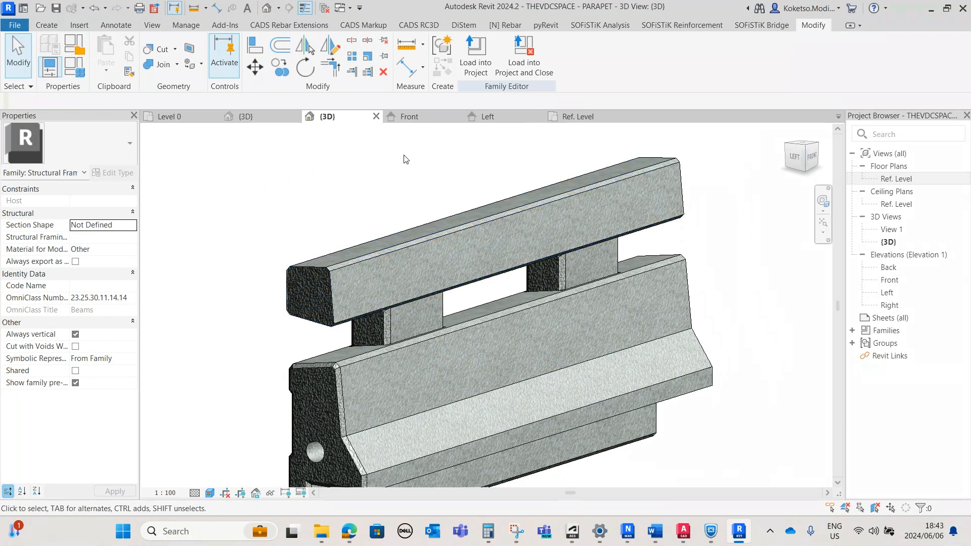
Begin a void sweep with a sketched path in the Left elevation, using Reference Plane : Profile plane as the work plane
left_click(488, 116)
scroll(468, 327, "down", 4)
middle_click_drag(460, 271, 425, 347)
scroll(404, 219, "up", 3)
left_click(47, 26)
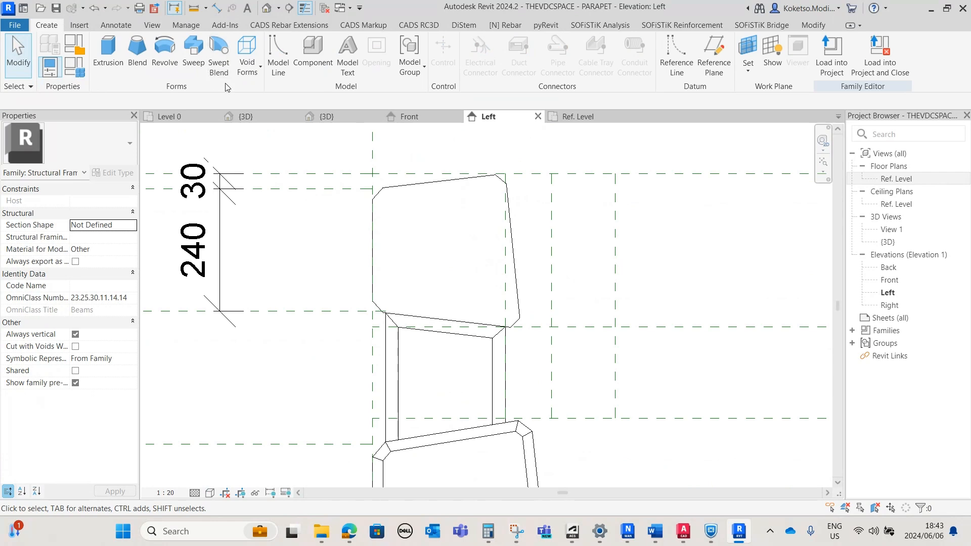
left_click(246, 65)
left_click(276, 168)
scroll(430, 230, "up", 2)
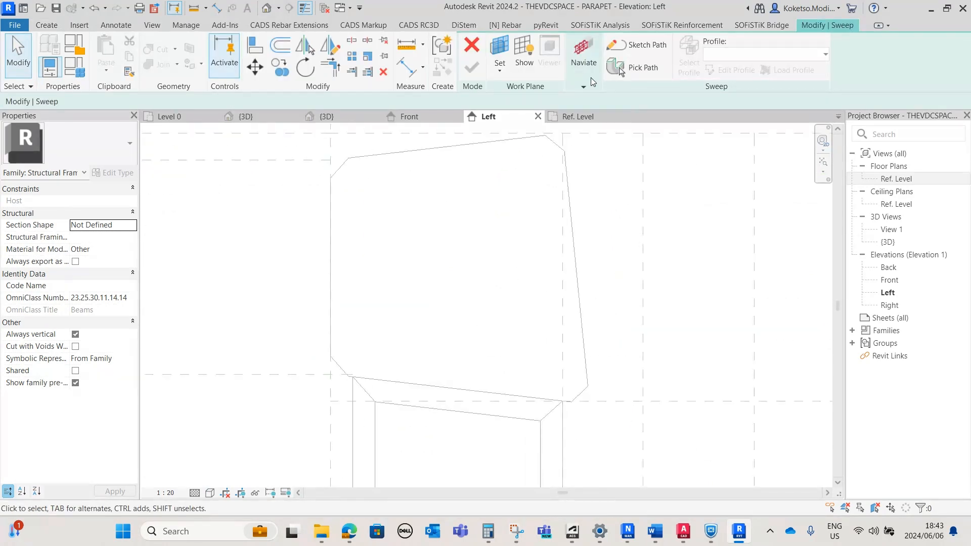
left_click(615, 45)
left_click(582, 262)
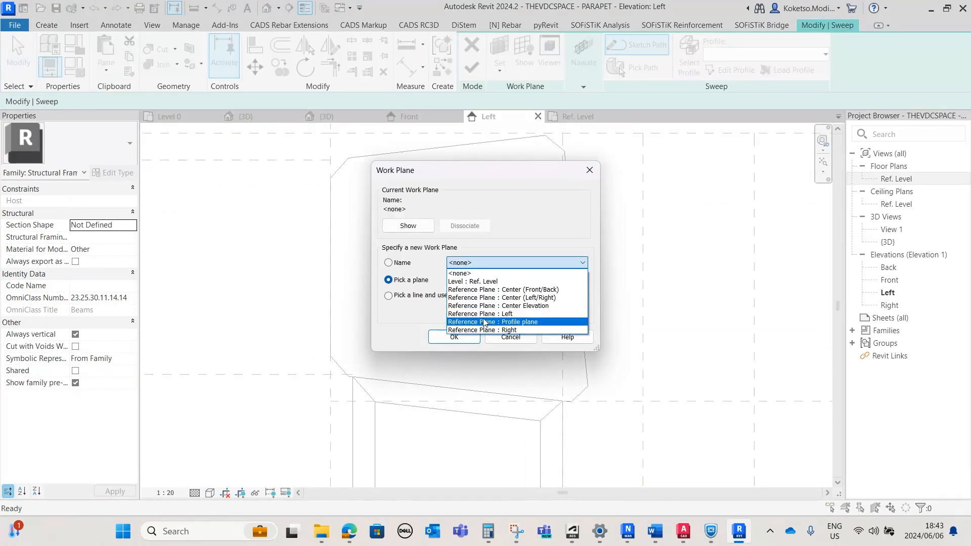
left_click(457, 322)
left_click(447, 337)
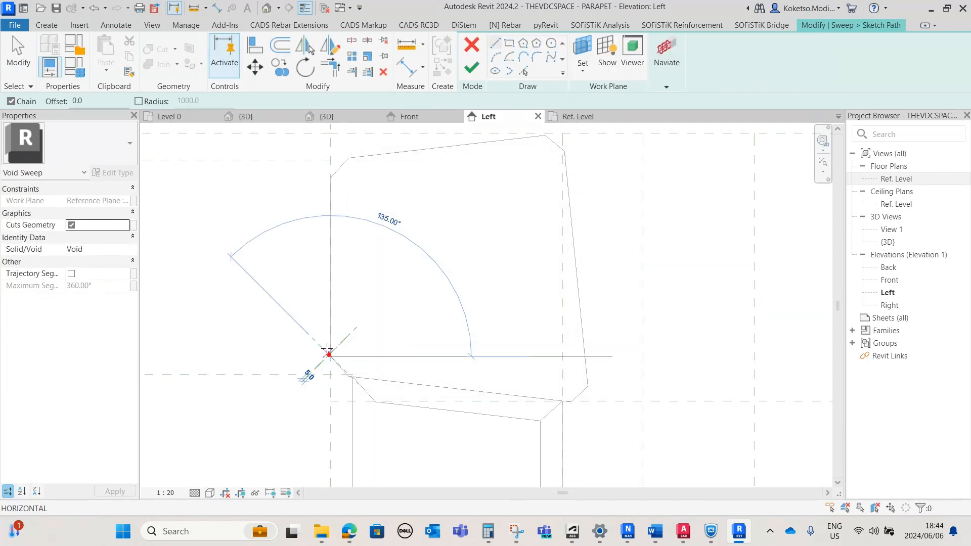
Trace the sweep path around the top rail's chamfered outline, starting with its vertical back edge, and finish the path
left_click(324, 180)
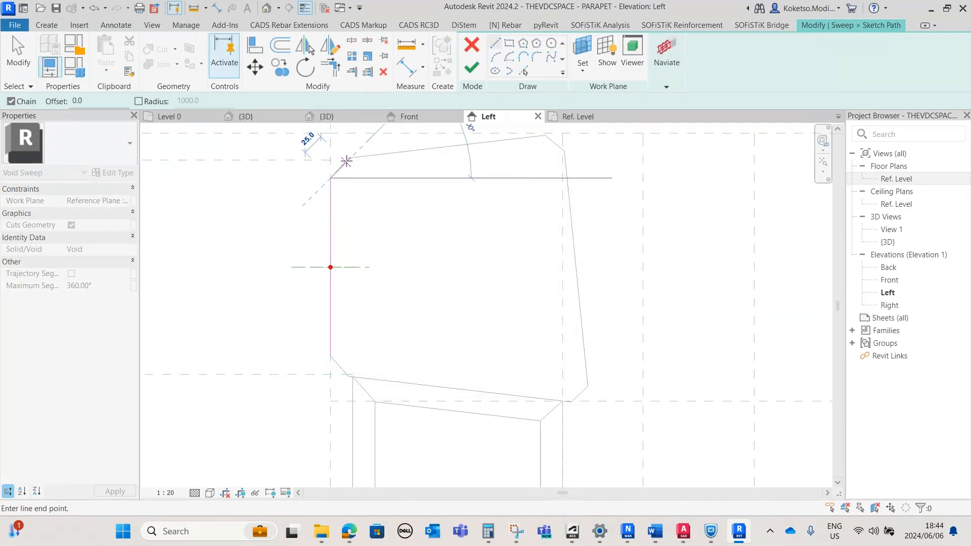
key("Escape")
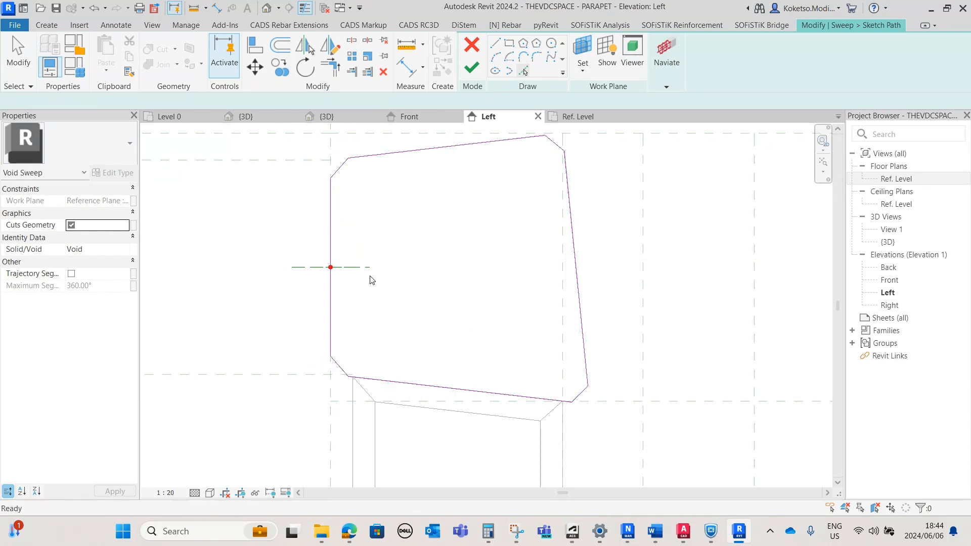
left_click(471, 67)
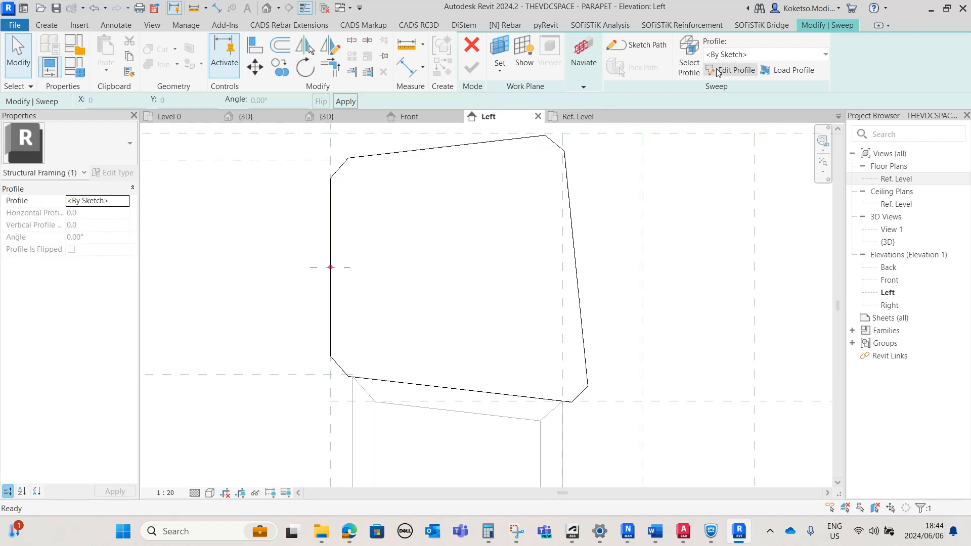
Sketch a closed triangular void profile with a 45° sloping side at the rail's end corner in the Ref. Level floor plan
left_click(730, 71)
left_click(487, 385)
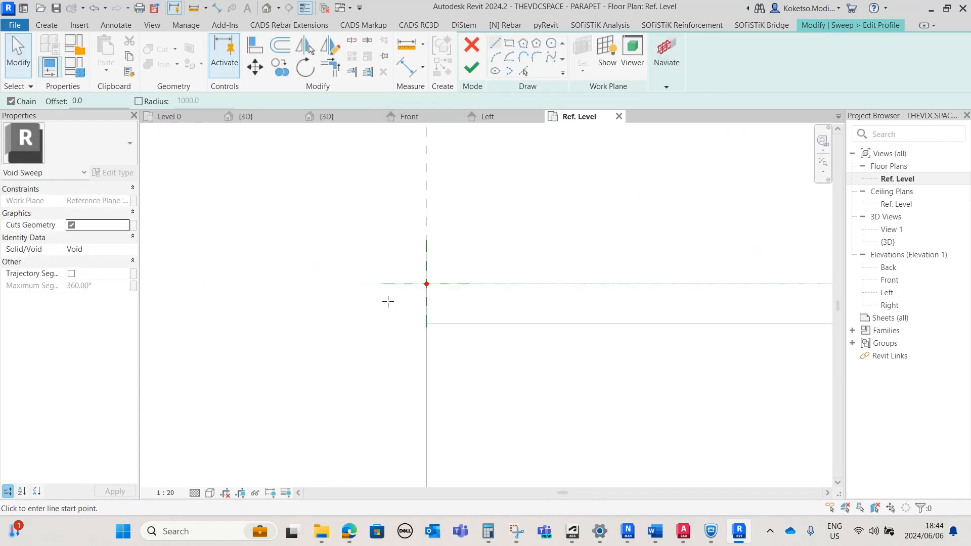
left_click(427, 283)
scroll(420, 305, "down", 4)
scroll(422, 313, "up", 2)
left_click(420, 306)
scroll(434, 292, "up", 3)
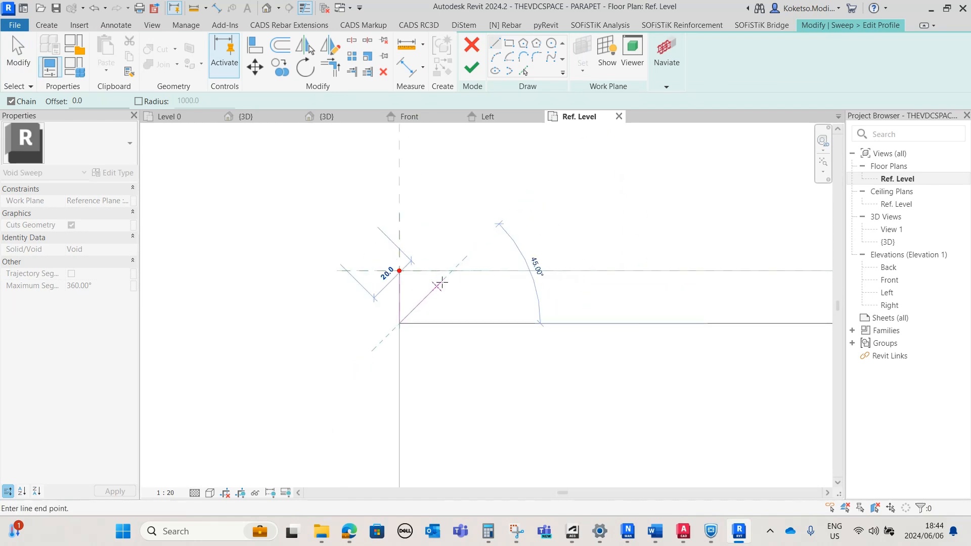
left_click(451, 272)
left_click(399, 271)
scroll(401, 252, "down", 6)
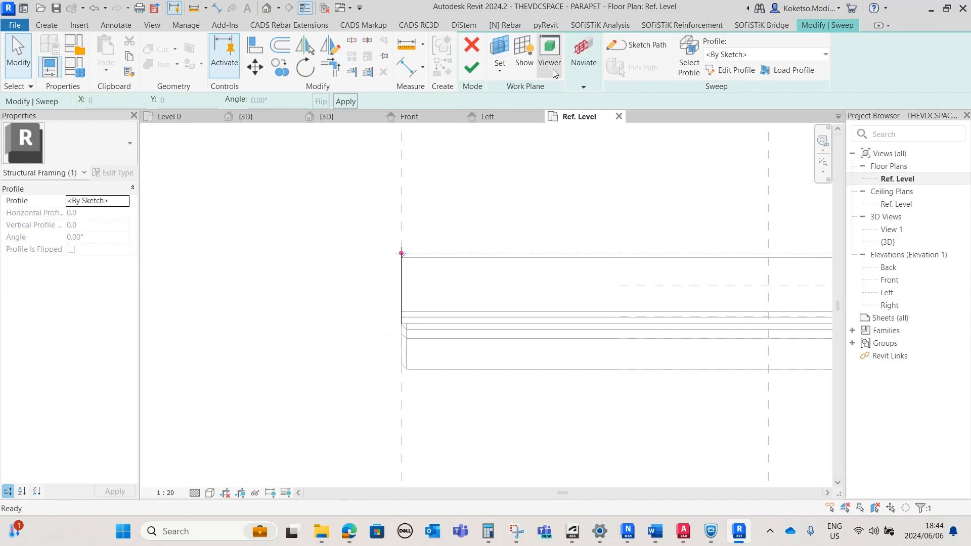
Finish the top rail's void sweep and check the chamfered rail end in 3D
left_click(470, 71)
left_click(333, 117)
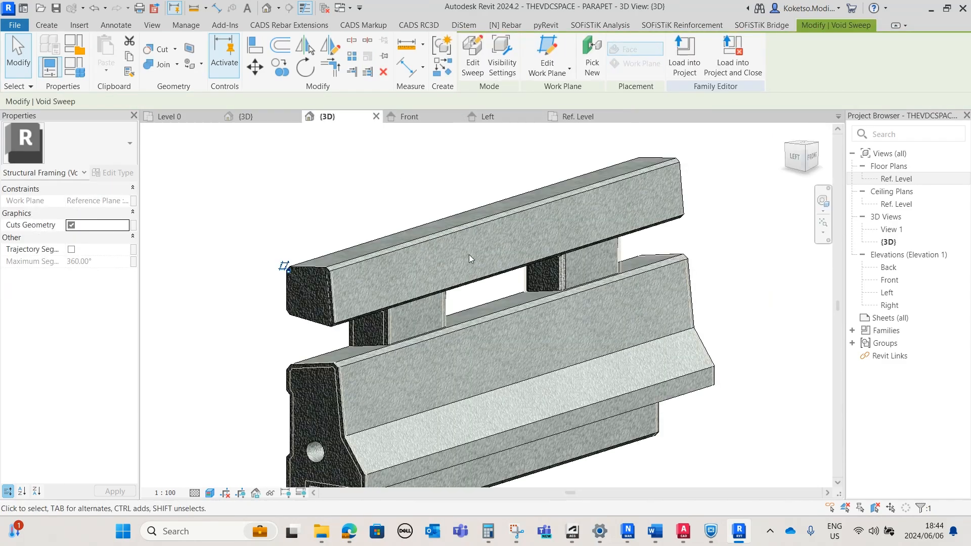
left_click(270, 349)
scroll(436, 415, "up", 5)
middle_click_drag(278, 346, 386, 354)
scroll(377, 350, "up", 2)
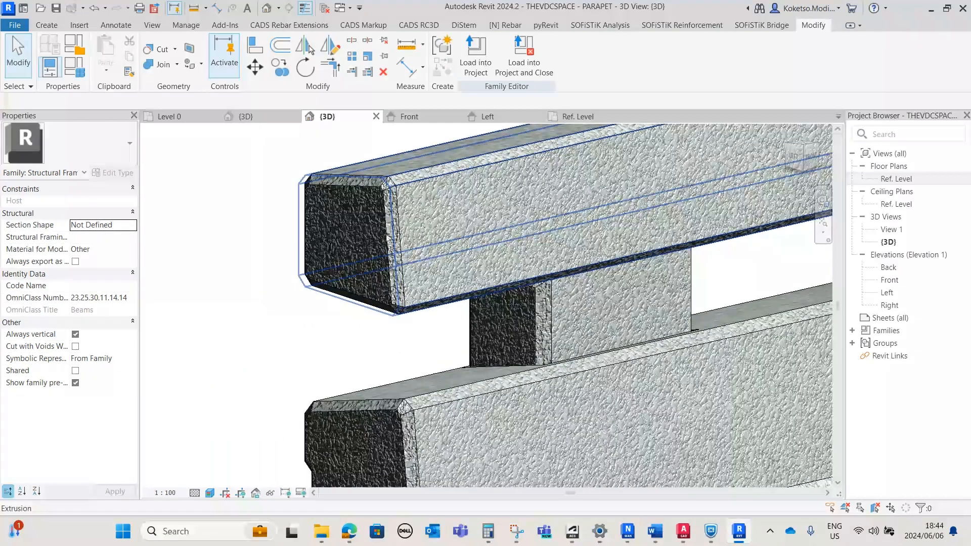
Mirror a copy of the top rail's end void sweep about the Center (Left/Right) reference plane in the Front elevation
left_click(409, 116)
scroll(253, 171, "up", 2)
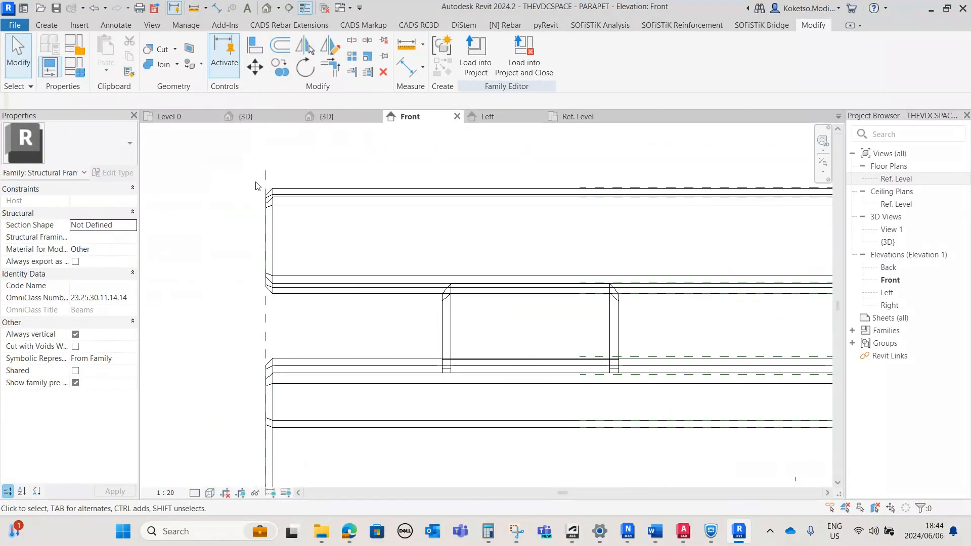
left_click(268, 208)
scroll(242, 210, "down", 2)
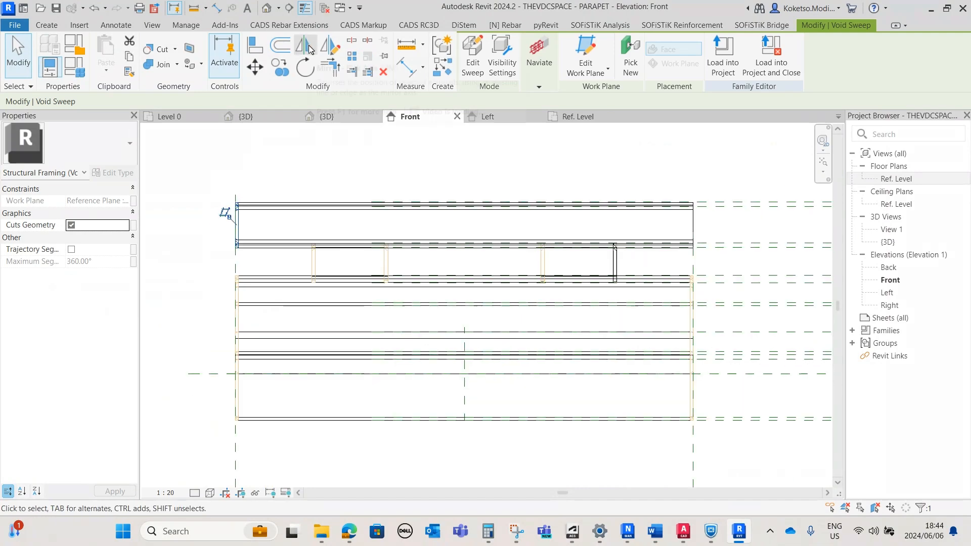
left_click(309, 48)
left_click(463, 392)
scroll(703, 217, "up", 2)
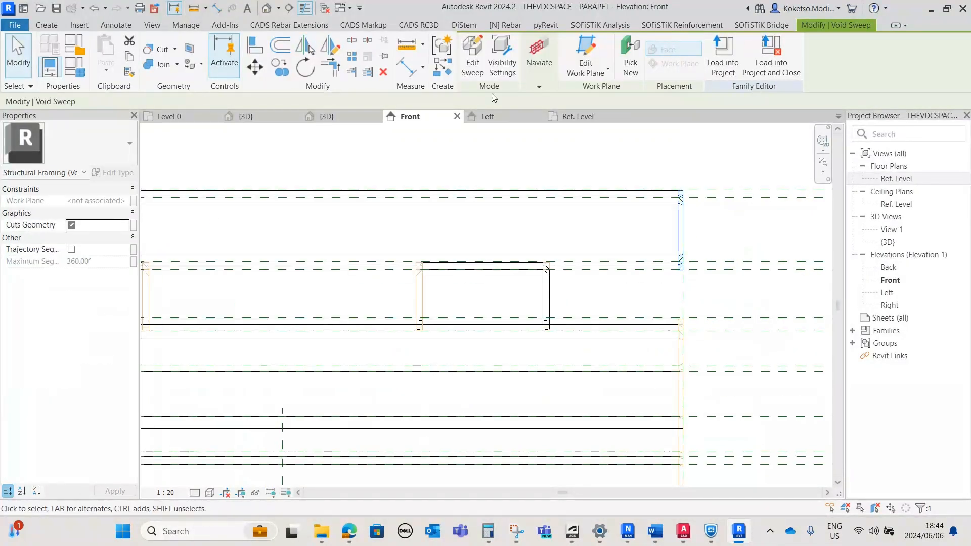
key("Escape")
Examine the chamfered far end of the top rail and the whole parapet in 3D
left_click(356, 119)
scroll(561, 257, "down", 3)
middle_click_drag(561, 257, 167, 253)
scroll(598, 145, "up", 4)
scroll(649, 228, "down", 6)
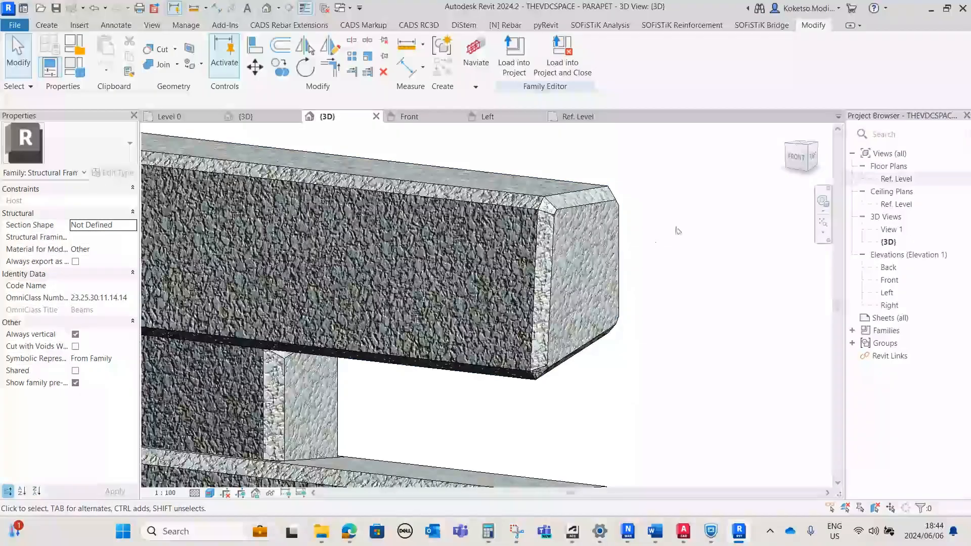
middle_click_drag(709, 236, 749, 369, "shift")
middle_click_drag(750, 299, 758, 331, "shift")
middle_click_drag(744, 381, 661, 359, "shift")
Load the parapet family into the project, closing it without saving, and place a 3000 mm long parapet beam on Level 0
left_click(554, 55)
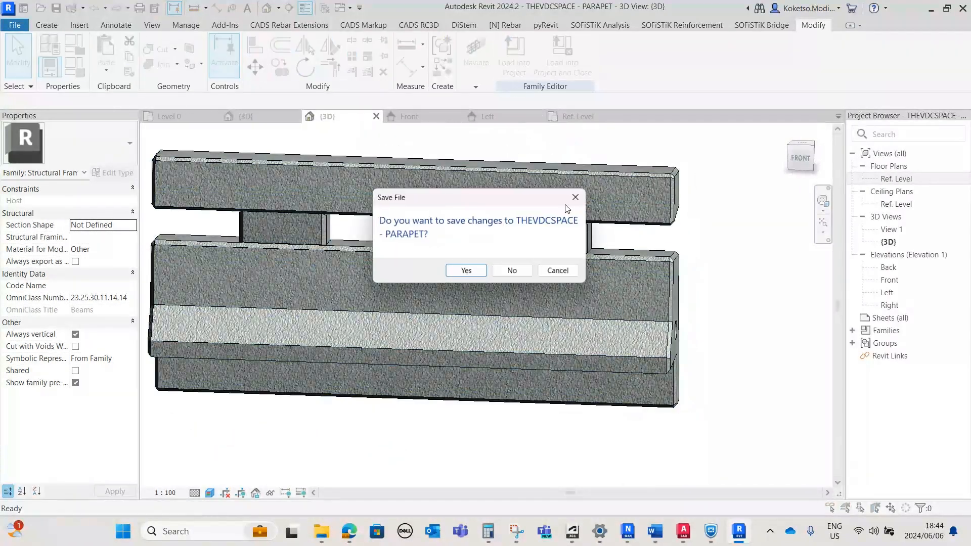
left_click(519, 275)
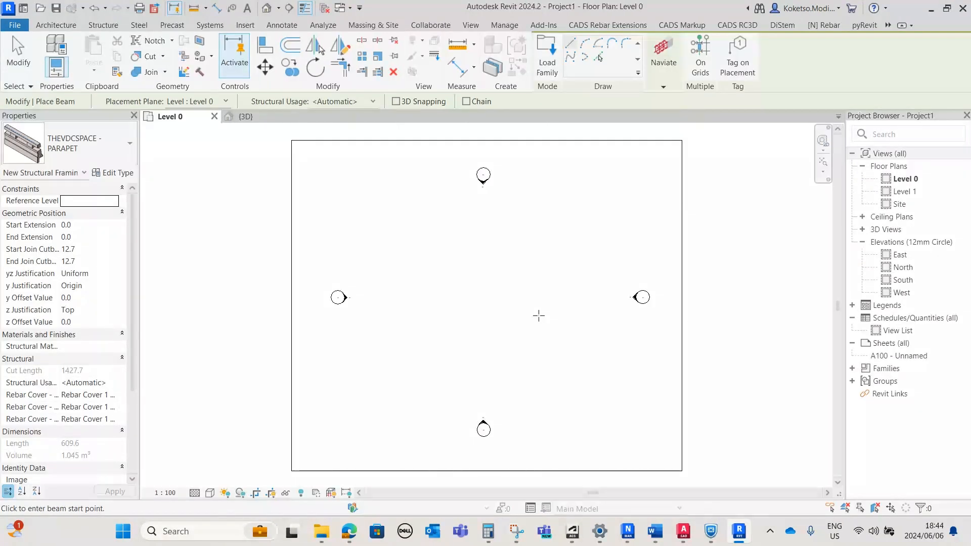
left_click(453, 321)
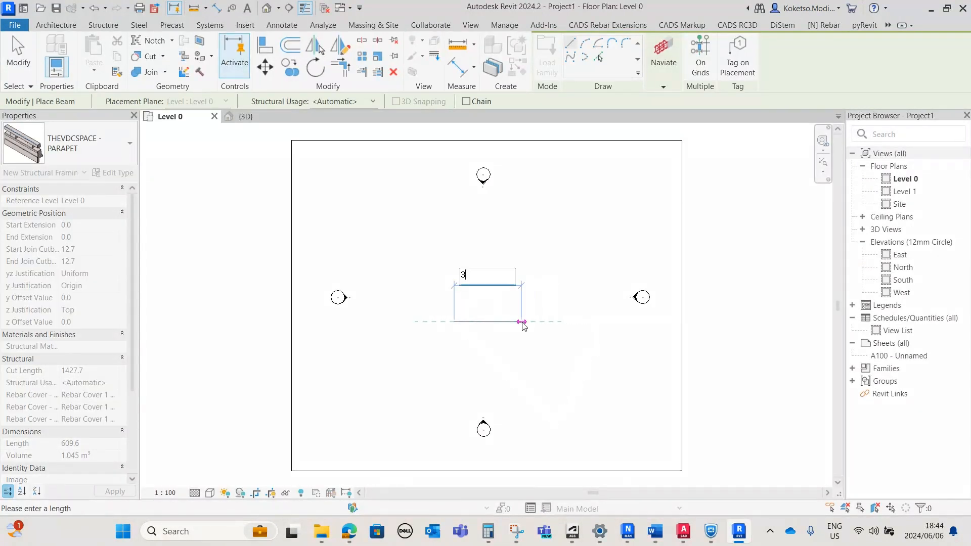
type("3000")
key("Return")
End beam placement and examine the new parapet beside the two other parapet types in the project's 3D view
left_click(246, 116)
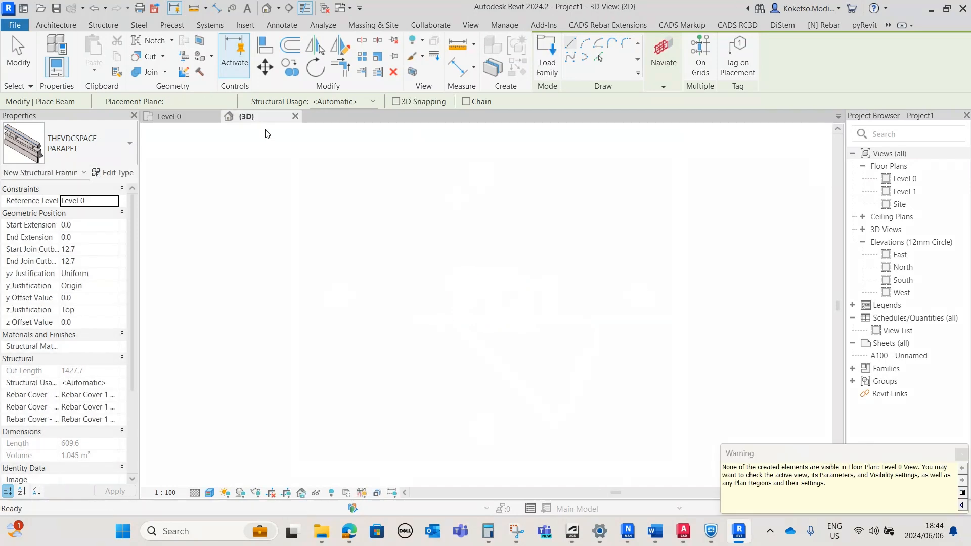
mouse_move(664, 357)
middle_mouse_down("shift")
mouse_move(607, 350)
mouse_move(568, 391)
mouse_move(696, 399)
mouse_move(696, 427)
mouse_move(577, 418)
mouse_move(660, 419)
mouse_move(672, 405)
mouse_move(614, 405)
mouse_move(558, 423)
mouse_move(722, 417)
mouse_move(708, 392)
mouse_move(694, 411)
middle_mouse_up("shift")
left_click(618, 349)
key("Escape")
key("Escape")
left_click(618, 350)
key("Escape")
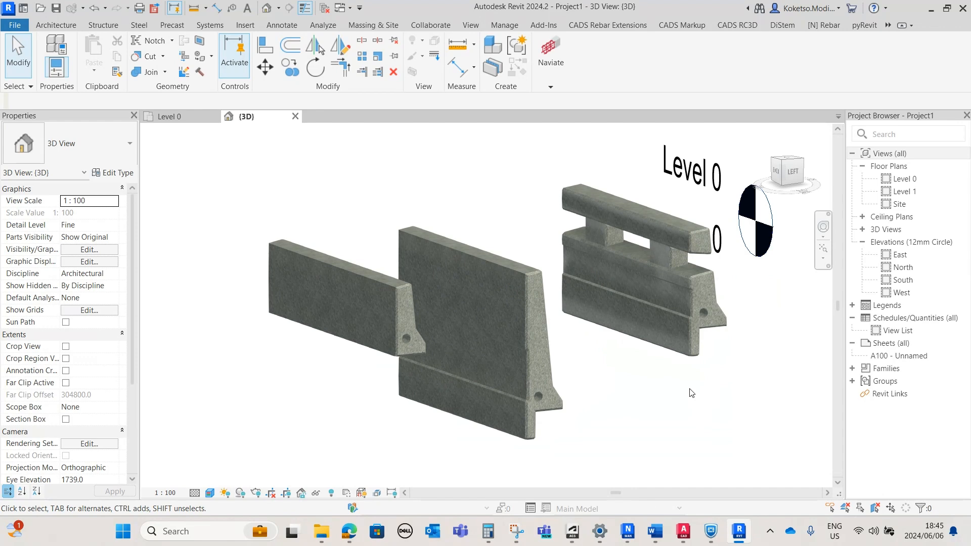
middle_click_drag(699, 385, 672, 375, "shift")
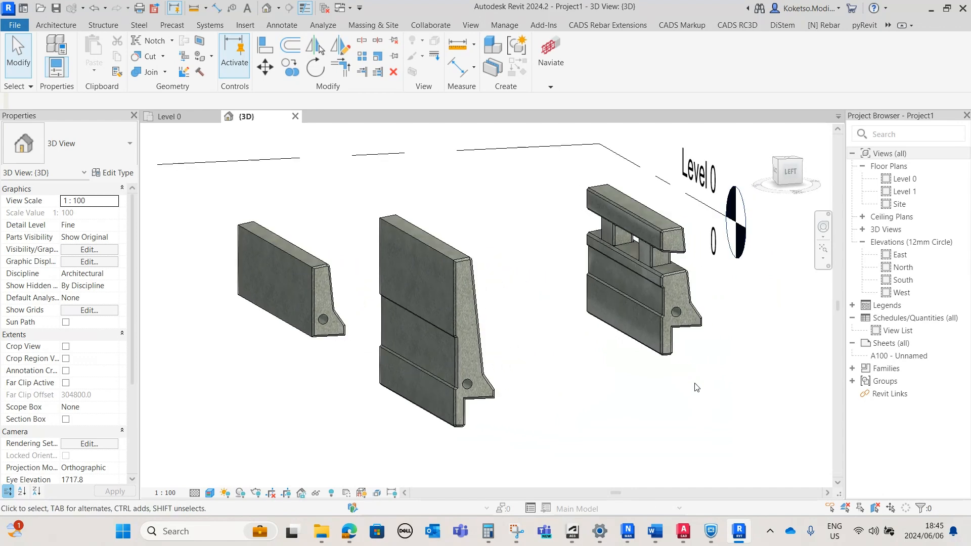
middle_click_drag(695, 387, 663, 374, "shift")
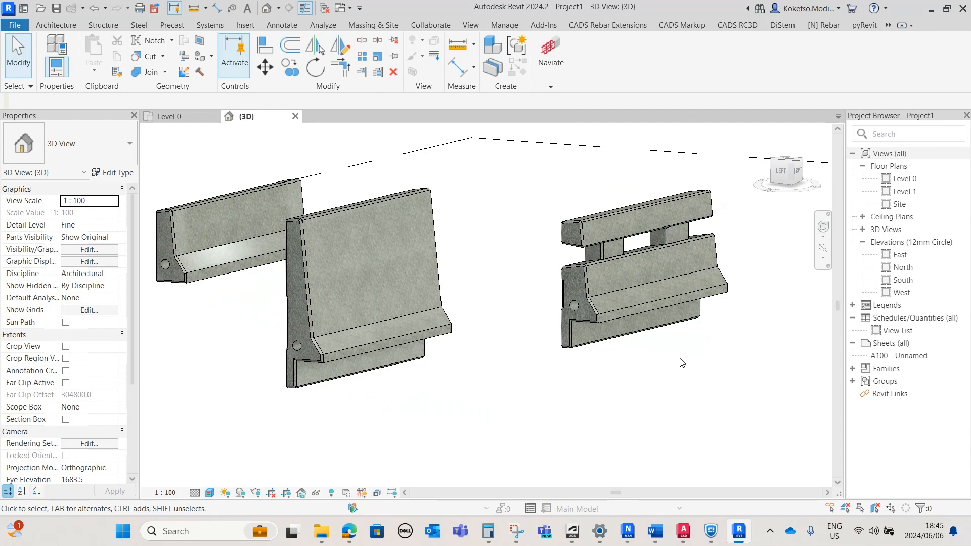
middle_click_drag(691, 356, 660, 324, "shift")
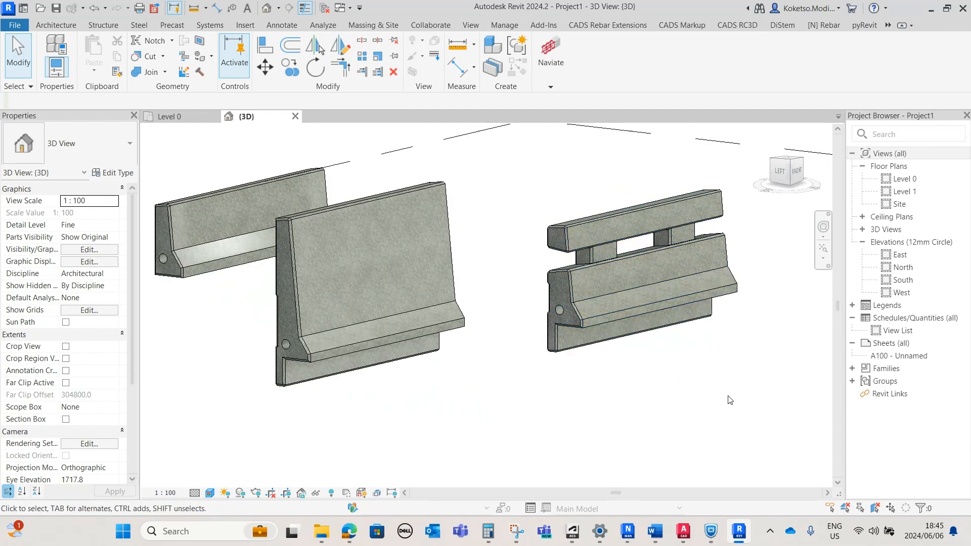
scroll(733, 400, "down", 1)
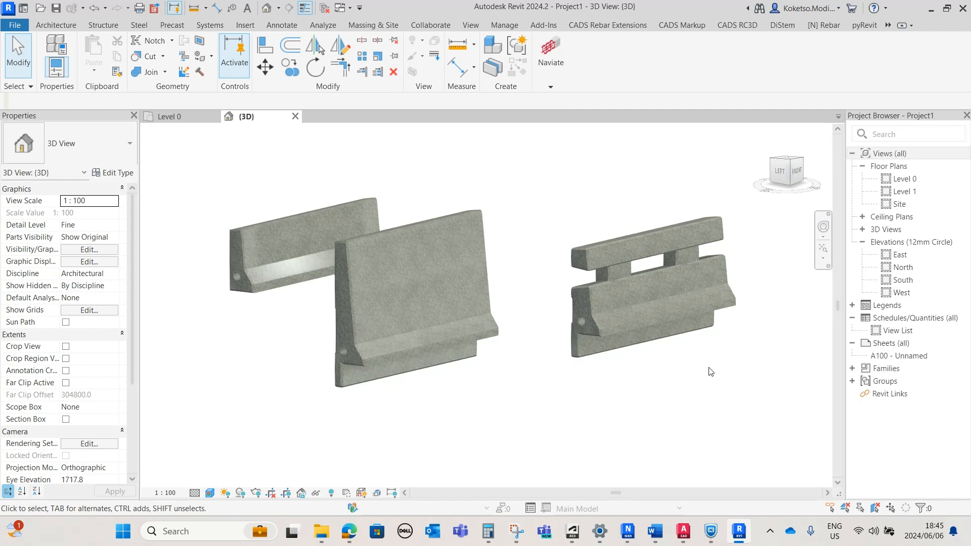
scroll(693, 332, "up", 1)
middle_click_drag(665, 414, 637, 426, "shift")
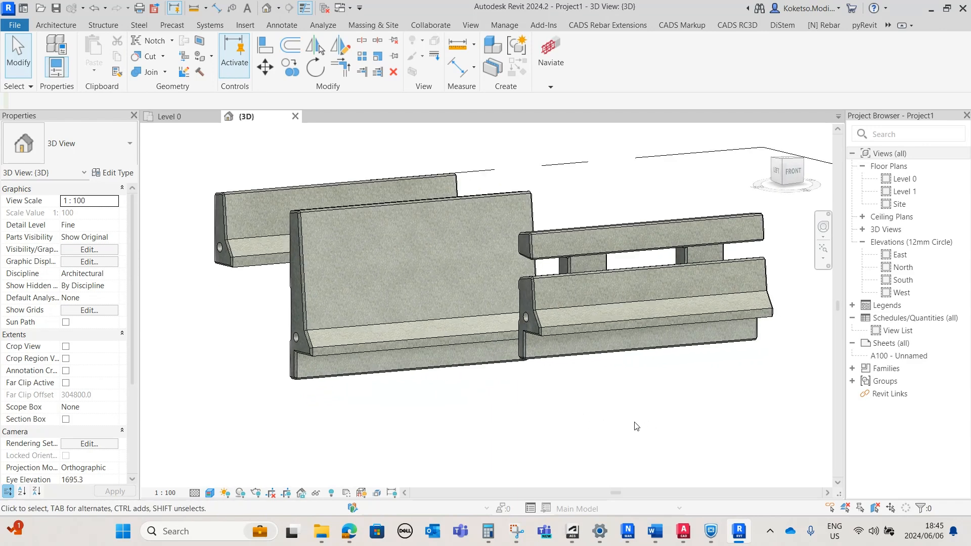